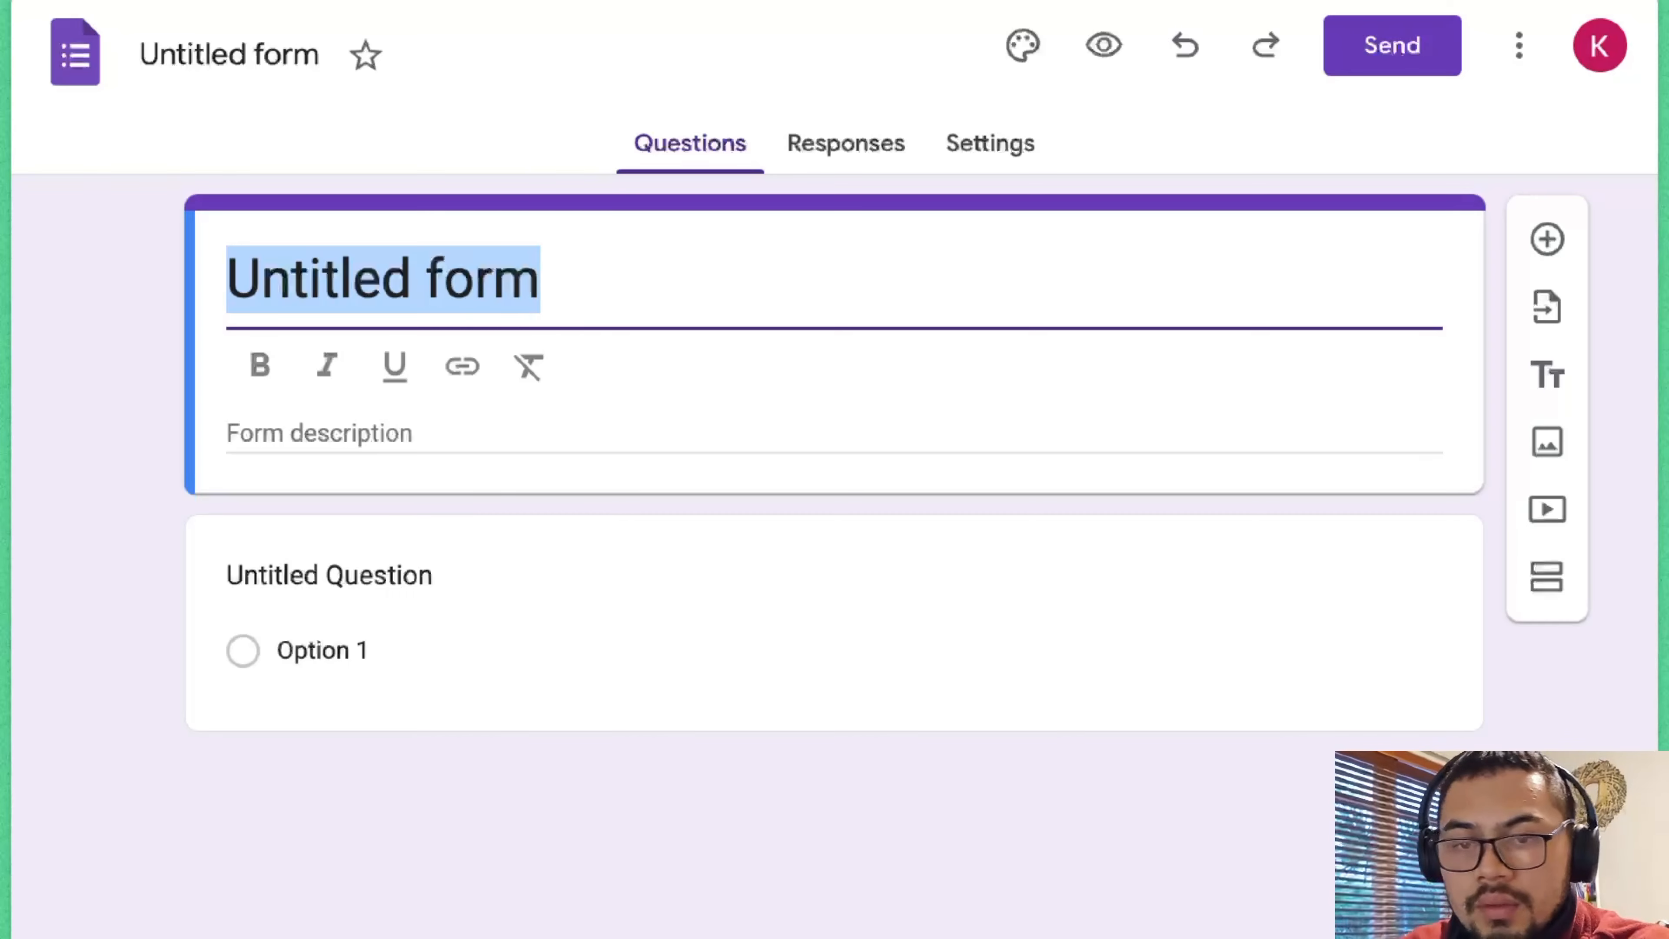
- Title the form First and give the form file the same name
text(First)
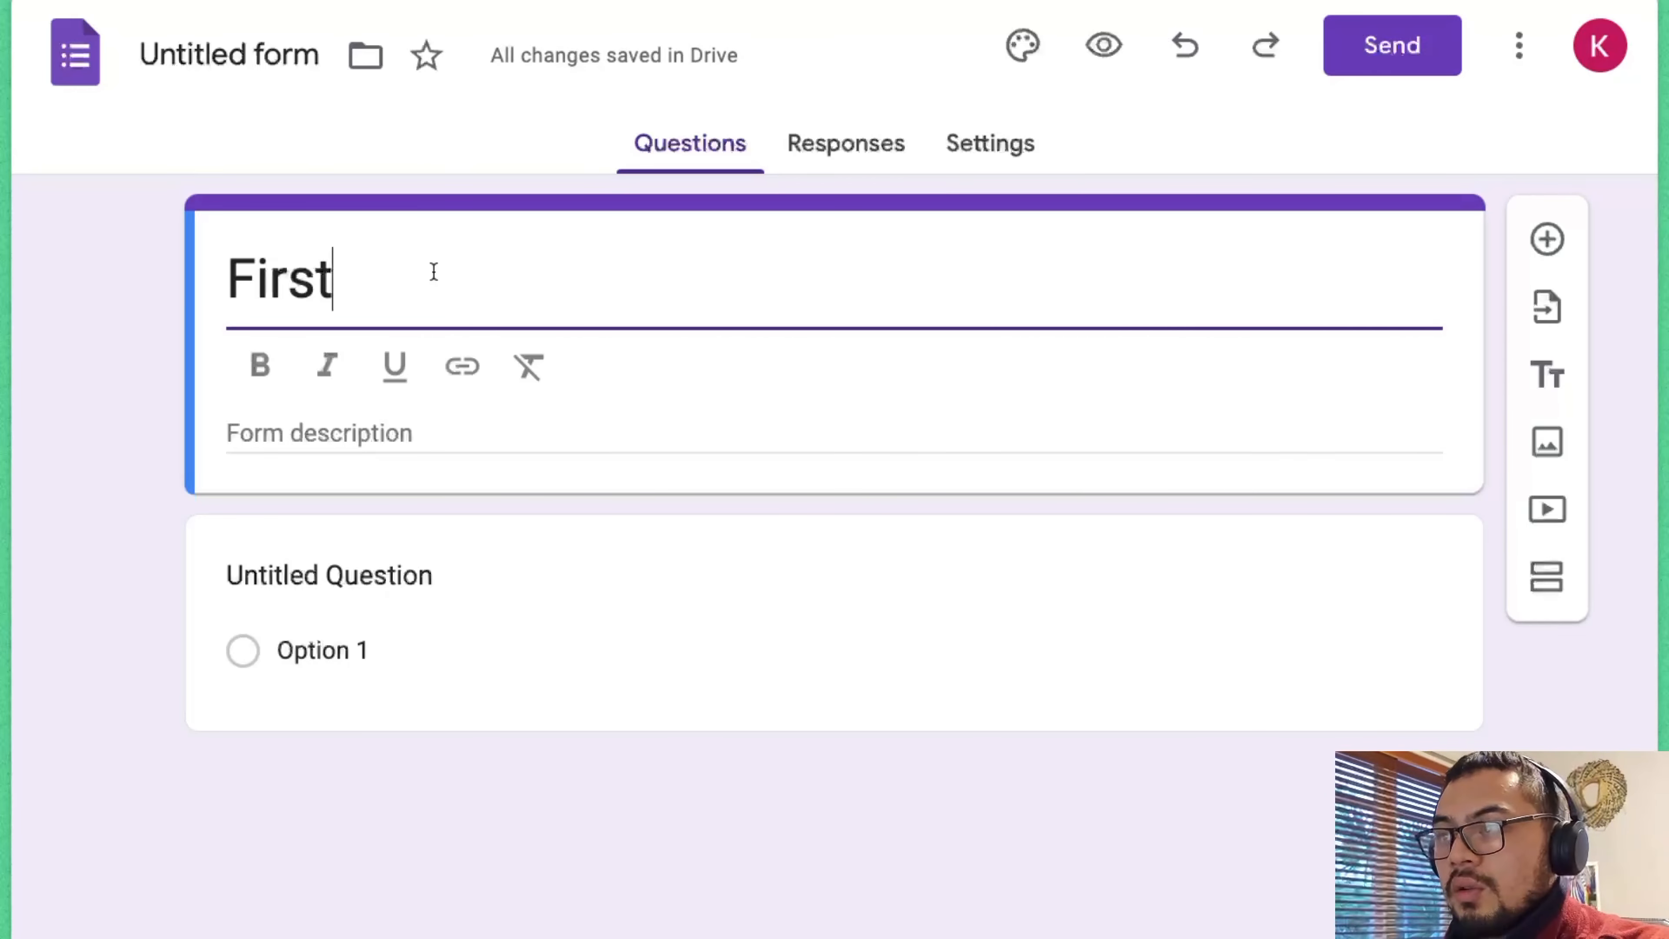
click(212, 53)
click(544, 303)
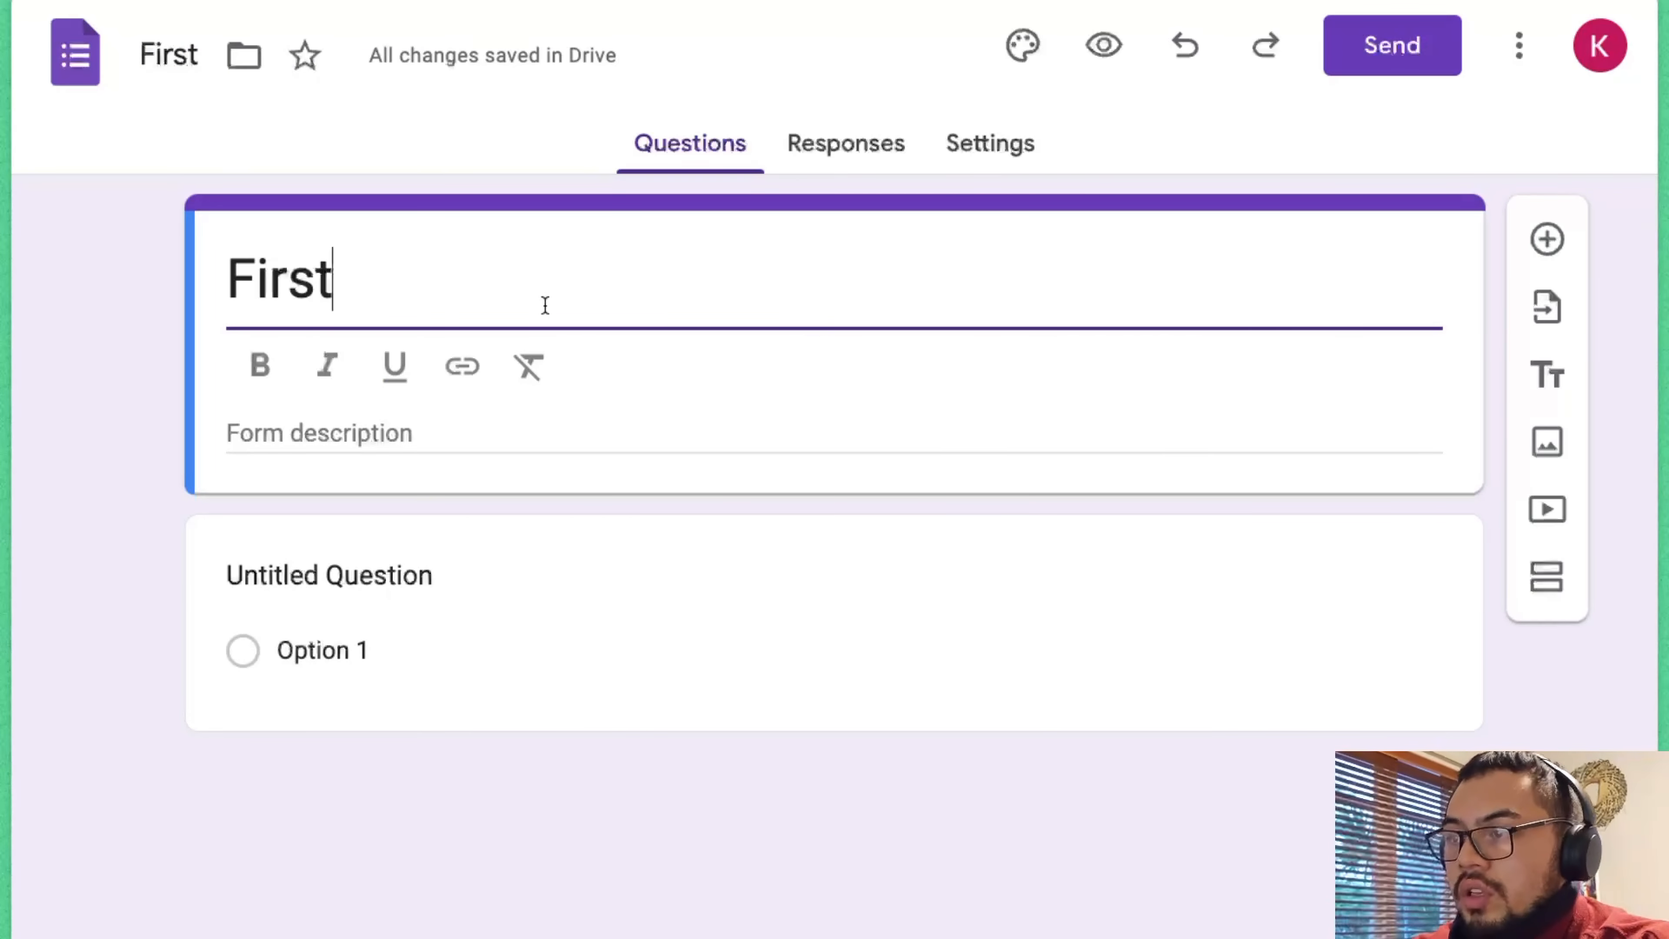
- Extend the form title to First Name
text(na)
key(BackSpace)
key(BackSpace)
text(Name)
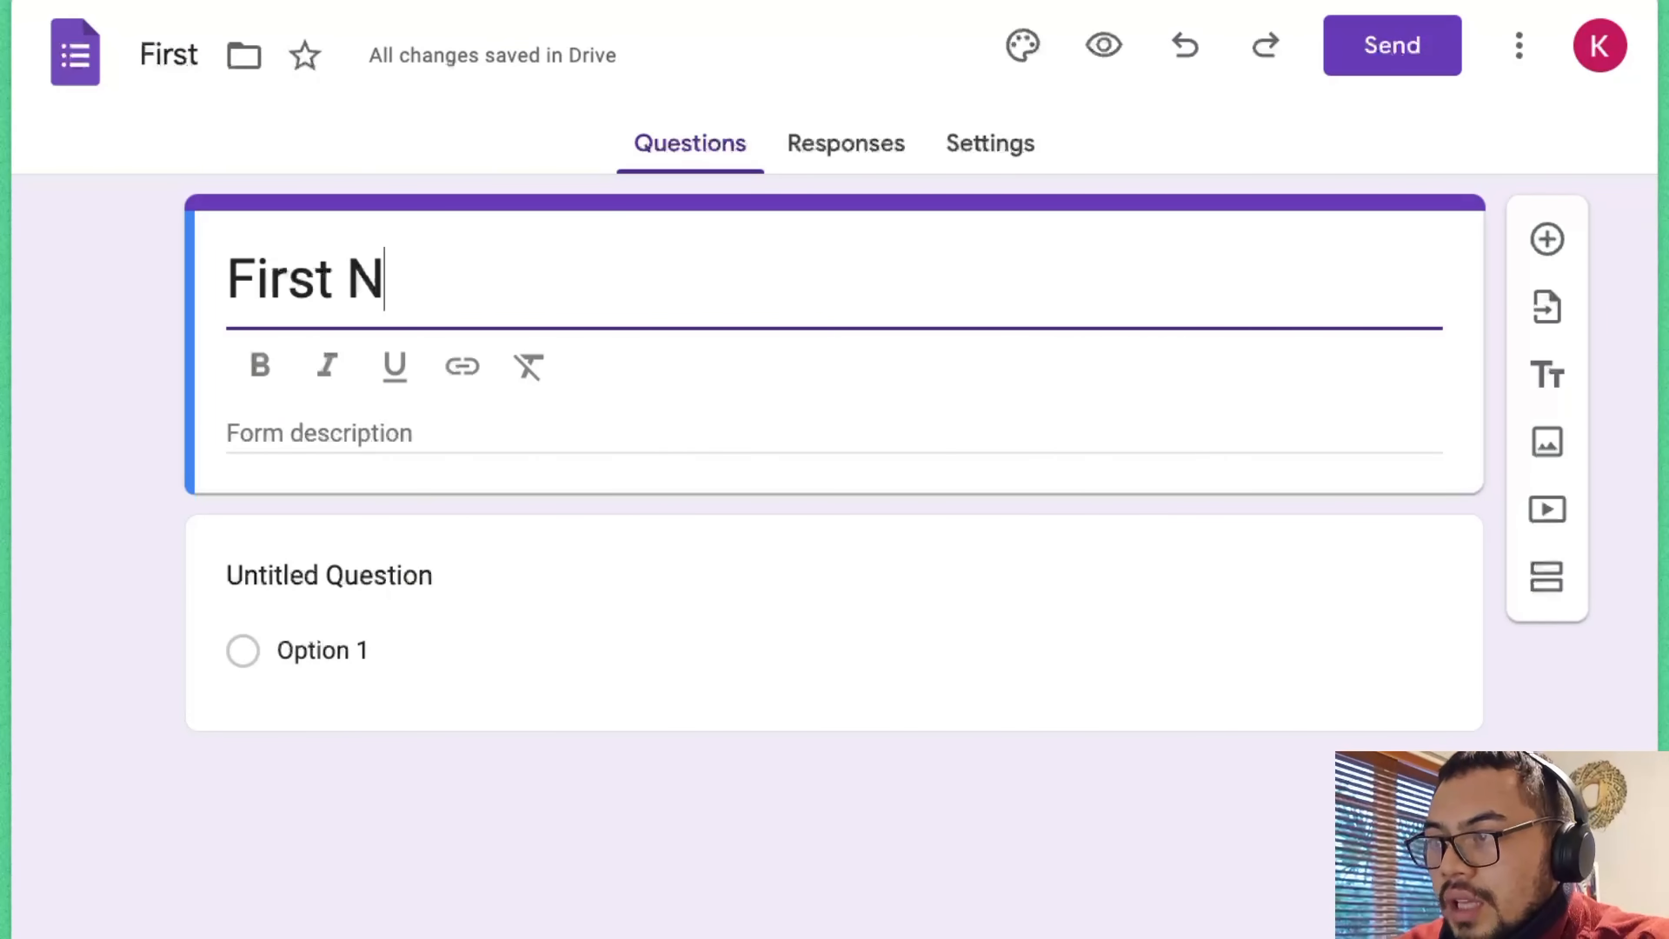
key(Tab)
key(Tab)
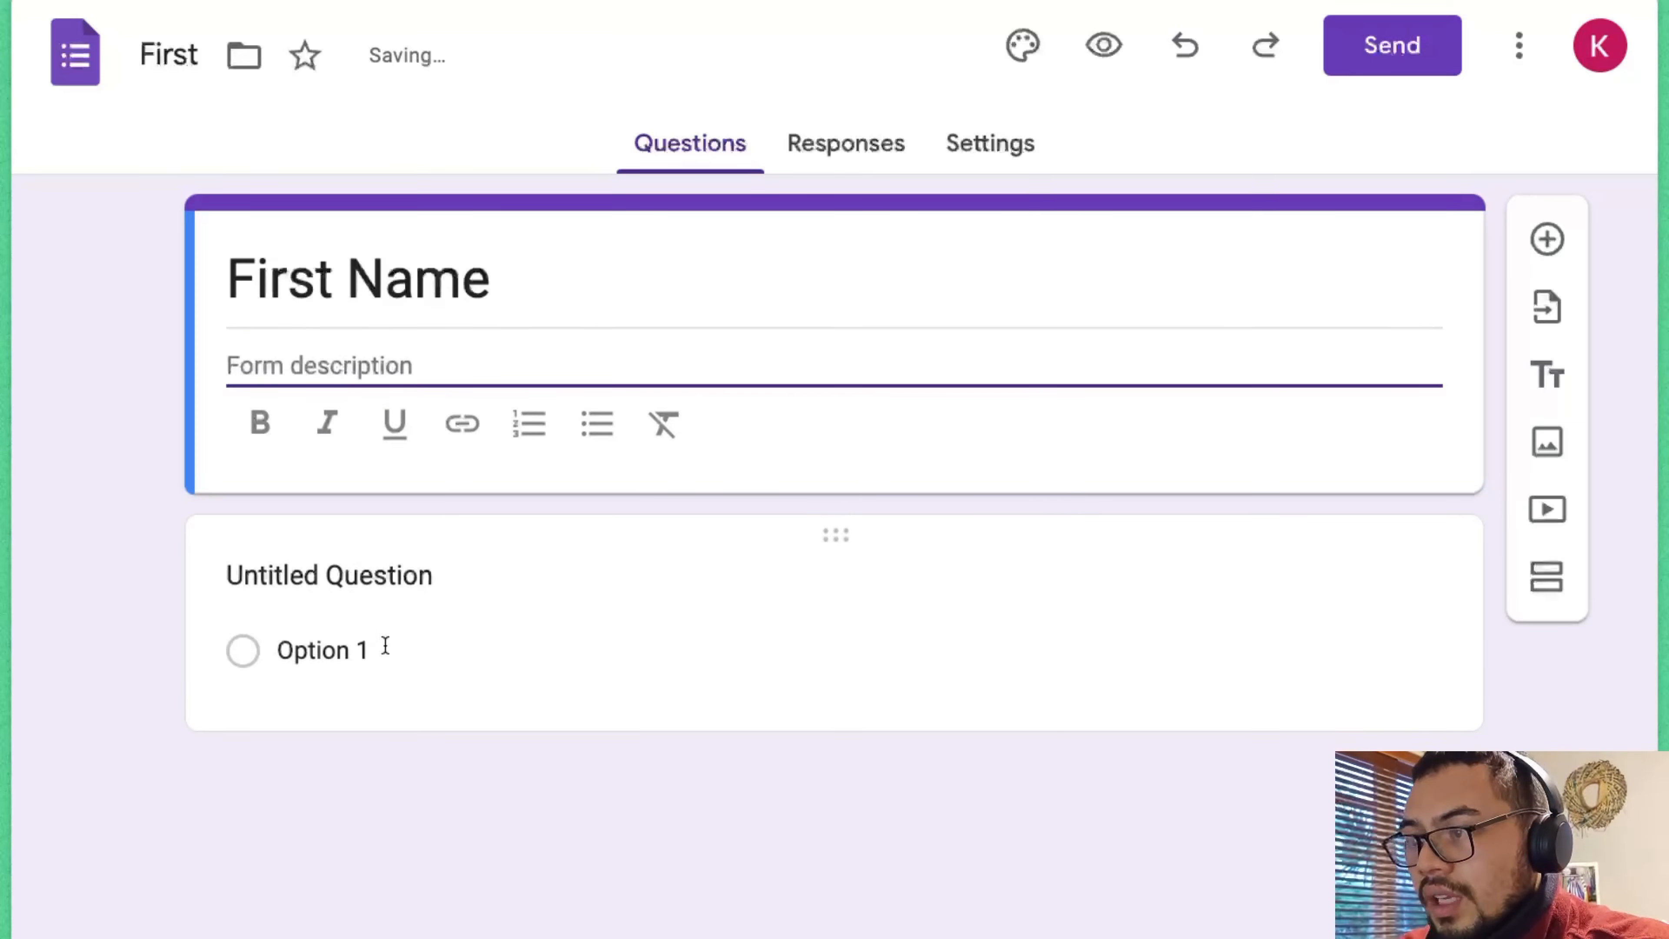
- Title the untitled multiple-choice question Last Name
click(381, 565)
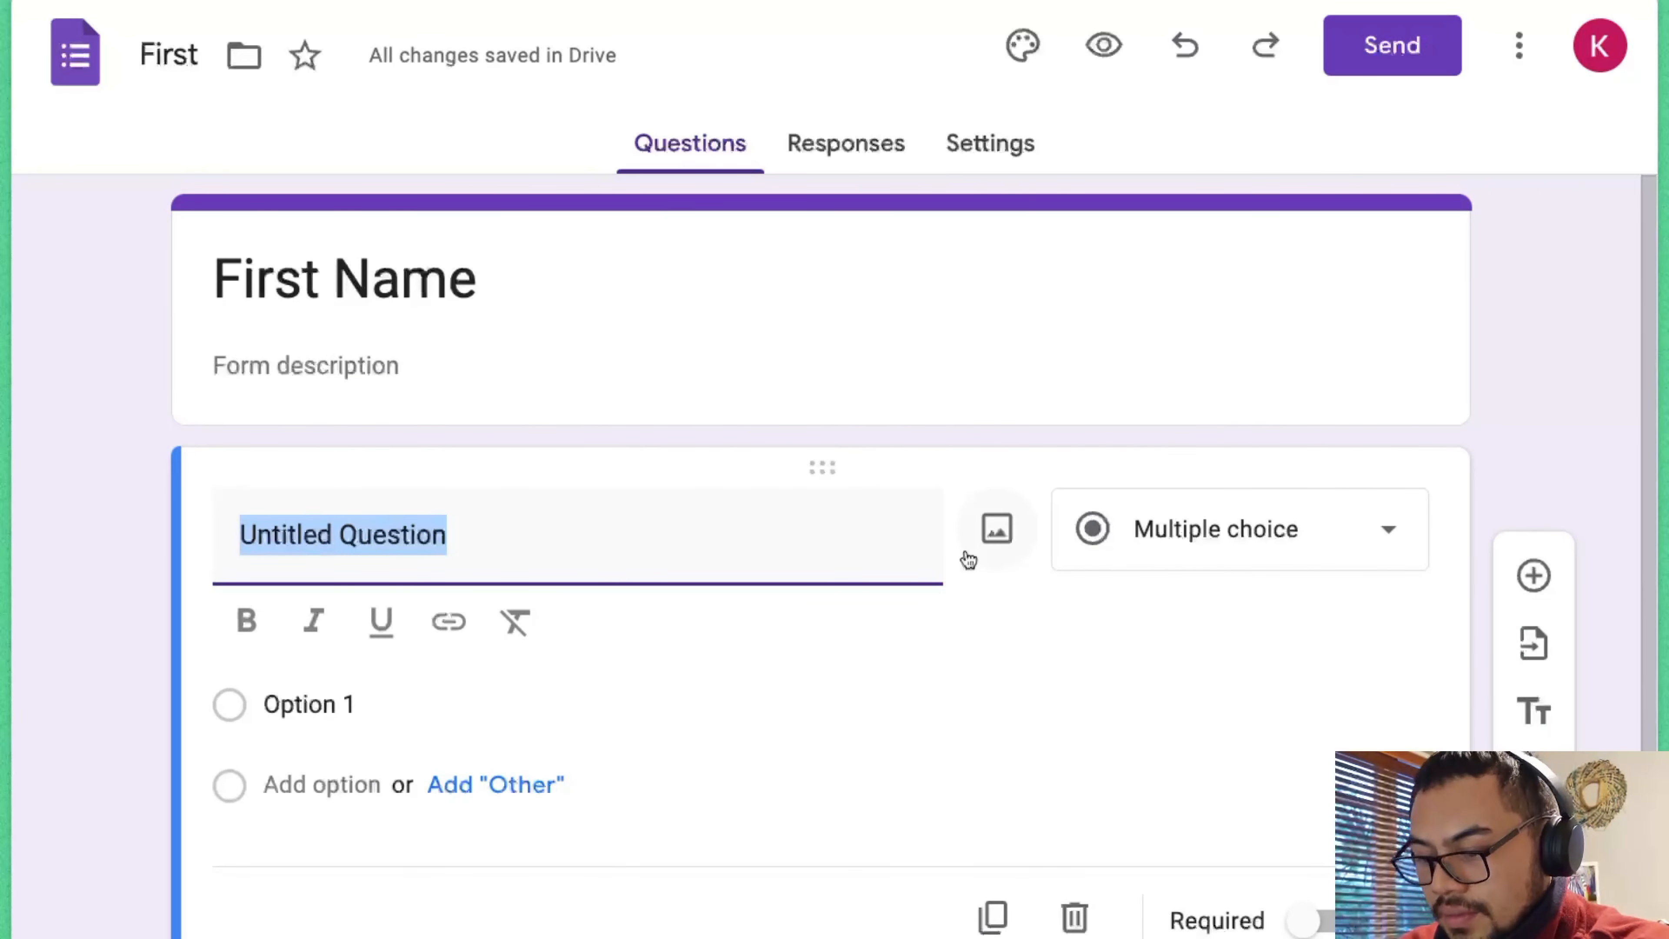
text(Last Name)
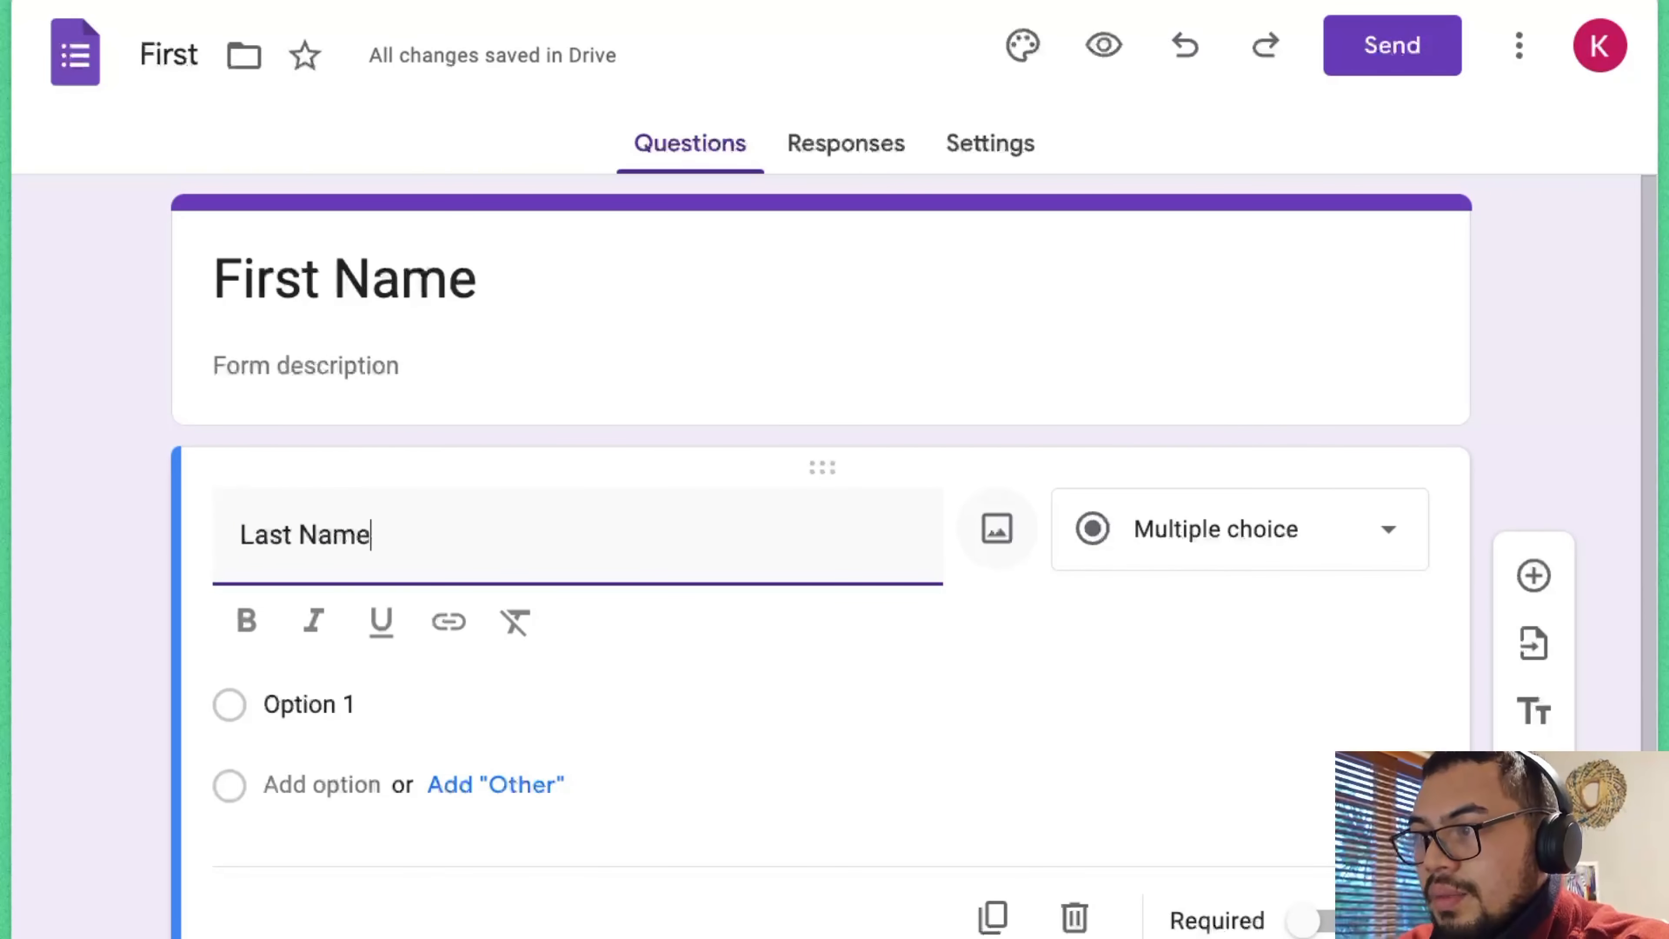
click(1221, 442)
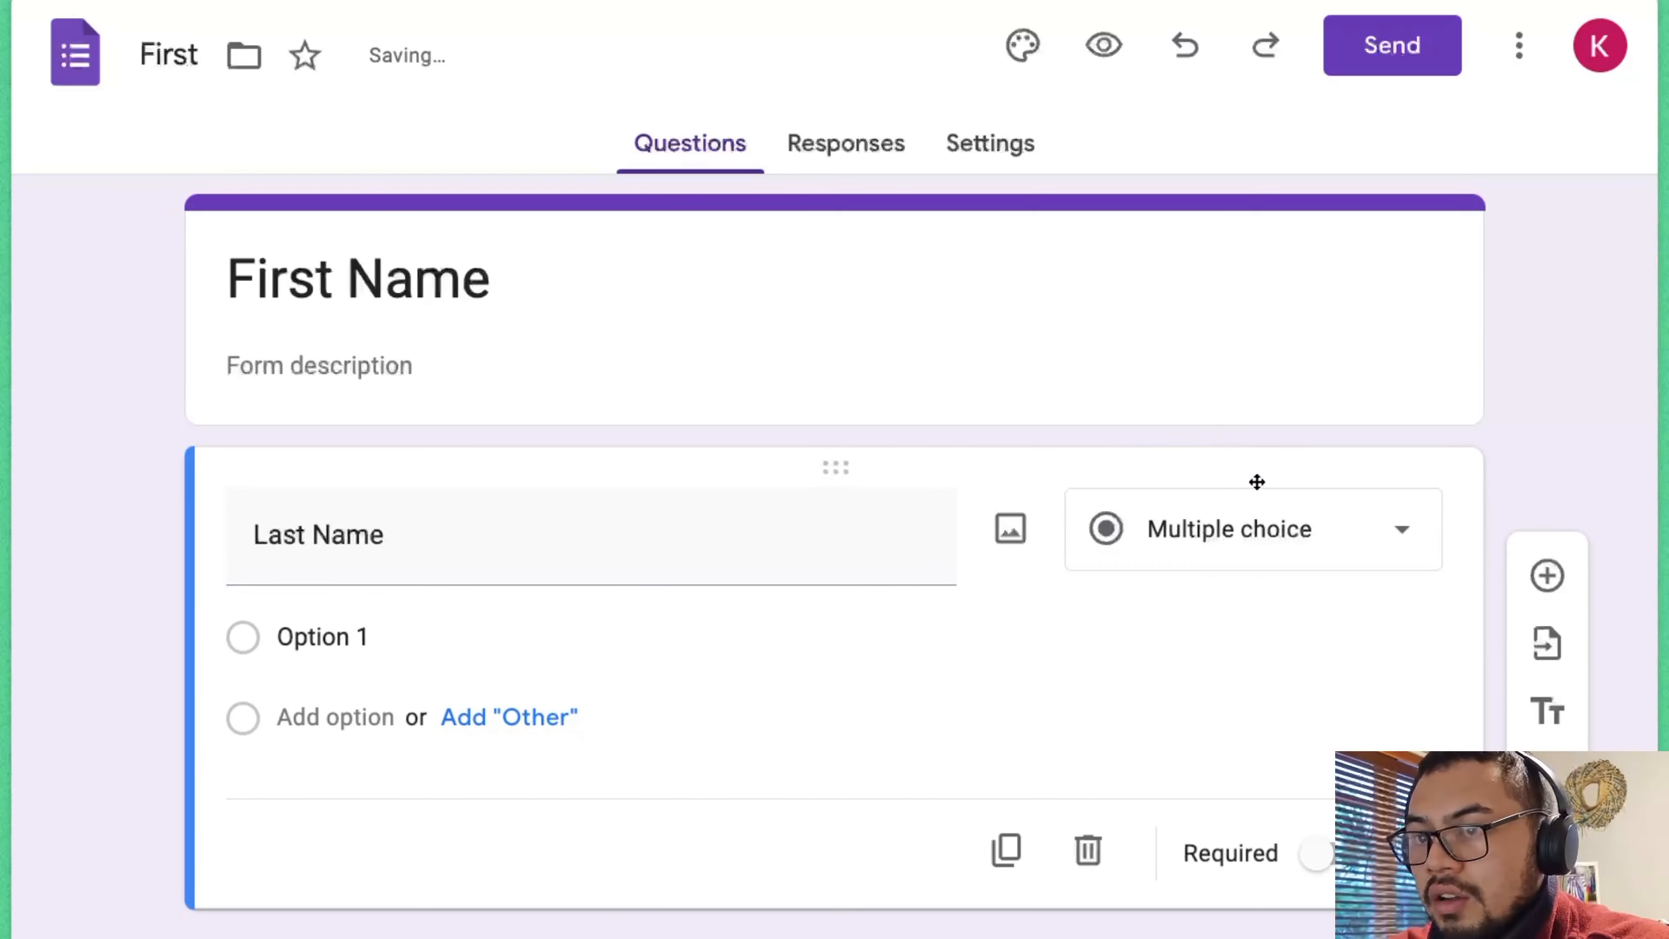
- Delete the form's only question and retitle the form with the person's first name followed by Appointment Booking
click(1089, 851)
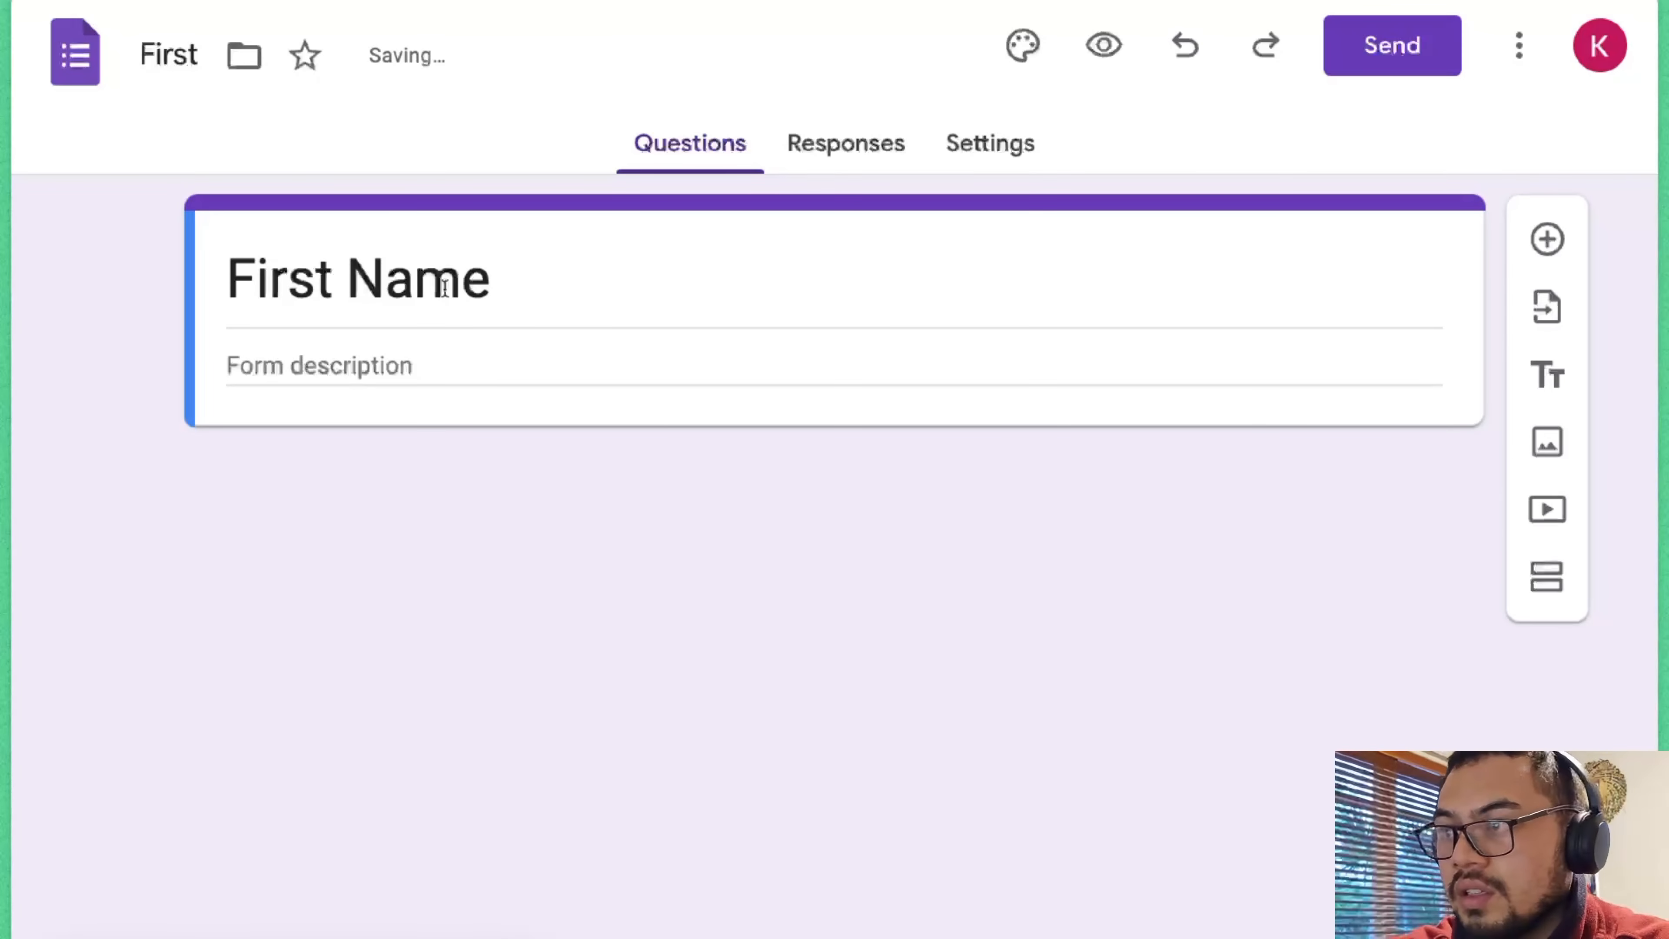
triple_click(358, 276)
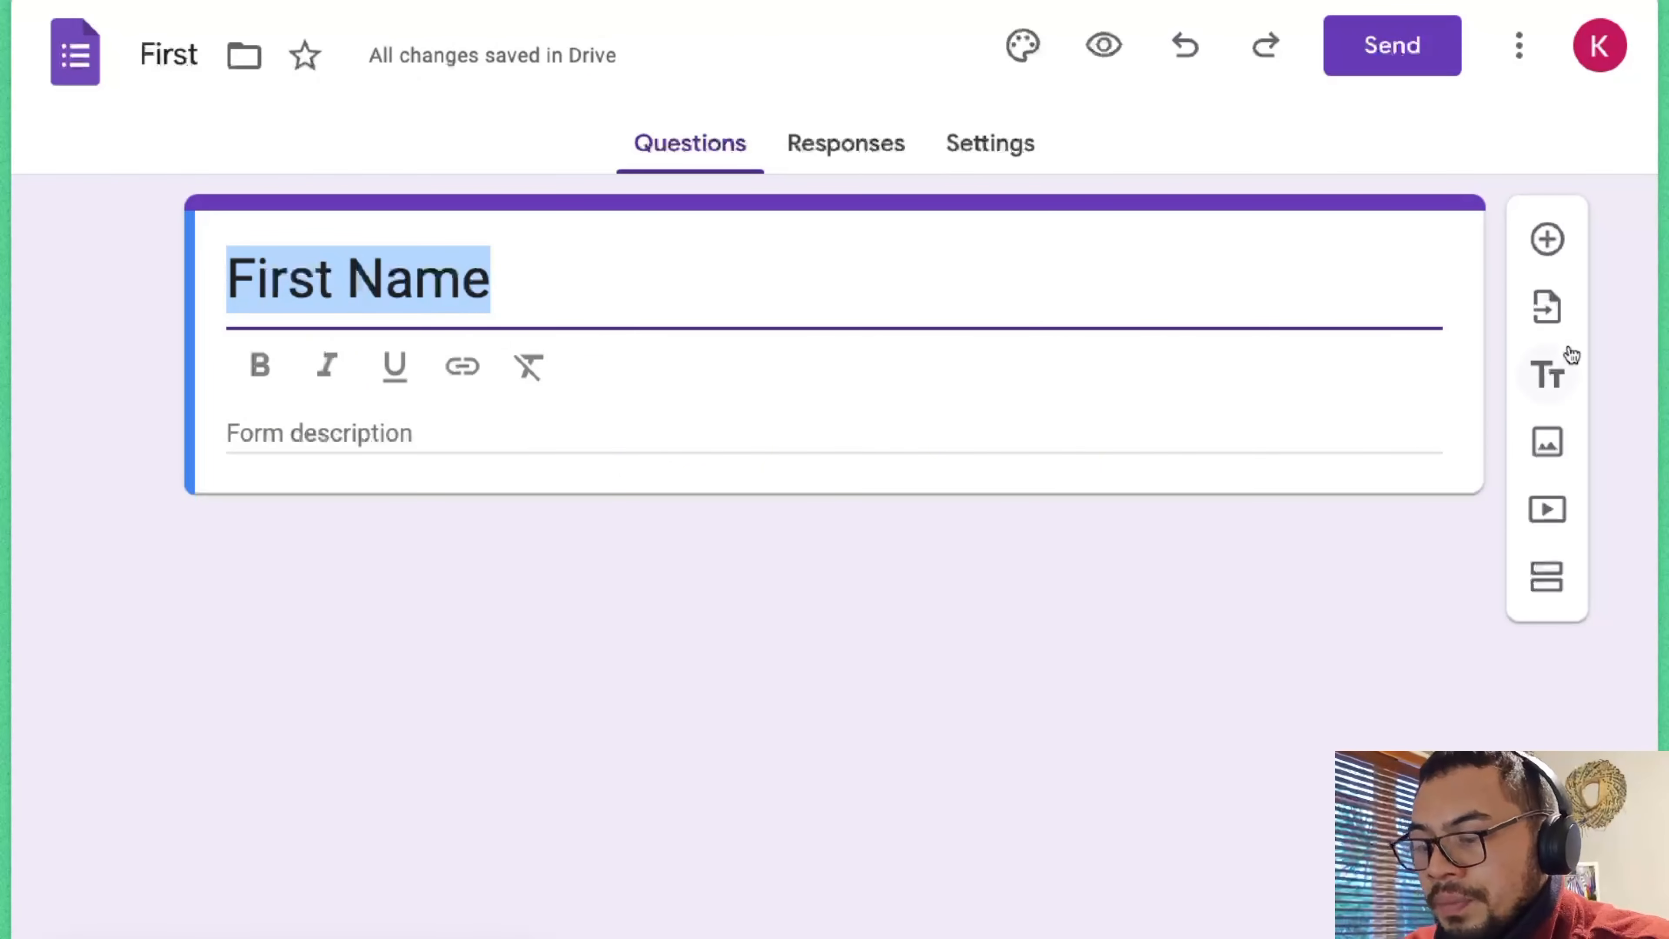
text(Robyn )
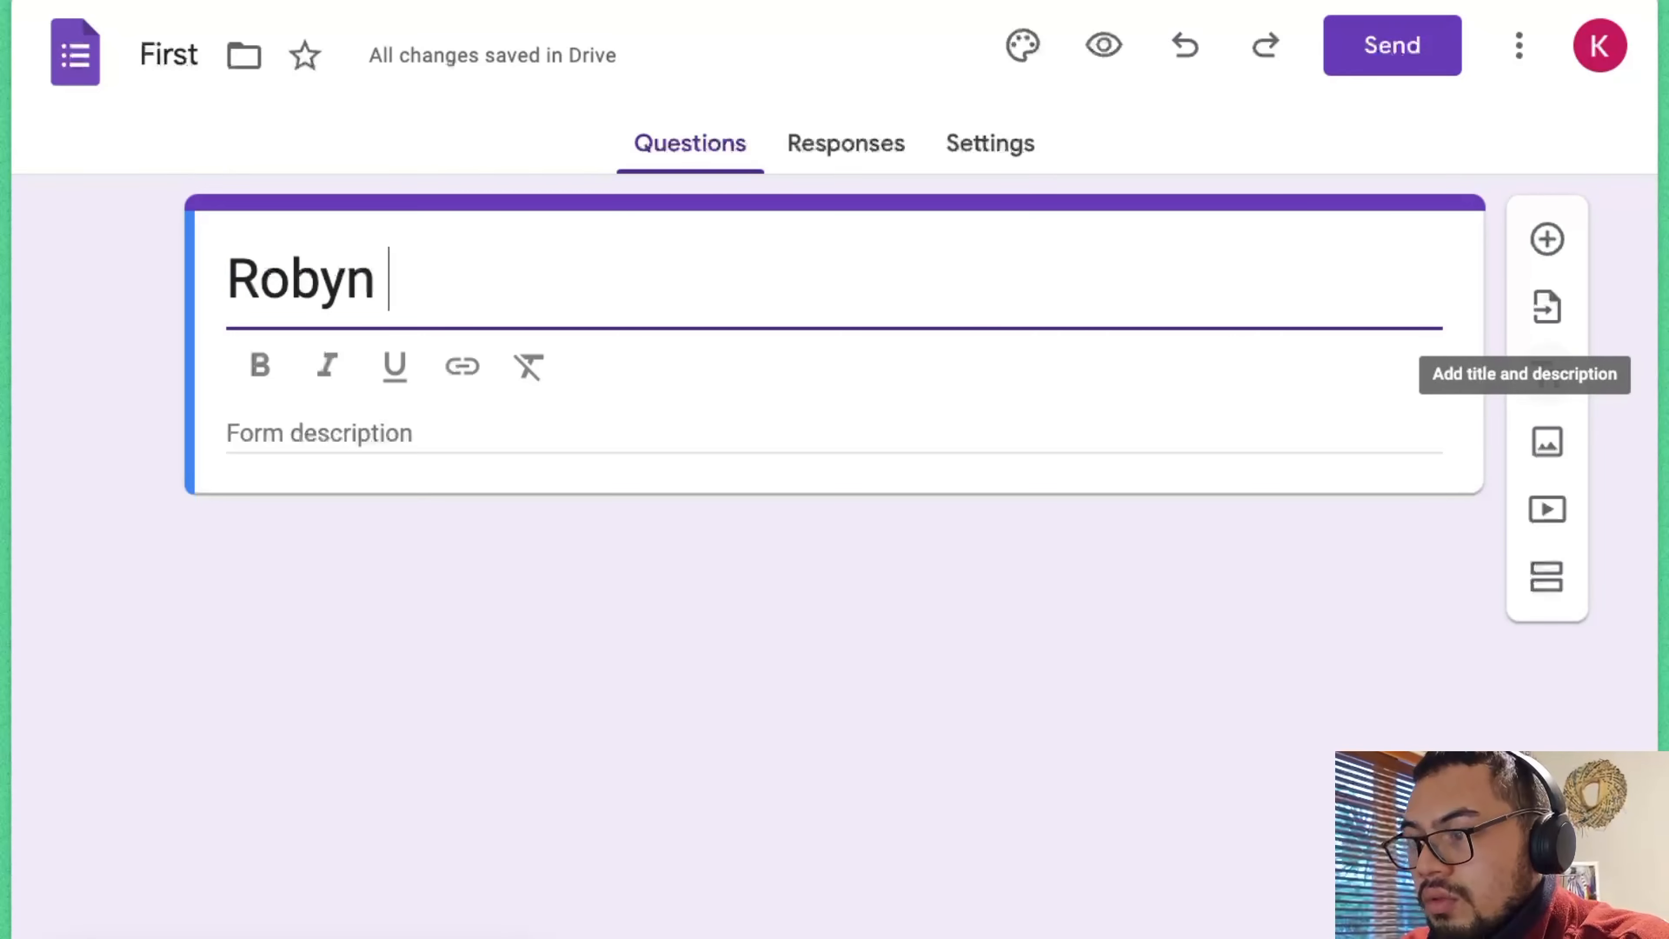
text(Appointment )
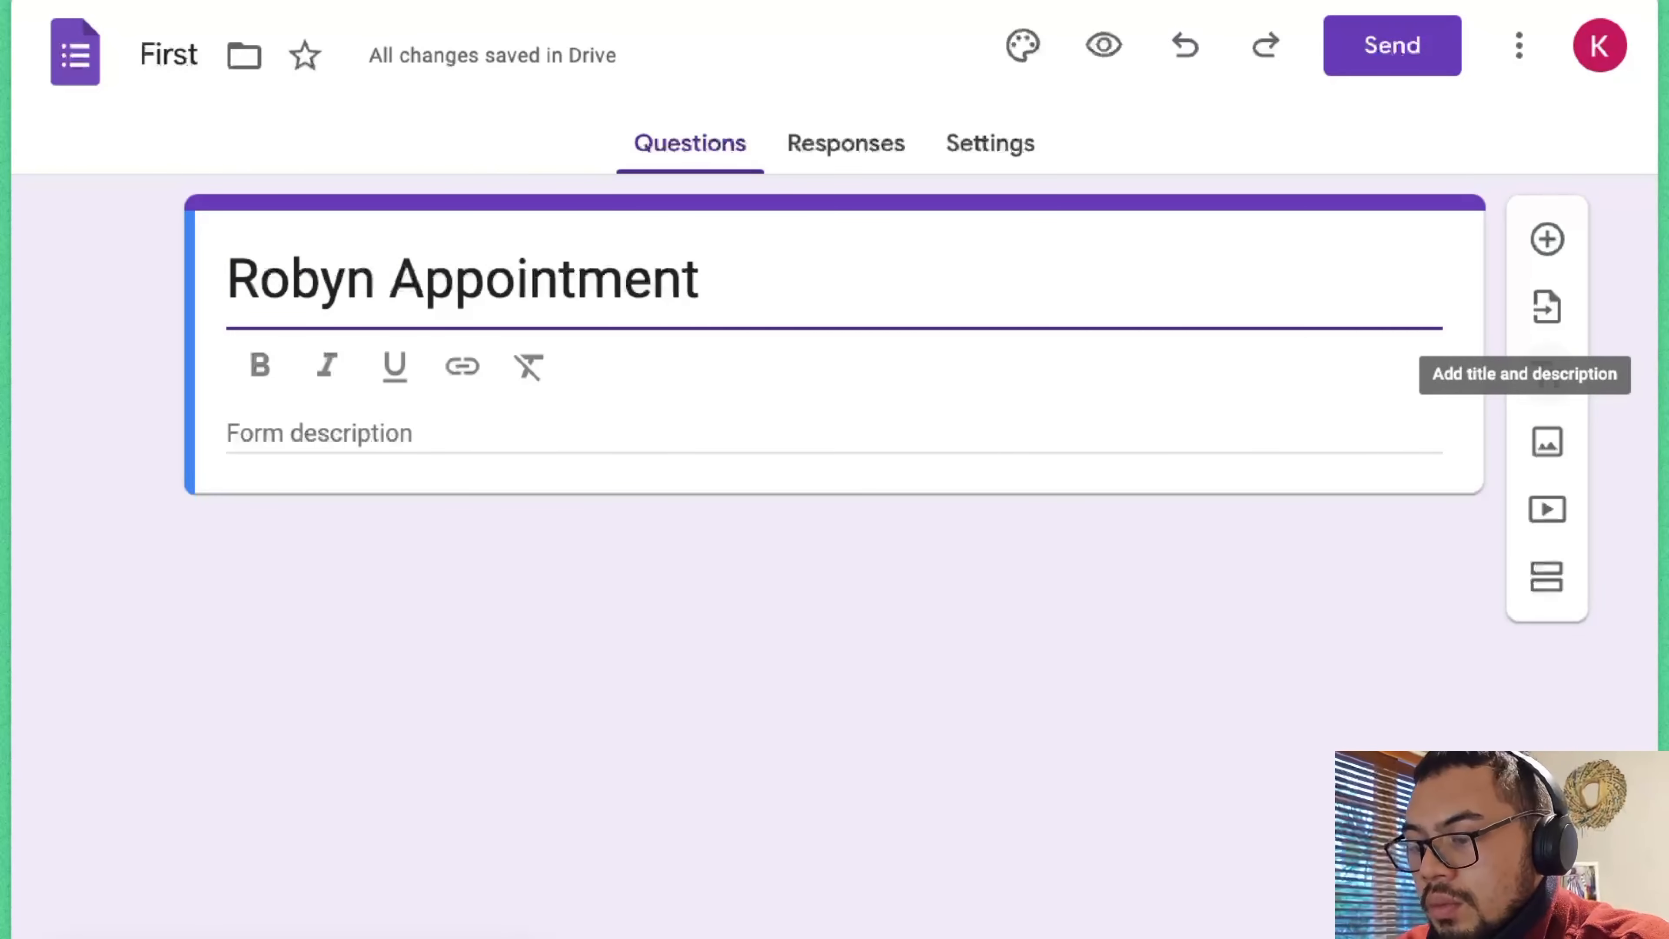
text(Booking)
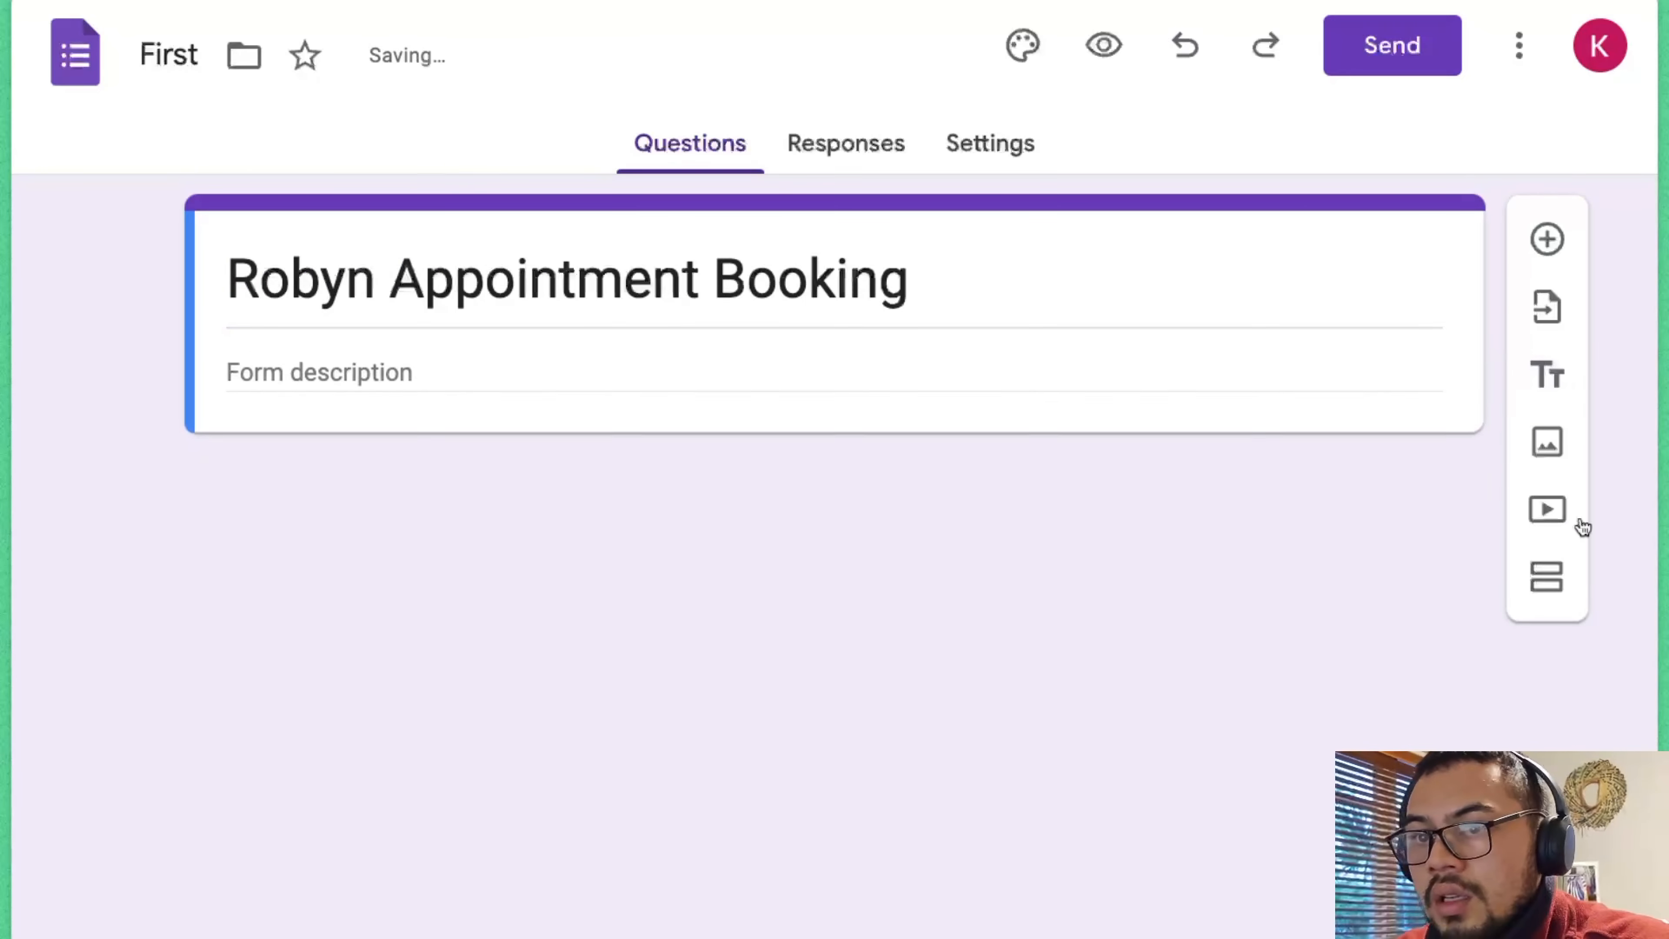
- Add two short-answer questions to the form, titled First Name and Last Name
click(1547, 238)
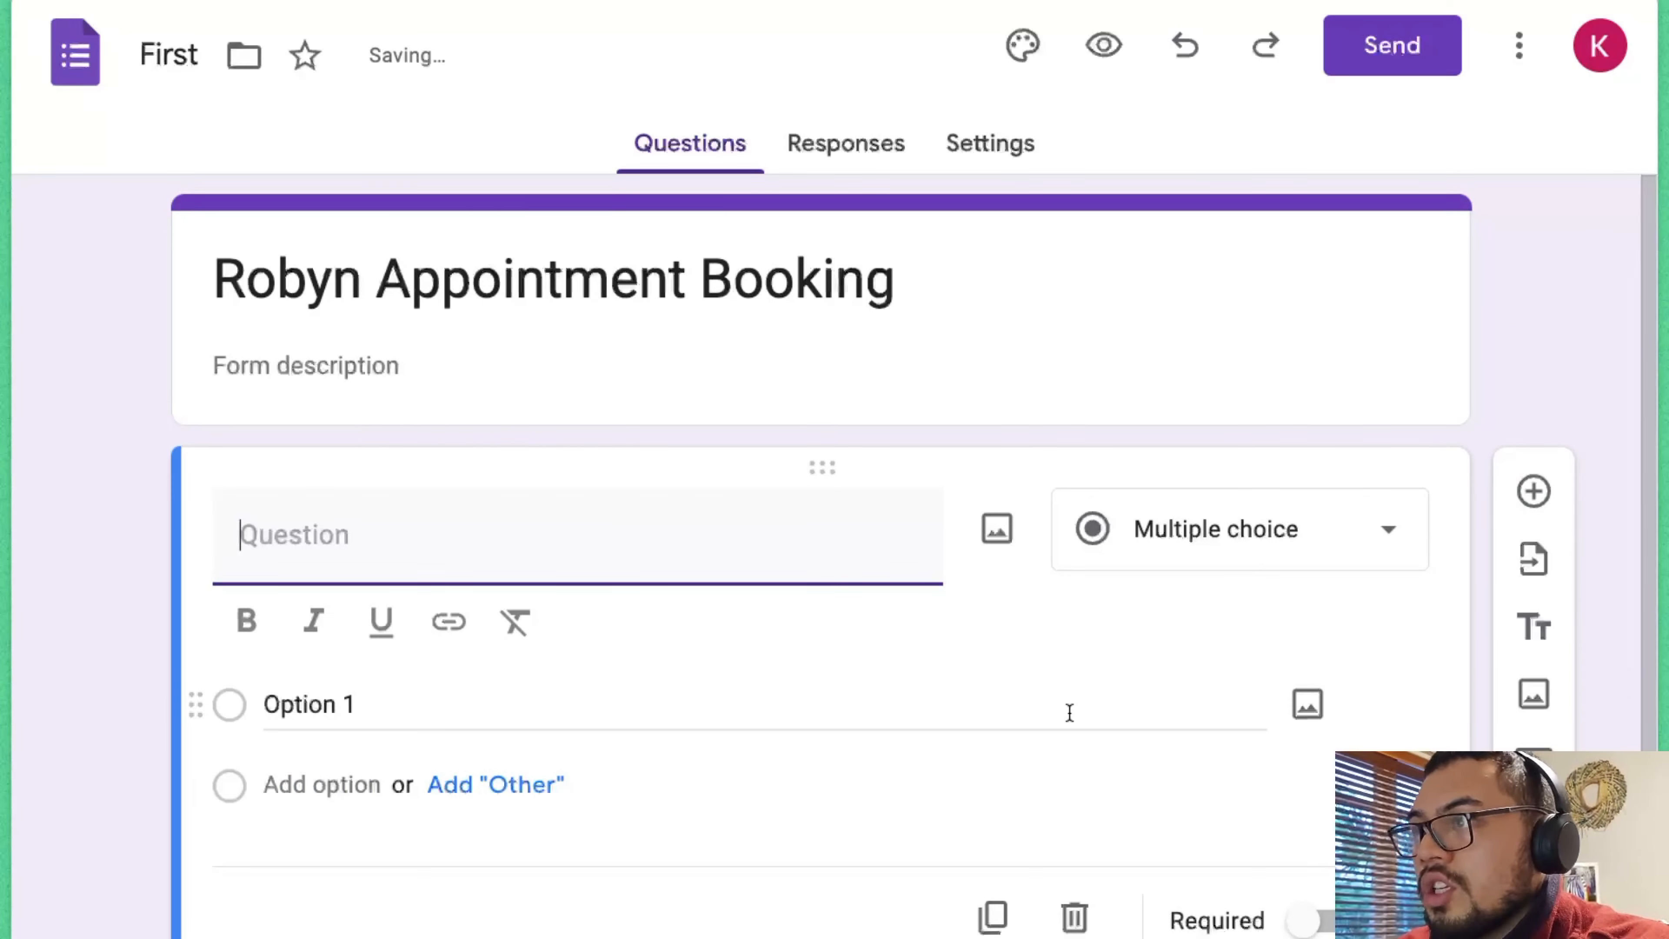
text(First Na)
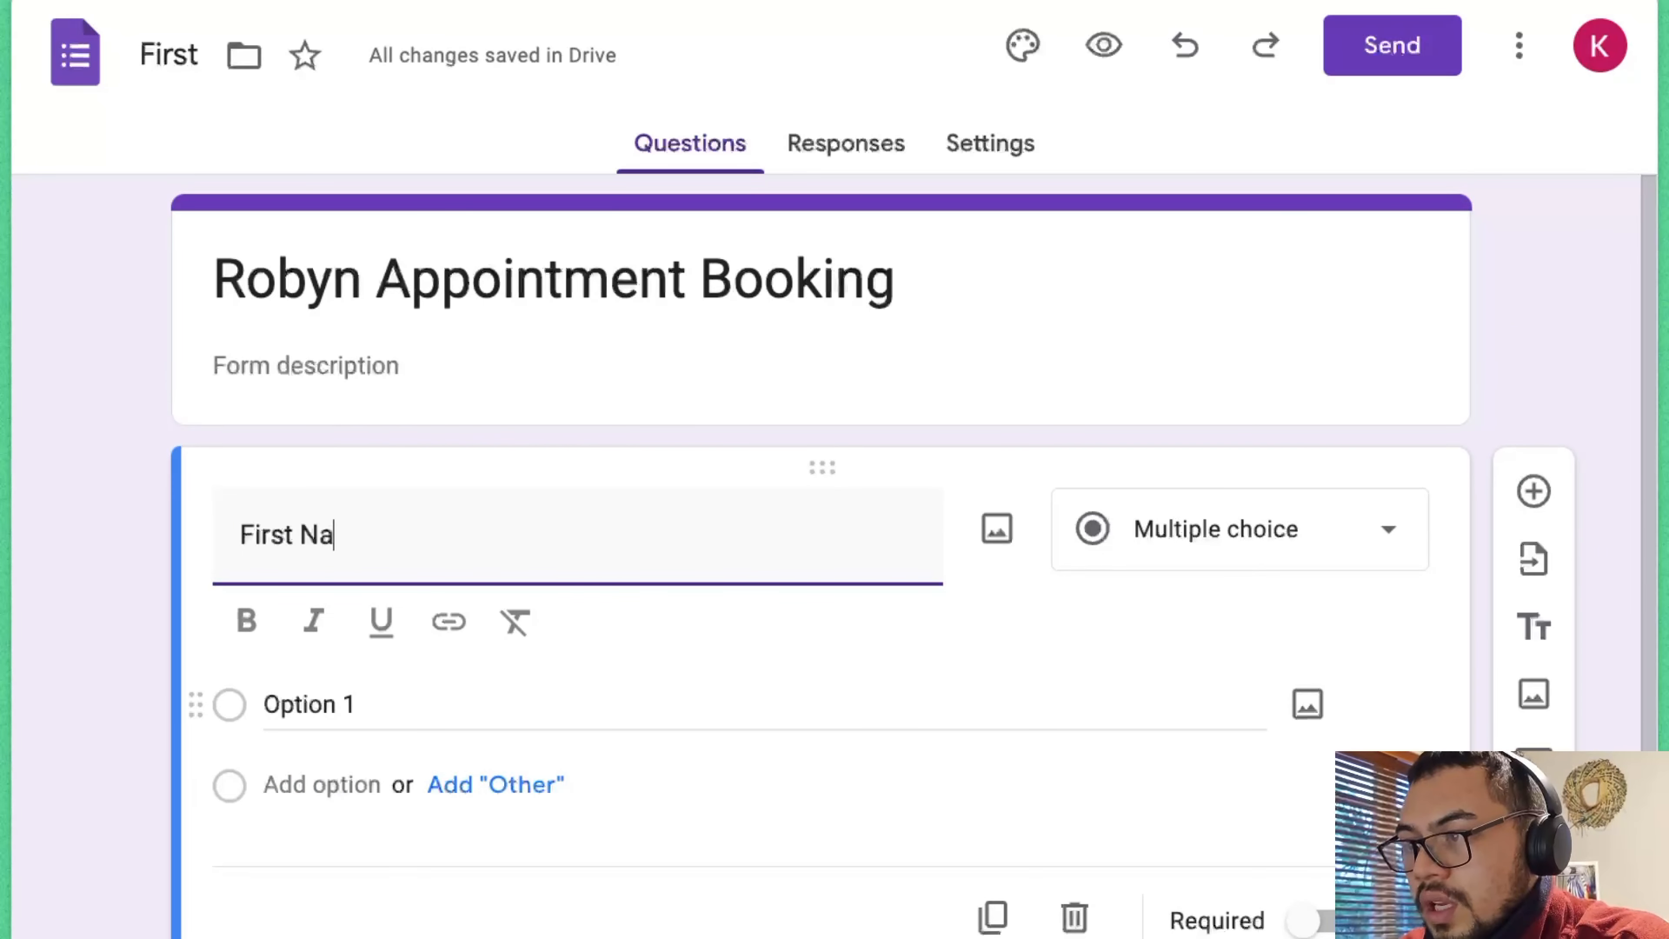
text(em)
key(BackSpace)
text(me)
key(BackSpace)
key(BackSpace)
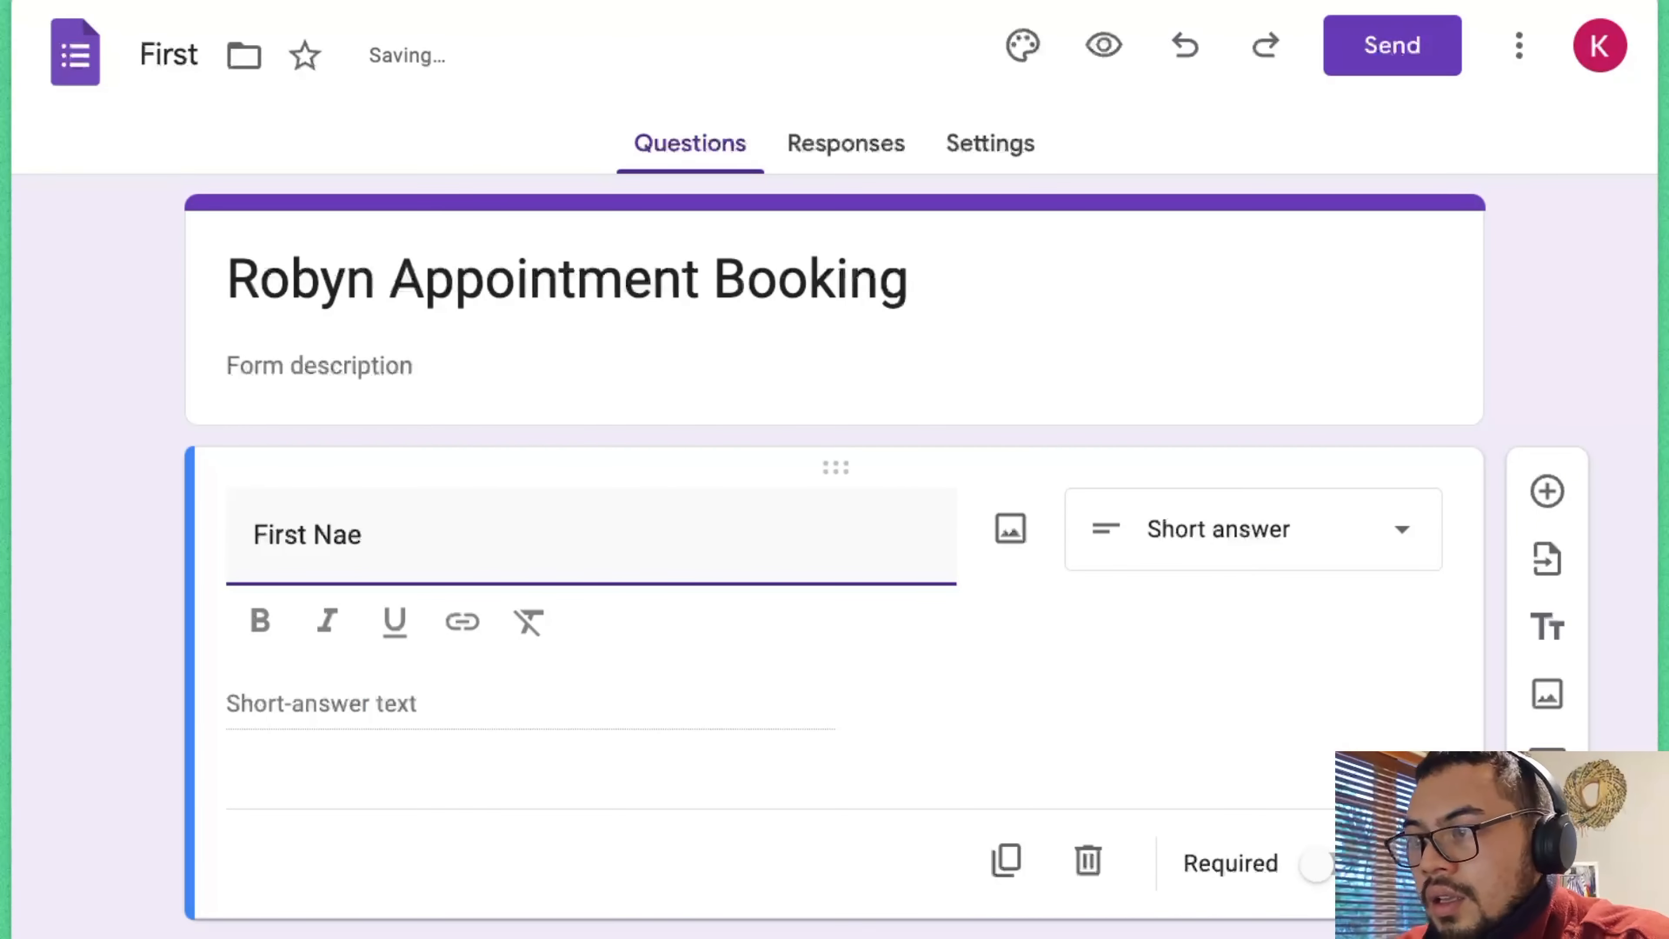
key(BackSpace)
text(me)
click(1547, 491)
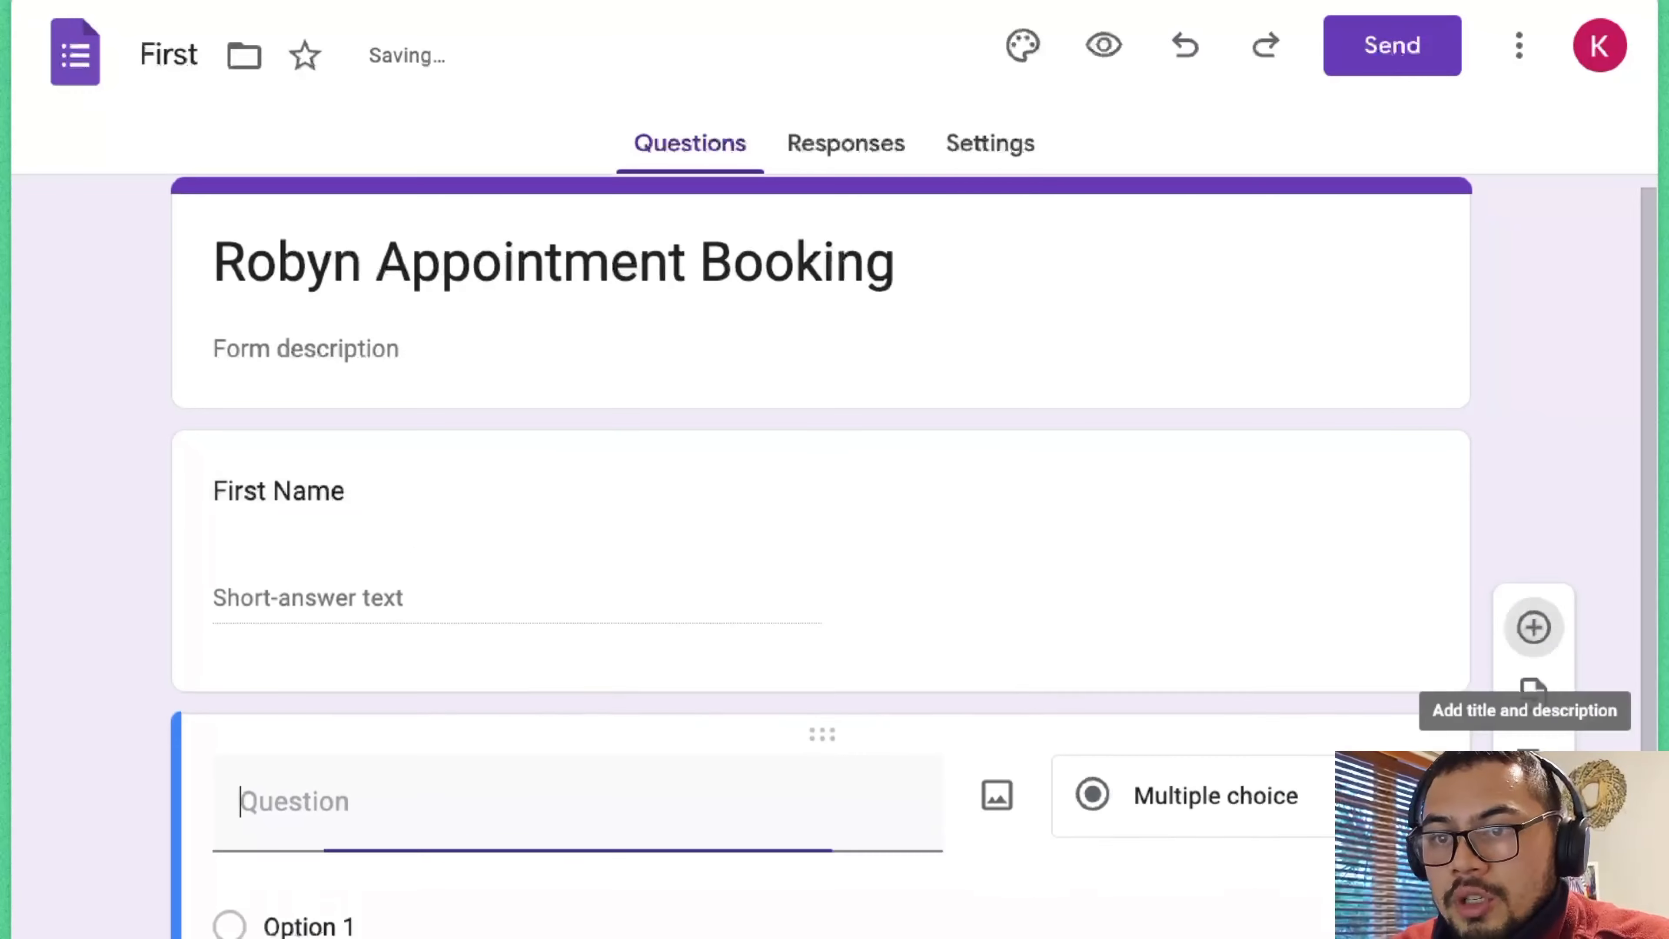
text(Last Na e)
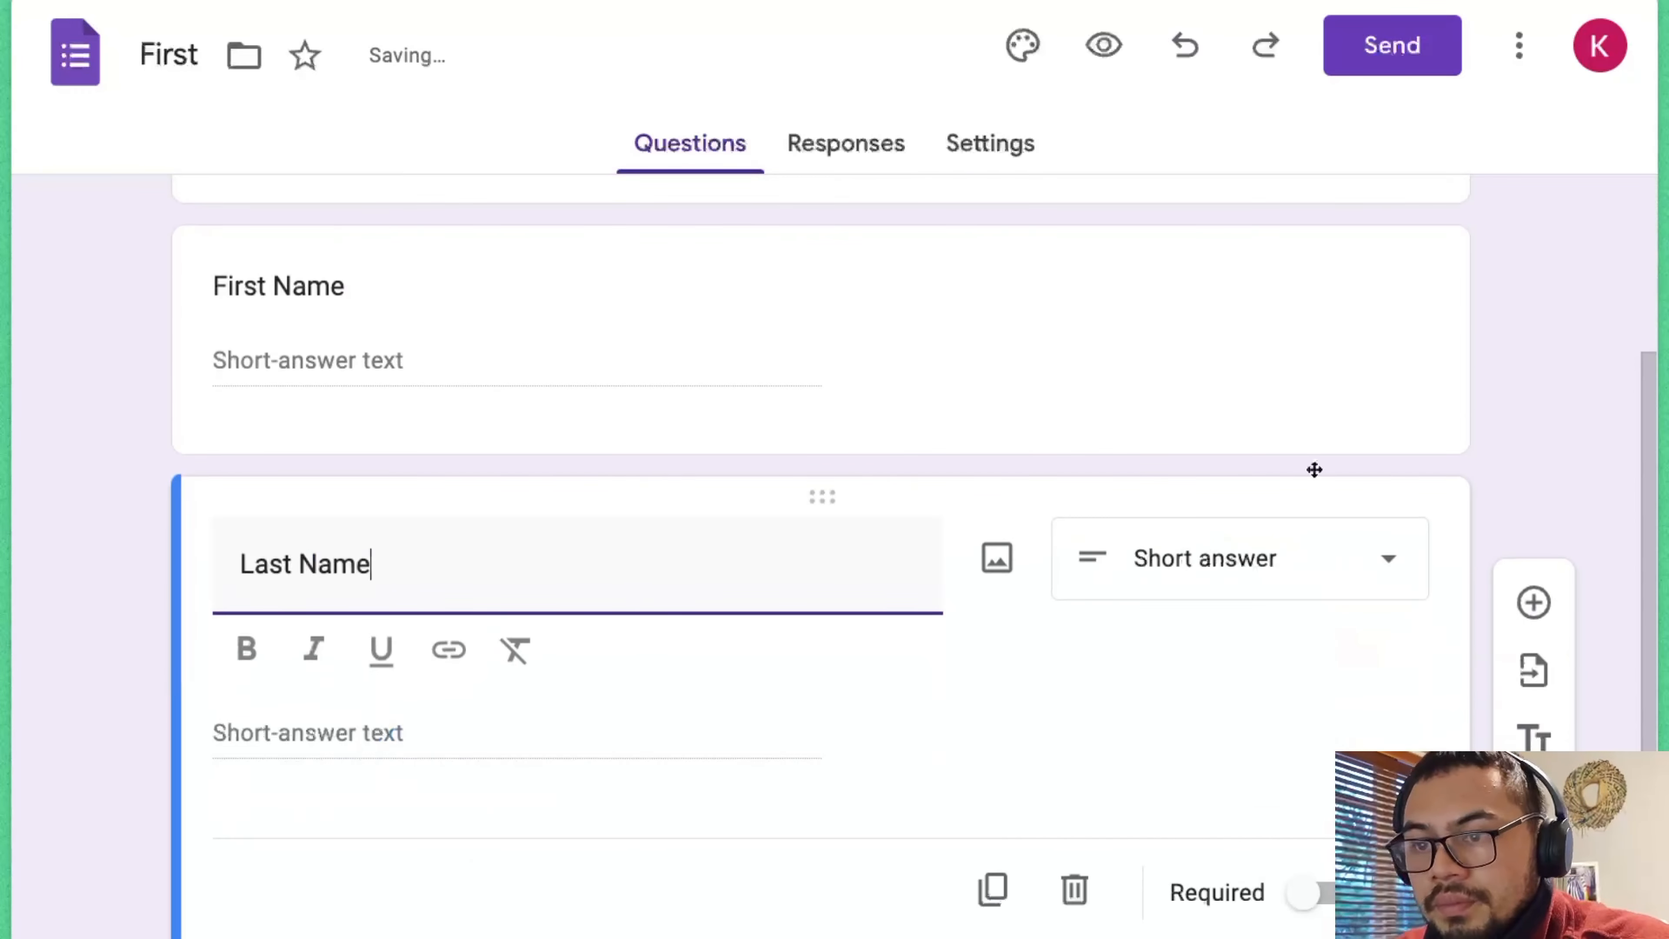
- Add a time question titled Time Of Appointment below the Last Name question
click(1534, 590)
text(Da)
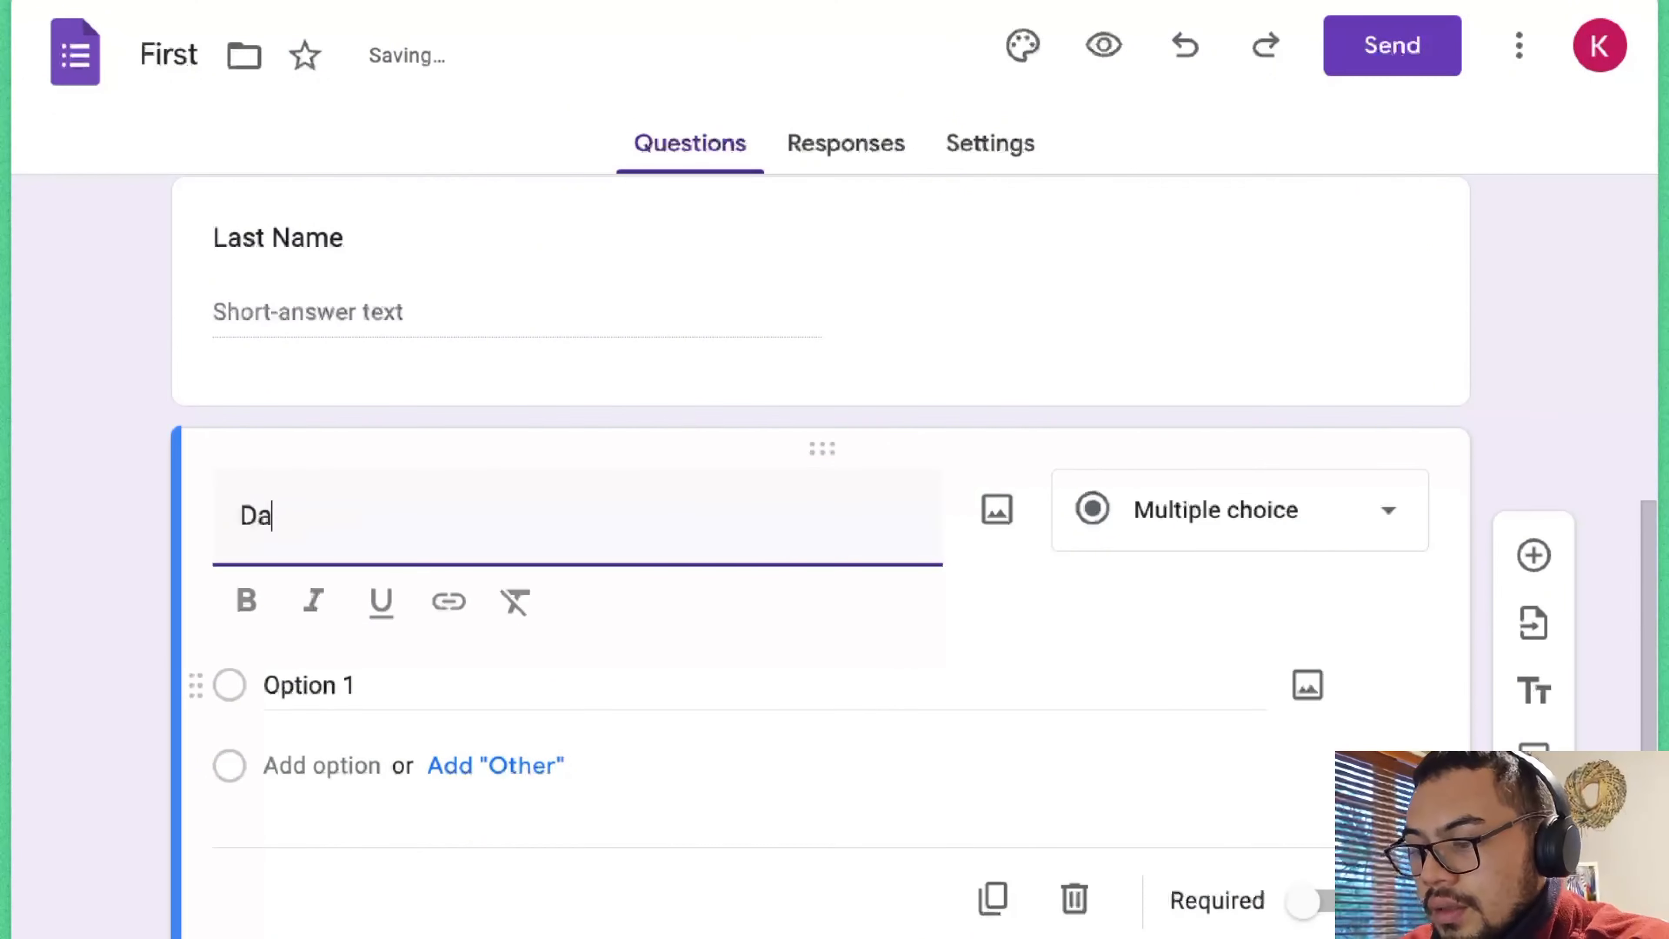
text(te)
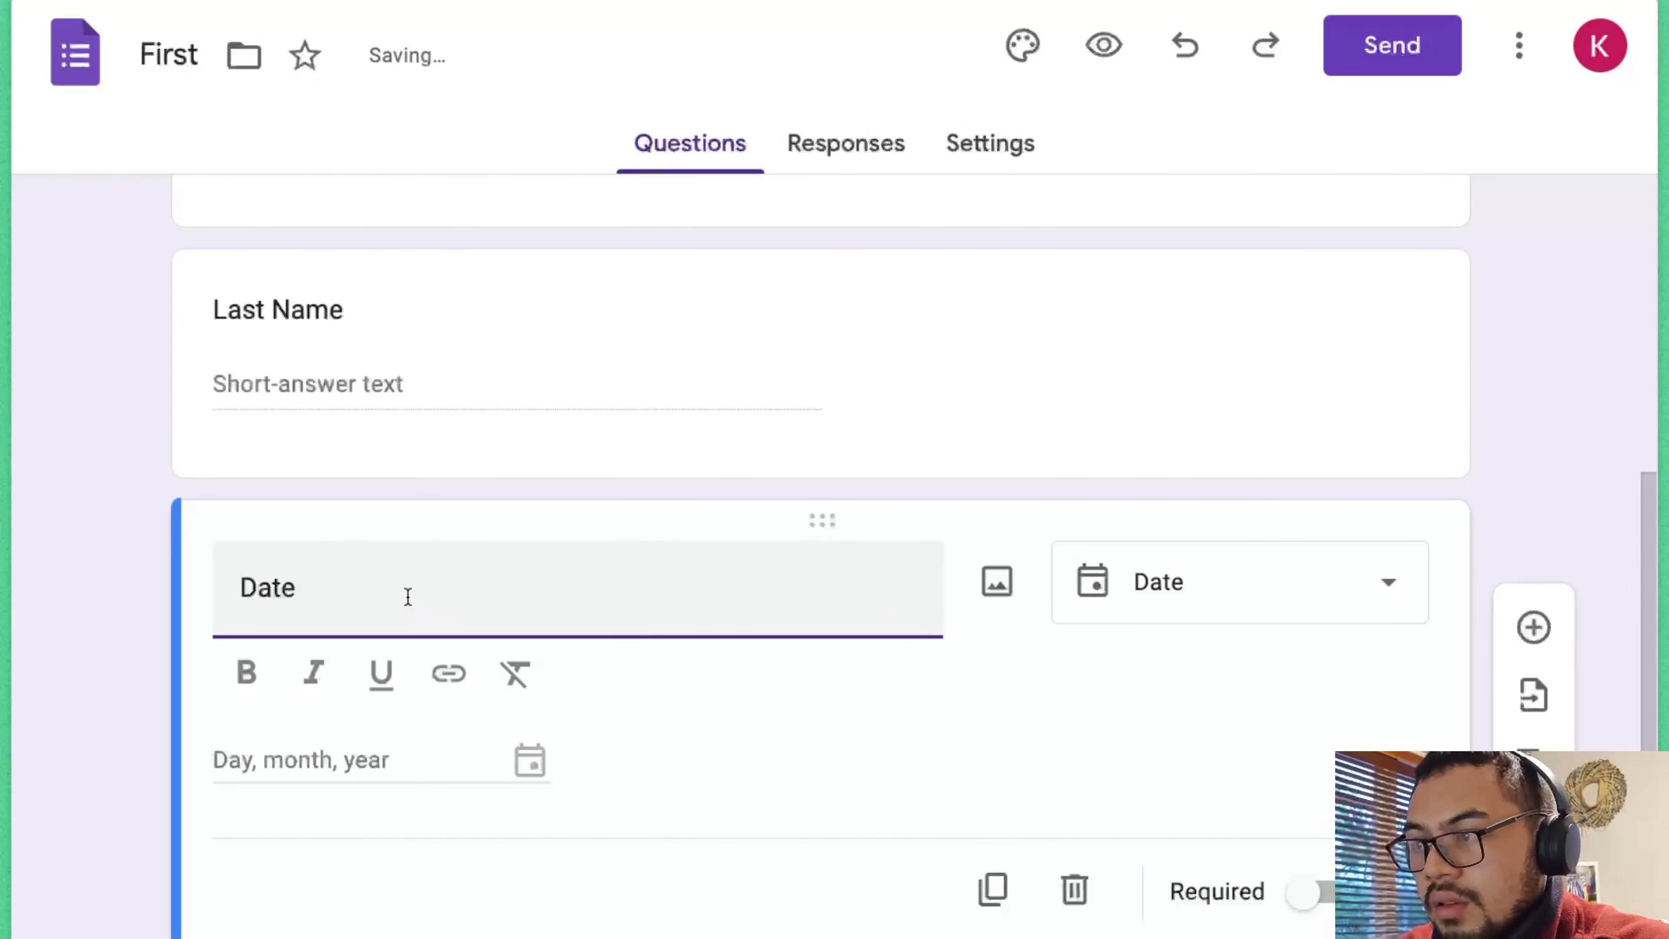
drag(406, 597, 146, 587)
text(Time Of)
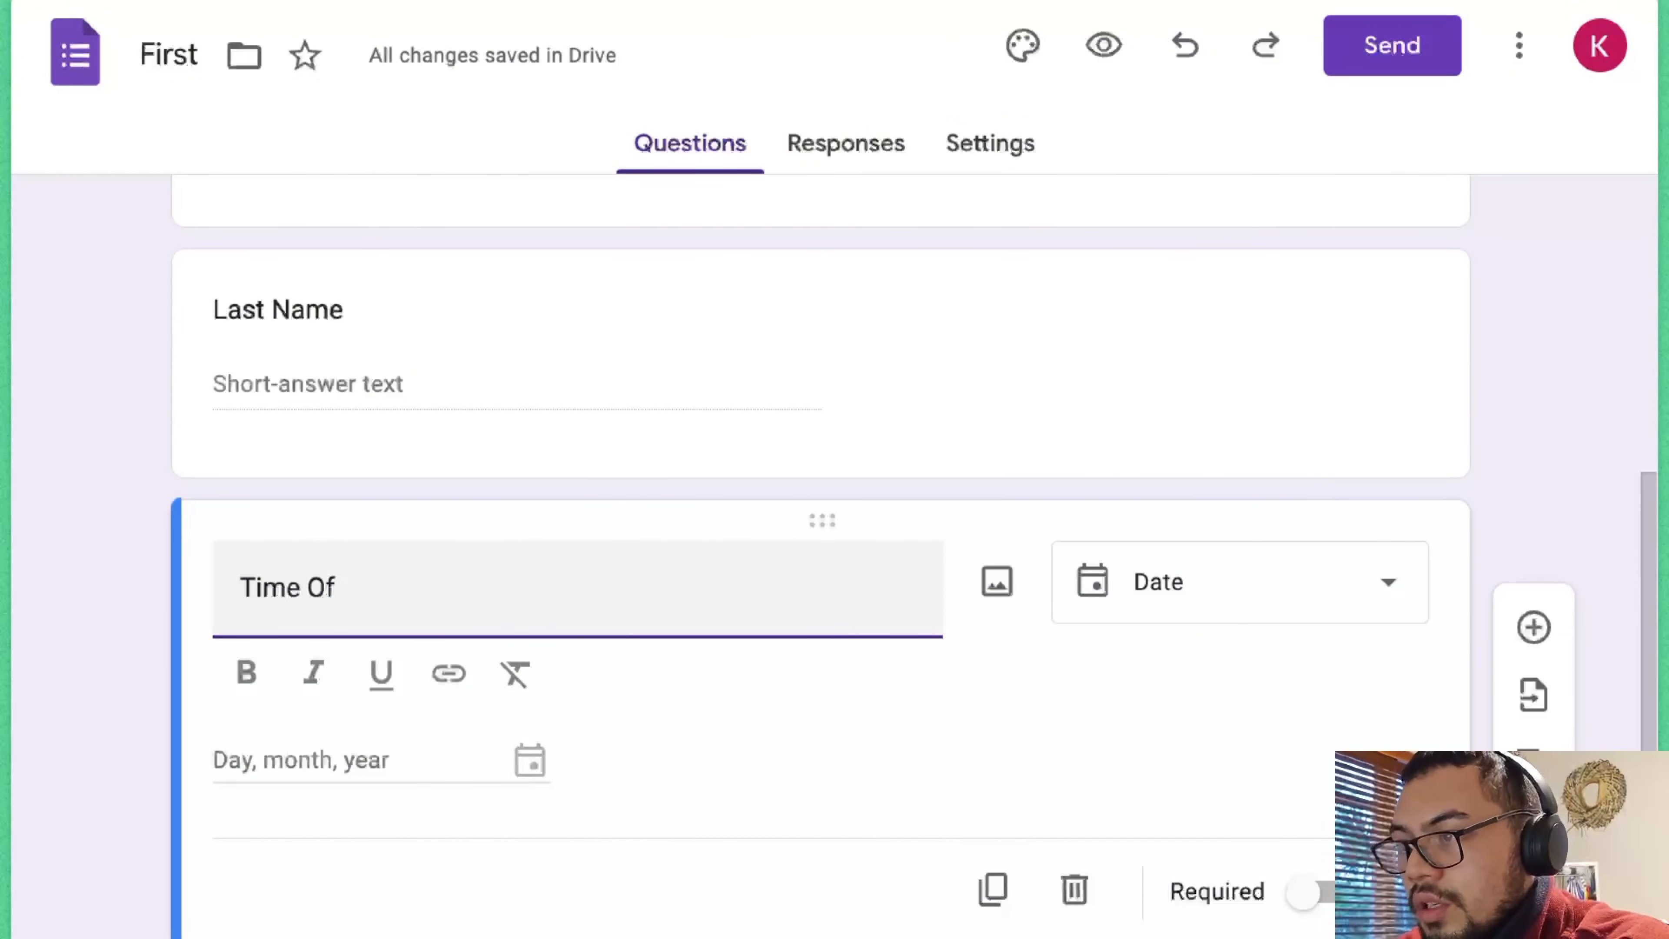
text(pp App)
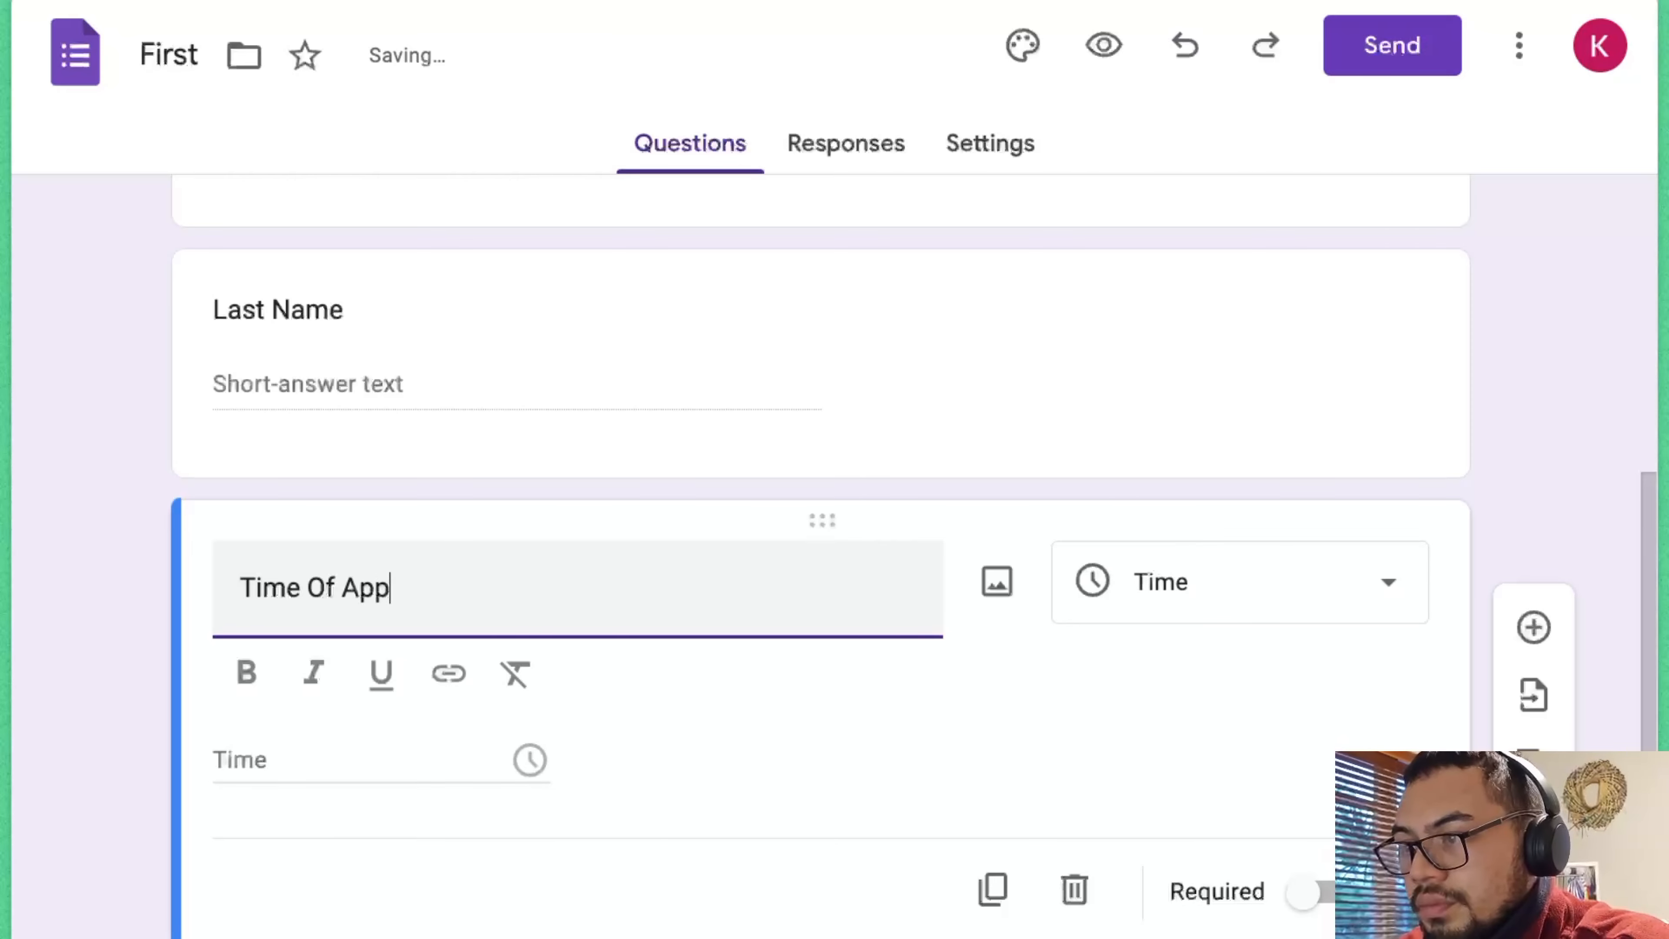
text(ointment)
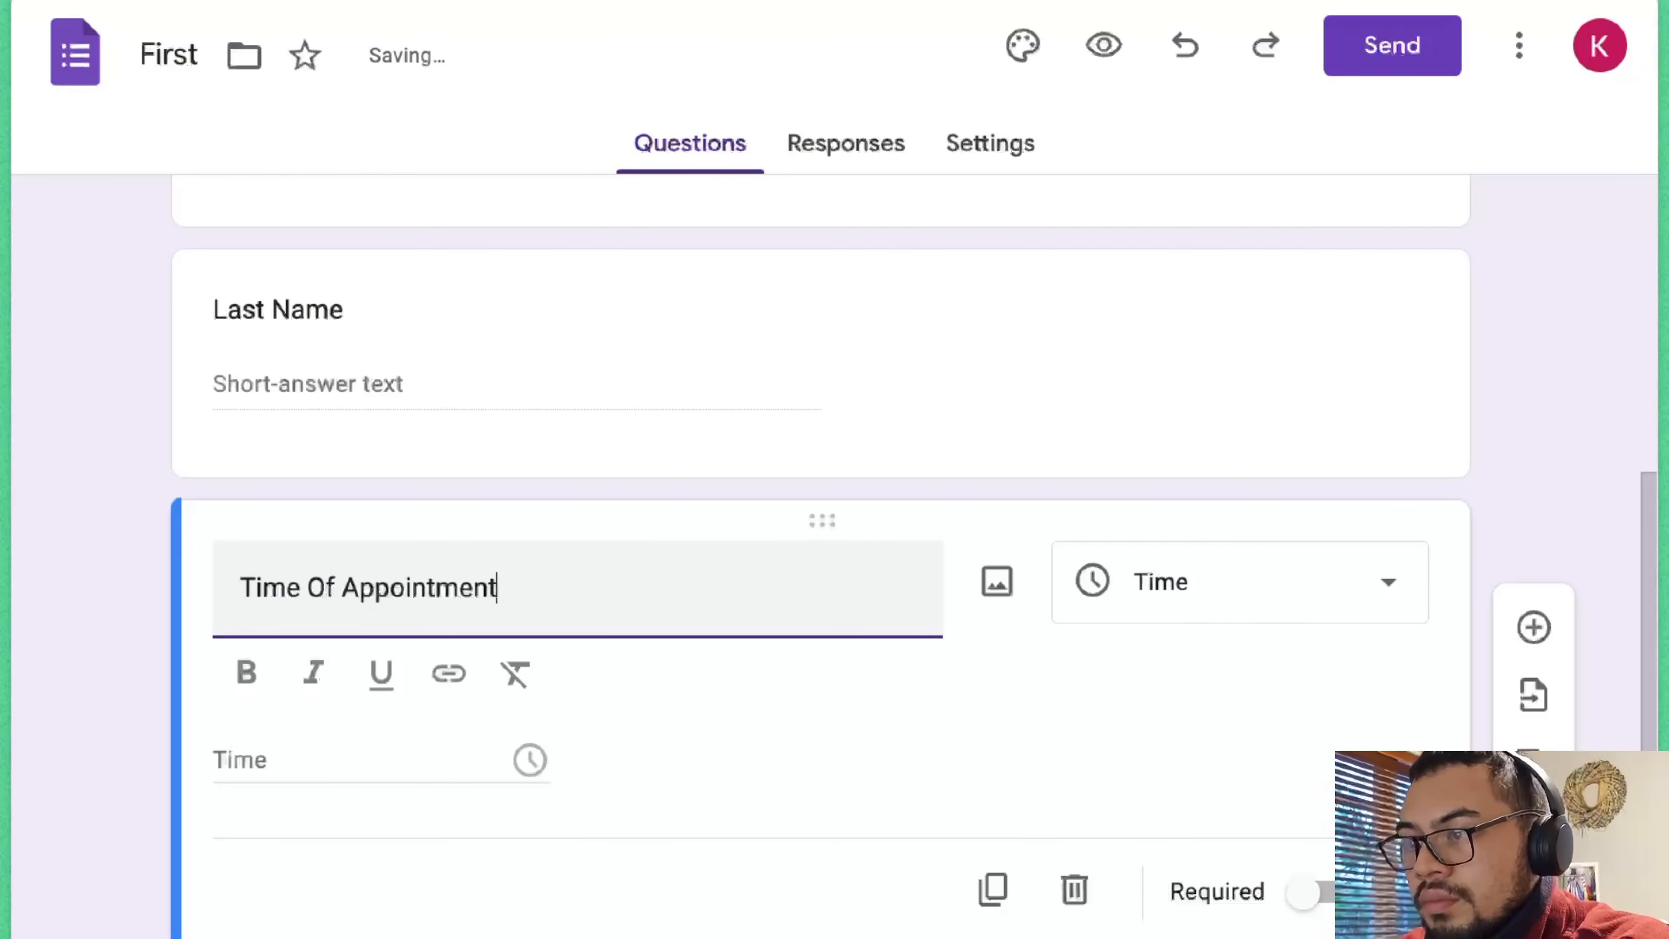
- Add a date question titled Date of Appointment below the time question
click(1533, 627)
text(D)
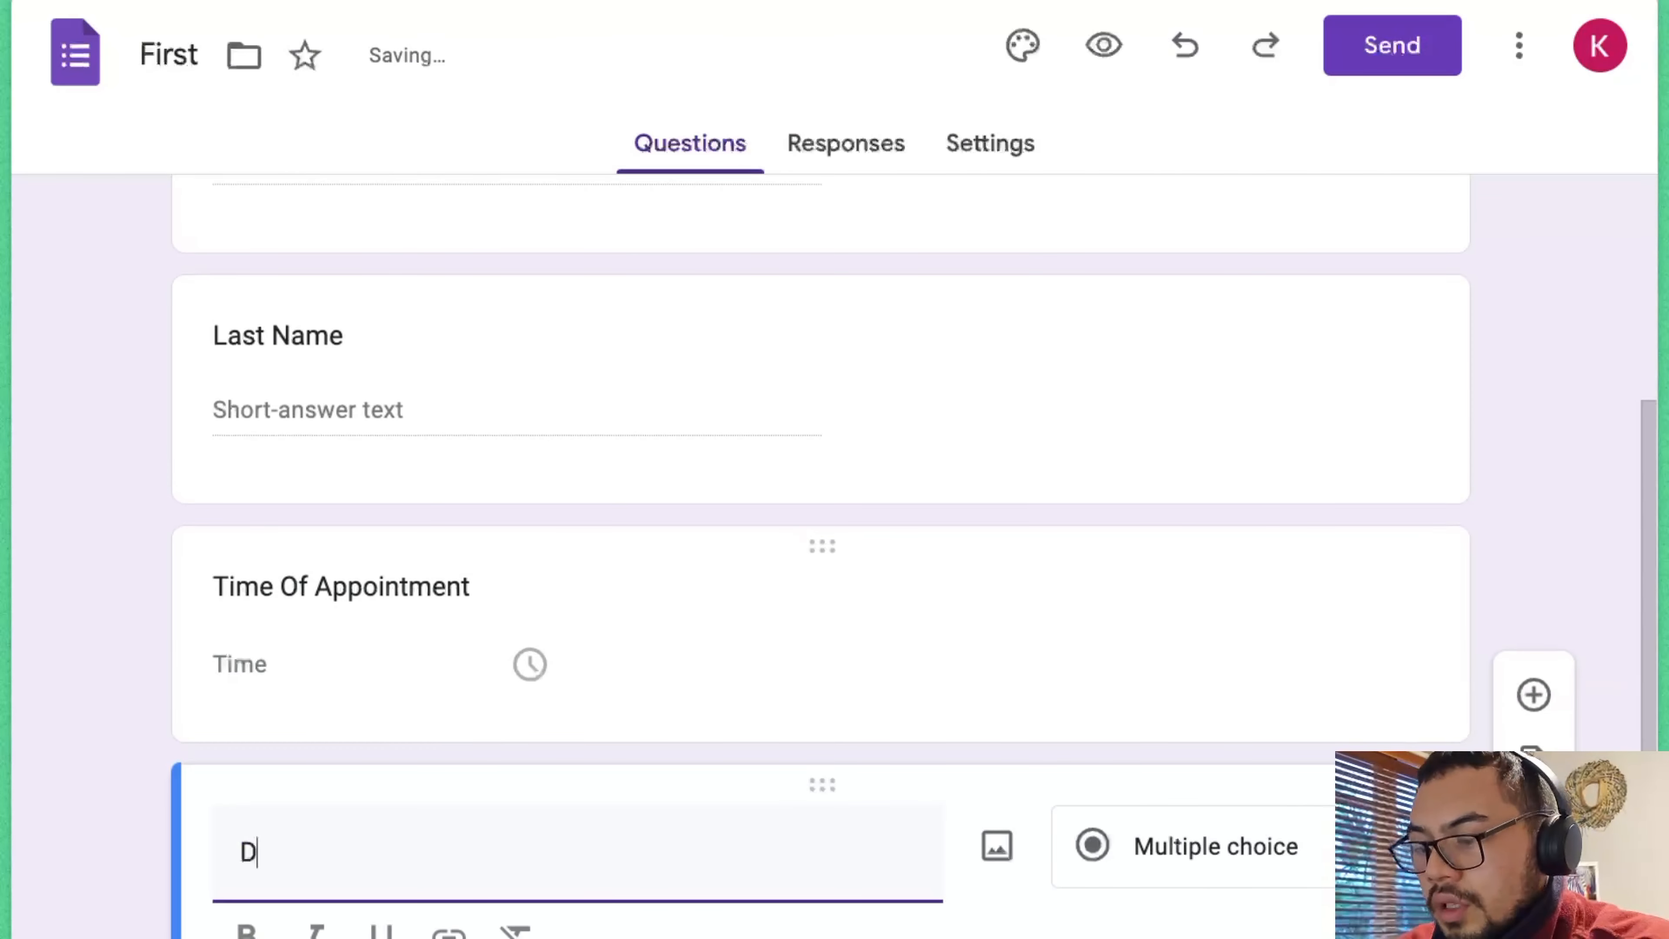
text(ate of Appoitn)
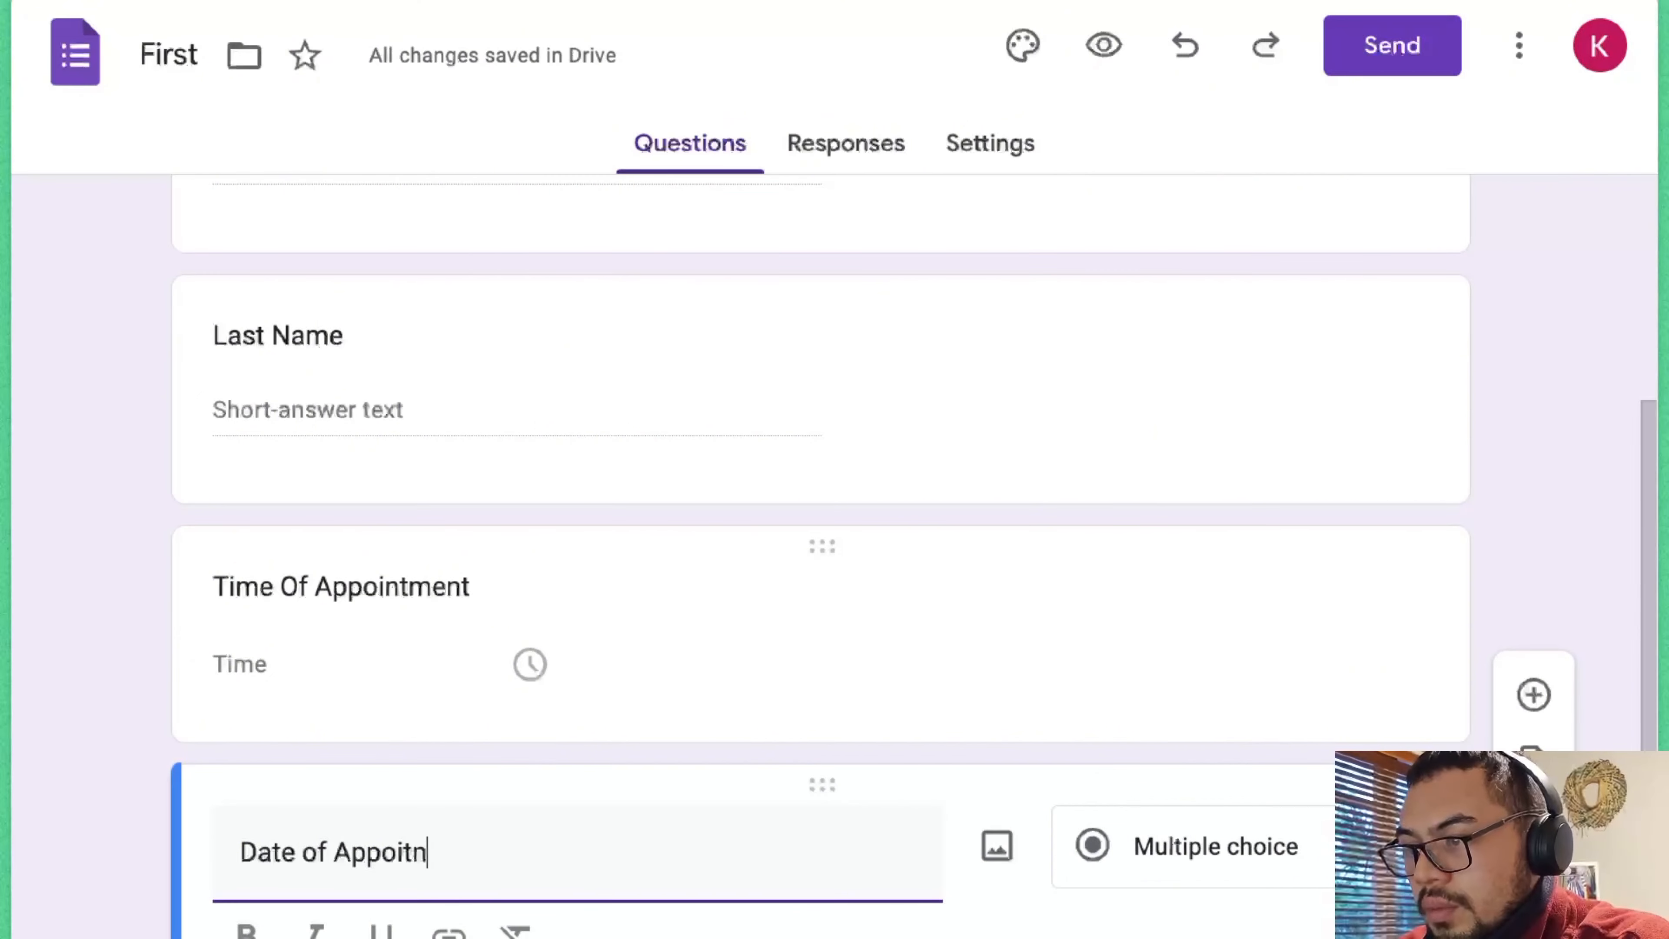
key(BackSpace)
key(BackSpace)
text(ntment)
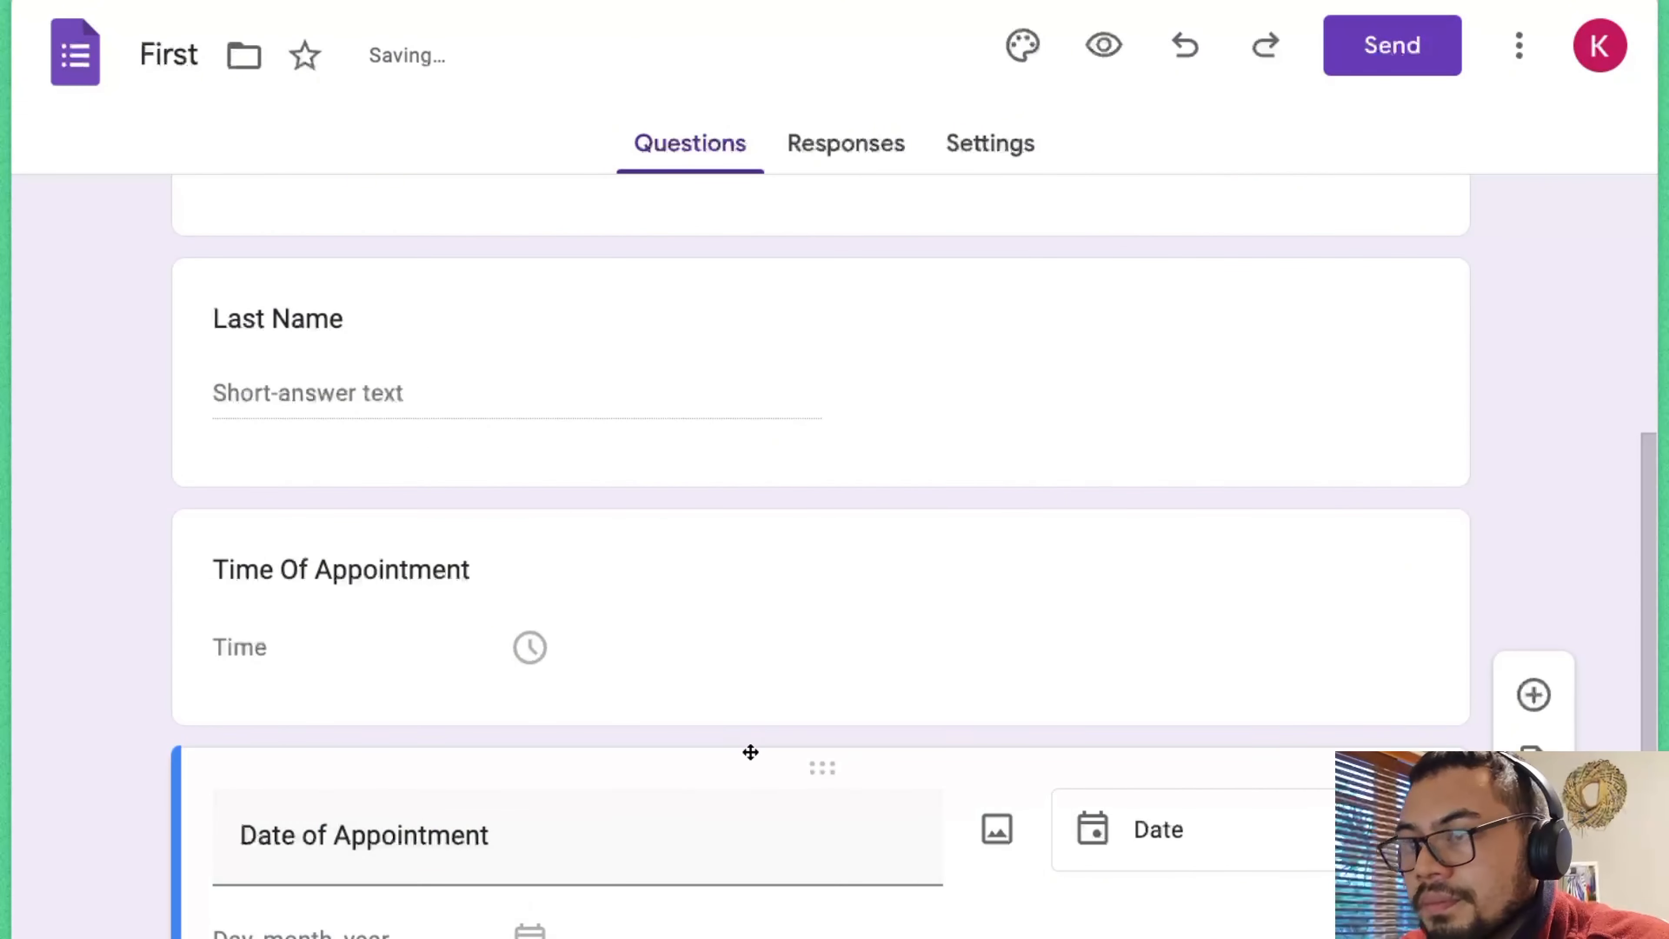
scroll(969, 447, up, 6)
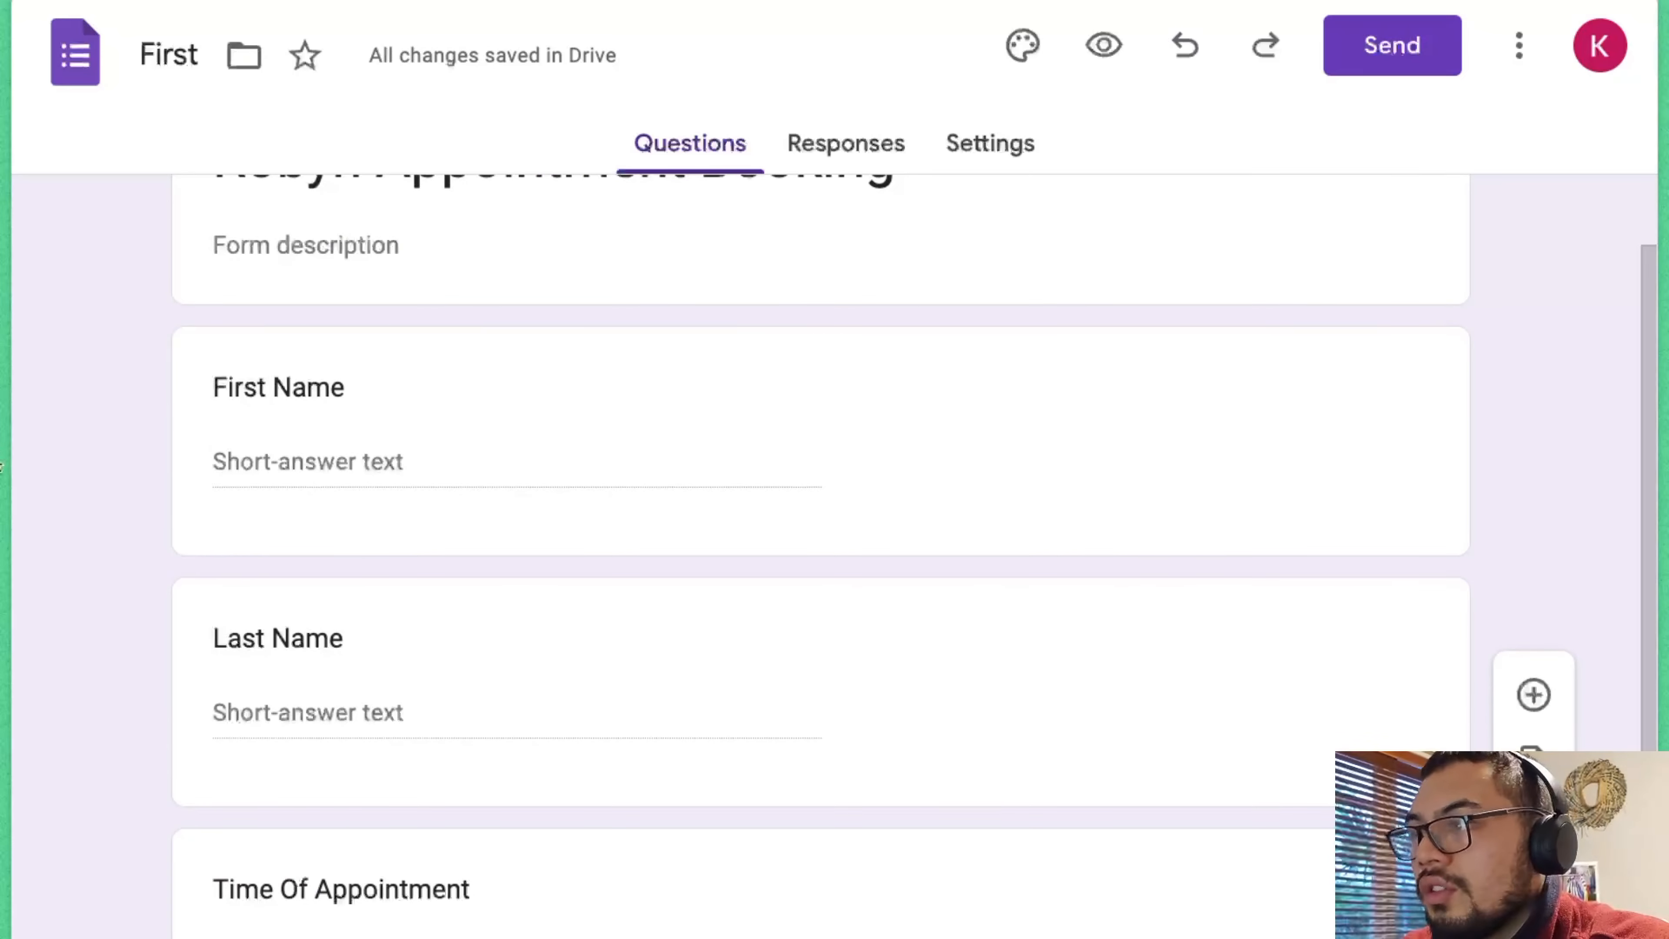
- Switch to the new scenario in Make and find the Google Forms app for its first module
click(120, 676)
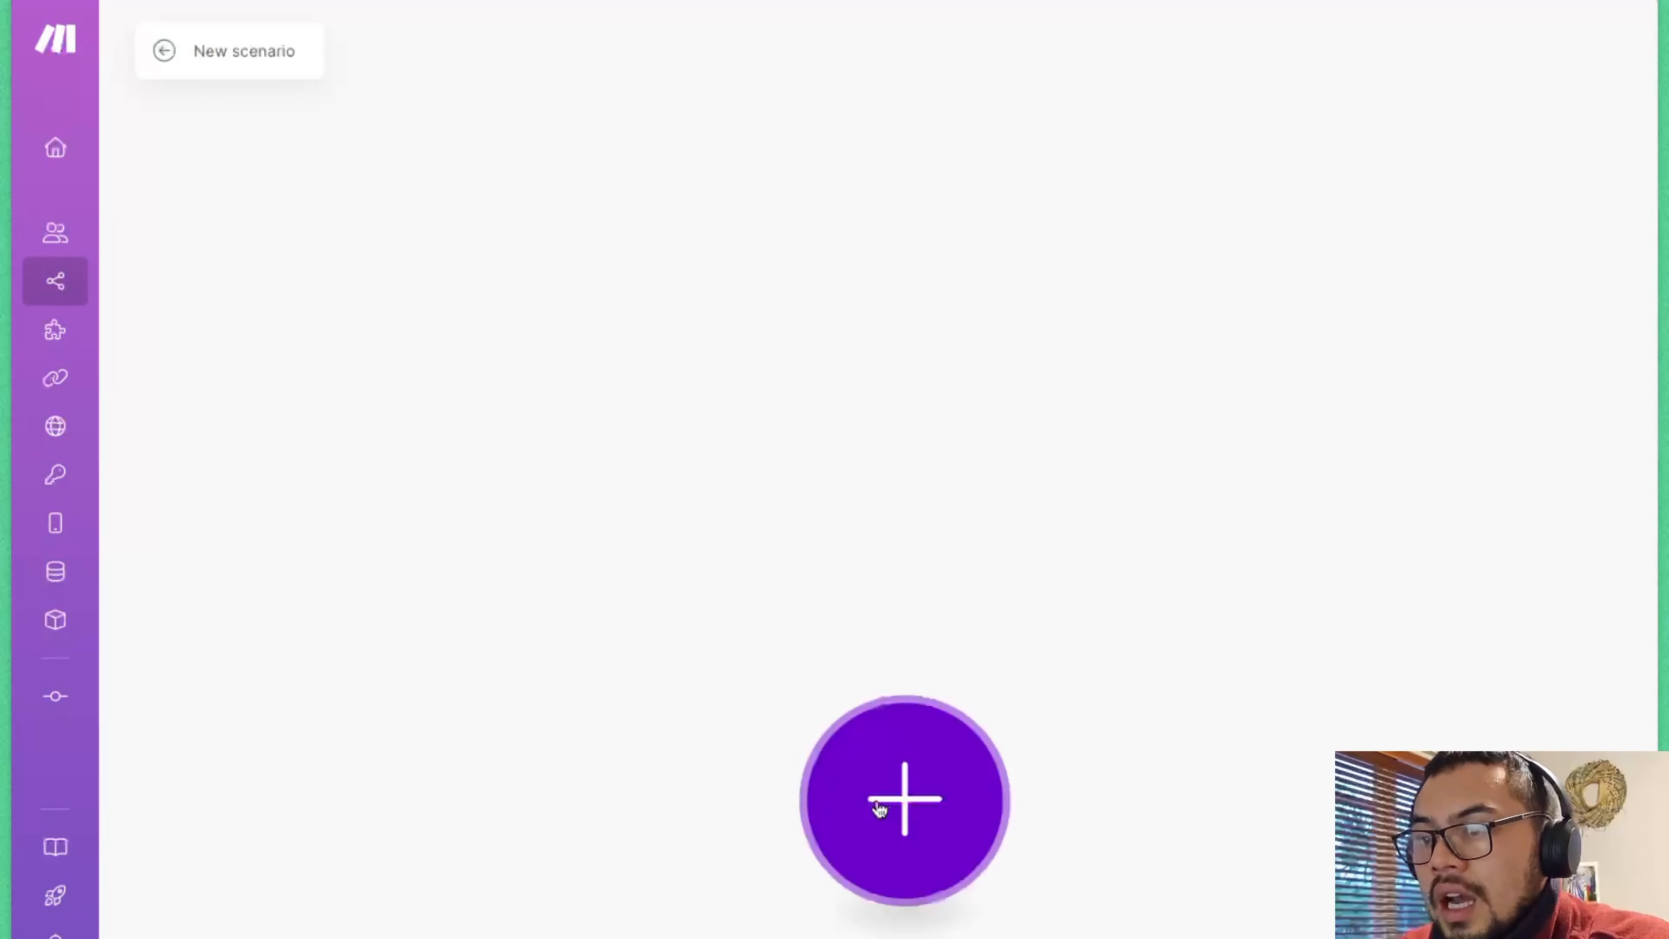
click(837, 503)
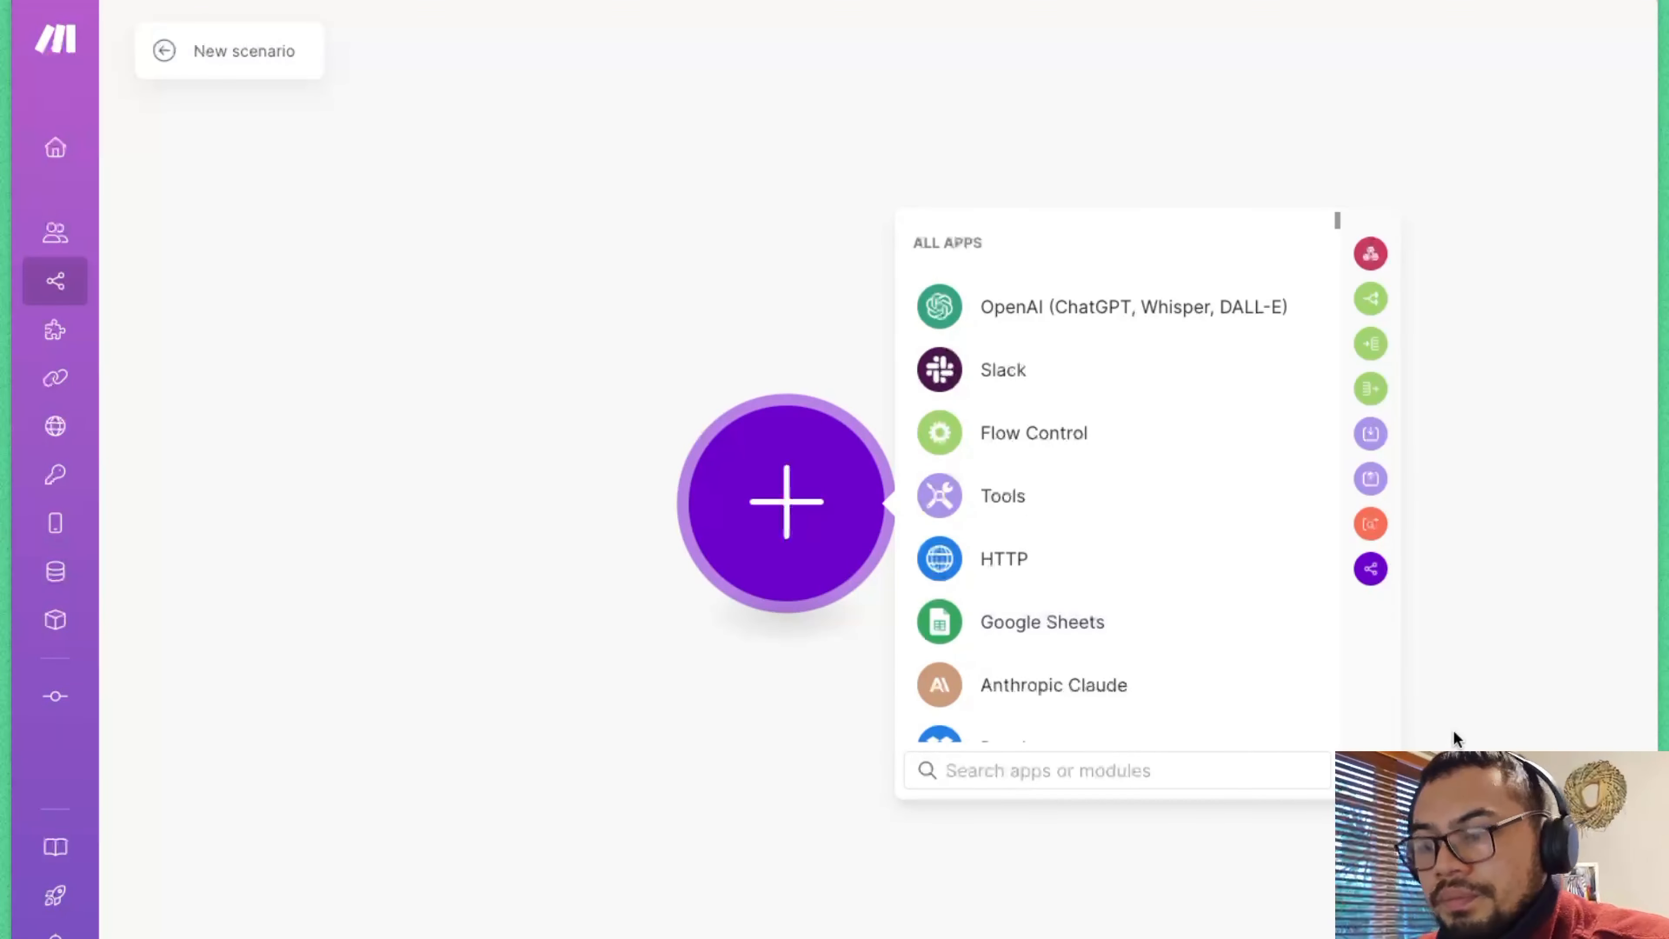
text(gto)
key(BackSpace)
key(BackSpace)
text(ogle form)
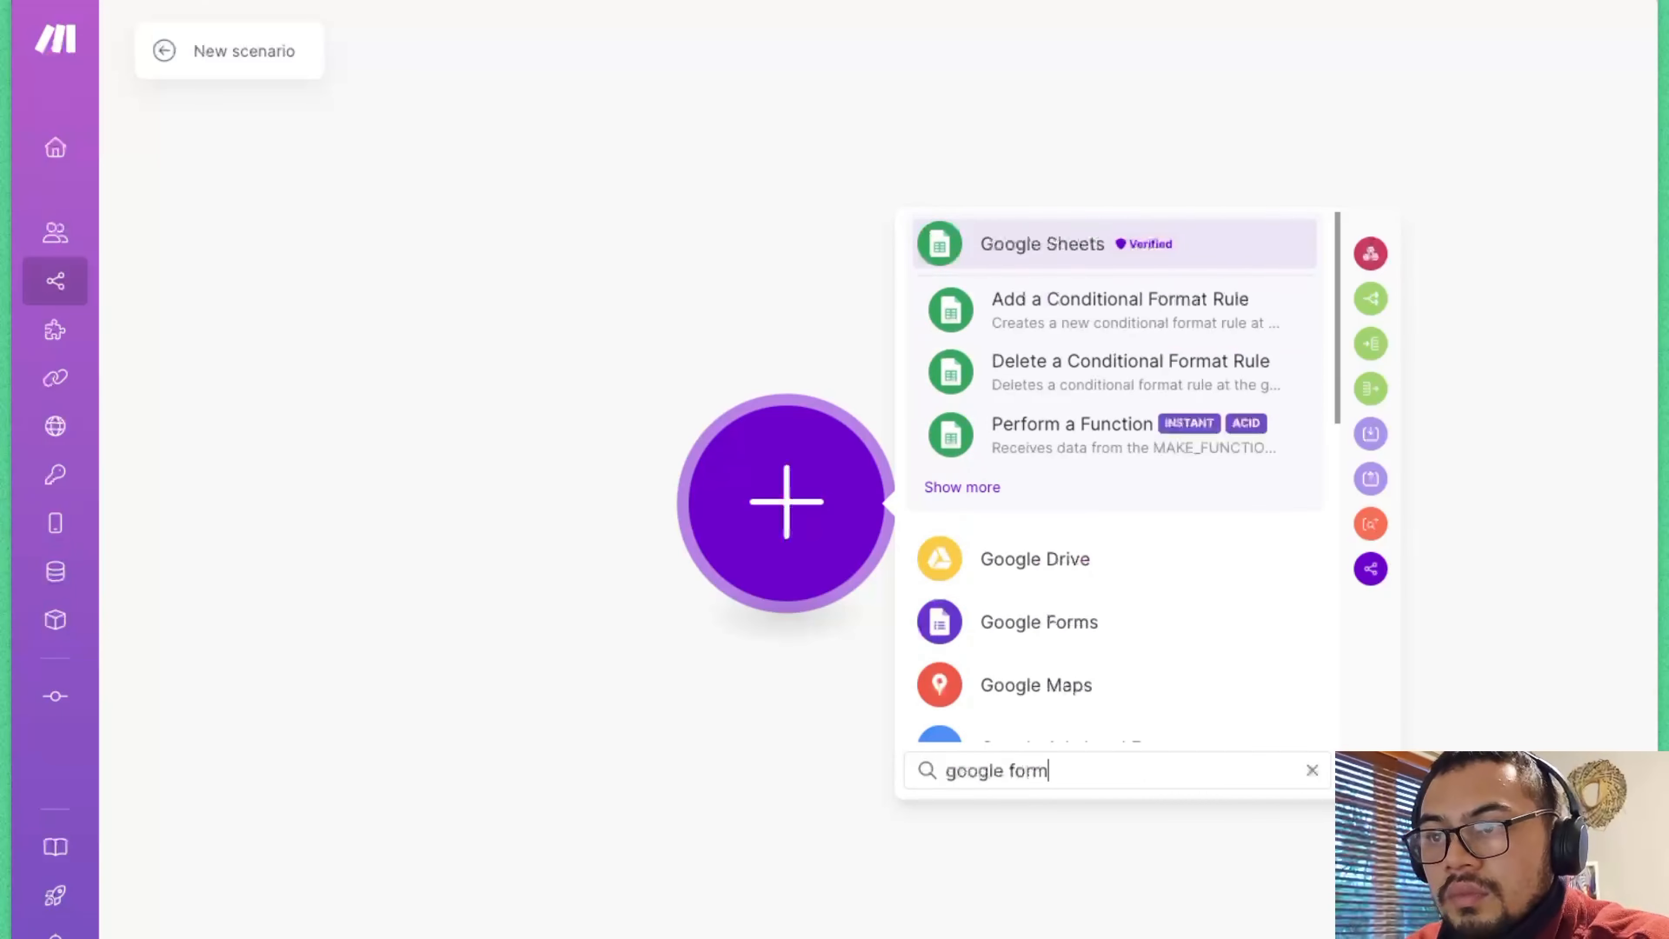
click(1051, 240)
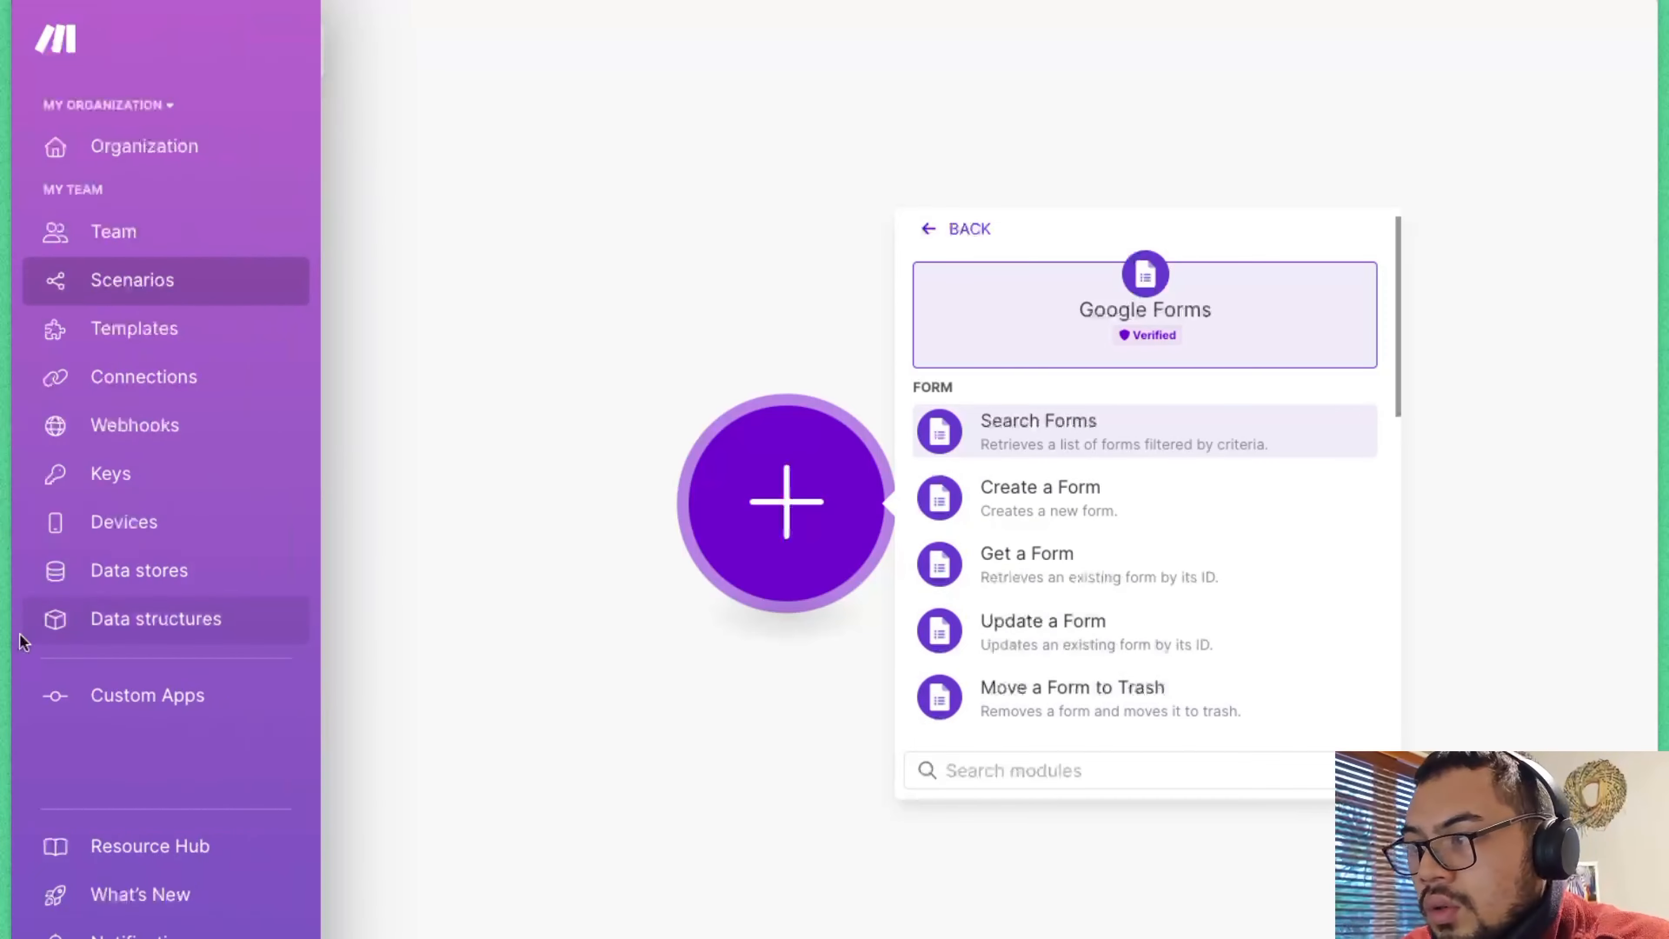
- Return to the booking form in Google Forms, copy its shareable link and close the sending options
mouse_move(3, 653)
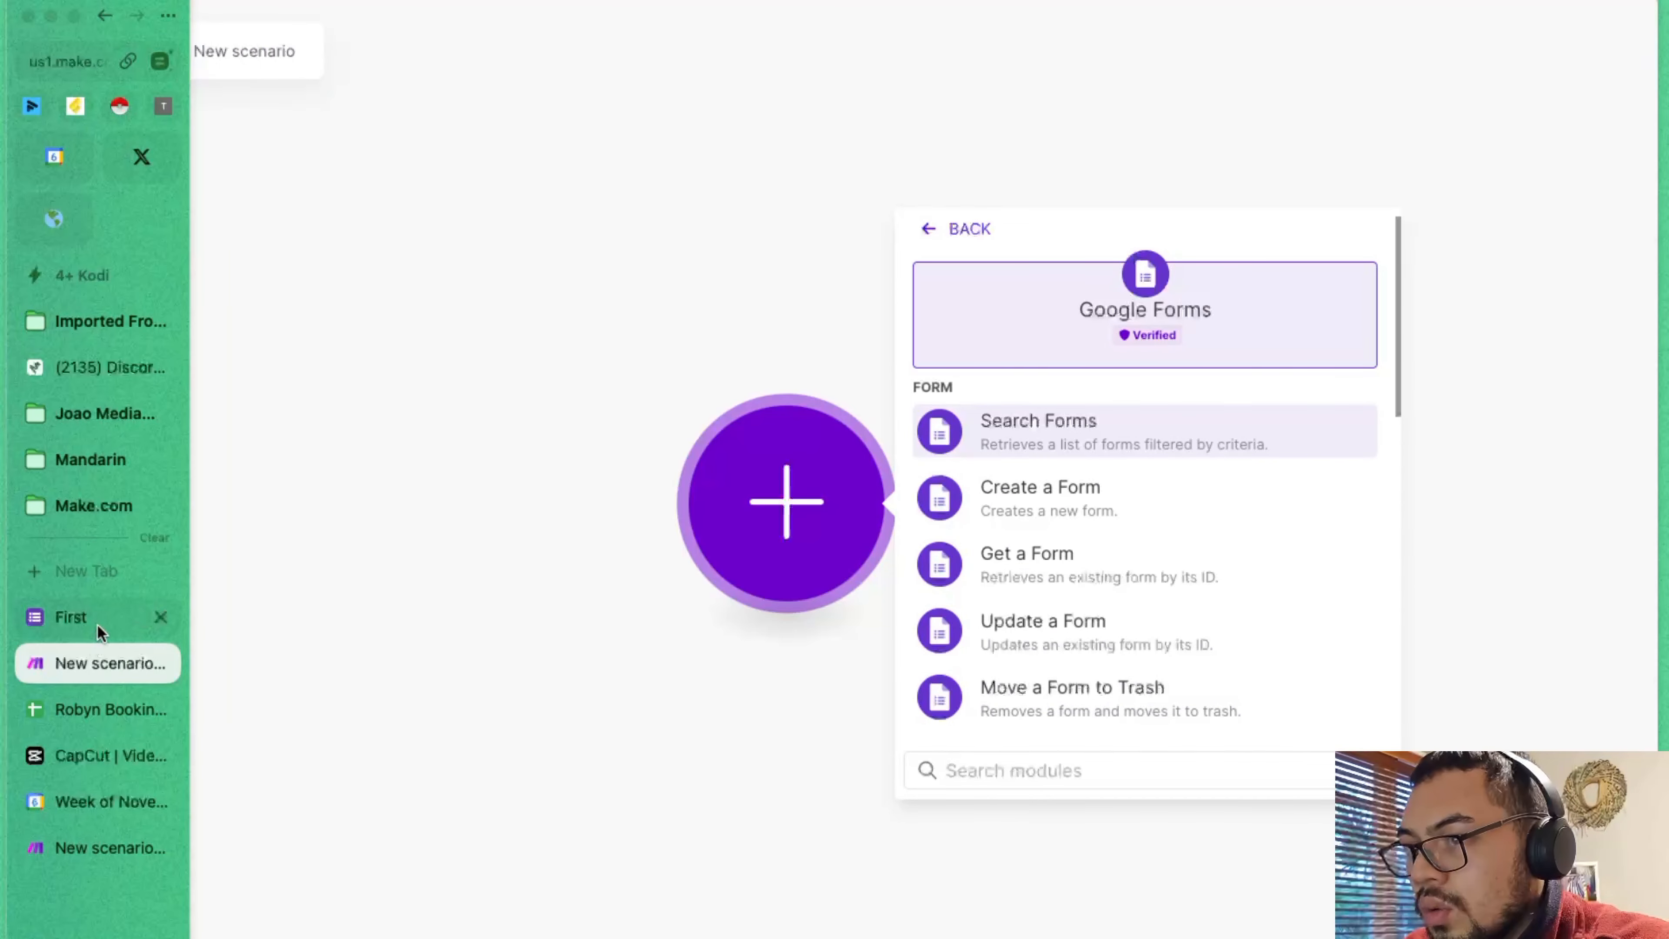
click(85, 618)
click(1420, 53)
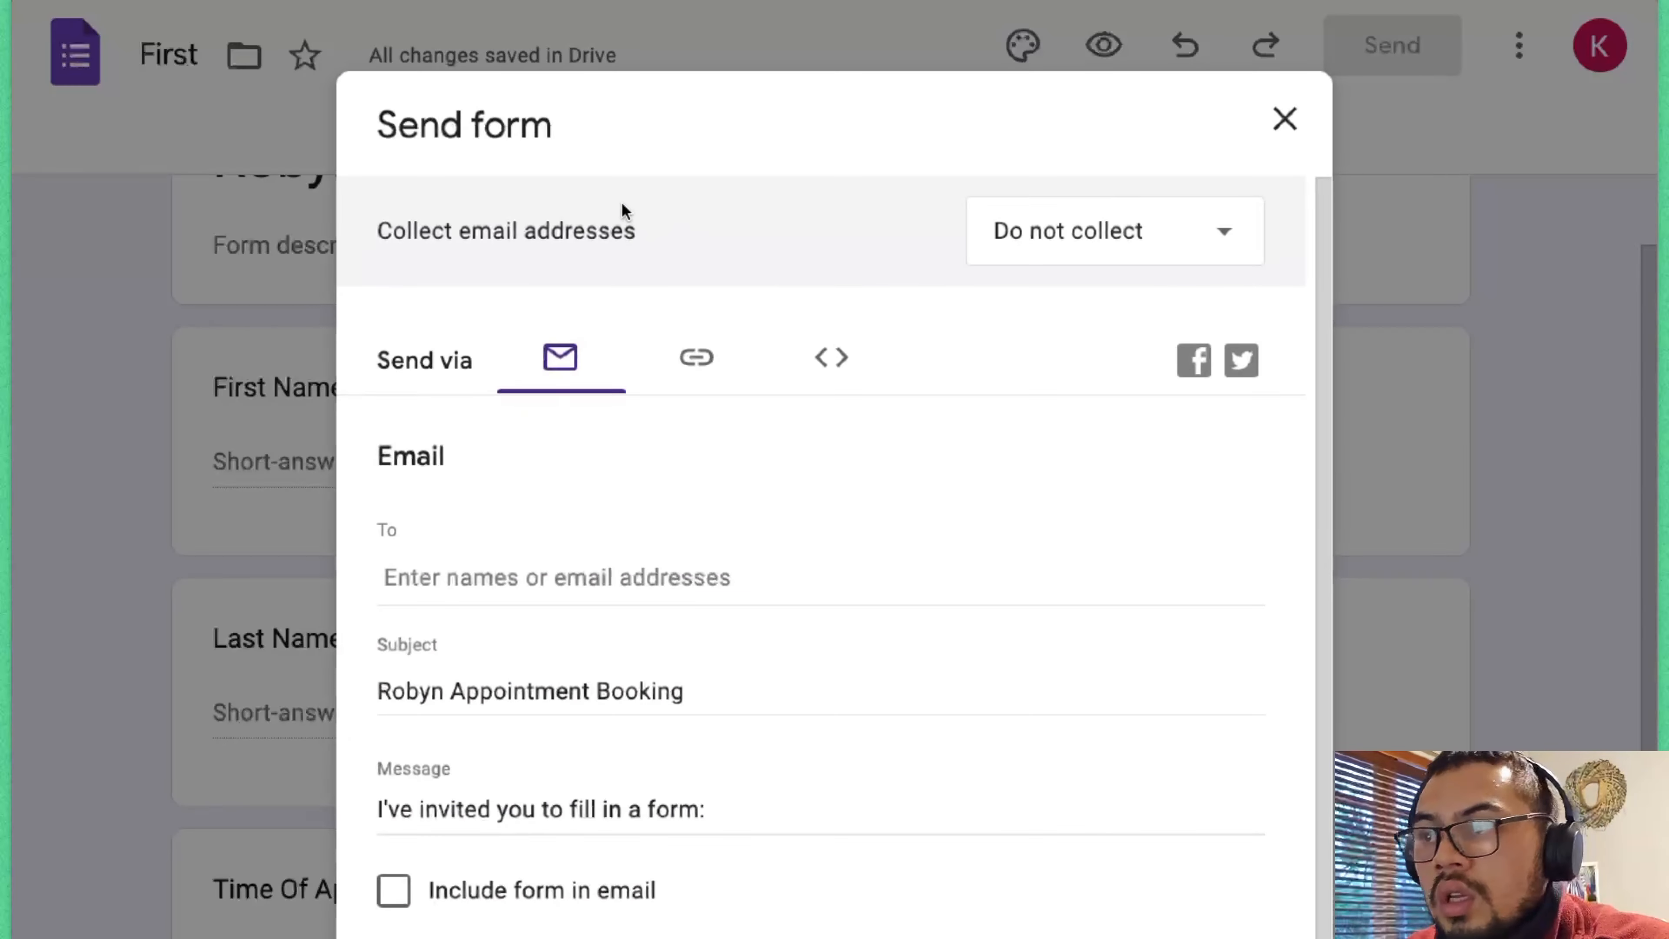
click(695, 359)
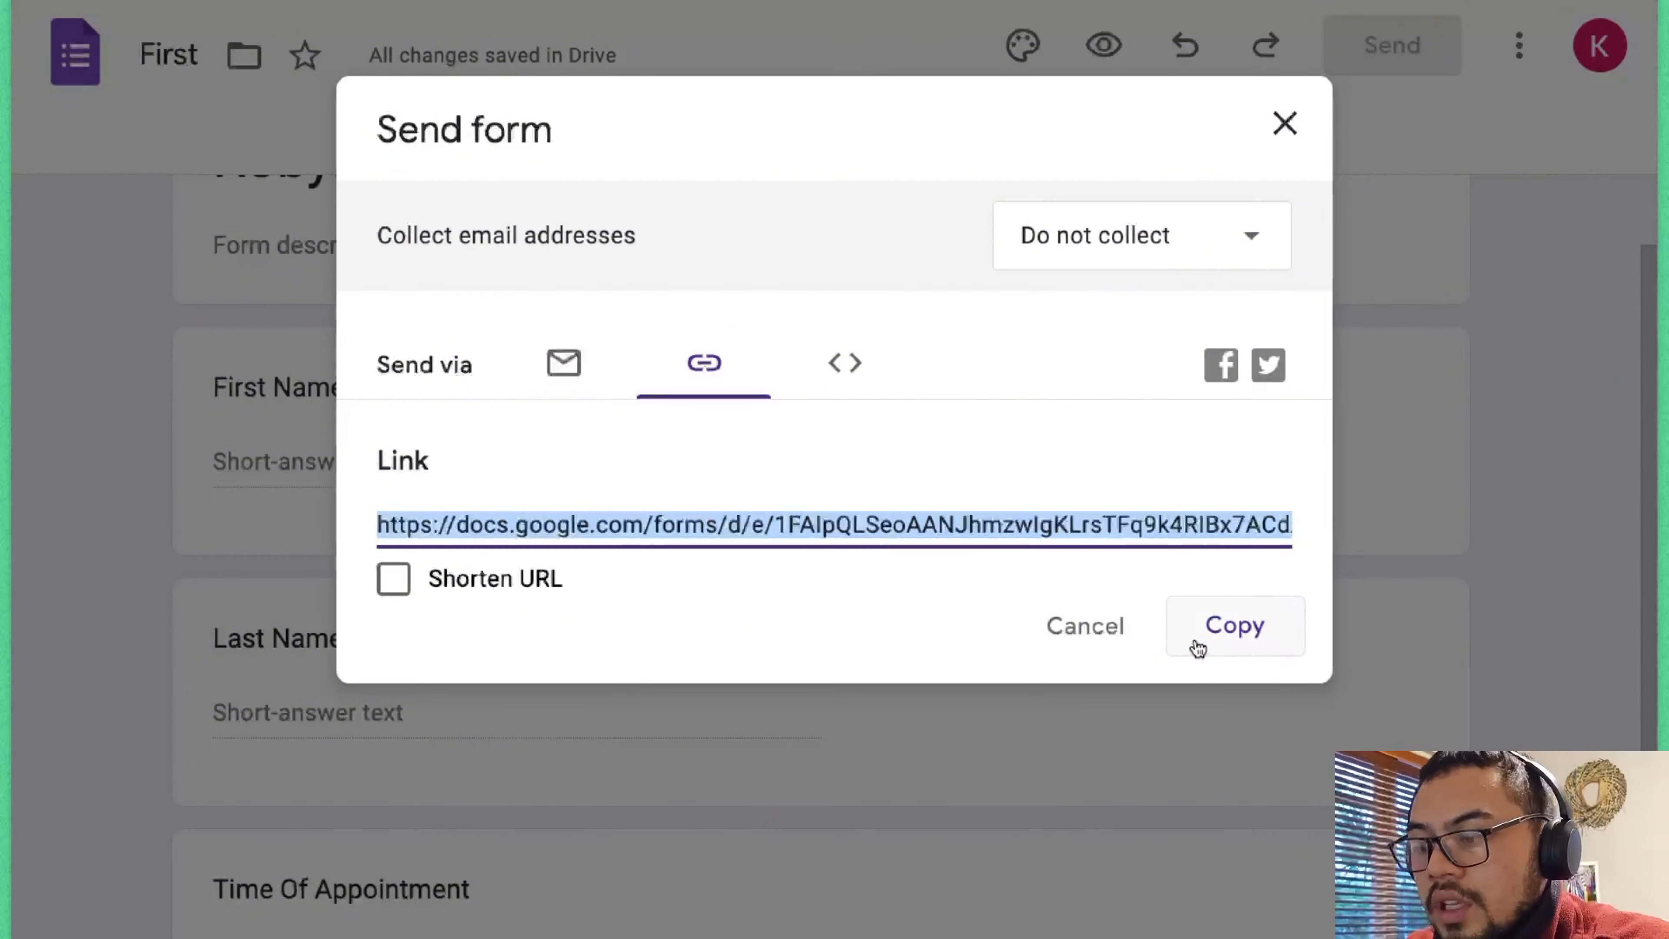
click(1266, 651)
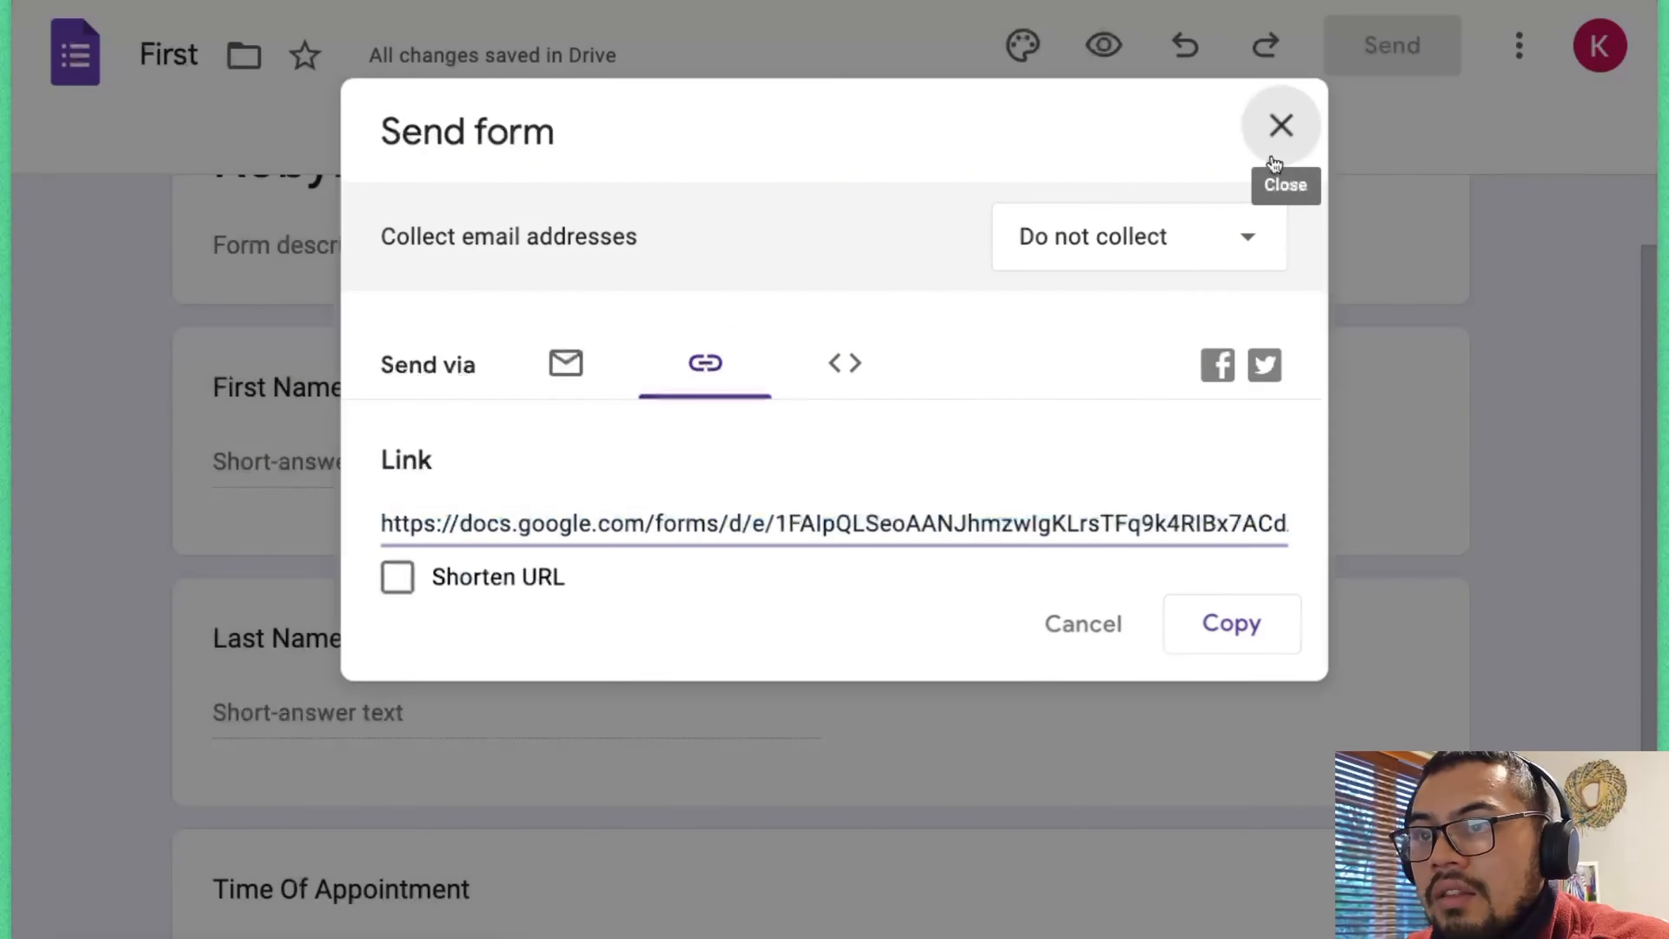
click(1283, 123)
mouse_move(15, 473)
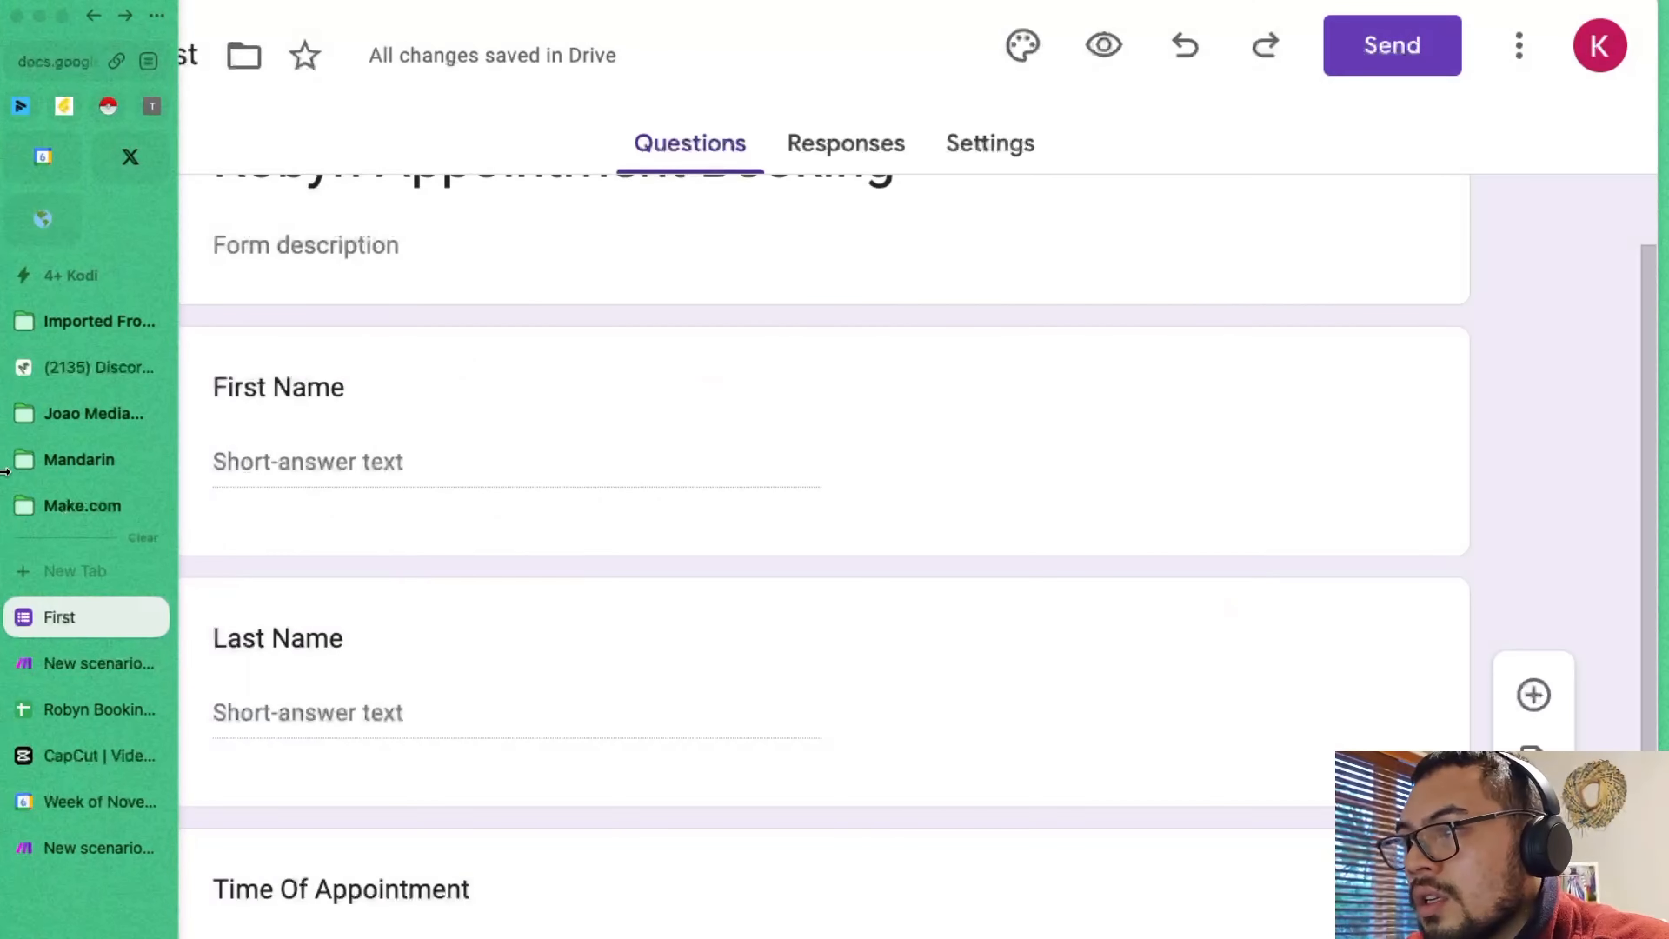
- Switch to the scenario in Make, add the Google Forms Watch Responses module and open its Form ID search
click(108, 660)
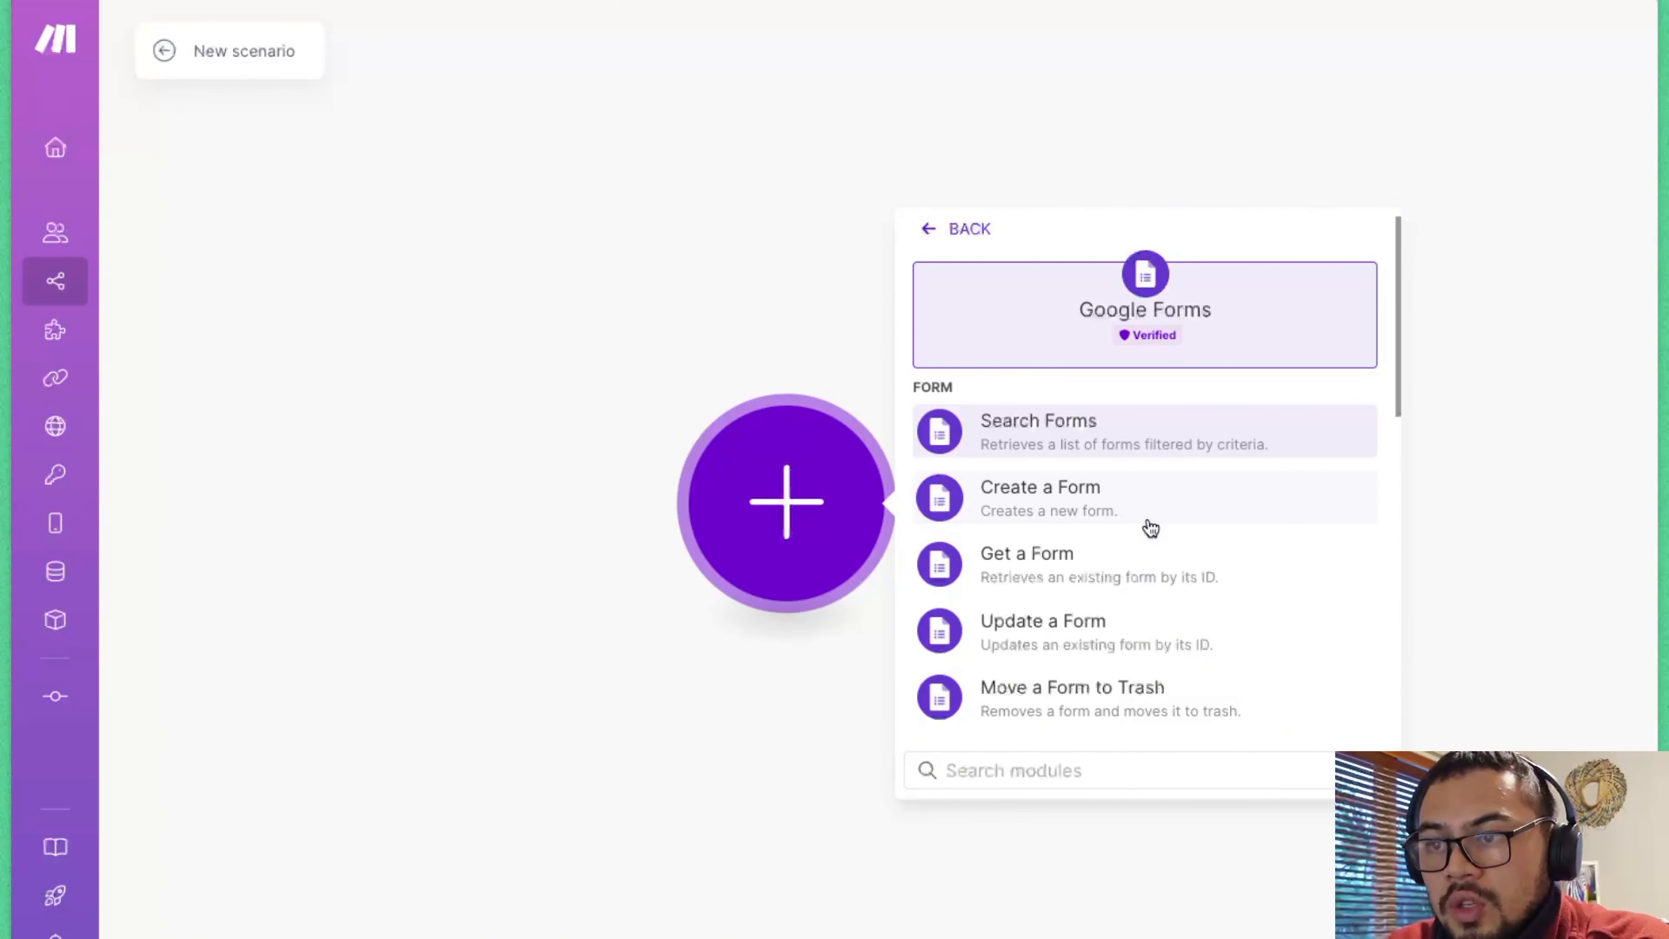
scroll(1151, 528, down, 1)
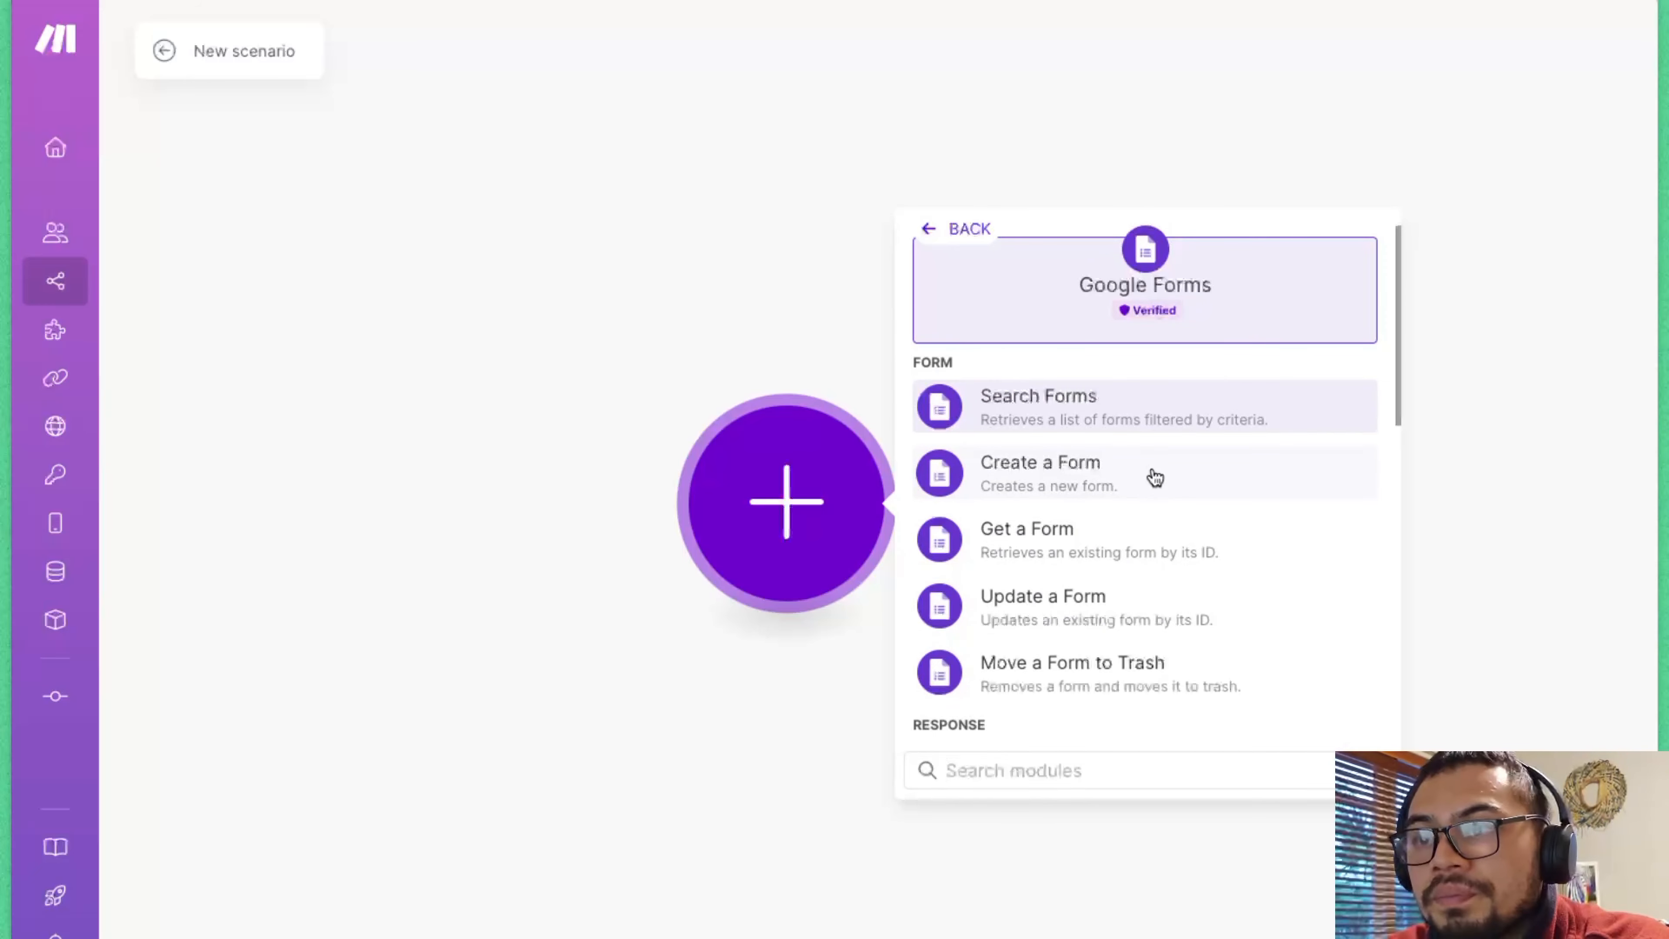
scroll(1176, 520, down, 3)
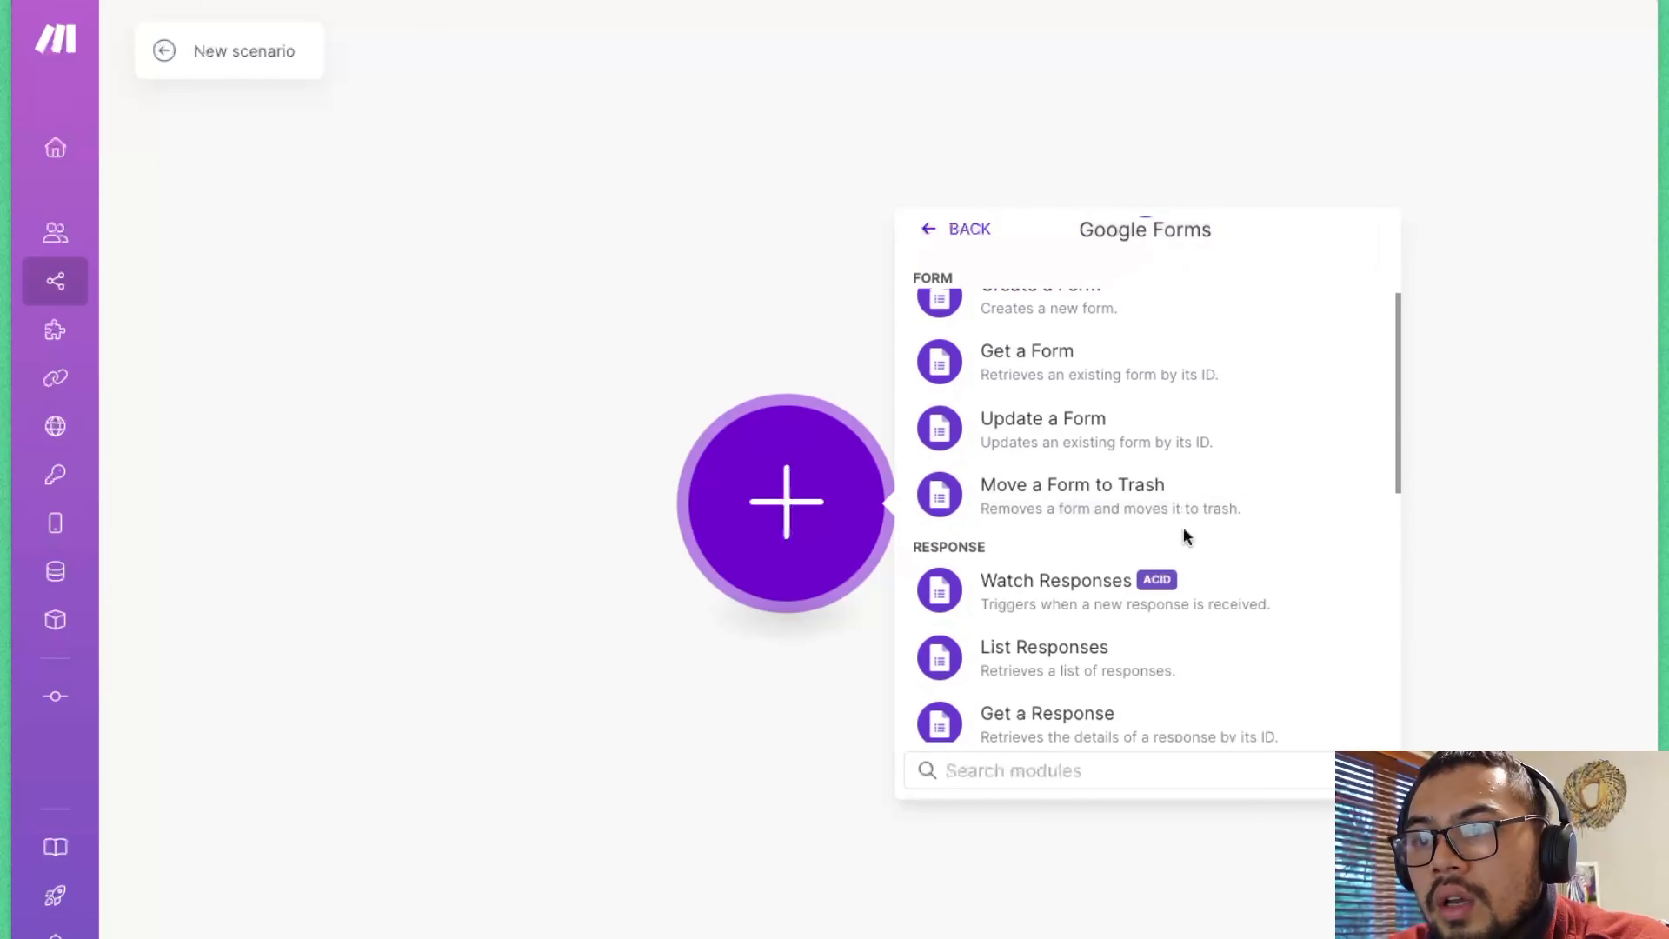
click(1042, 648)
click(1144, 516)
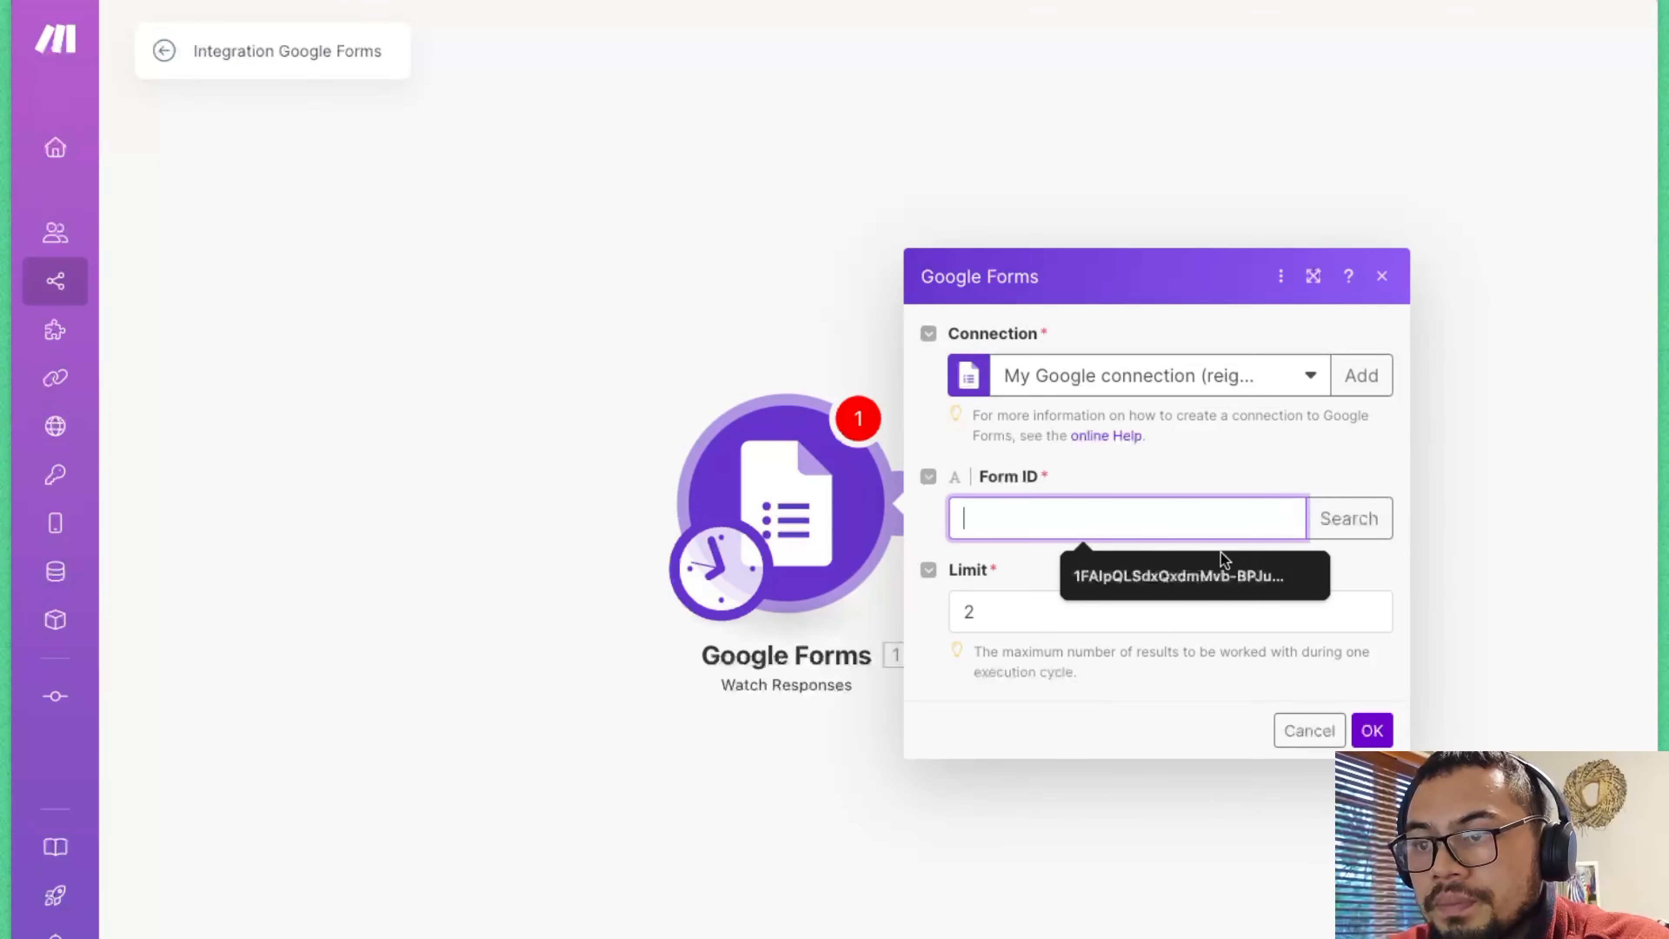
click(1346, 520)
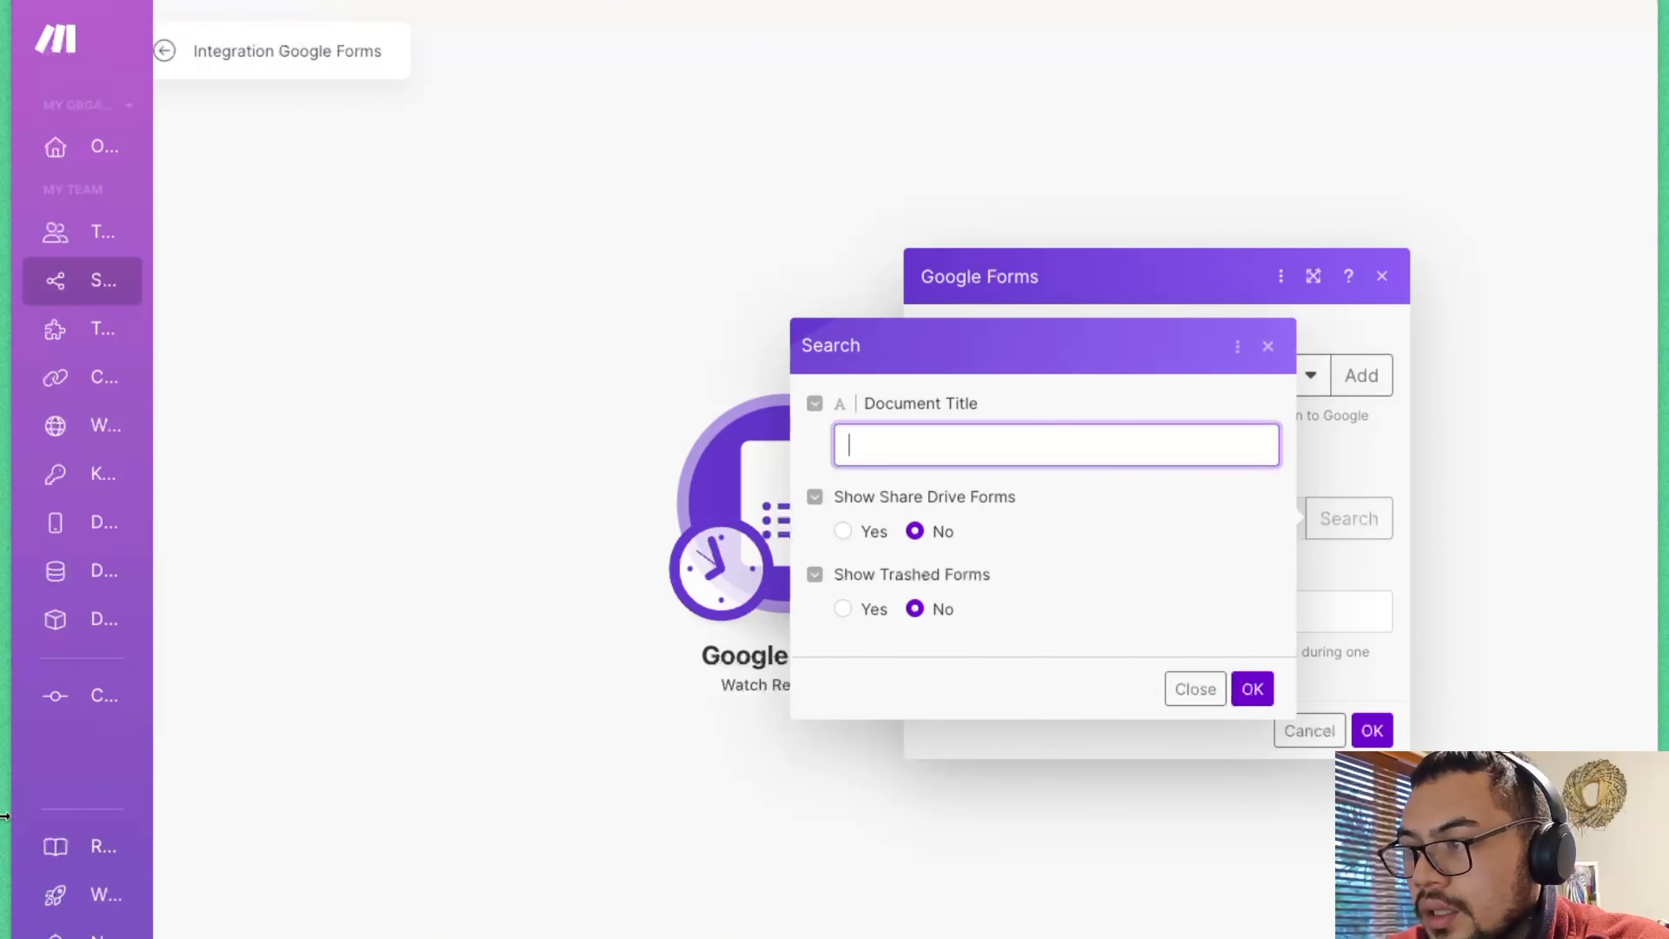
- Switch to the booking form in Google Forms and rename the document as Robyn Booking System
mouse_move(5, 614)
click(72, 615)
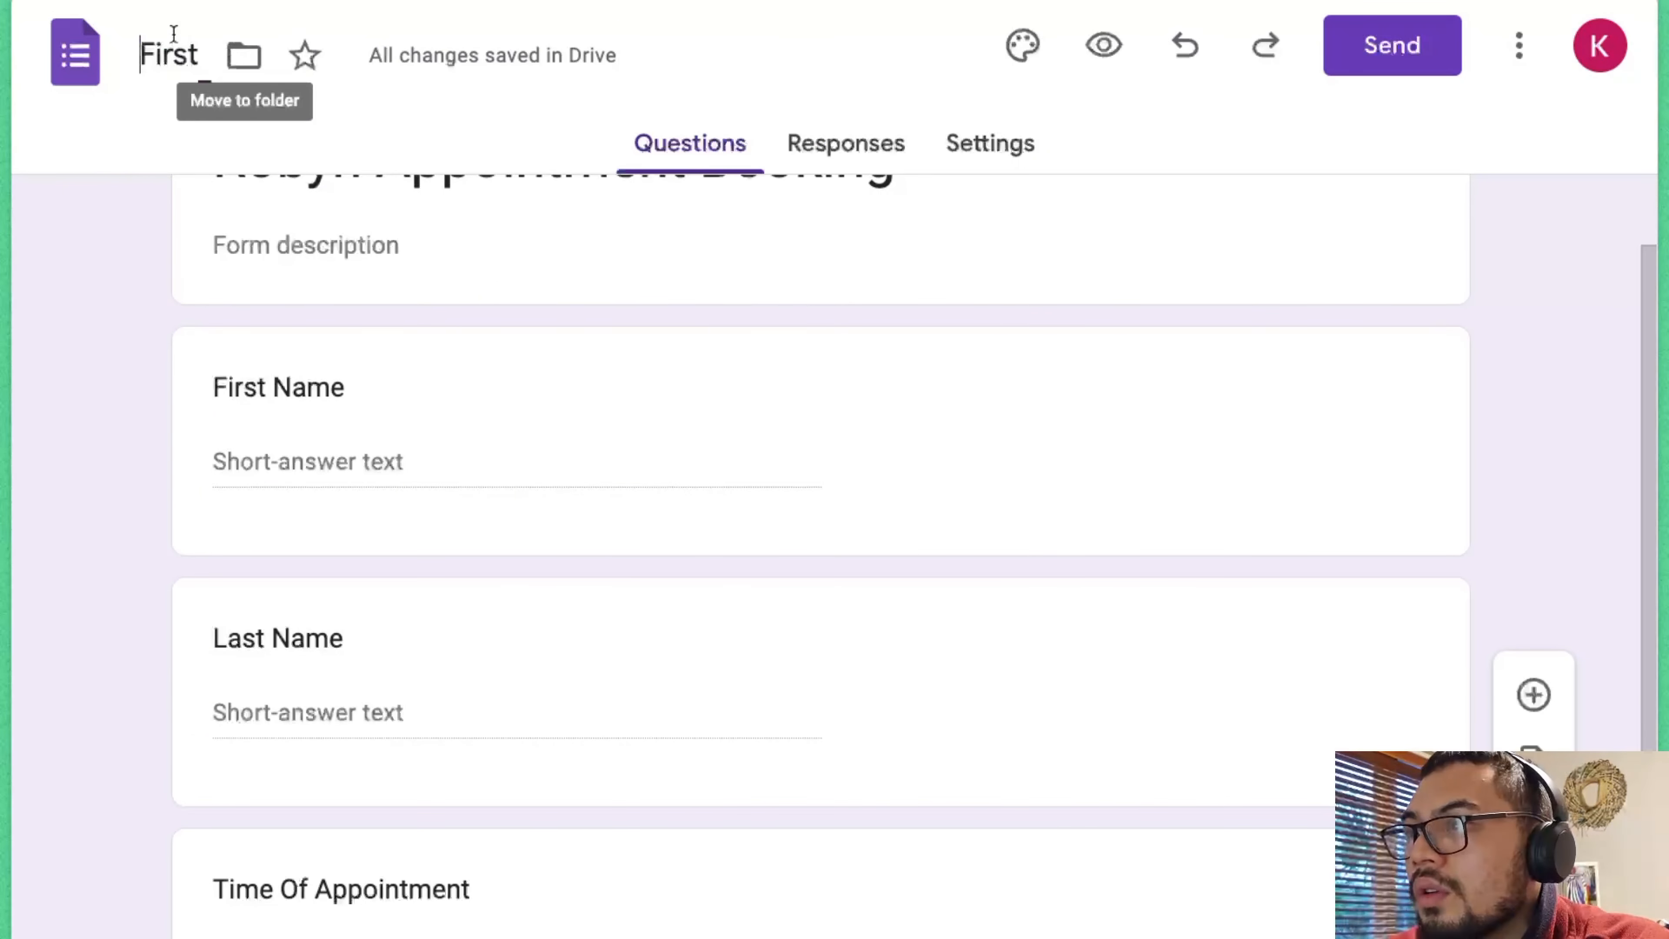
double_click(169, 54)
text(Robyn Boo)
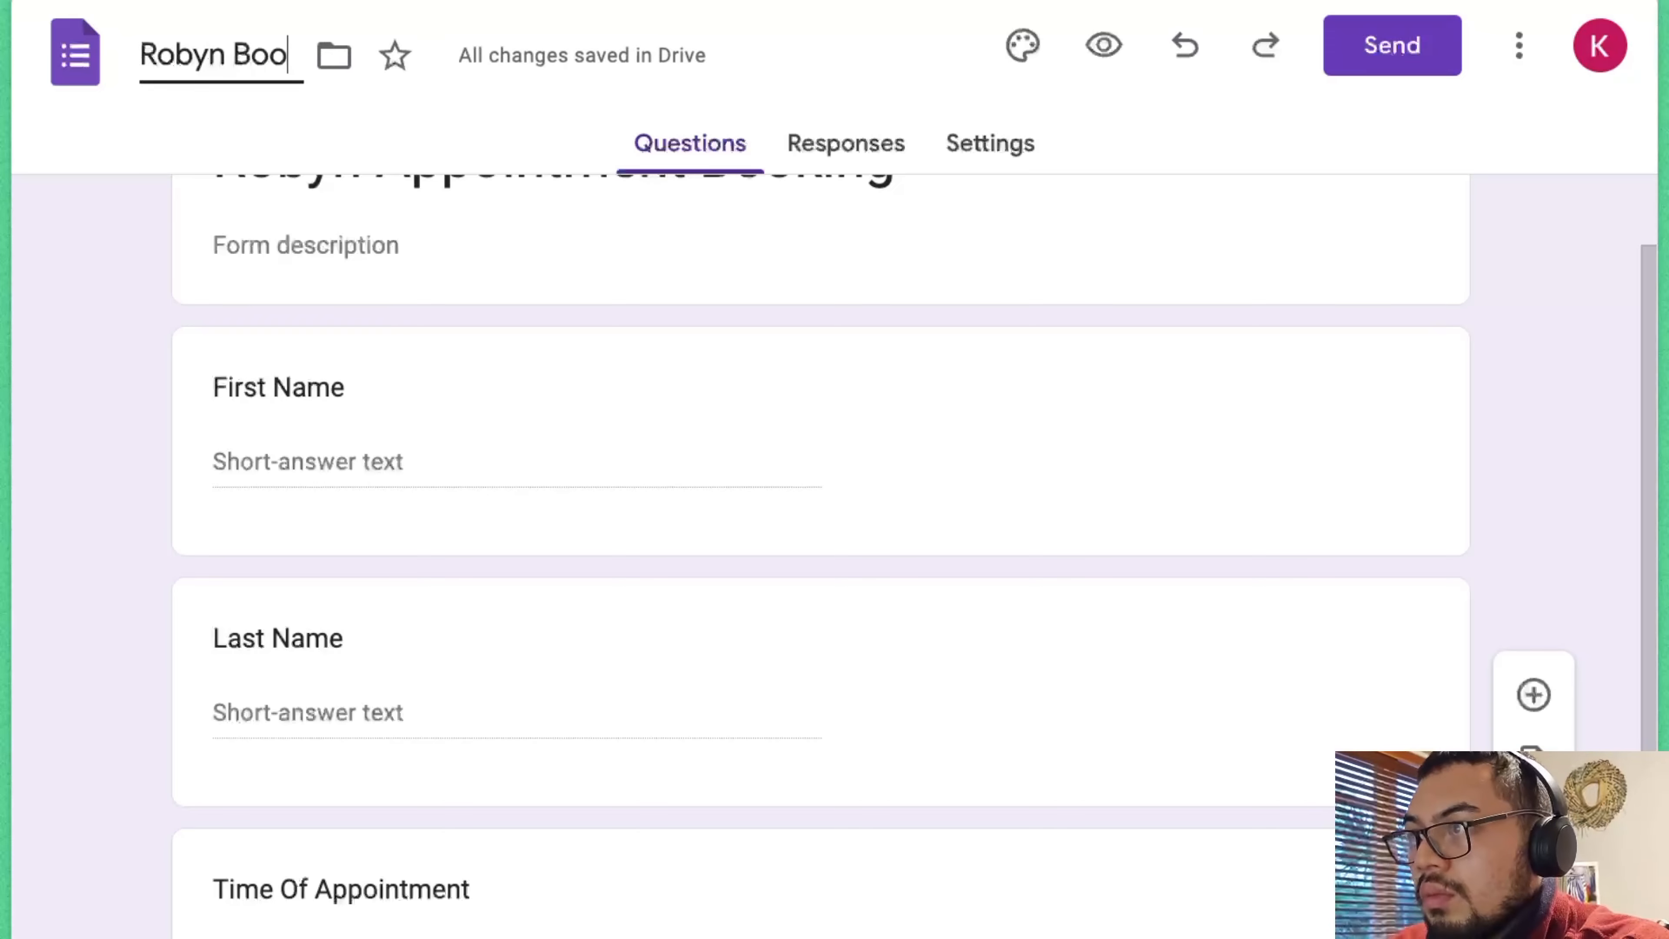
text(king System)
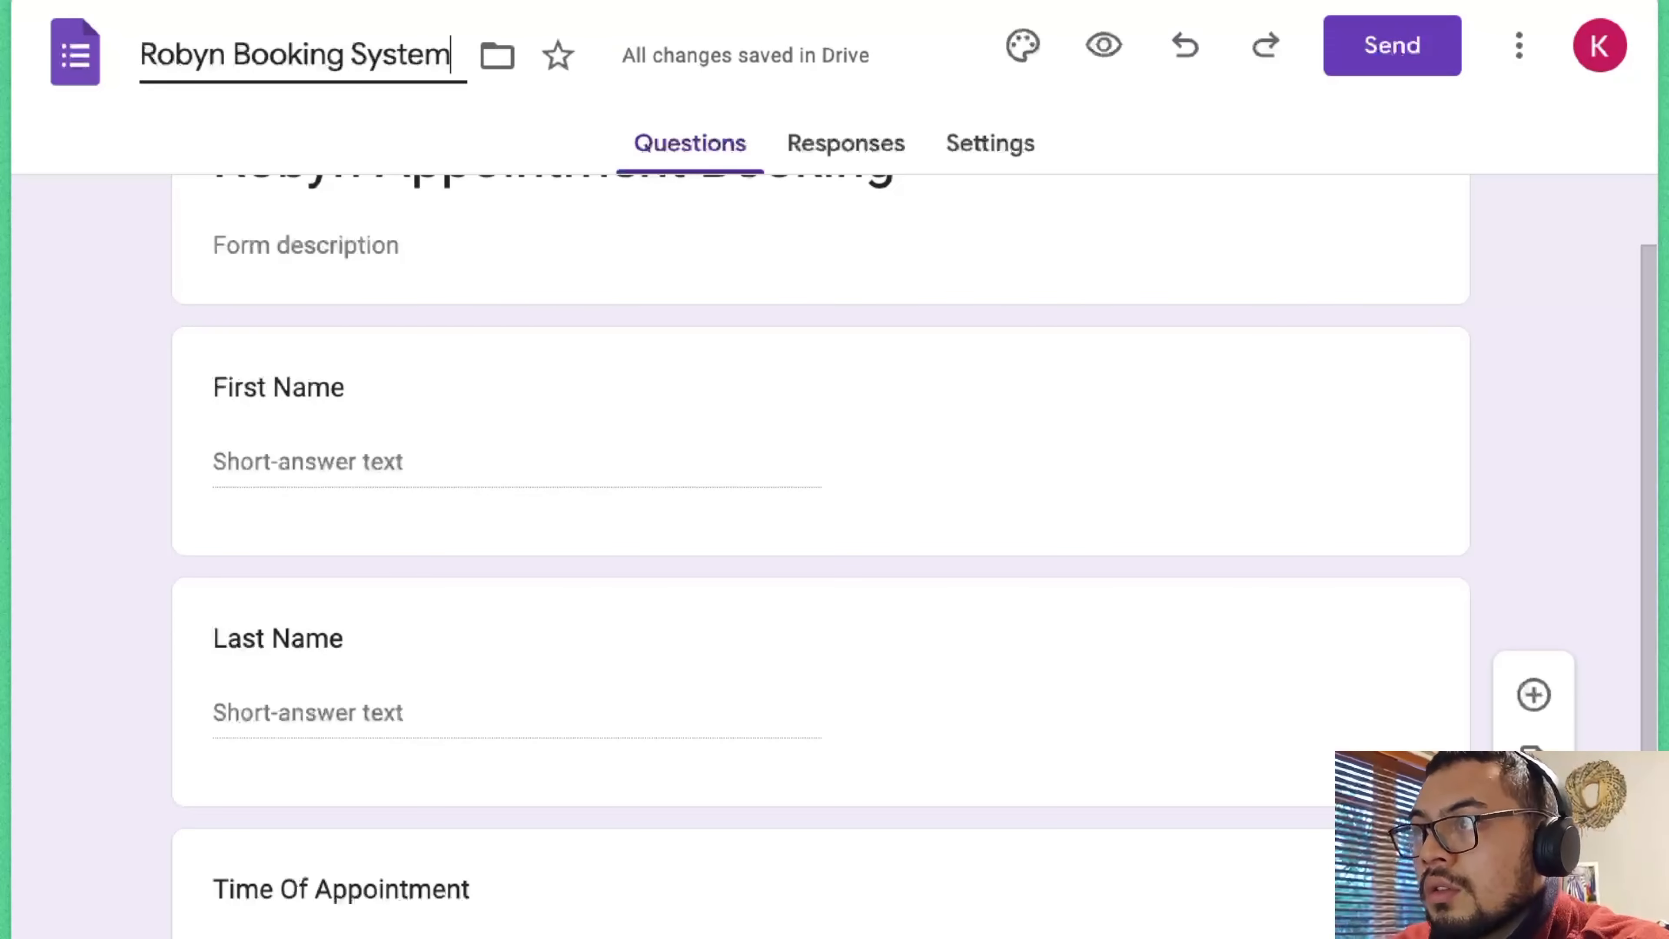
click(131, 349)
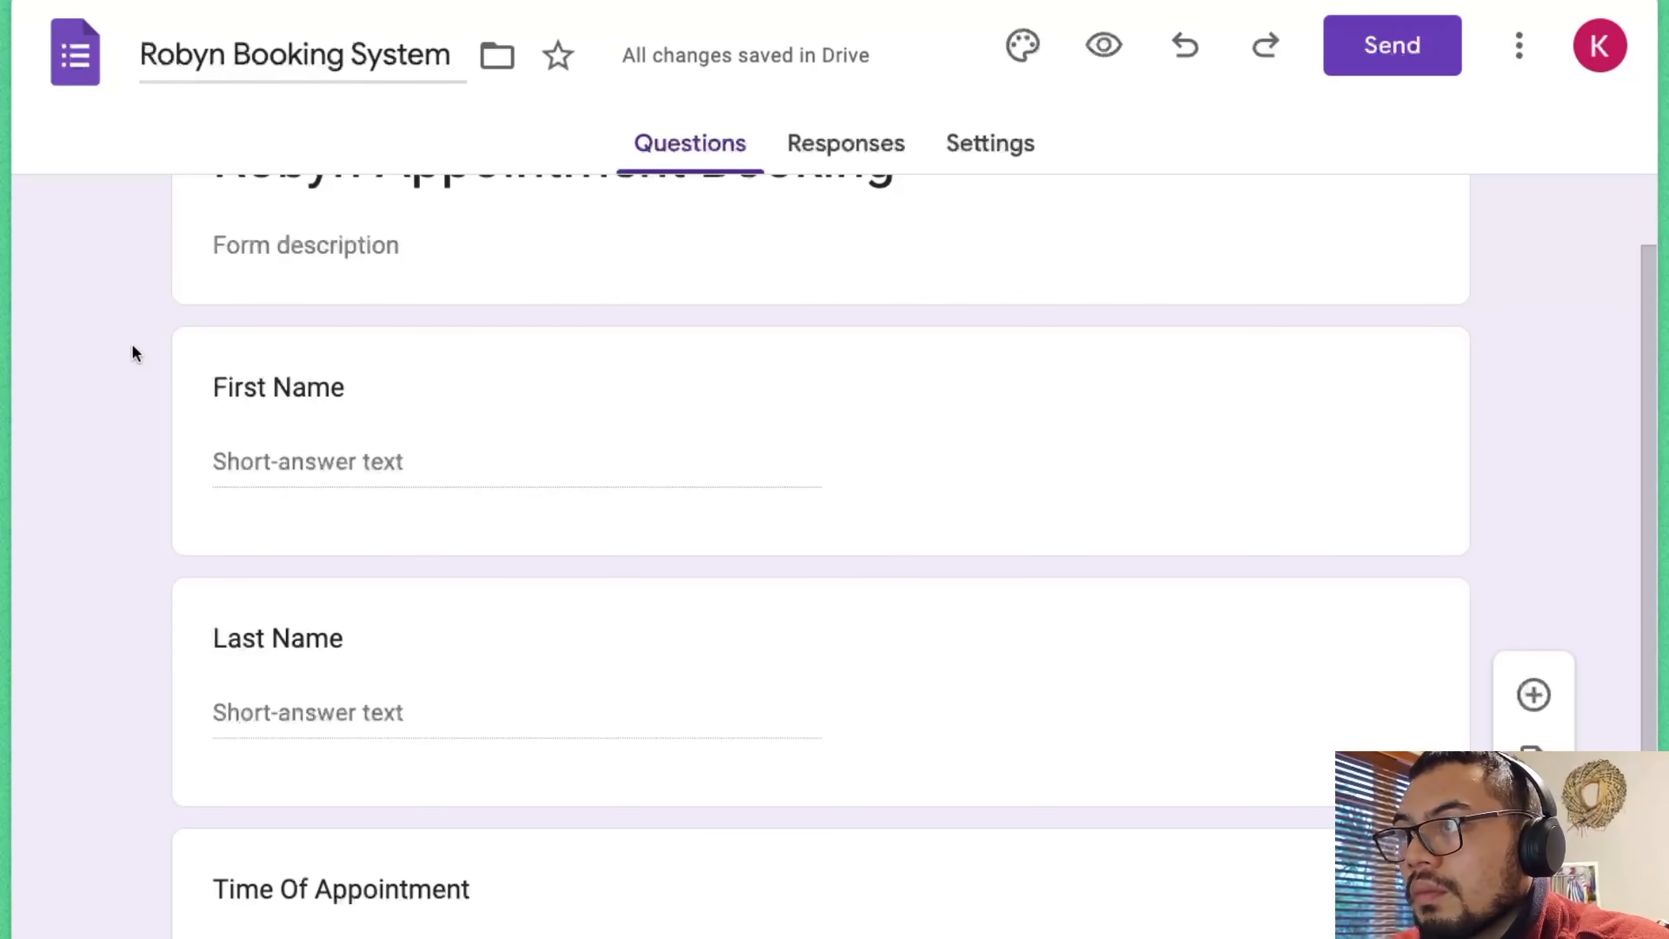
- Copy the form's document name and use it in Make to search for the Watch Responses module's form
click(289, 59)
key(ctrl+c)
mouse_move(13, 459)
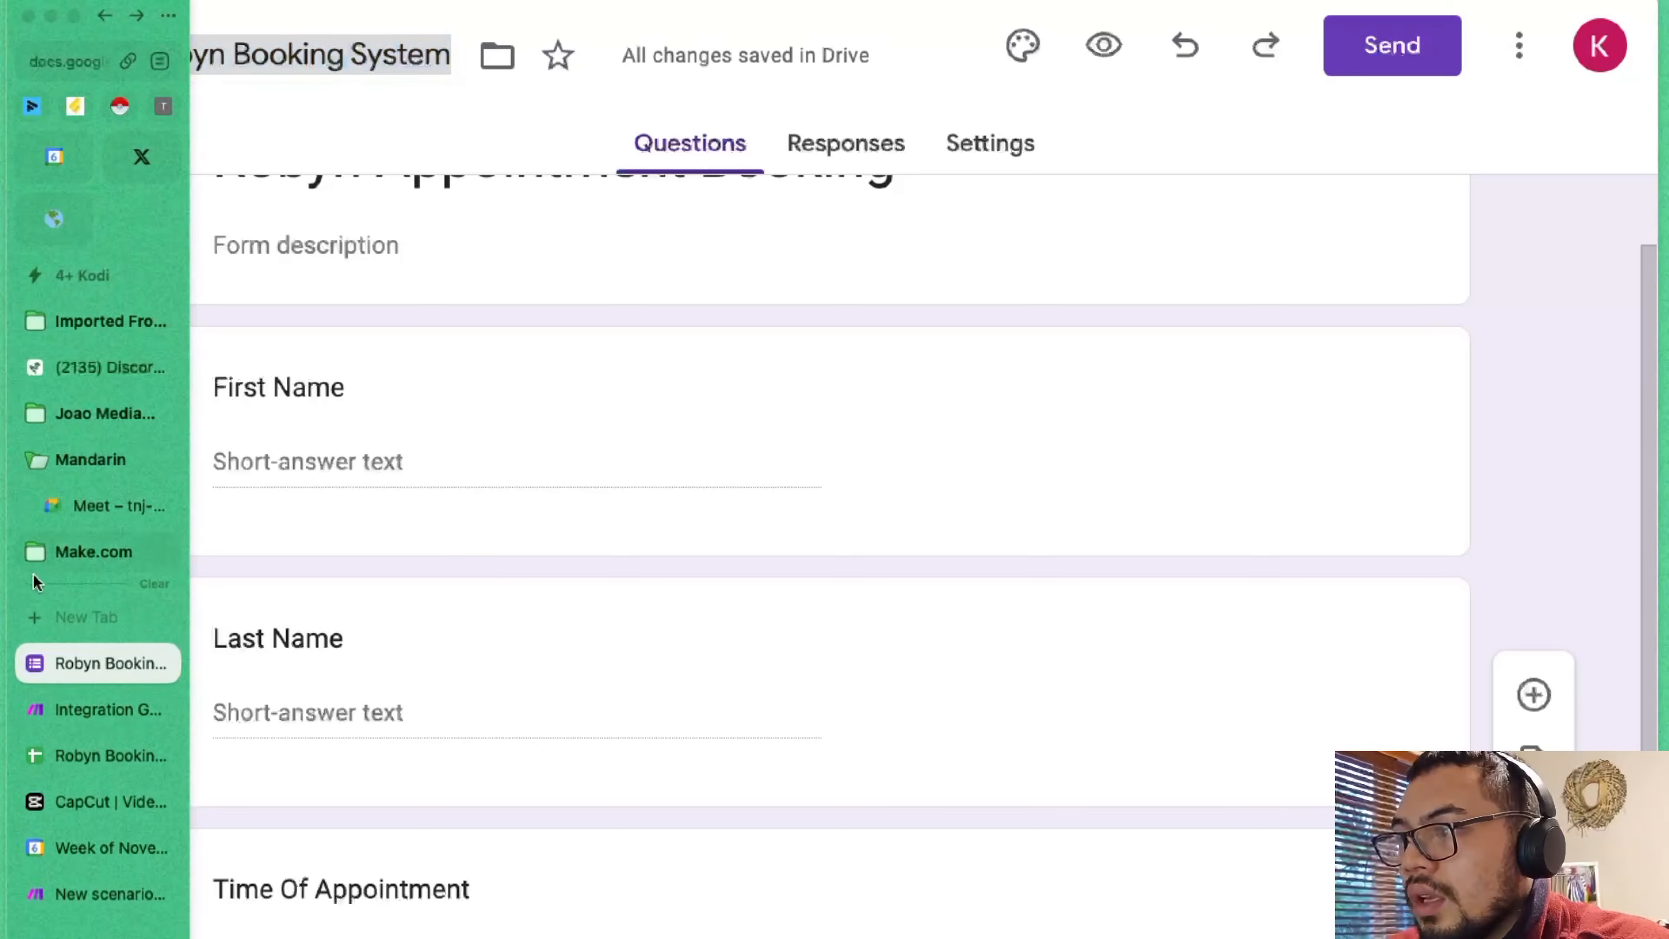
click(76, 707)
key(ctrl+v)
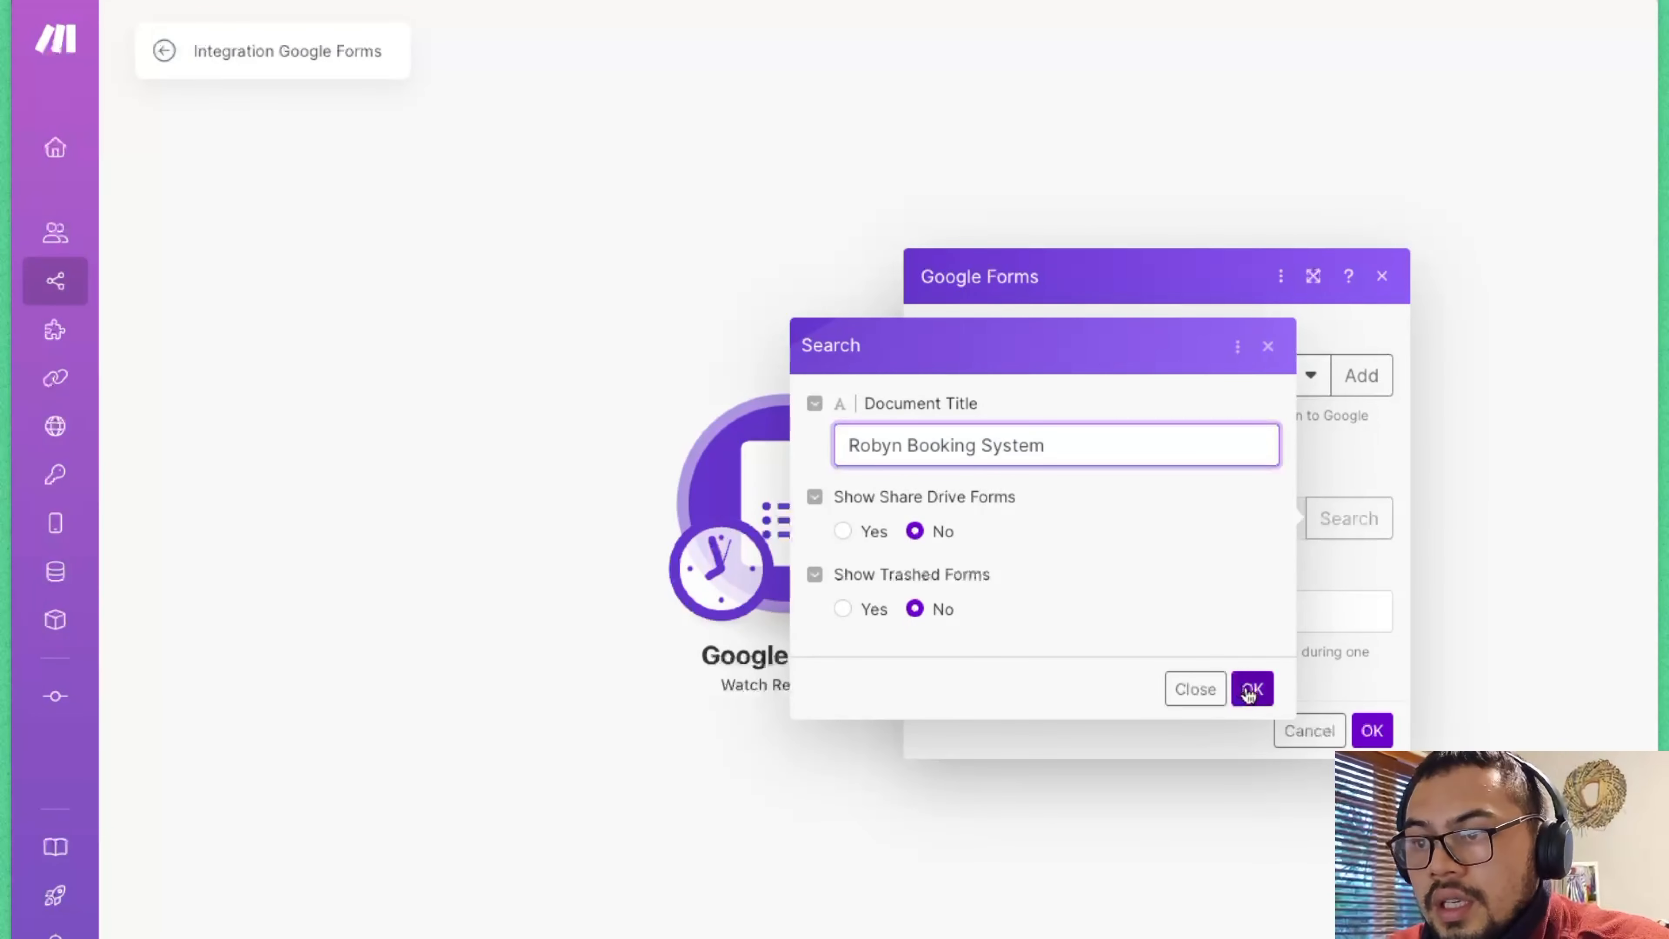
click(1252, 689)
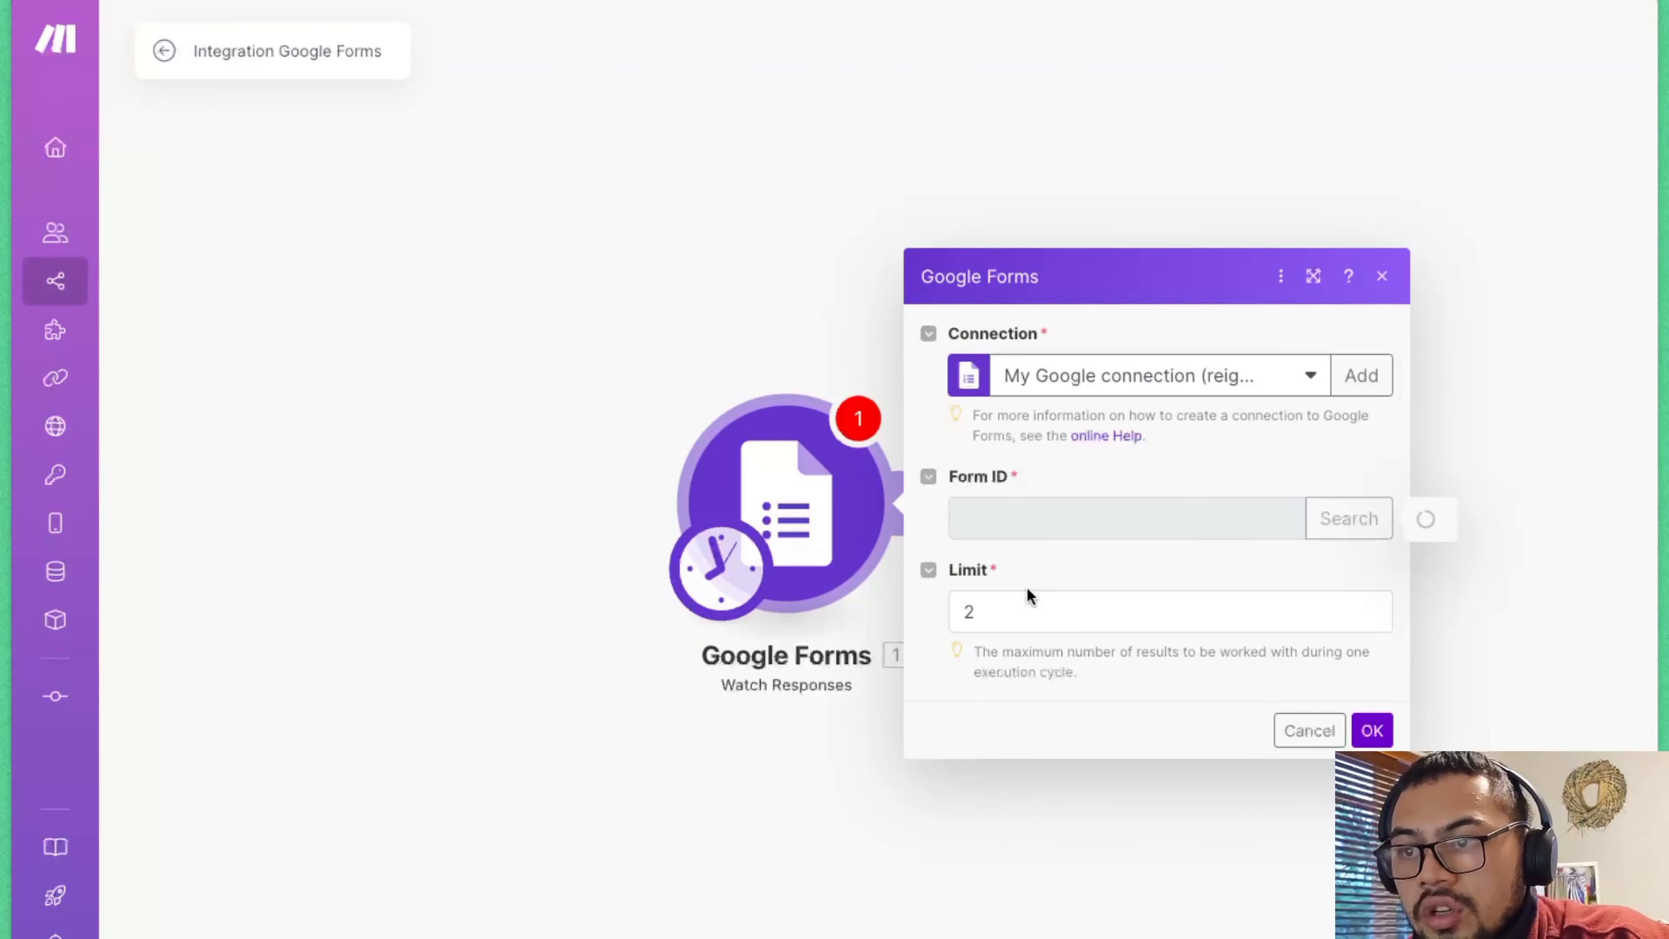
- Set the Watch Responses limit to 1 and save the Google Forms module
click(1050, 609)
text(1)
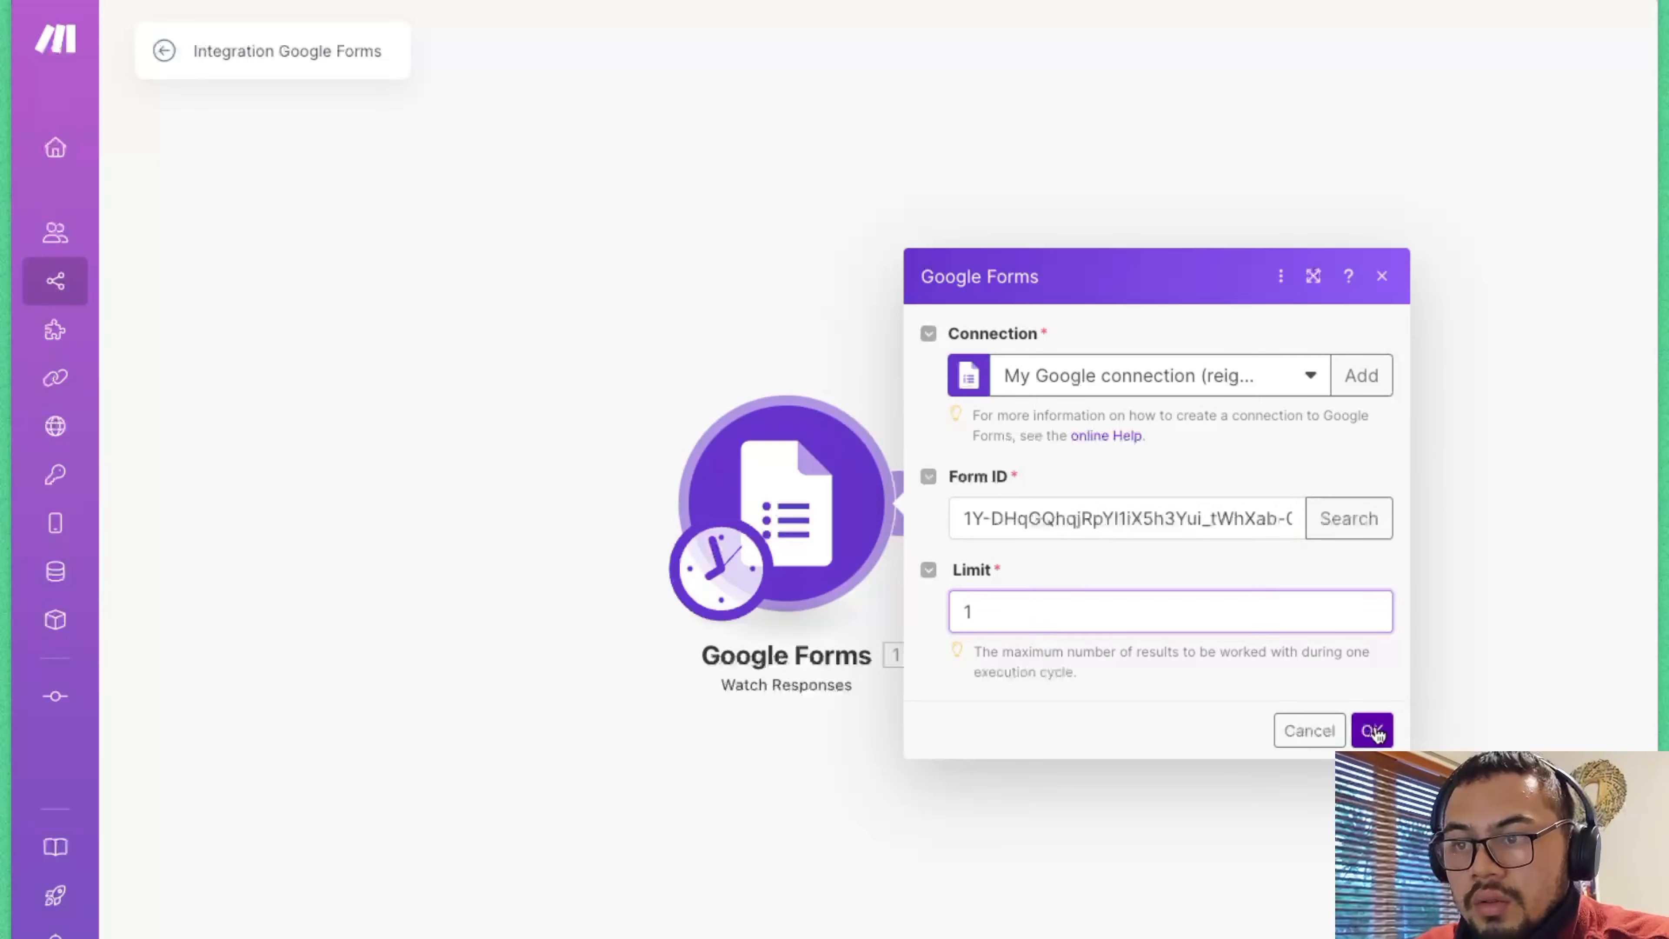
click(1371, 729)
click(1371, 615)
drag(974, 780, 734, 785)
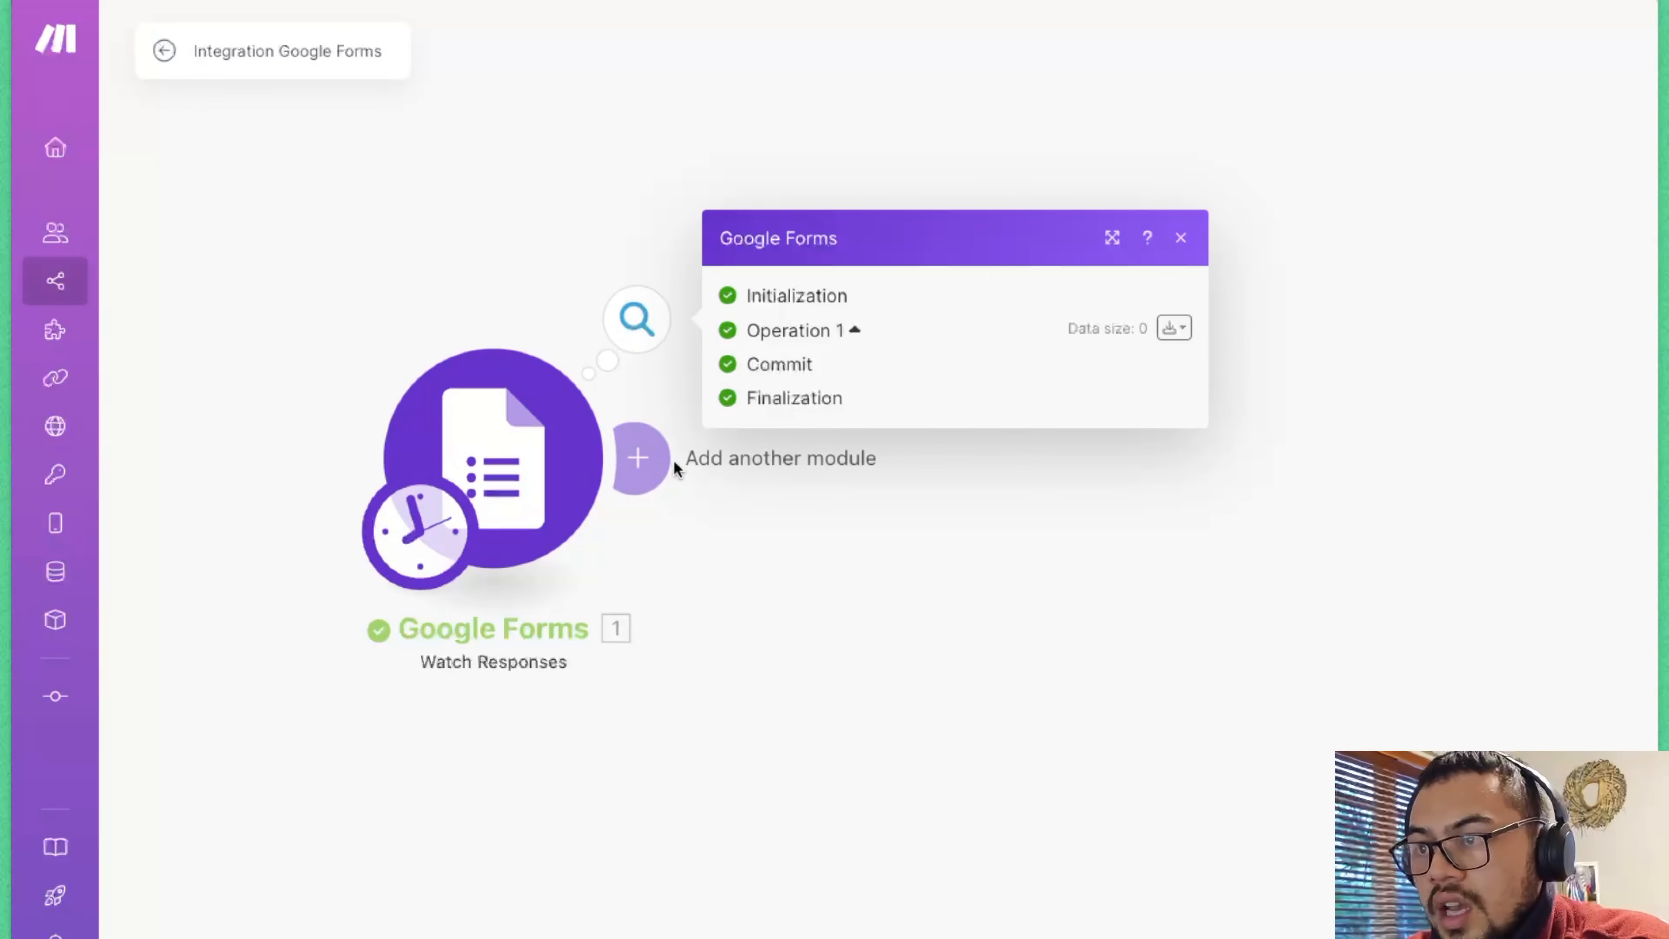
- Try a Tools Set multiple variables module after the Google Forms module and delete it again
click(673, 464)
click(630, 457)
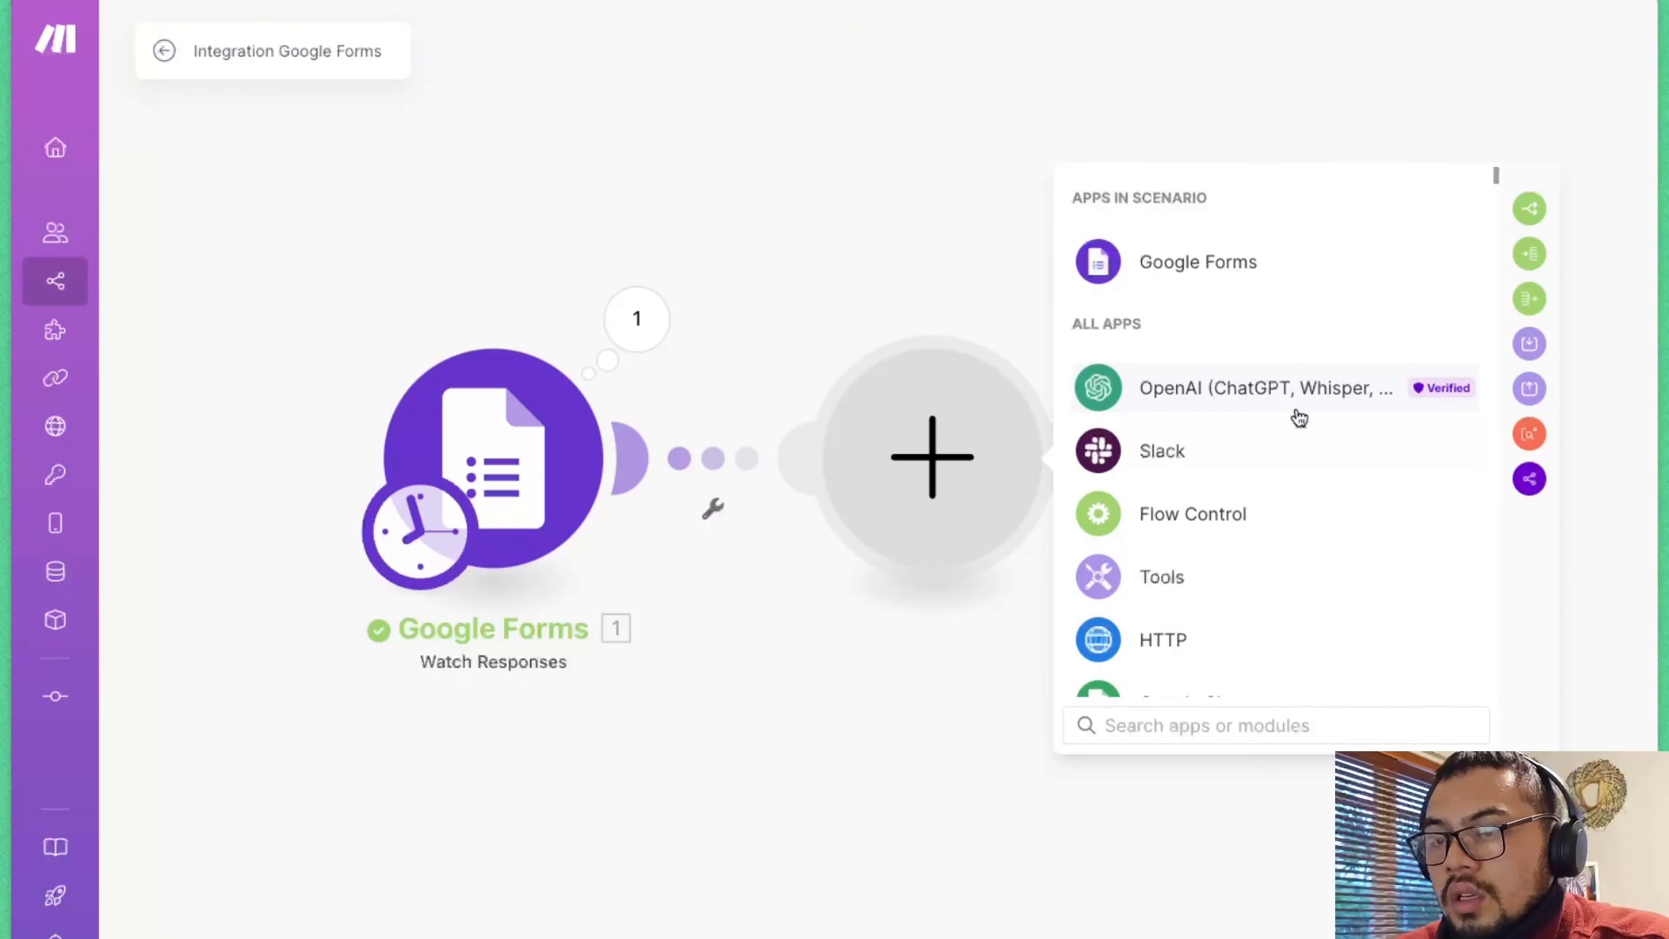
click(1269, 566)
text(s)
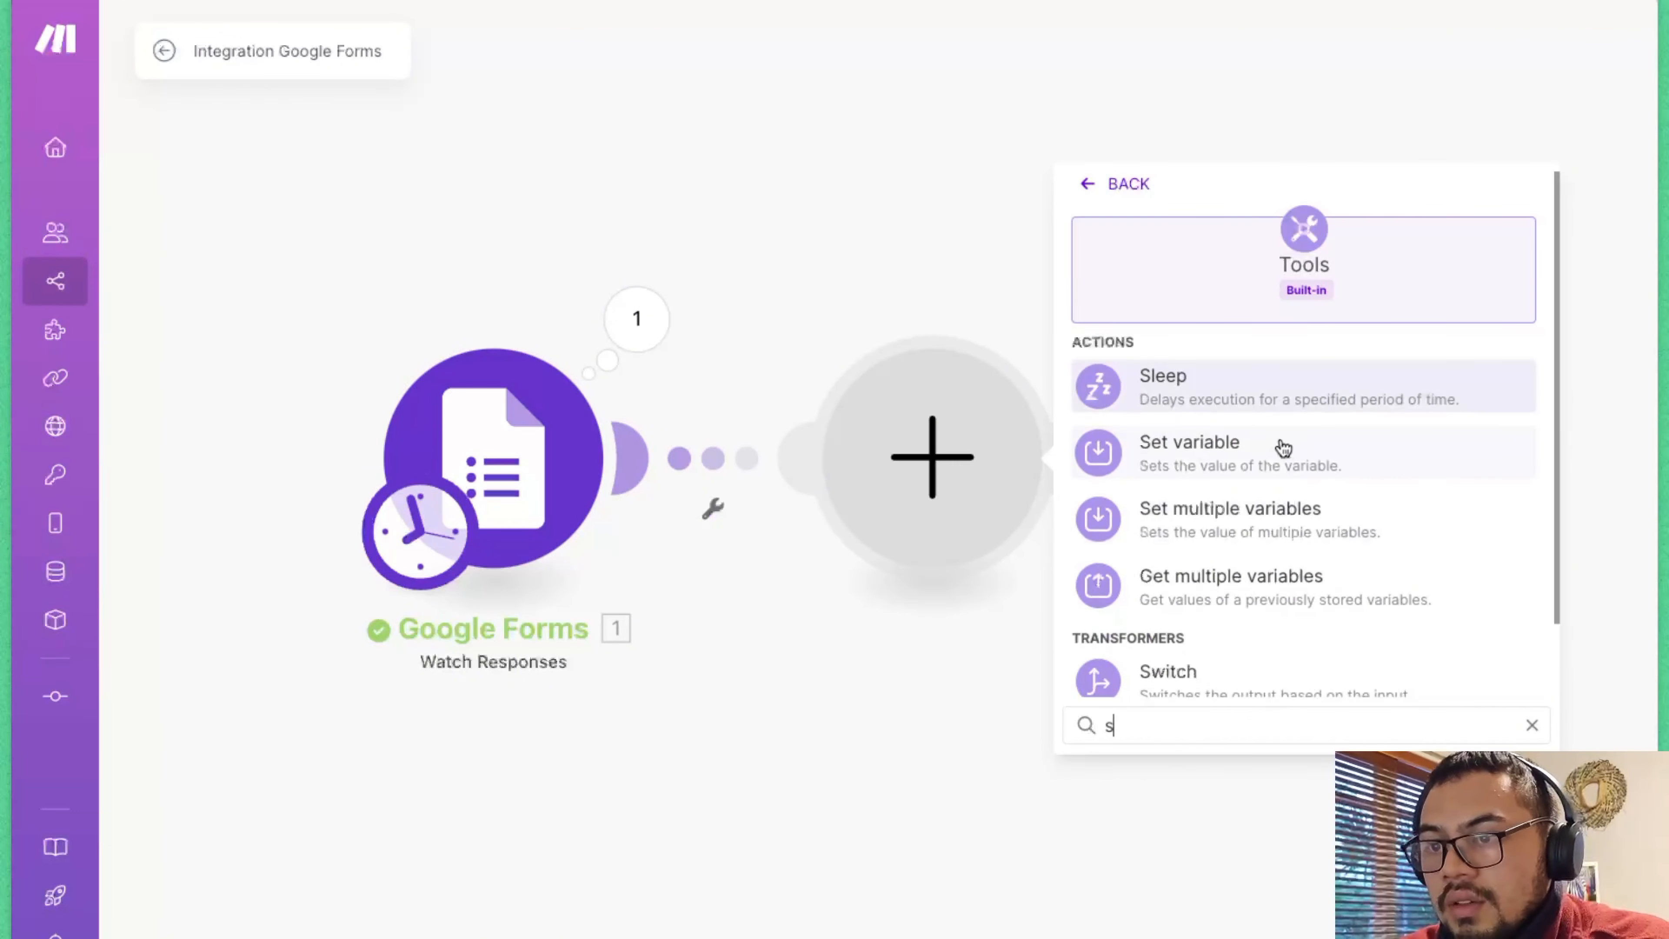
key(BackSpace)
text(mult)
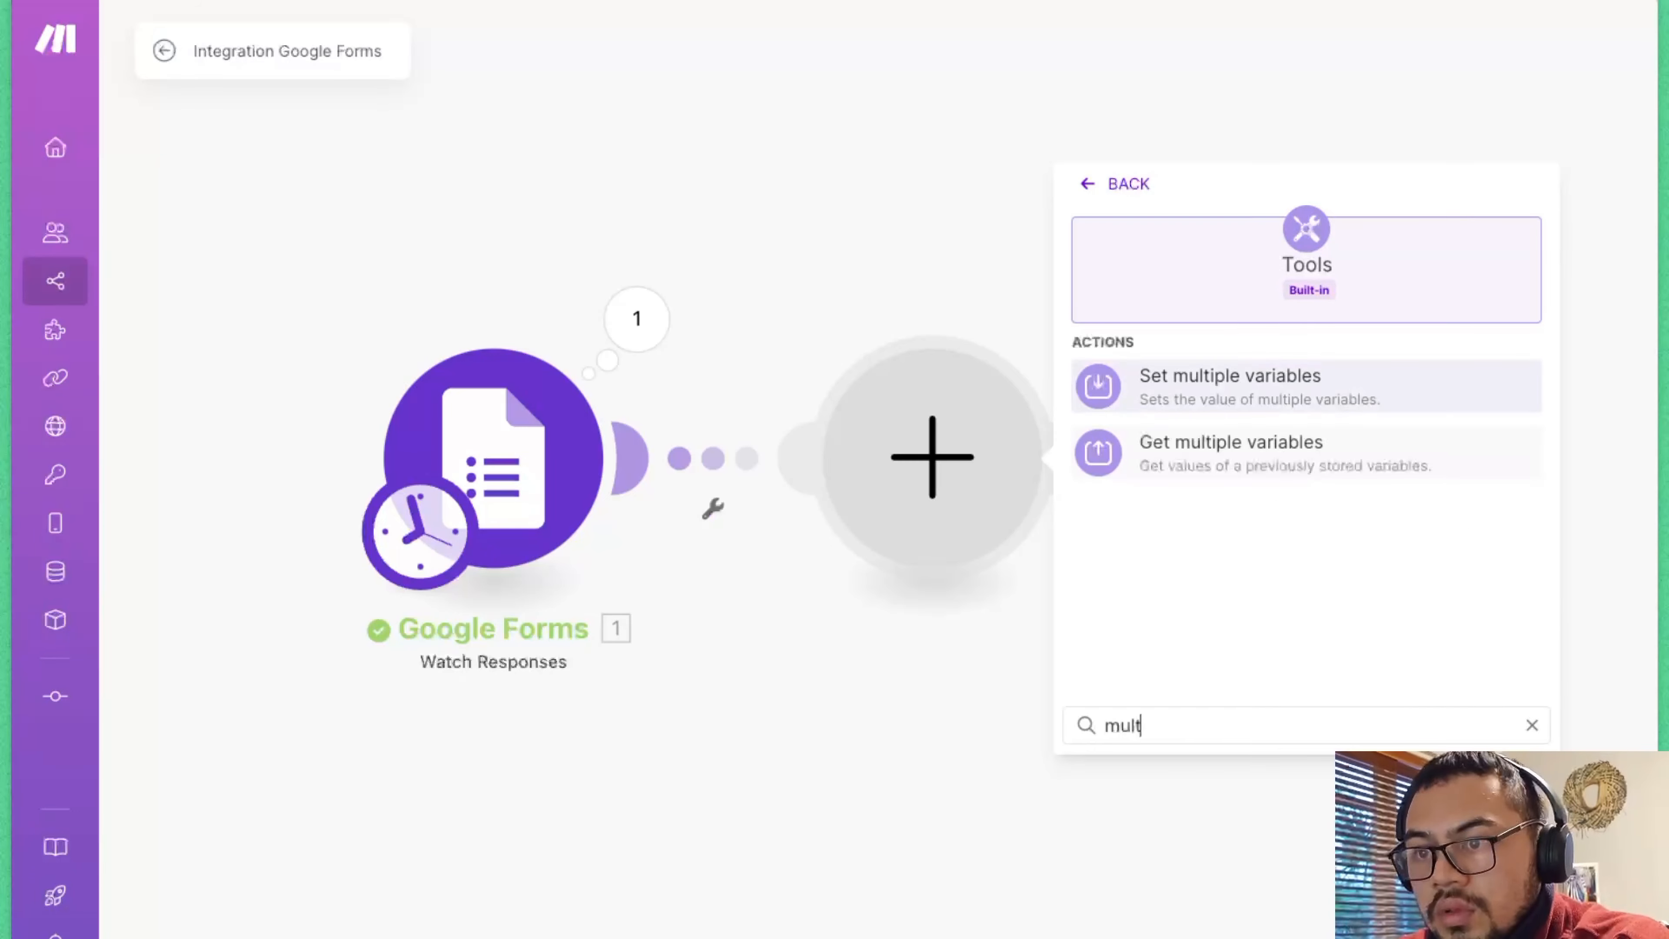
click(1229, 388)
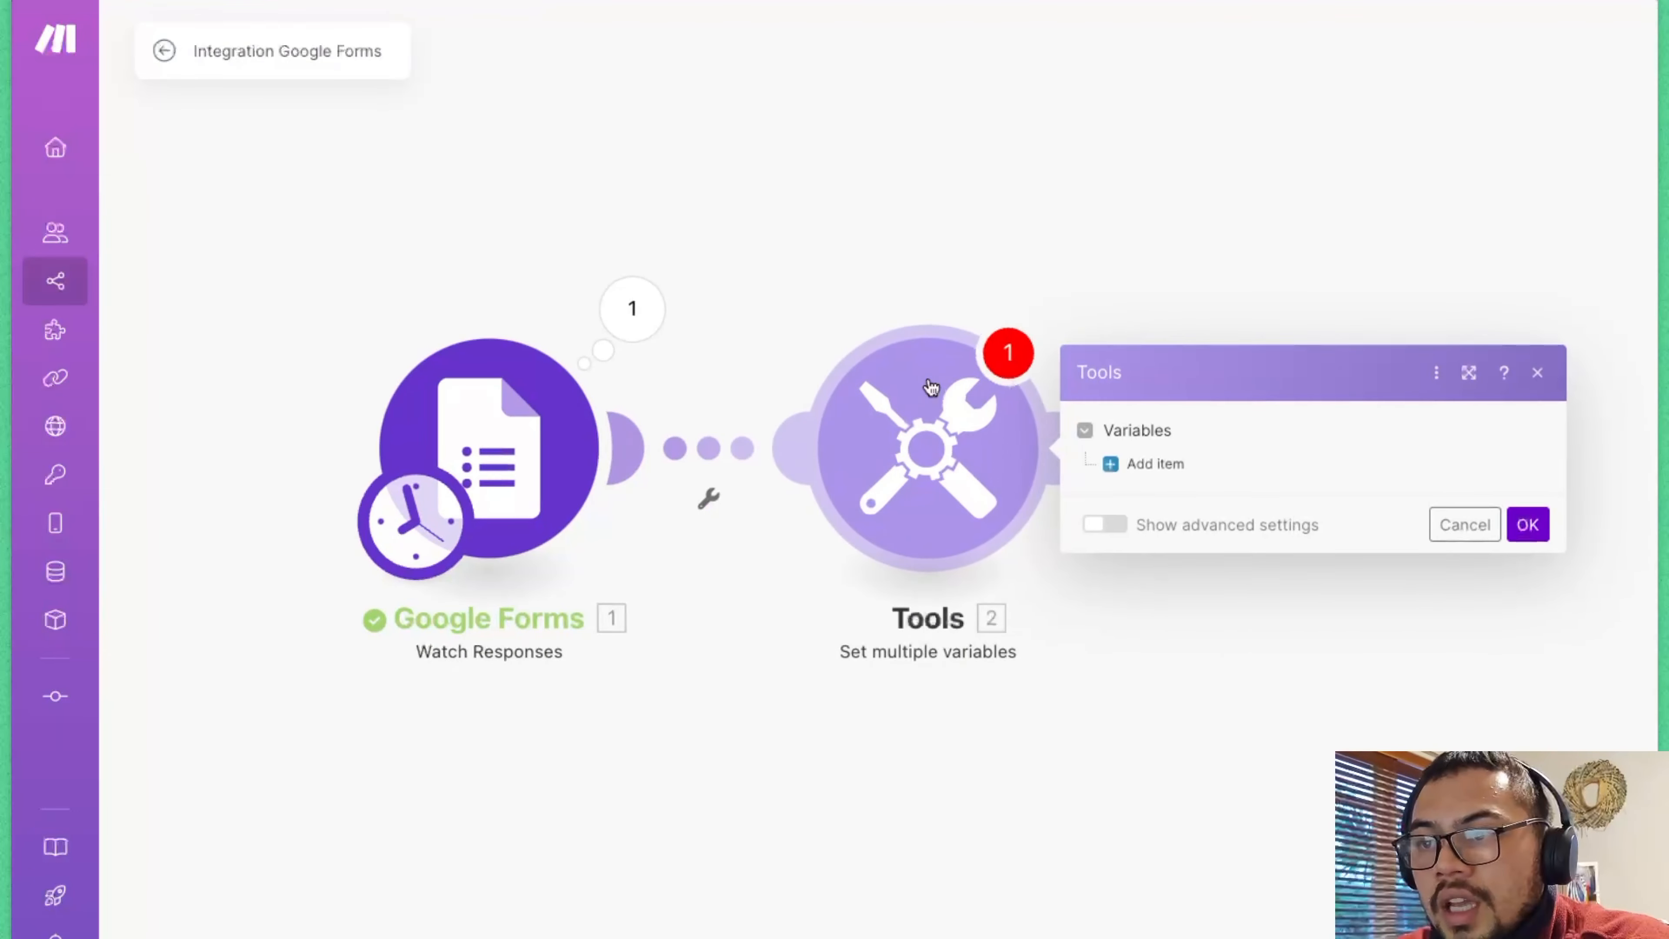
right_click(933, 386)
click(1041, 656)
- Try a Tools Get multiple variables module after Google Forms, cancel its first variable and delete the module
click(626, 449)
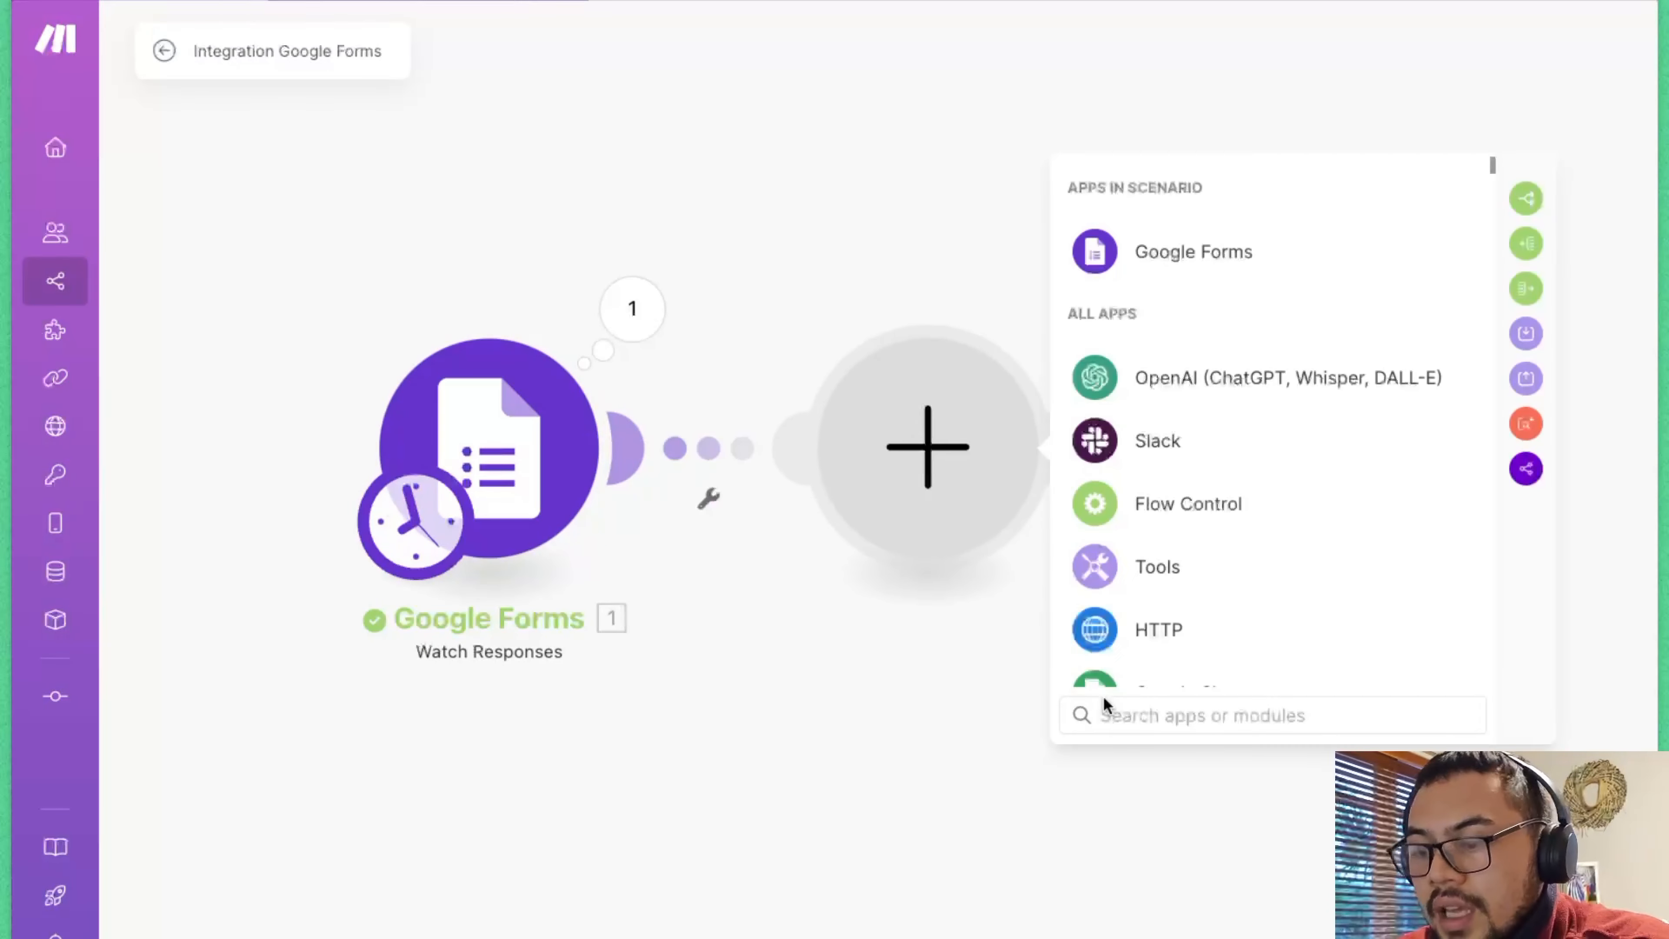
text(multiple)
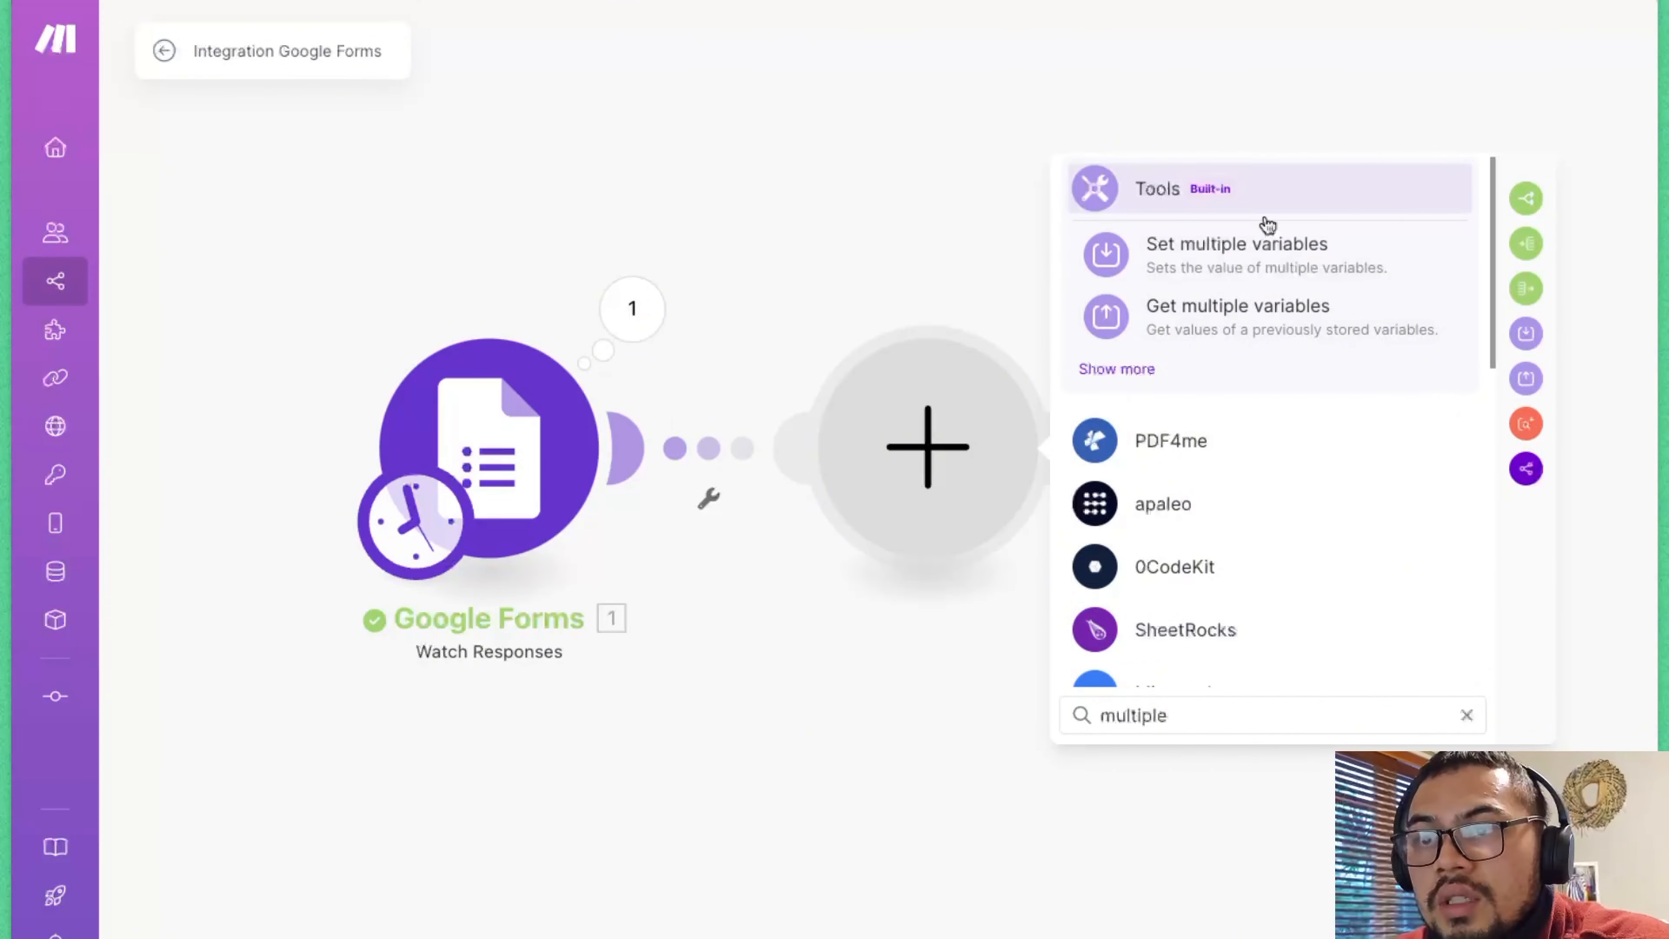
click(1265, 200)
click(1288, 395)
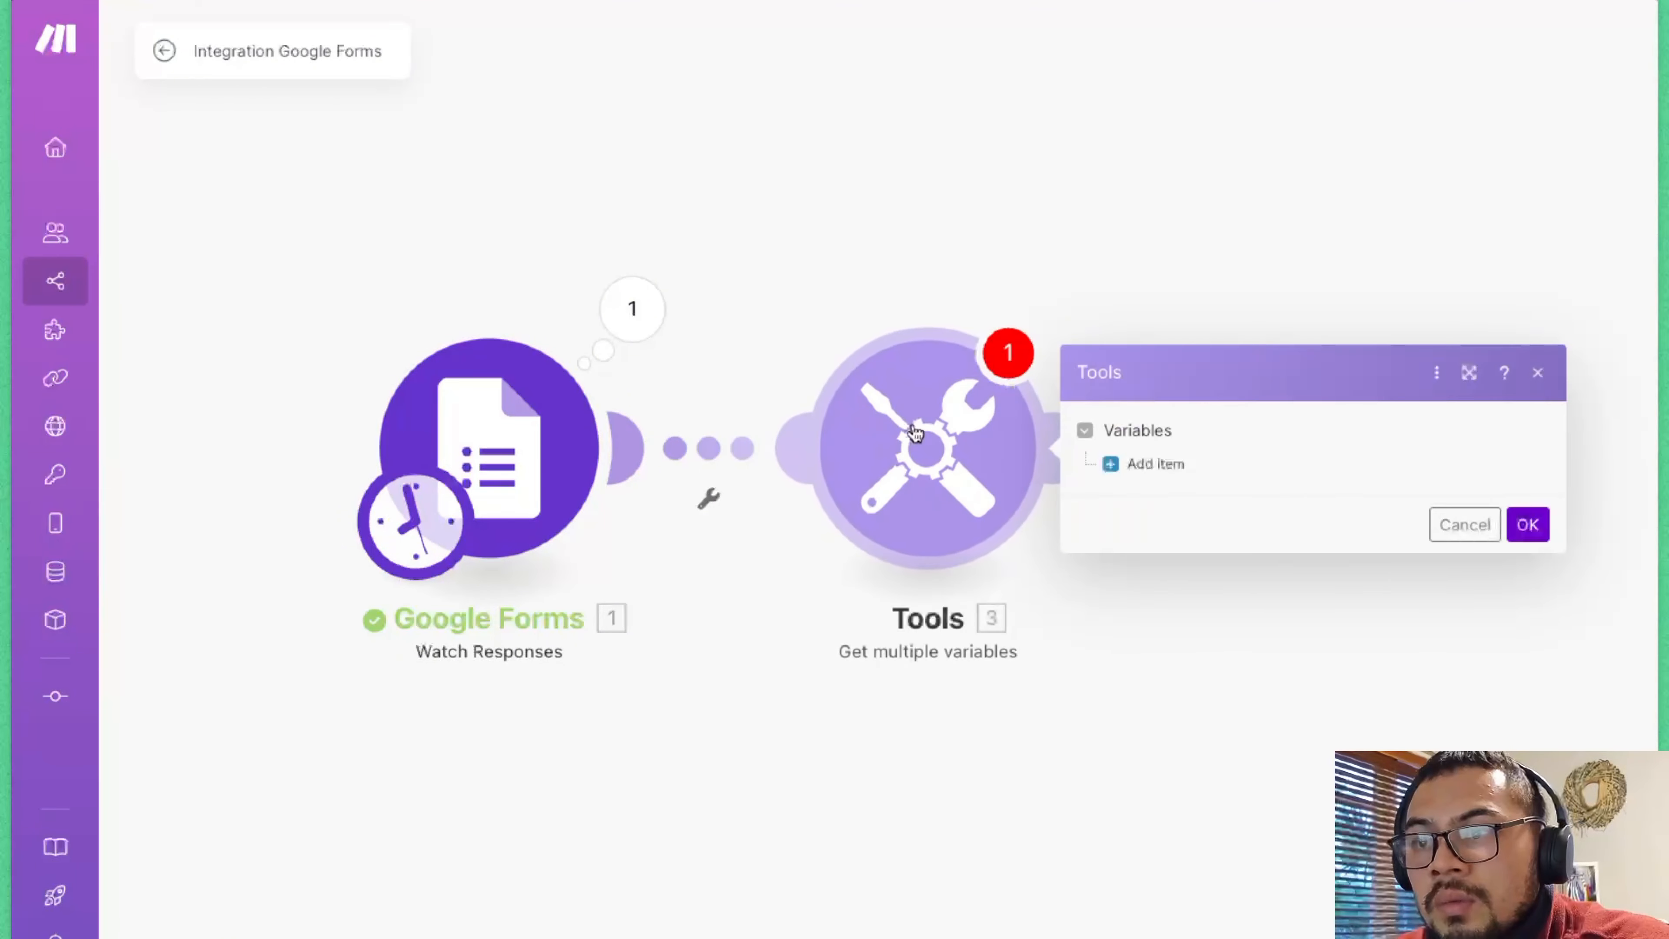
click(1226, 460)
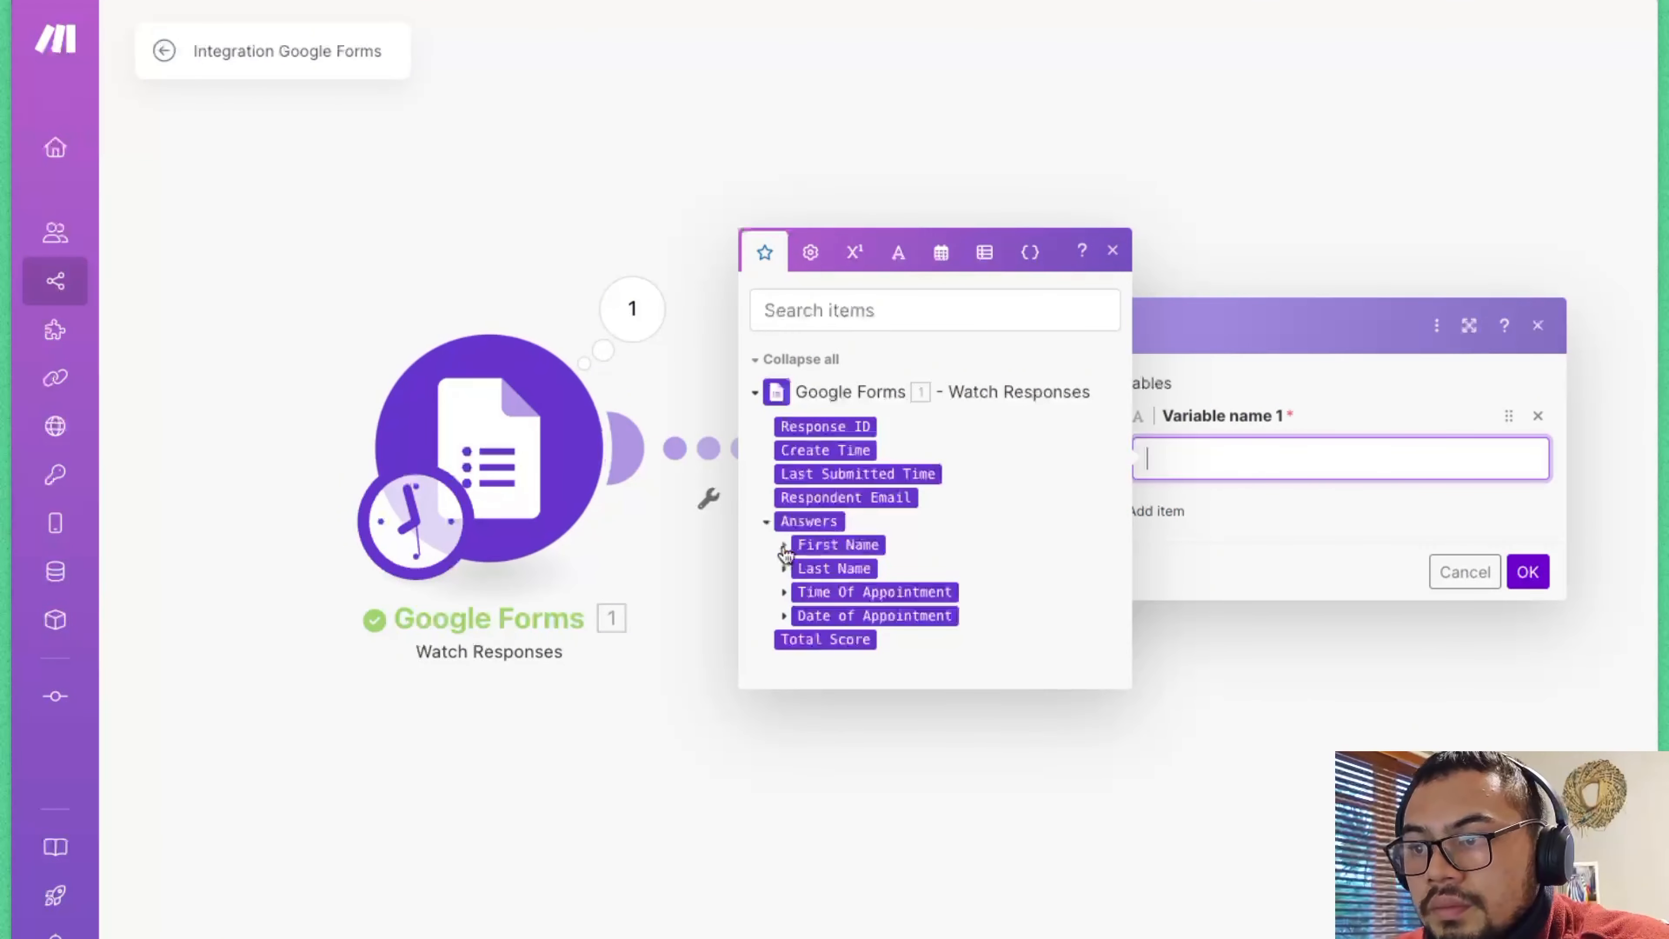
click(1455, 571)
right_click(910, 445)
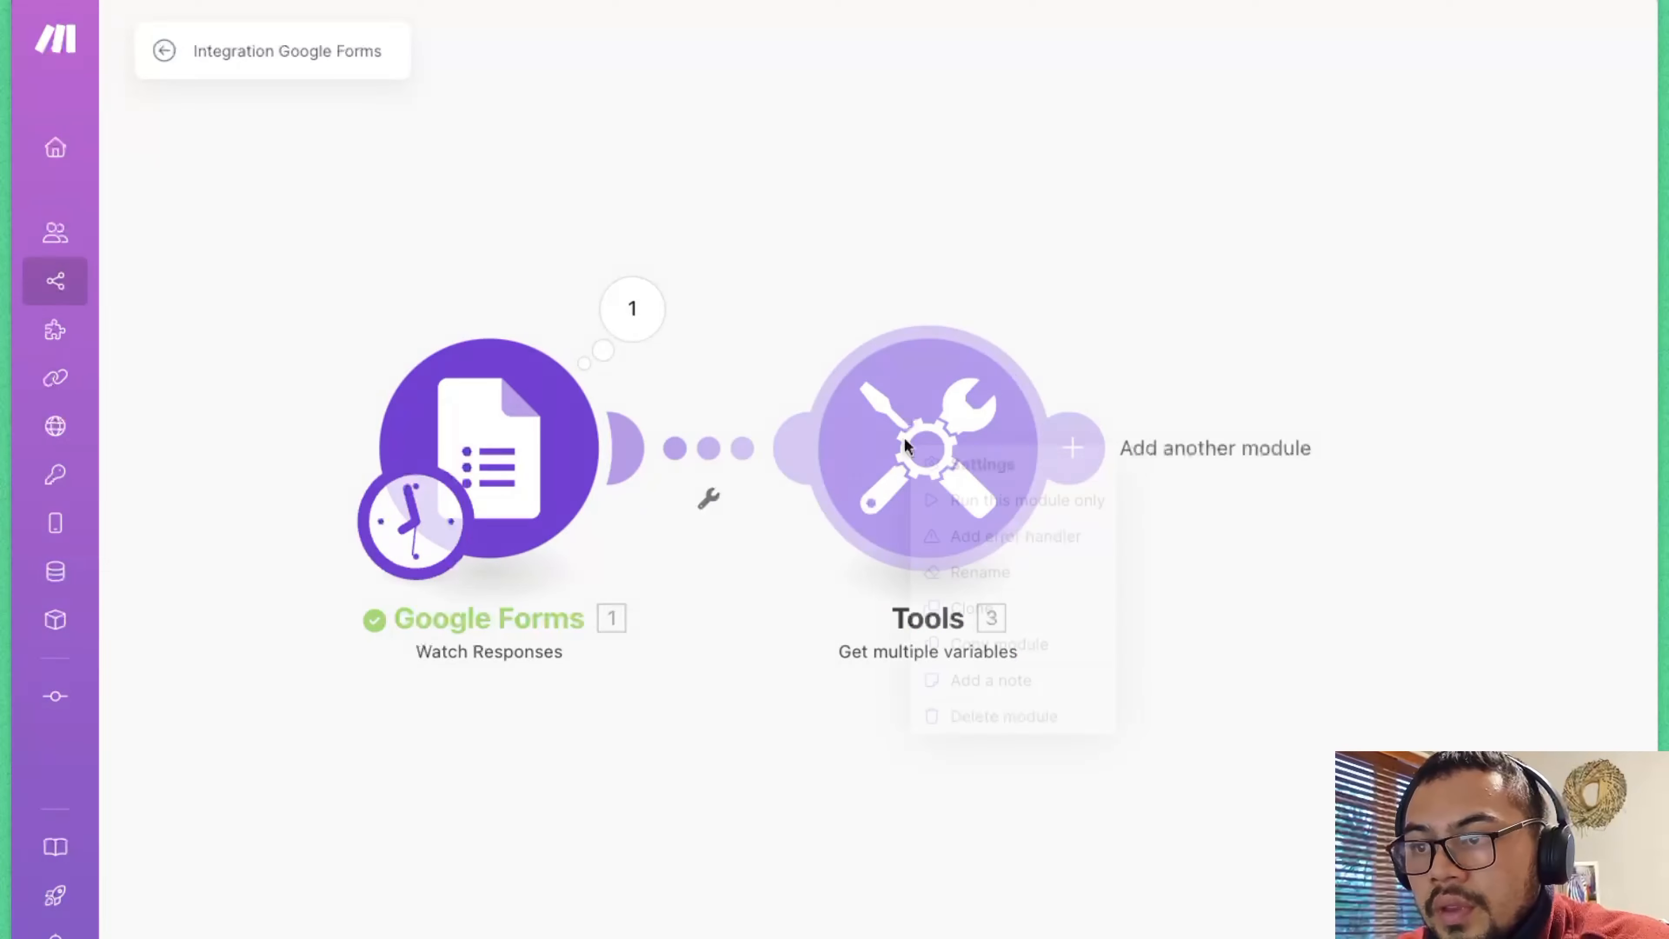
click(1024, 713)
- Add an OpenAI Create a Completion (Prompt) module after the Google Forms module
click(641, 457)
text(chatgpt)
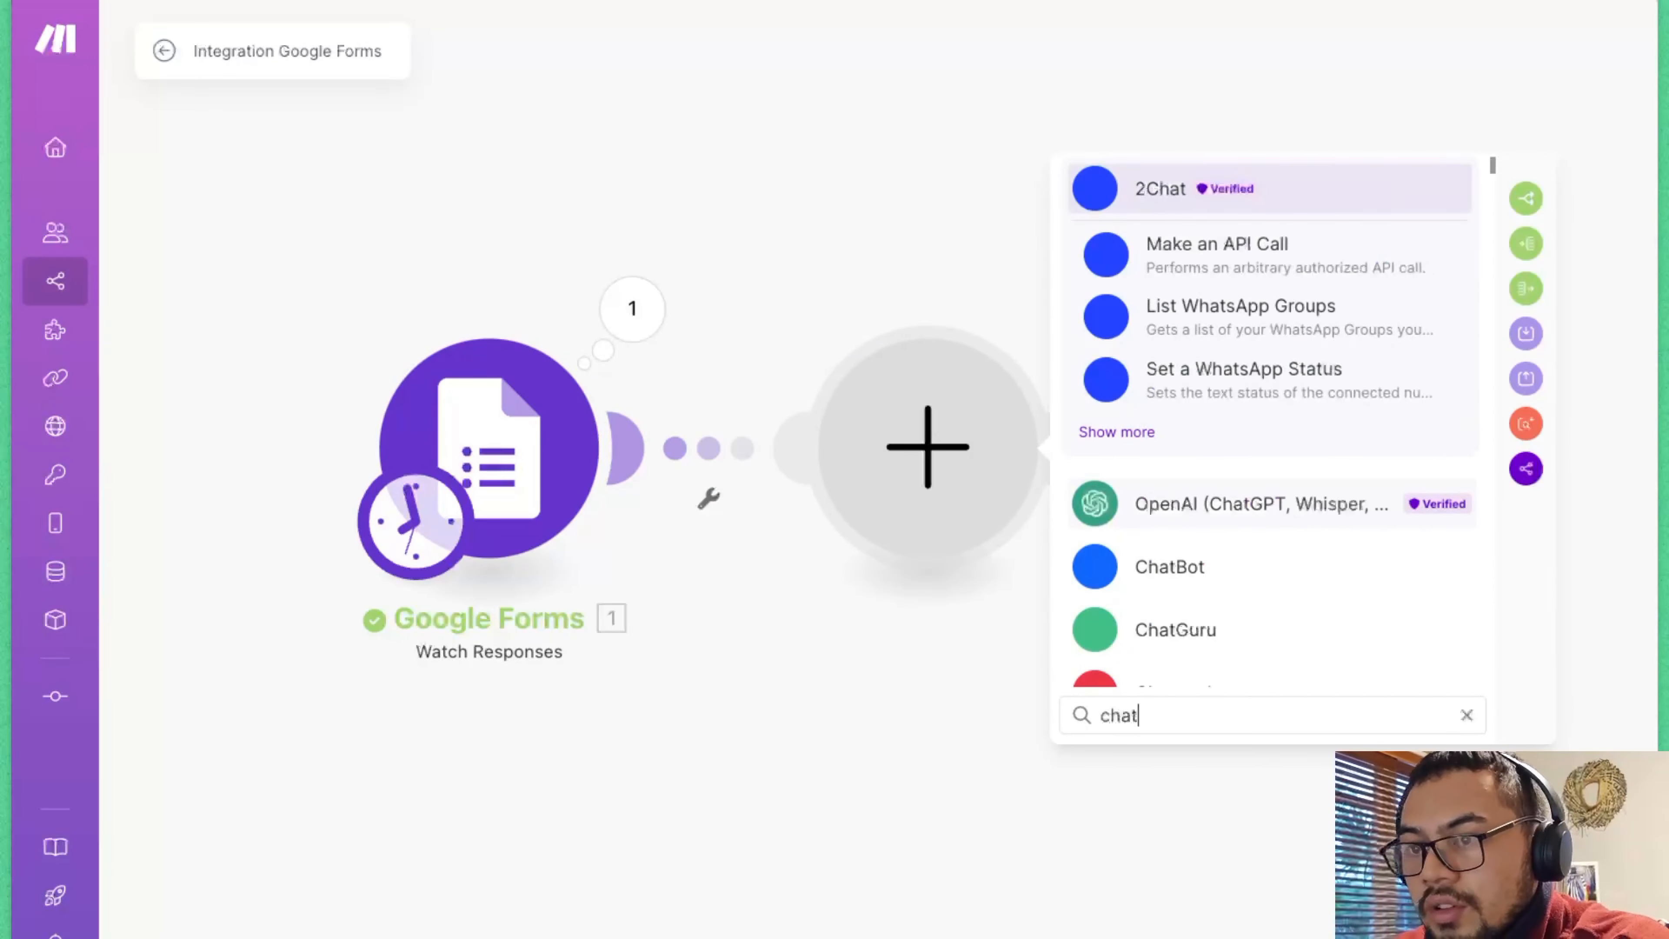
click(1366, 194)
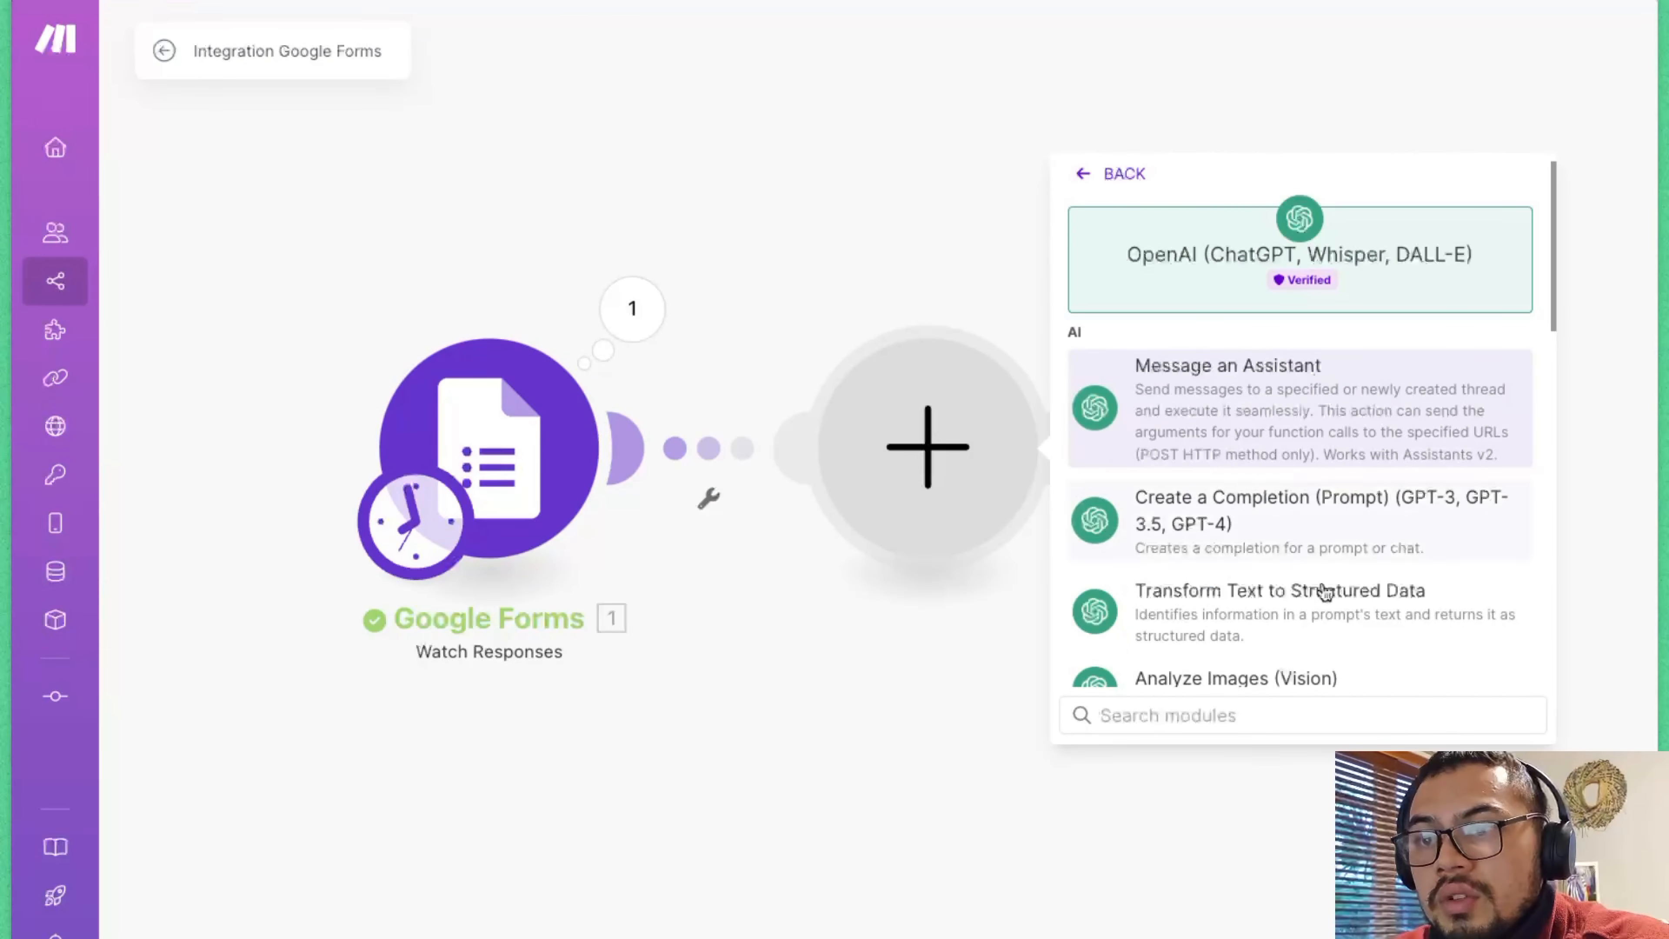
click(1345, 505)
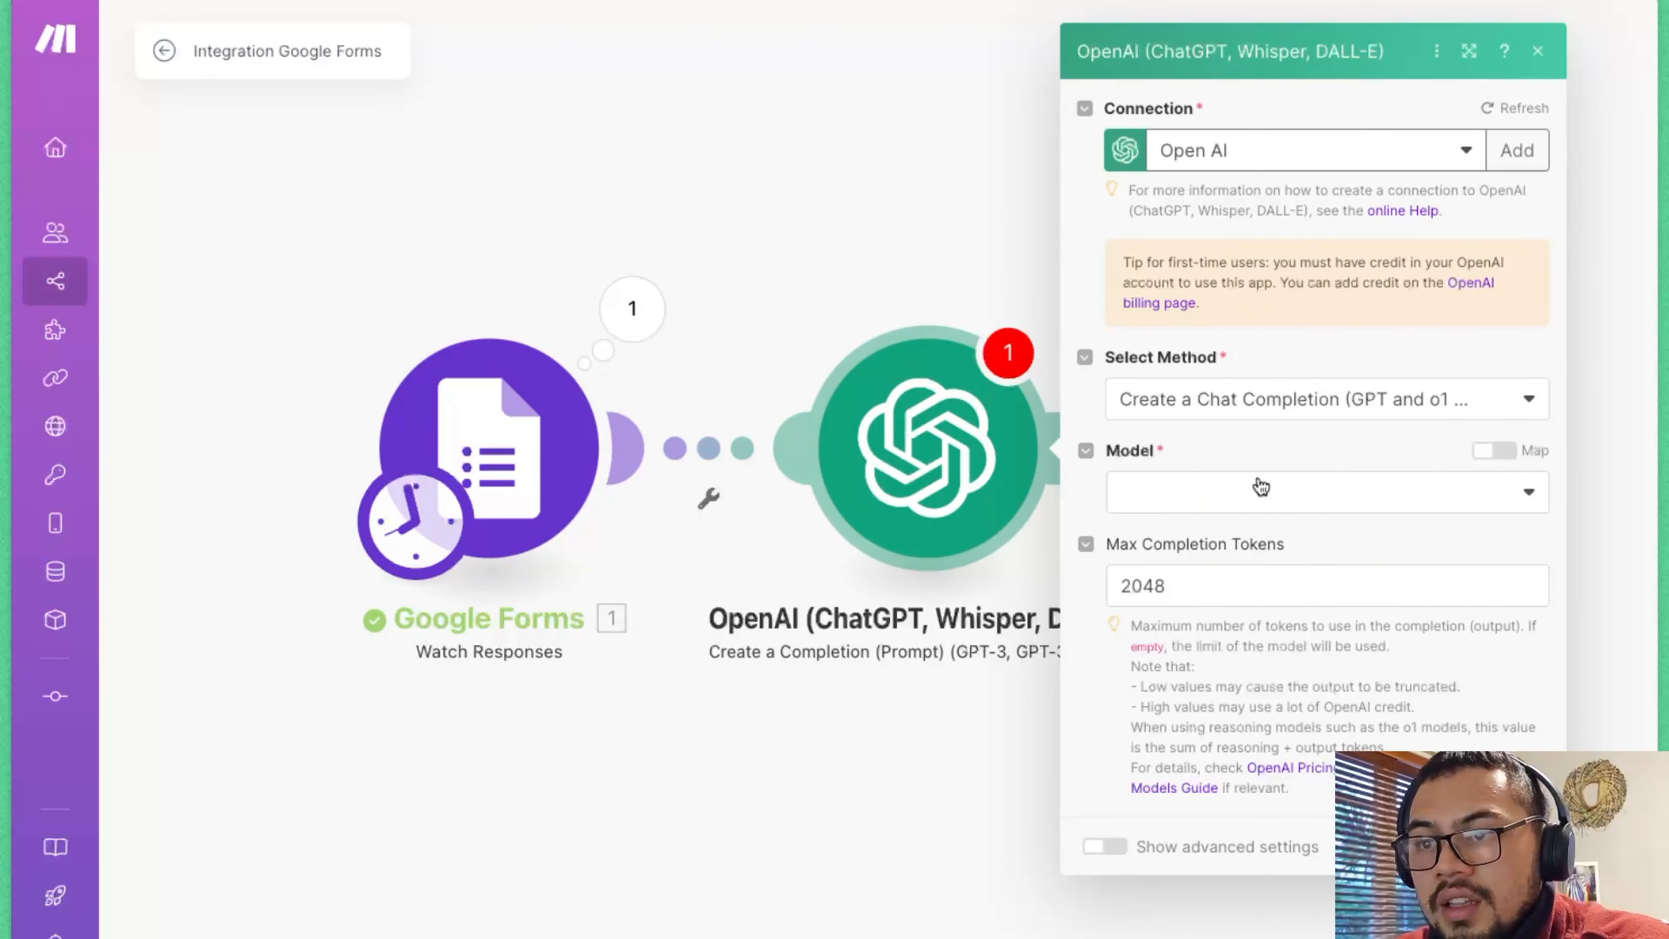
- Set the completion's model to GPT-4o: gpt-4o-mini (system) and add a message with the User role
click(1256, 490)
scroll(1272, 762, down, 1)
click(1268, 788)
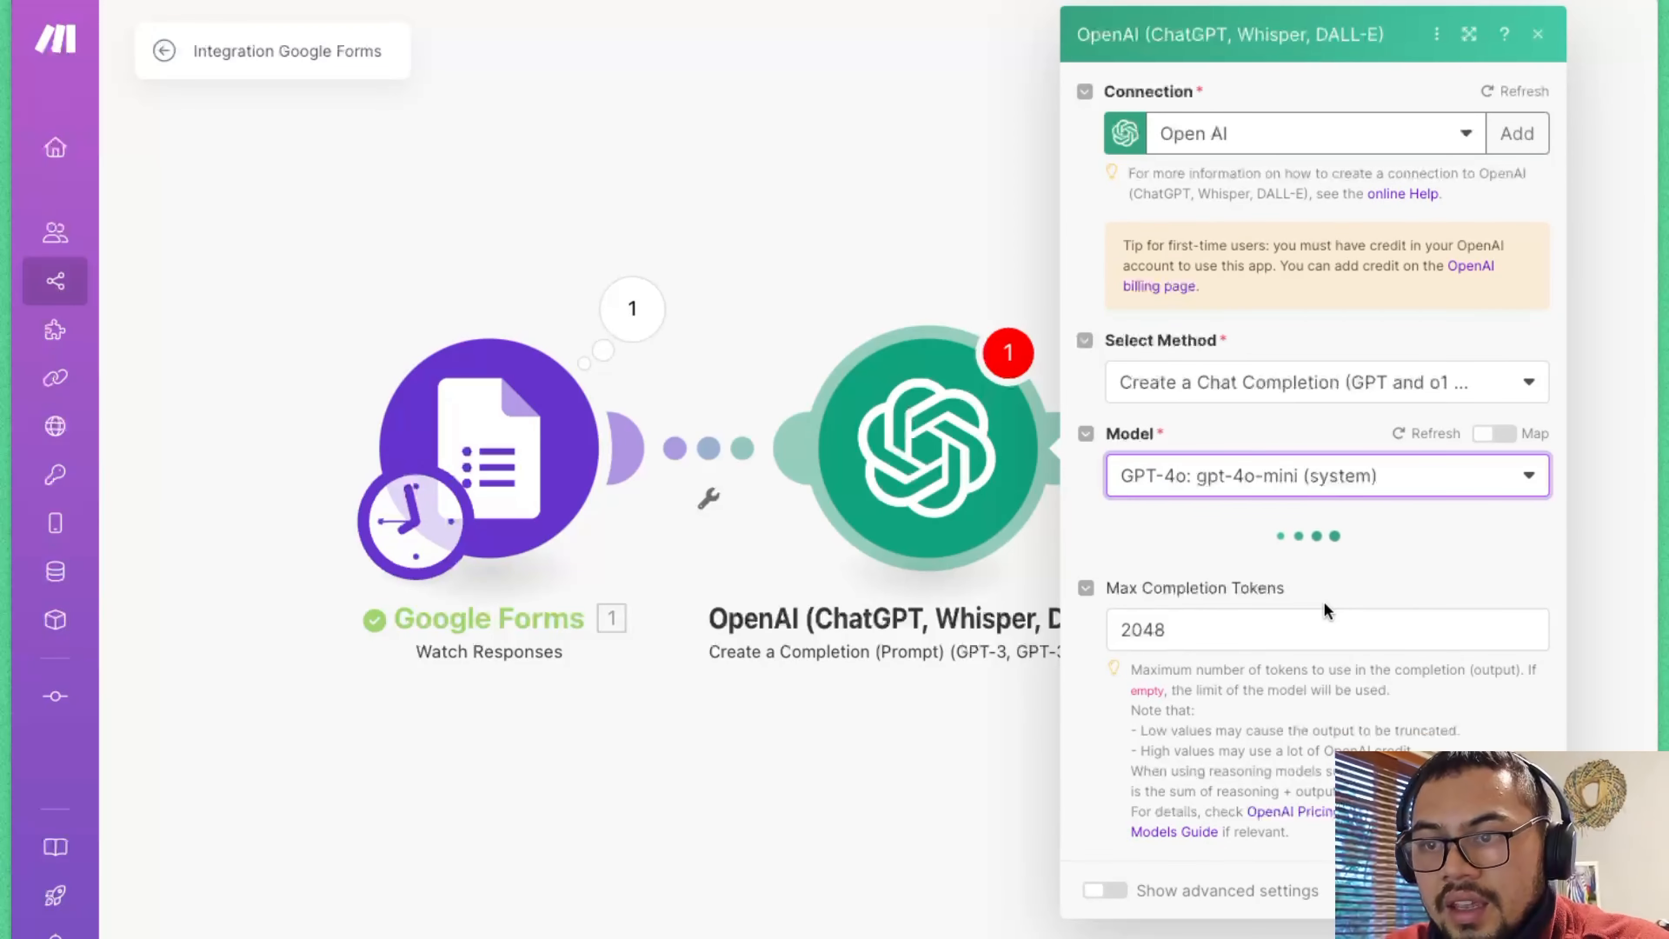
click(1155, 568)
click(1159, 572)
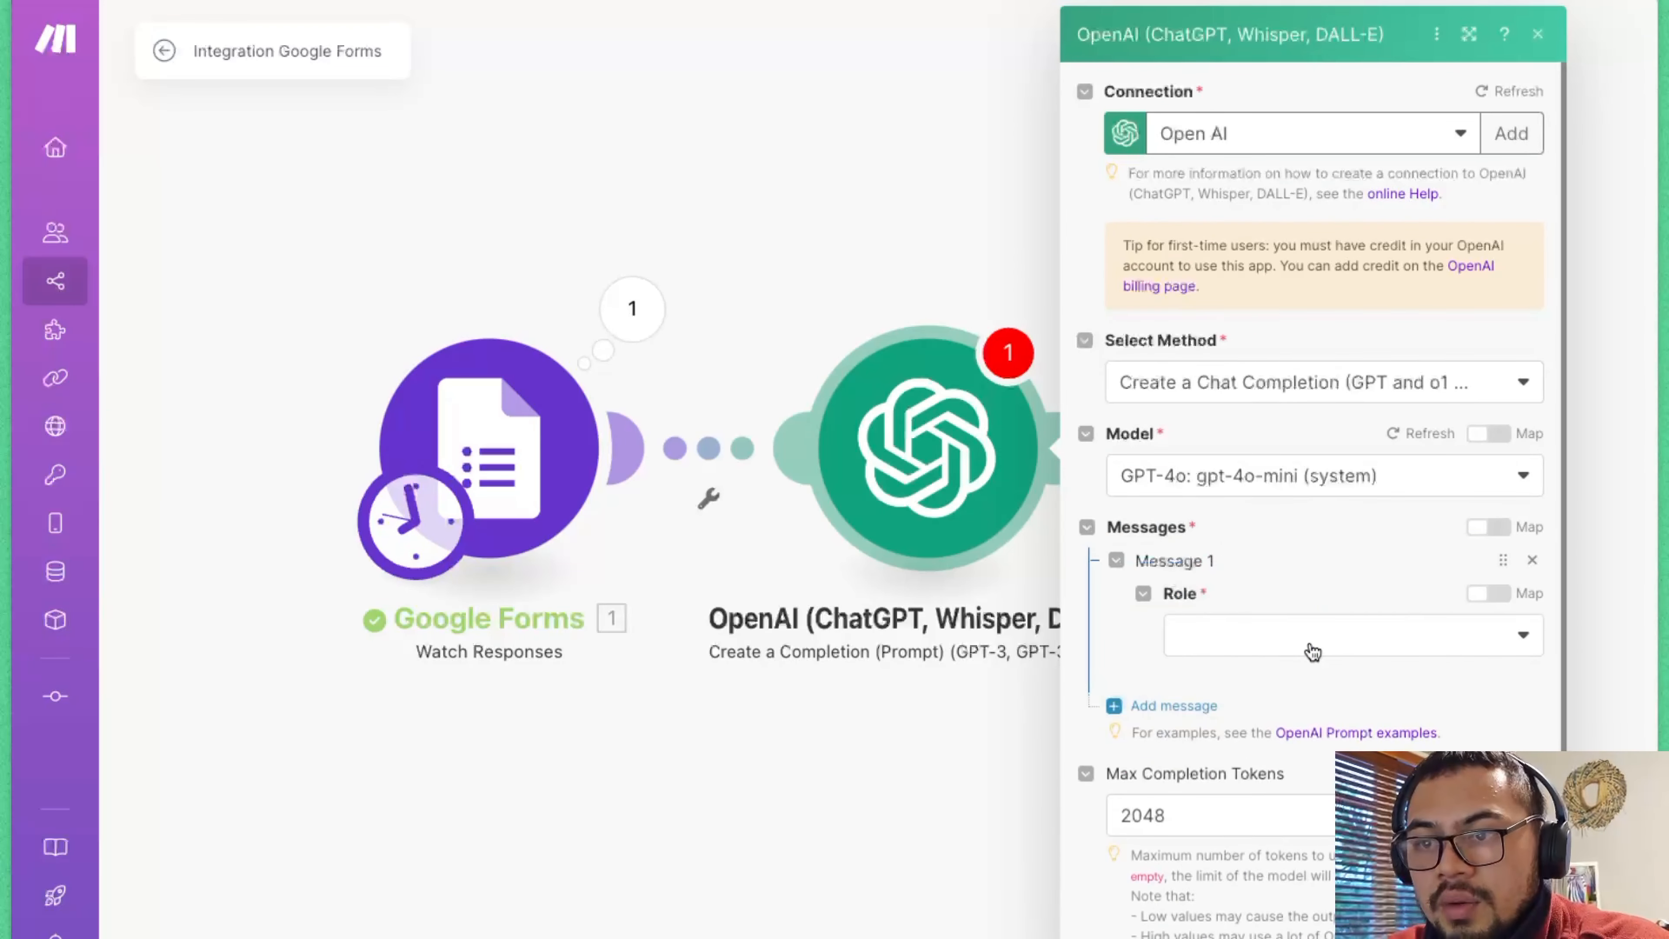
click(1298, 645)
click(1298, 711)
scroll(1334, 591, down, 3)
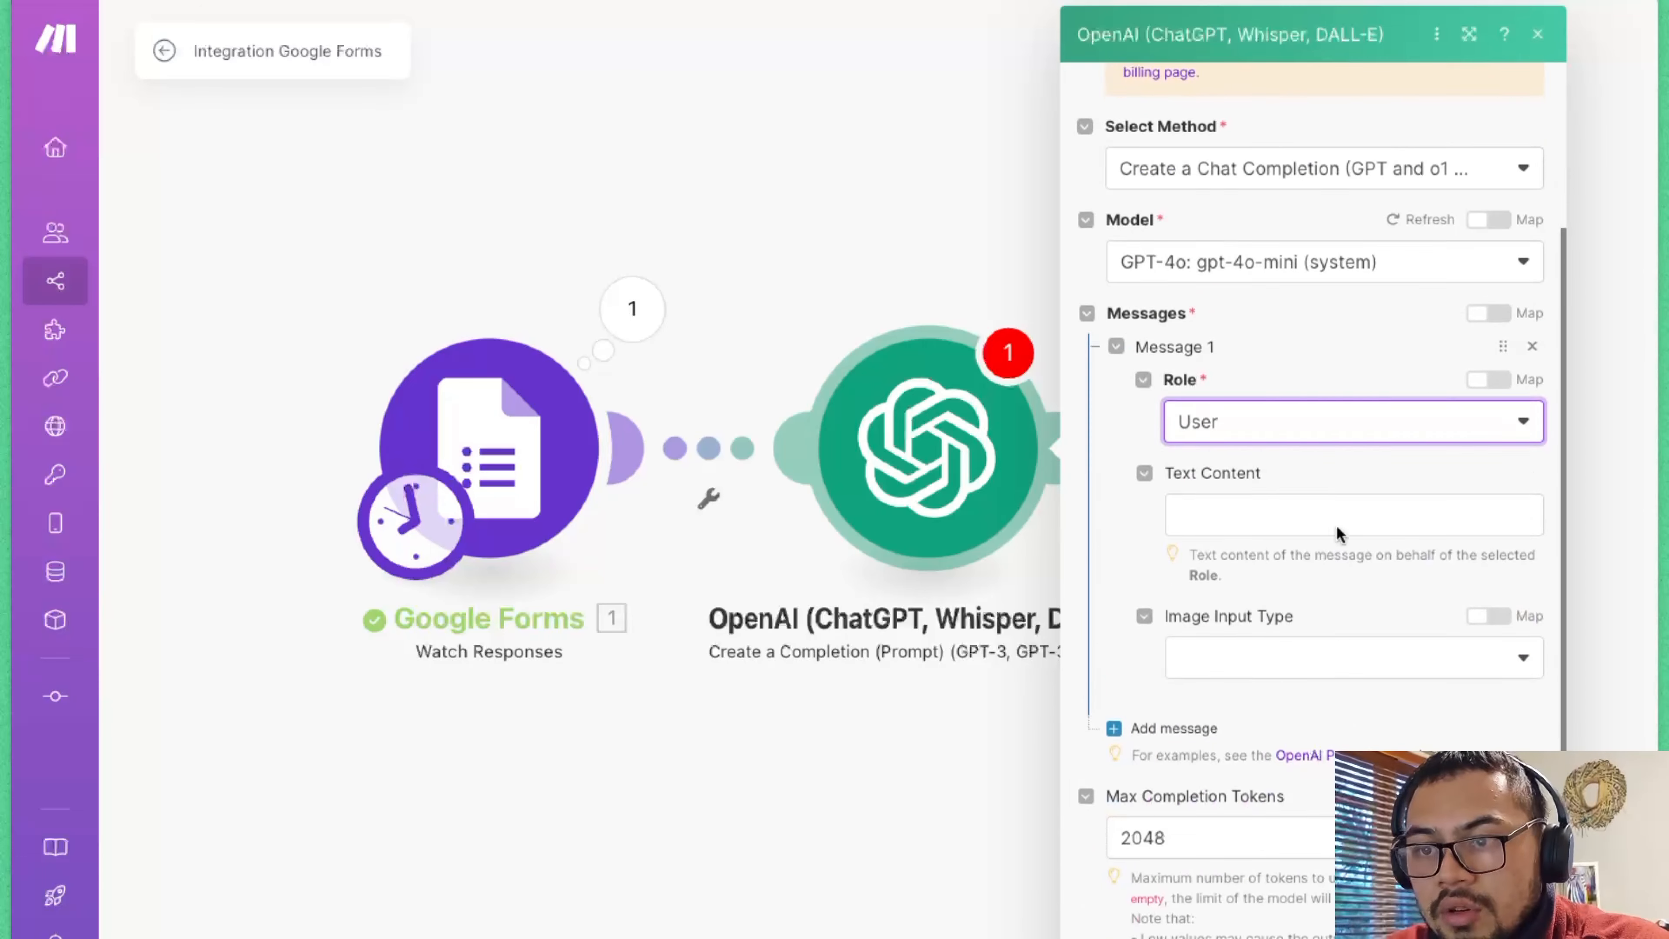
- Examine which First Name answer data from Google Forms can be mapped into the message's text content
click(1334, 519)
click(816, 601)
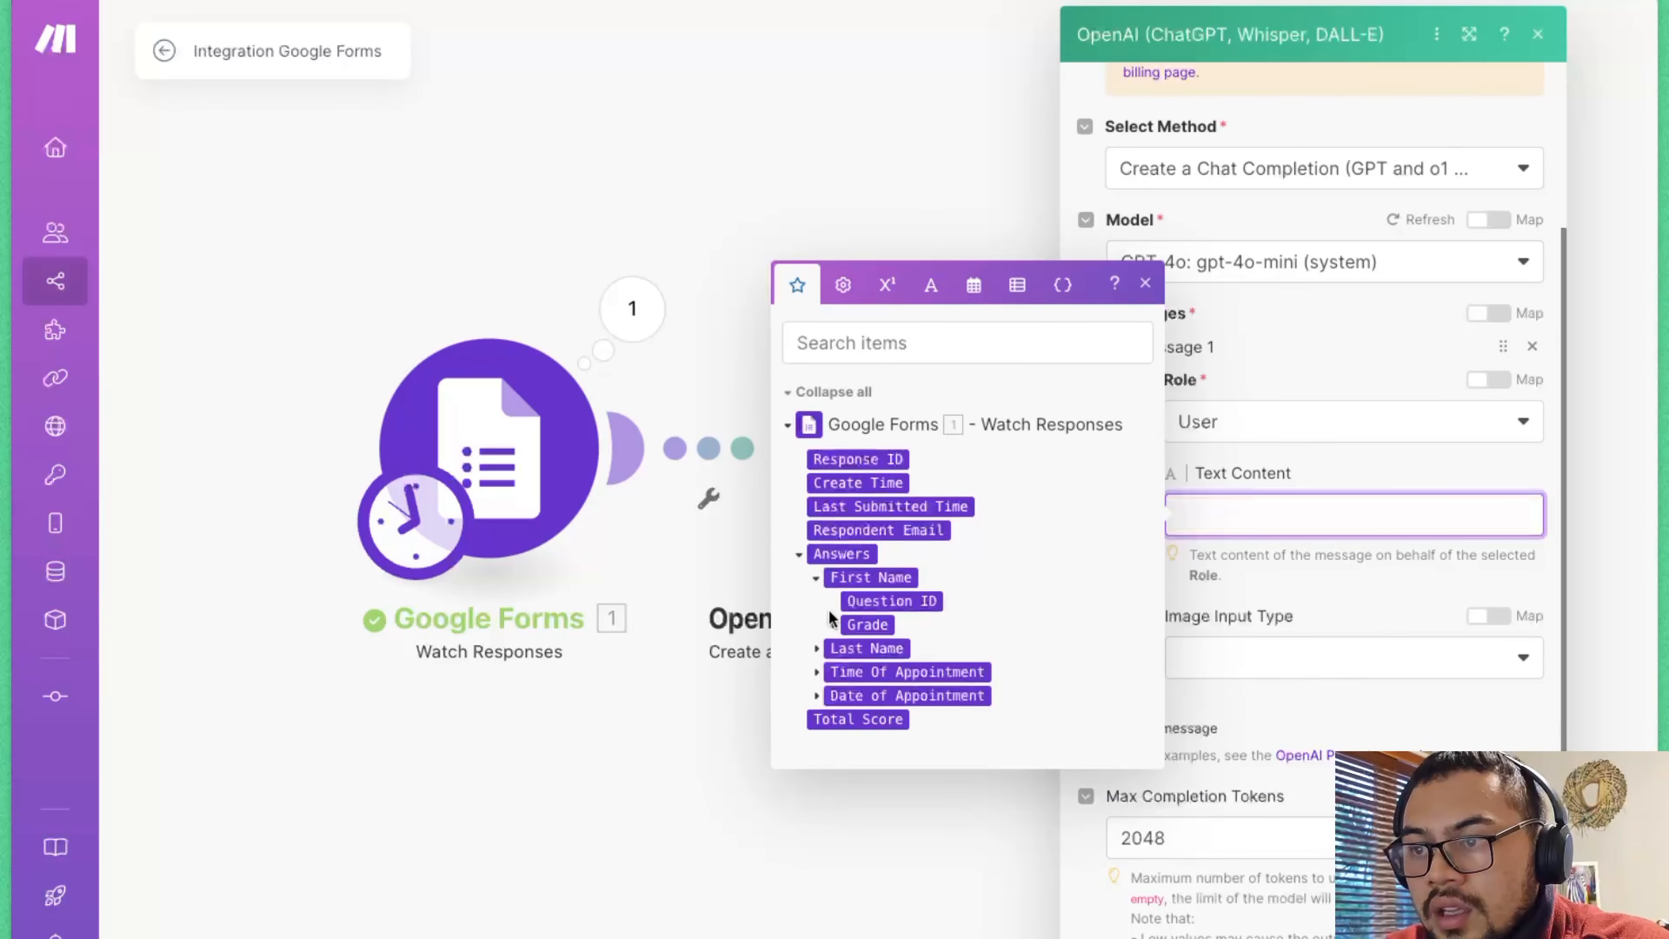
click(834, 624)
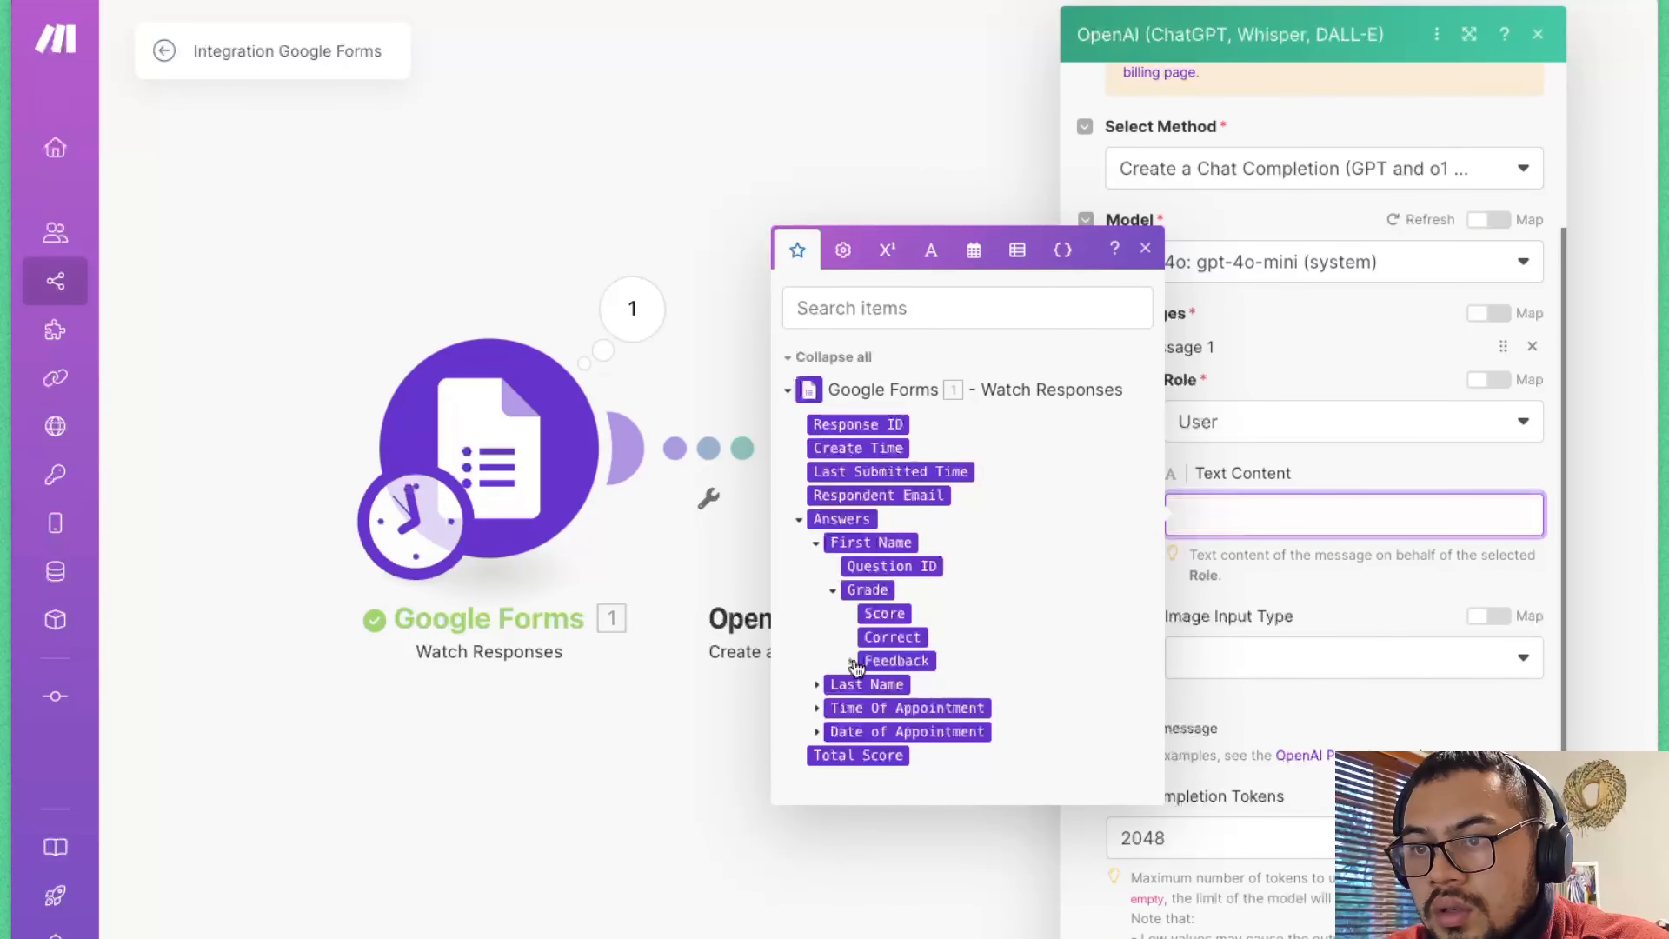
click(761, 384)
right_click(767, 474)
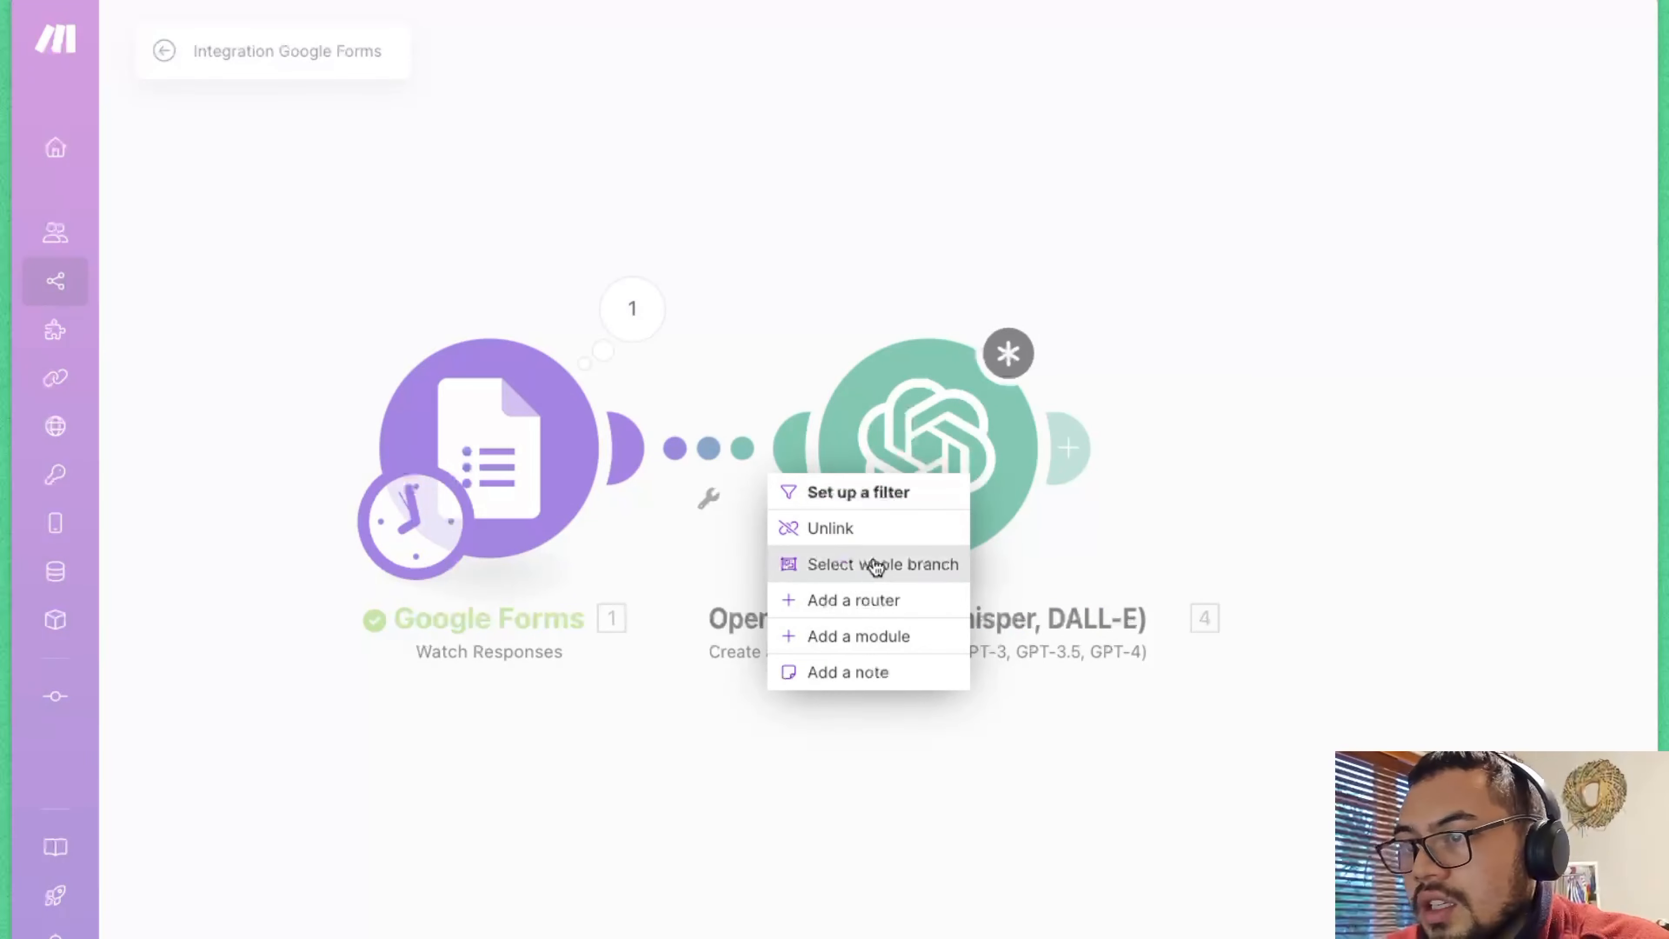
- Switch to the Robyn Booking System form, preview it as a respondent and enter the customer's first and last name
click(59, 659)
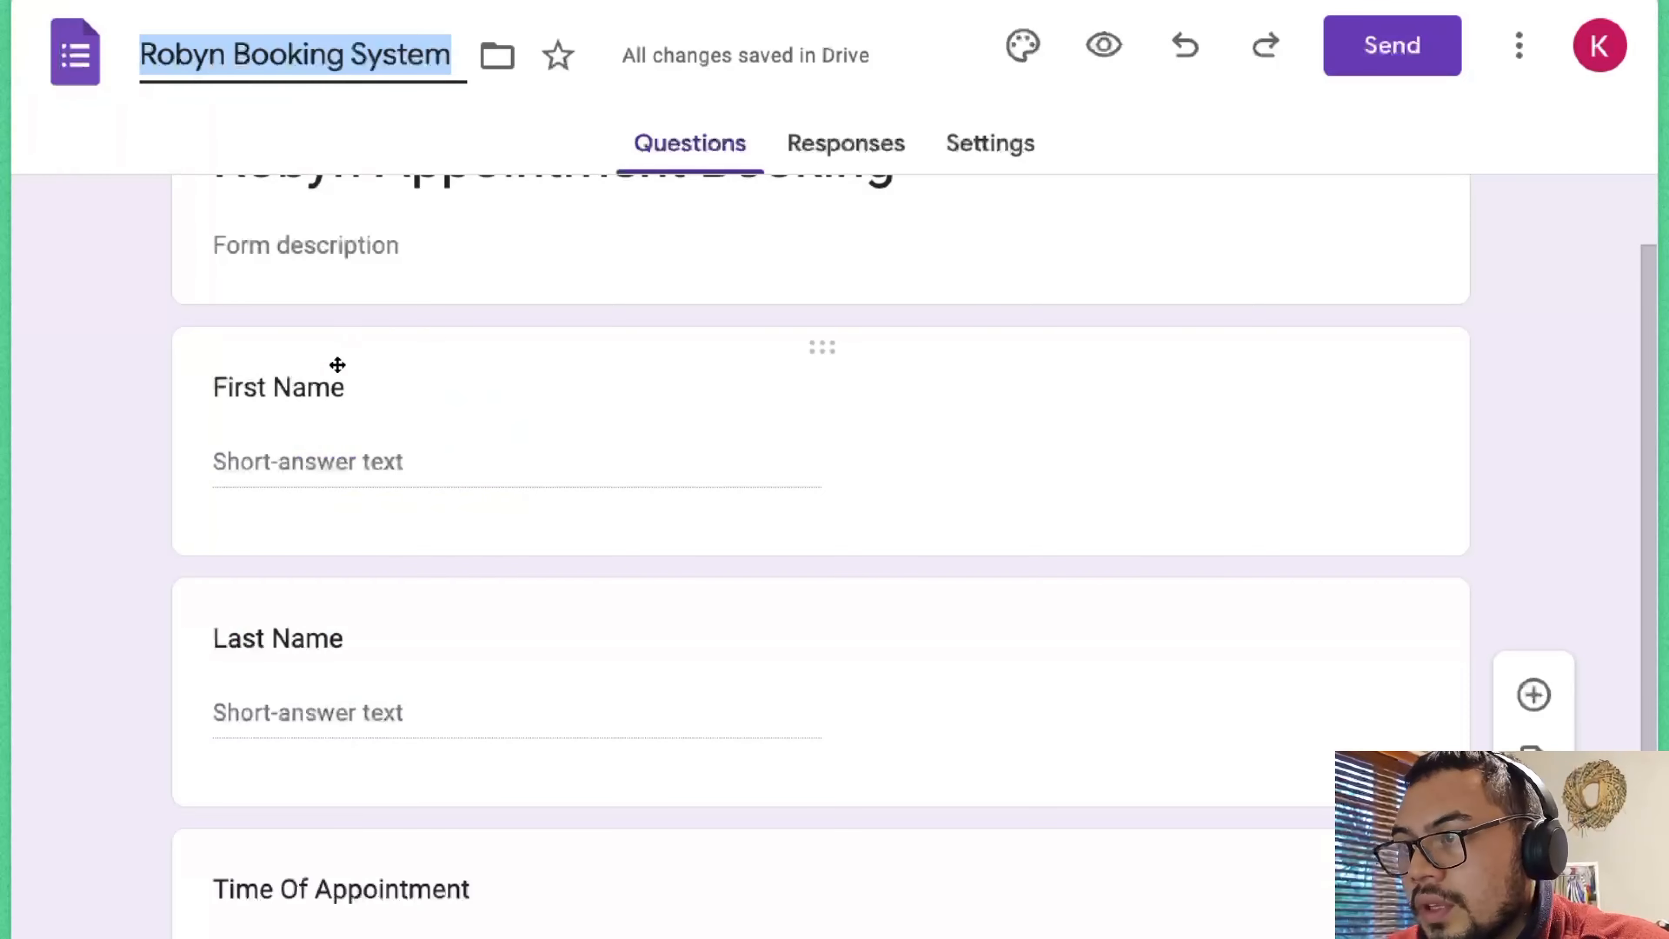
click(406, 554)
click(1103, 47)
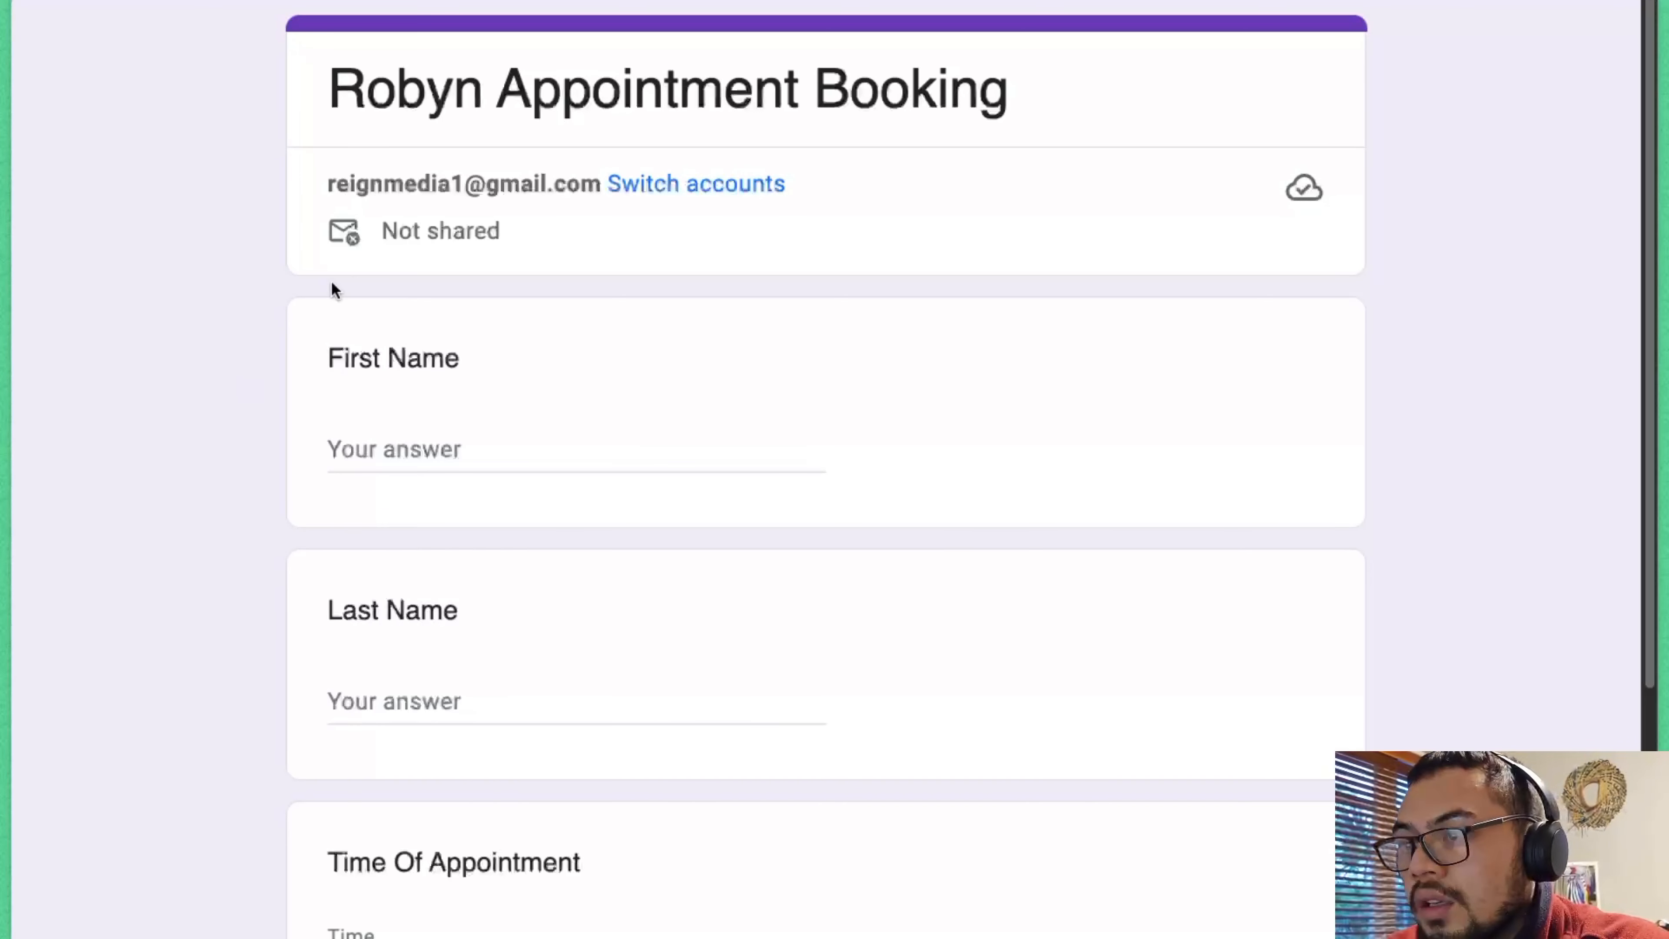
click(477, 454)
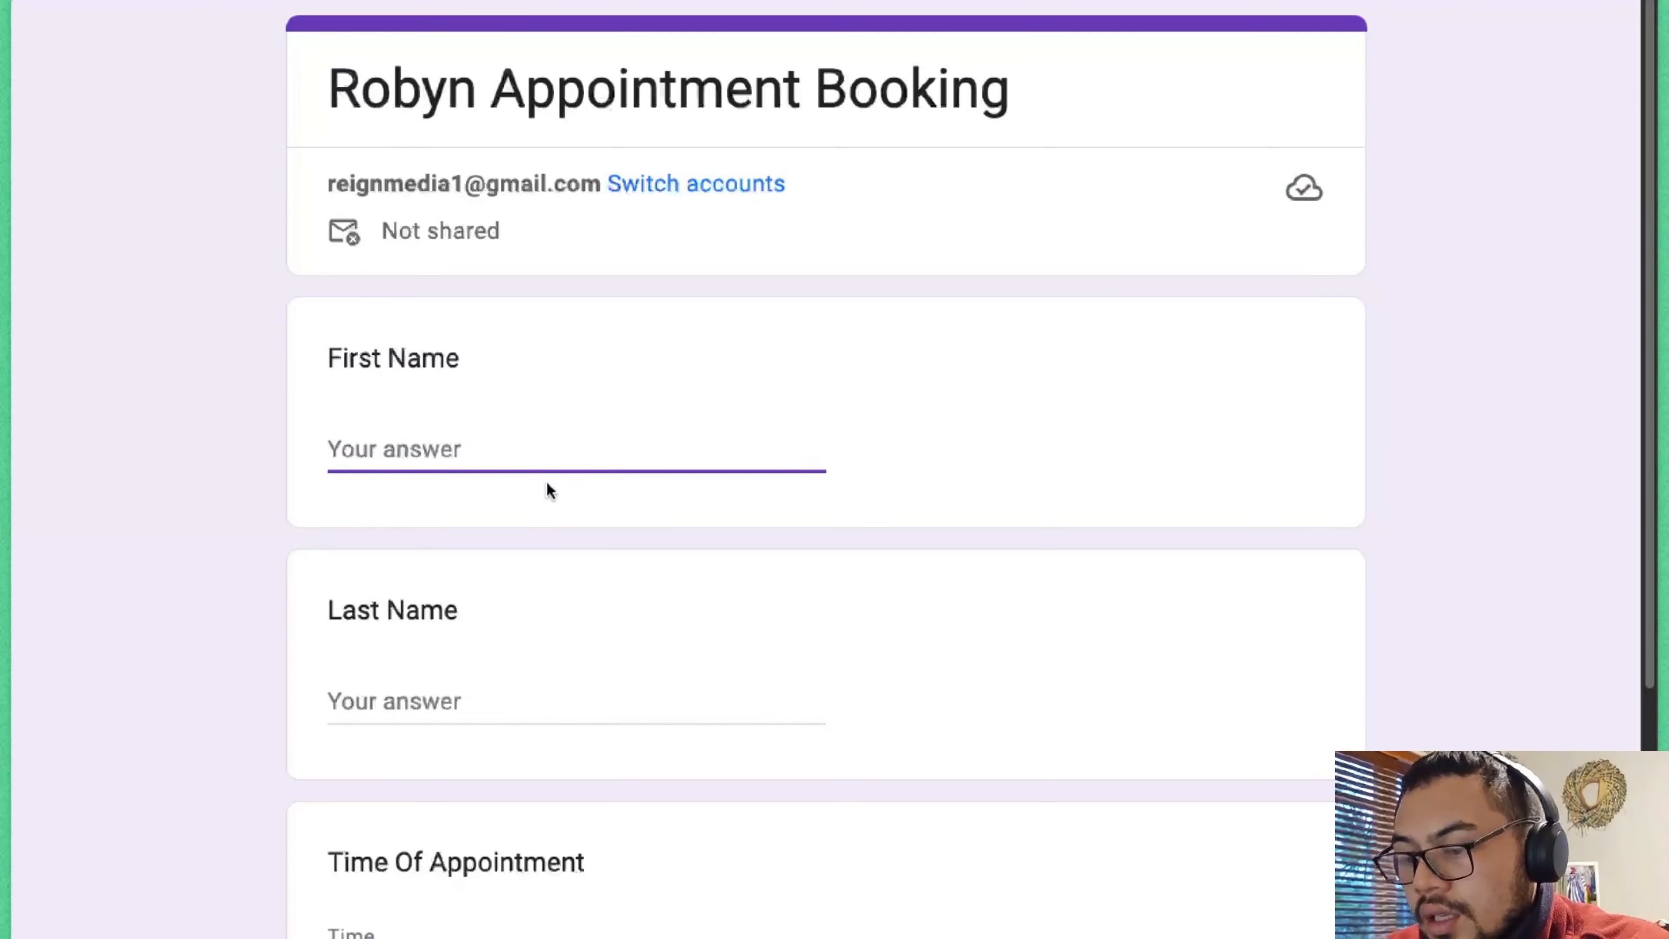
text(Lebron)
key(Tab)
text(Ja)
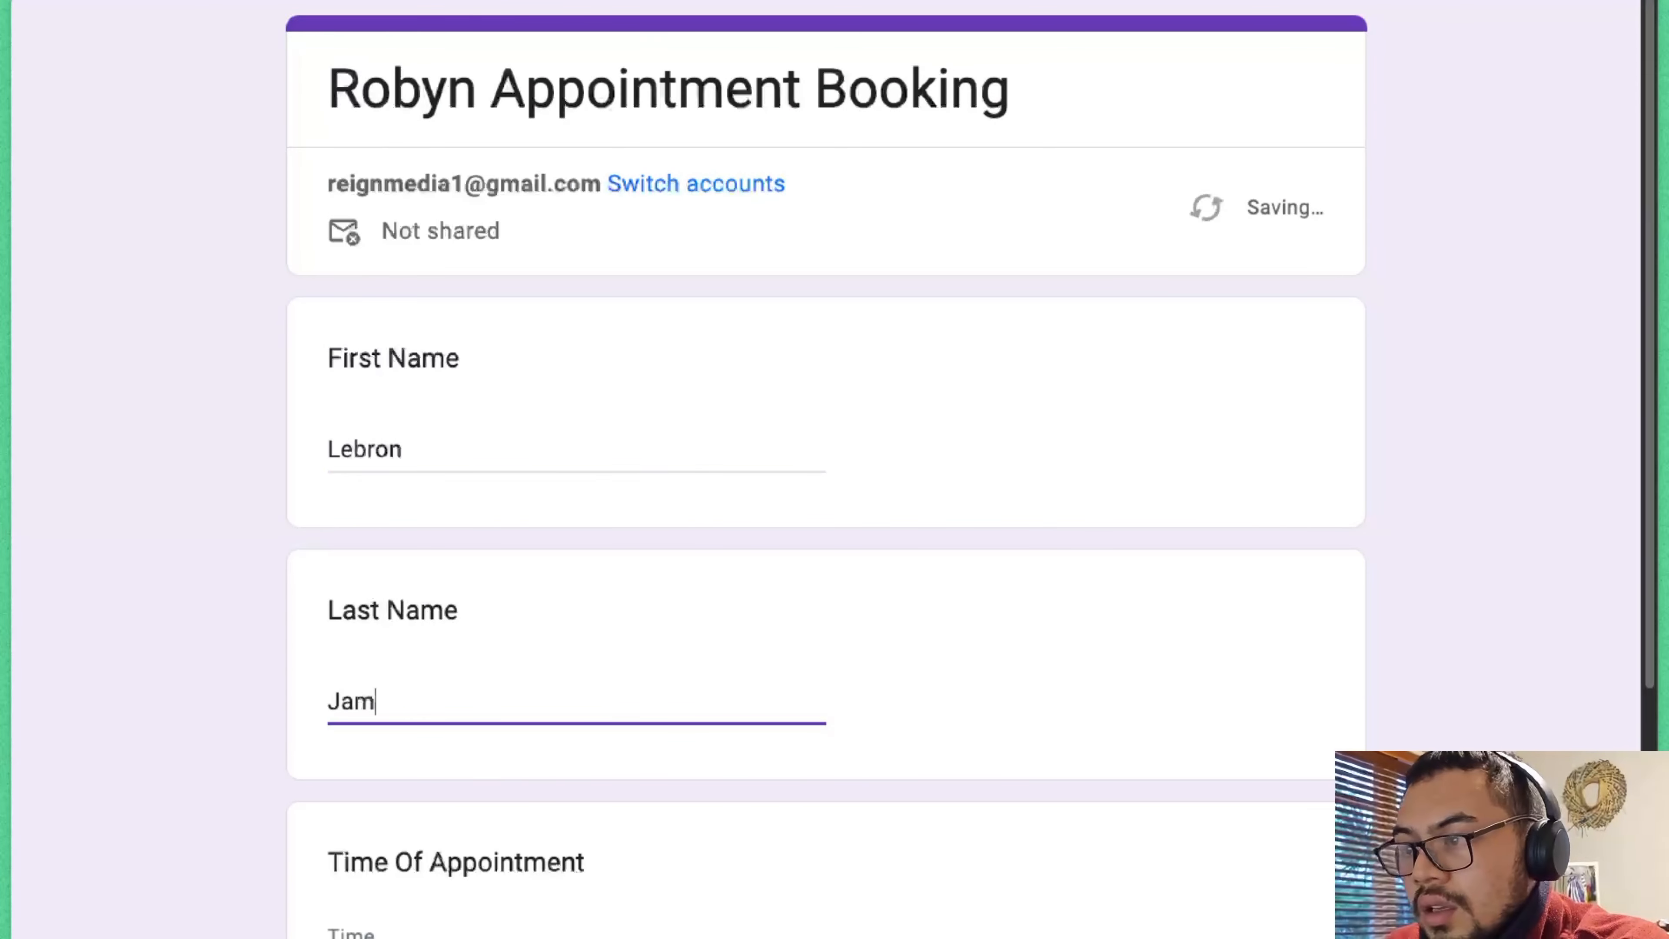
- Set the appointment time to 09:00 and the date to 15/11/2024, and submit the response
scroll(306, 514, down, 5)
click(341, 748)
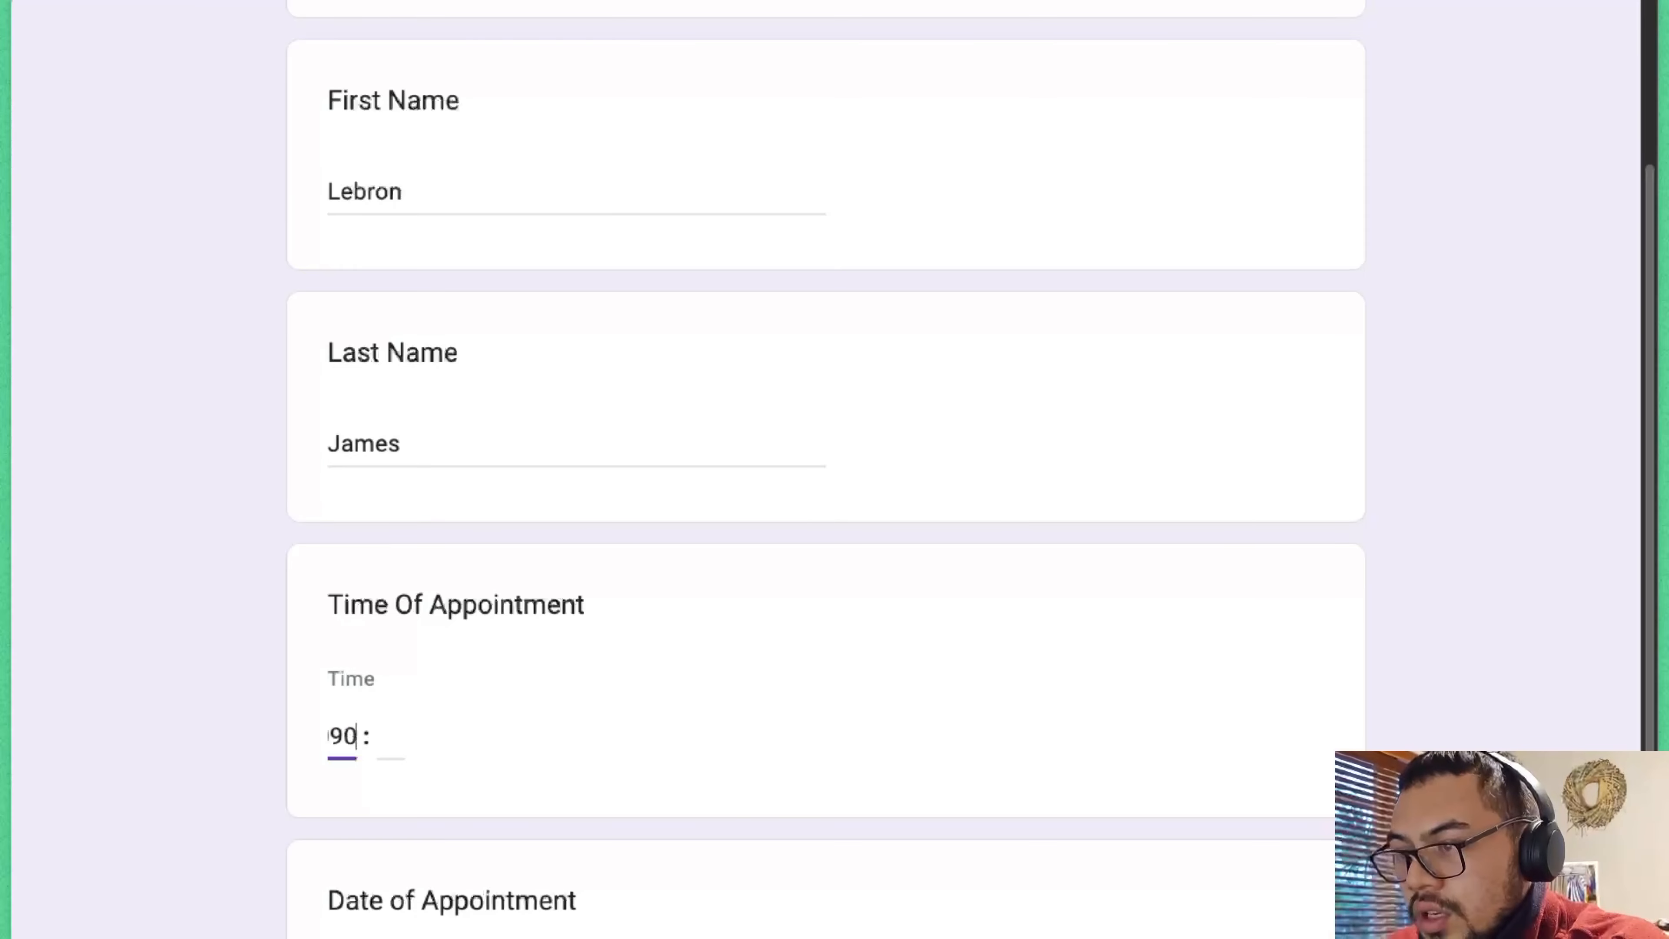
scroll(853, 782, down, 3)
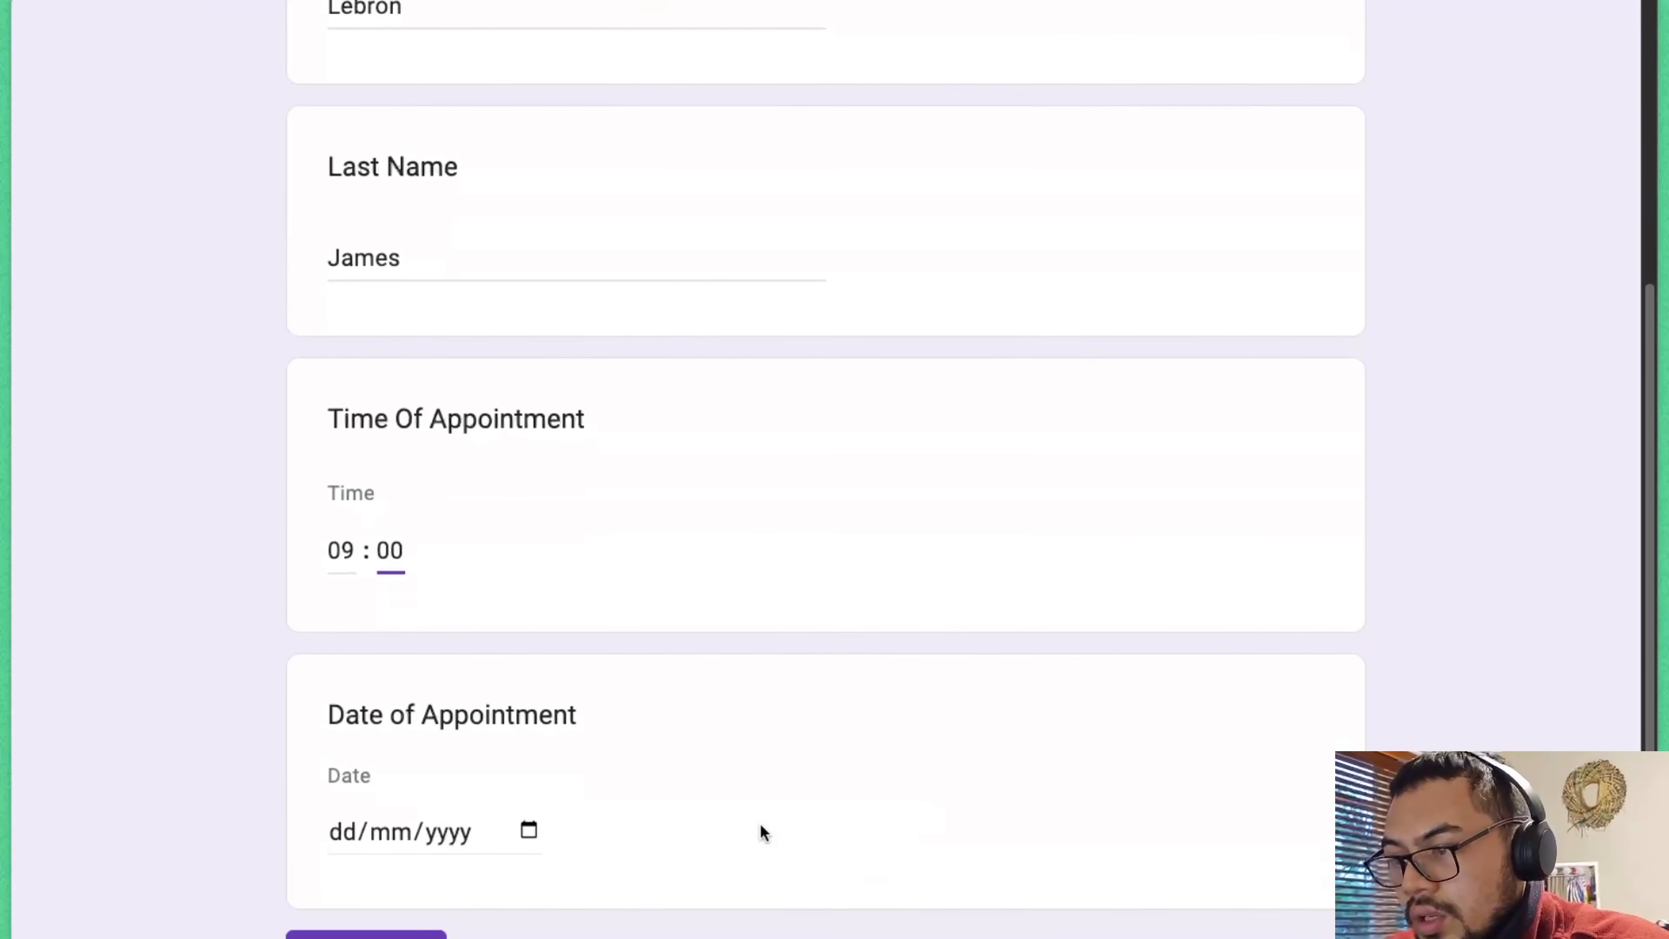
click(347, 820)
click(529, 821)
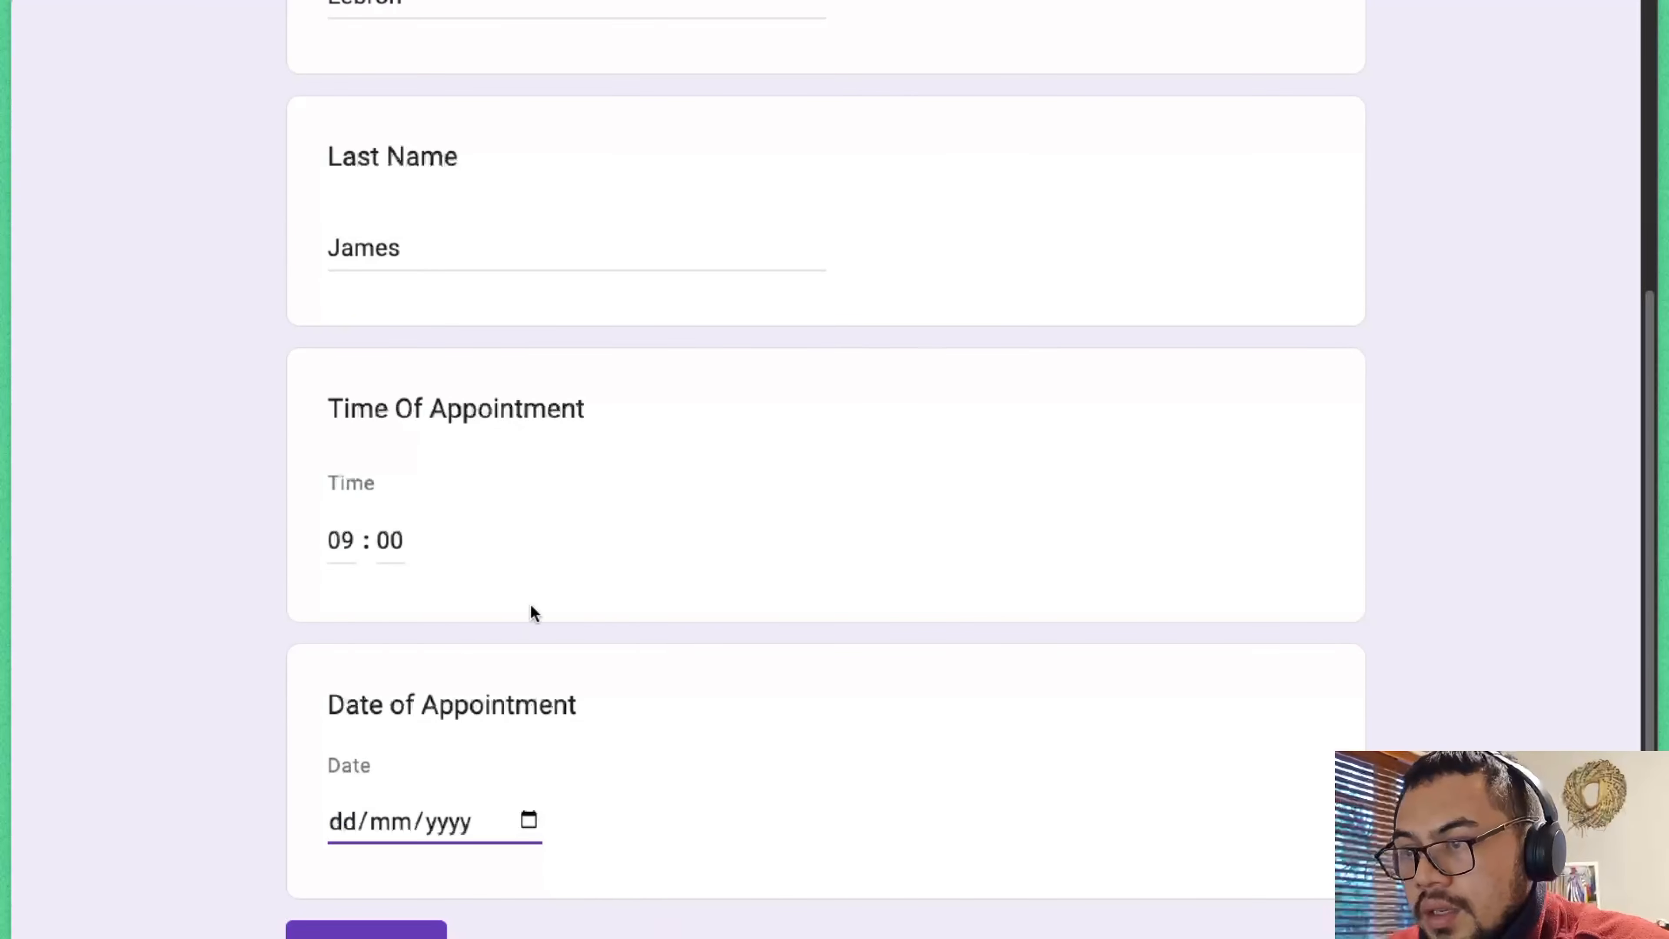
click(530, 584)
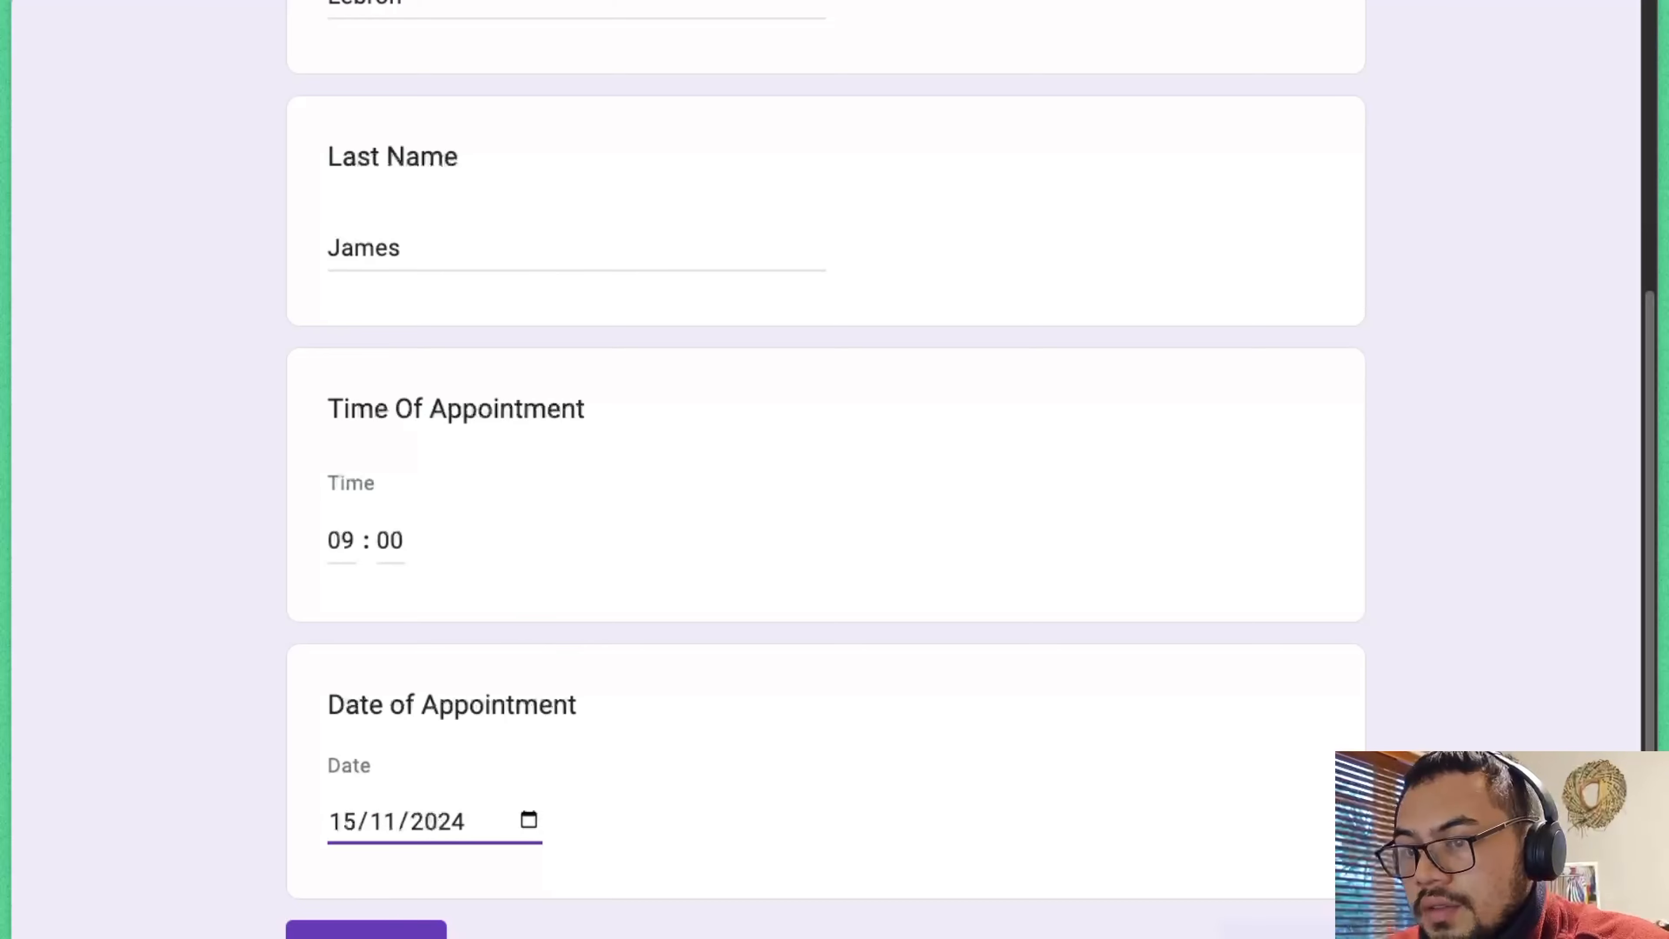
click(342, 707)
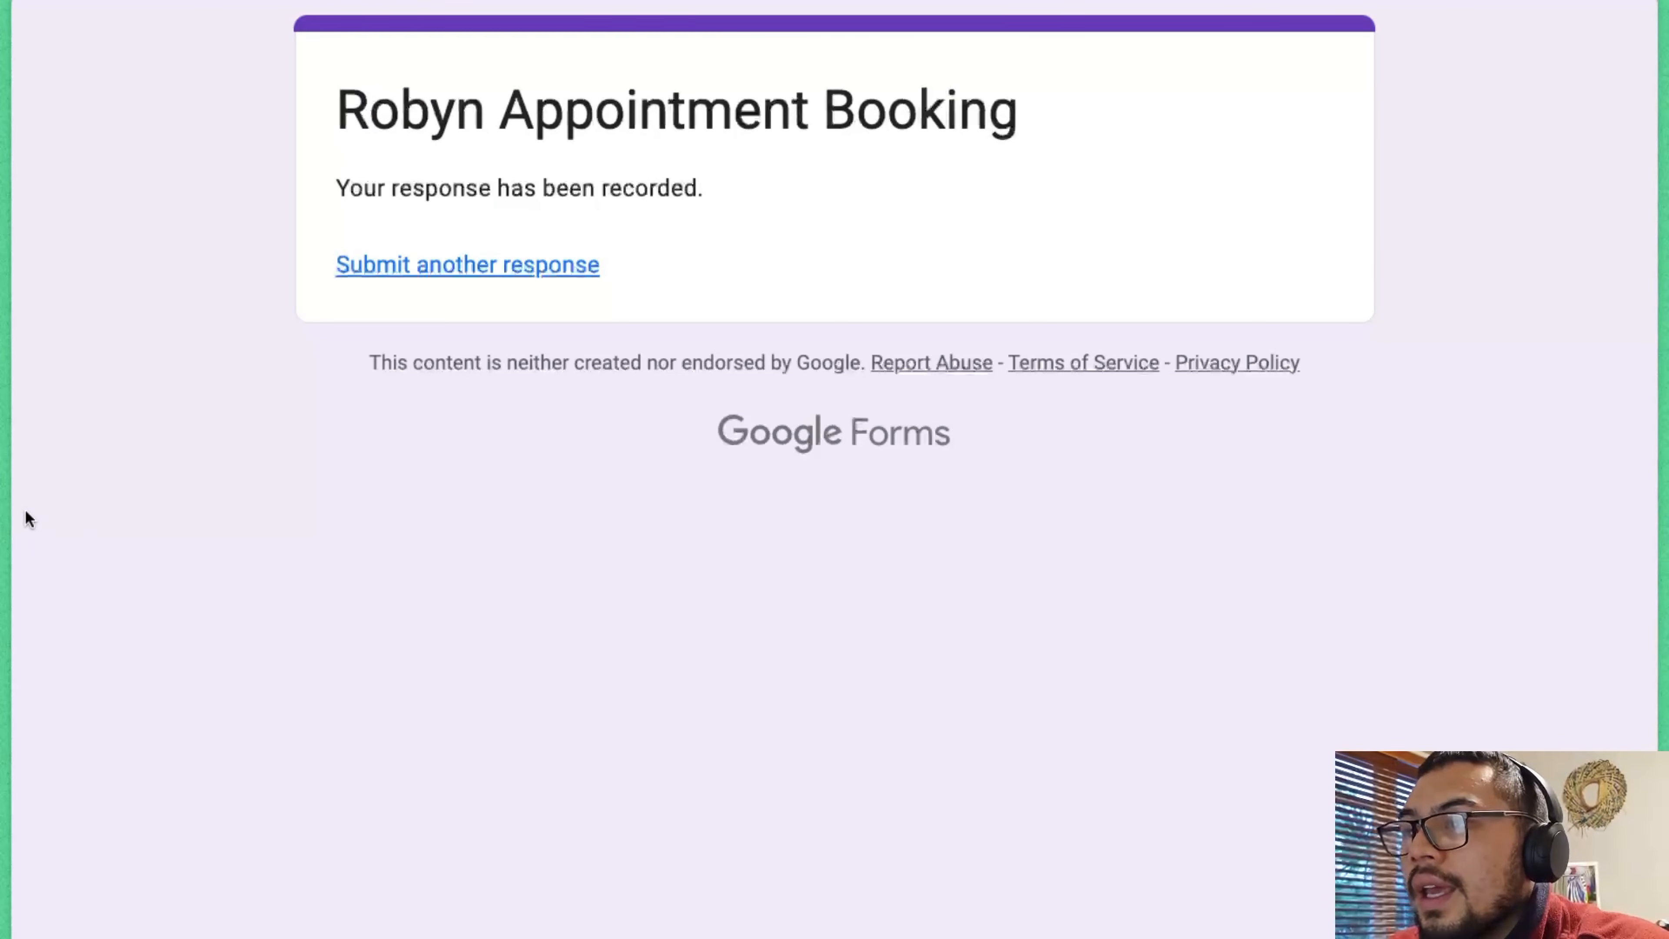
- Switch back to the Make scenario, examine the Google Forms module's operation result and open the module's settings
mouse_move(4, 530)
click(123, 676)
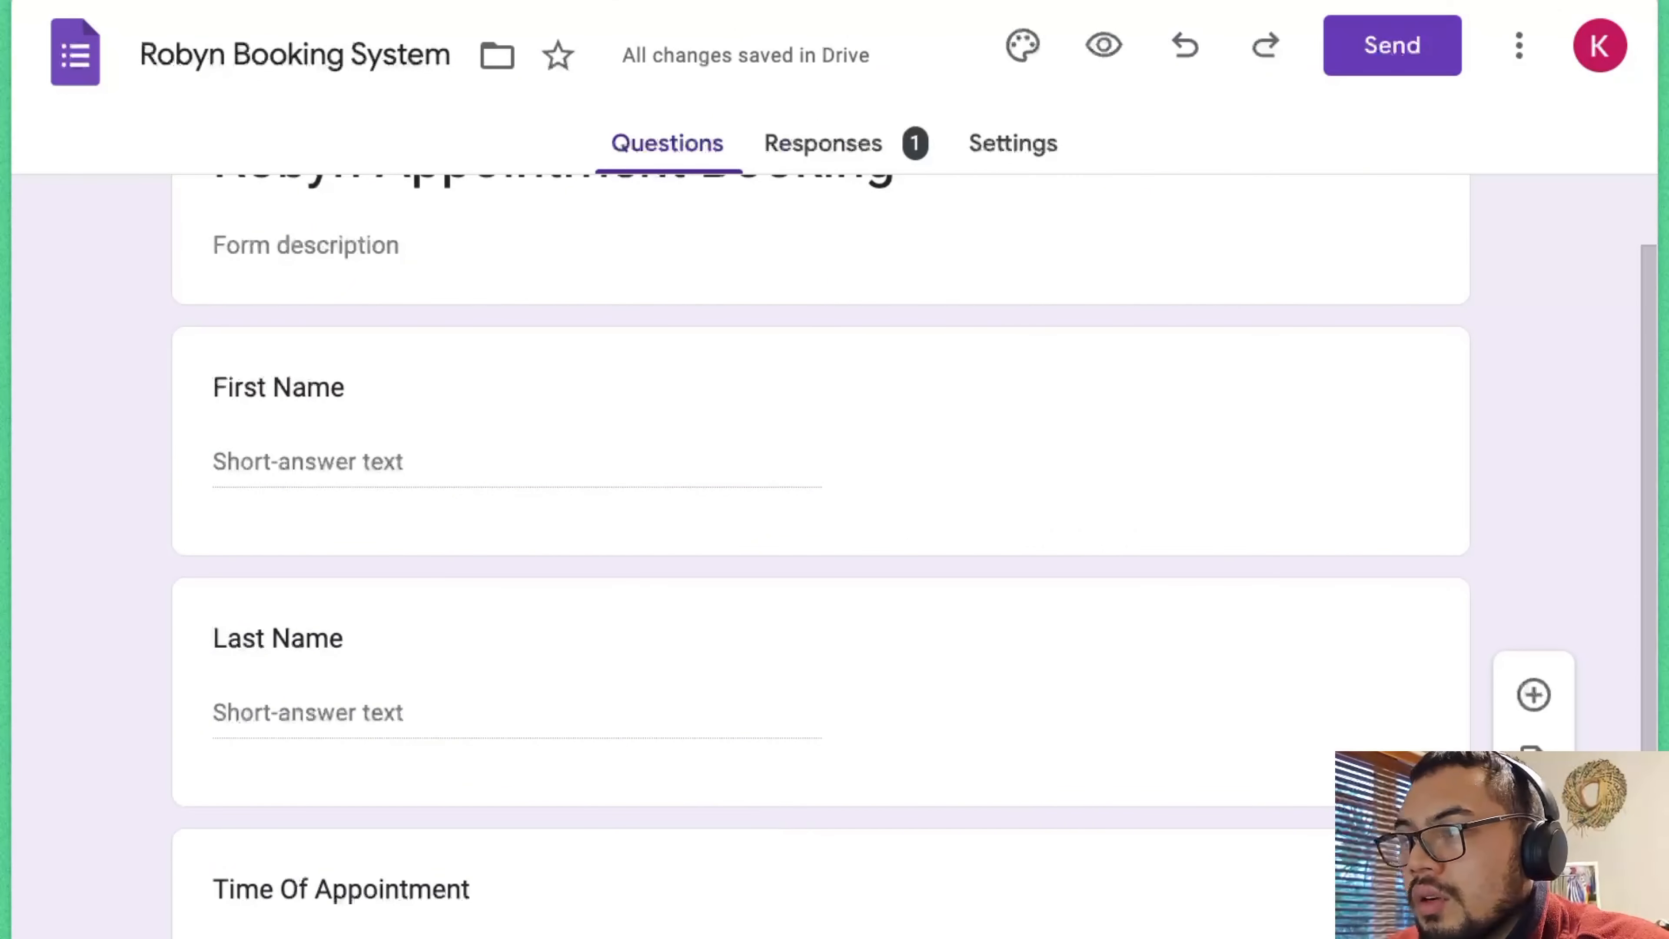
mouse_move(5, 697)
click(86, 709)
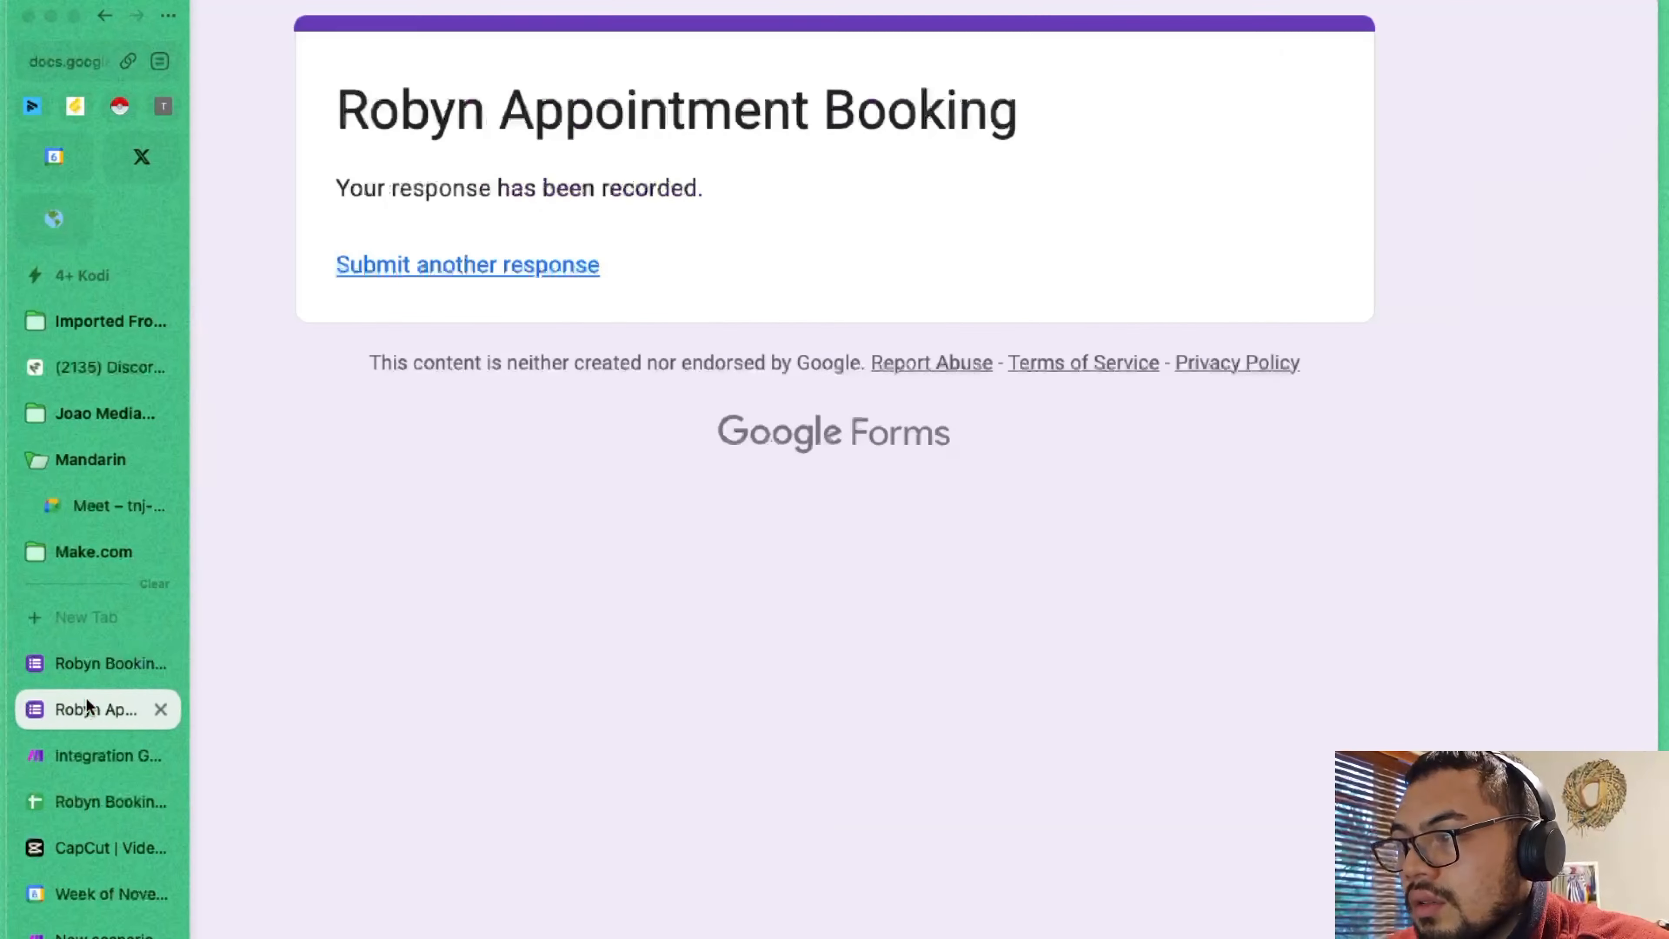
click(108, 756)
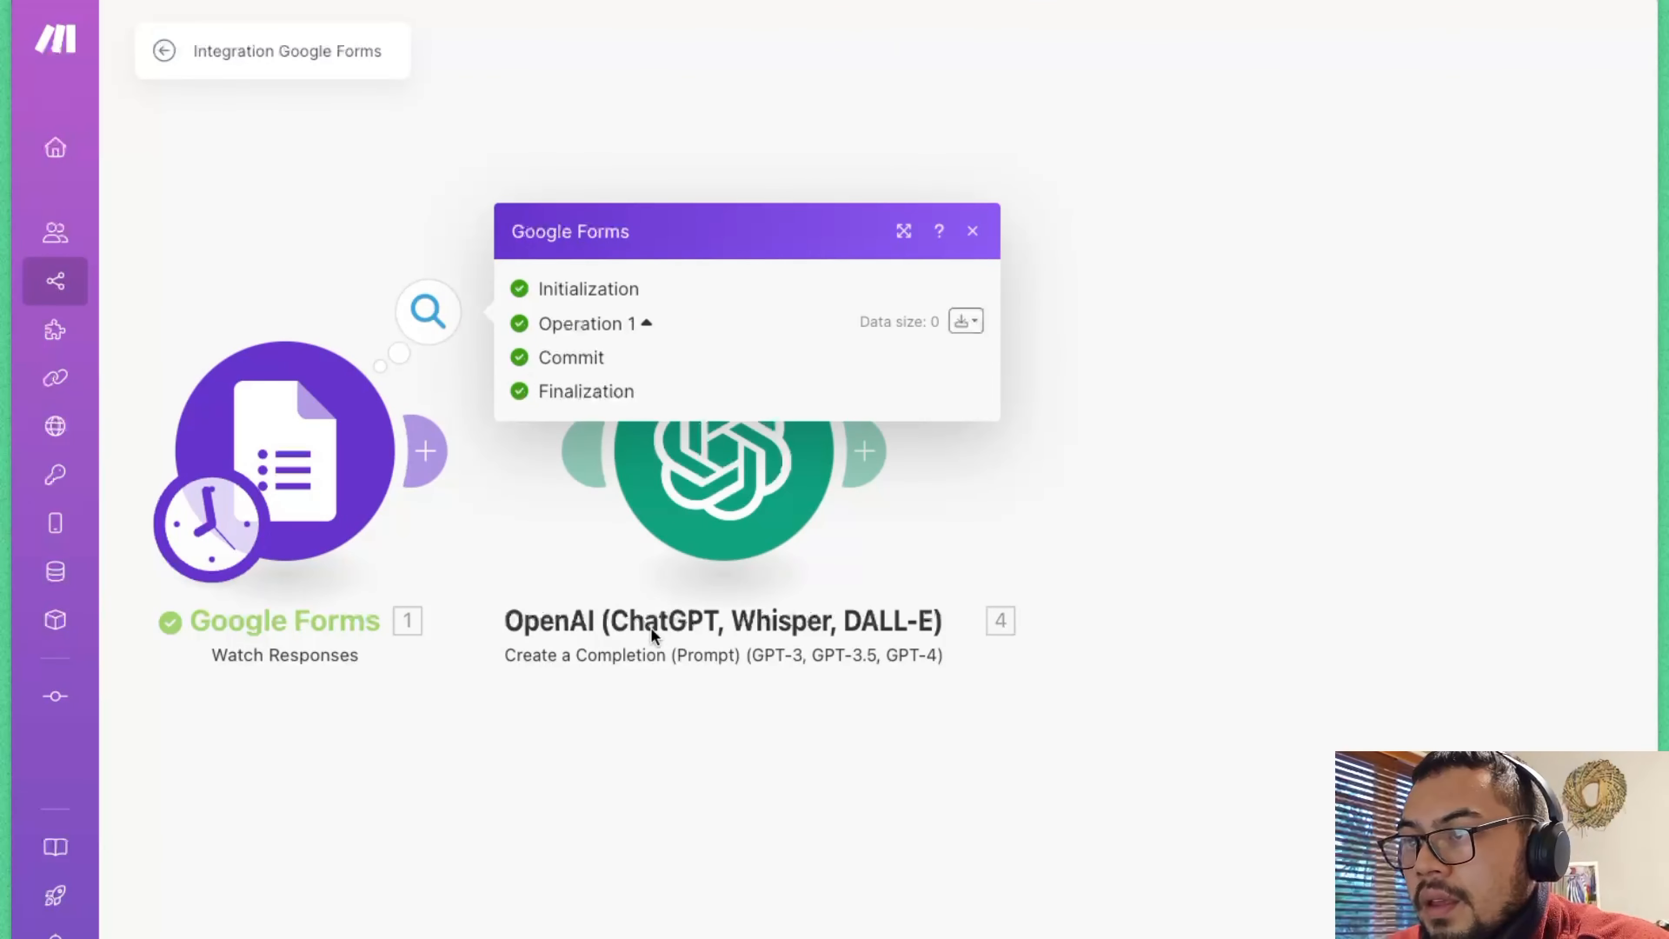
click(654, 329)
click(368, 592)
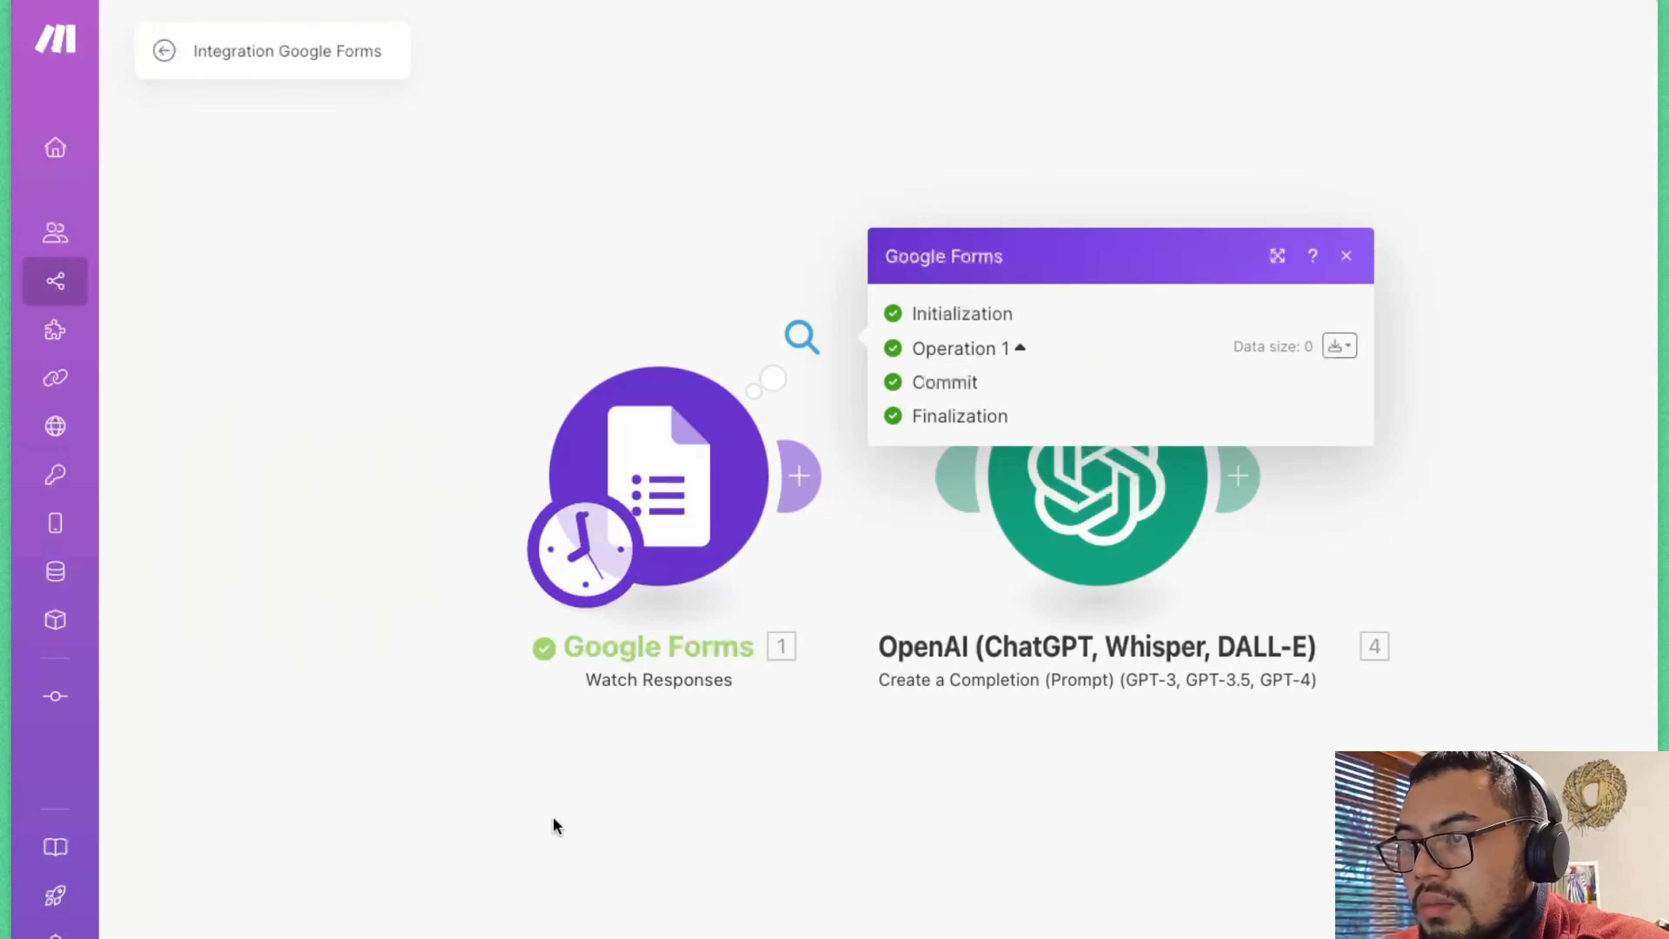
click(972, 671)
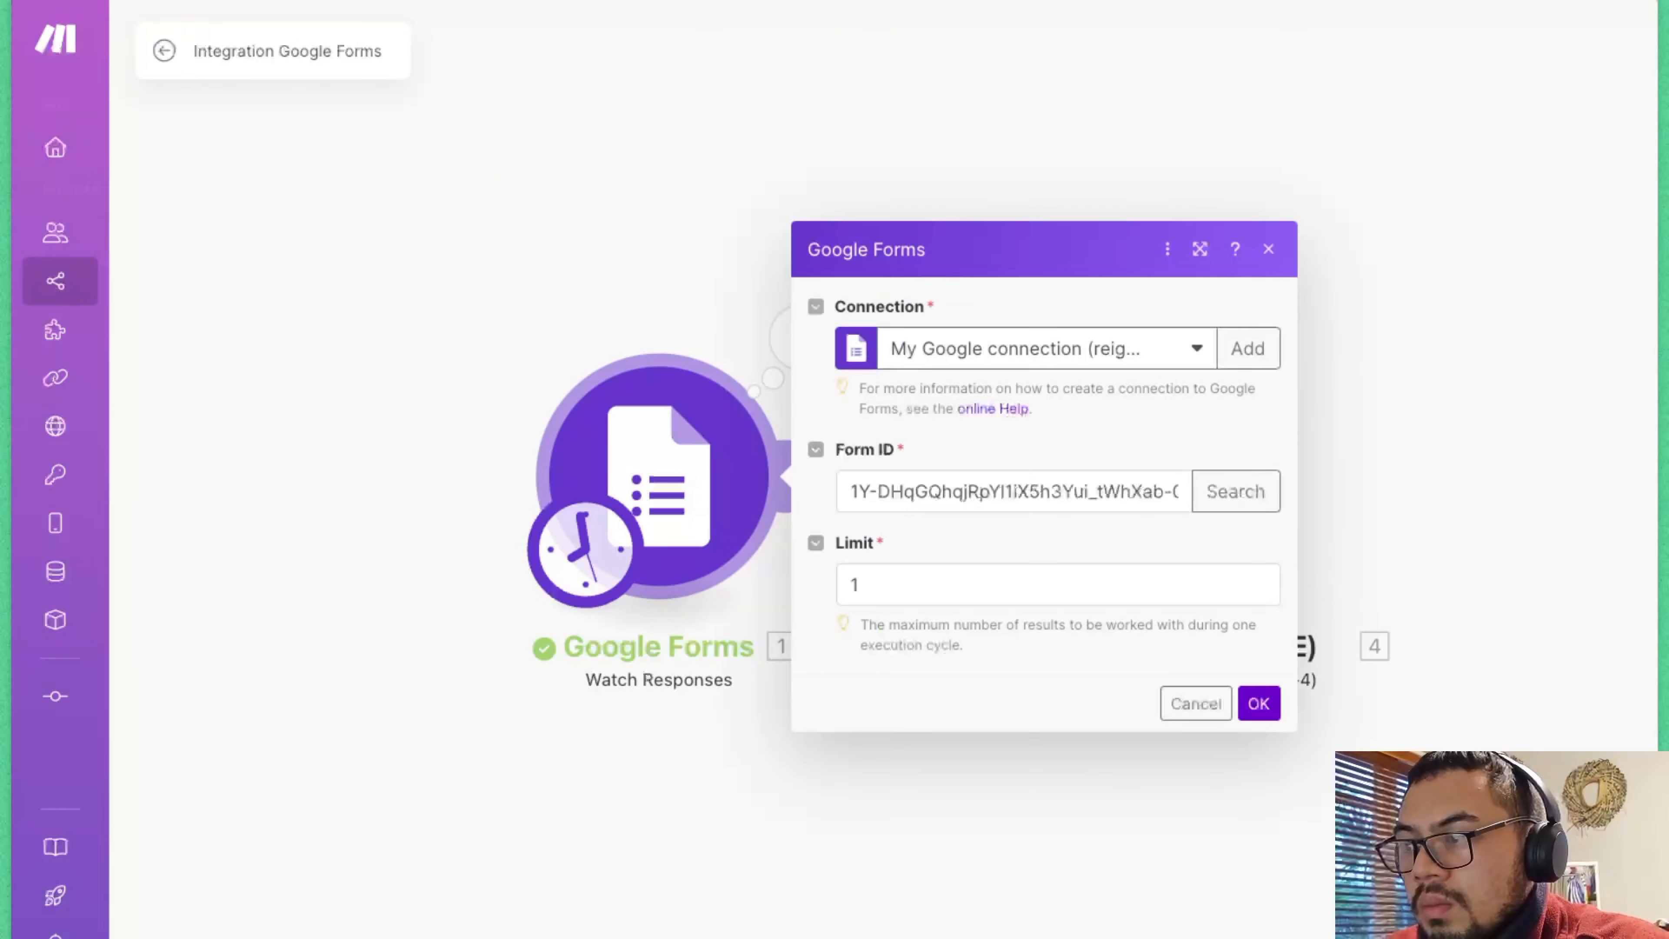
- Check the open form pages, select the Google Forms module's Form ID and try to replace its Limit with "e"
mouse_move(6, 697)
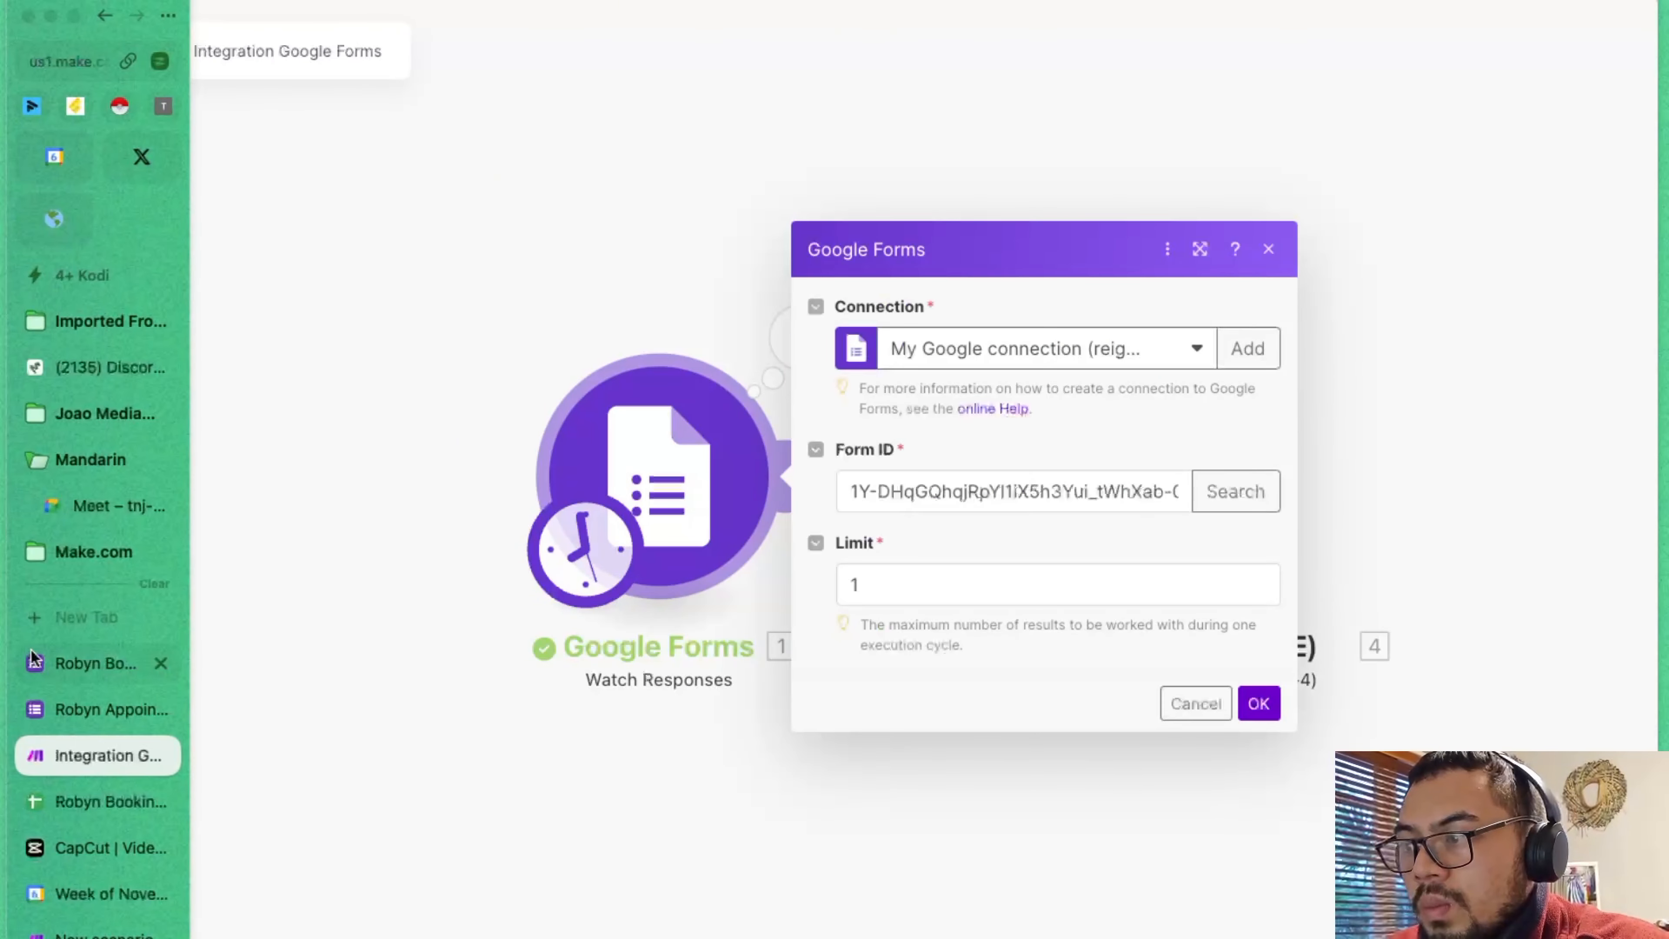
click(106, 709)
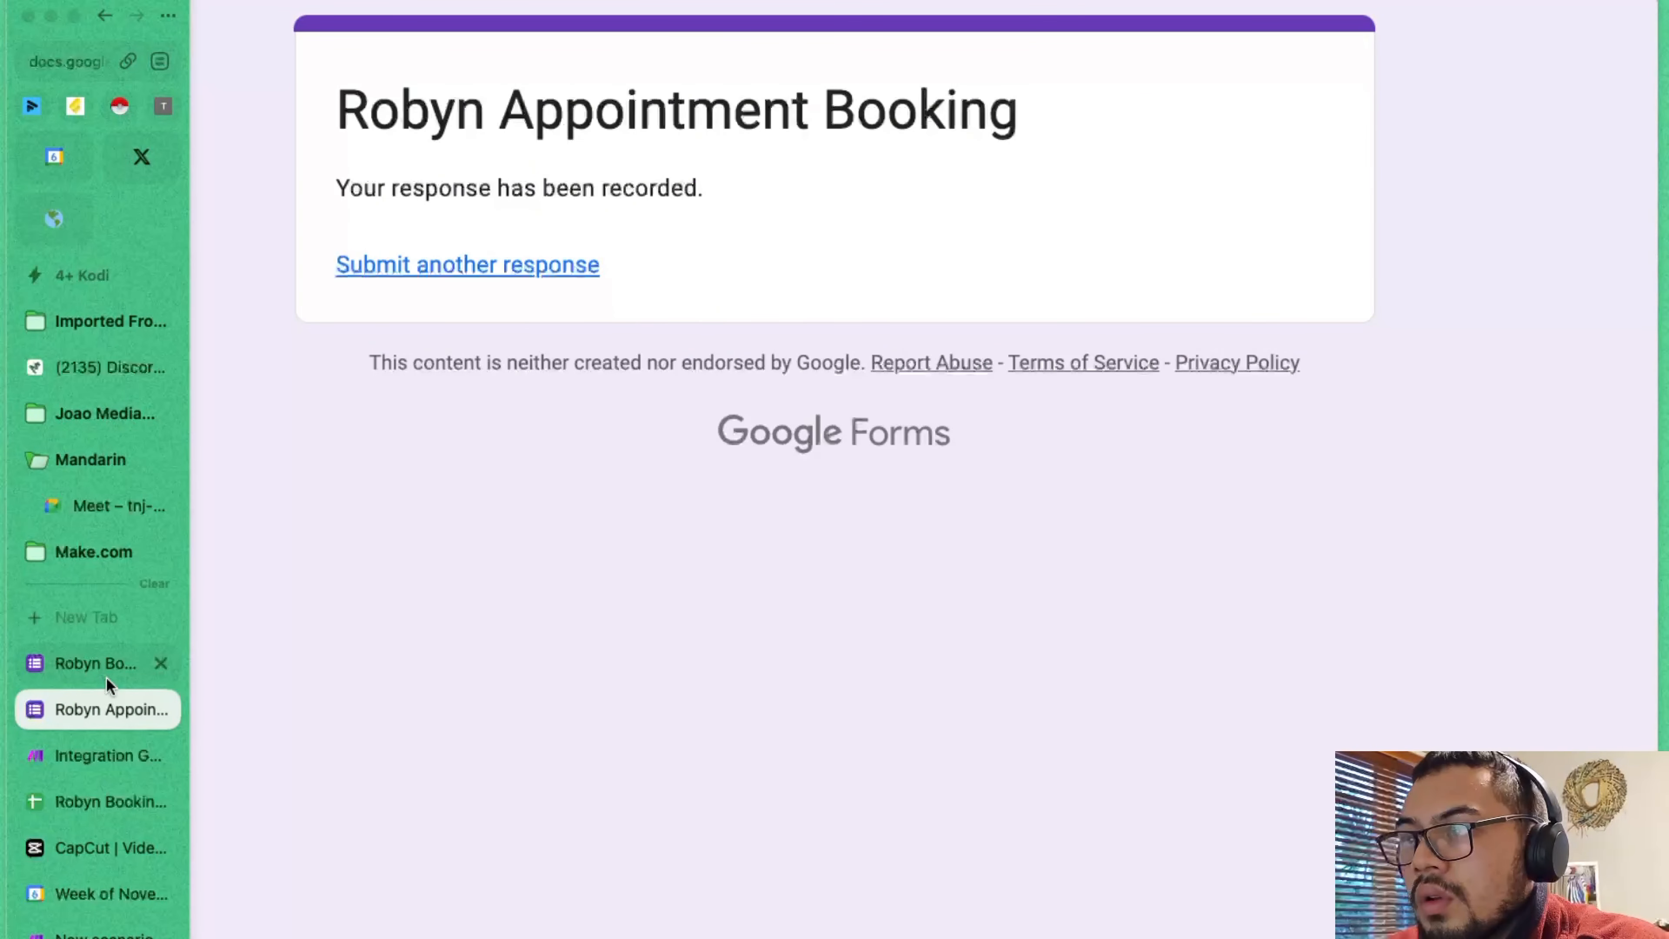
click(91, 681)
click(99, 756)
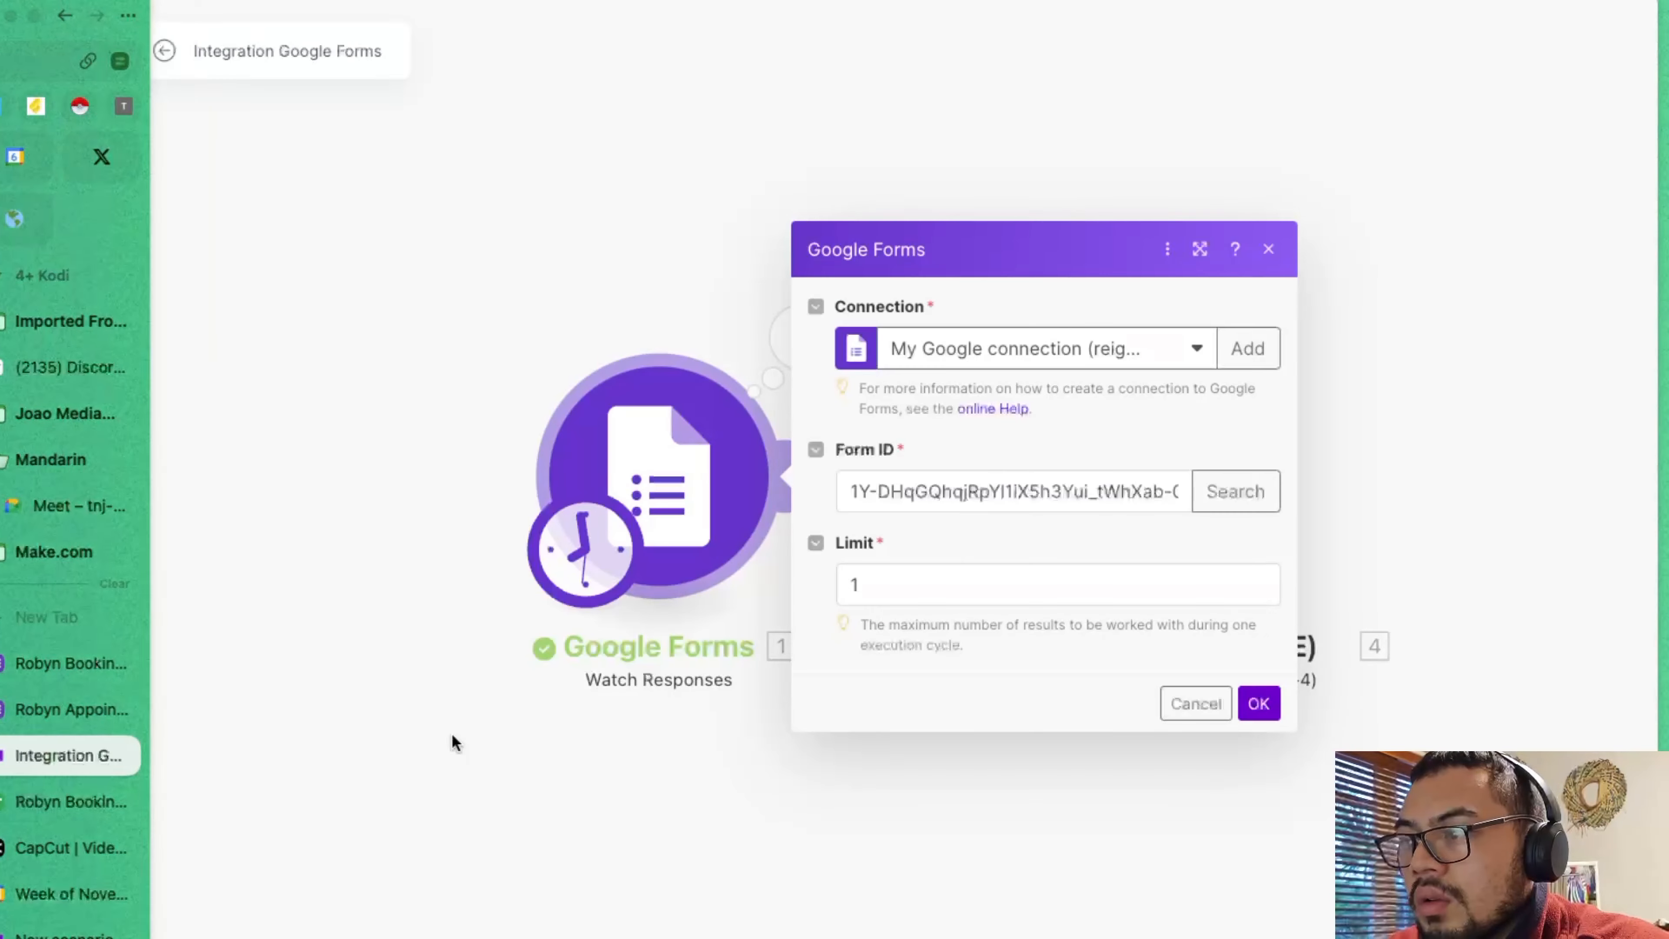
double_click(1044, 490)
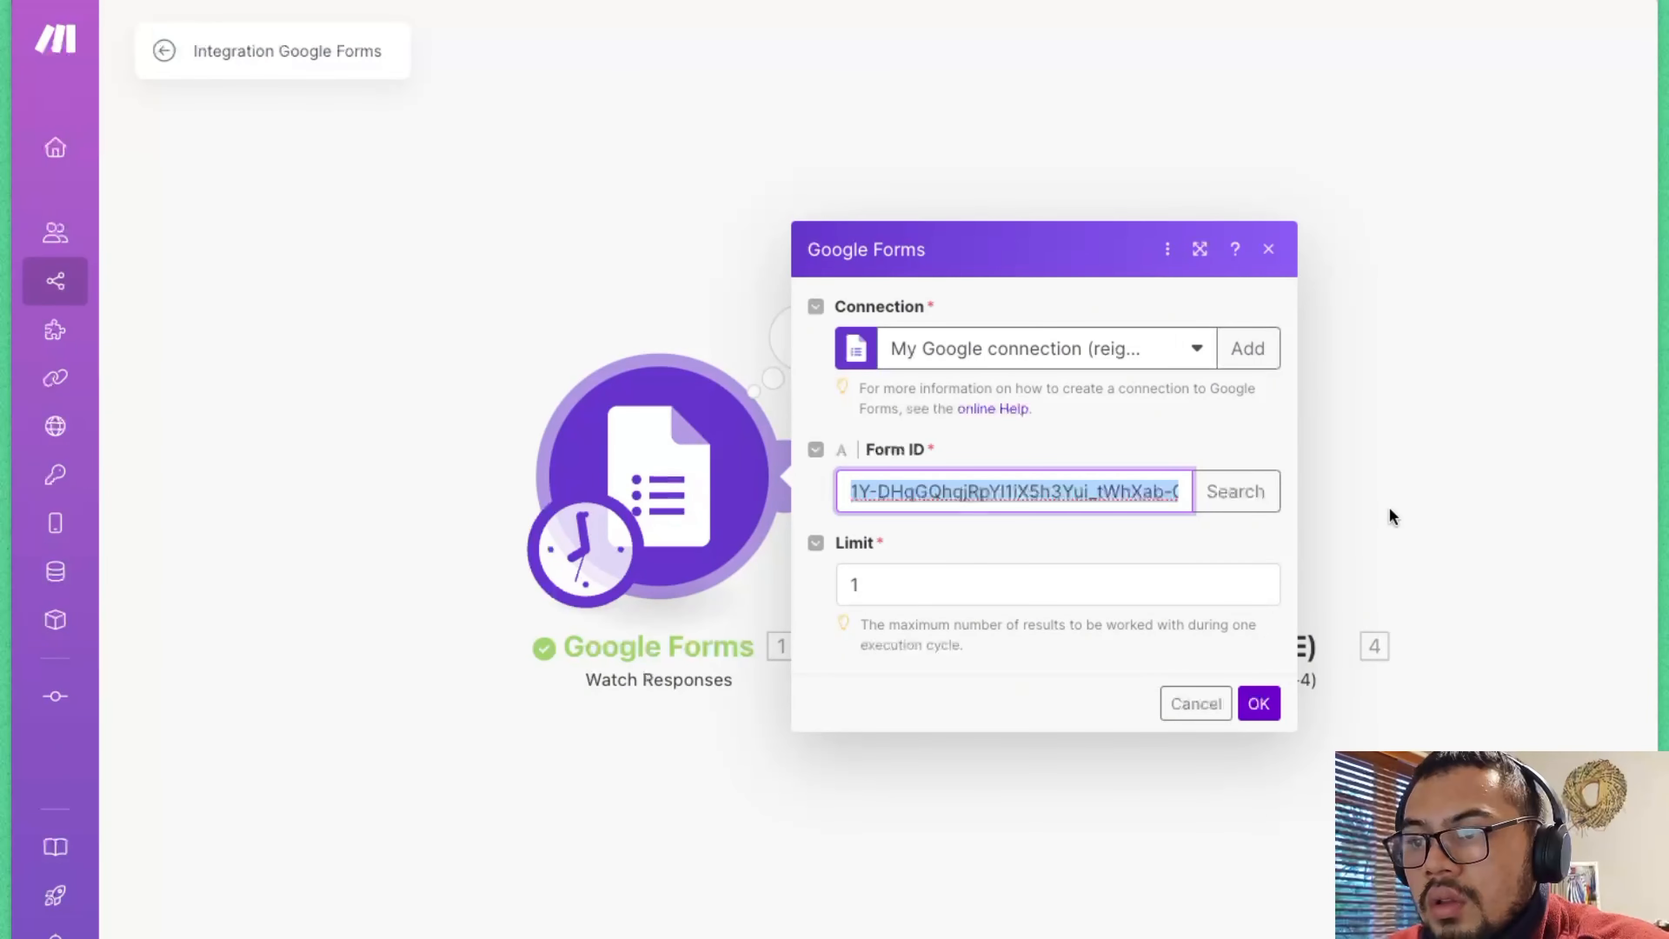
double_click(905, 585)
text(e)
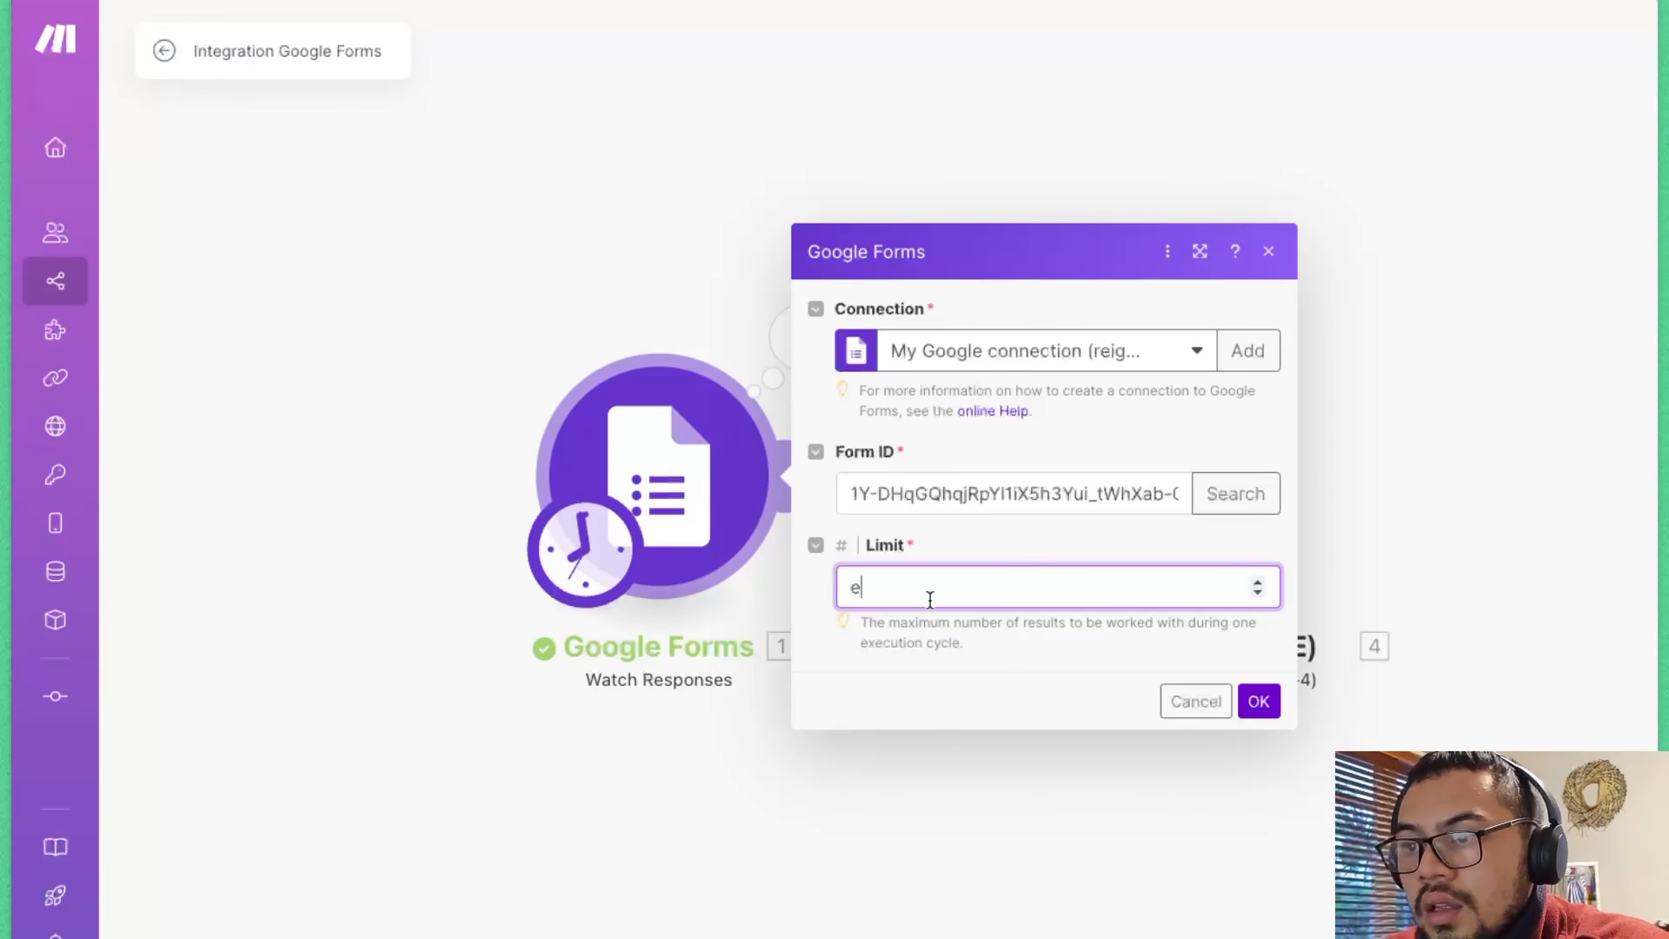
- Switch to the Robyn Booking System form editor and display the form's shareable link
click(78, 700)
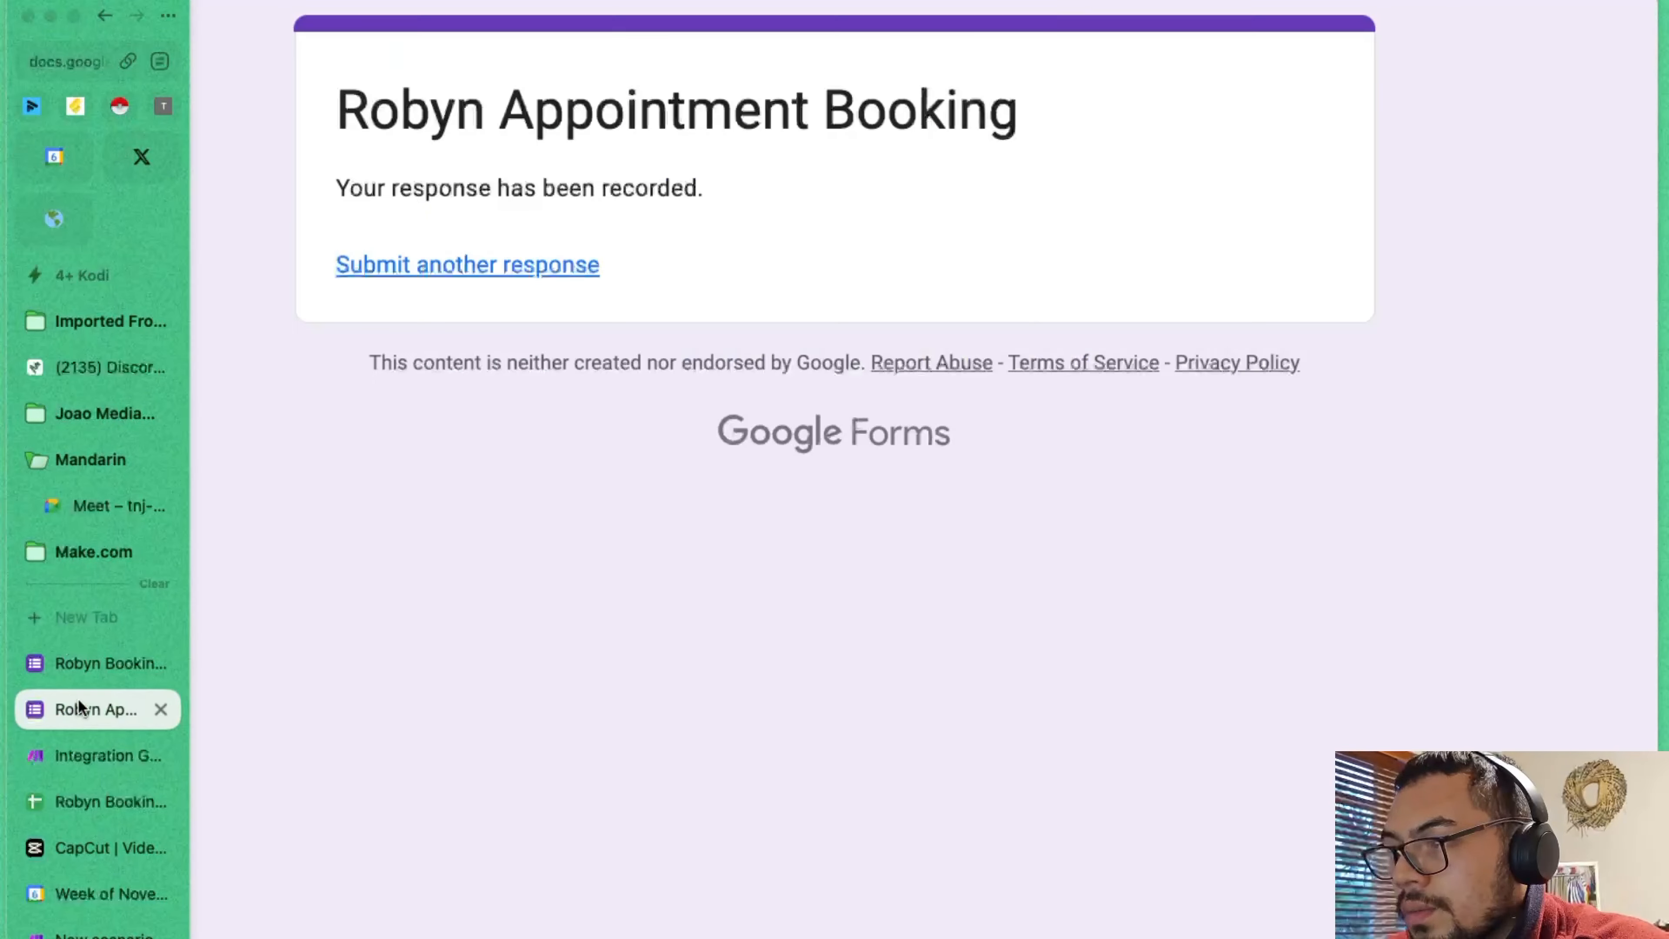
click(80, 663)
scroll(603, 362, up, 2)
click(1392, 45)
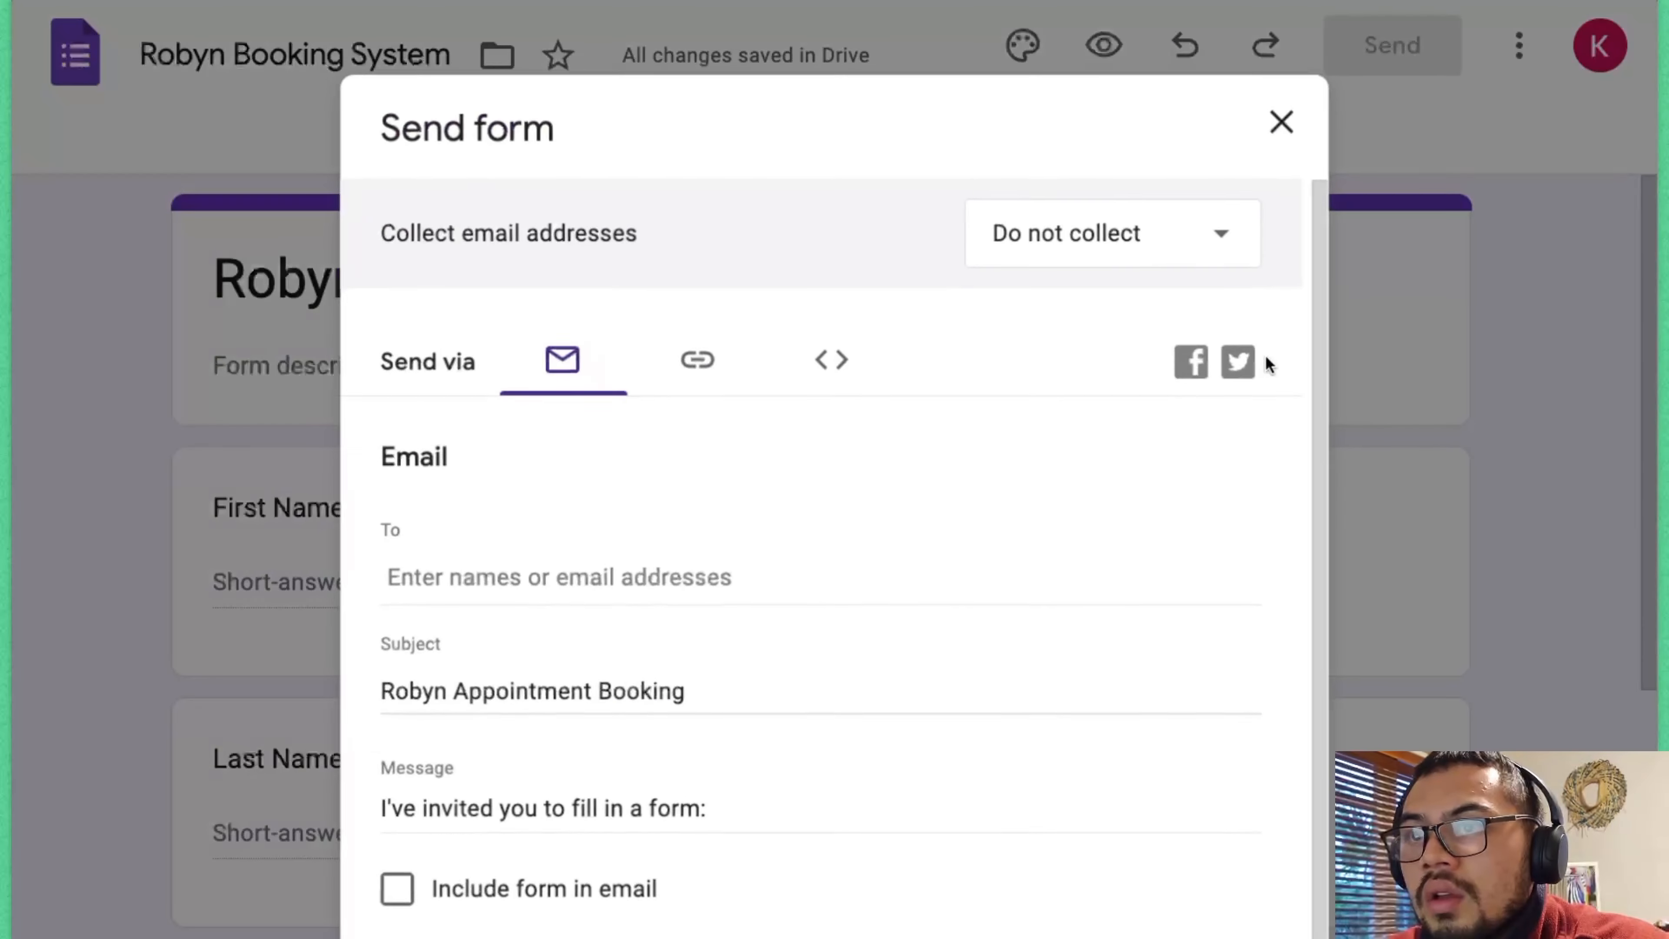
click(667, 383)
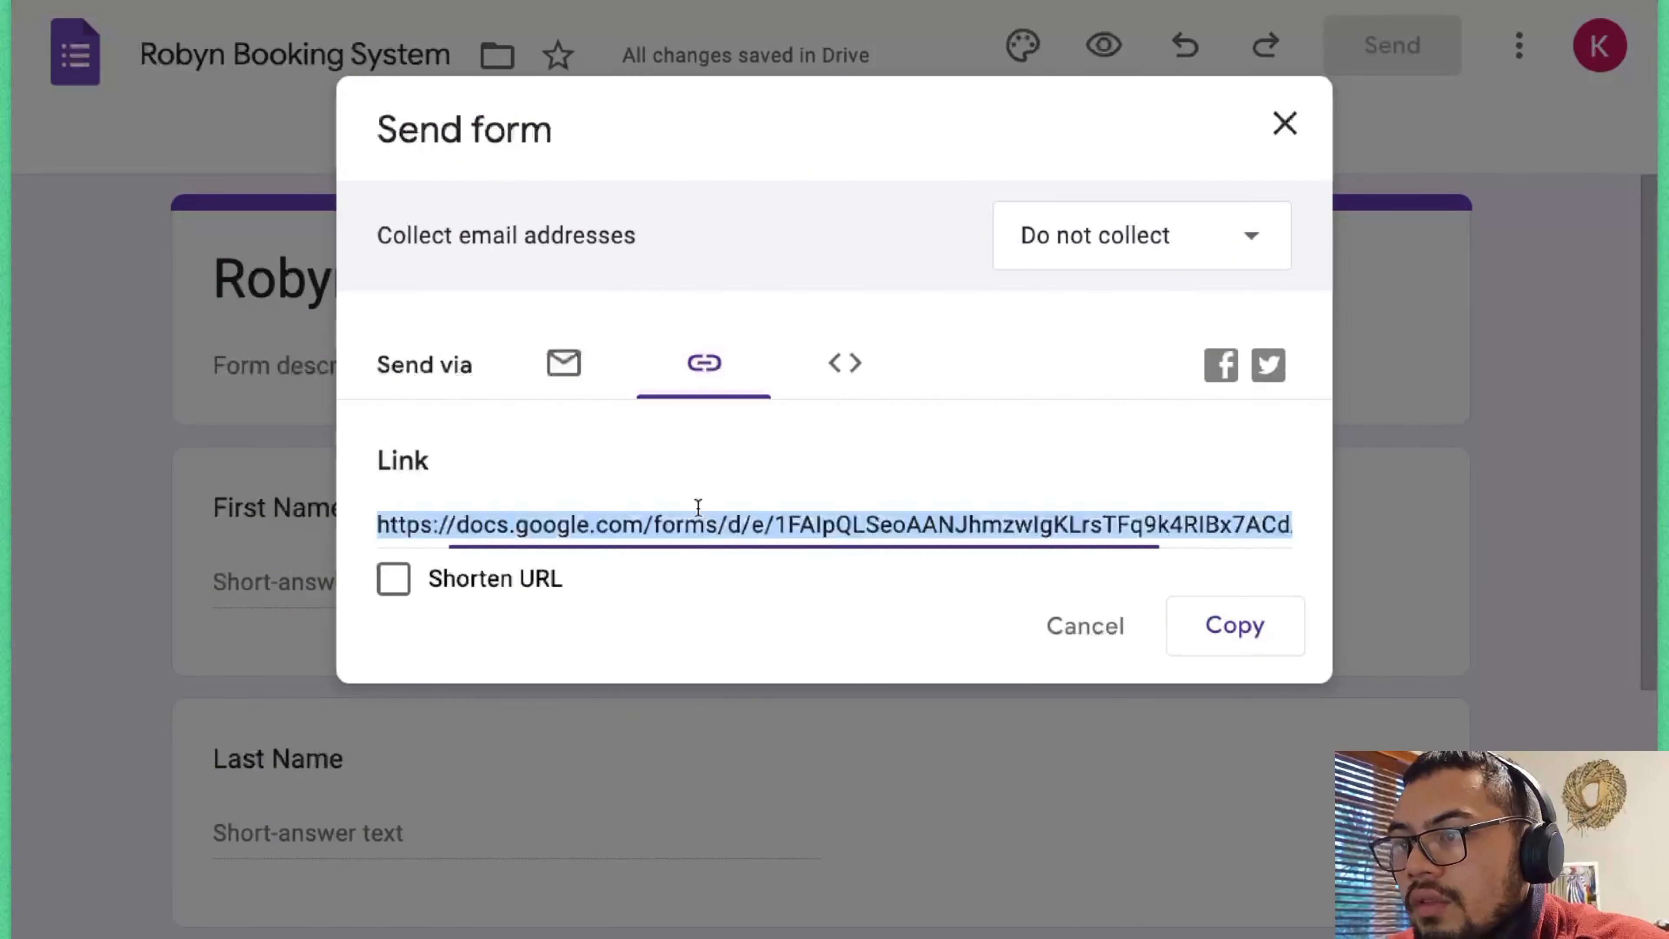
- Switch to Make, try to set the Google Forms module's Limit to .e19474 and clear the field
click(84, 708)
click(92, 755)
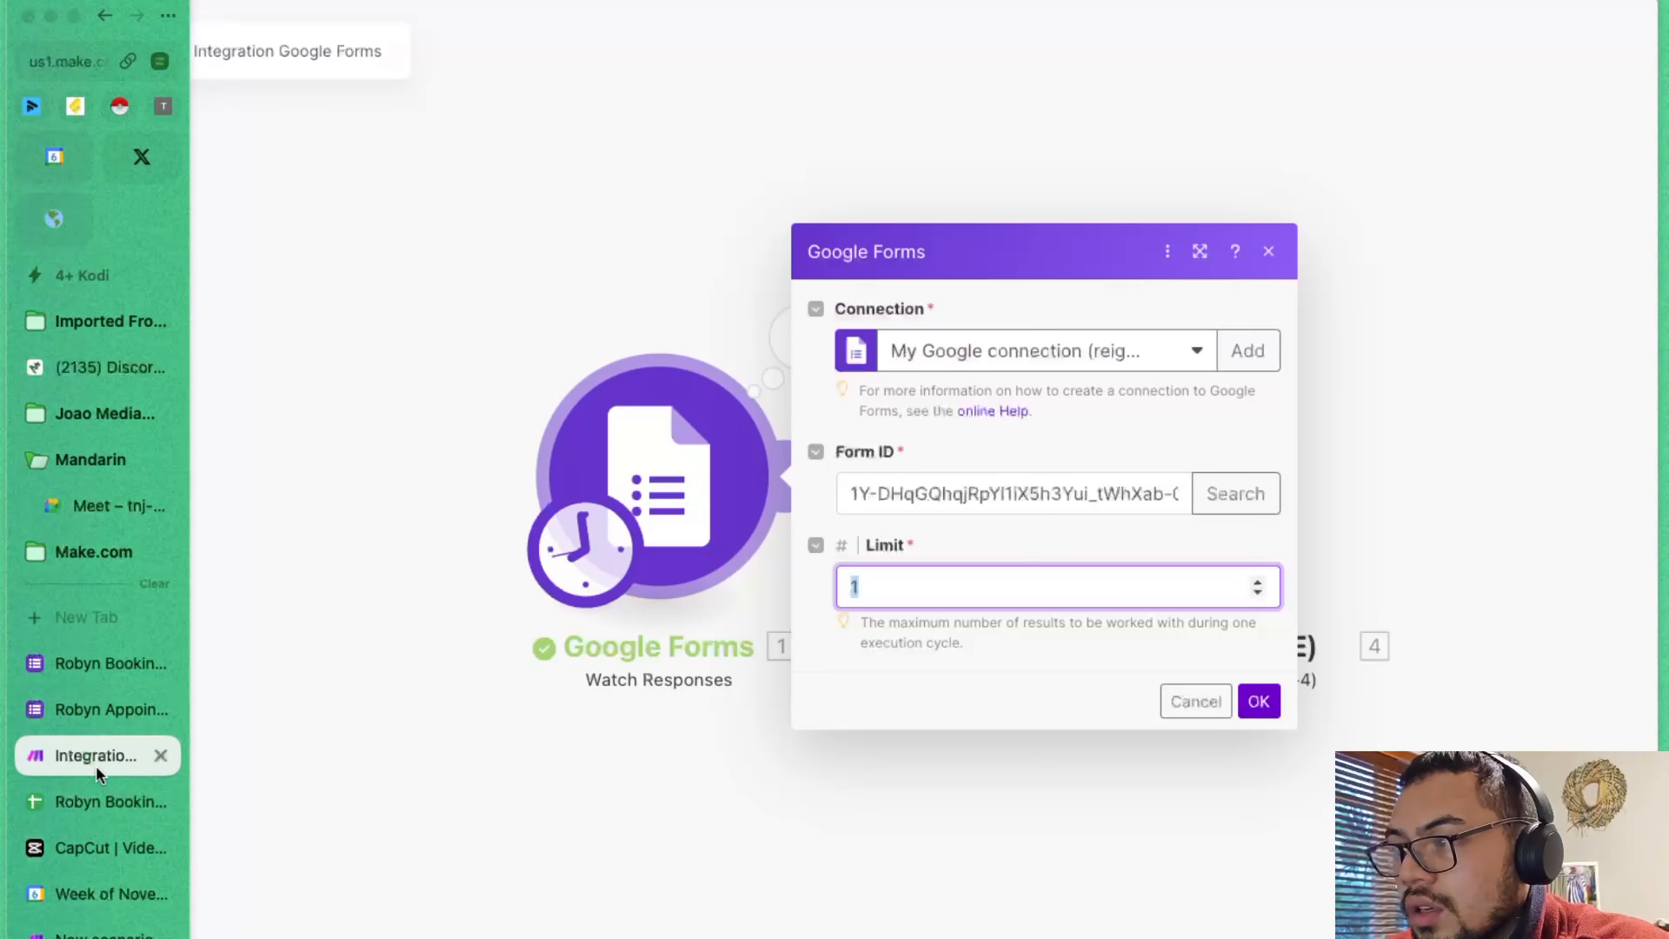
text(.e19474)
click(828, 585)
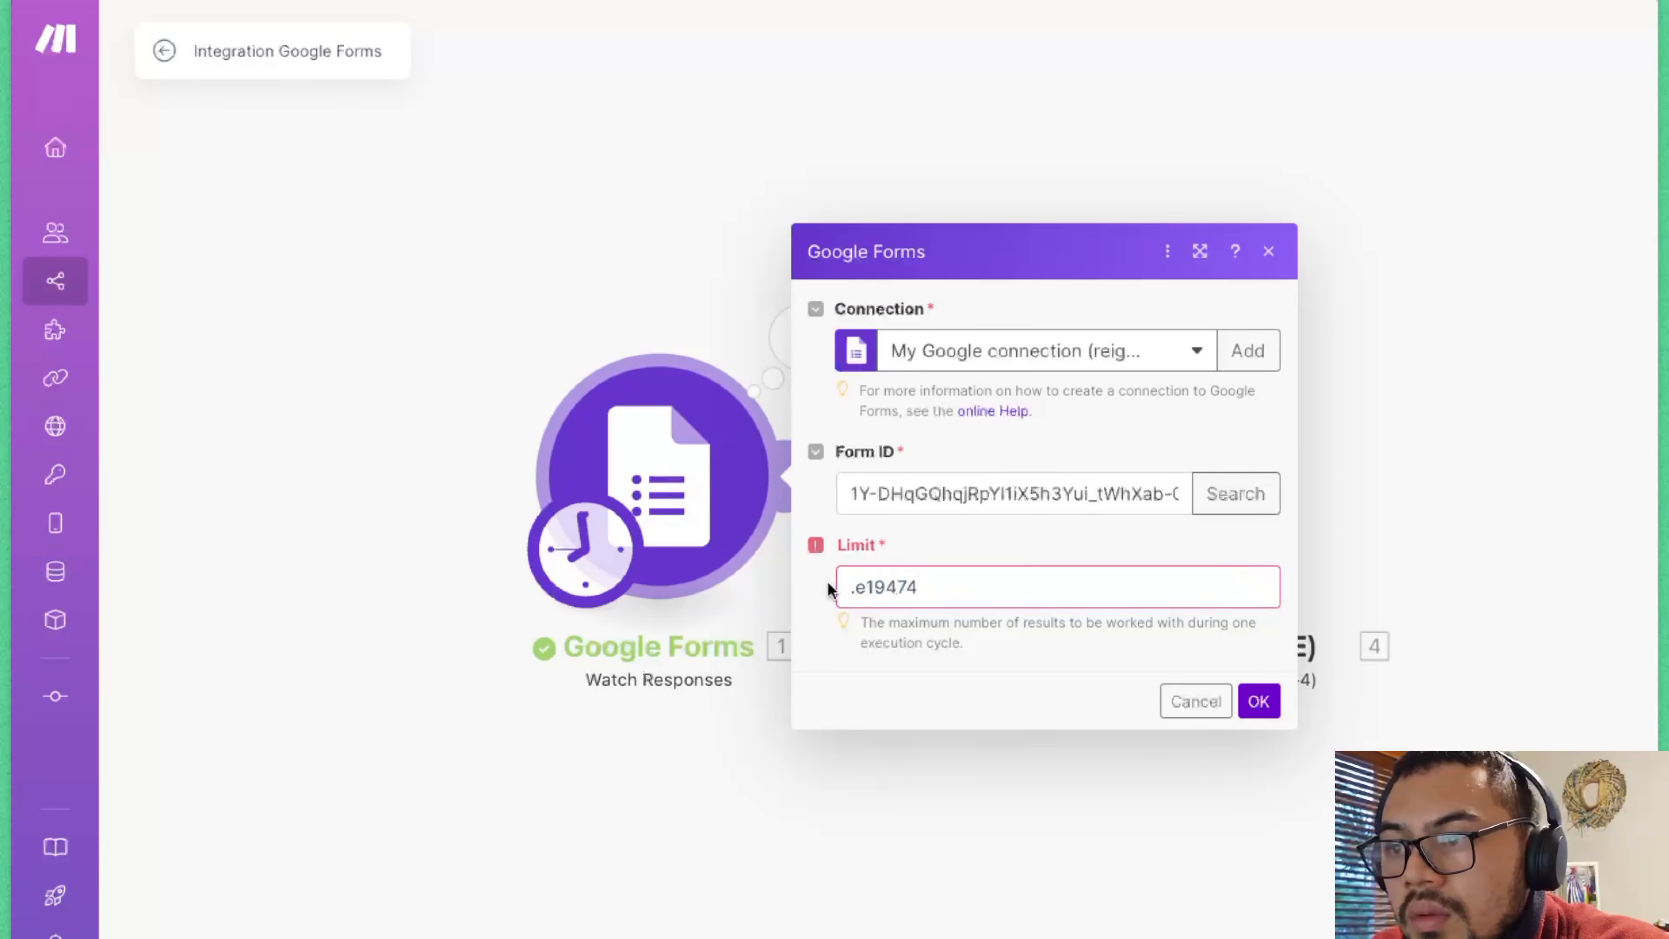
double_click(878, 586)
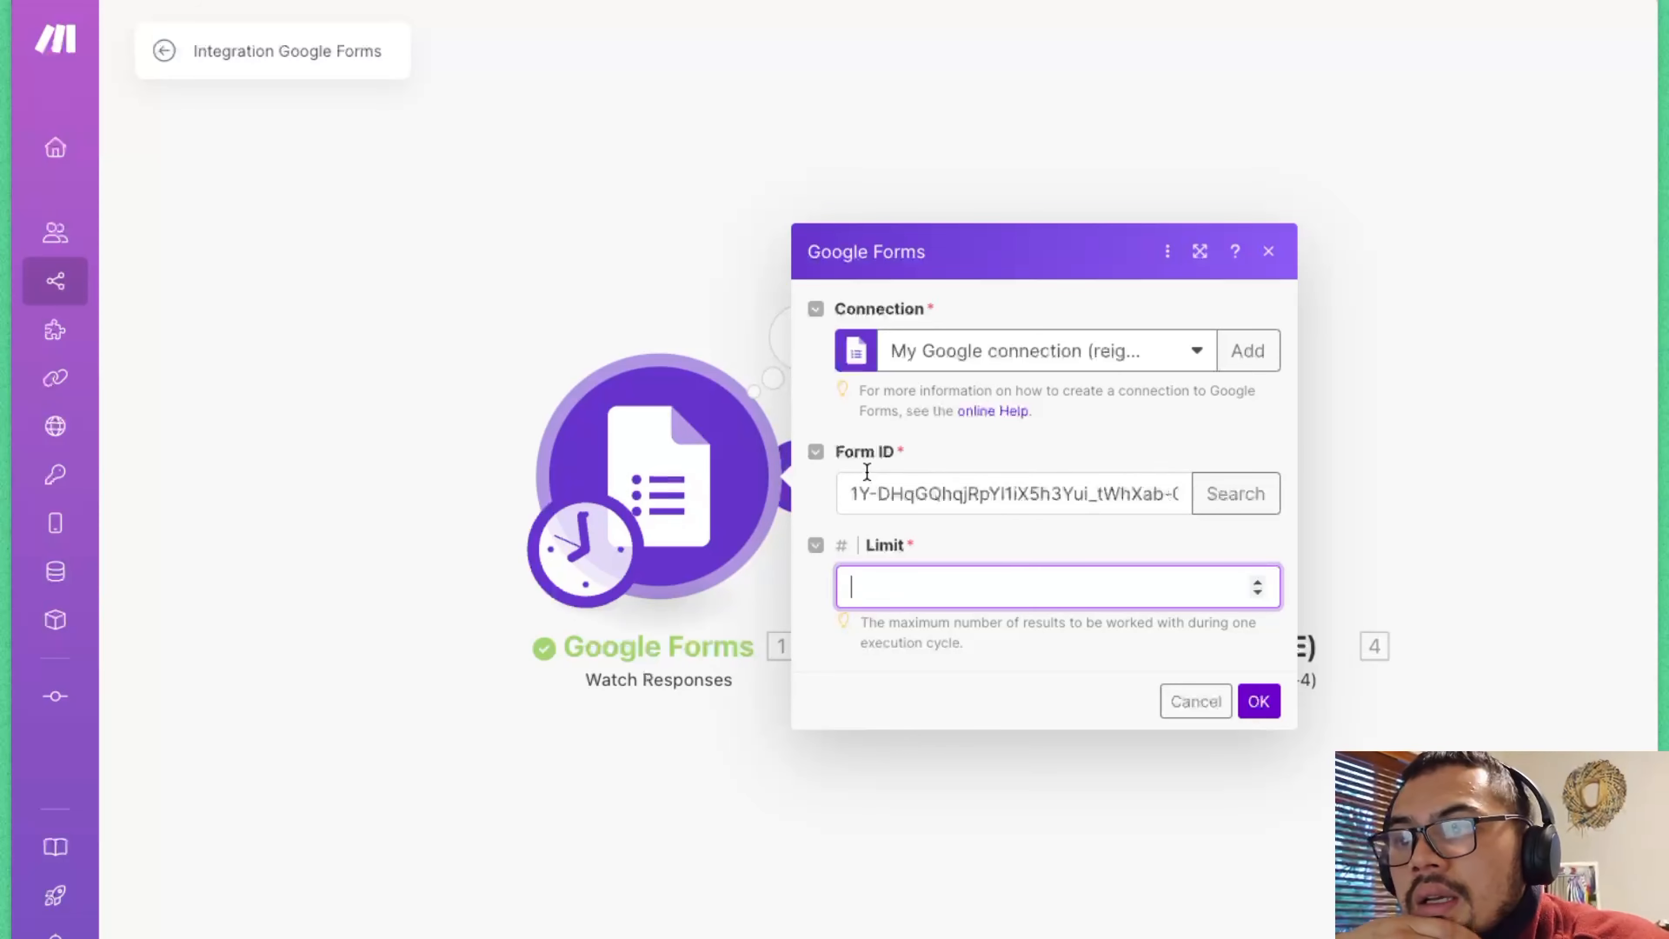
- Examine the complete Form ID in the Google Forms module's settings and select it
click(820, 461)
triple_click(999, 485)
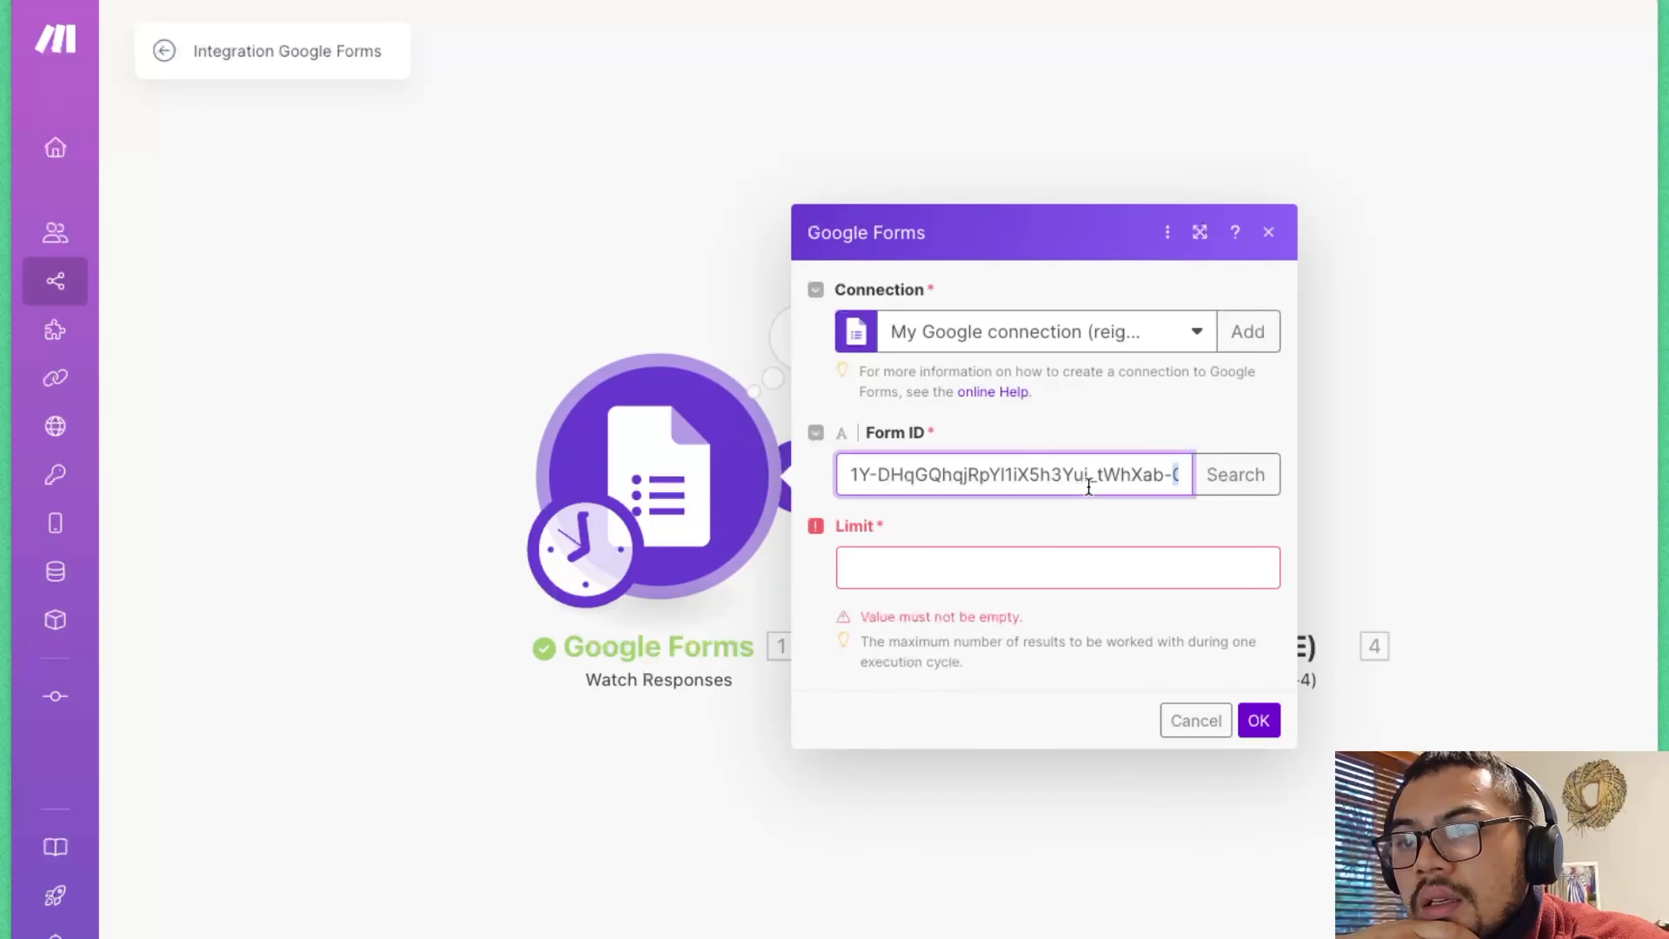
click(858, 490)
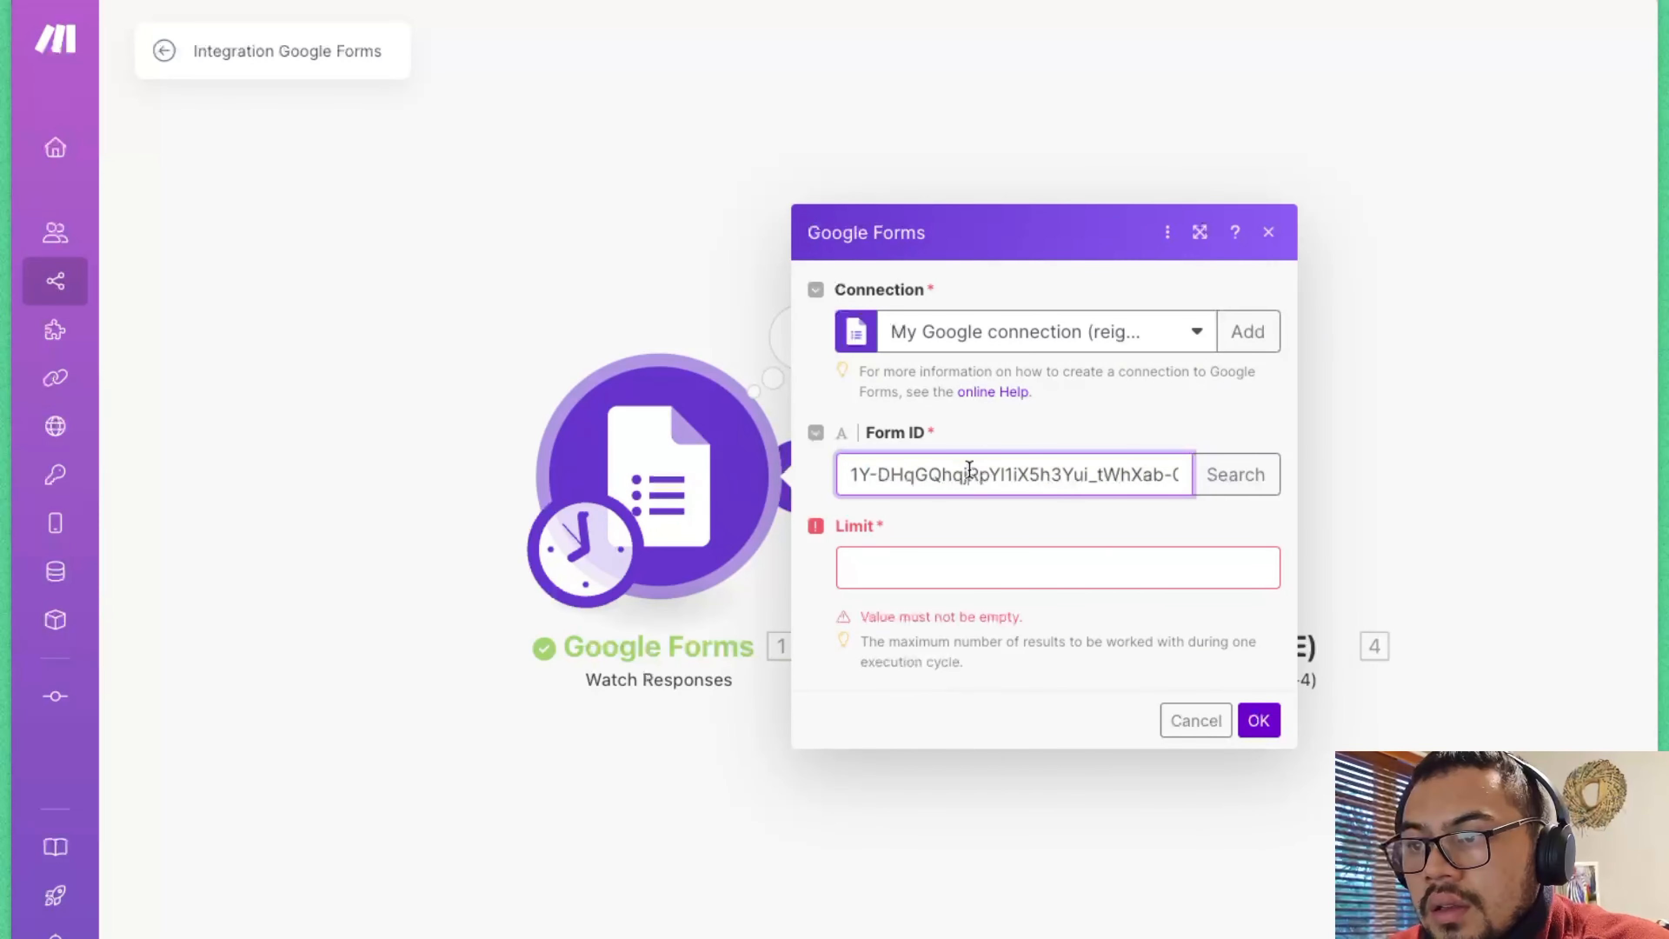
triple_click(848, 478)
drag(1169, 475, 595, 493)
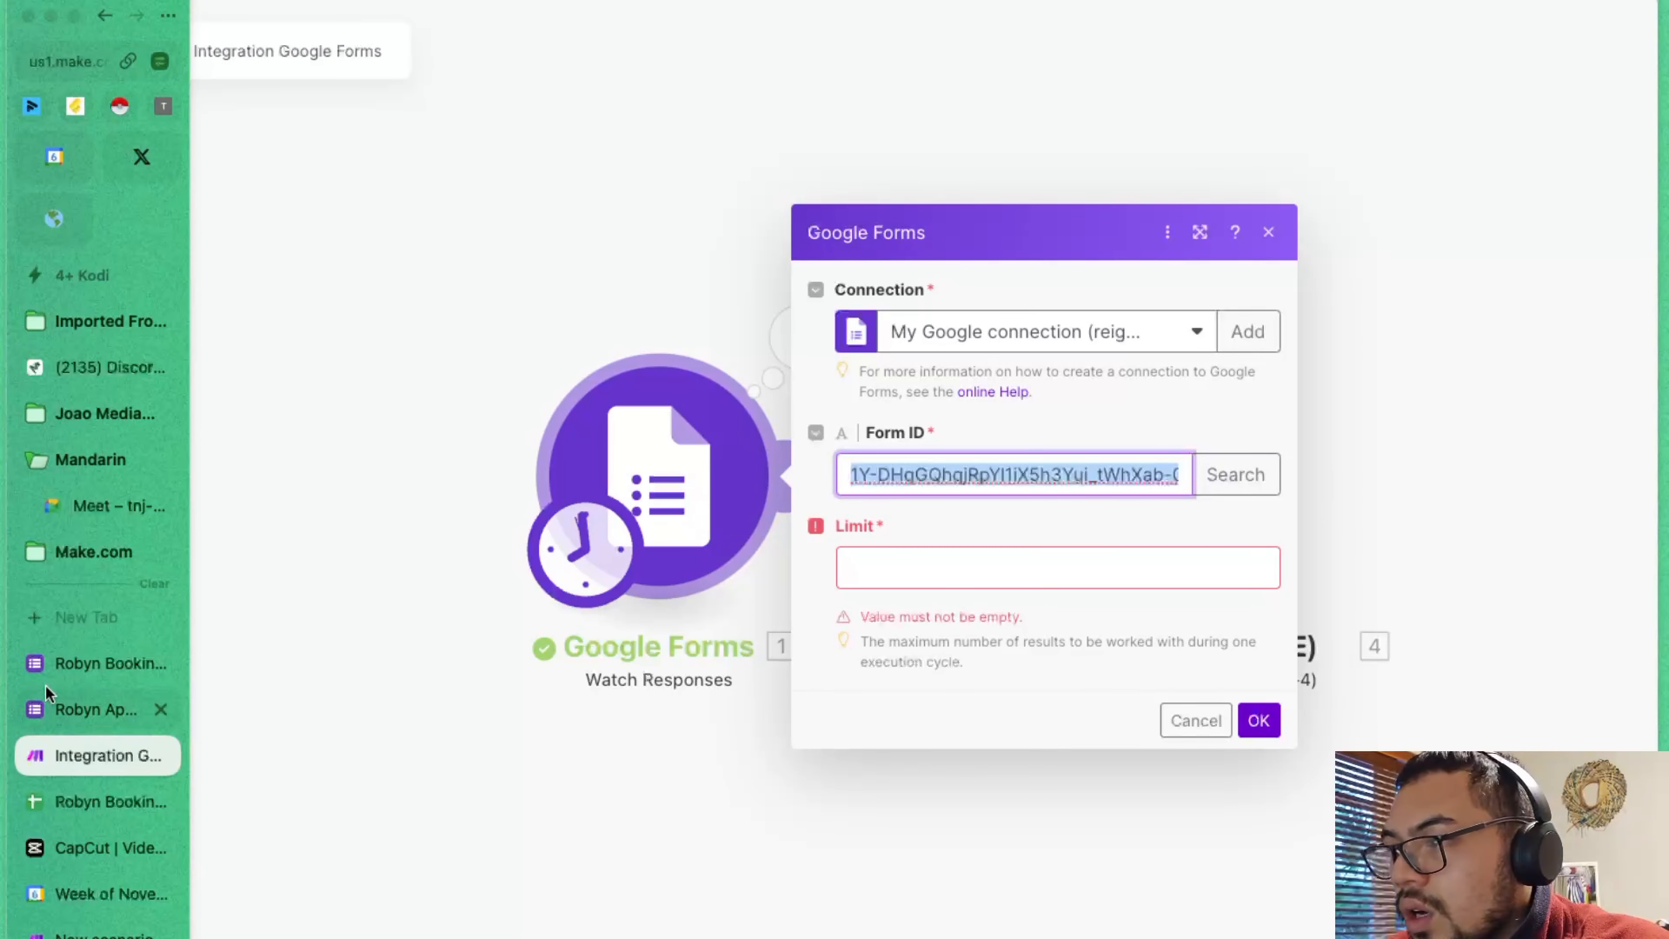
- Switch to the Robyn Booking System form, examine the identifier in its shareable link and close the Send form dialog
click(60, 705)
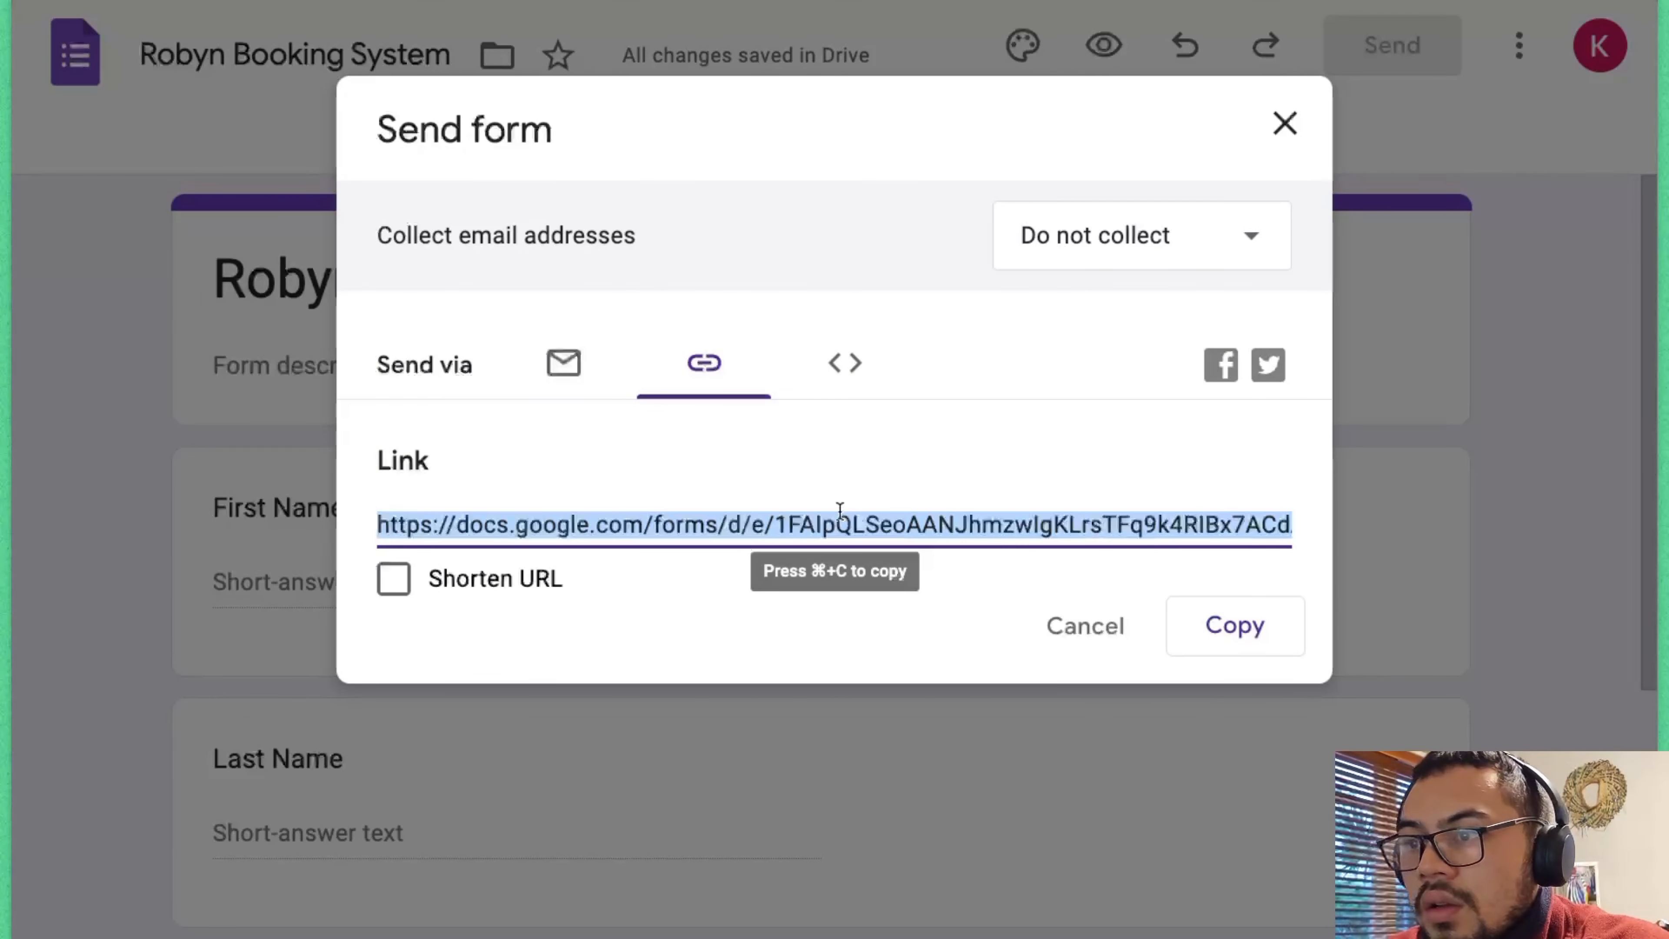
mouse_move(8, 702)
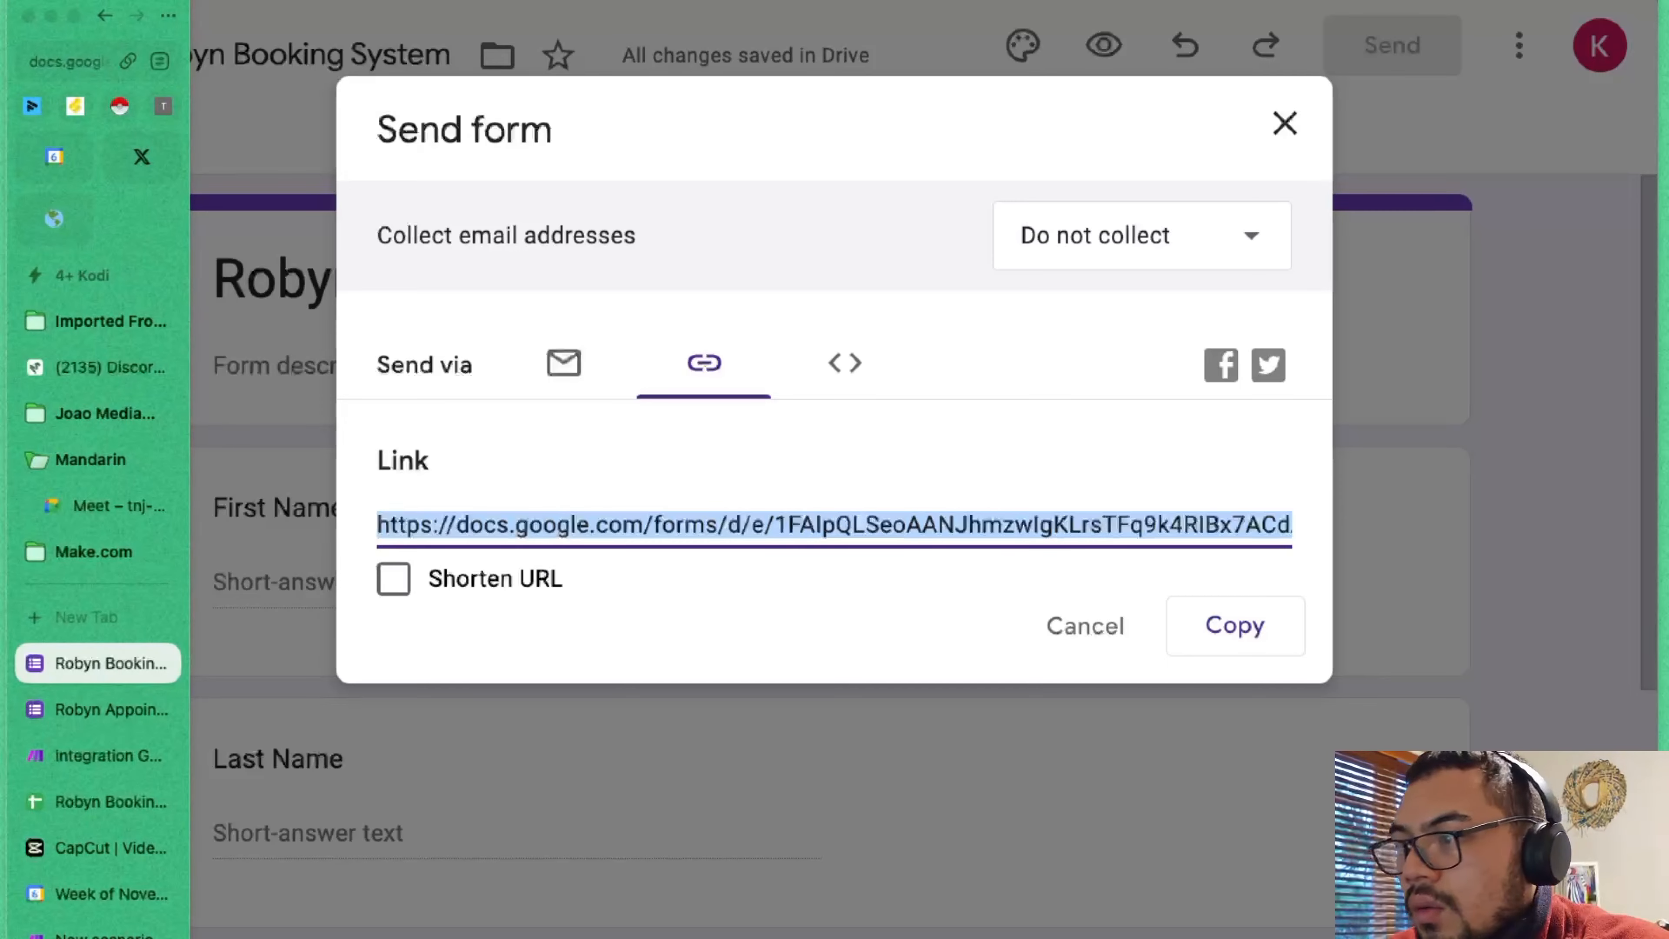
click(99, 709)
click(113, 664)
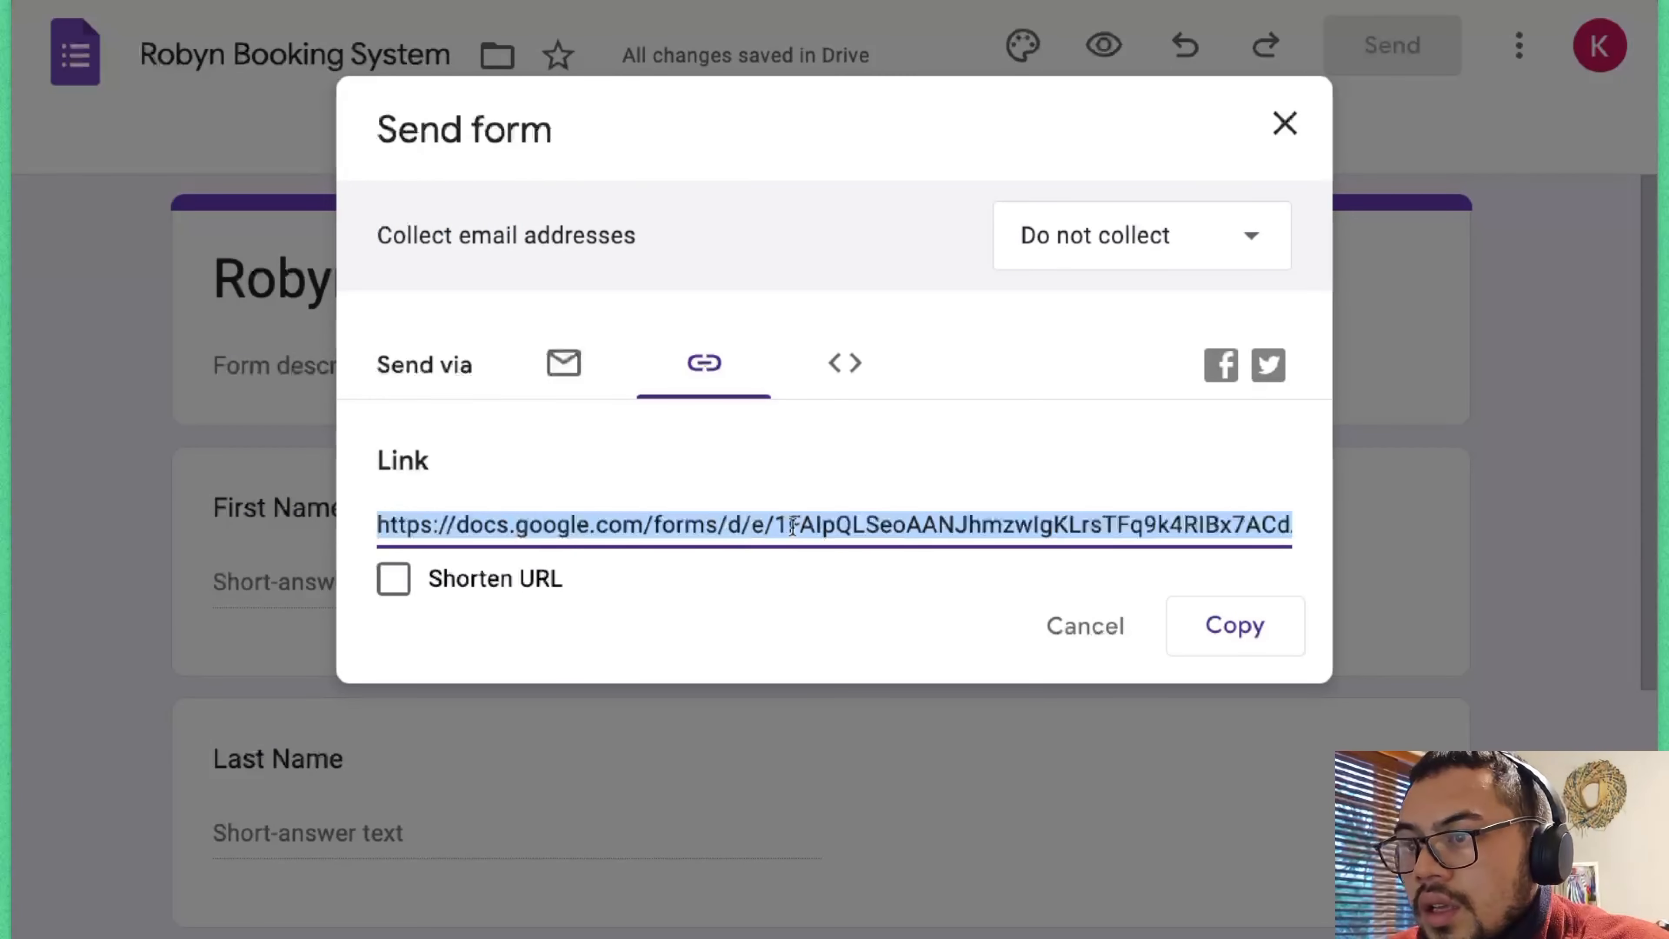
click(848, 635)
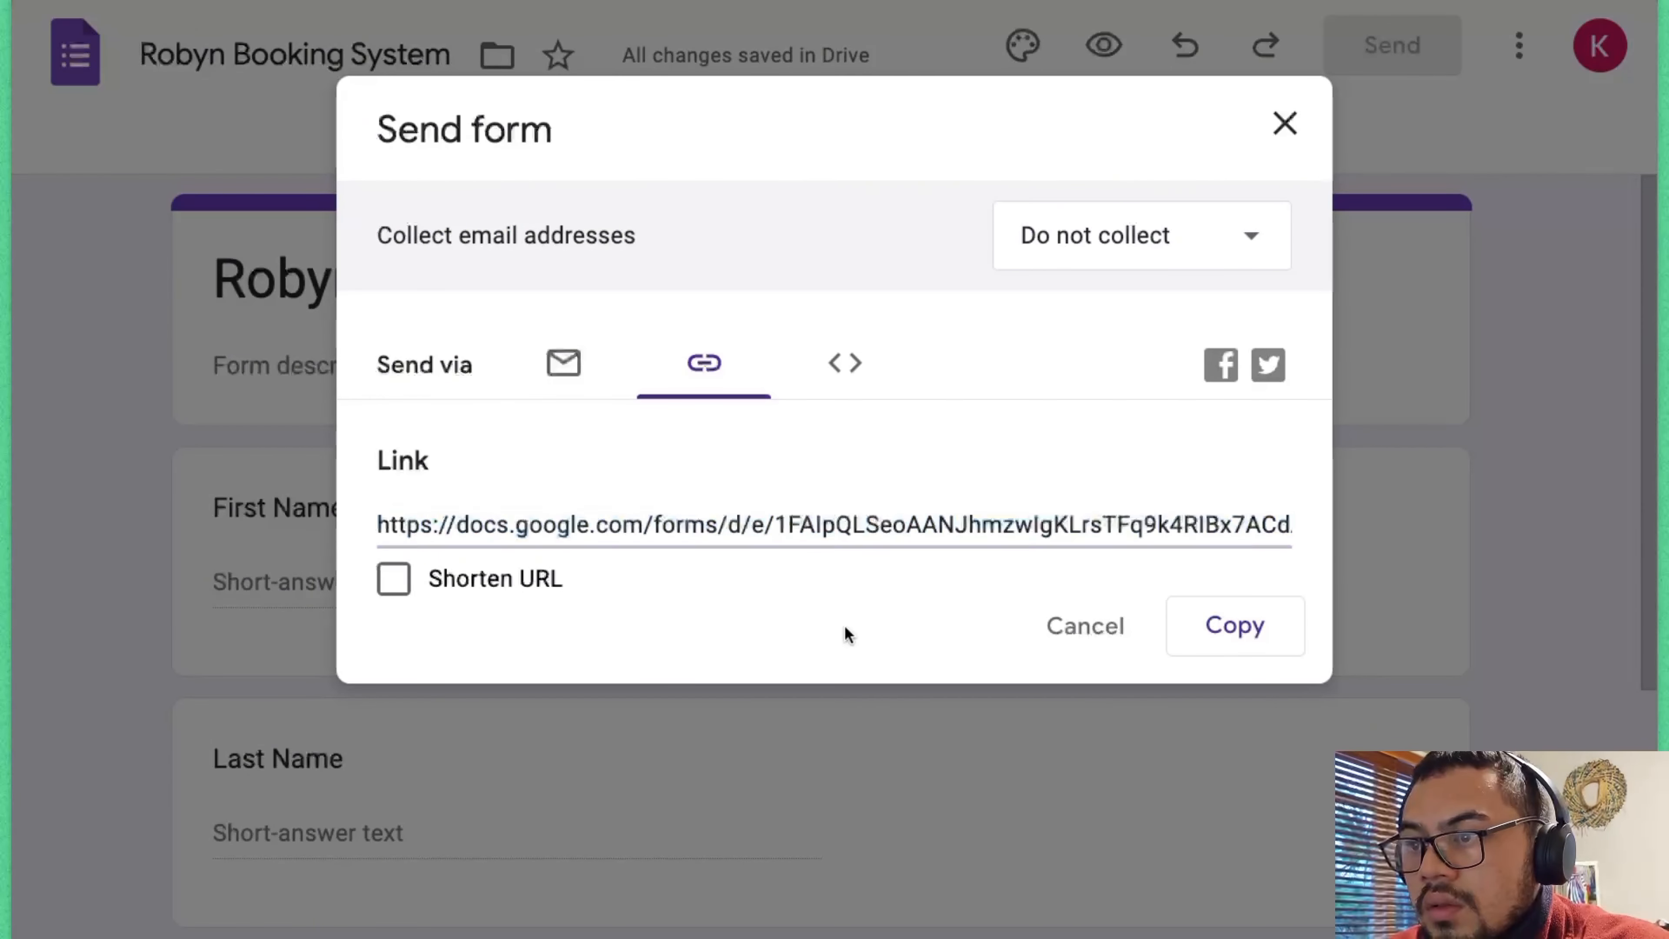
click(775, 524)
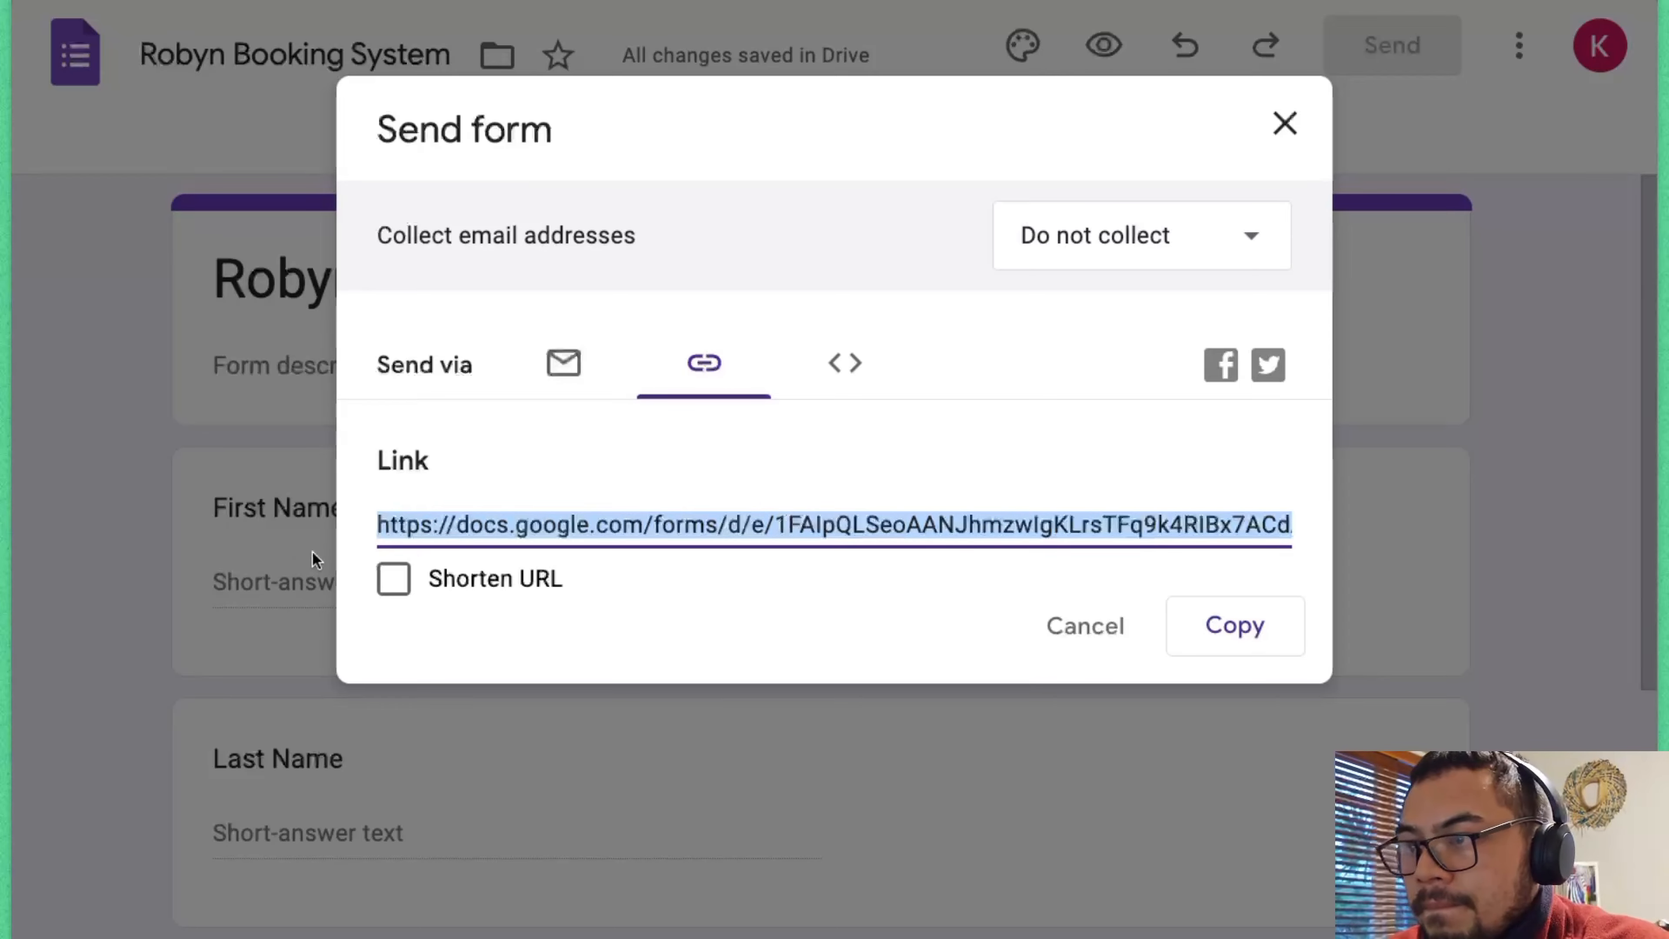
key(super+Tab)
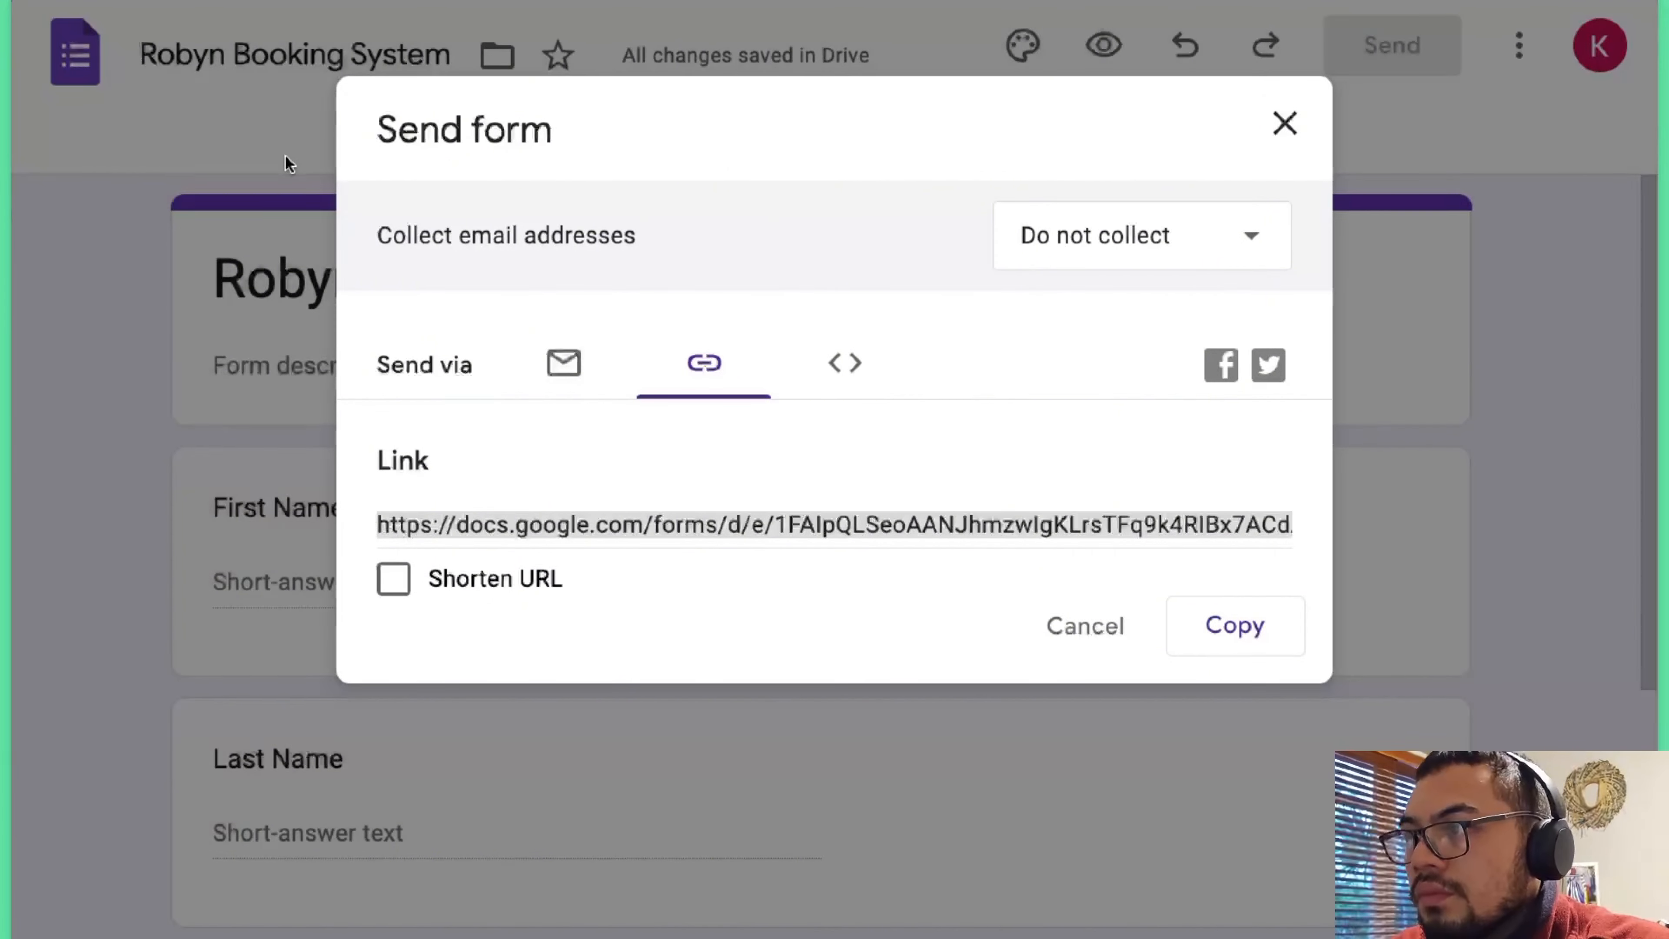
click(199, 219)
click(1285, 123)
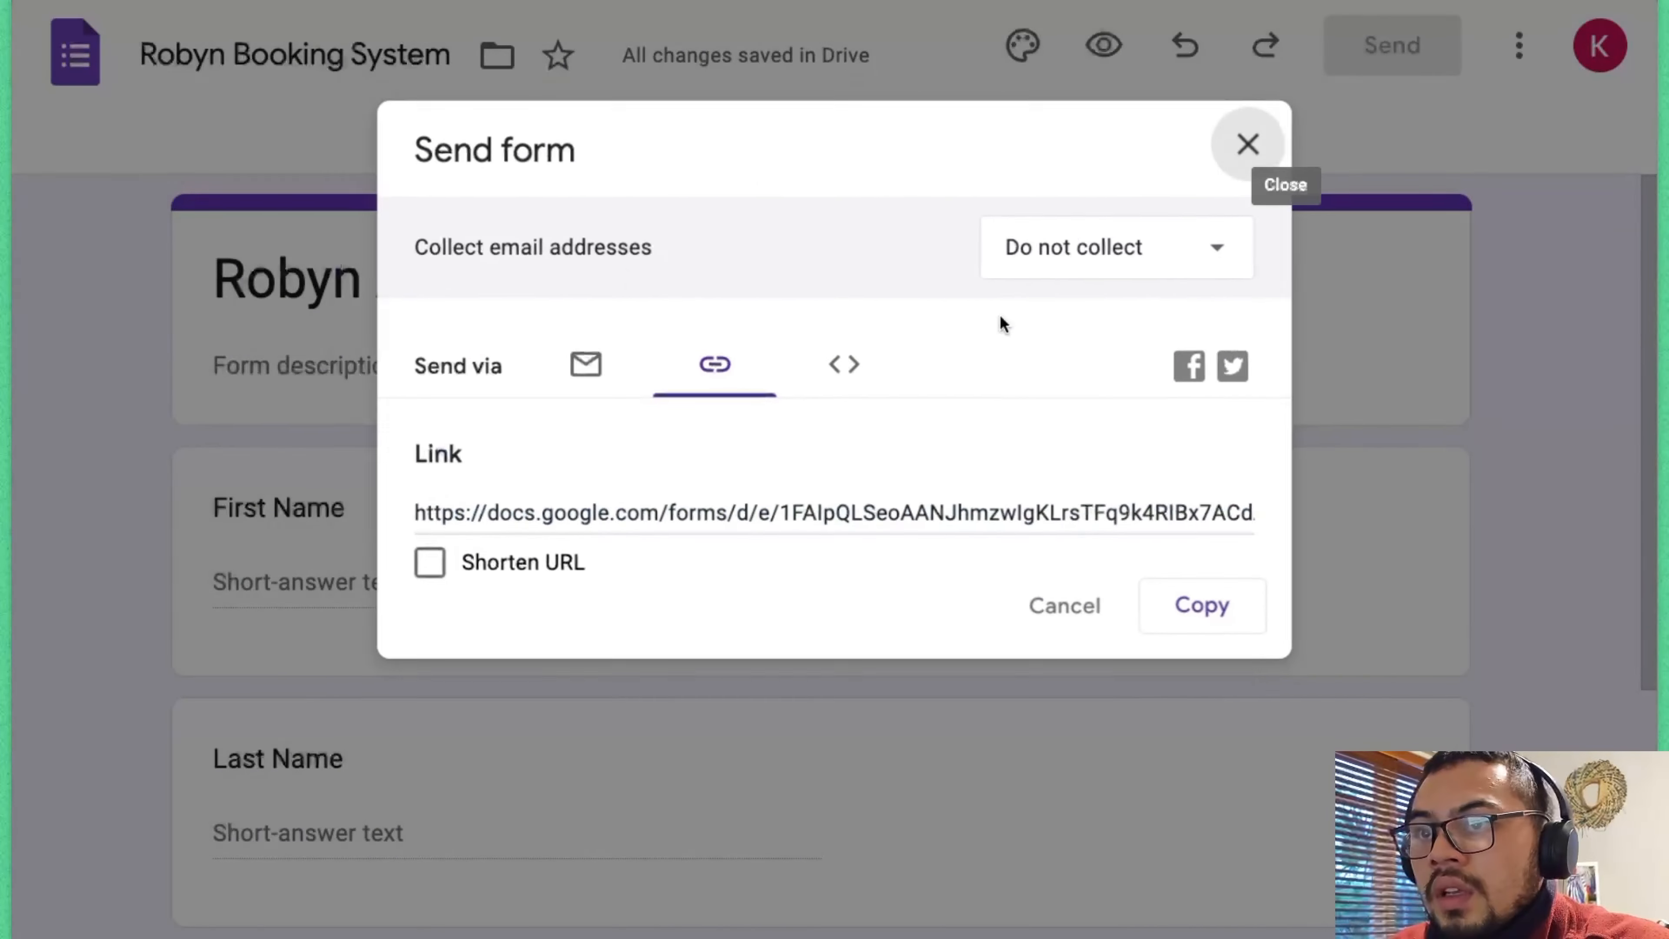
- Paste the form's shareable link into a new address entry, copy the form identifier from it and dismiss the entry
key(super+t)
text(https://docs.google.com/forms/d/e/1FAIpQLSeoAANJhmzwlgKLrsTFq9k4RIBx7ACdAY-d_ysXOtpK4sRGHQ/viewform?usp=sf_link)
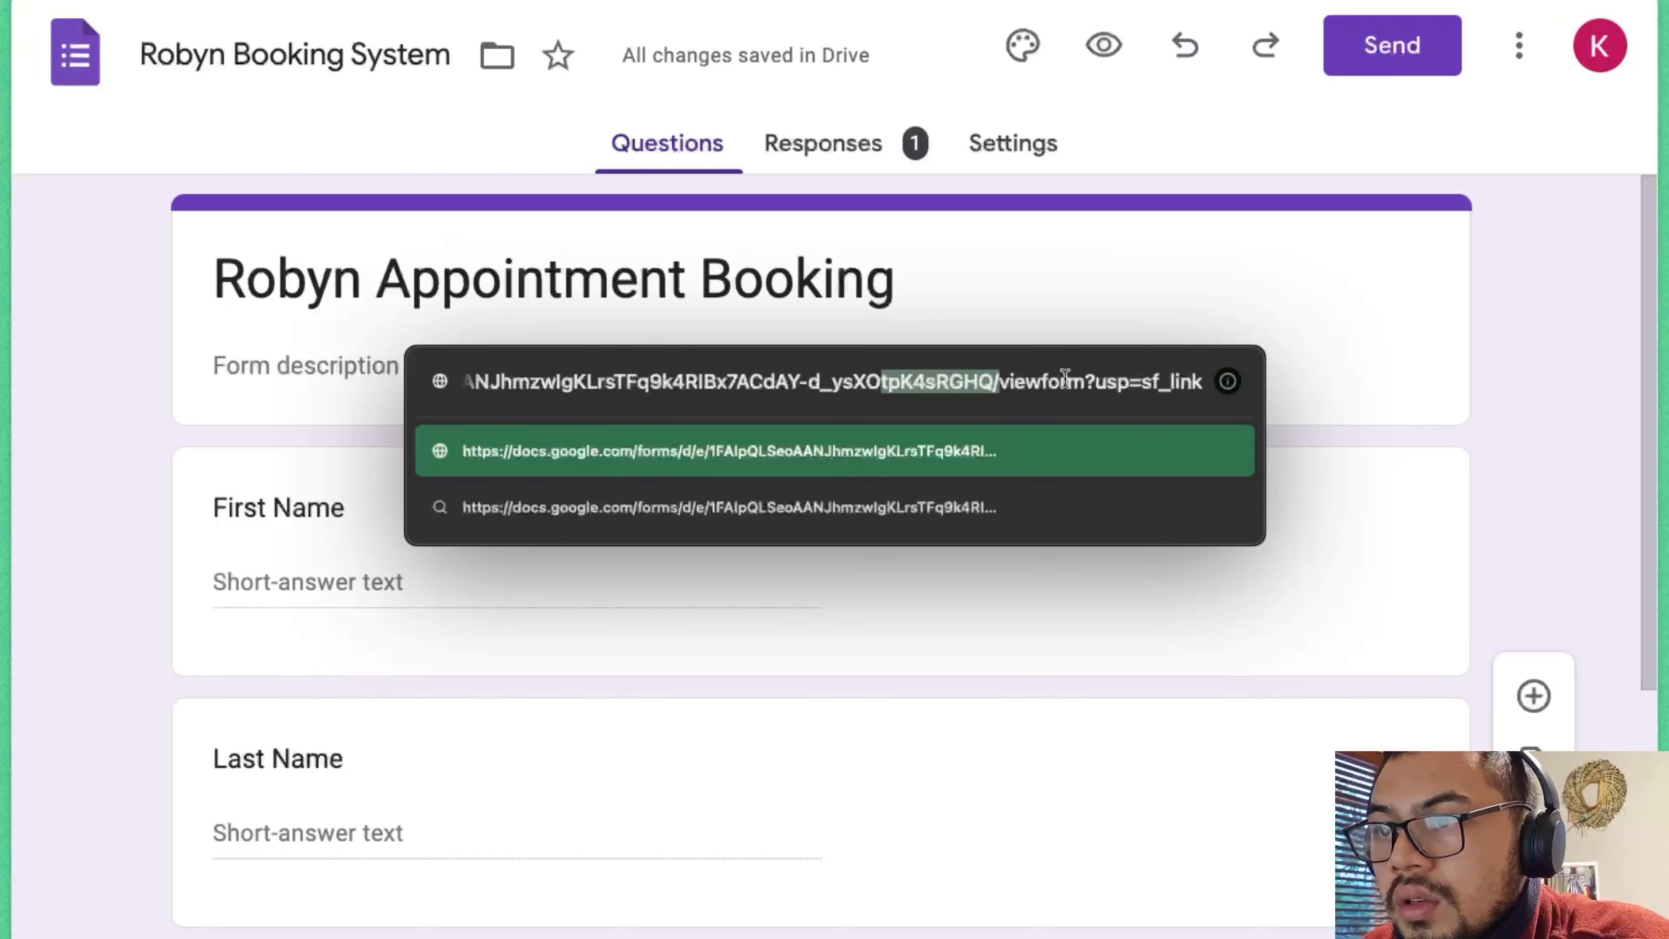
drag(989, 381, 576, 392)
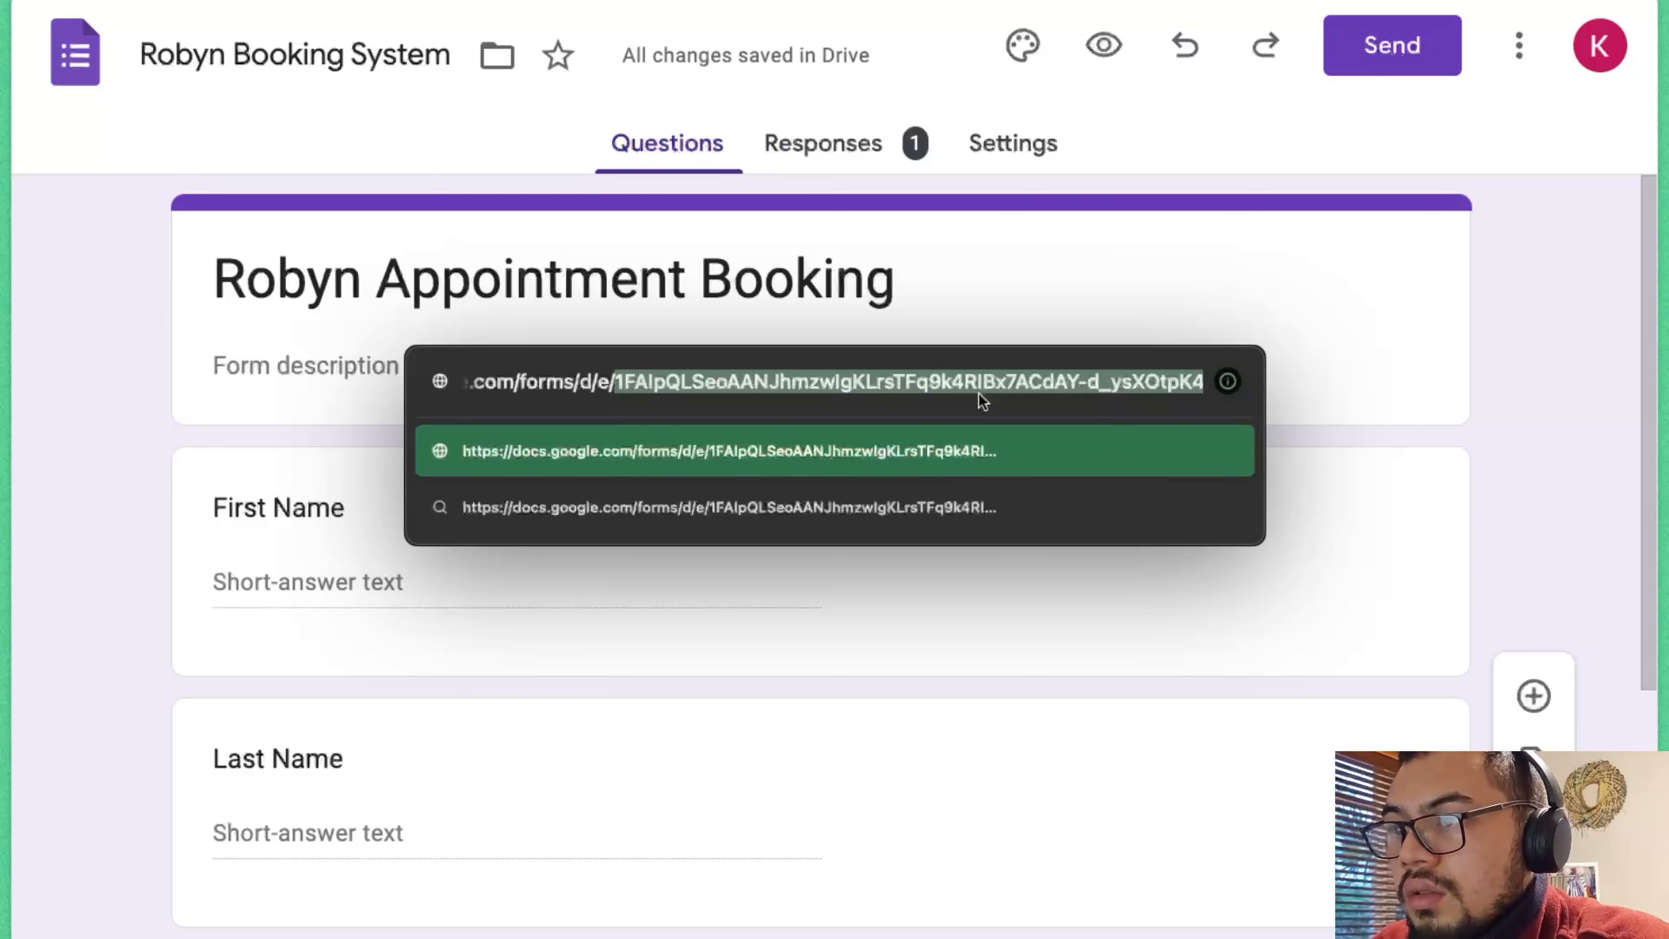
key(Escape)
- Switch to Make, enter the copied identifier as the Google Forms module's Form ID, set Limit to 1 and save
mouse_move(77, 661)
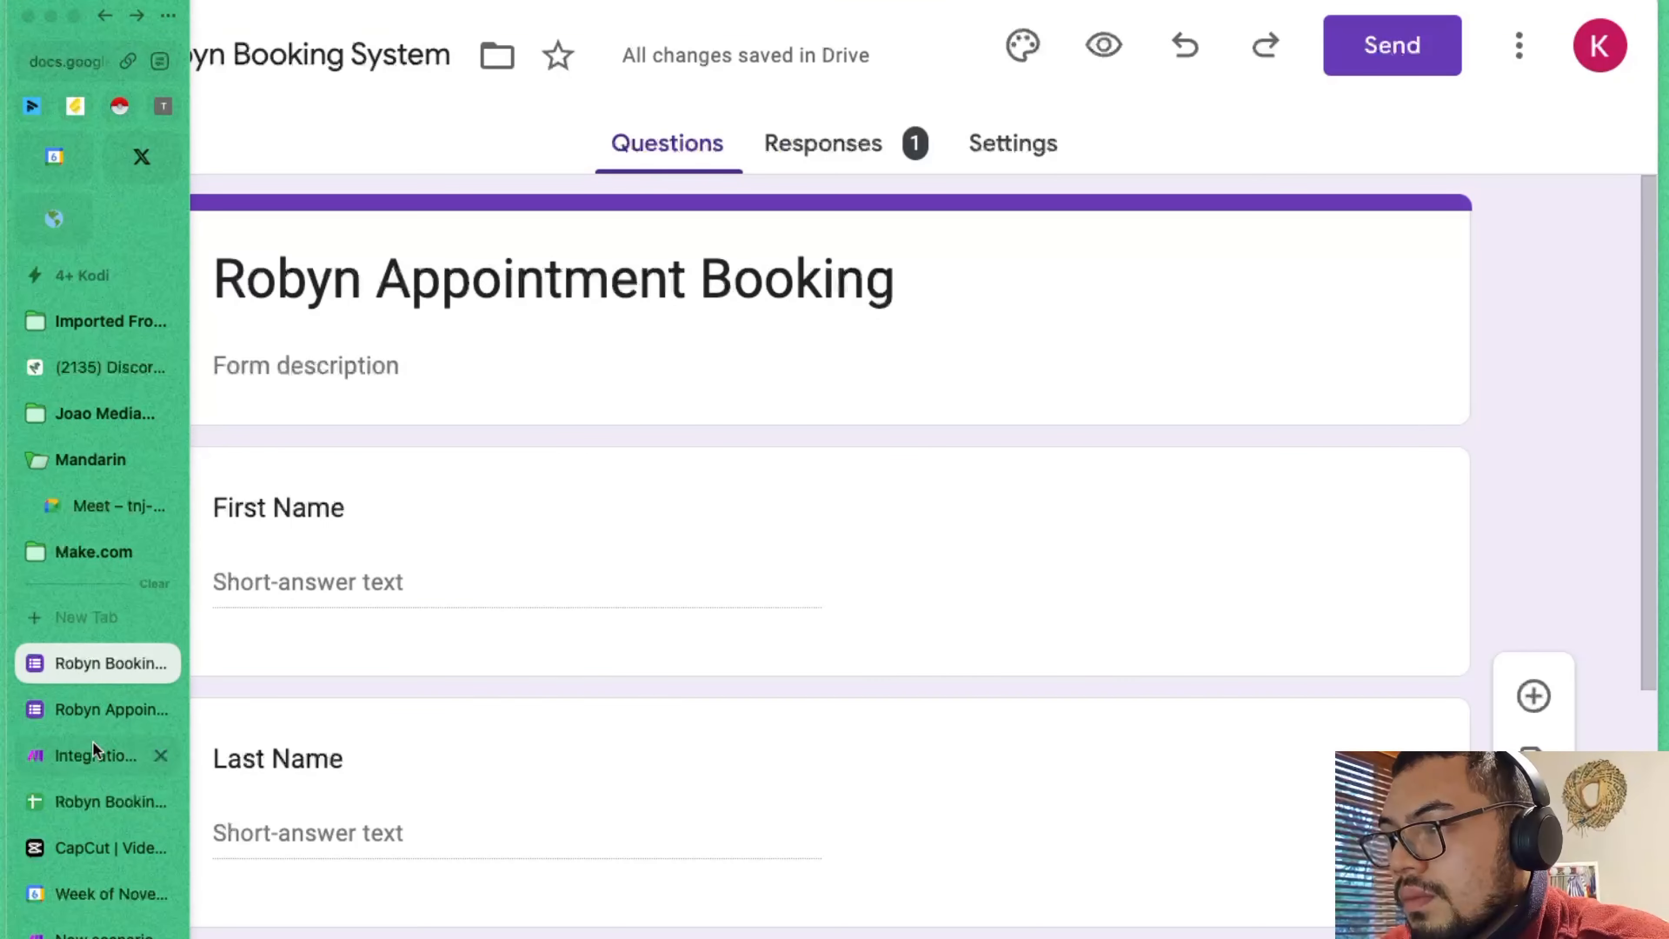
click(94, 755)
key(ctrl+v)
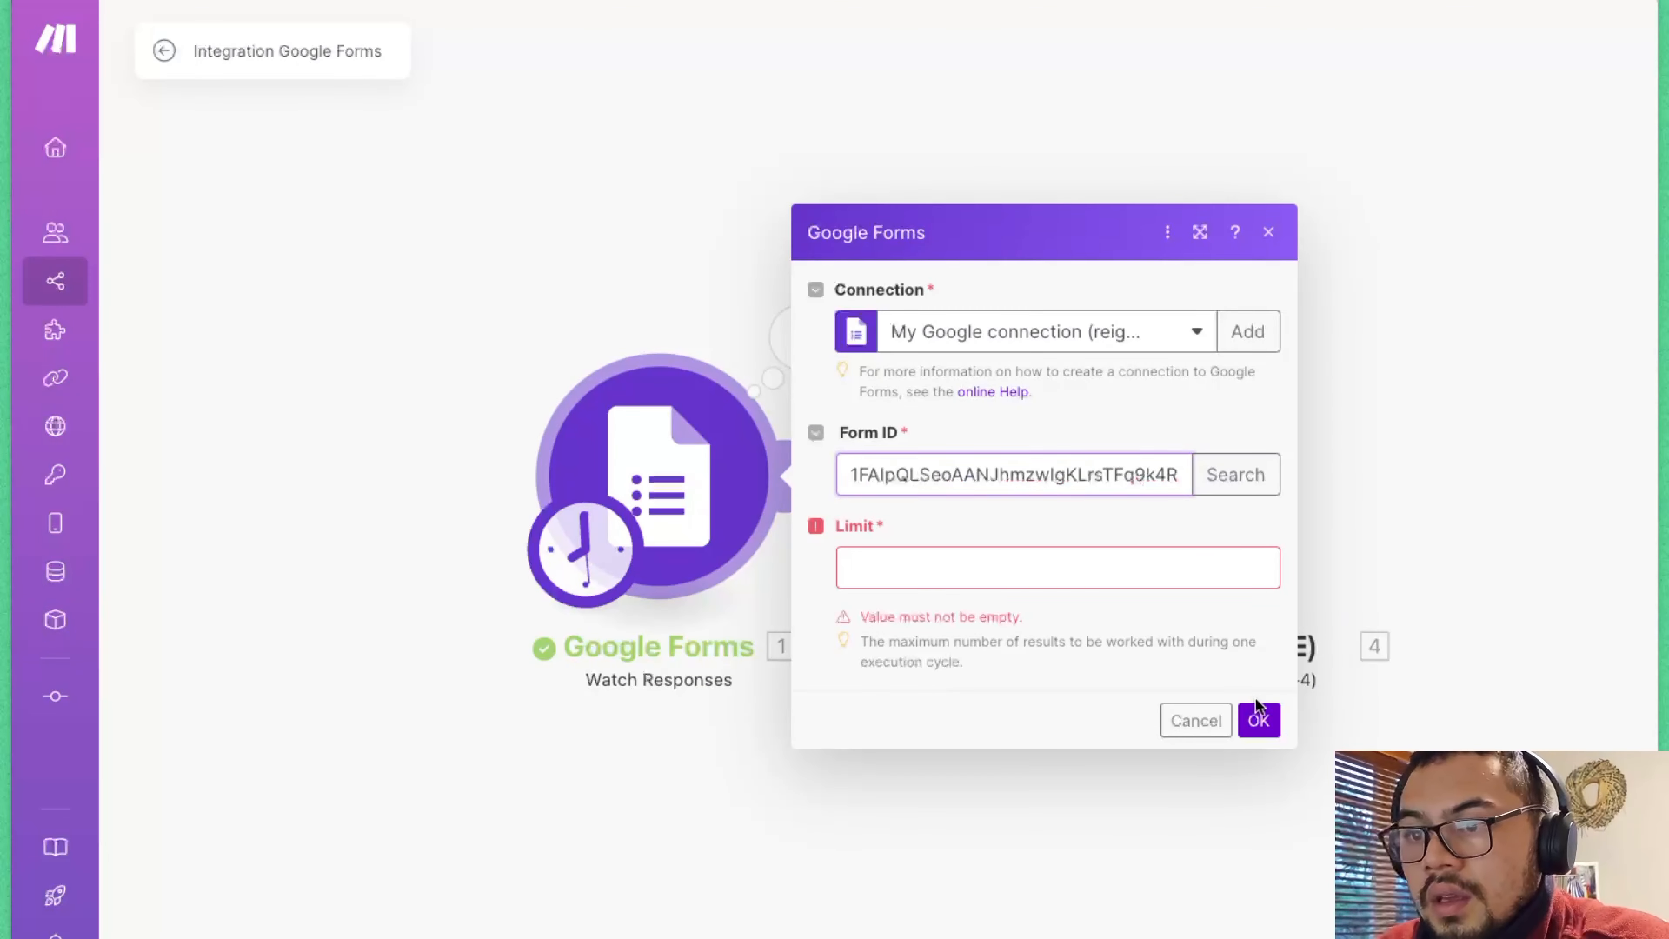
click(1257, 711)
click(1044, 578)
text(1)
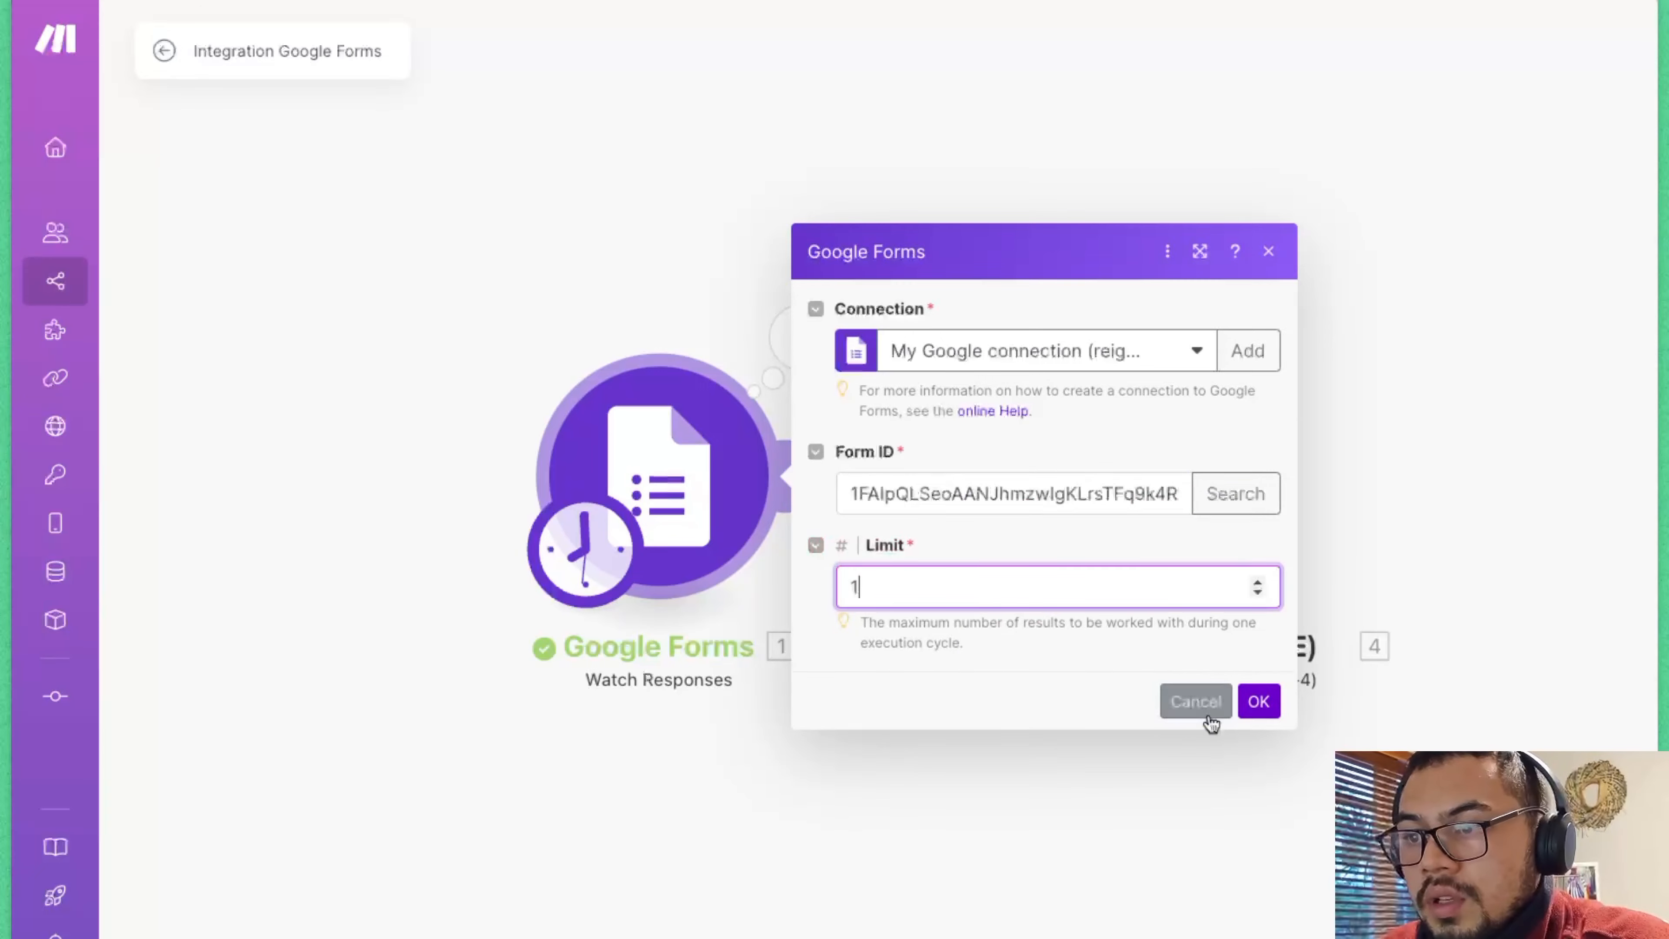
click(1259, 720)
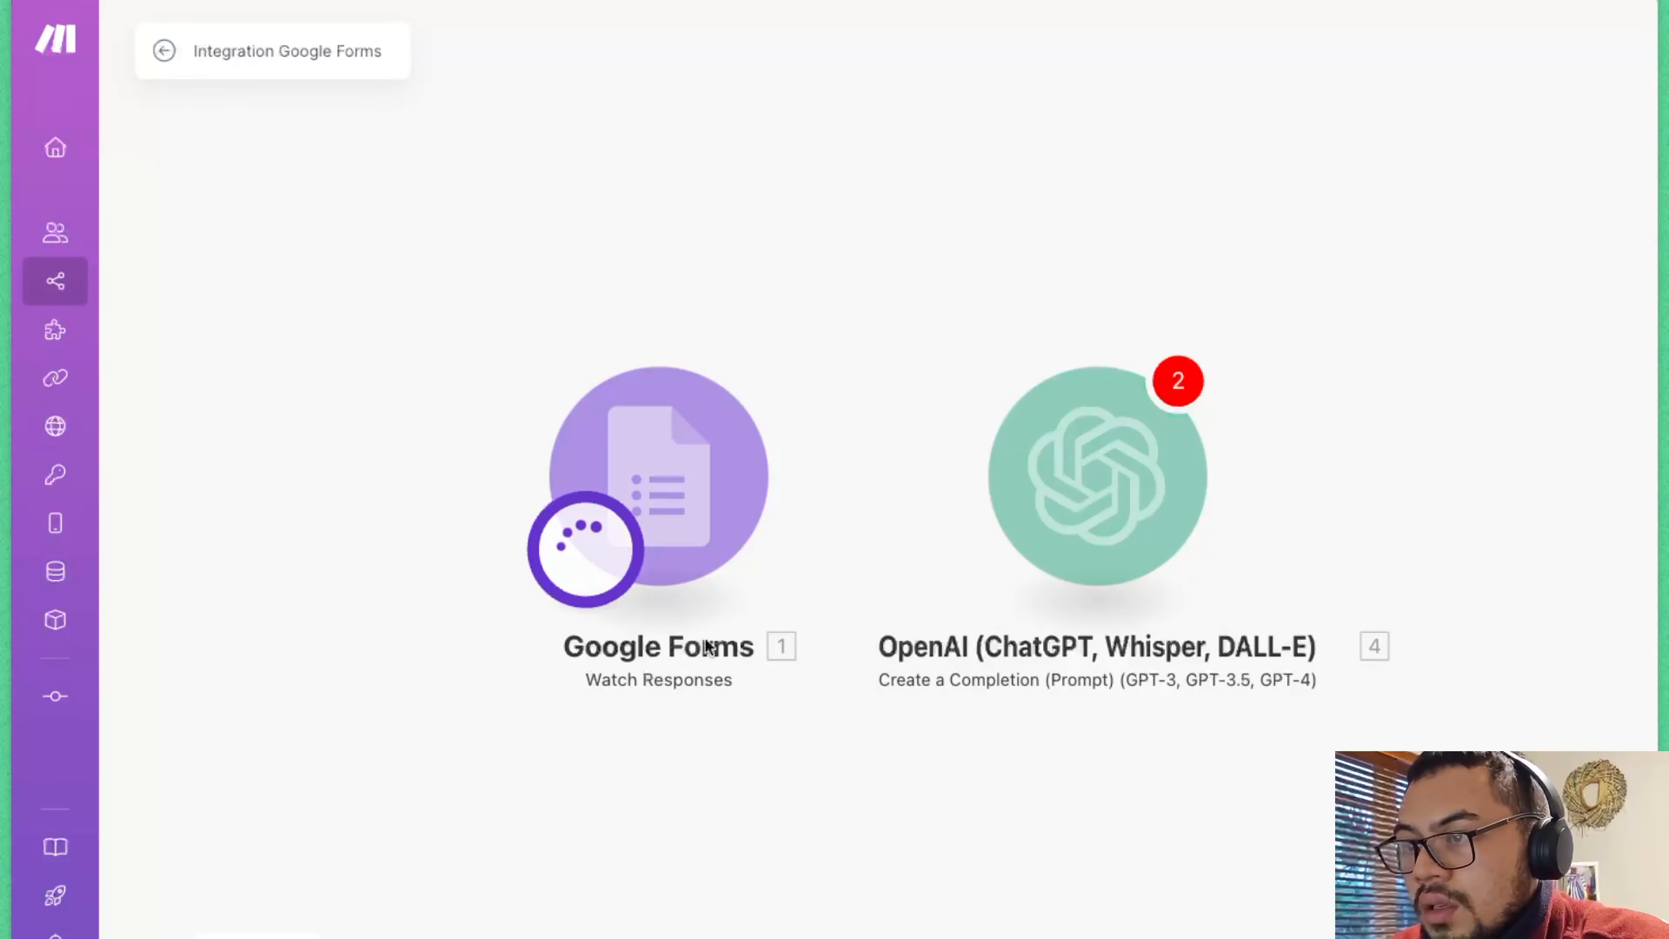
click(654, 477)
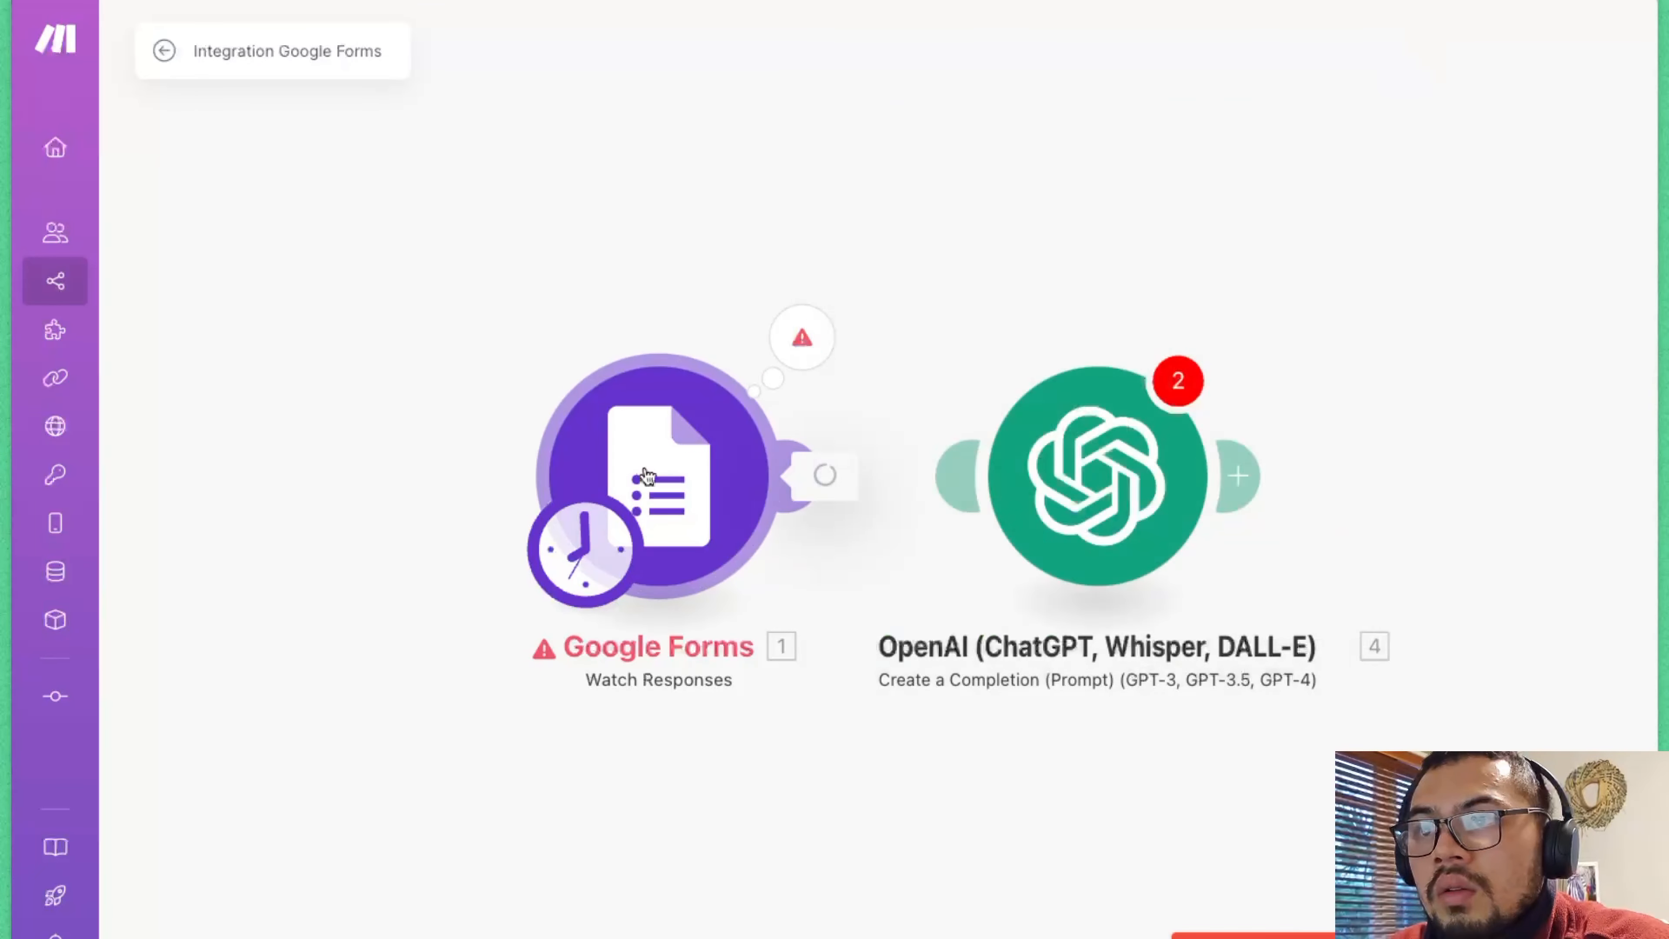
- Switch to the Robyn Booking System form editor and change the form's title to Robyn Booking System
mouse_move(13, 710)
click(120, 710)
click(116, 664)
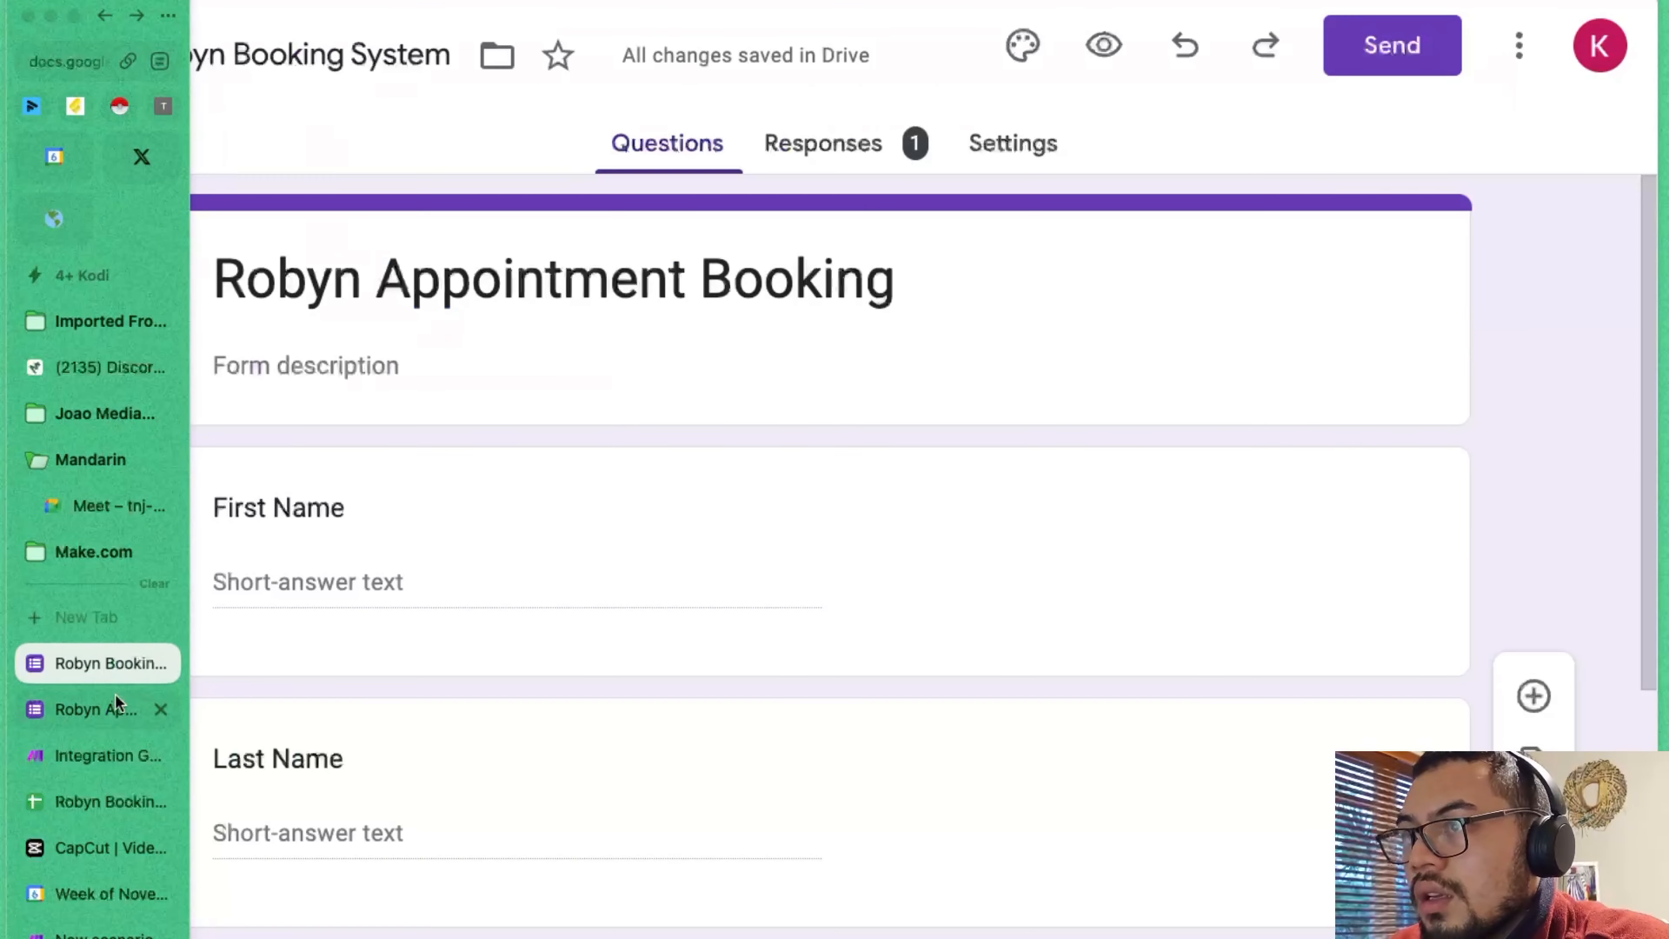
click(346, 56)
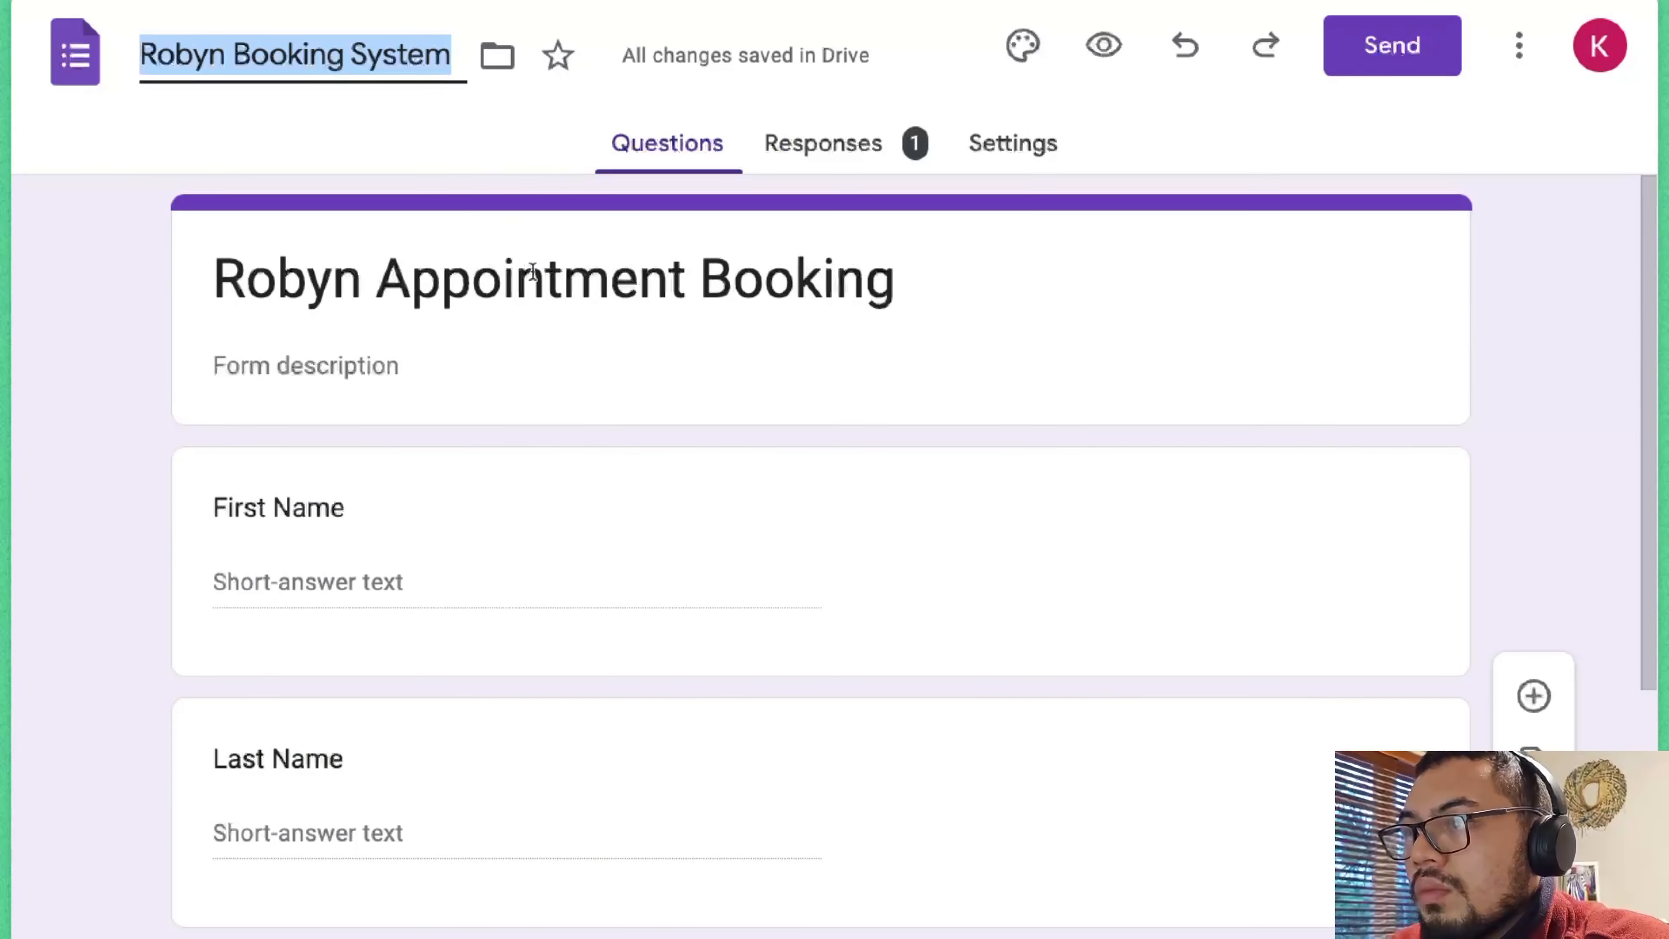
key(Tab)
text(Robyn )
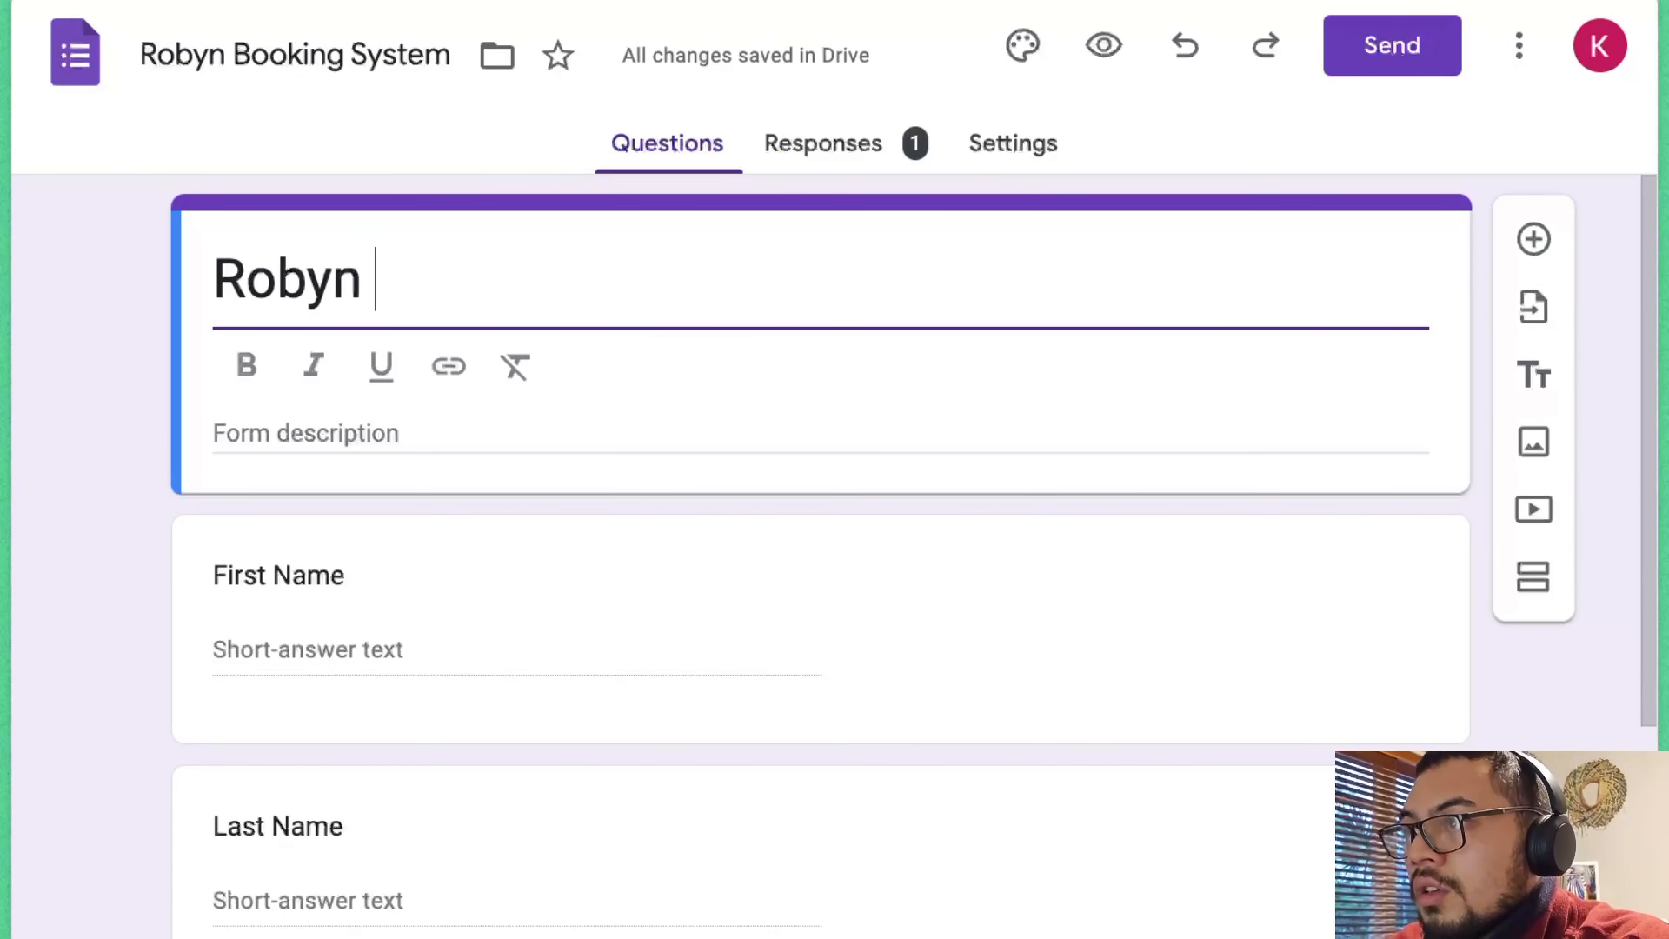
text(Bookik)
key(BackSpace)
text(mn)
key(BackSpace)
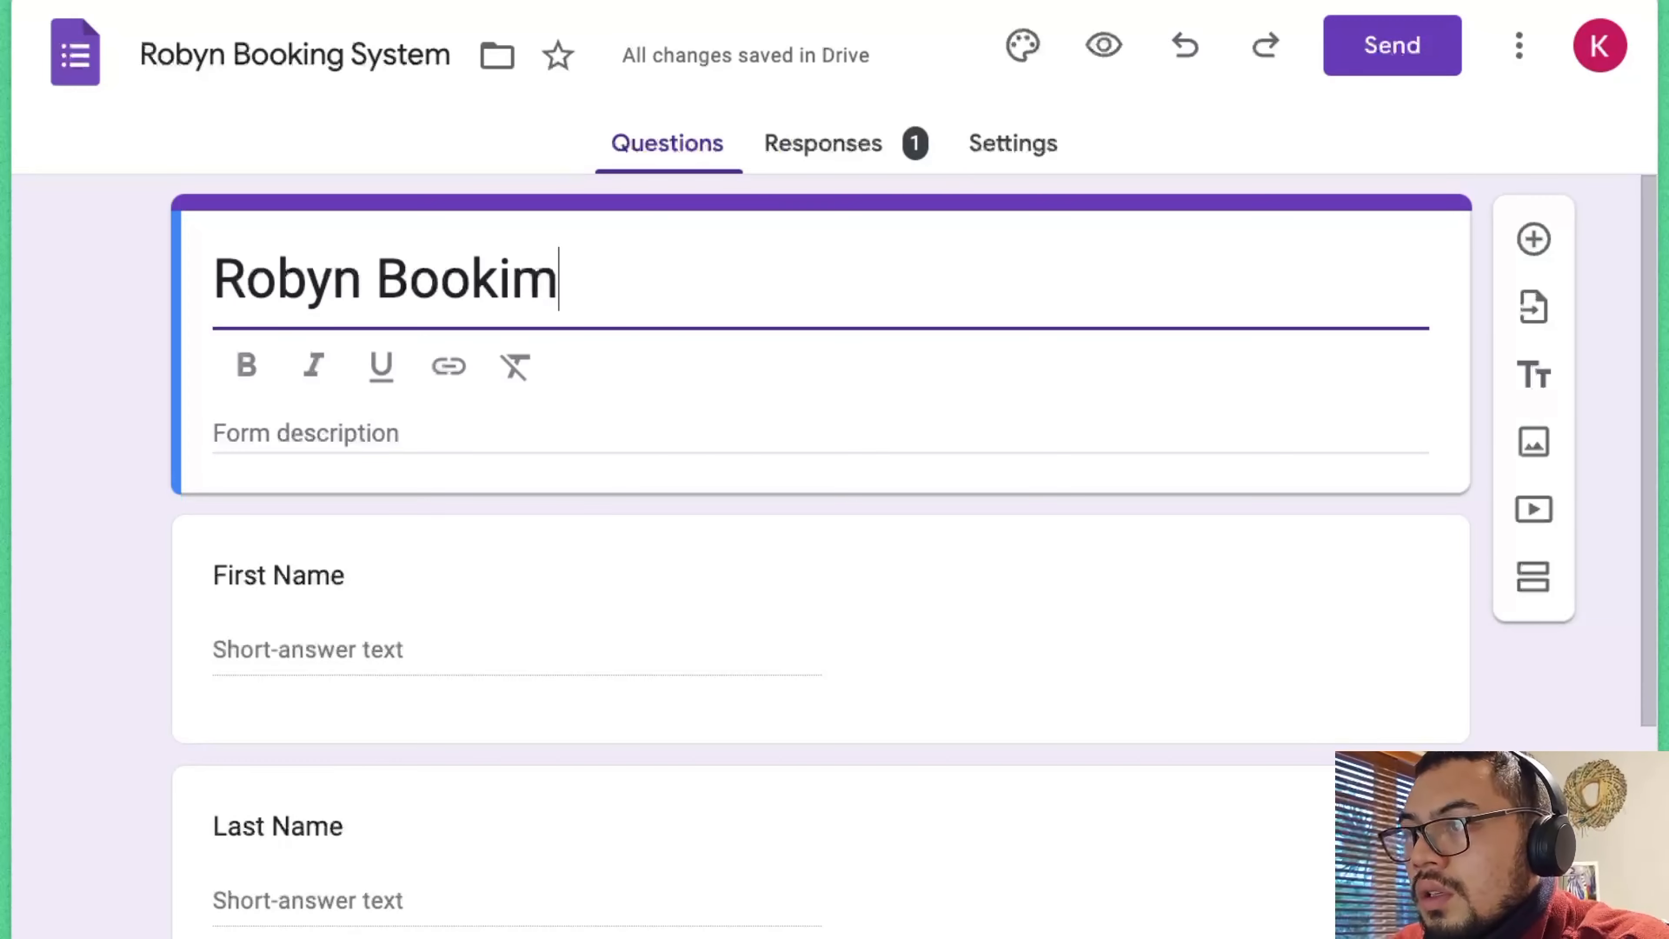
key(BackSpace)
text(ng Syste)
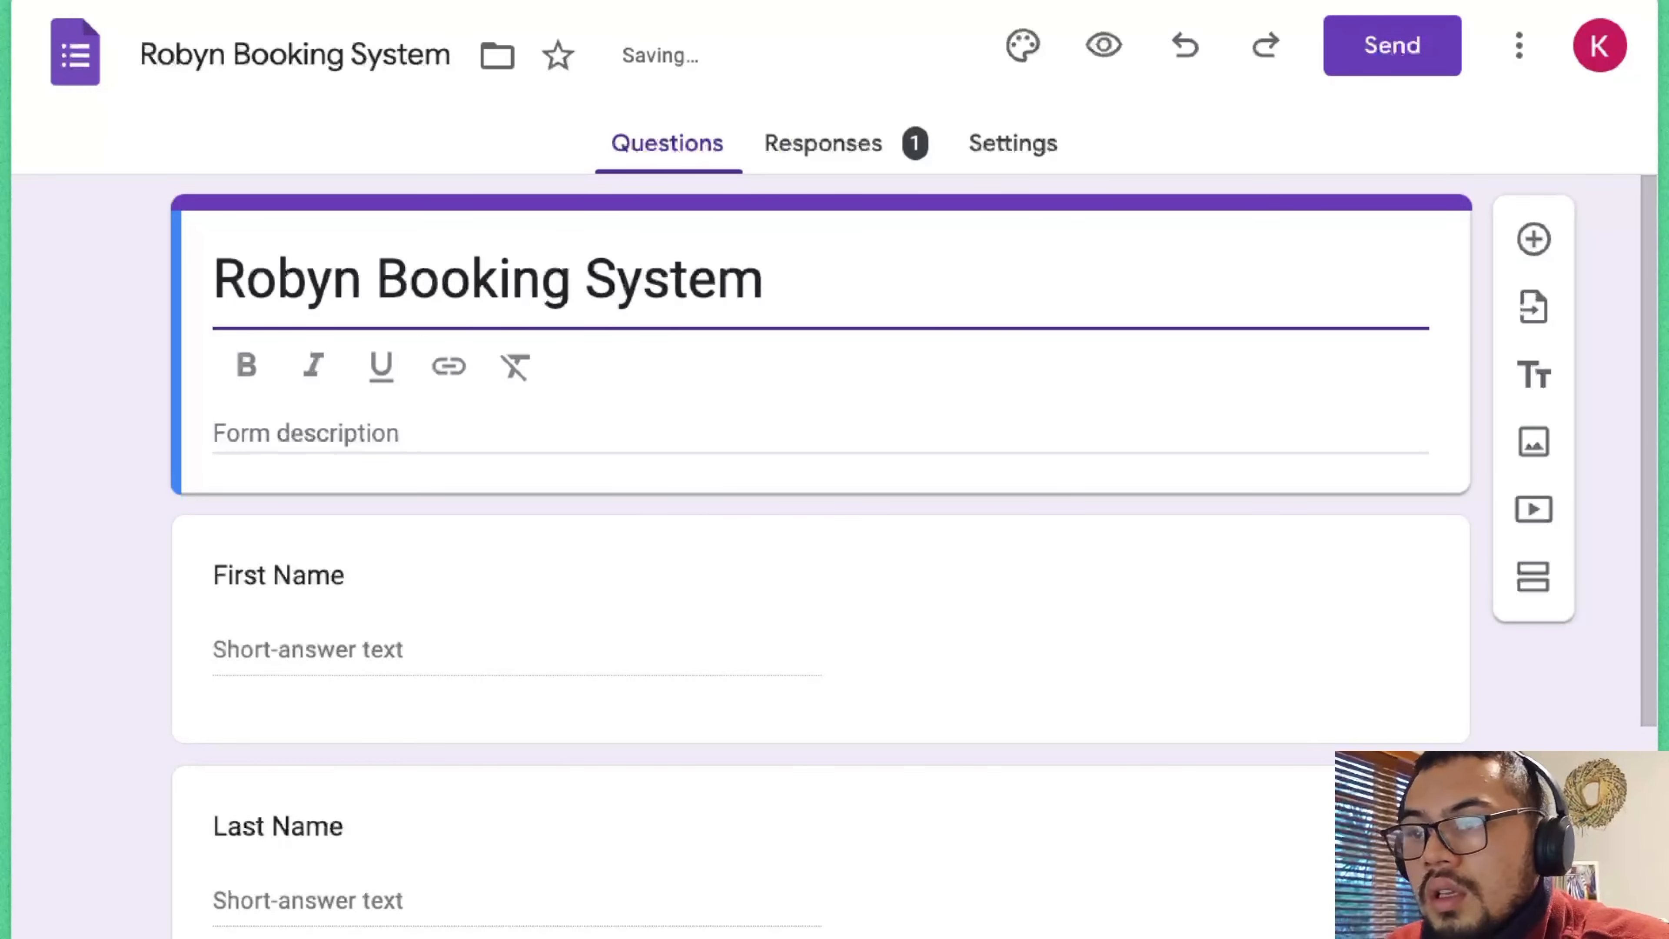
click(559, 454)
click(641, 526)
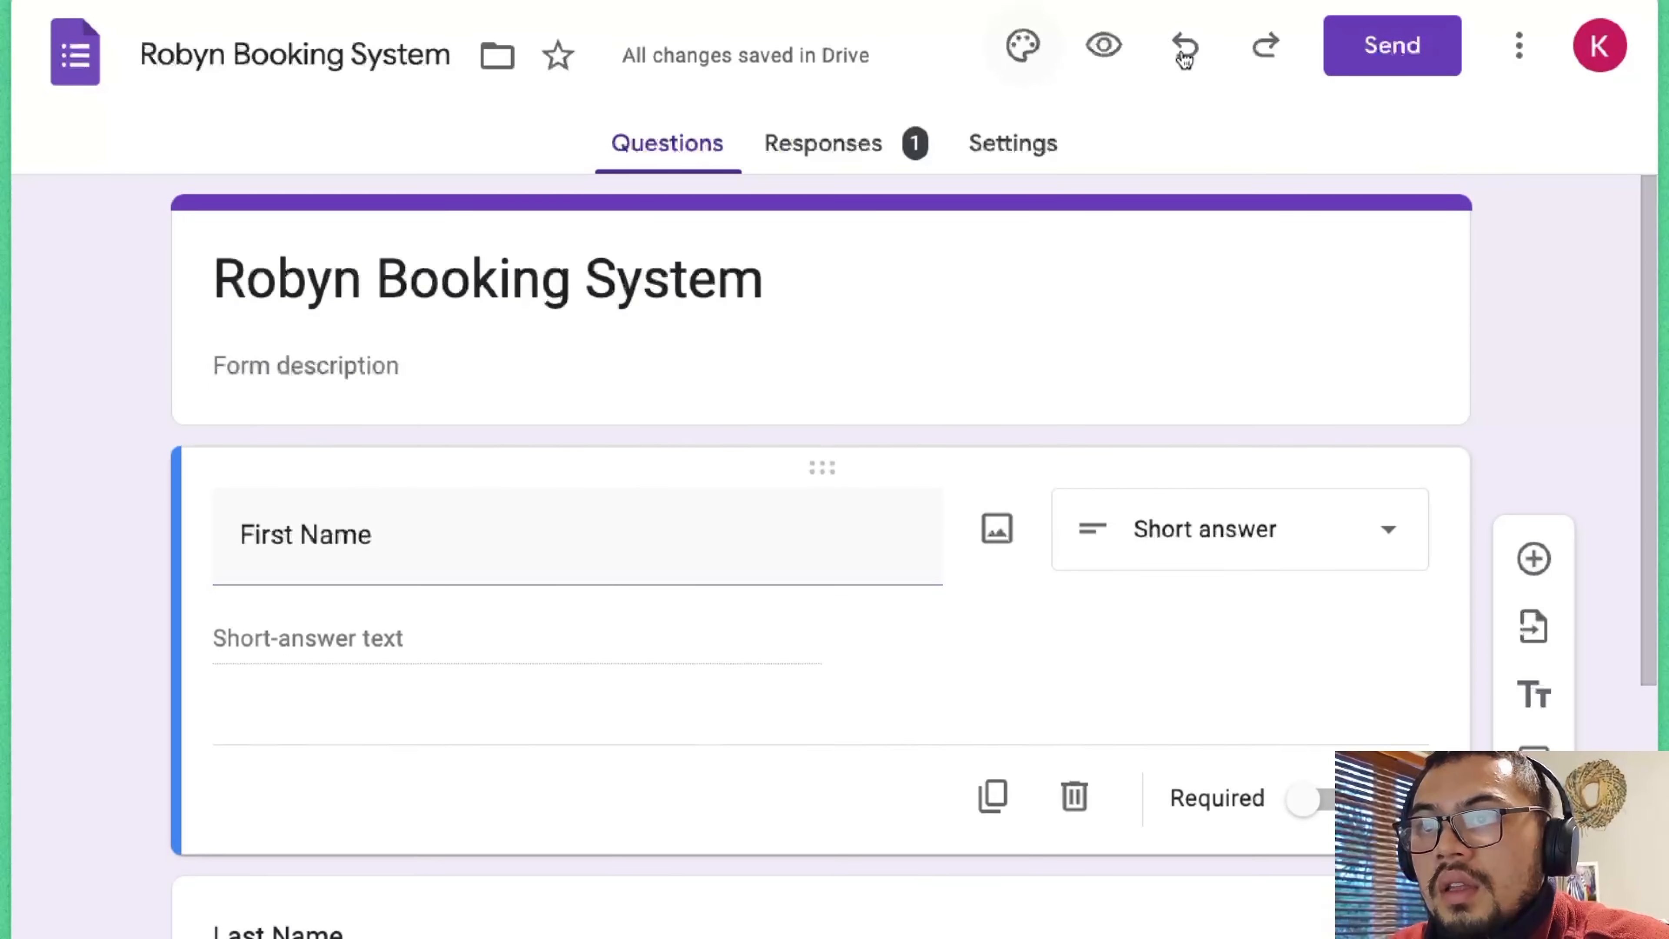
- Preview the form and submit a test response with a first and last name, time 09:00 and date 14/11/2024
click(1104, 45)
click(486, 450)
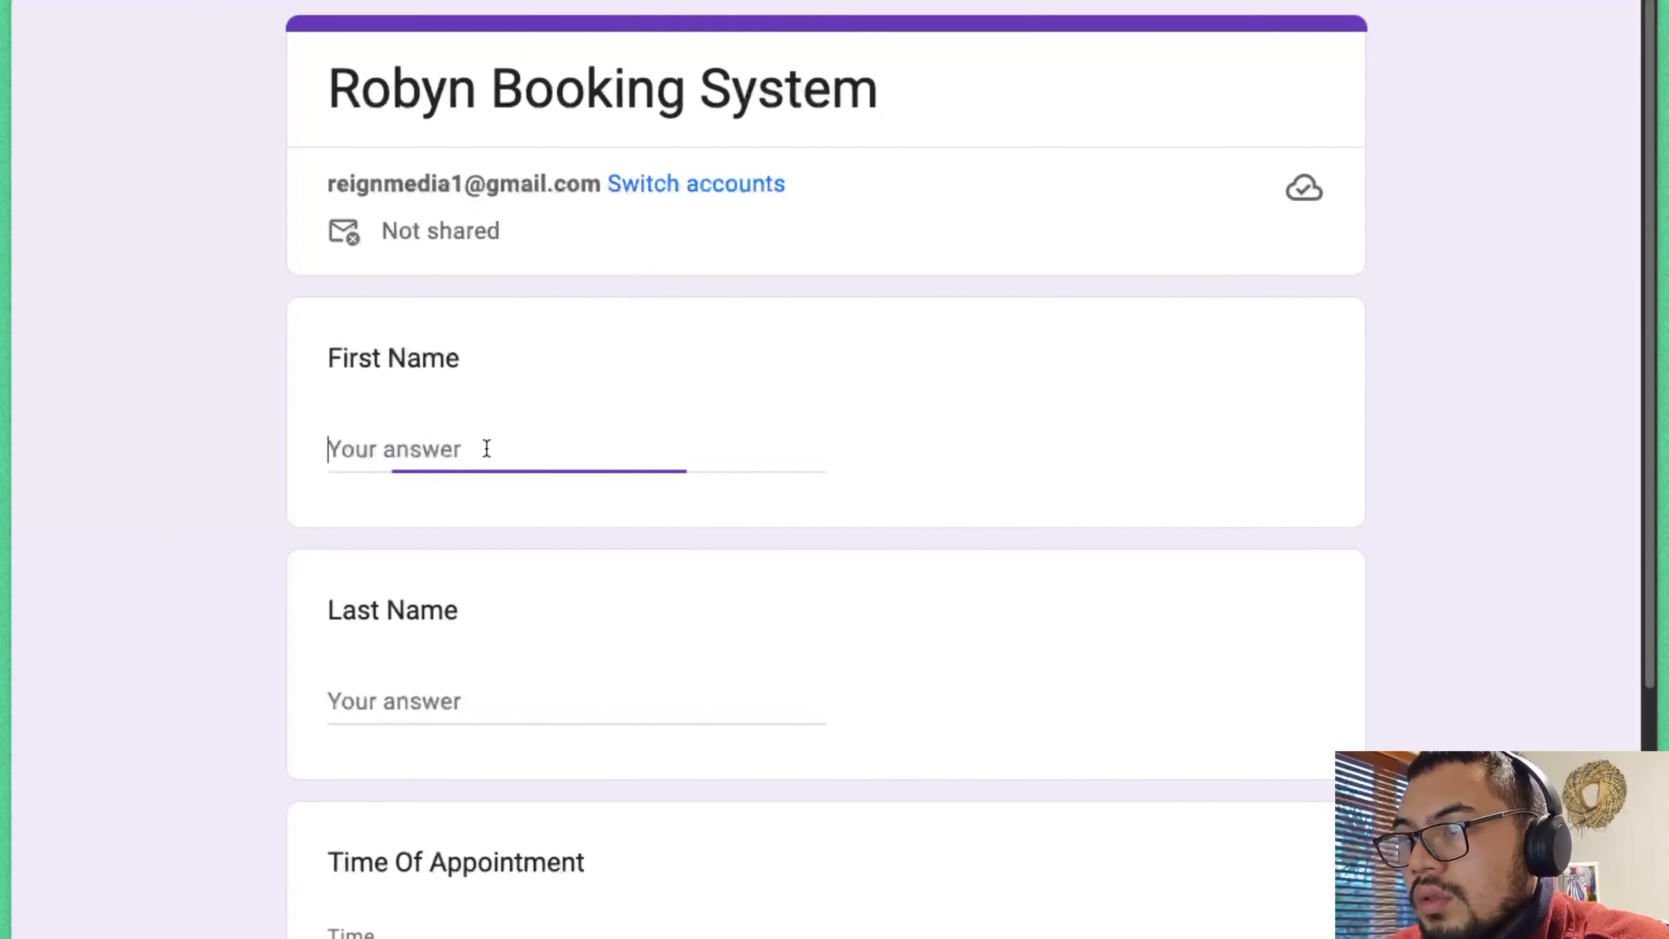
text(John)
key(Tab)
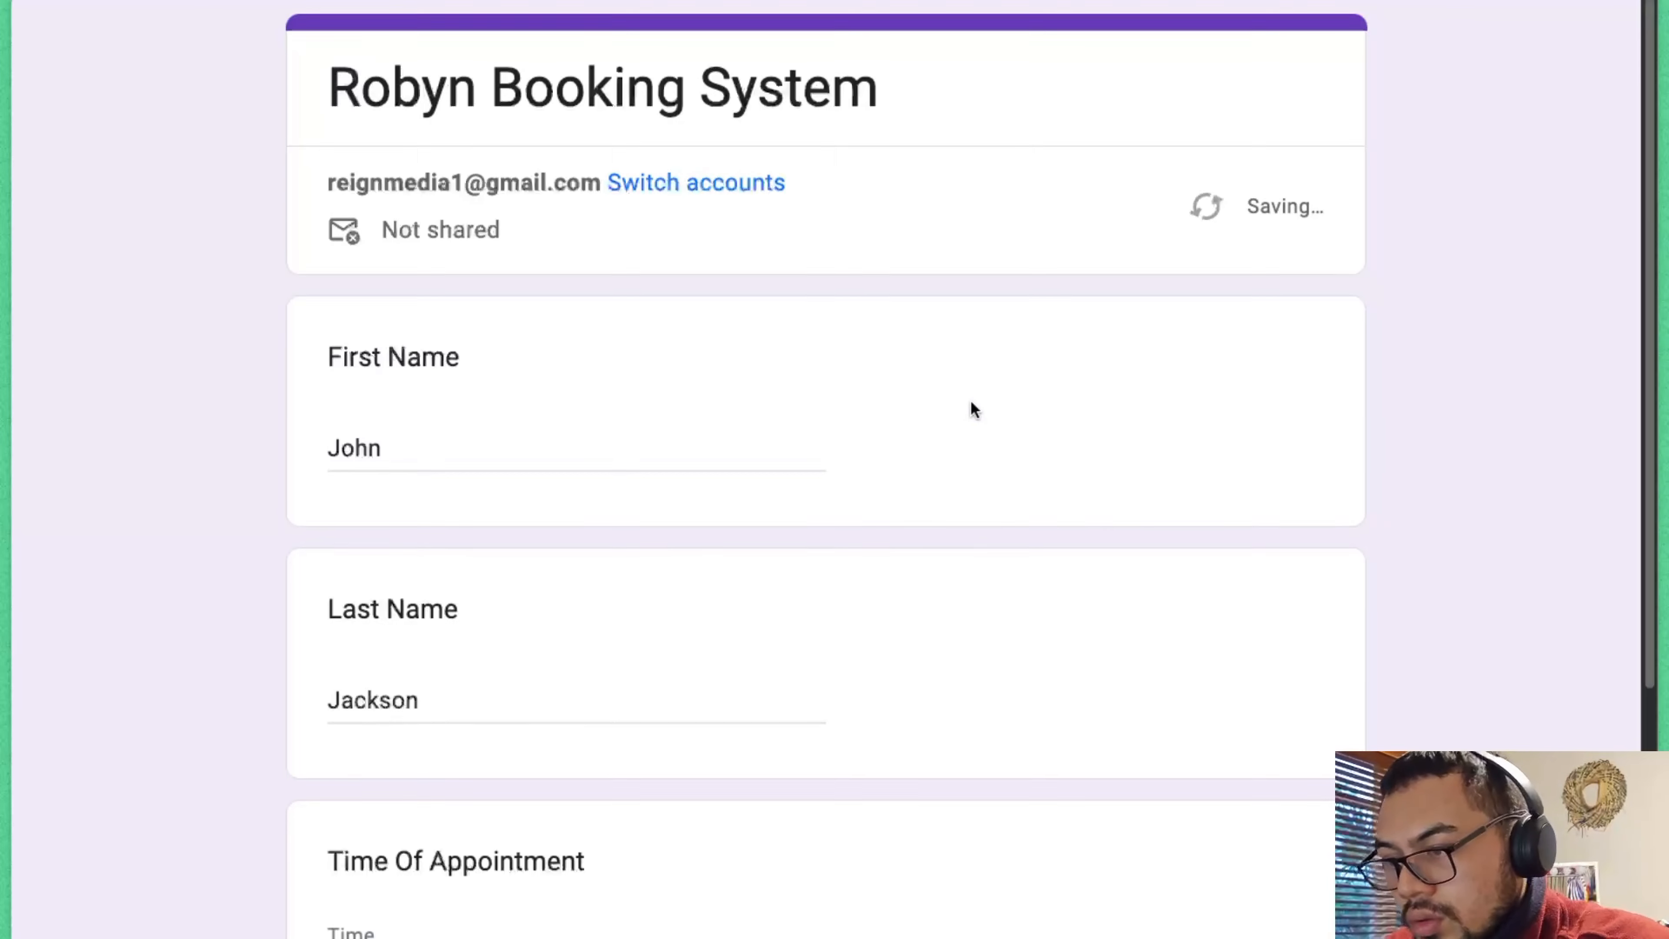
scroll(972, 411, down, 4)
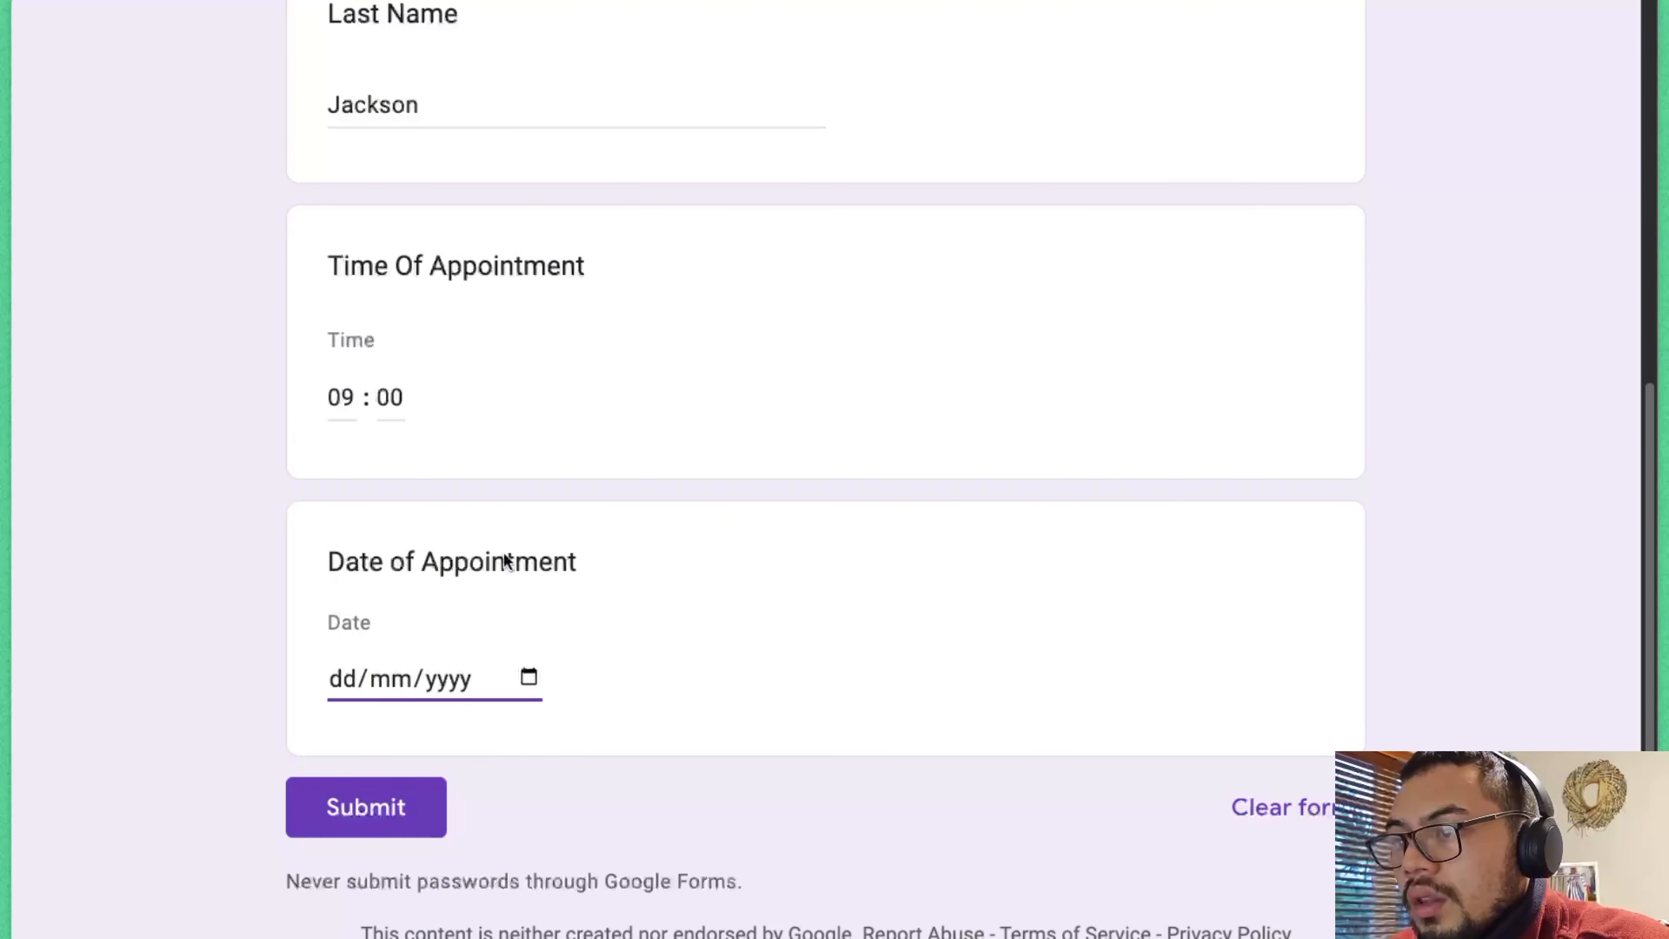
click(366, 807)
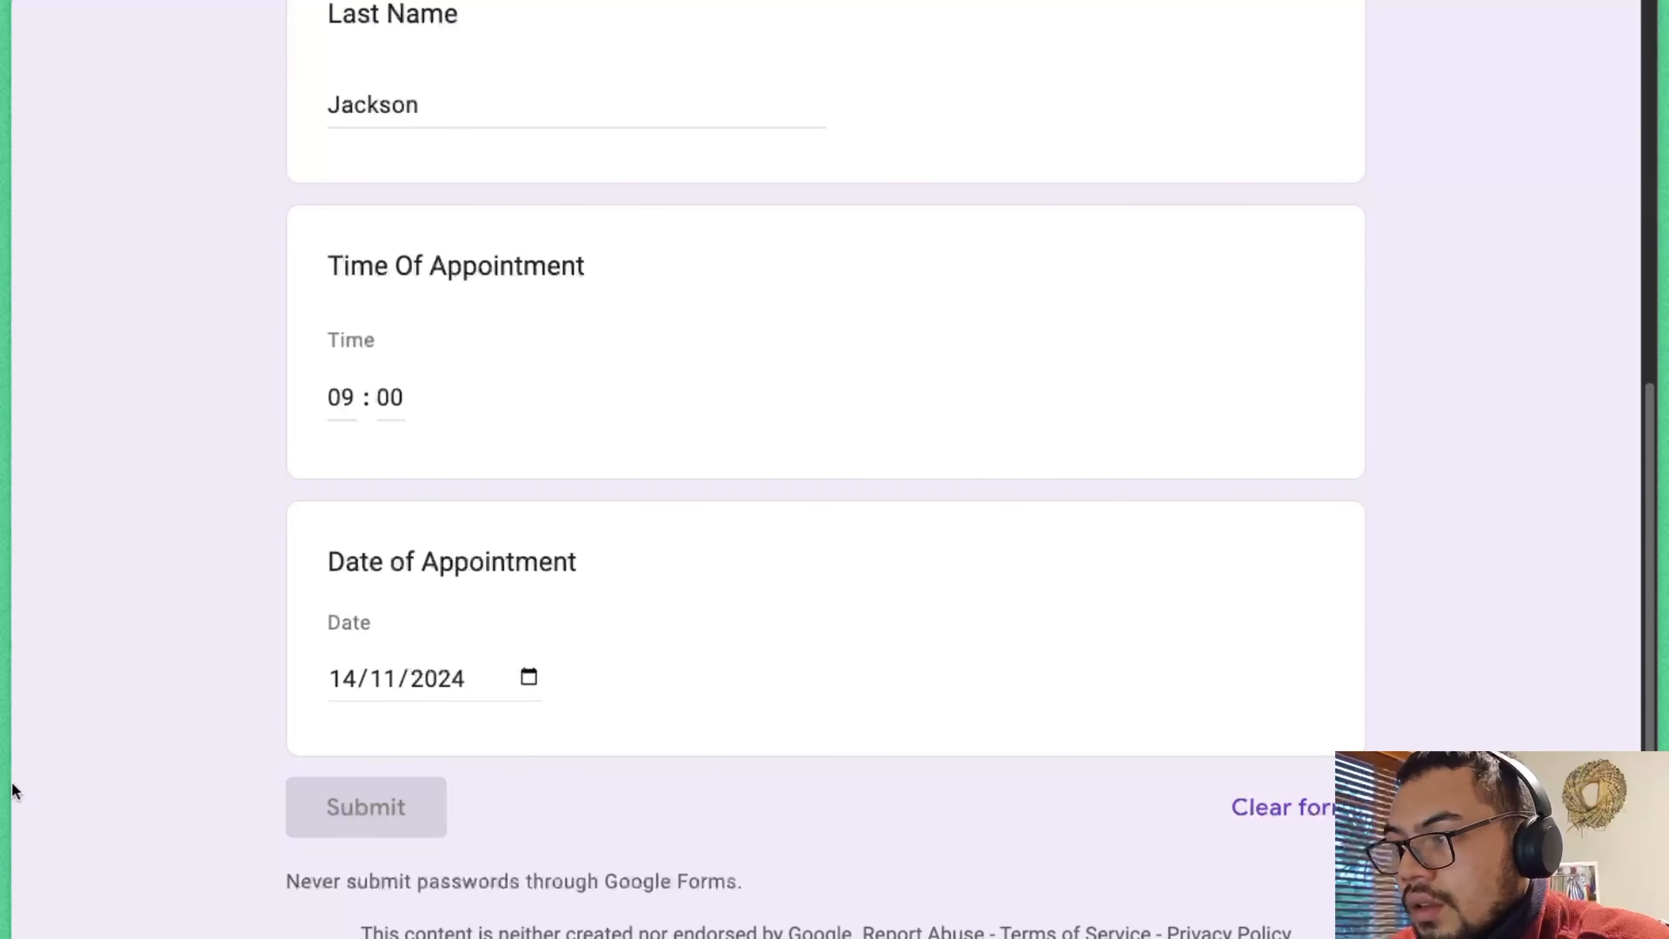
- Switch to Make and open the Form ID search from the Google Forms module's settings
mouse_move(19, 791)
click(91, 802)
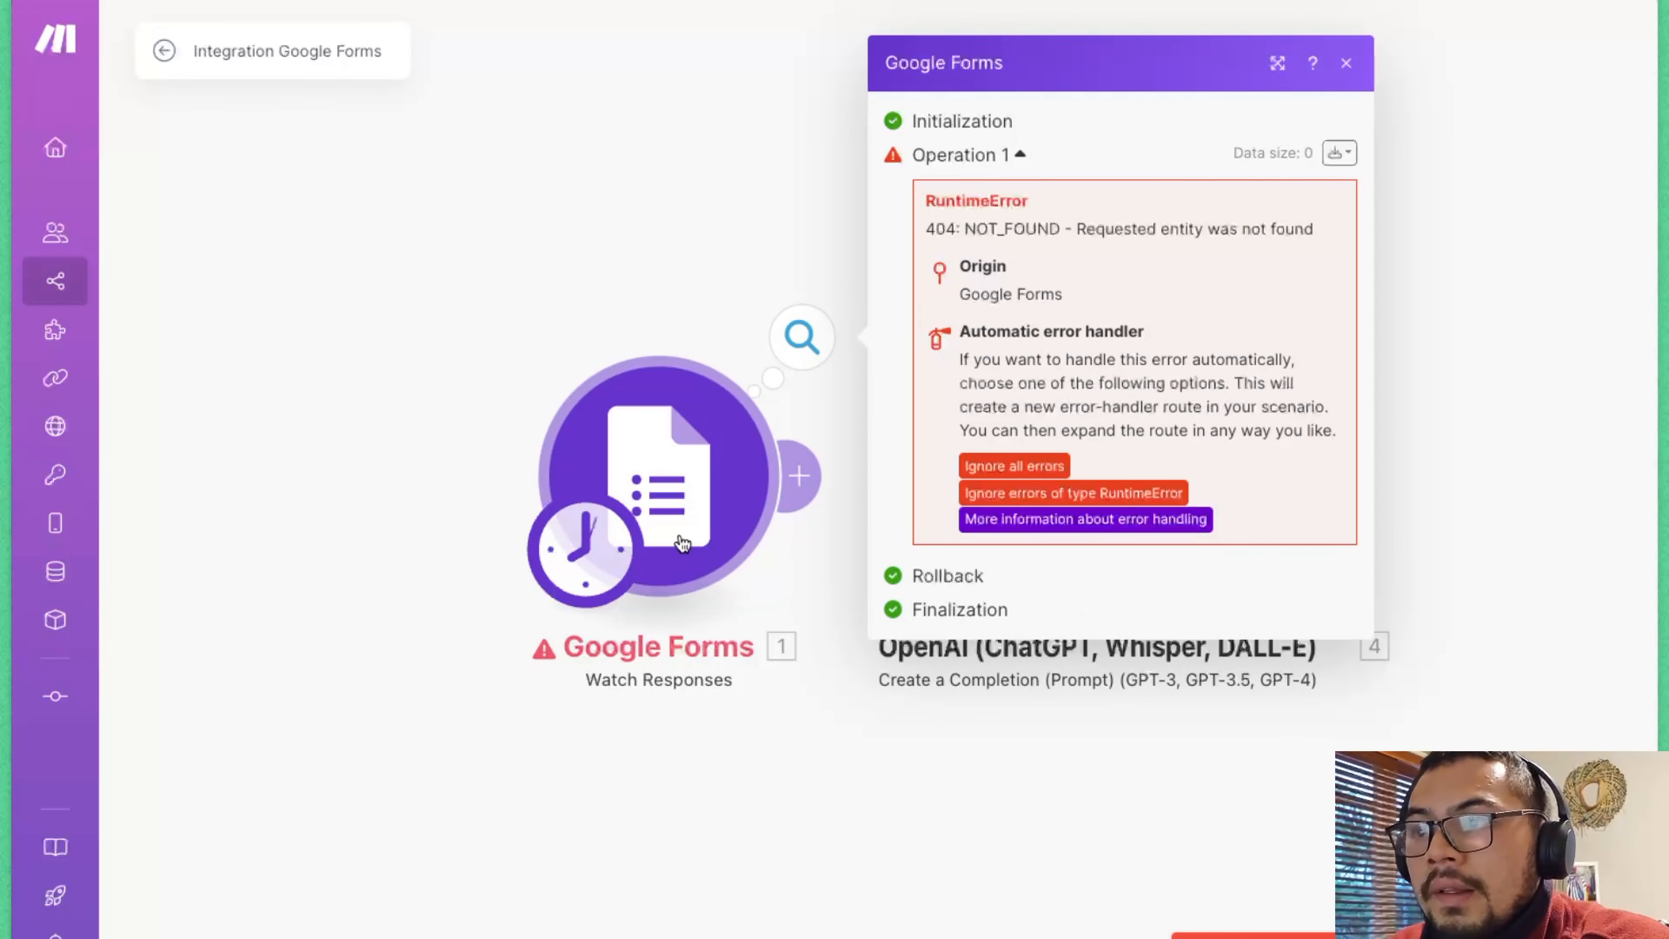
click(658, 473)
click(1236, 491)
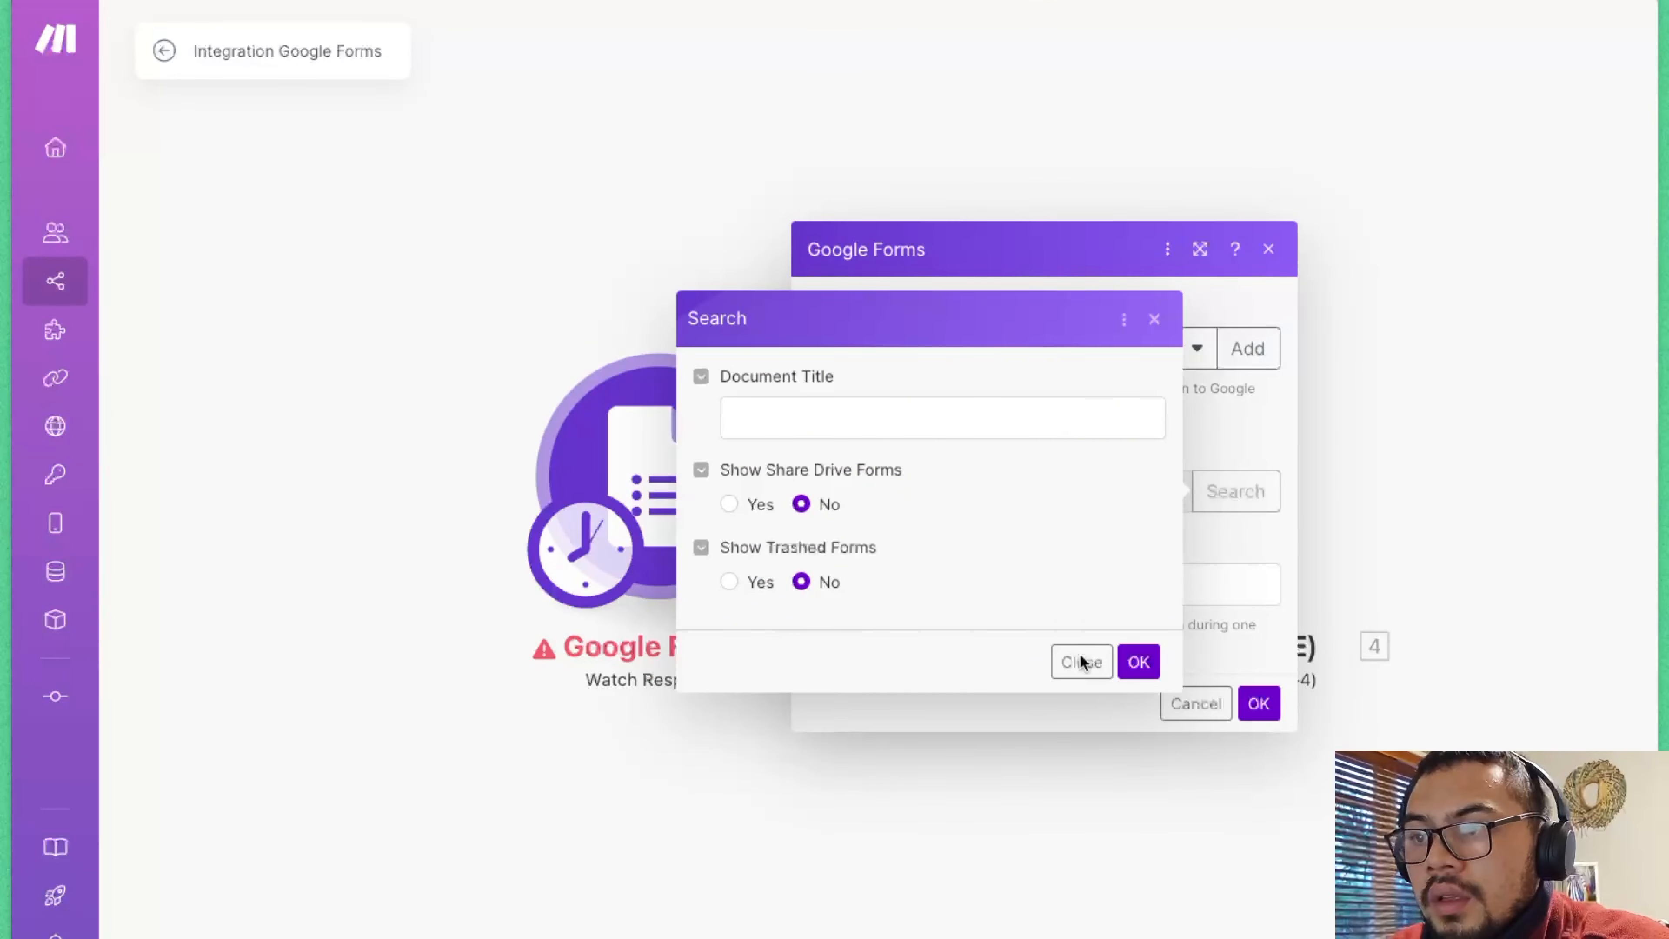
- Switch to the earlier response's confirmation page and copy its title, Robyn Appointment Booking
mouse_move(5, 749)
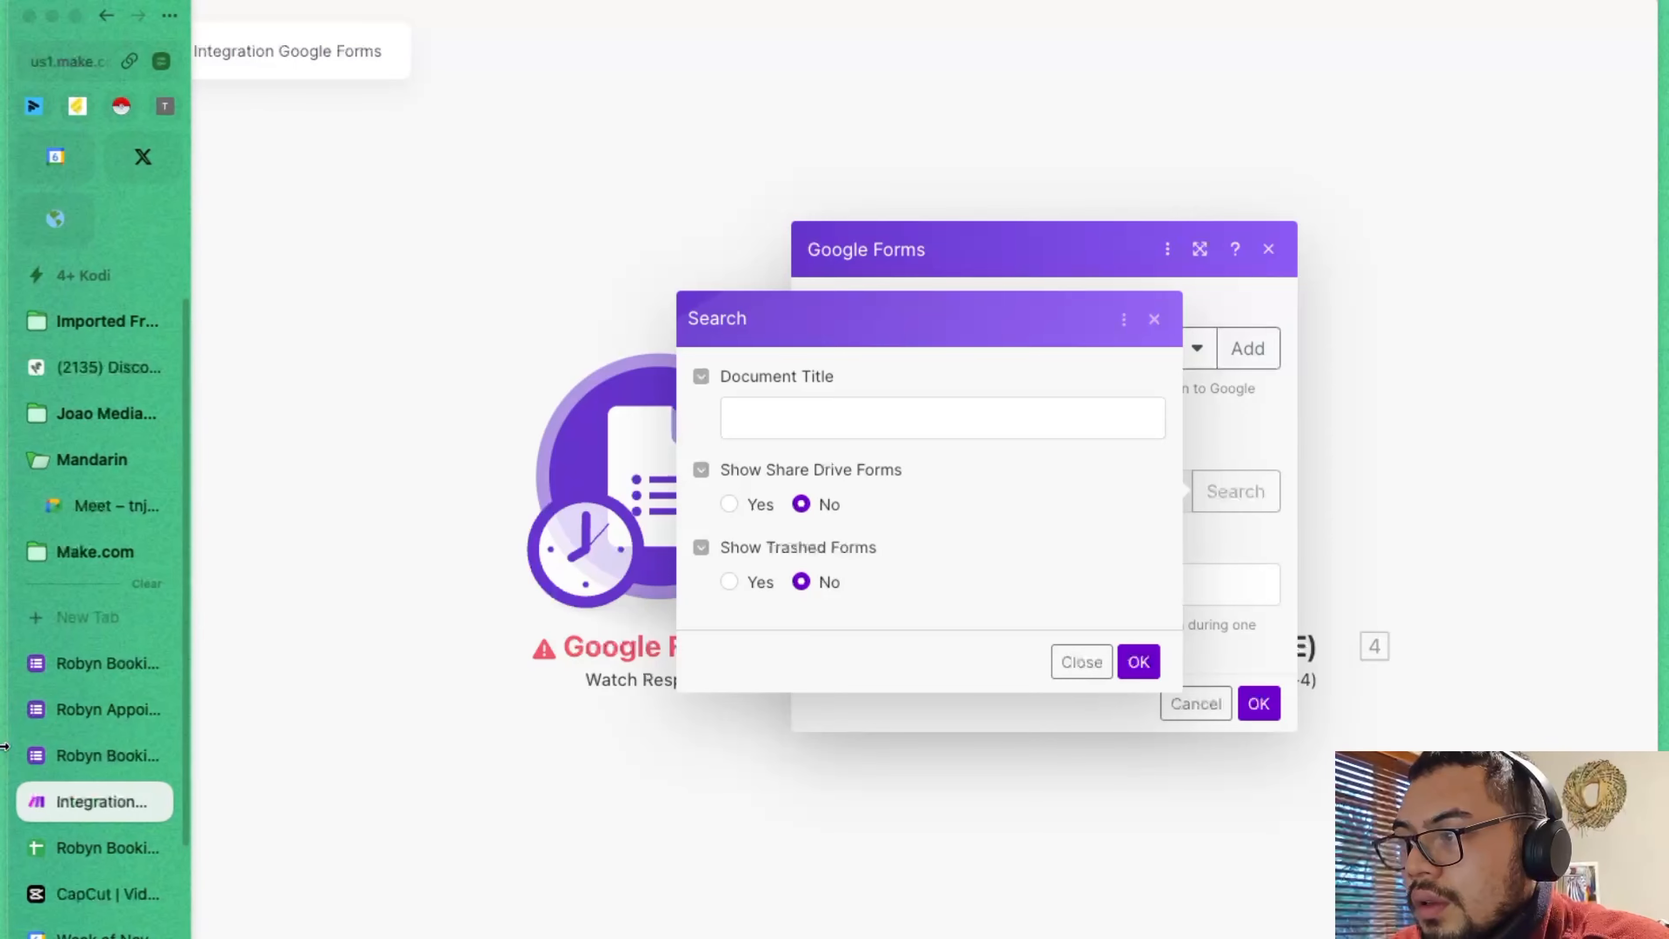
click(85, 710)
click(83, 663)
click(98, 709)
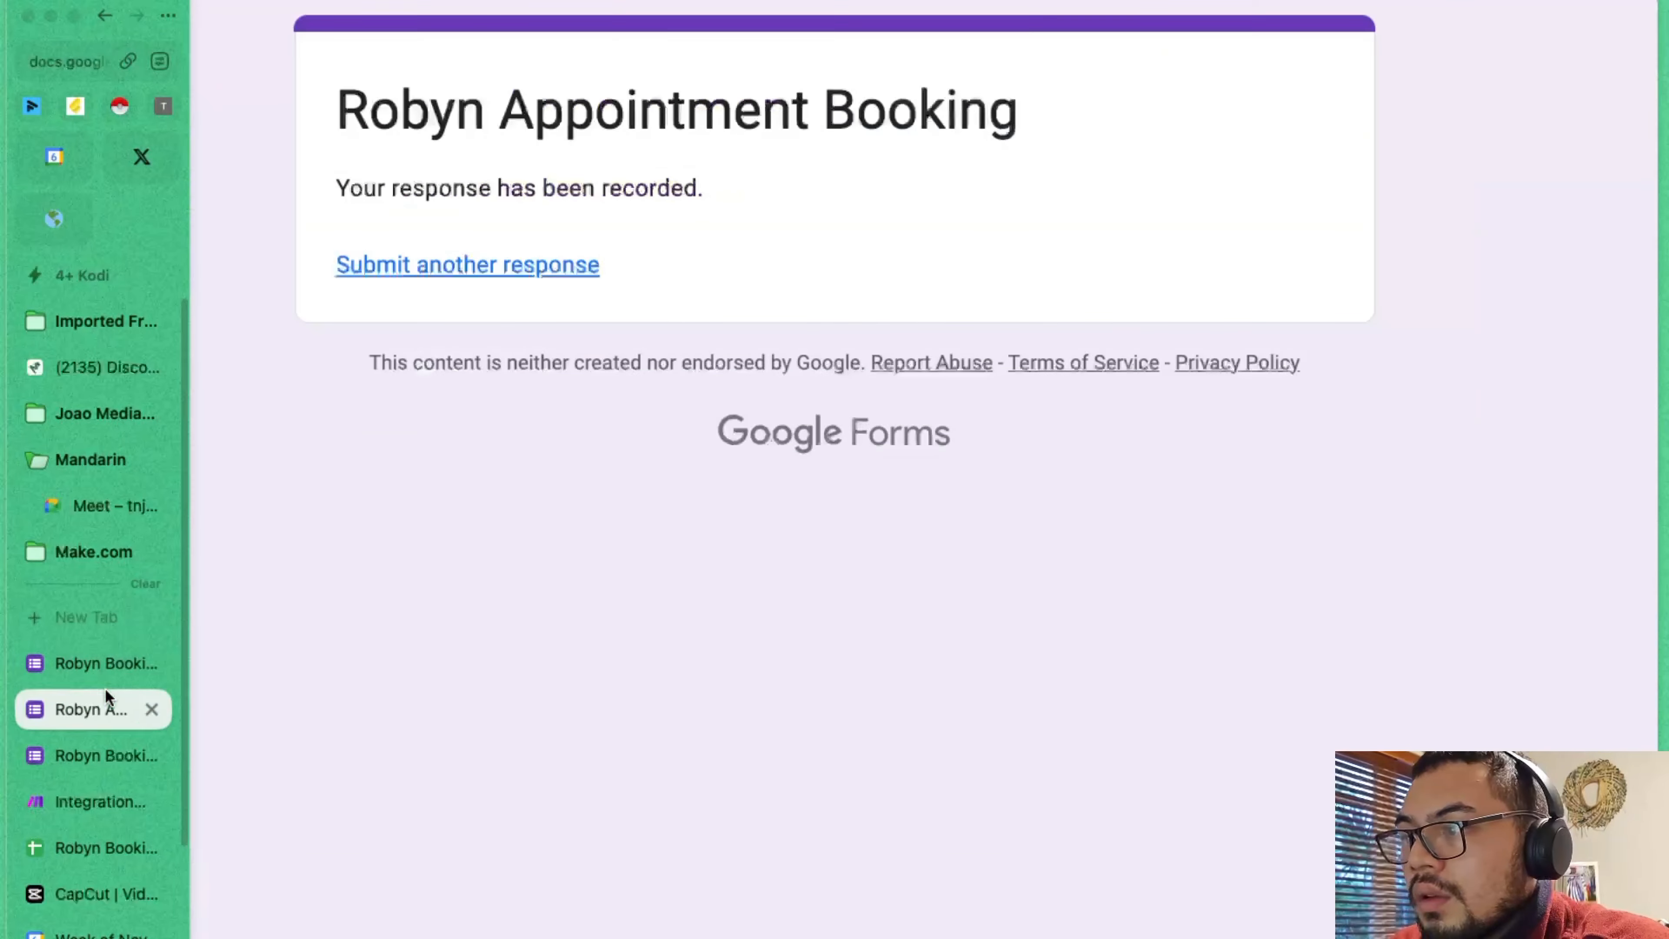
triple_click(623, 111)
key(ctrl+c)
- Switch to Make and search for a form with the document title Robyn Appointment Booking
mouse_move(8, 760)
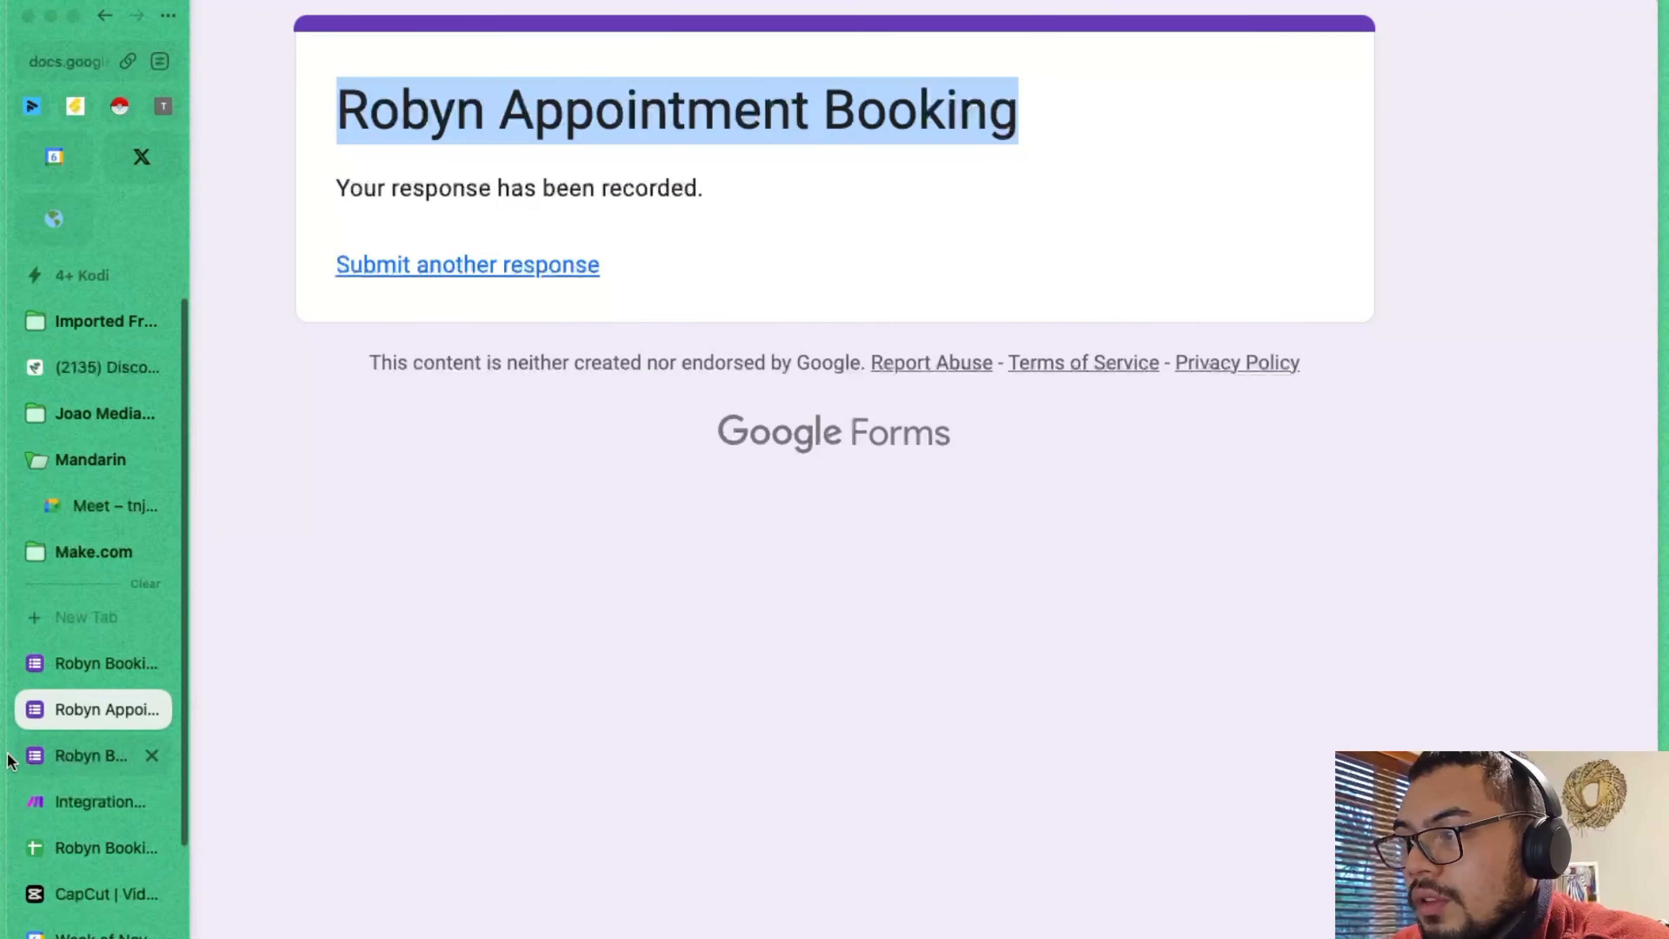
click(102, 803)
key(ctrl+v)
click(1134, 660)
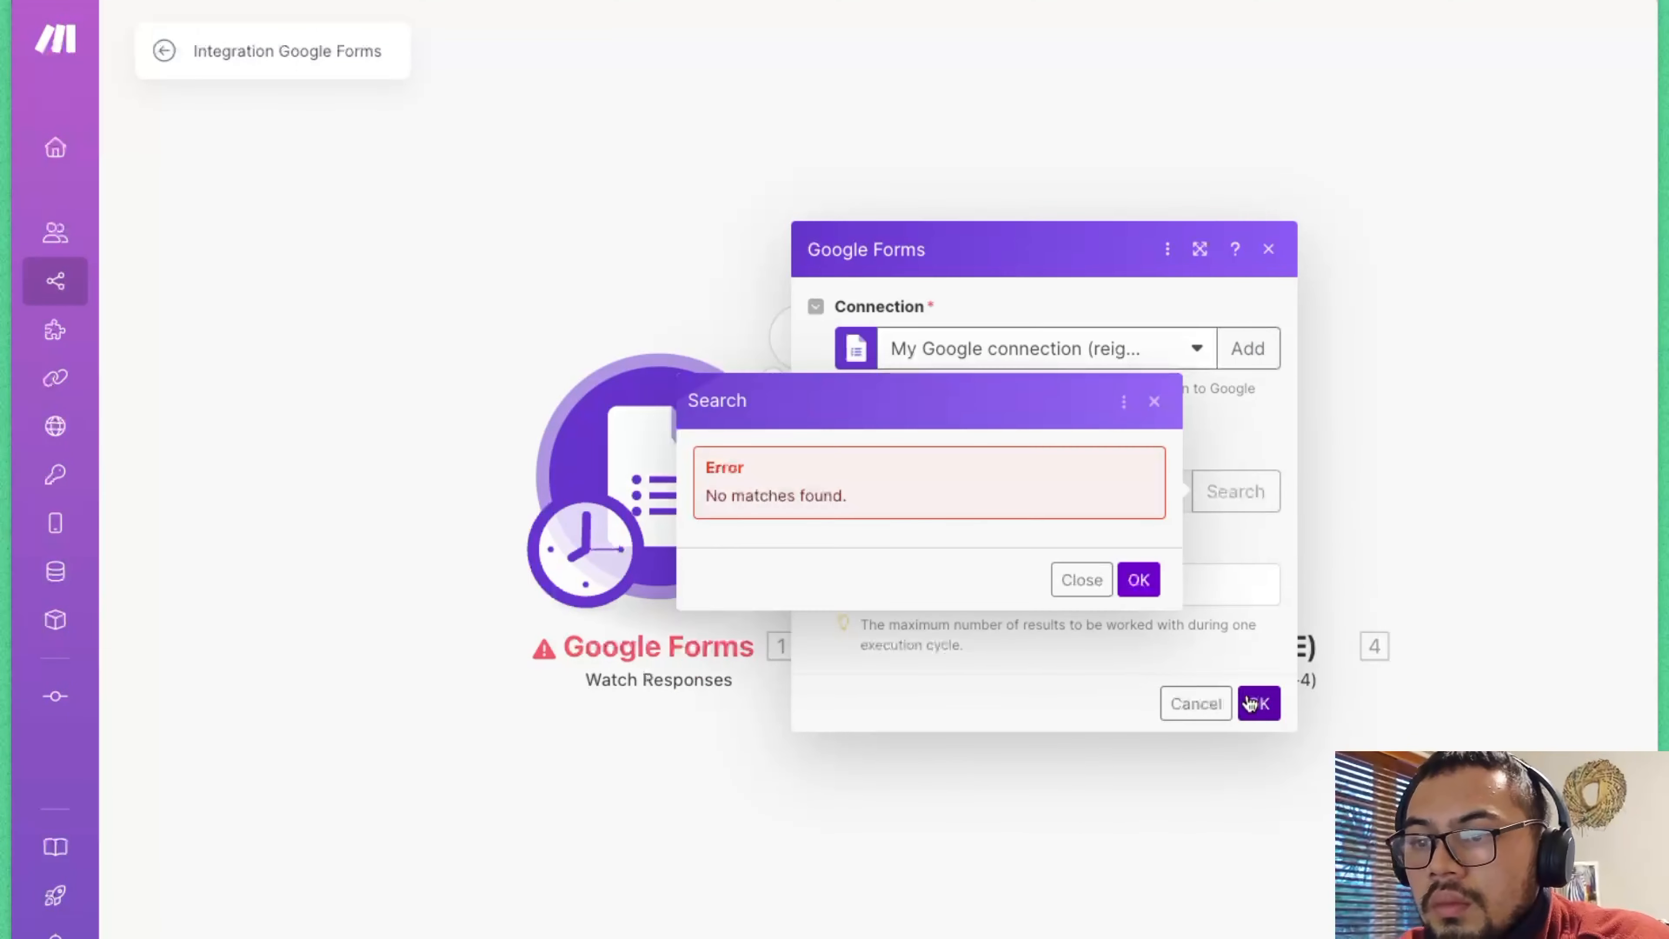
click(1138, 590)
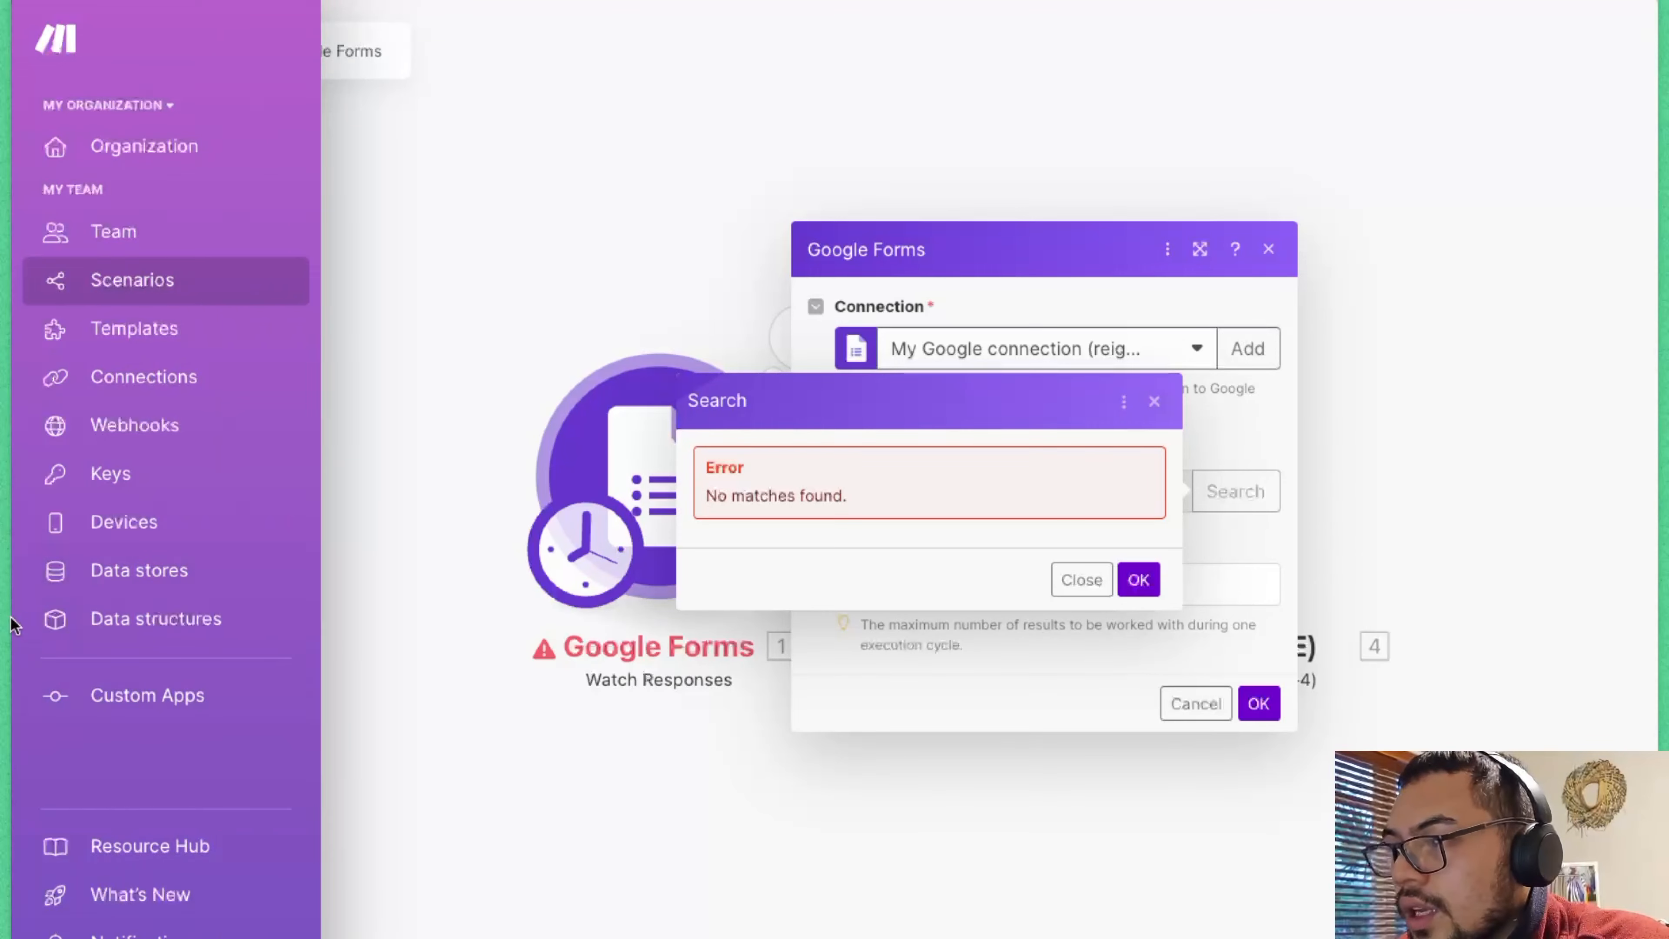
- Switch to the form editor and copy the form's file name, Robyn Booking System
mouse_move(3, 626)
click(105, 663)
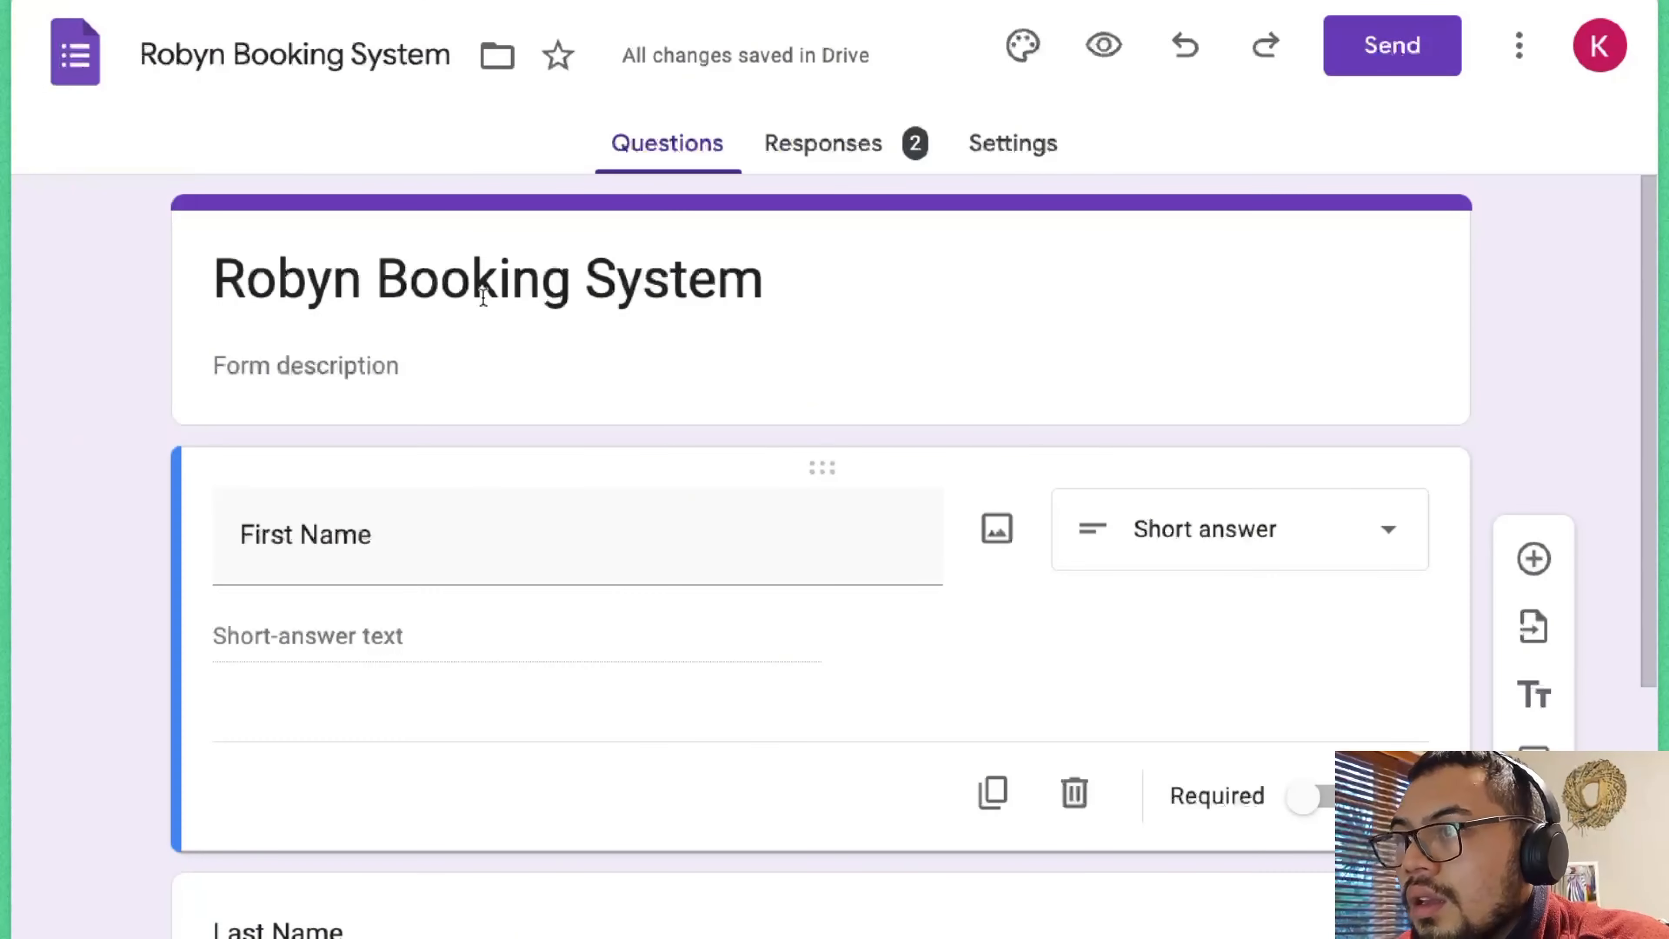
click(277, 65)
key(super+c)
key(super+s)
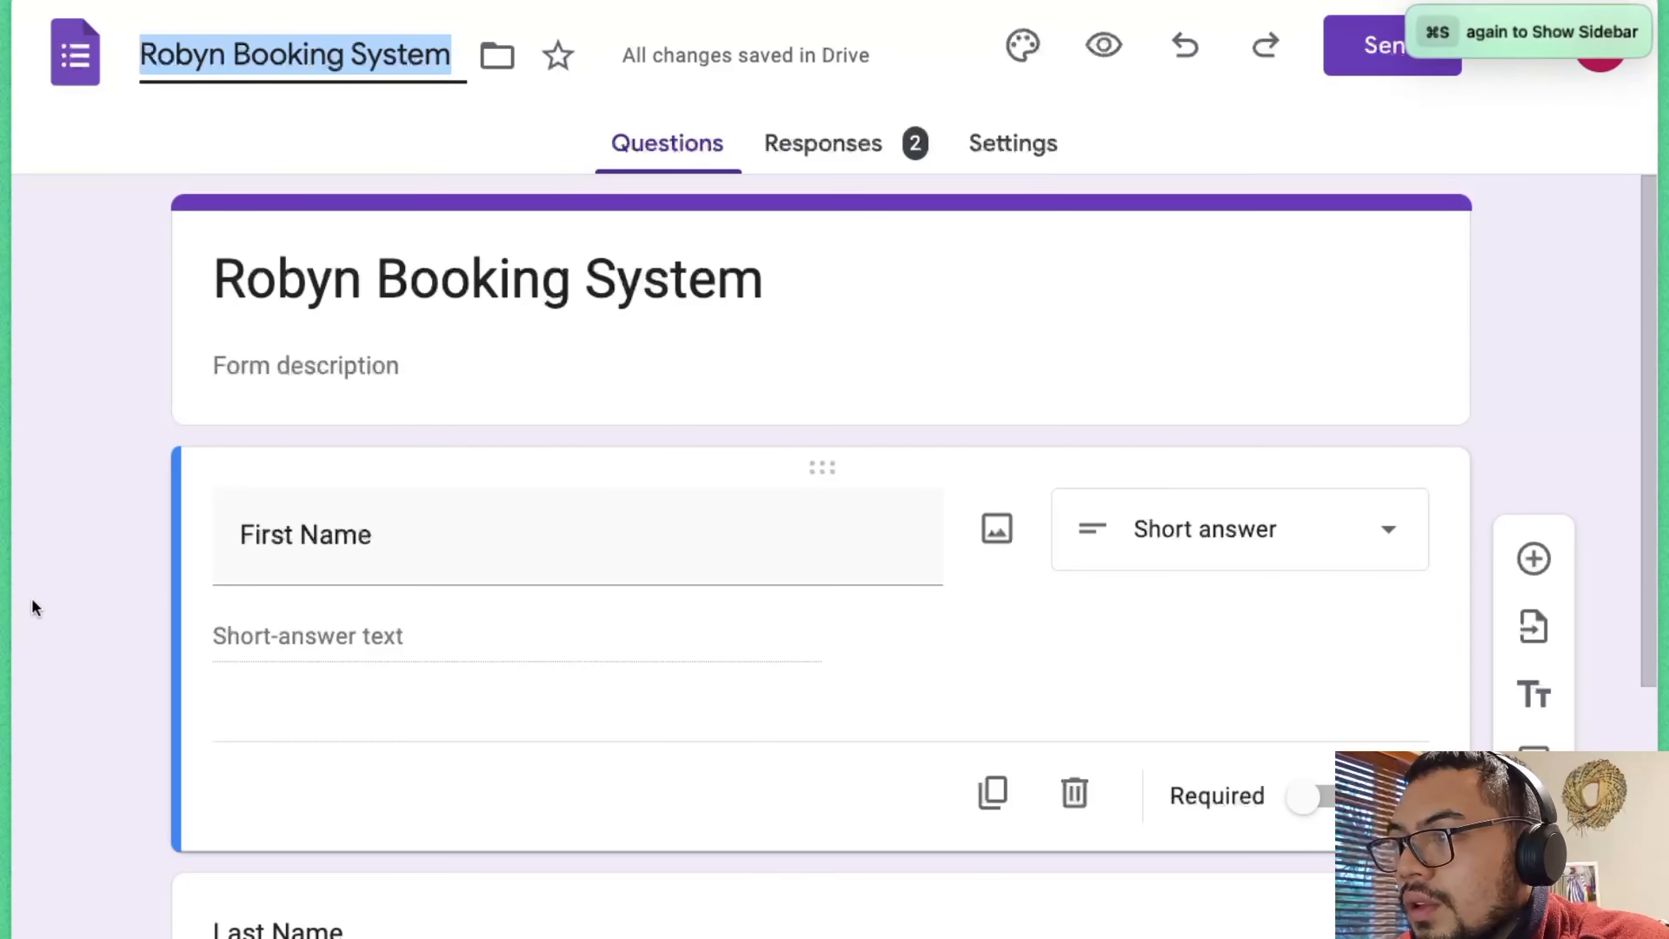
click(191, 304)
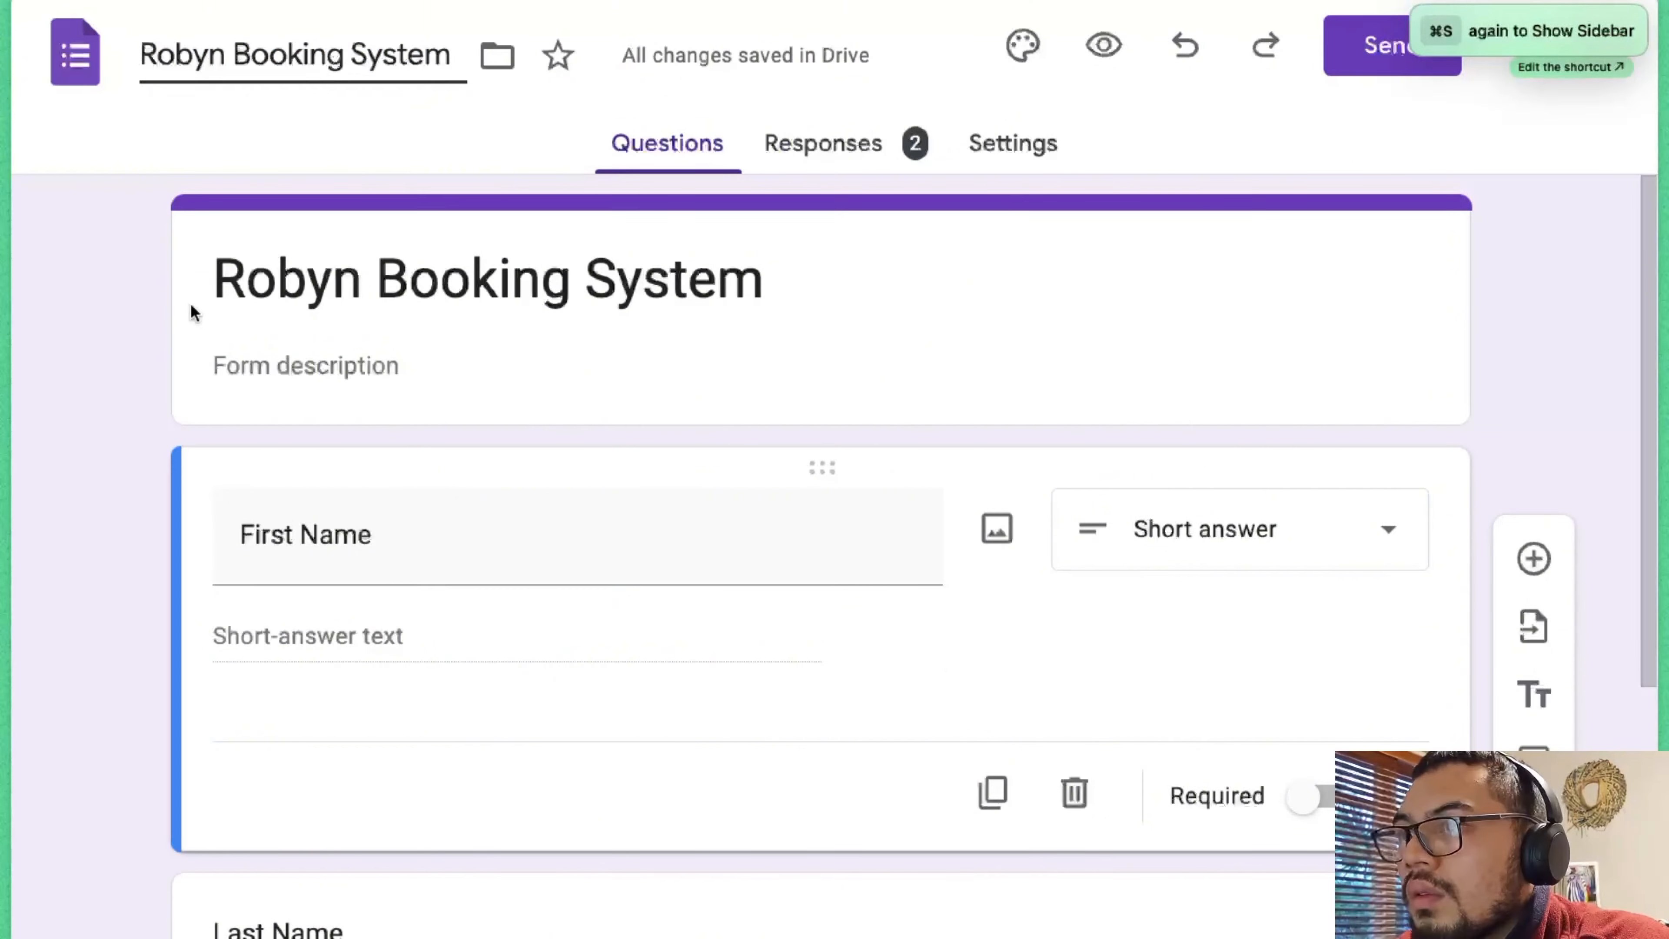
- Switch to Make, close the form search and replace the Google Forms module's Form ID with Robyn Booking System
mouse_move(10, 454)
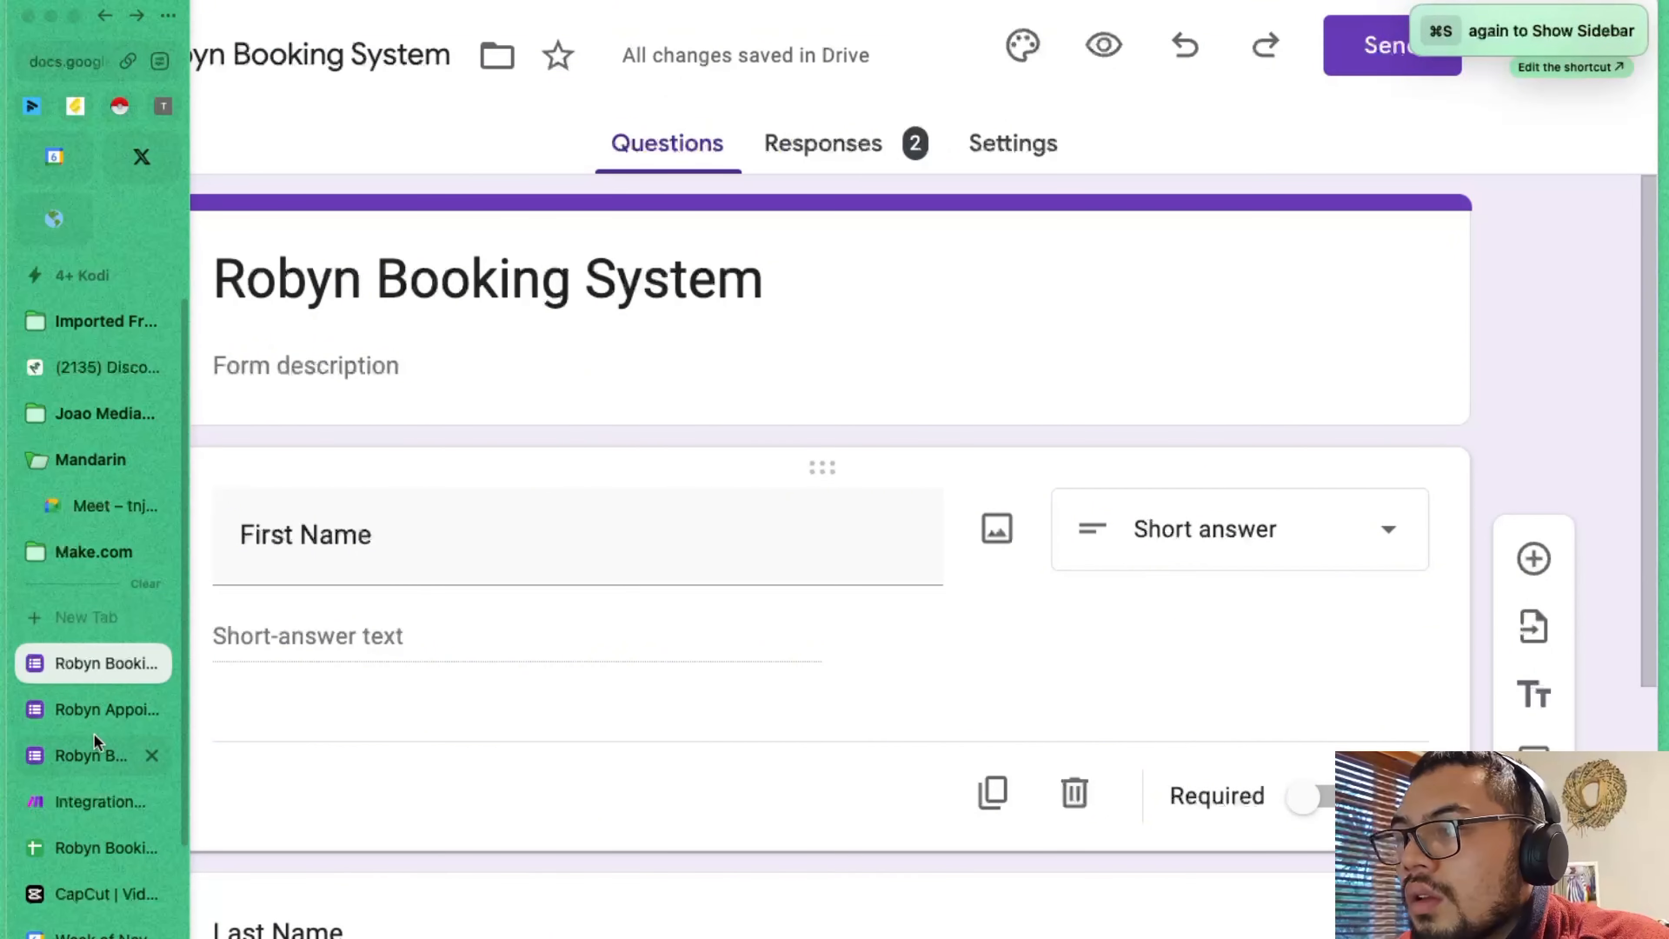
click(94, 786)
click(1081, 578)
click(964, 492)
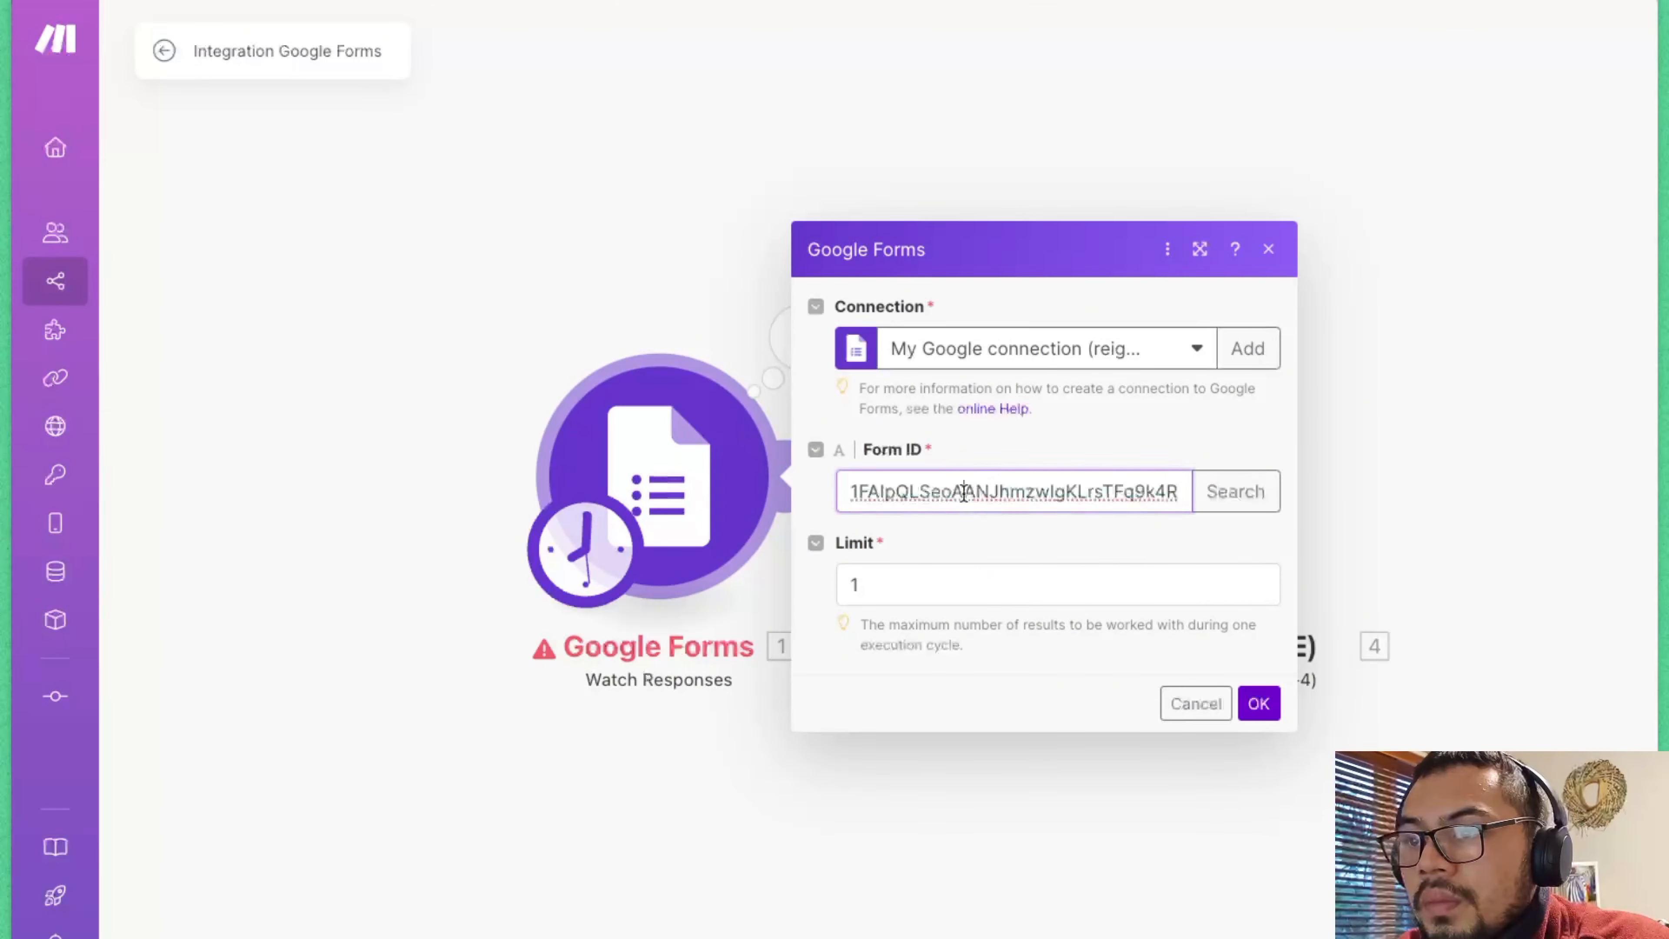
key(super+a)
key(super+v)
- Search the account's forms with an empty document title and save the Google Forms module's settings
click(1234, 492)
click(830, 420)
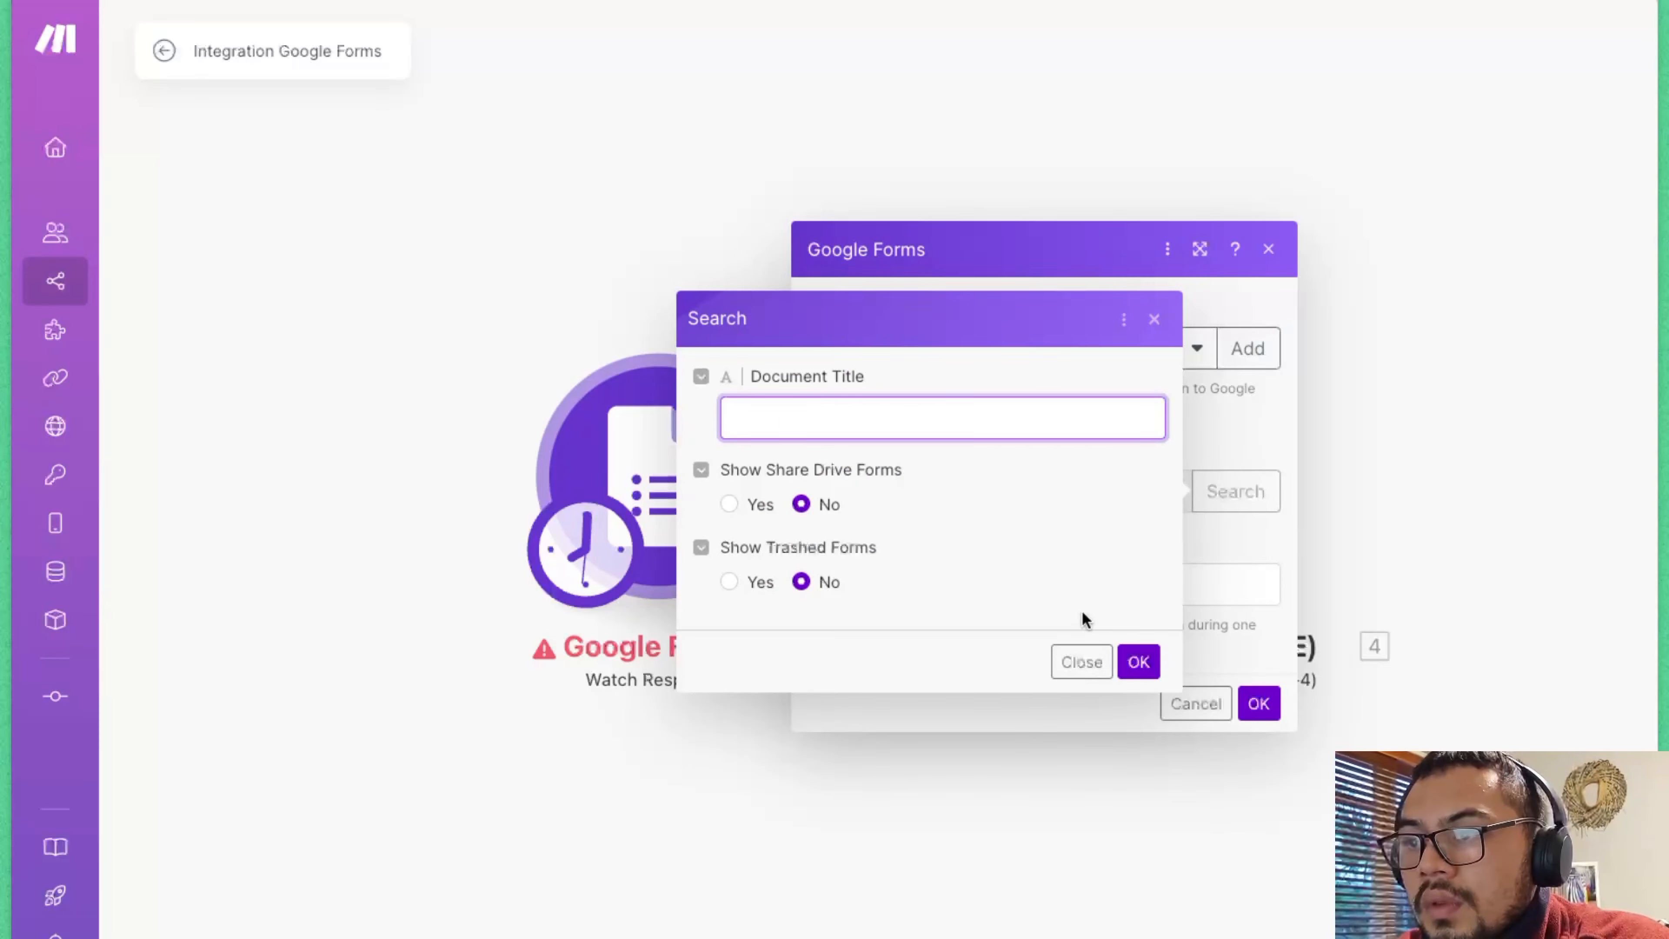
click(1135, 662)
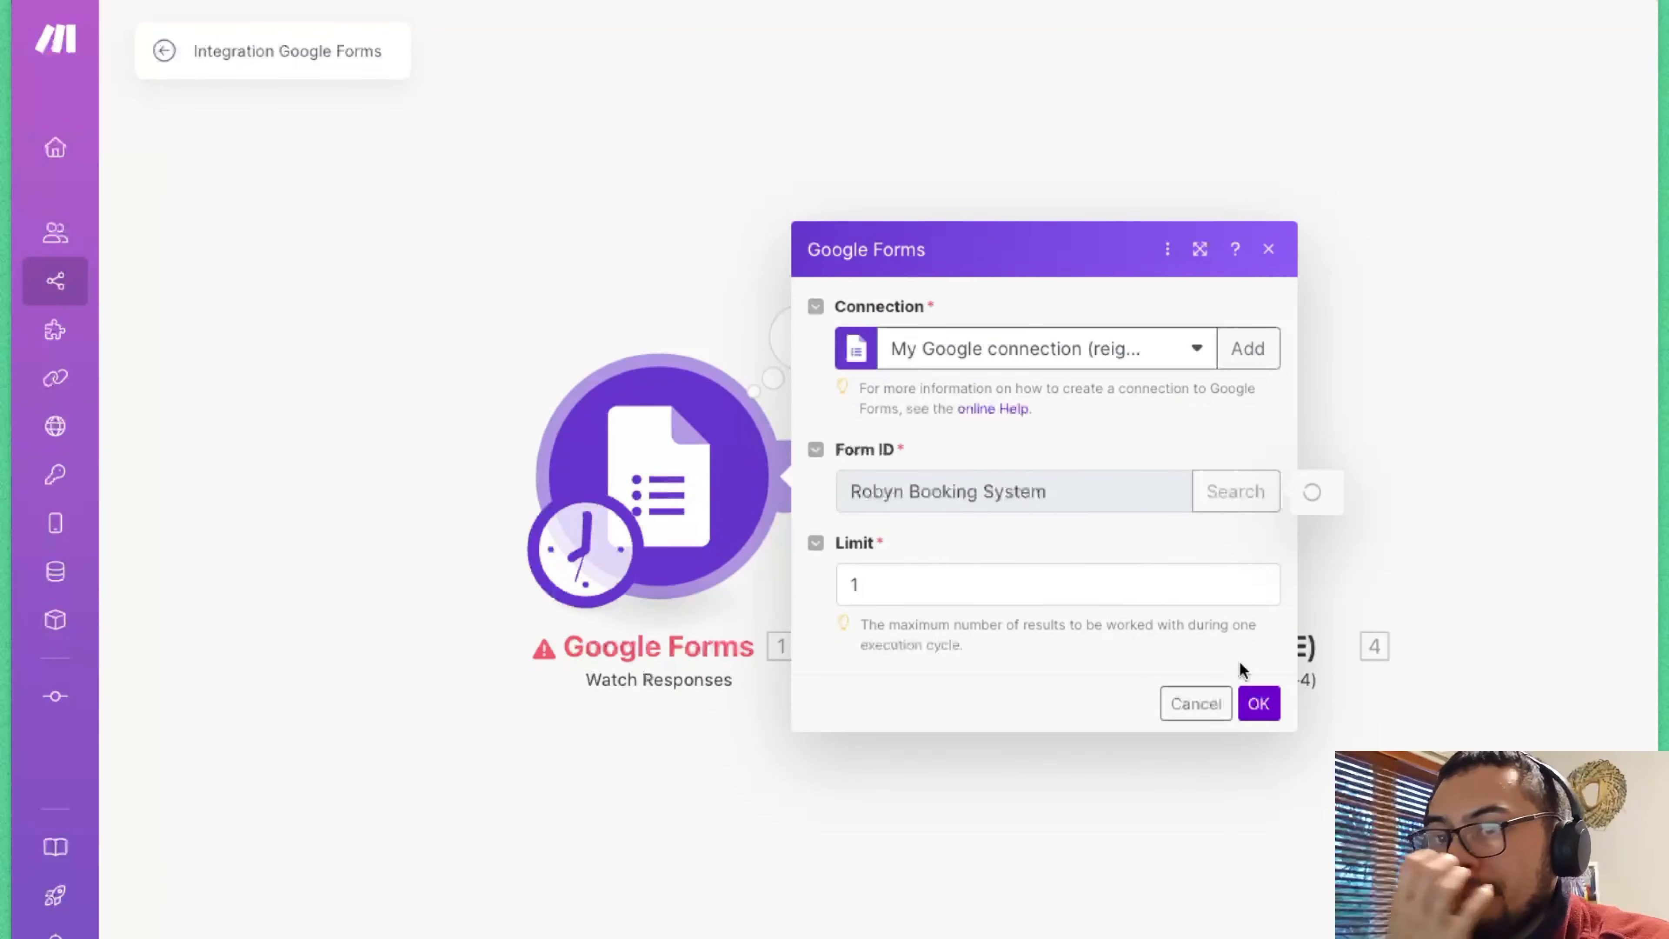
click(1259, 703)
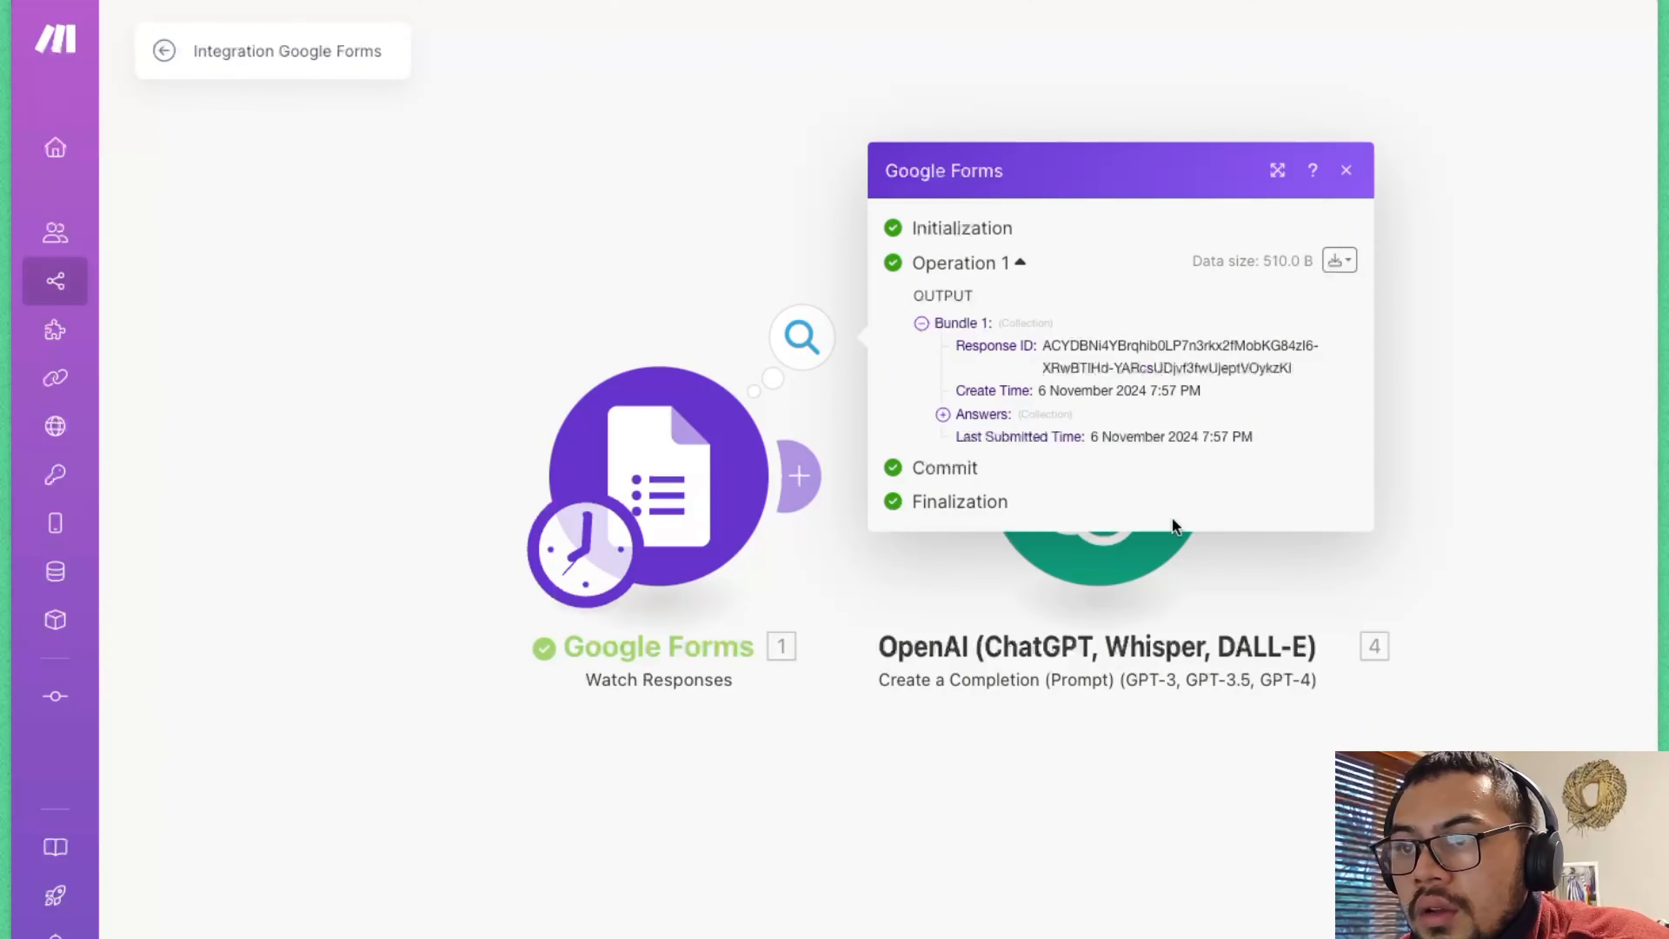
- Expand the Answers collection in the Google Forms module's output, examine its fields and close the output
click(943, 414)
drag(1020, 414, 1017, 437)
drag(1487, 708, 1282, 722)
scroll(1141, 748, down, 2)
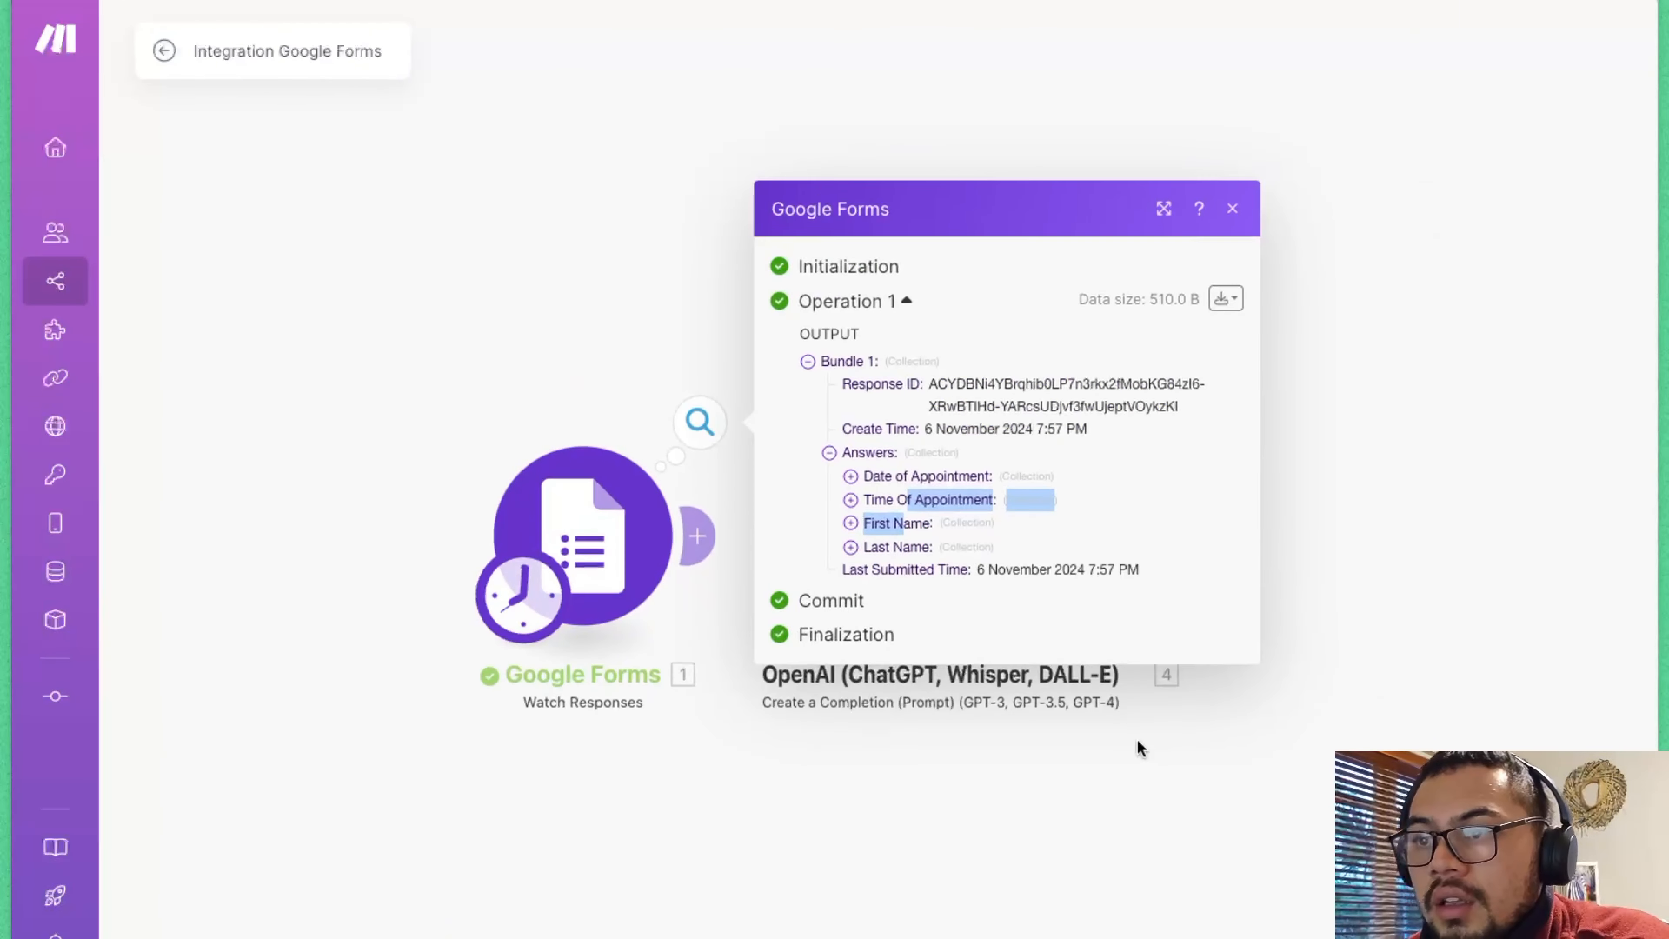
click(1141, 748)
- Open the OpenAI module and enter "I want you to generate an entry for my google calendar event" as Message 1's text content
drag(962, 736, 736, 644)
drag(521, 448, 703, 544)
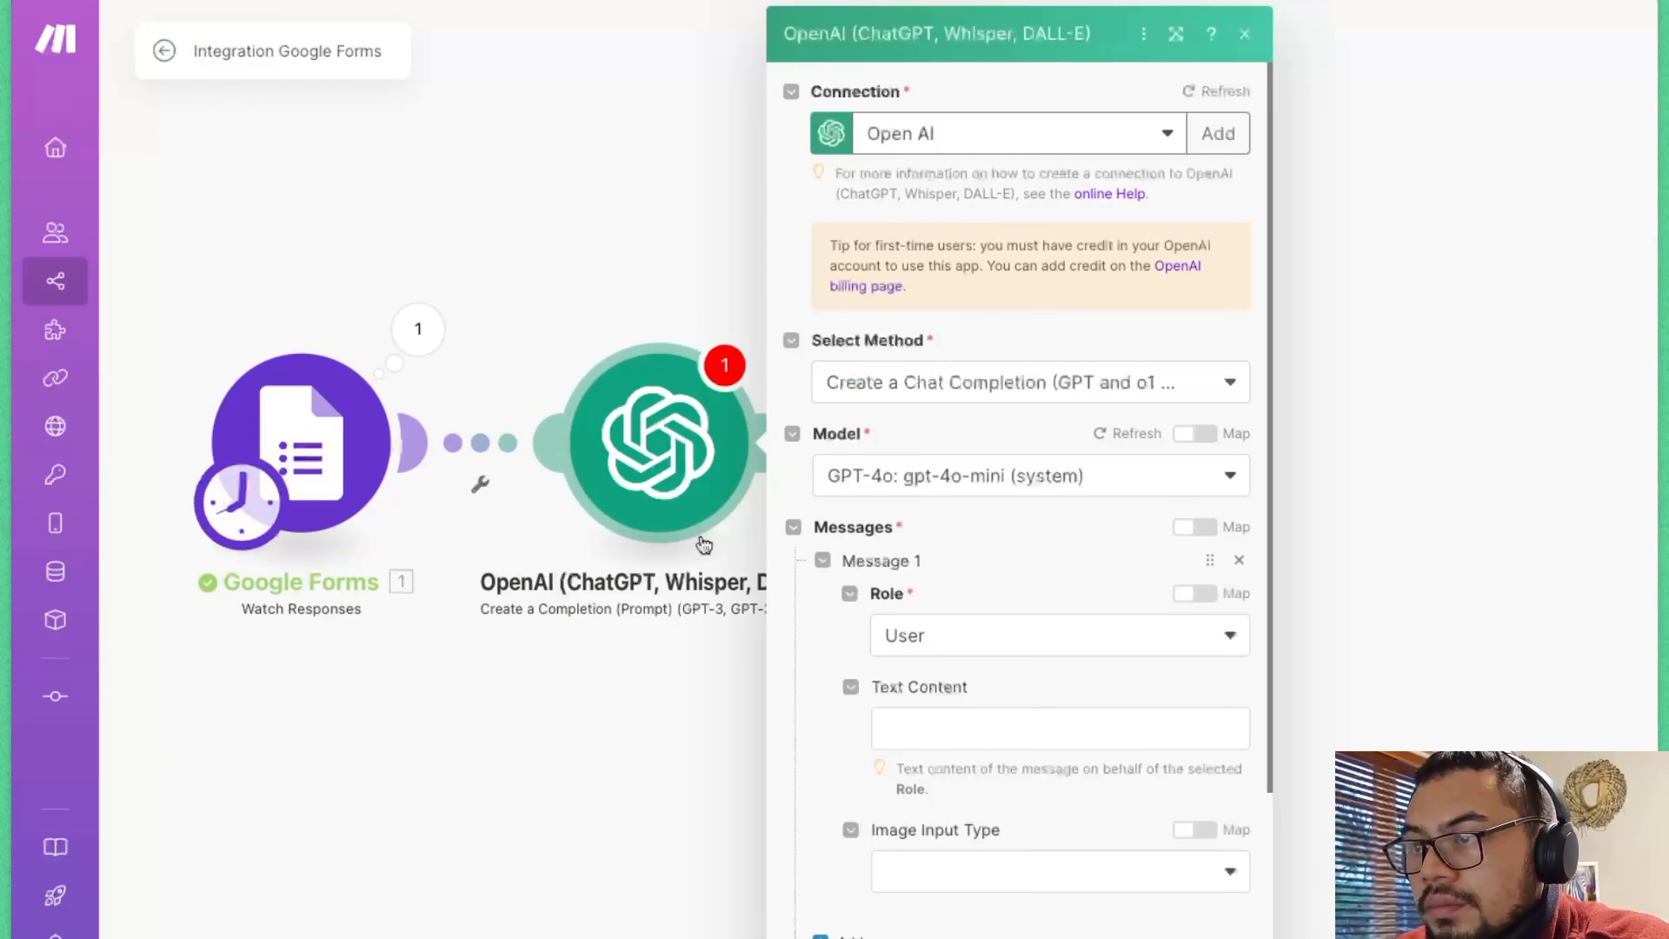
scroll(971, 692, down, 1)
click(984, 687)
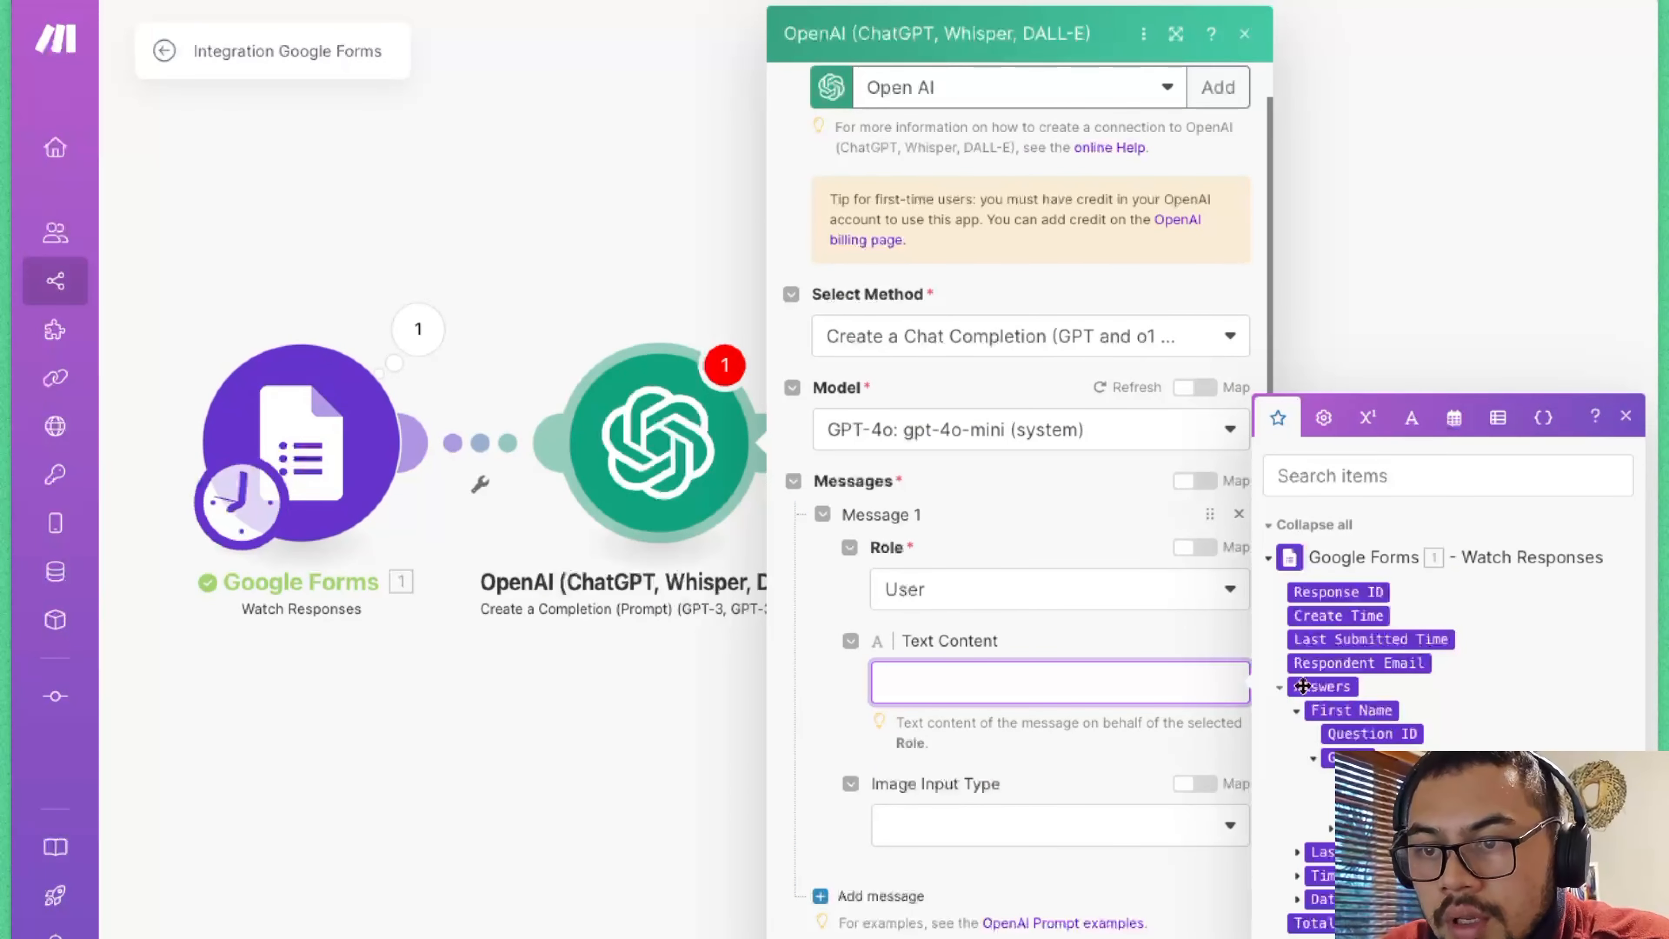
click(1281, 689)
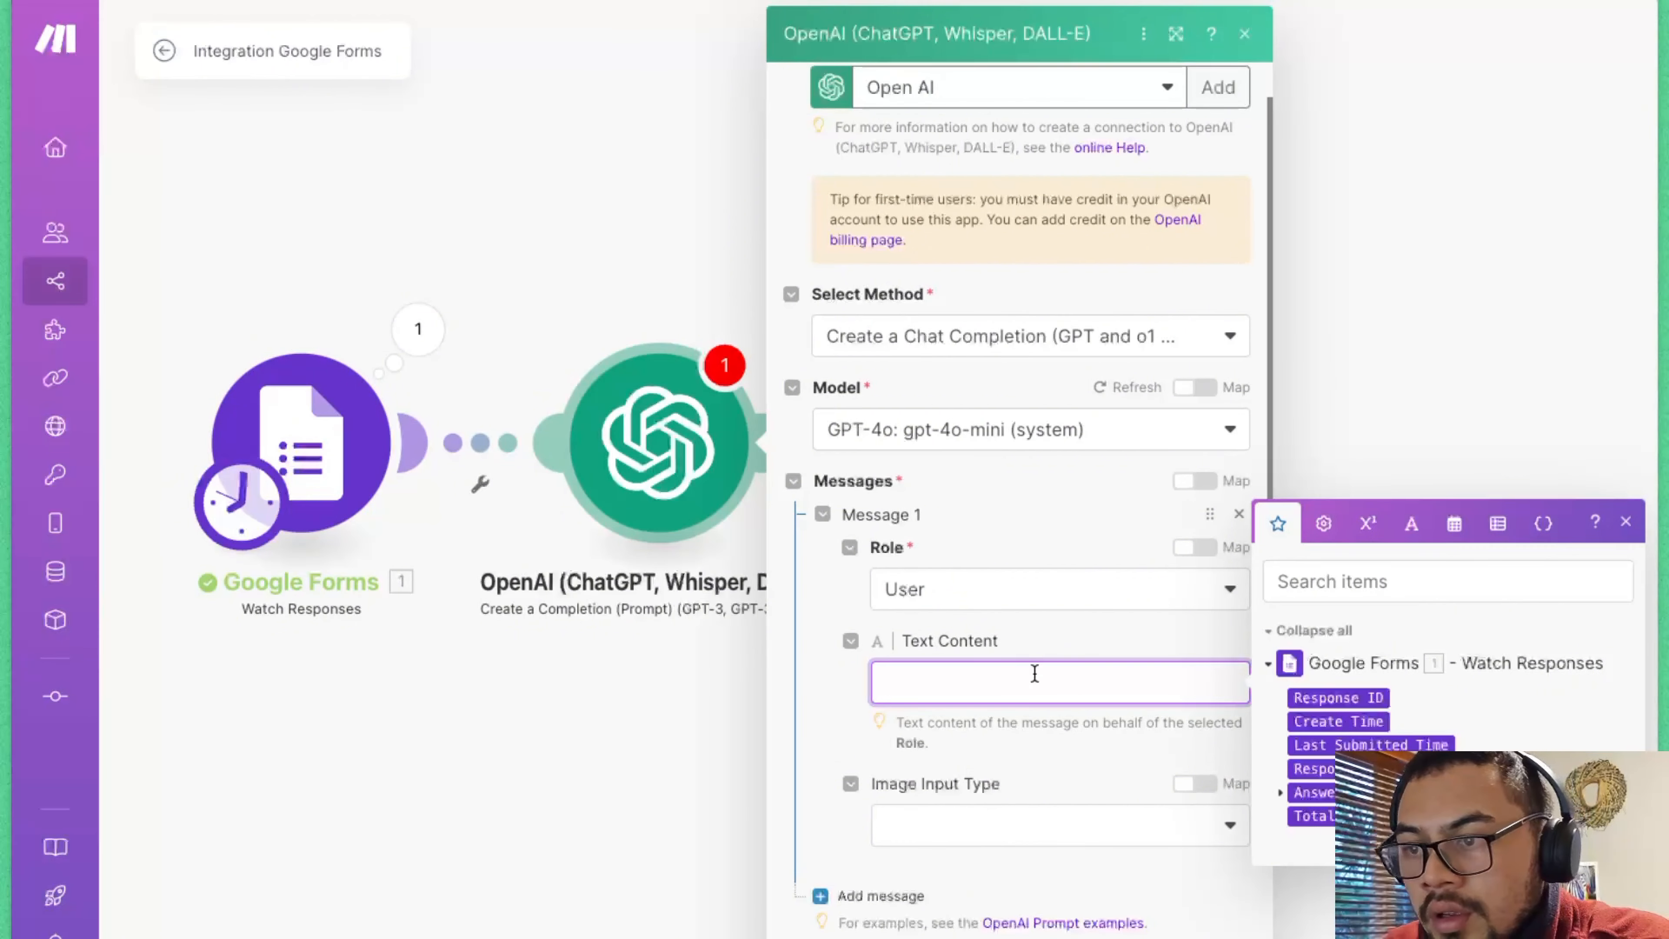
text(want you to)
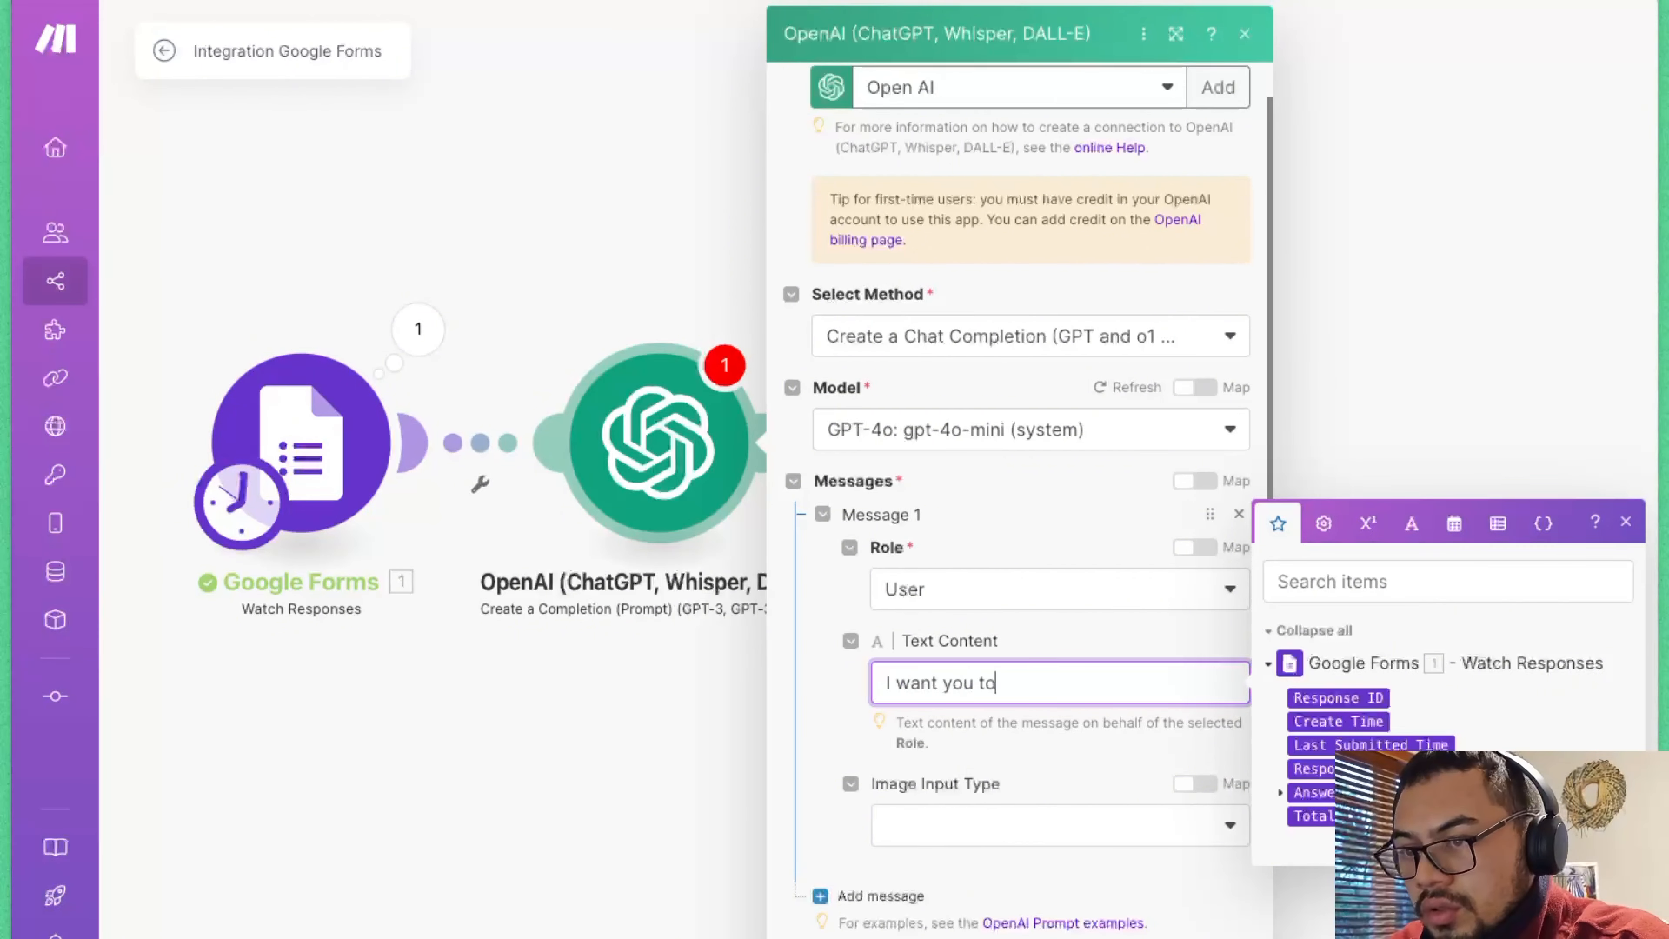
text( generate an entry )
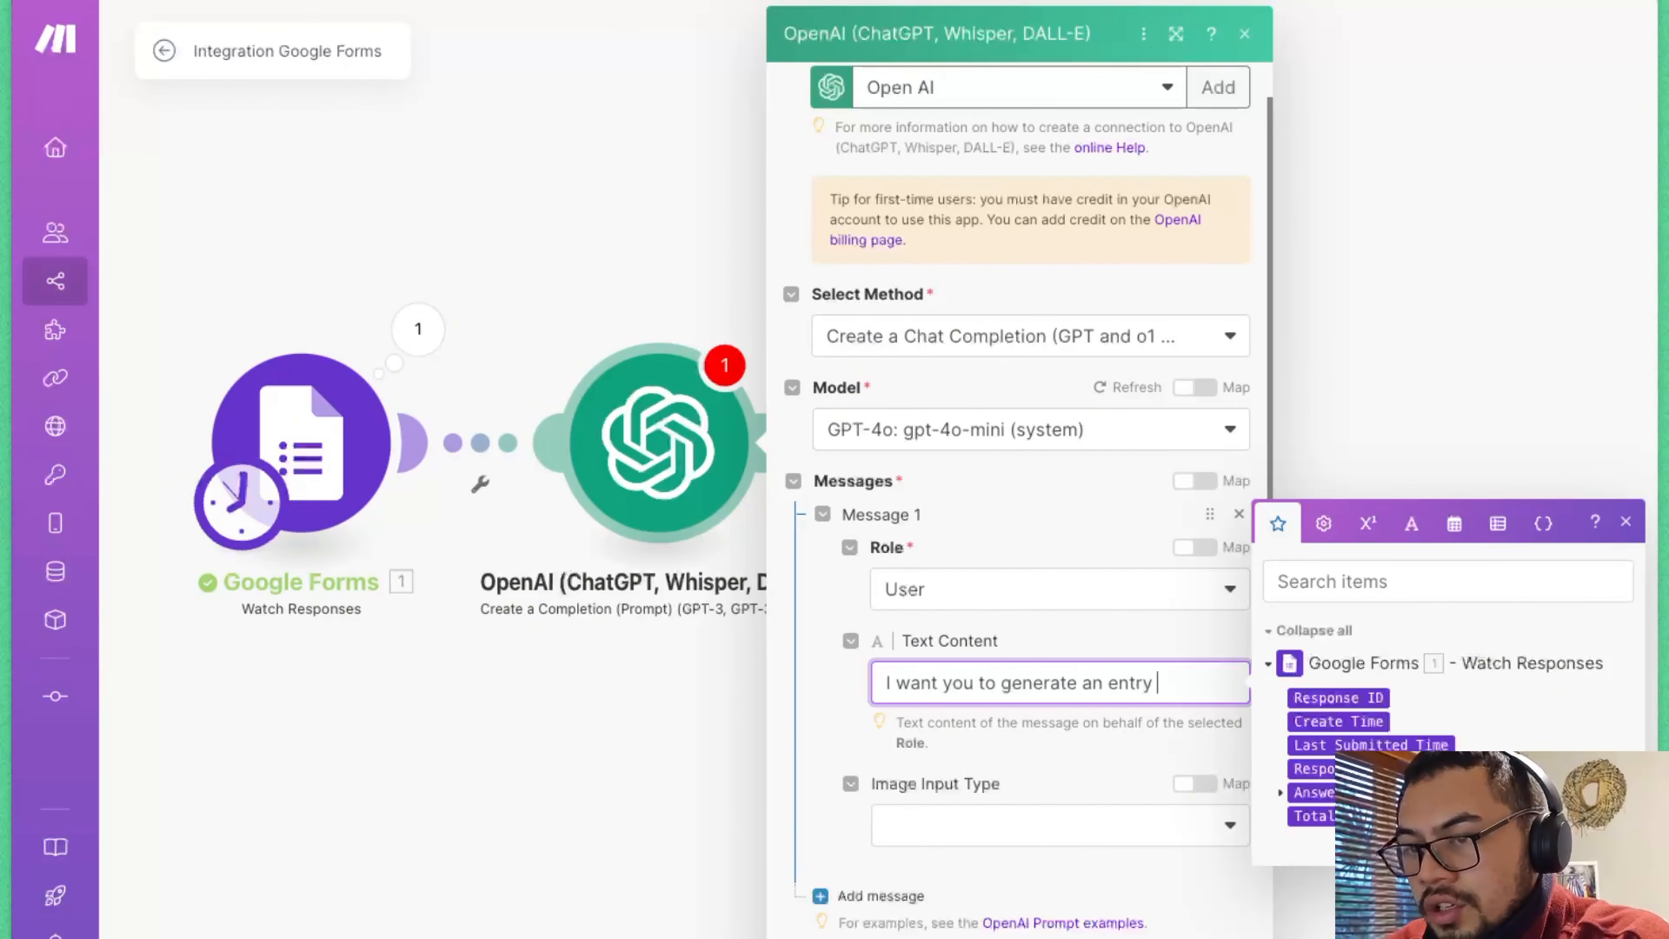
text(for my google calendar )
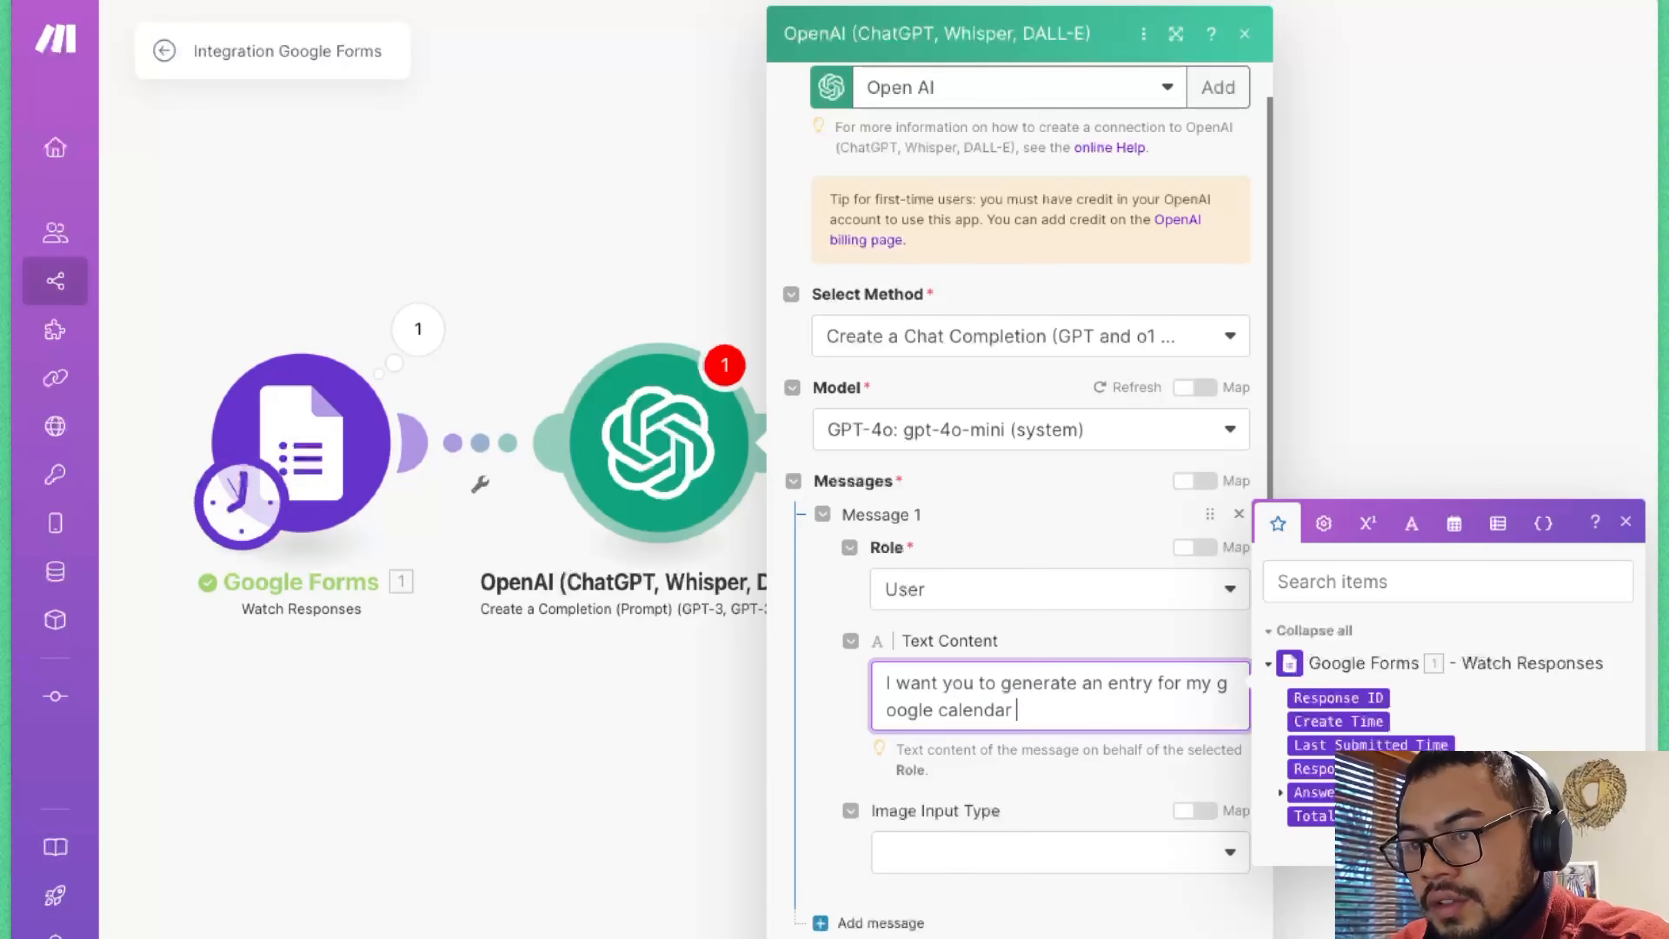
text(event)
- Add a separate line reading "it must be in this structure" below the calendar event sentence, correcting typing mistakes
key(Return)
key(Return)
text(it )
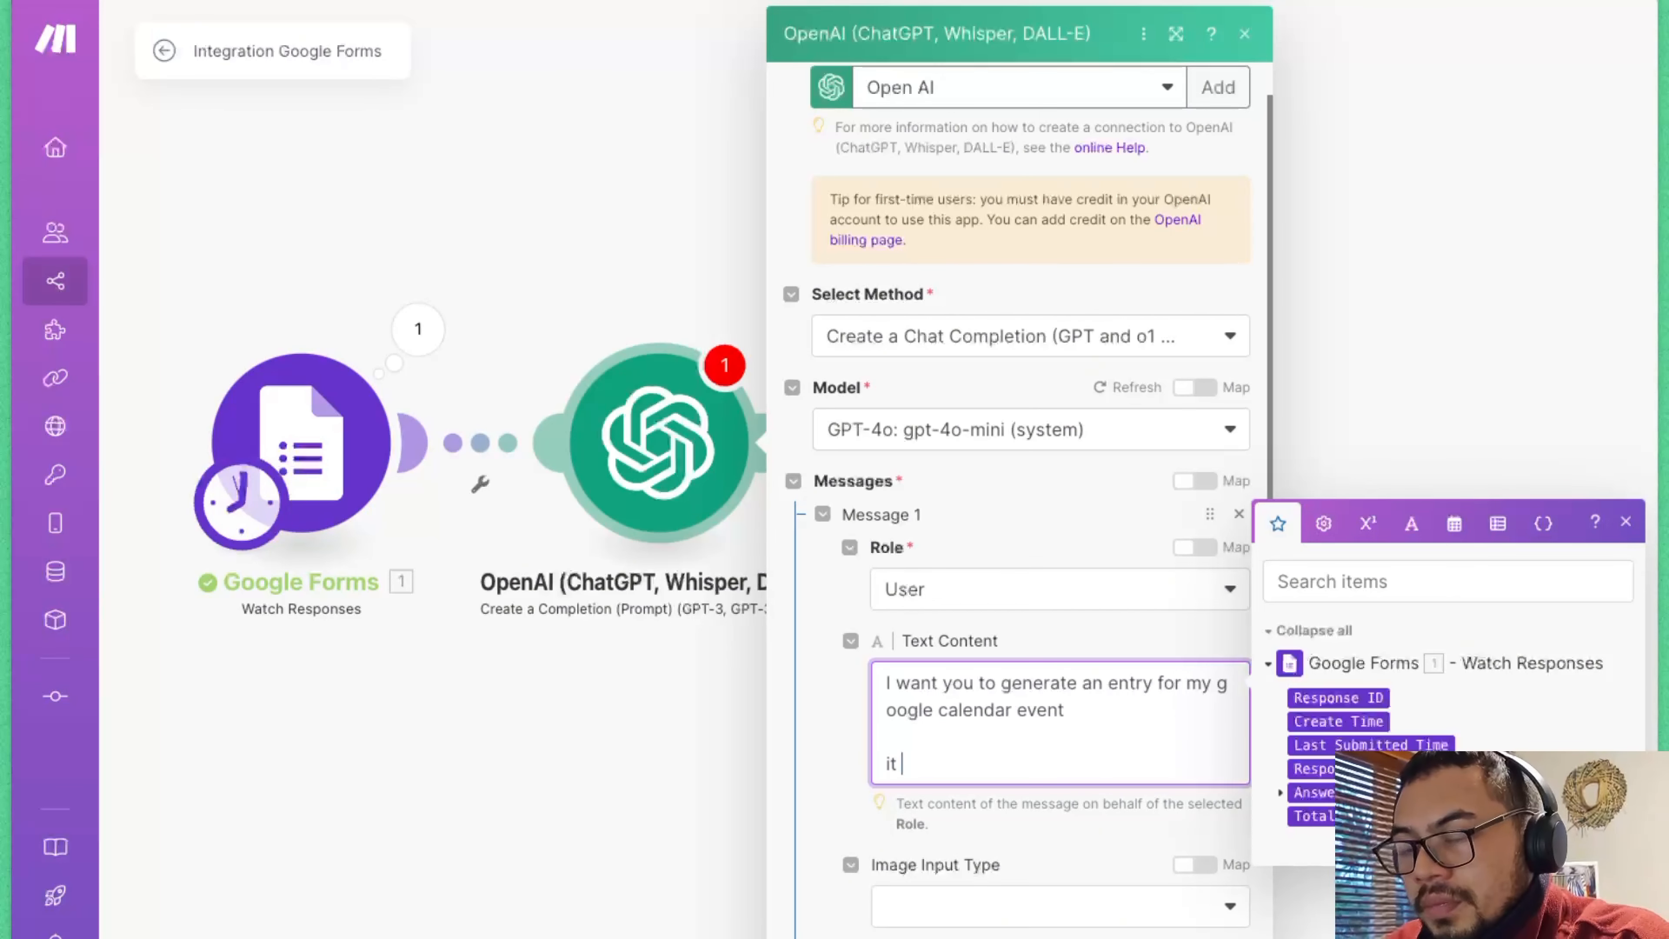
text(must be in thios)
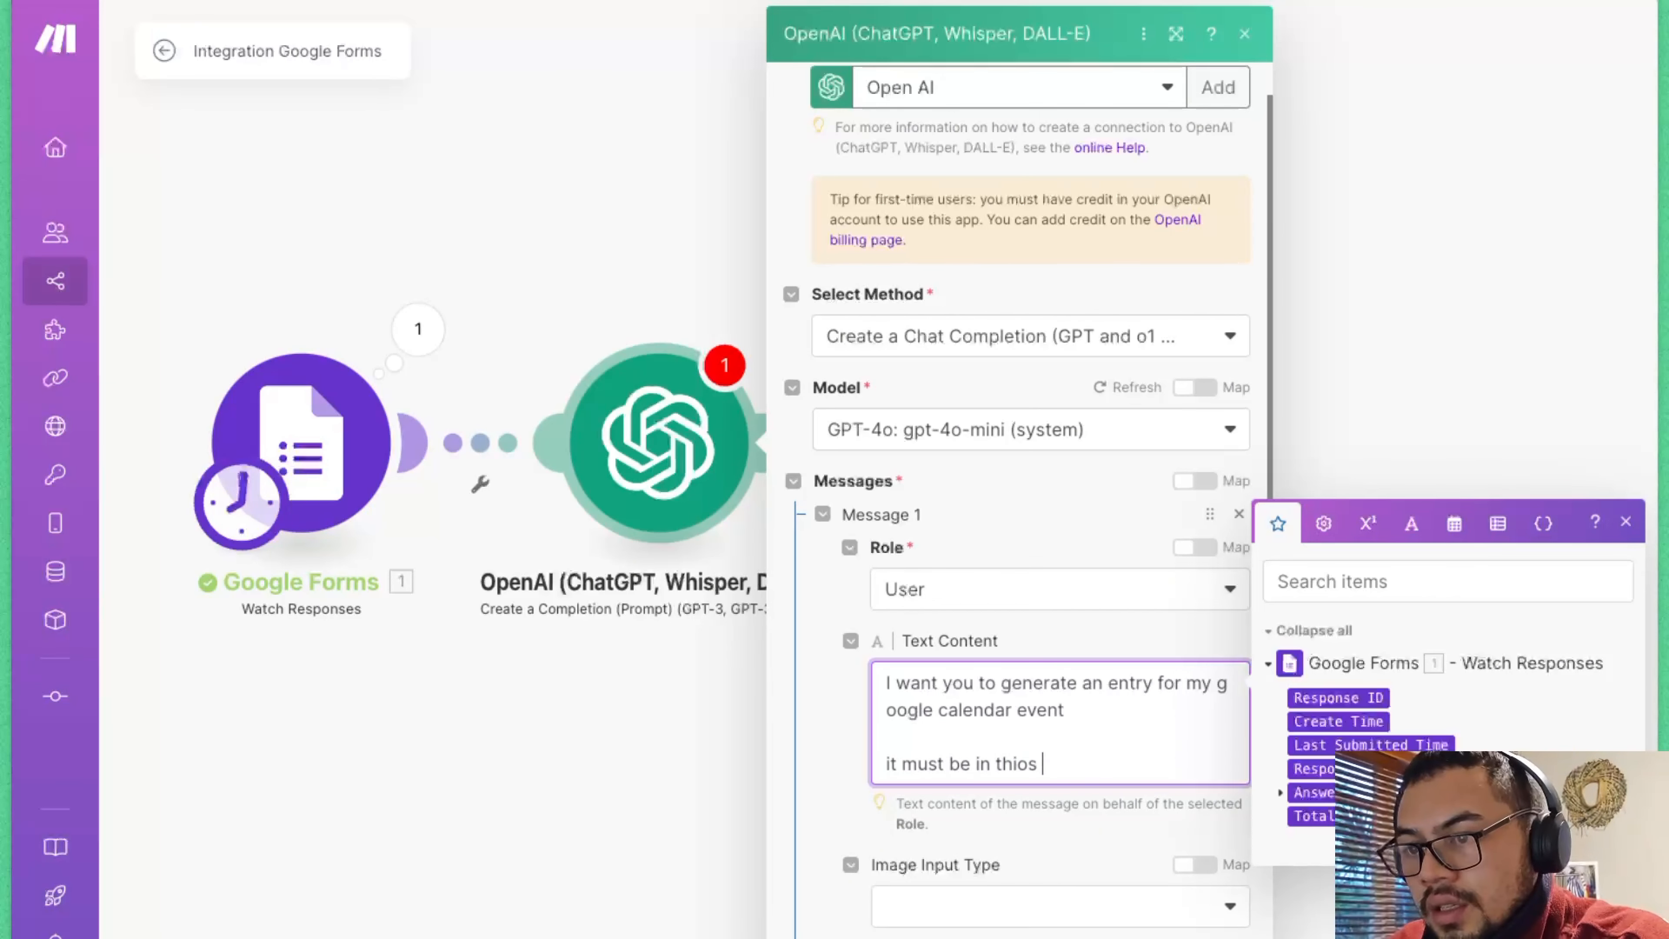
key(BackSpace)
key(BackSpace)
key(BackSpace)
text(s str)
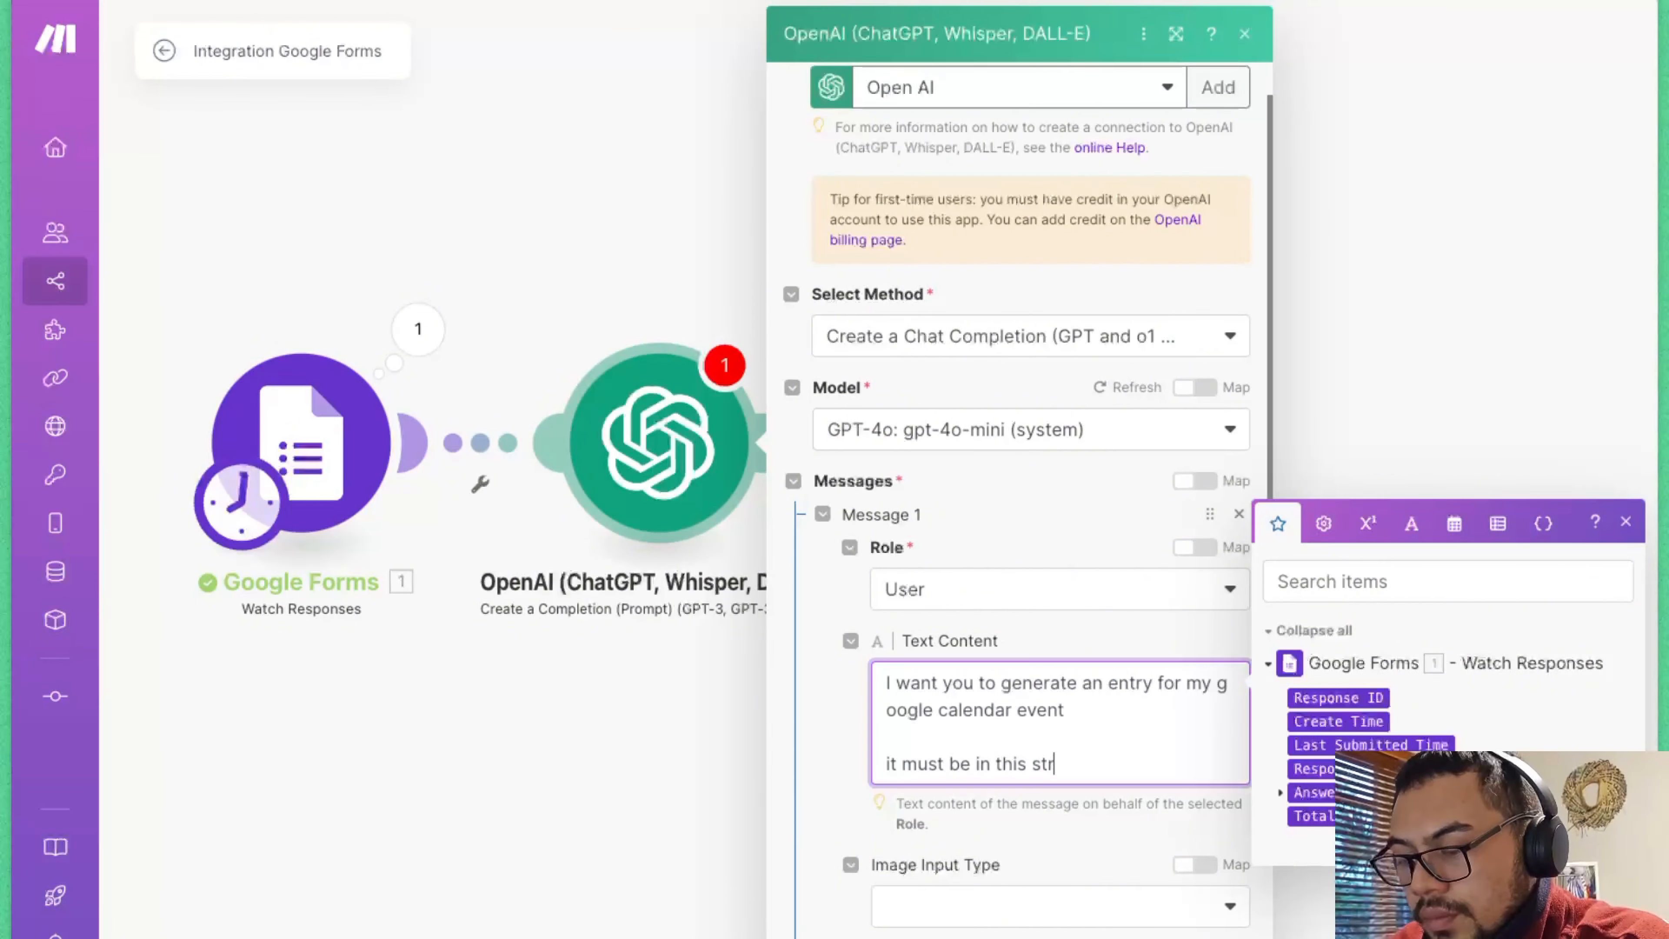
text(cutu)
key(BackSpace)
key(BackSpace)
key(BackSpace)
key(BackSpace)
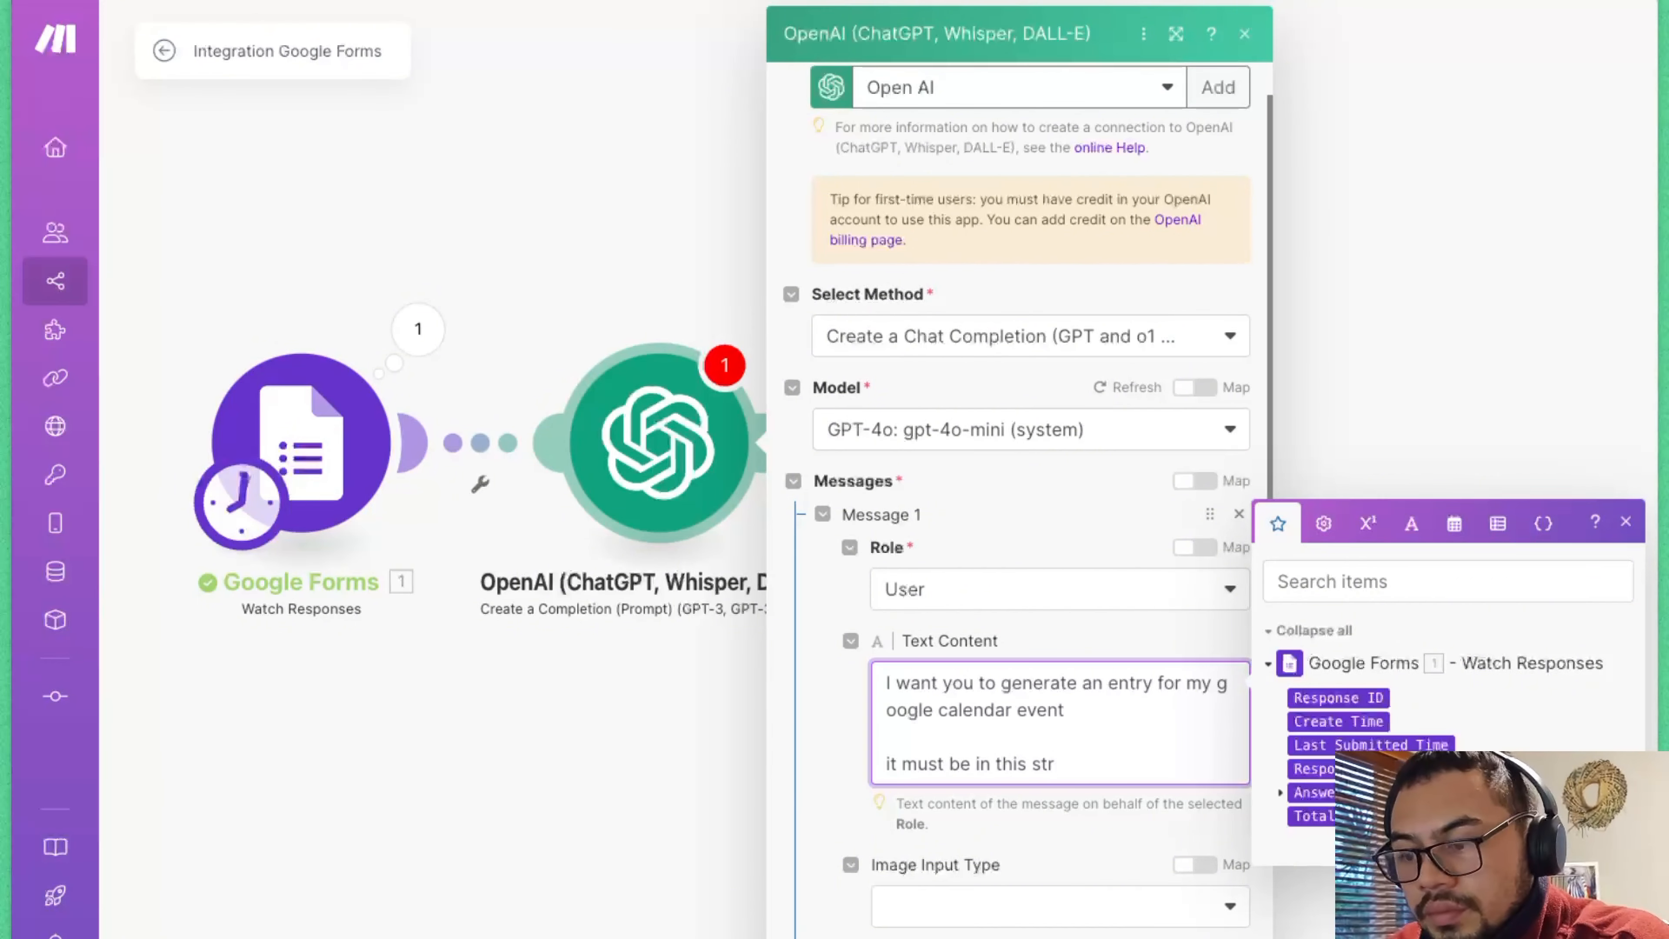
text(ucture)
- Change the start of the structure line from "it" to the dashed, capitalised "-It"
double_click(891, 763)
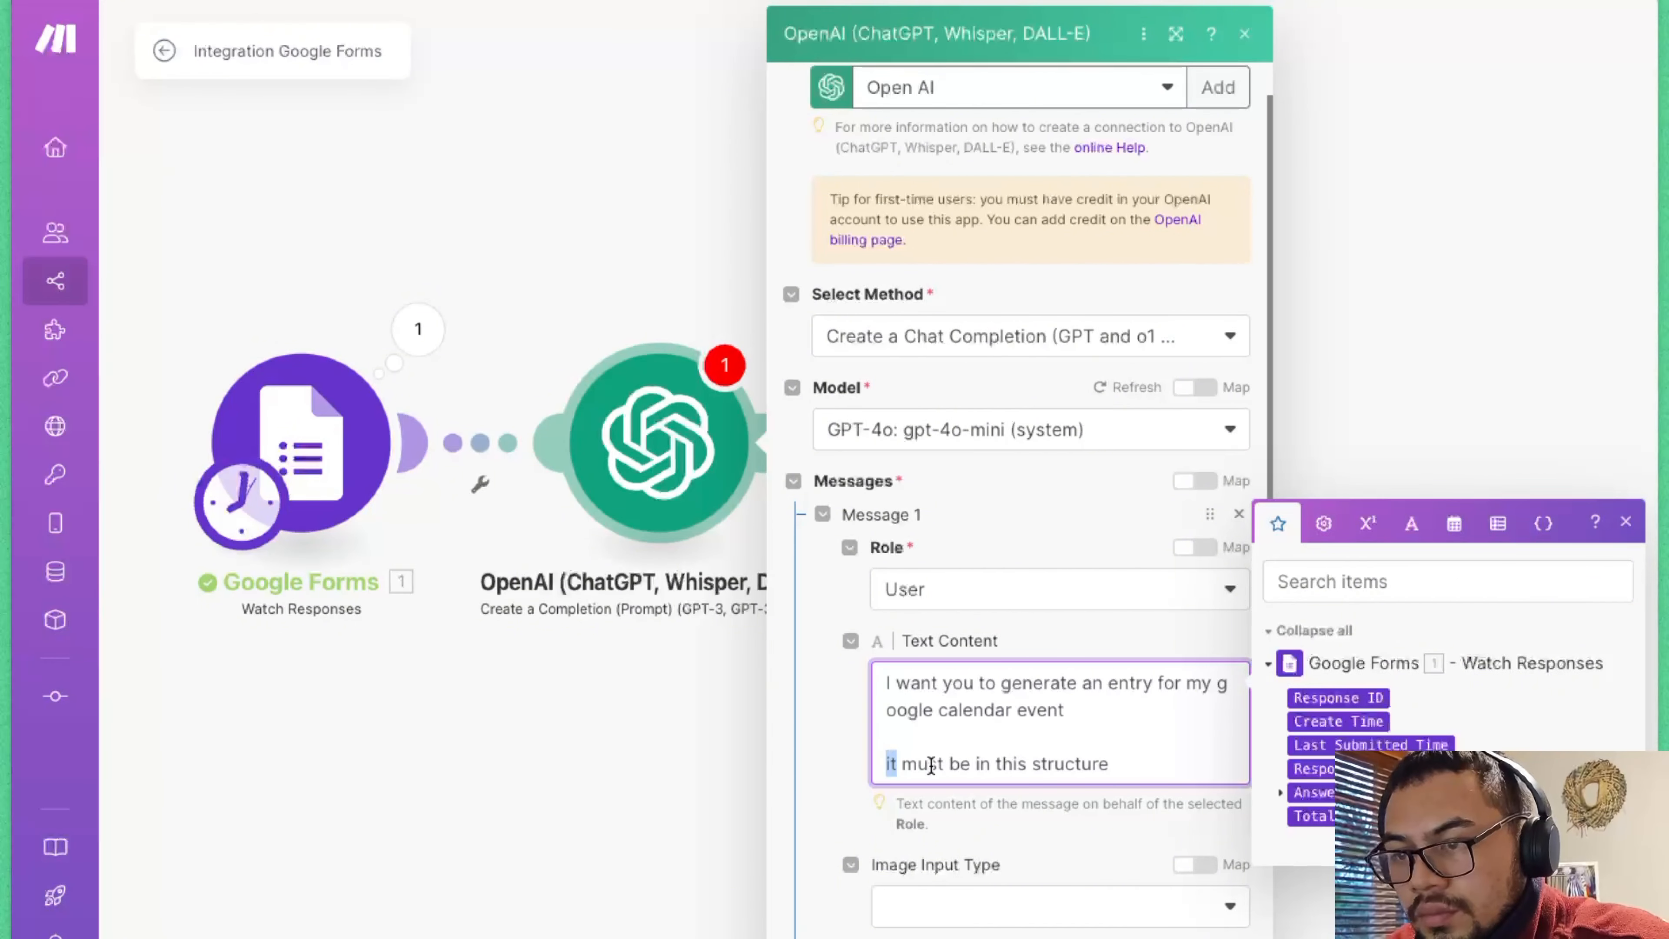
text(I)
key(Left)
text(-)
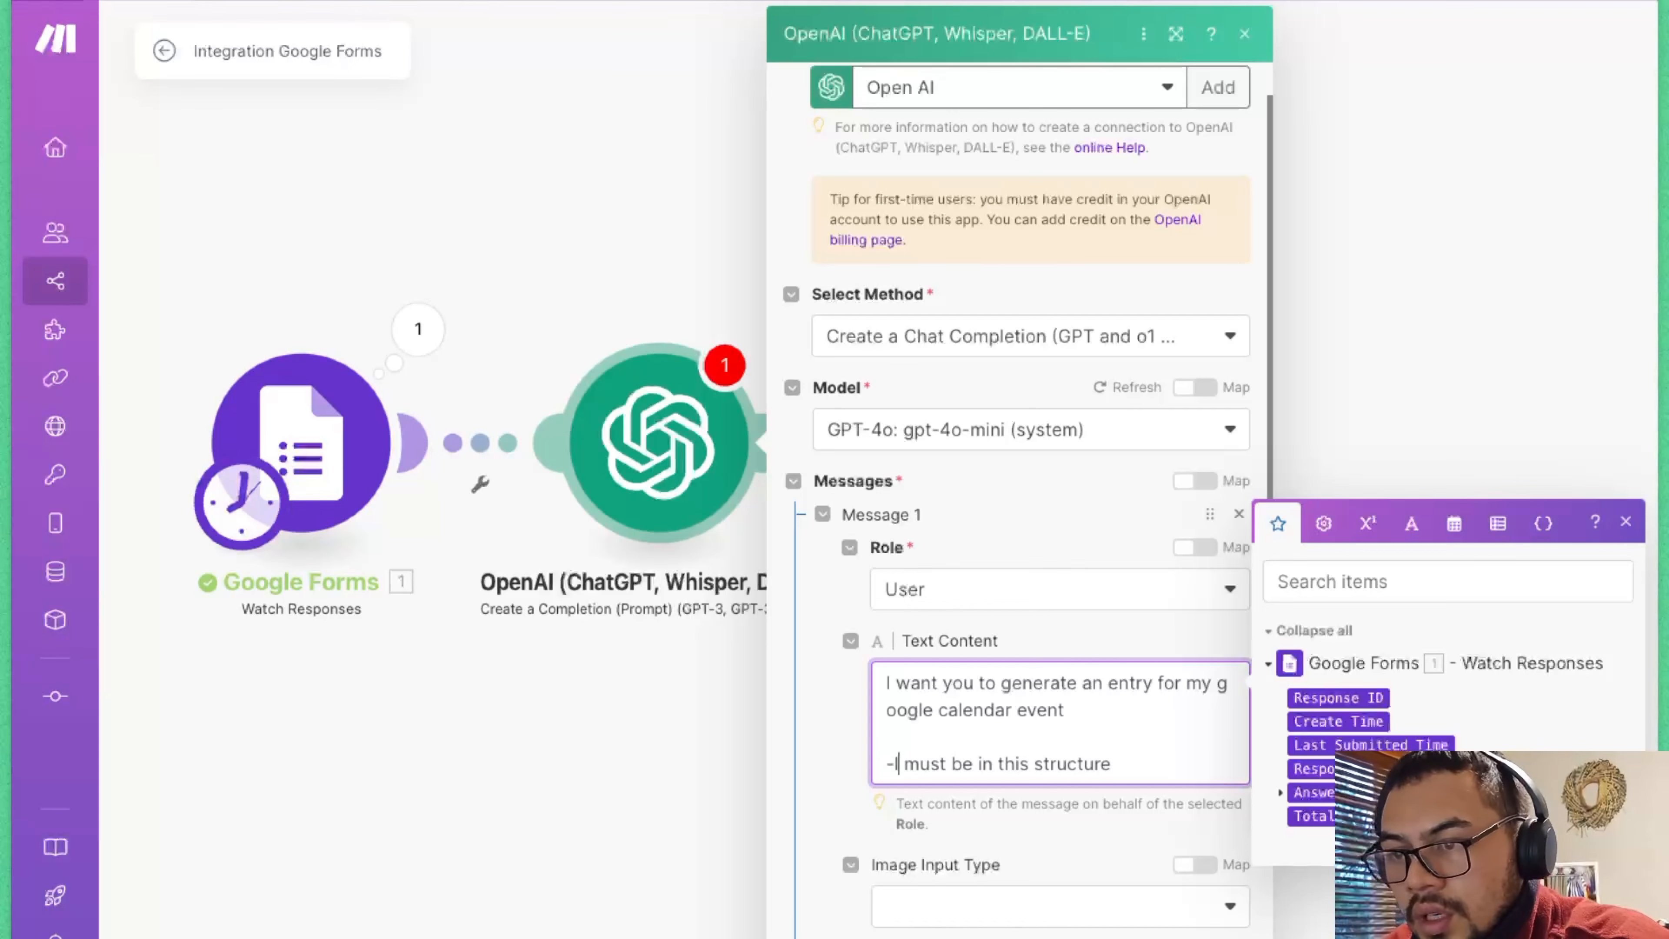
key(Right)
text(t)
click(1128, 762)
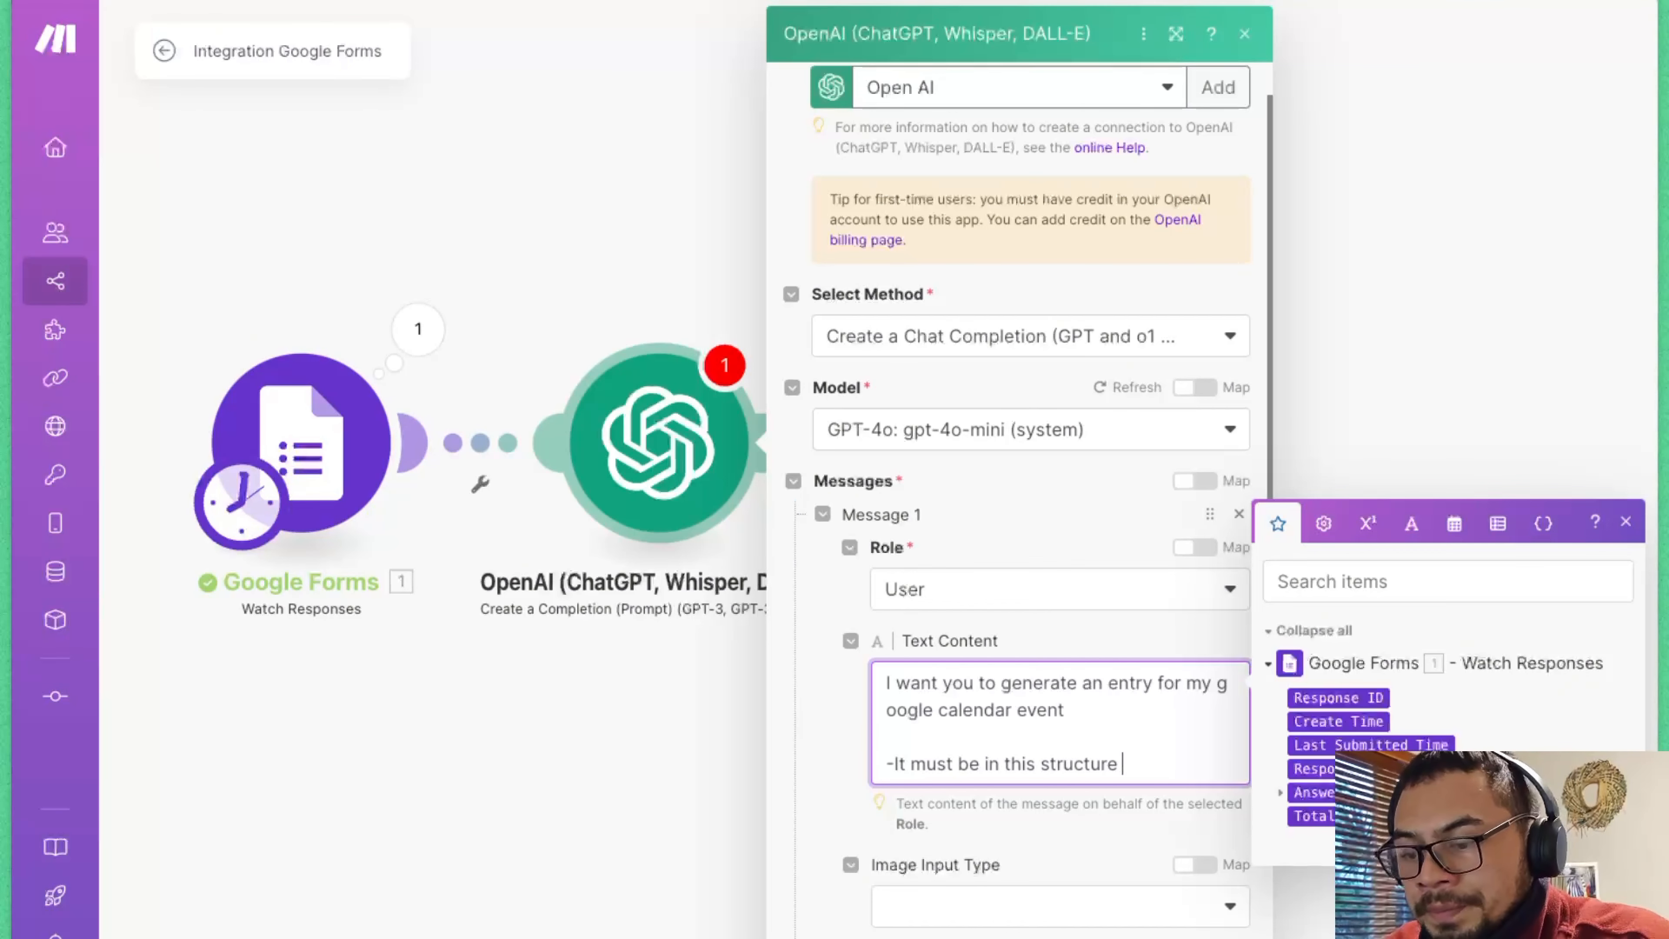
- Append "Appointment with" to the structure line and expand Answers and First Name among the mappable Google Forms items
text(A)
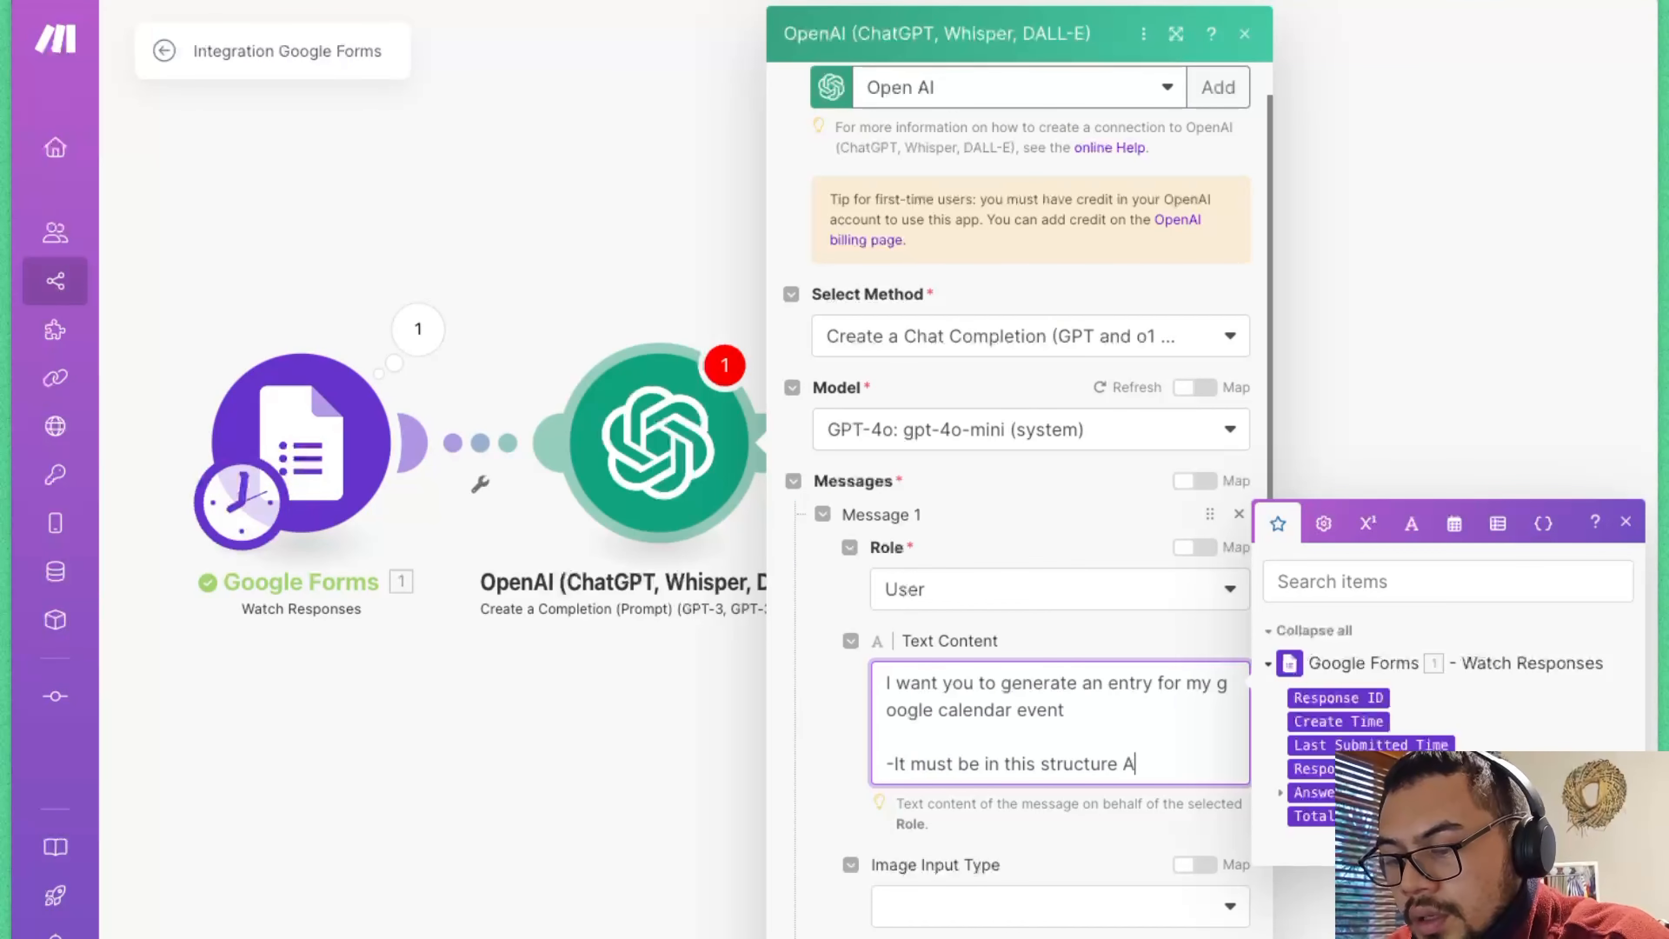
text(ppointment with)
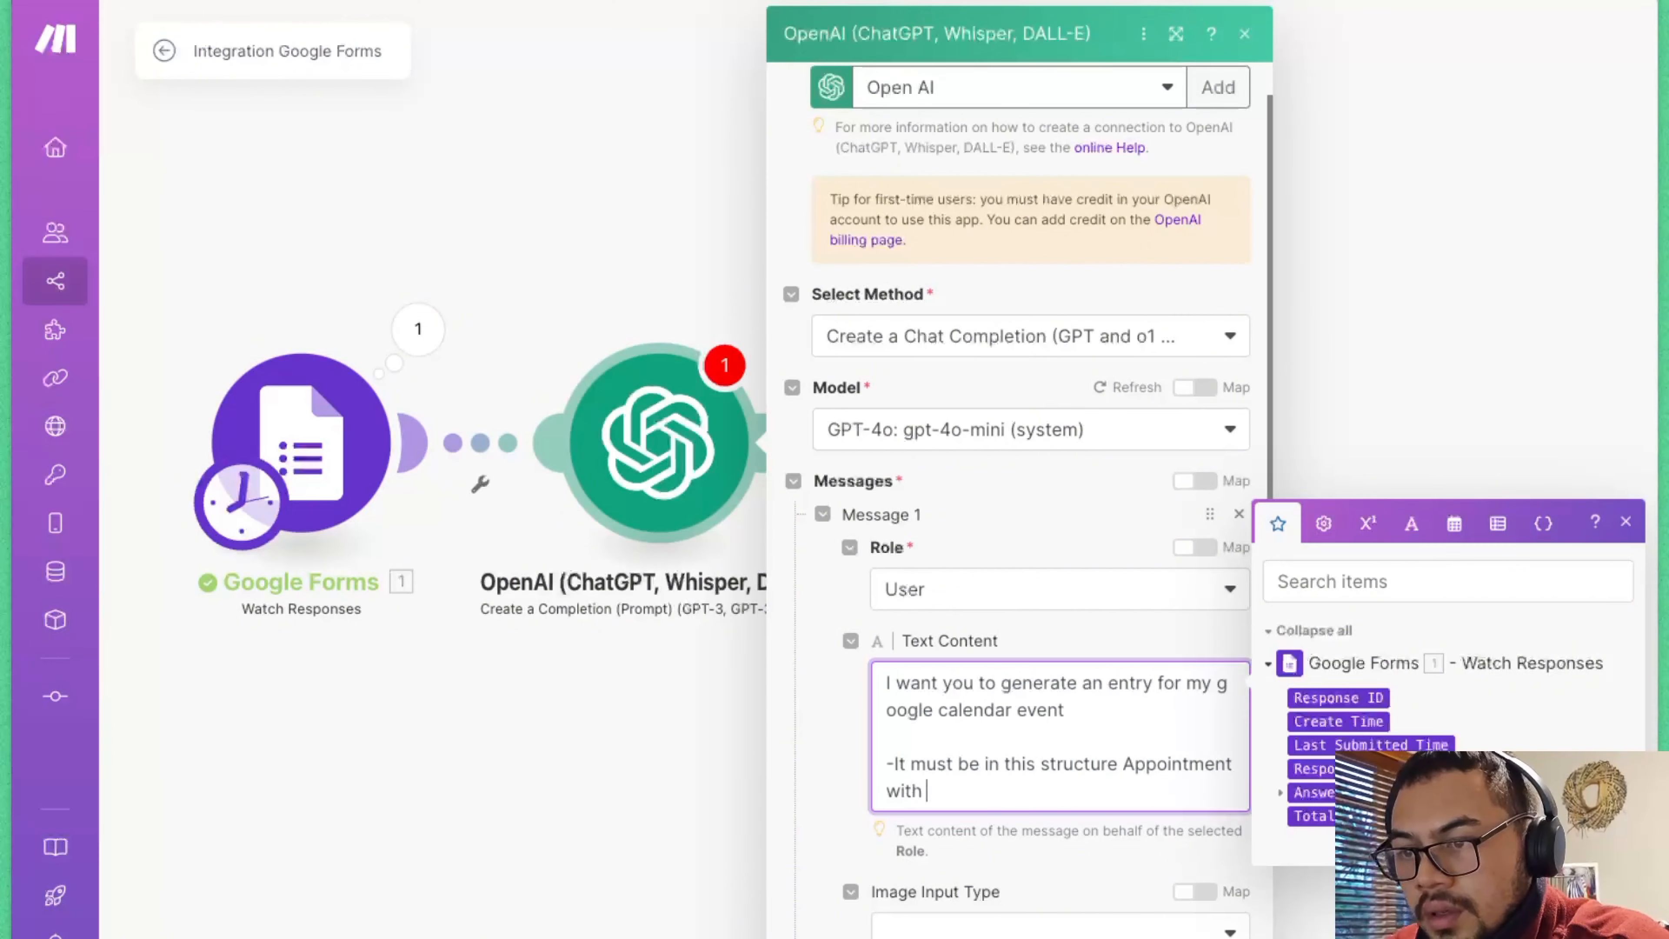
click(1281, 792)
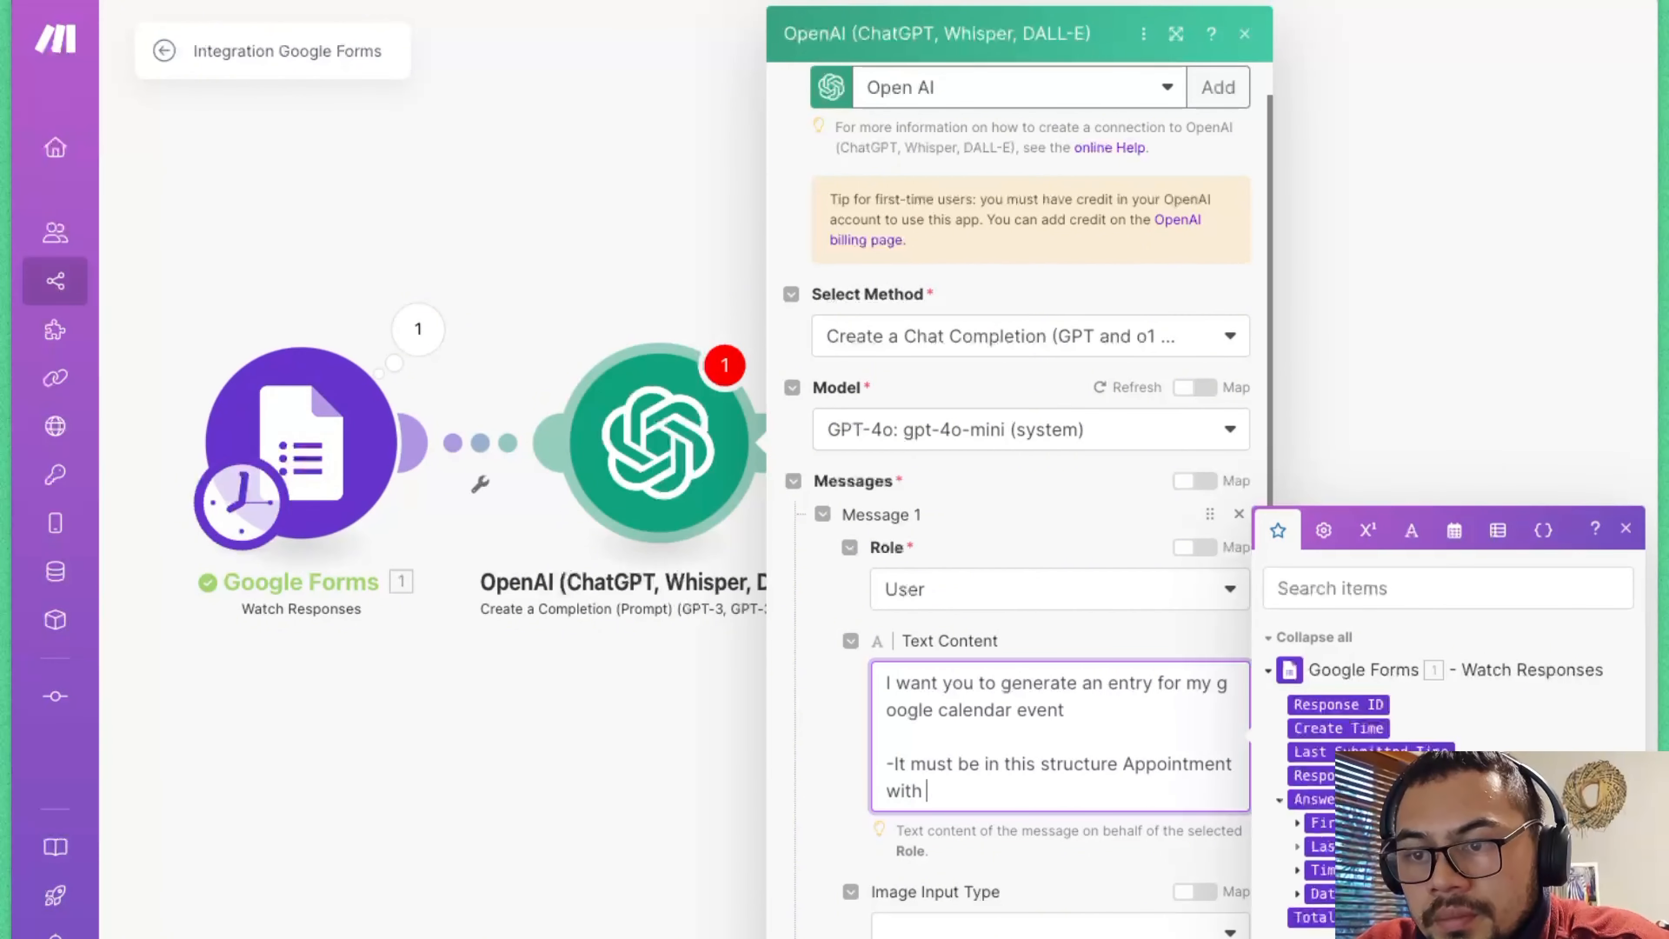
click(1307, 845)
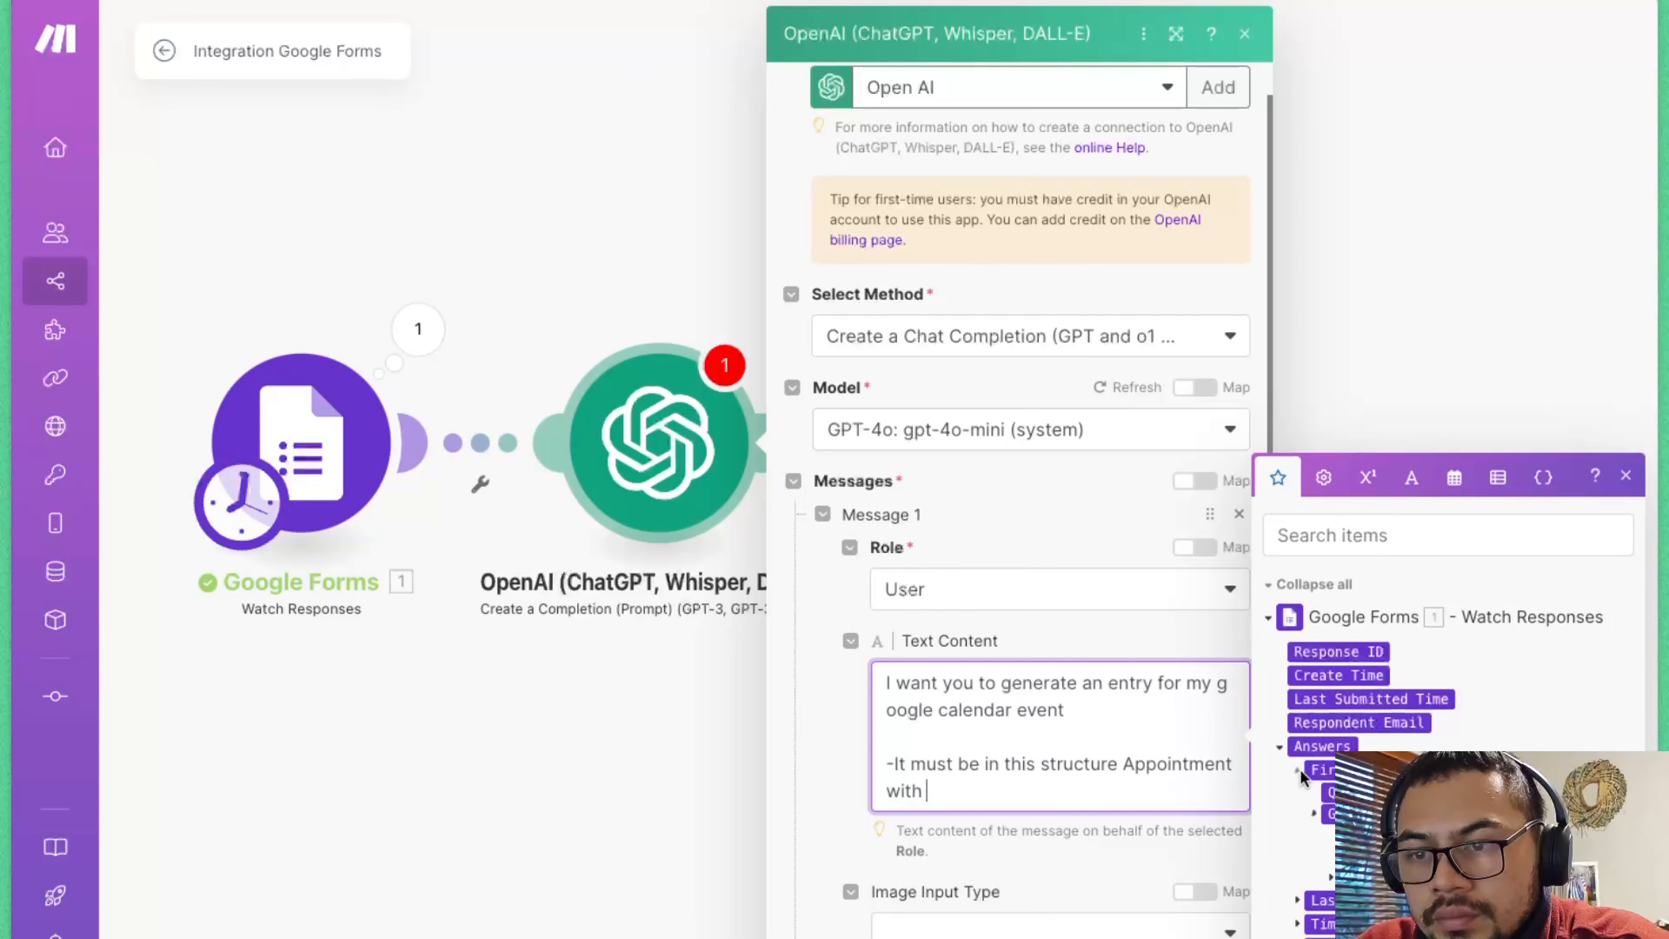
- Open the Google Forms module's output, examine the Answers collection and close the output
click(389, 343)
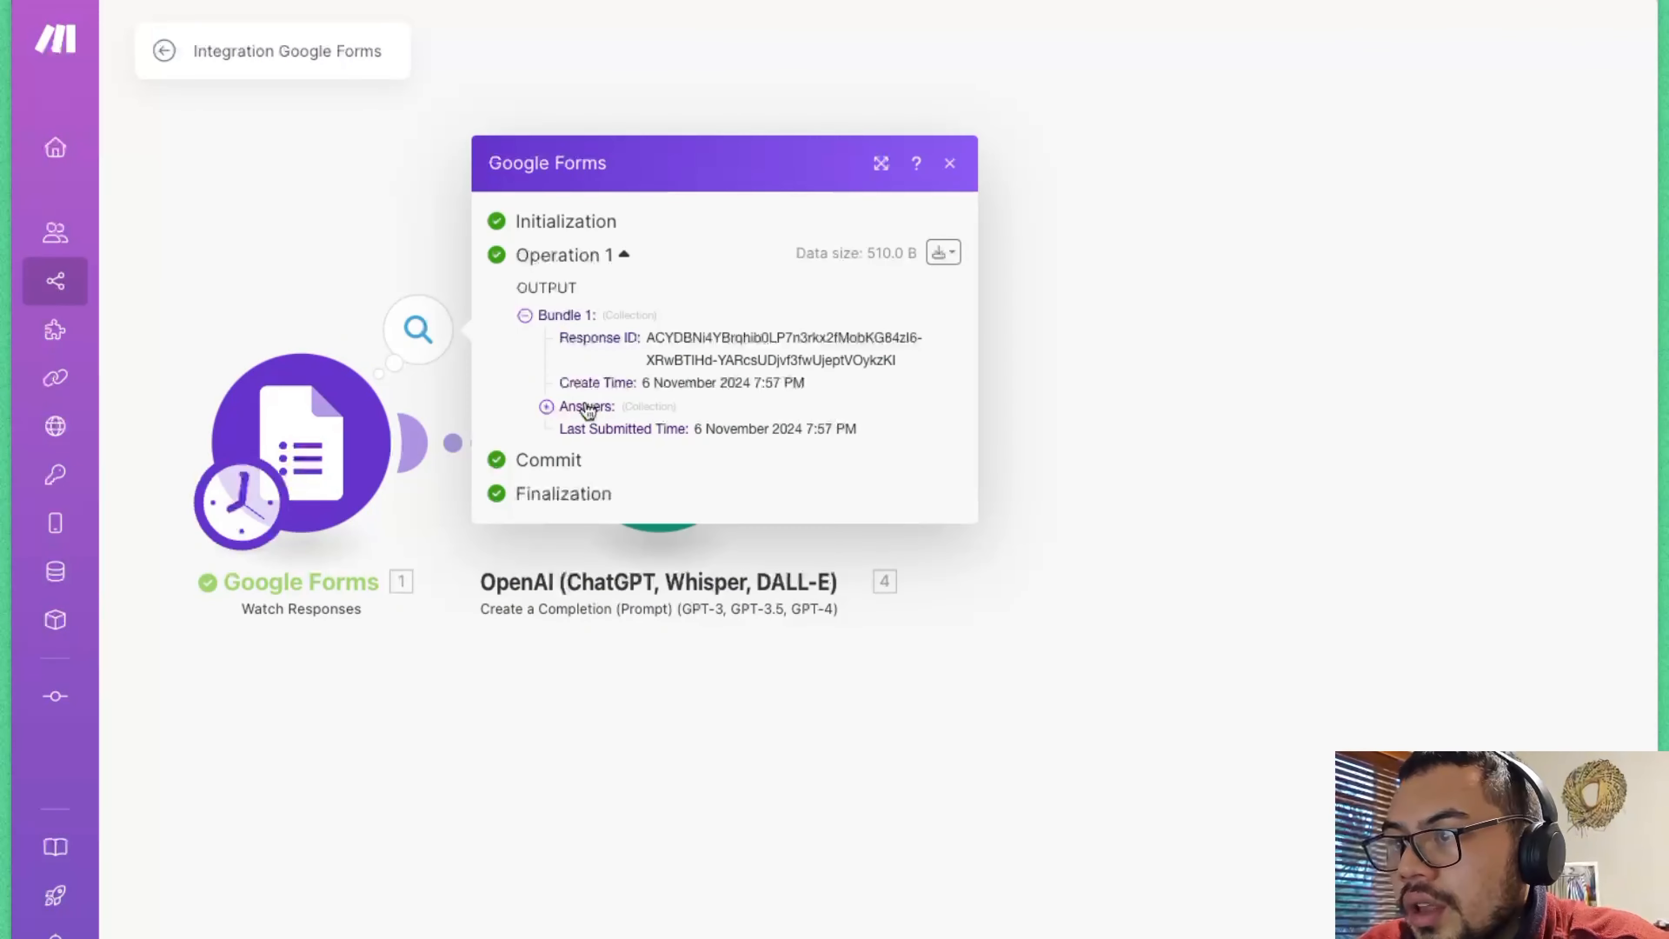
click(547, 406)
click(590, 431)
click(416, 206)
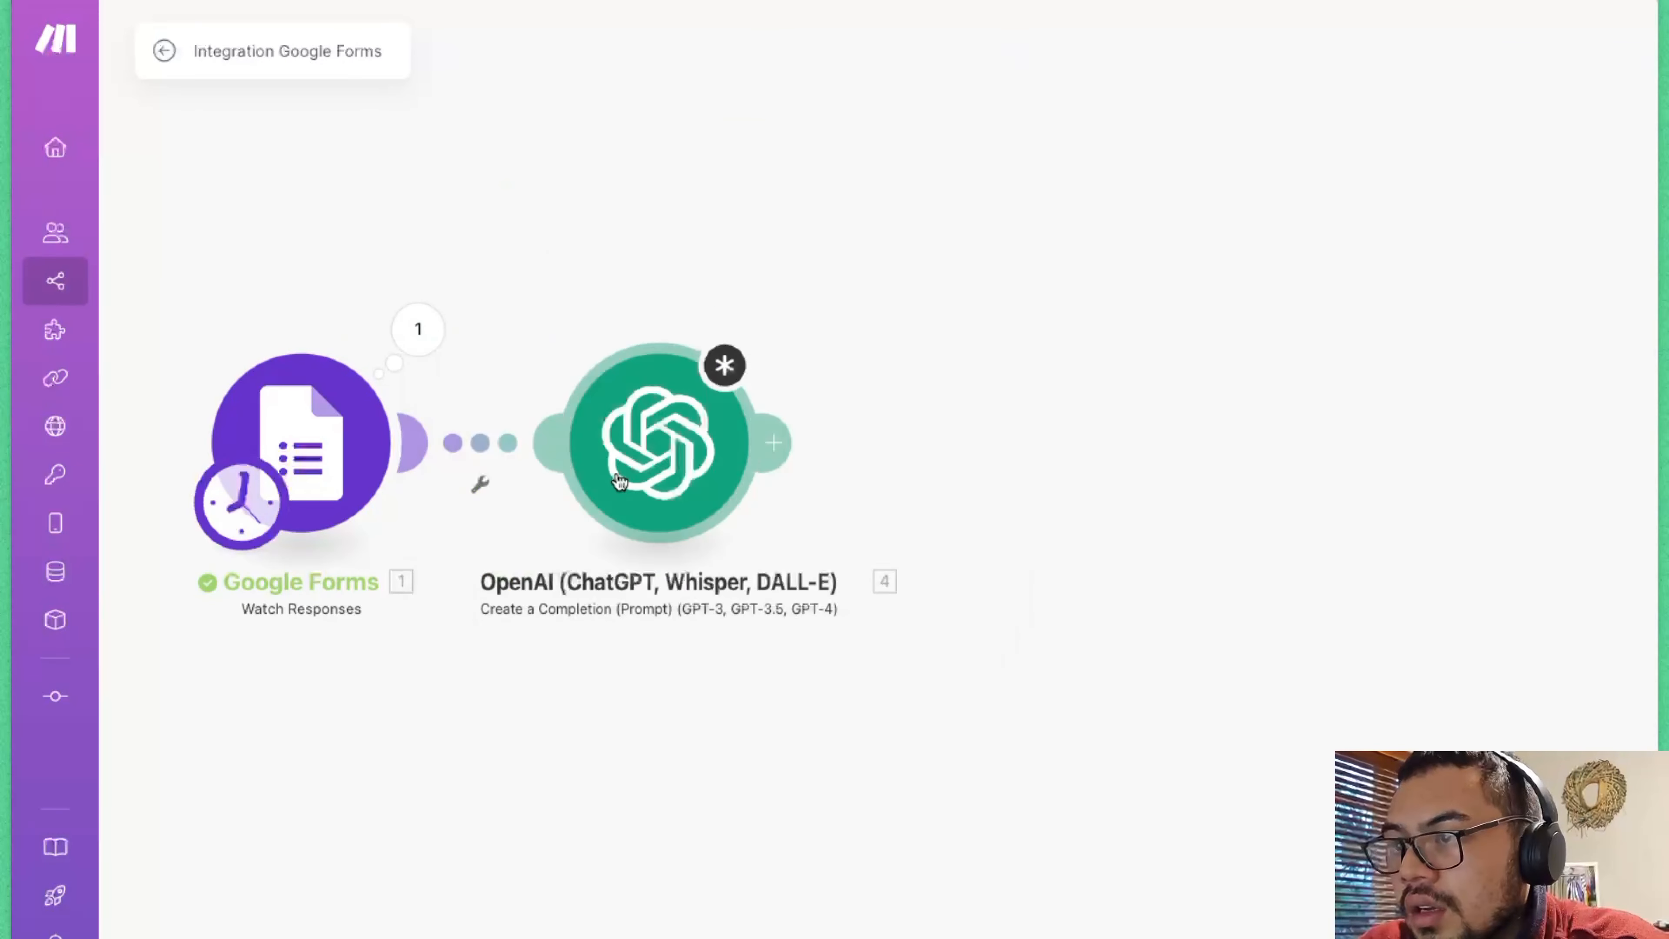
- Reopen the OpenAI module and copy the whole text content of Message 1
click(664, 453)
drag(1009, 789, 754, 522)
key(ctrl+c)
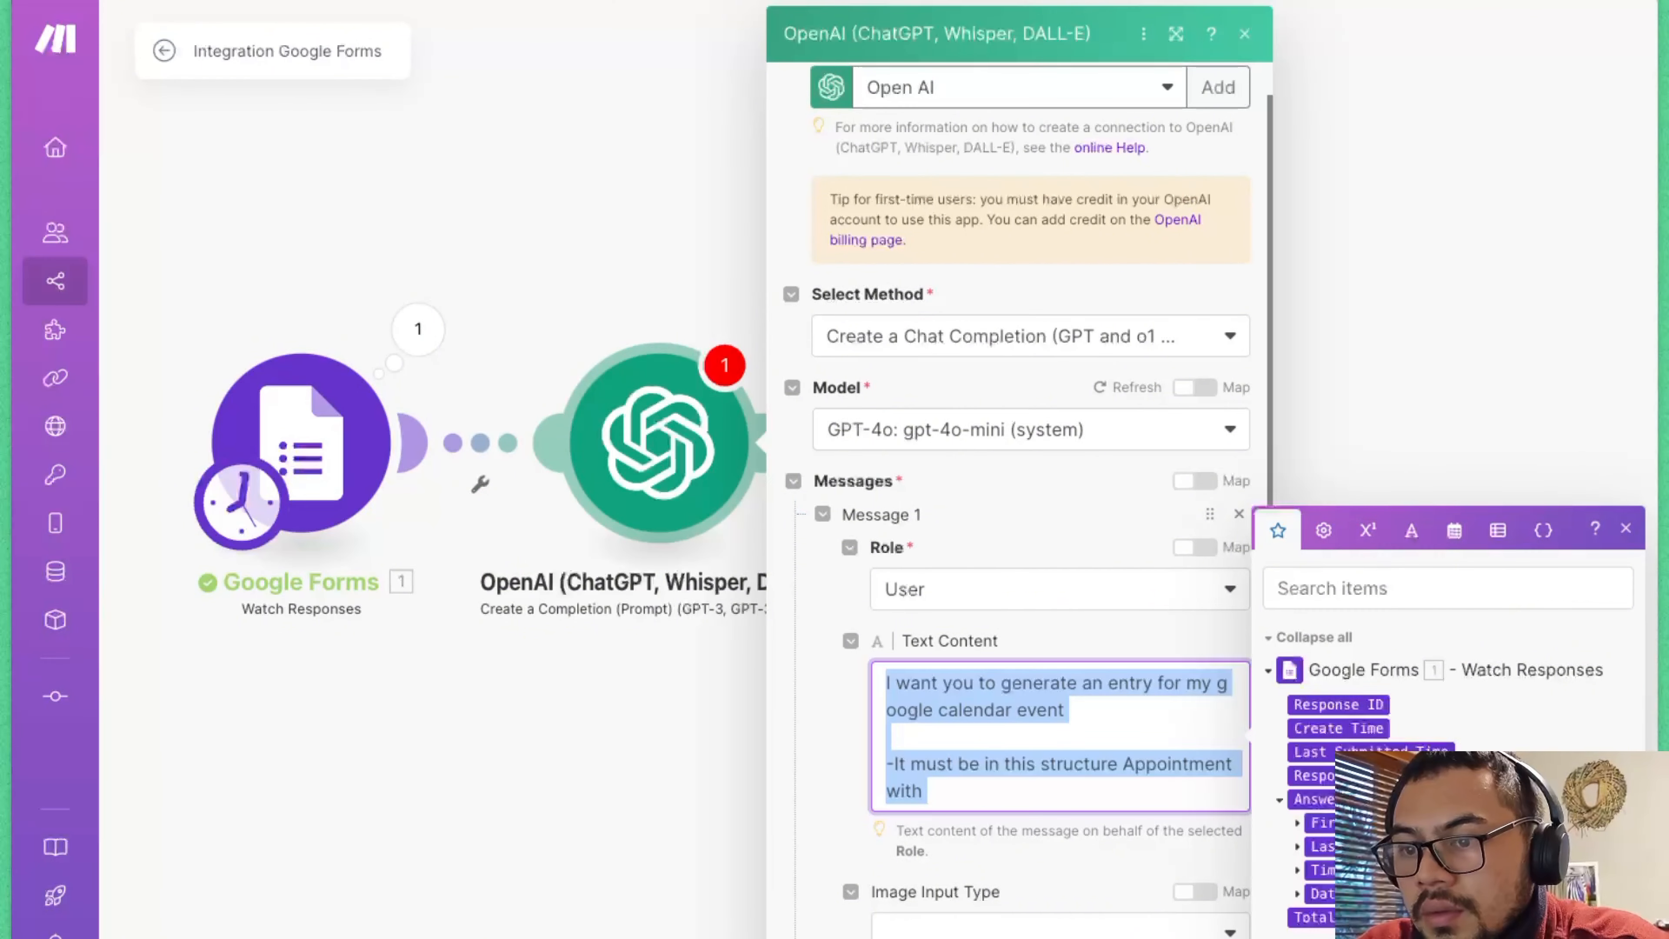
- Set the OpenAI module's model to gpt-4o-mini (system) and add a message with the role User
click(665, 461)
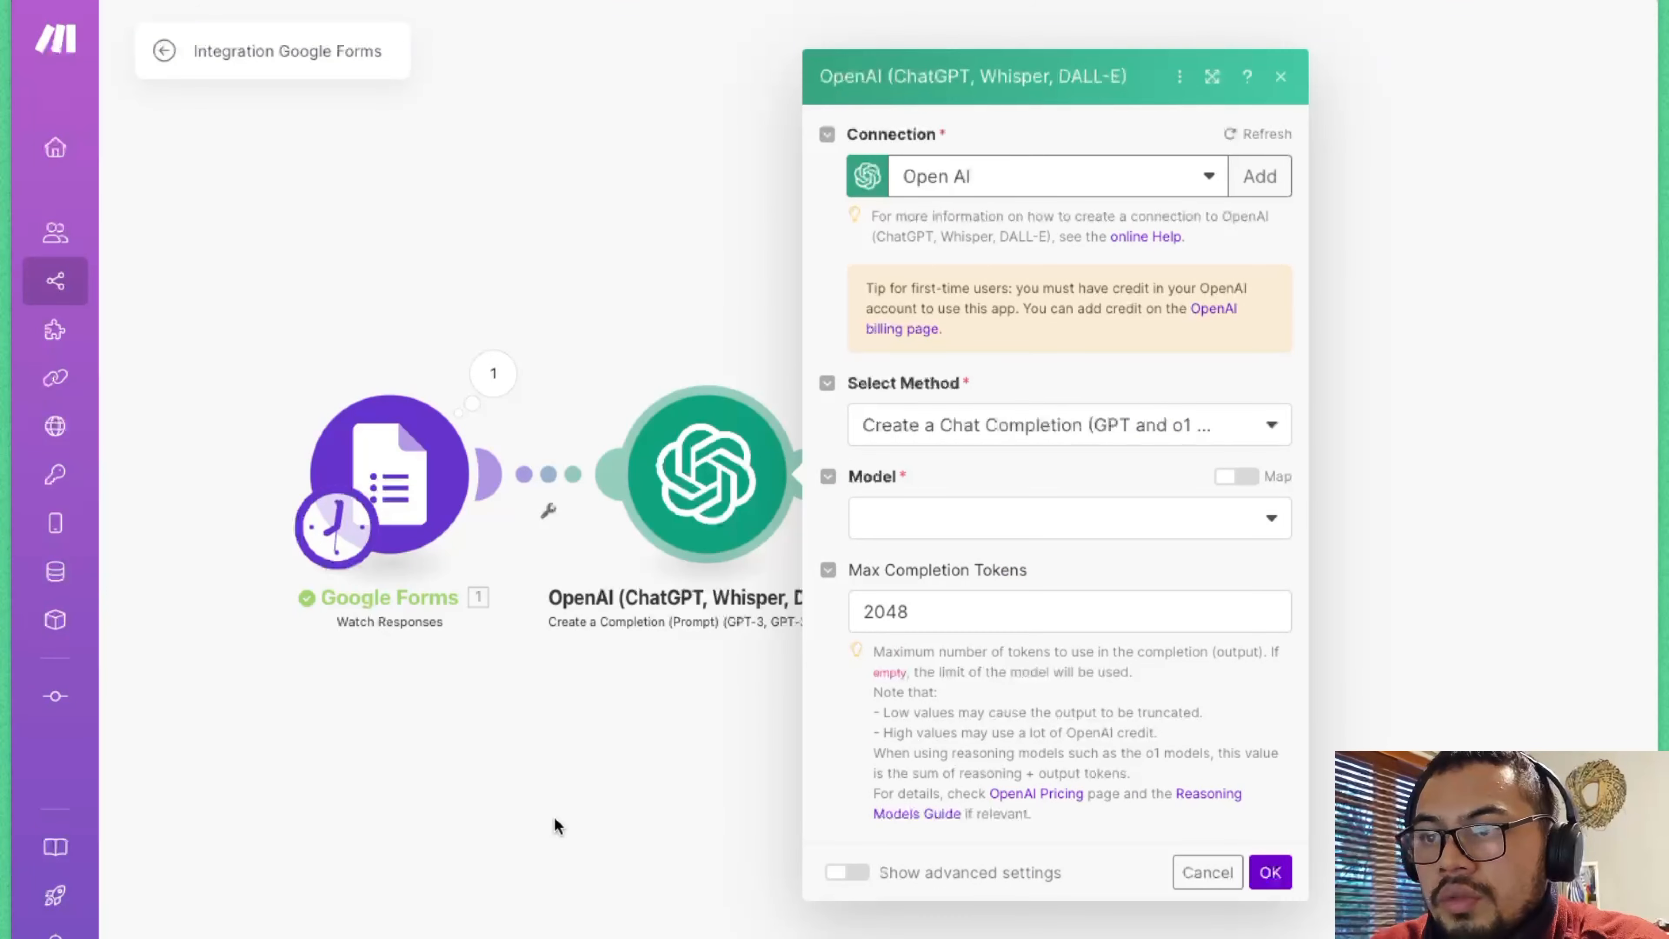
click(983, 520)
click(999, 857)
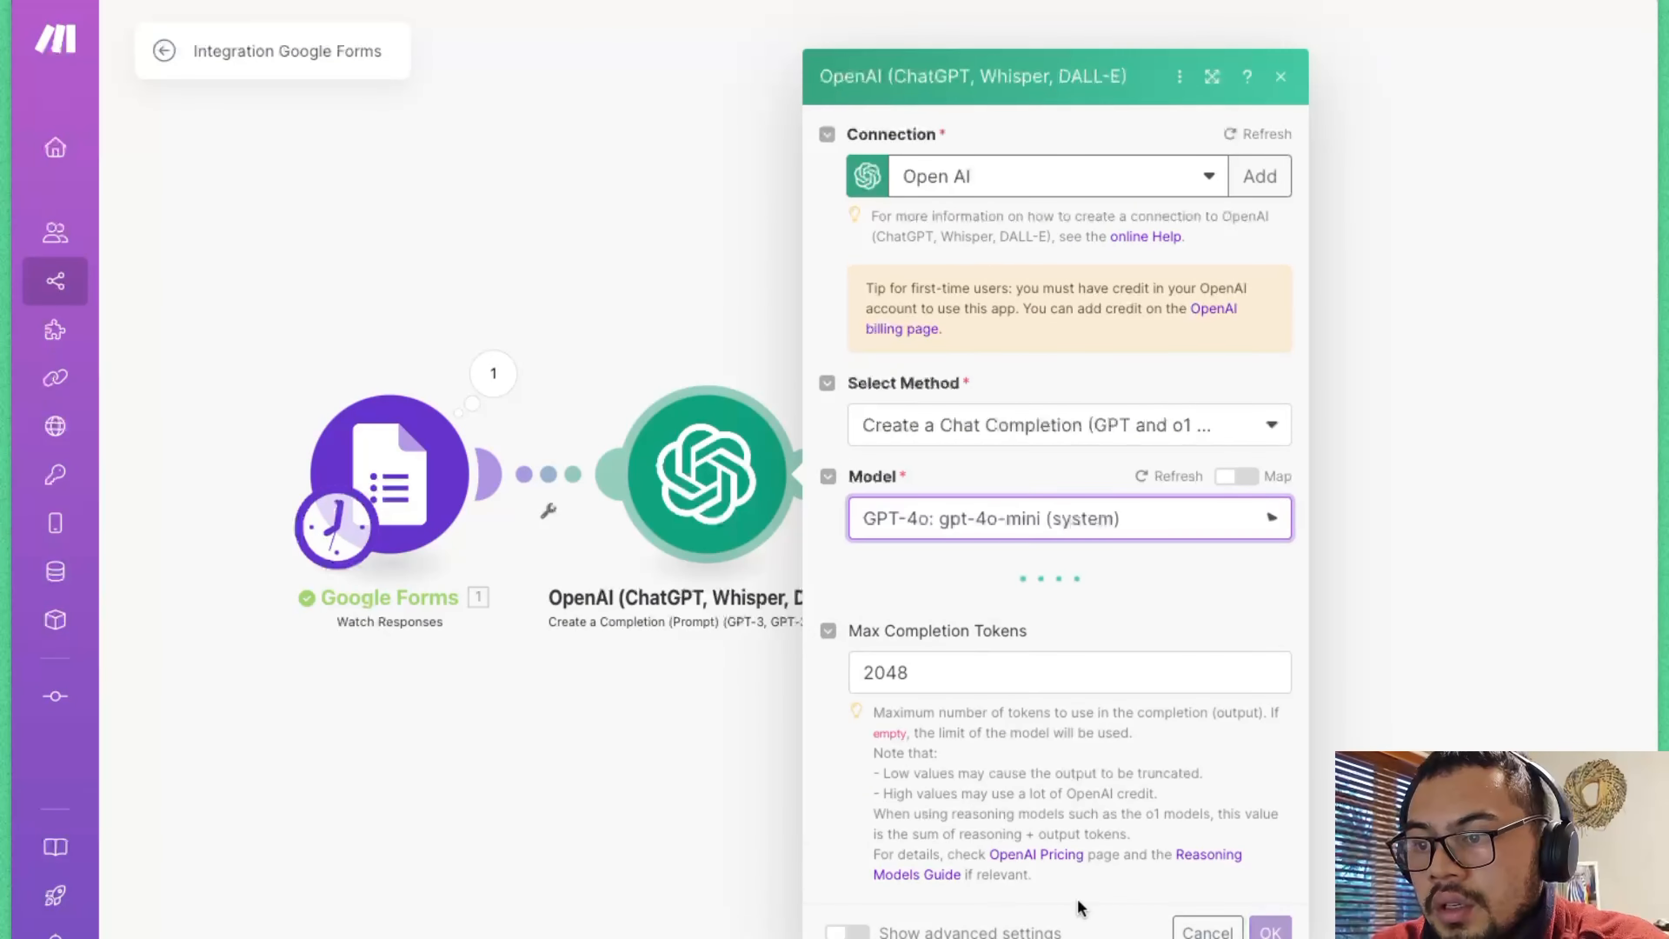
scroll(1010, 684, down, 1)
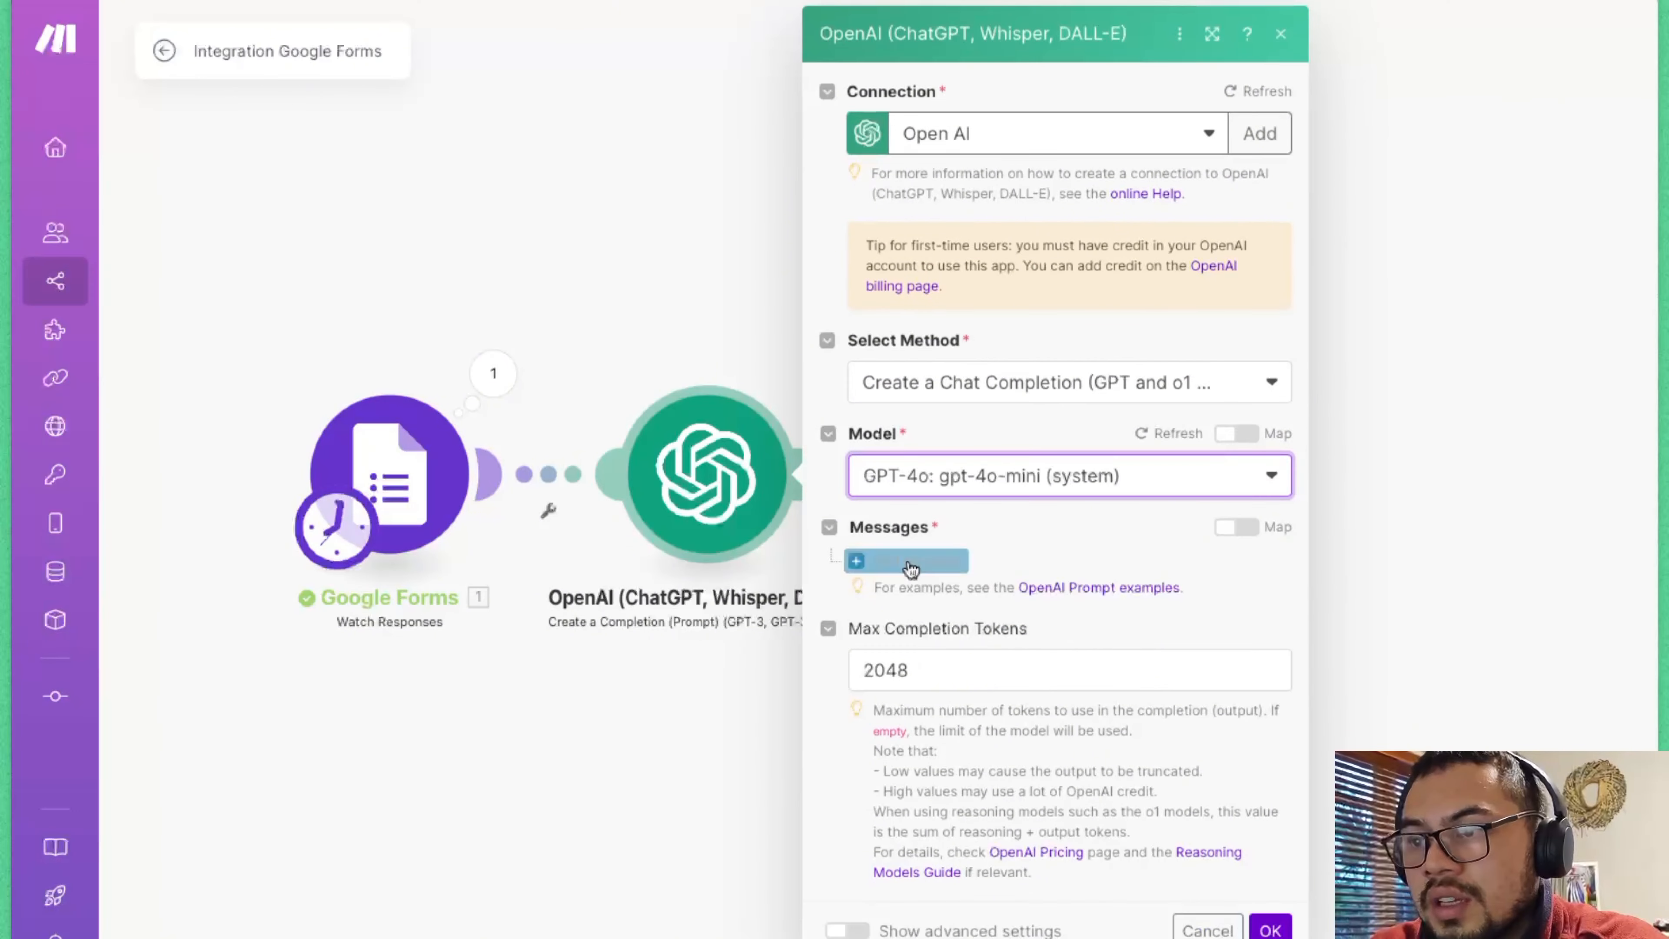
click(1015, 564)
click(1058, 633)
click(1030, 717)
scroll(1052, 657, down, 4)
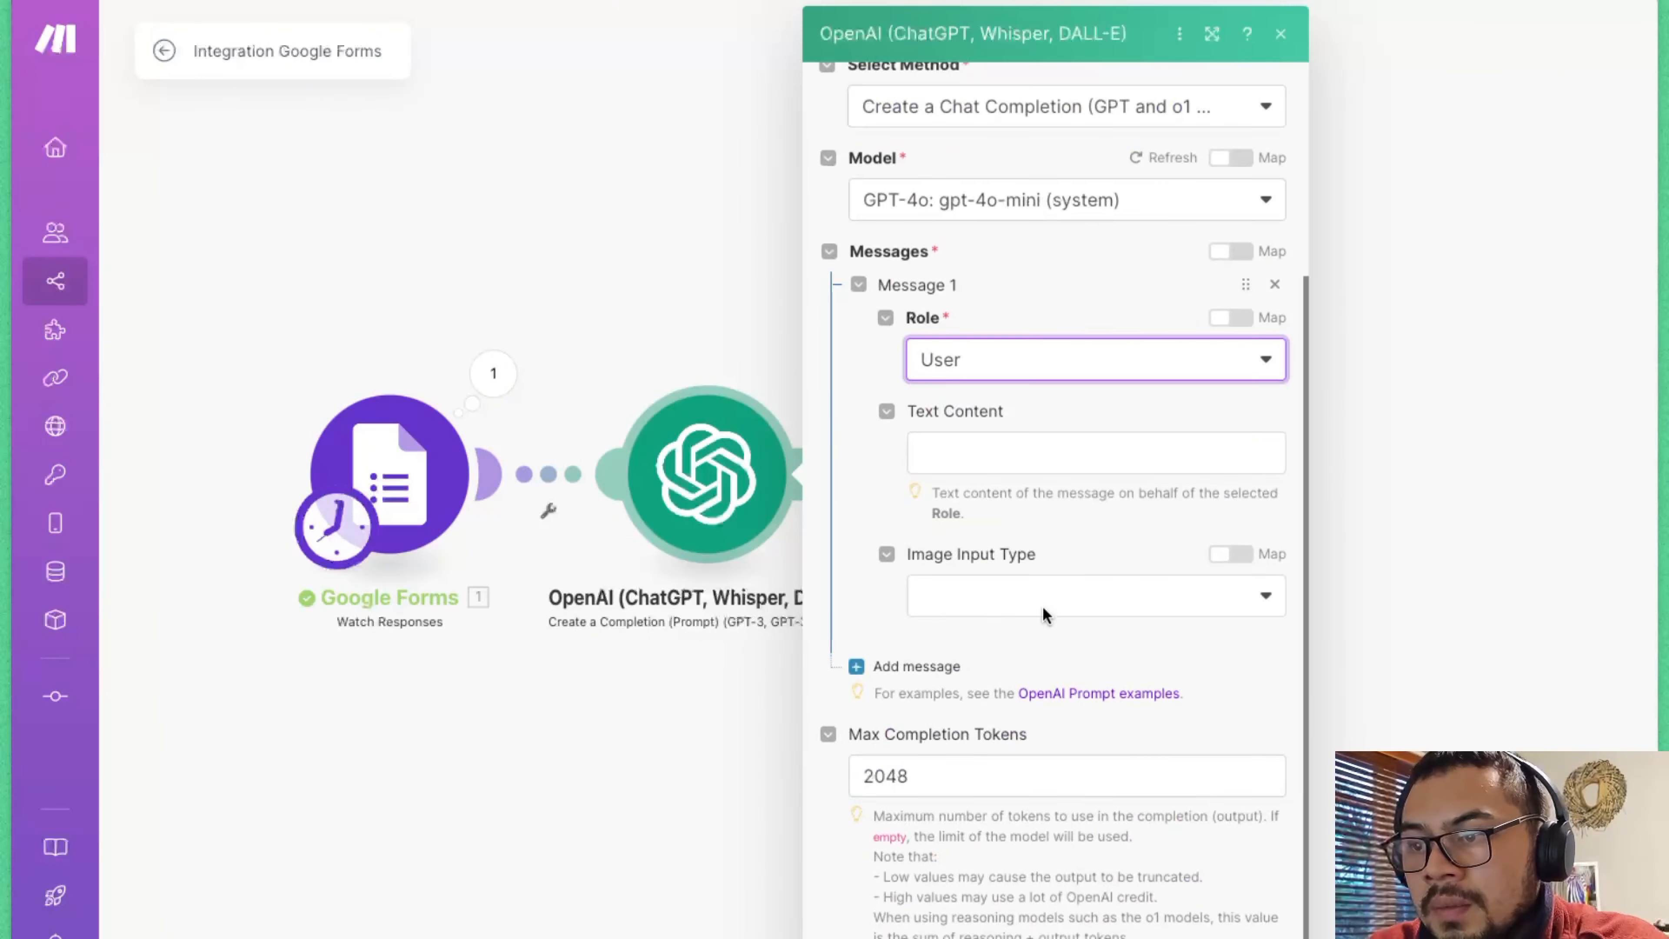
- Paste the copied prompt into the new message's text content and add blank lines after it
click(1005, 451)
key(ctrl+v)
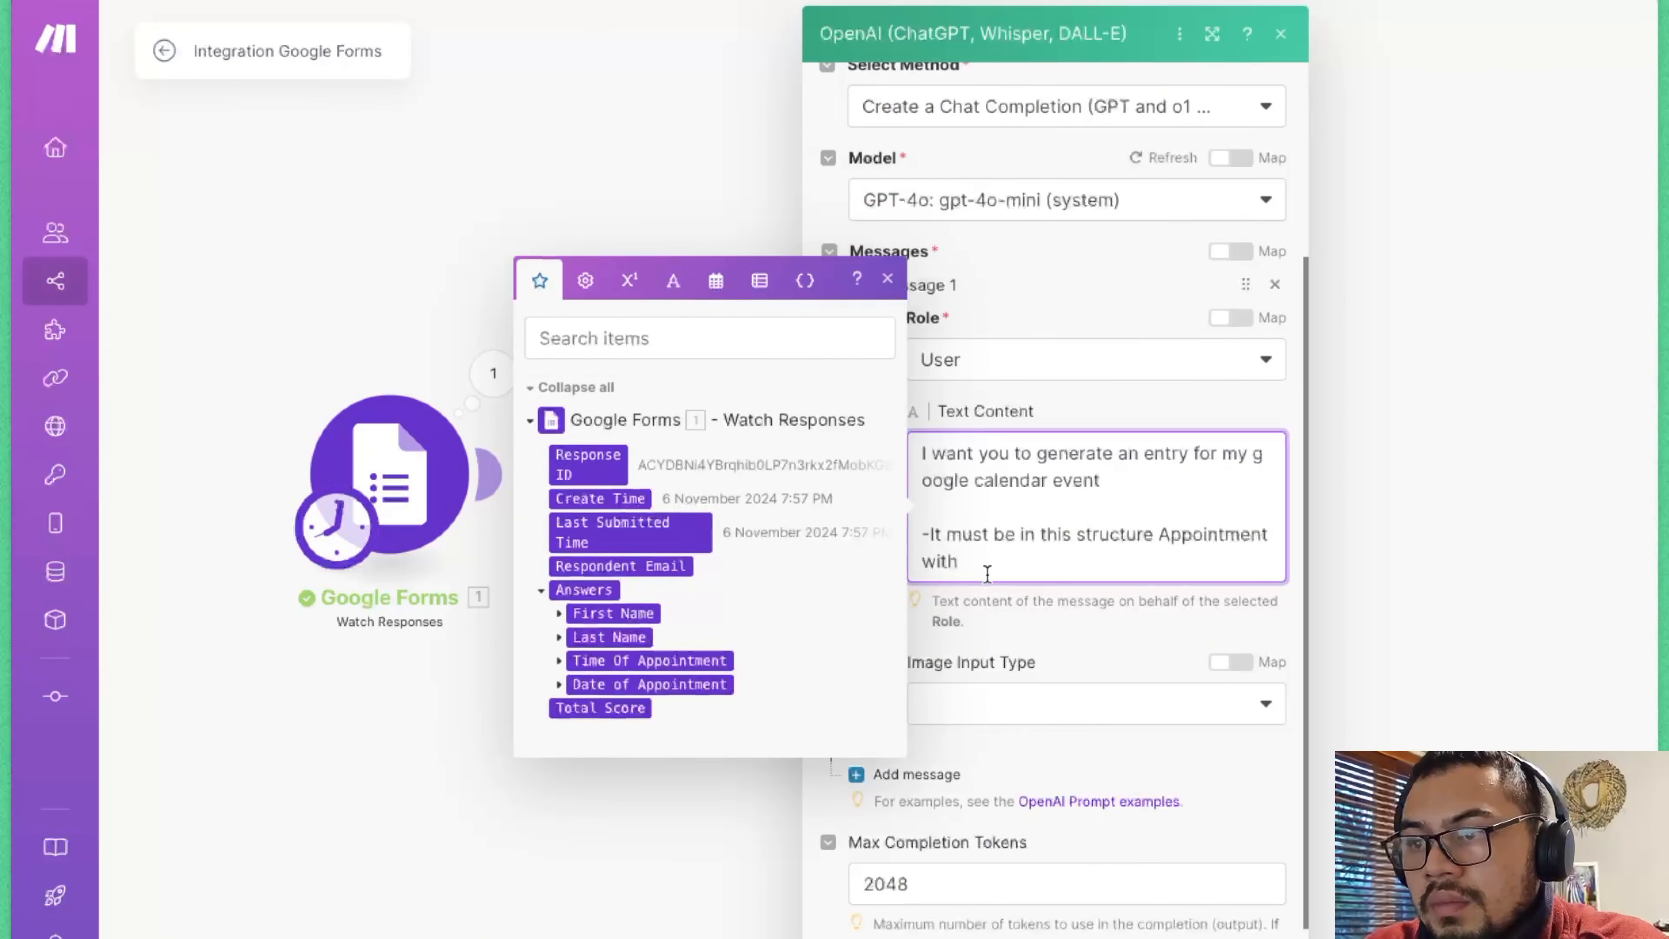
key(Return)
key(Return)
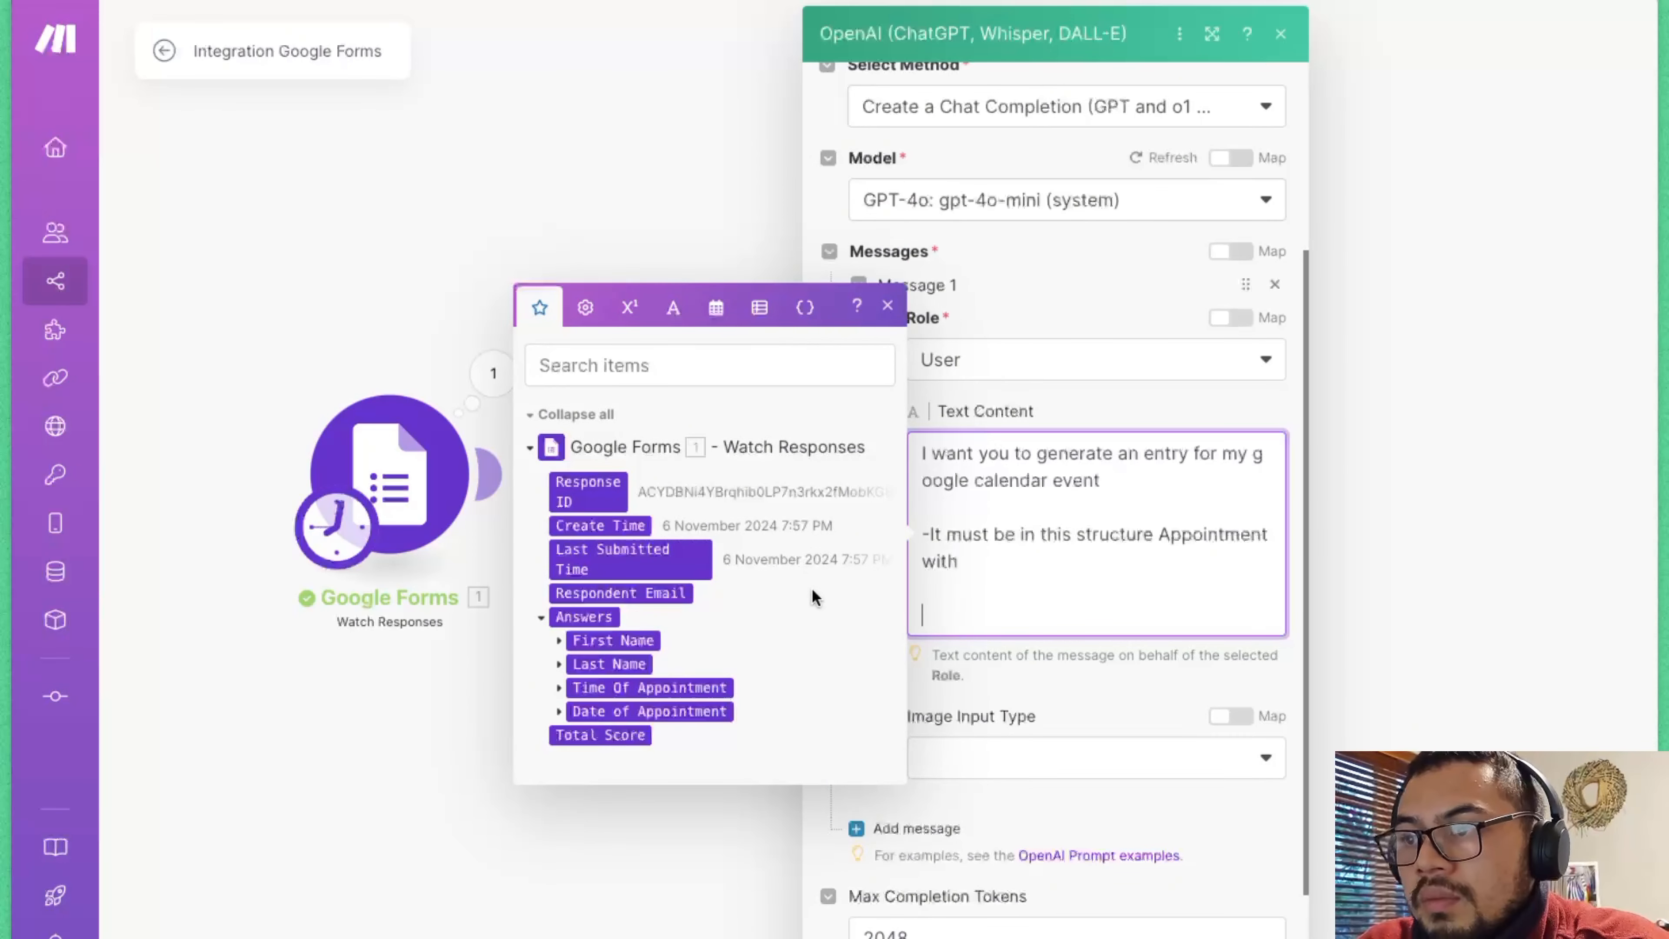
- Add an opening parenthesis after "Appointment with" and insert the First Name text answer's value behind it
click(560, 640)
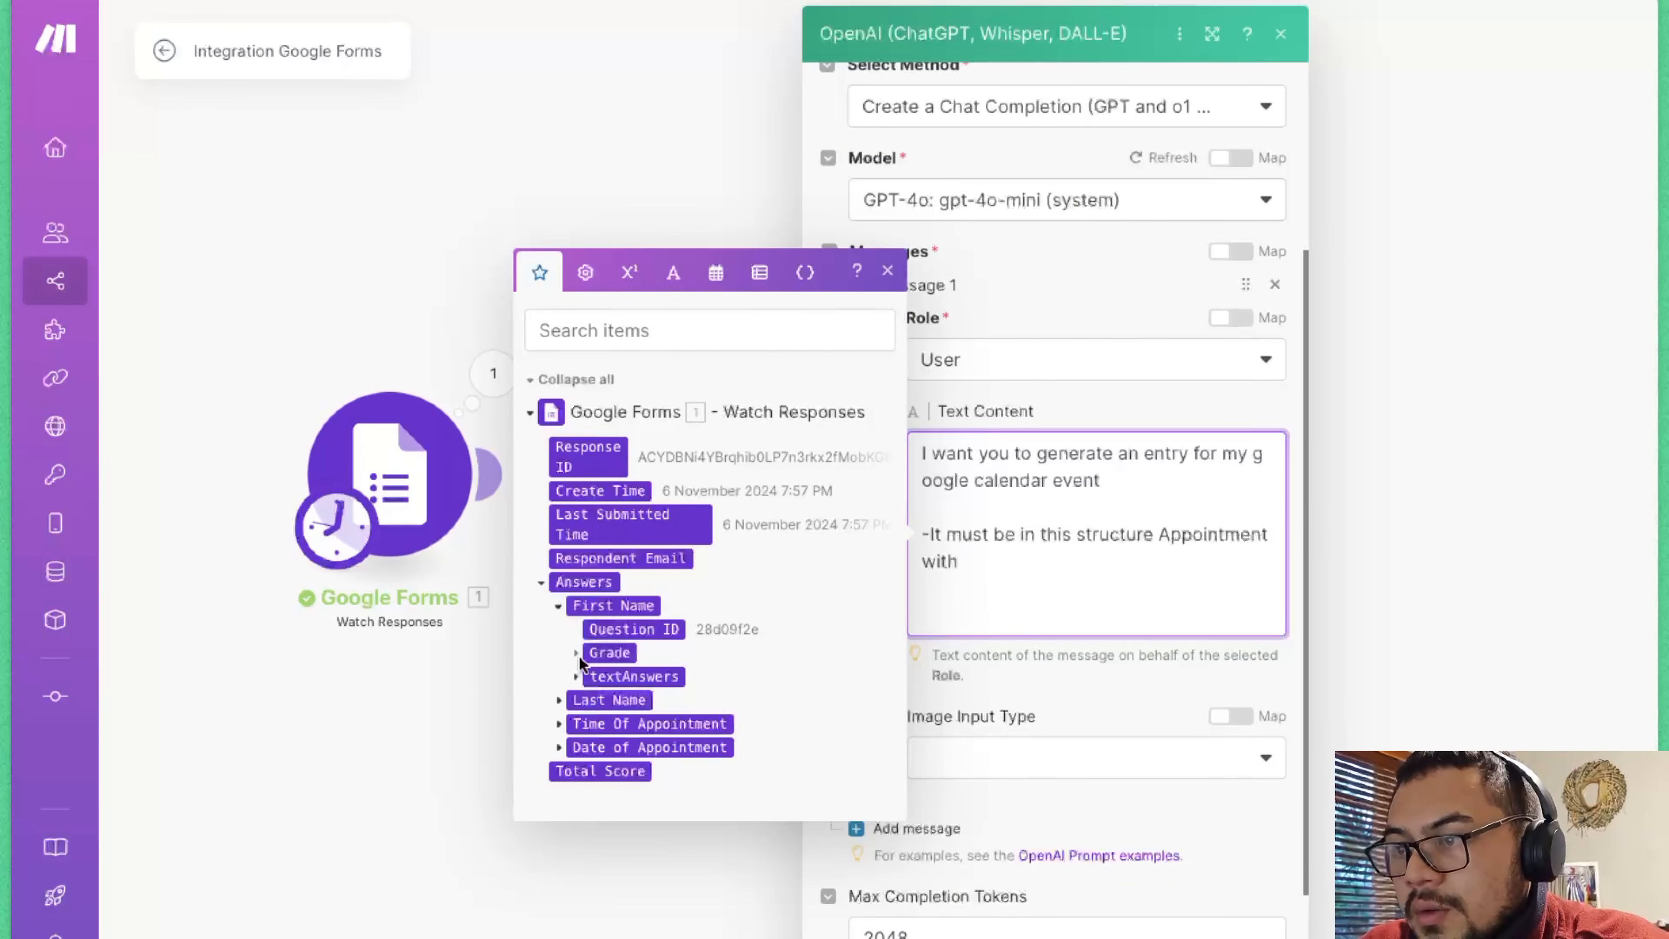
click(577, 676)
click(592, 700)
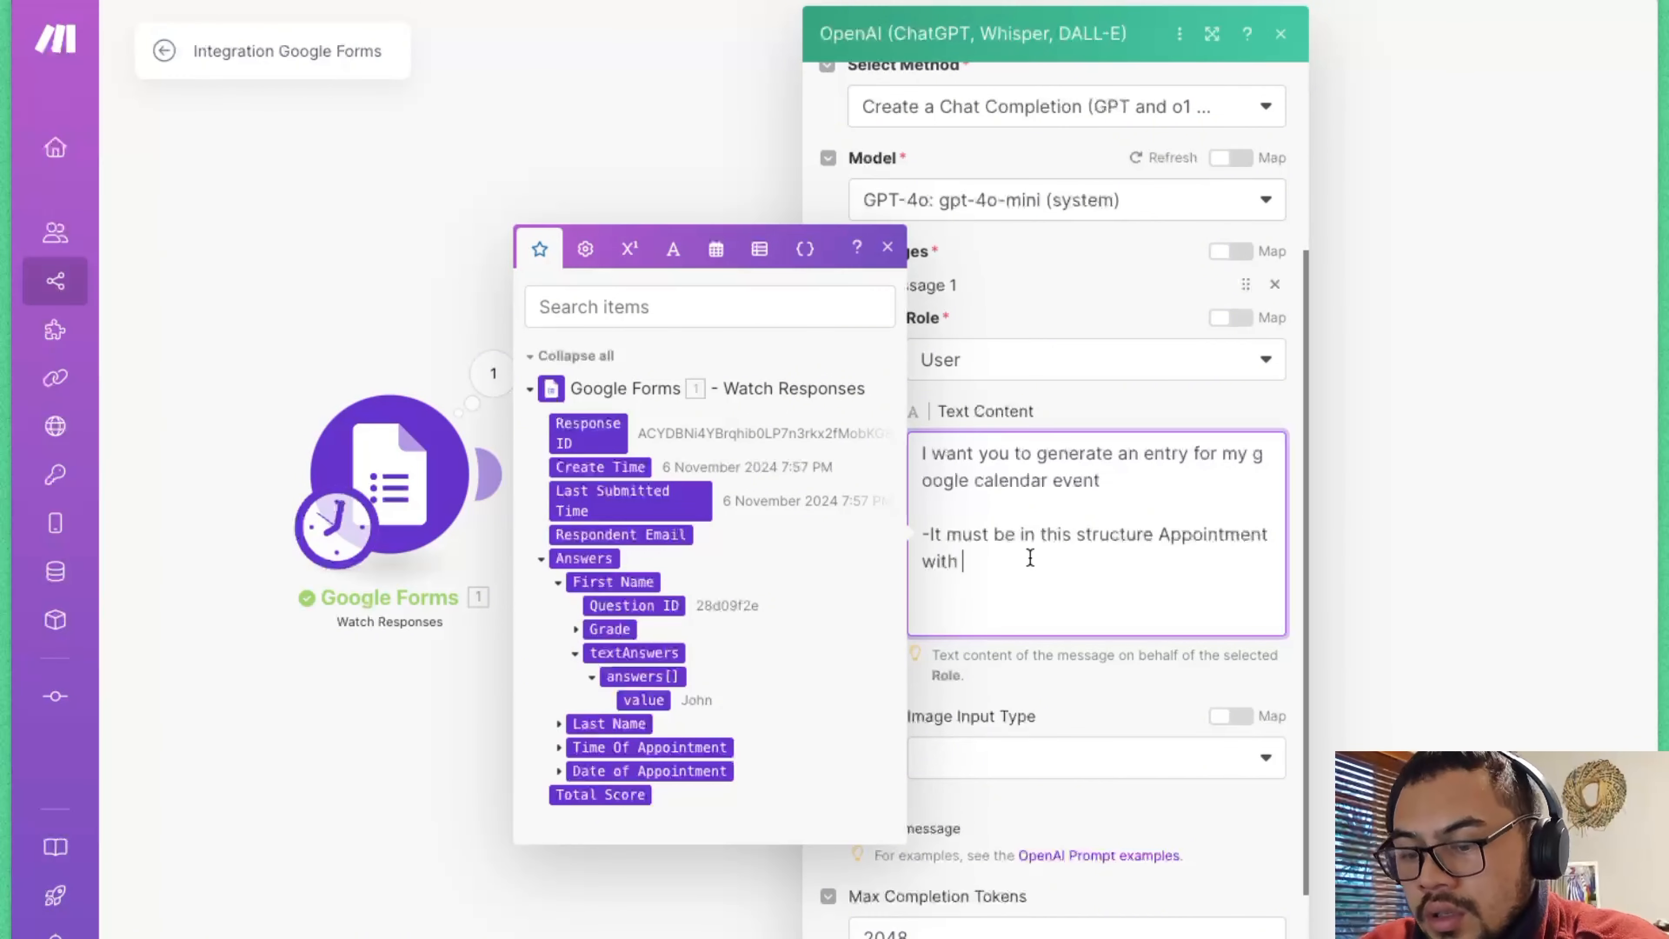
text(()
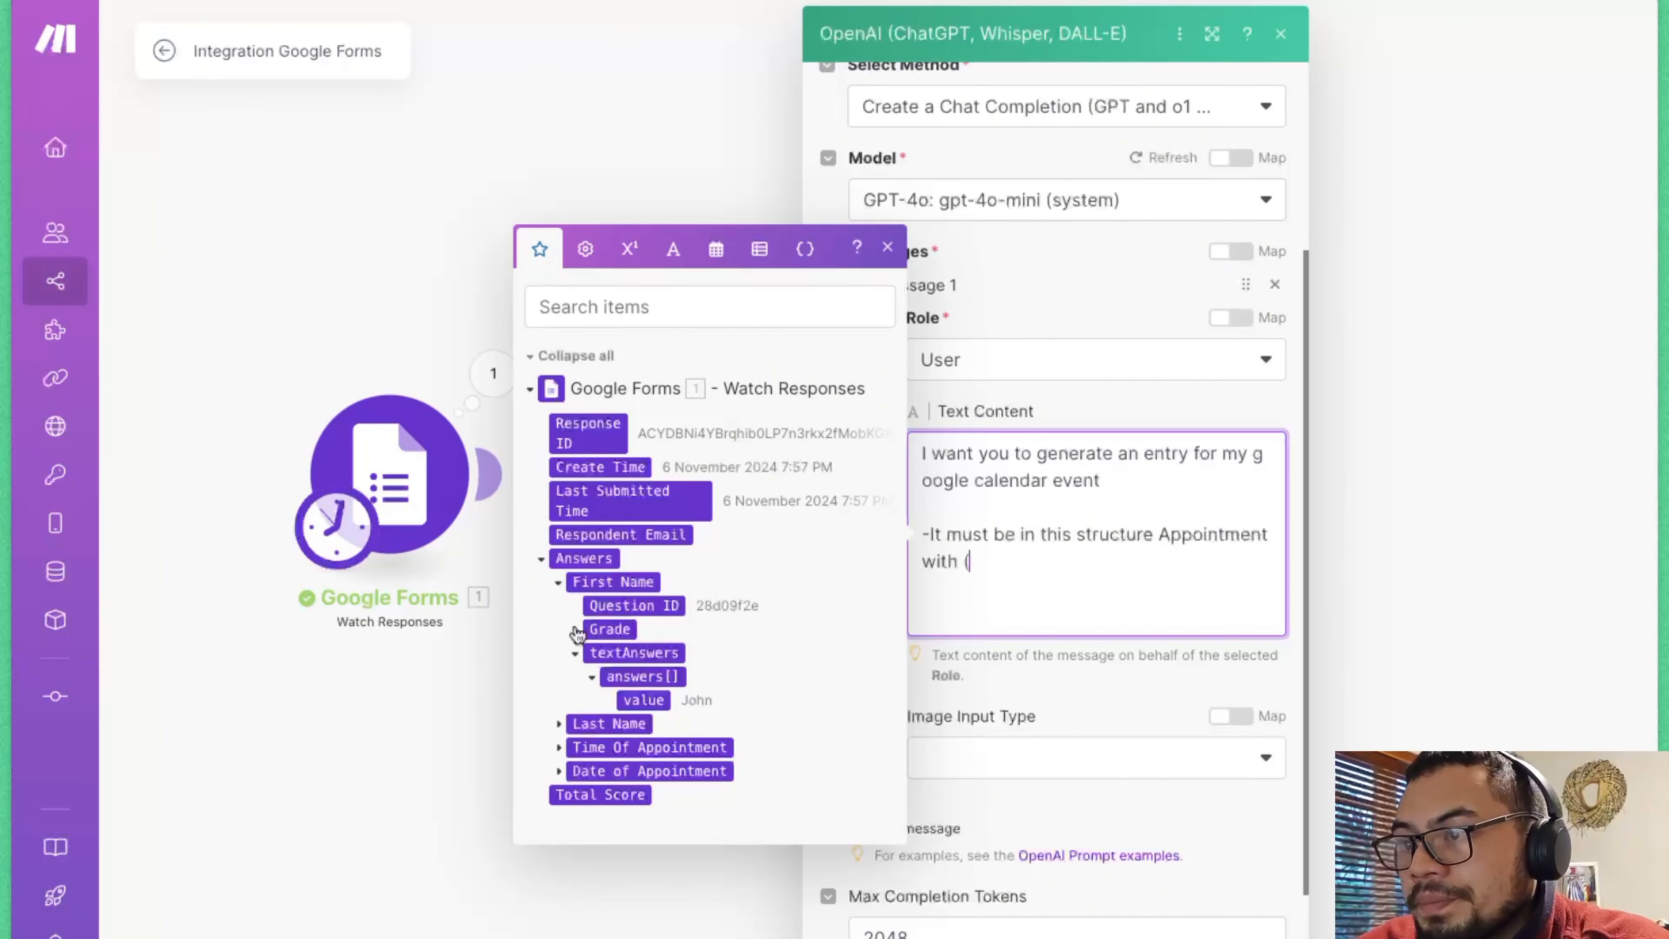
click(634, 700)
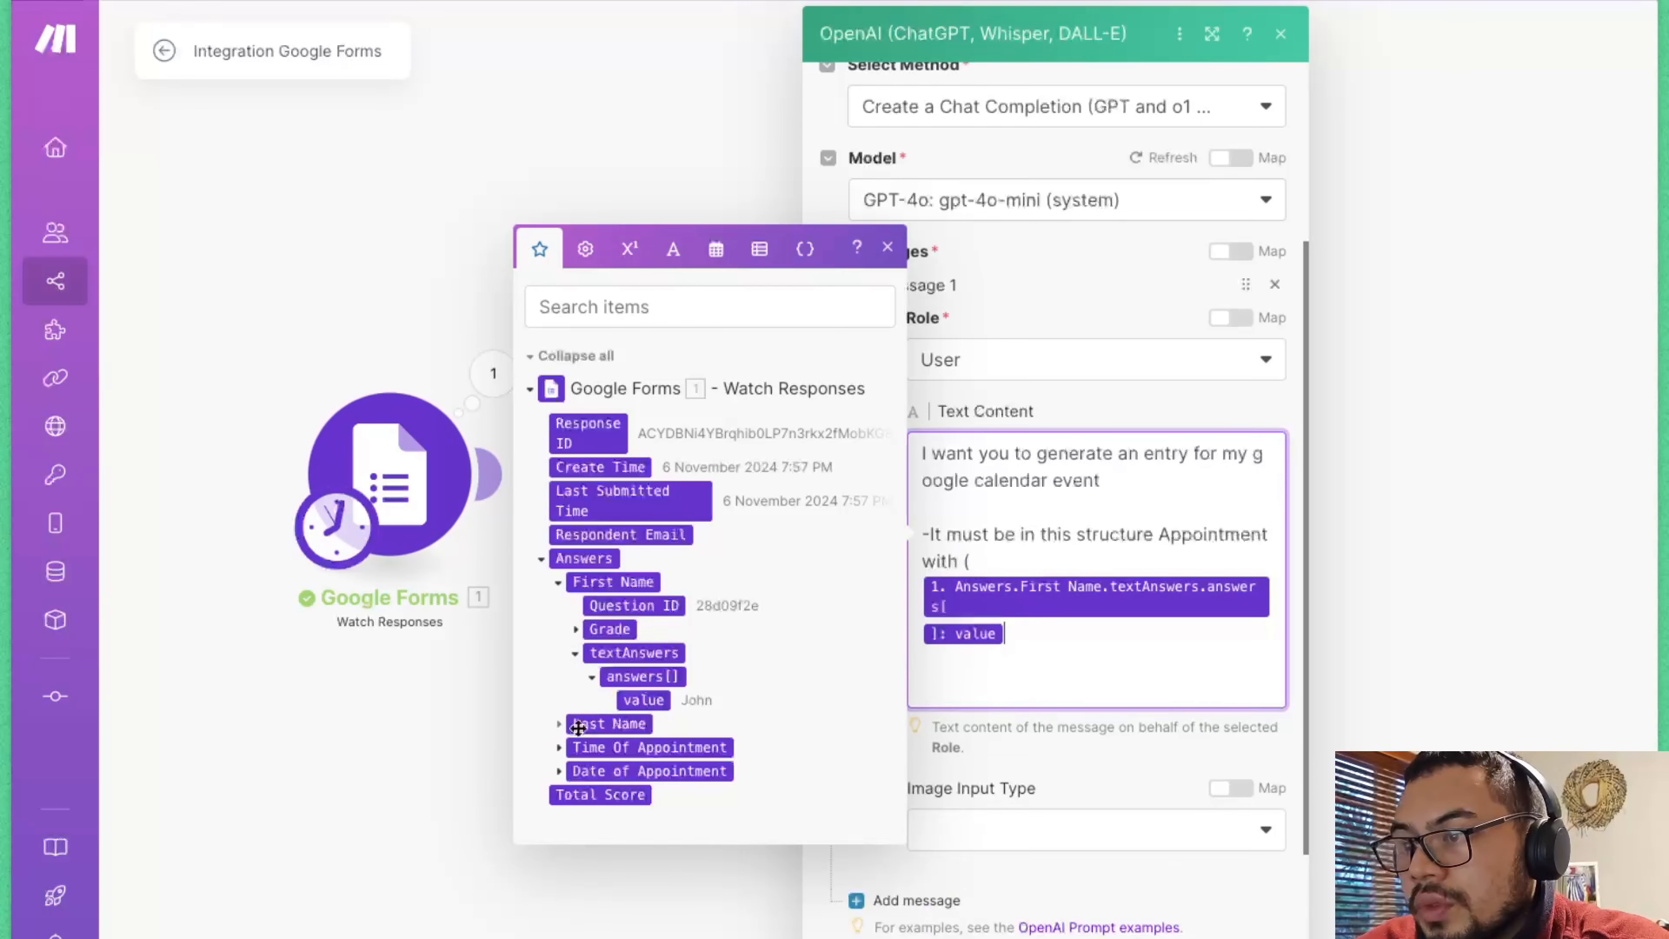
- Insert the Last Name text answer's value after the first name and start a separate paragraph with "at"
text(v)
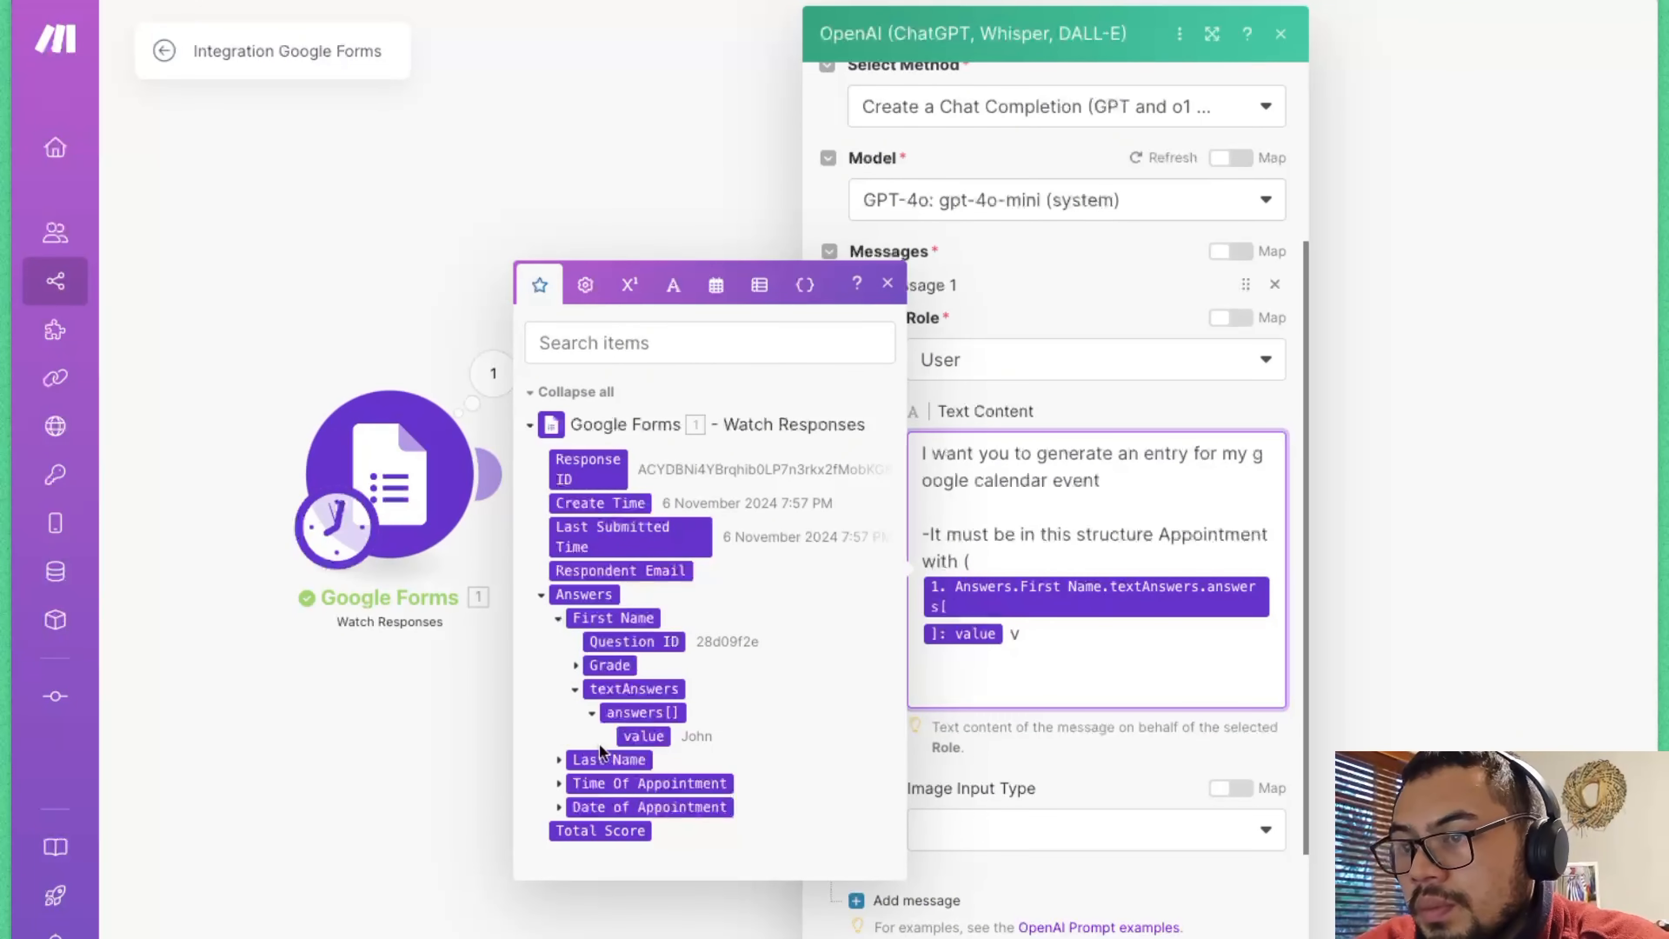
key(BackSpace)
click(559, 760)
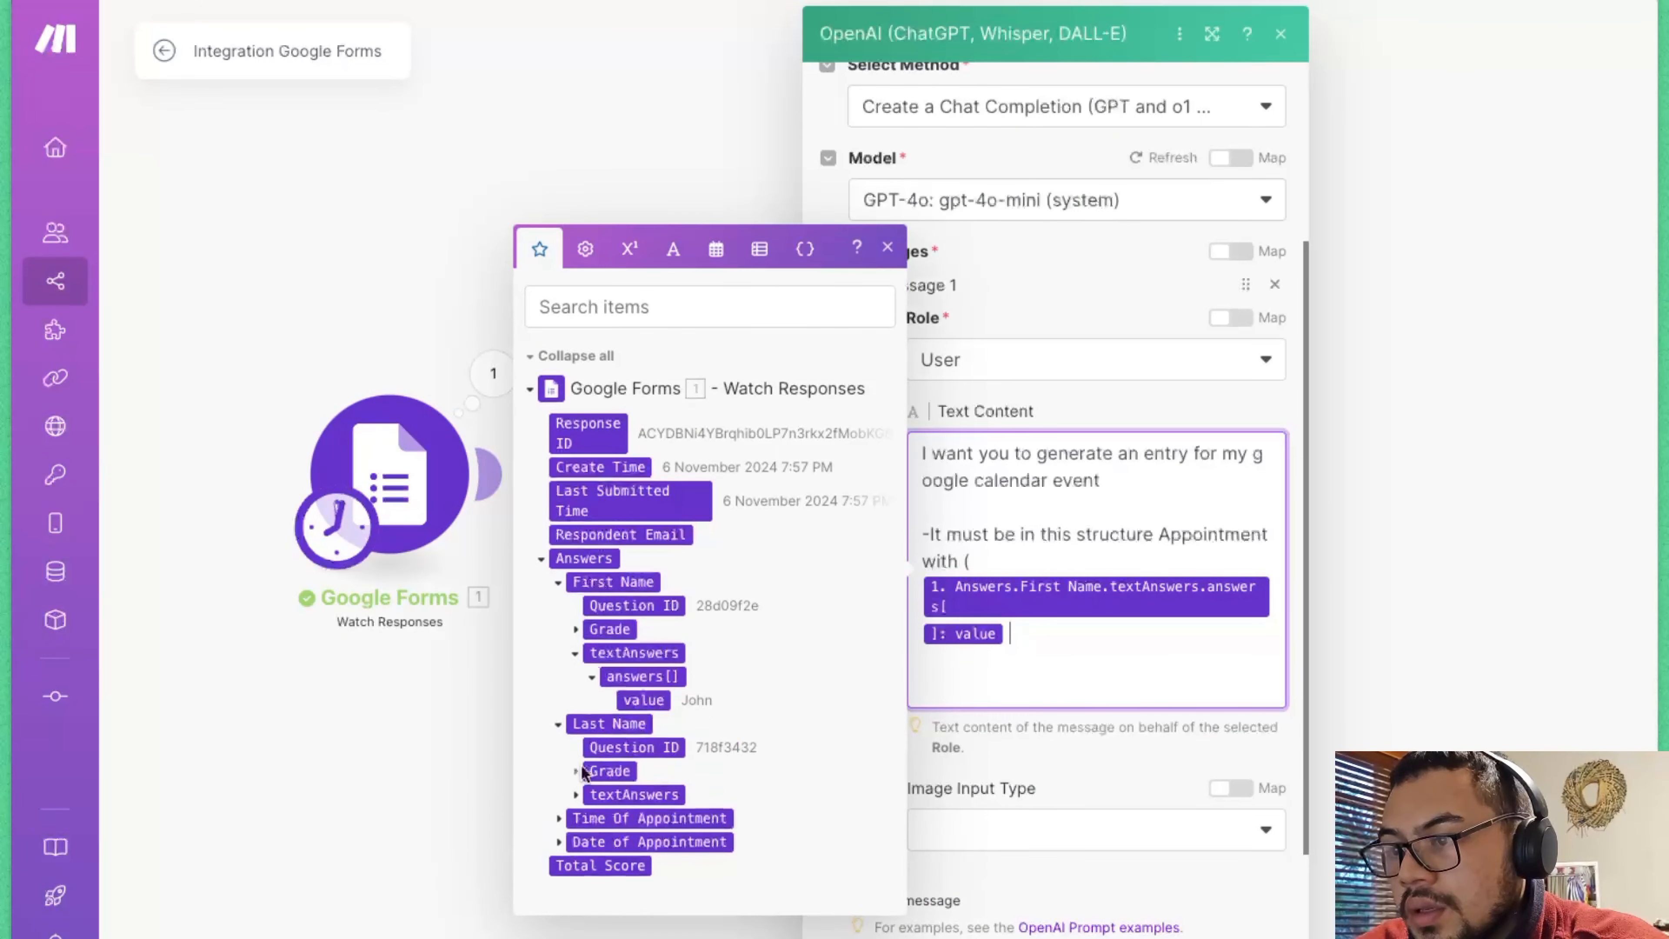
click(575, 795)
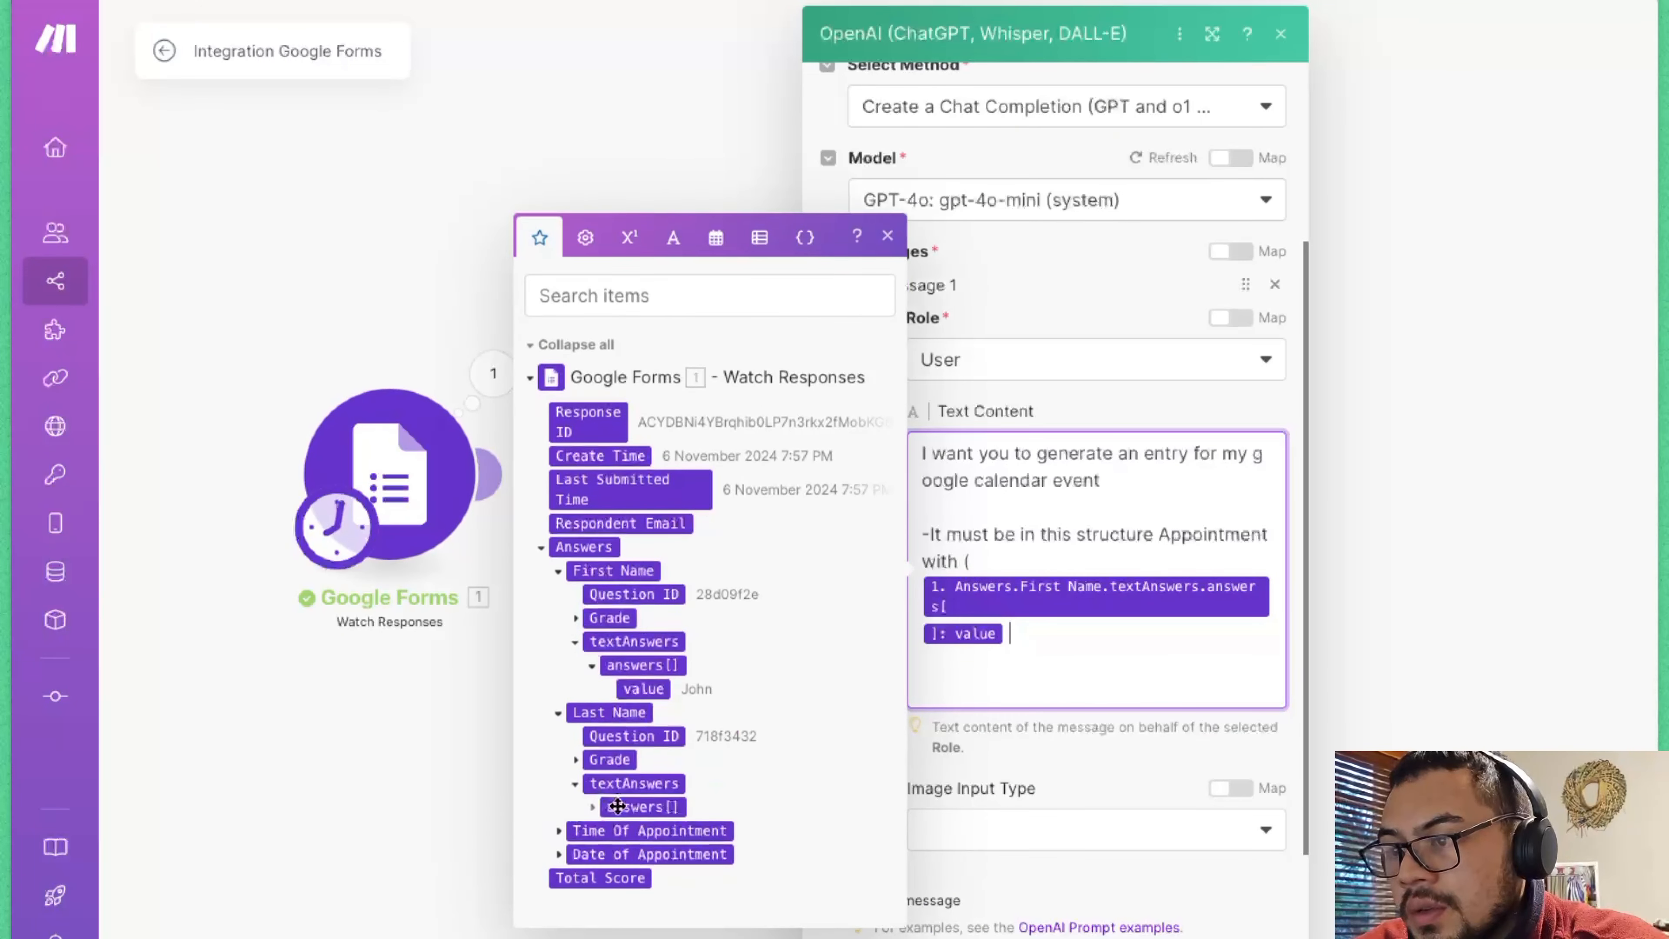
click(594, 815)
click(634, 818)
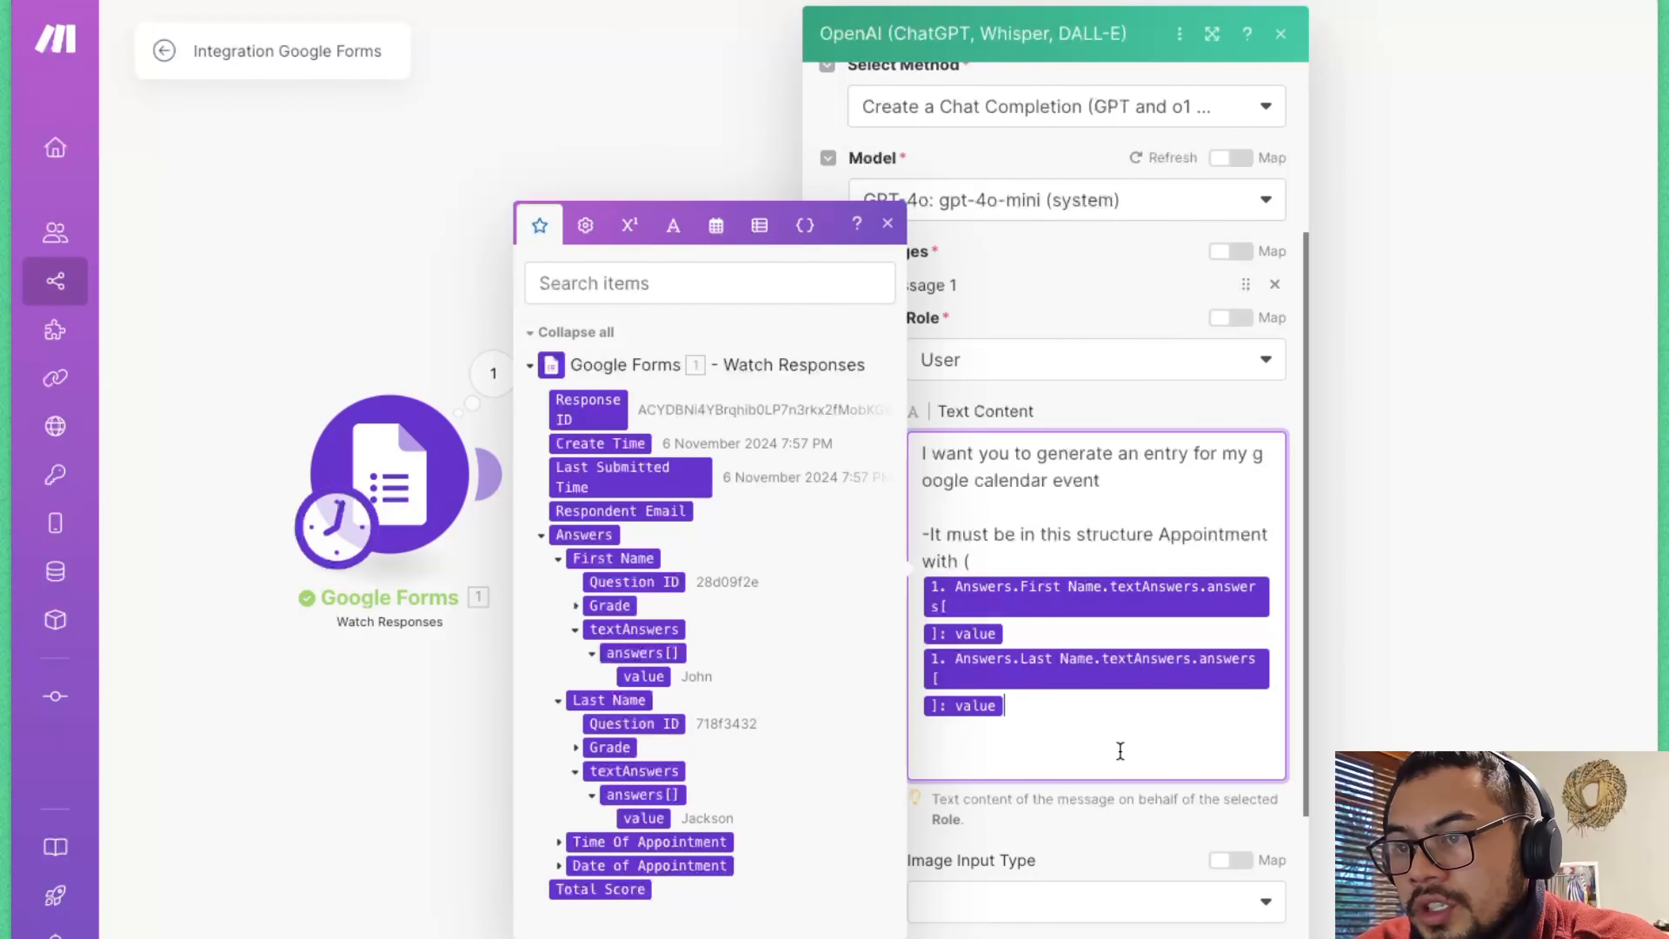
key(Return)
key(Return)
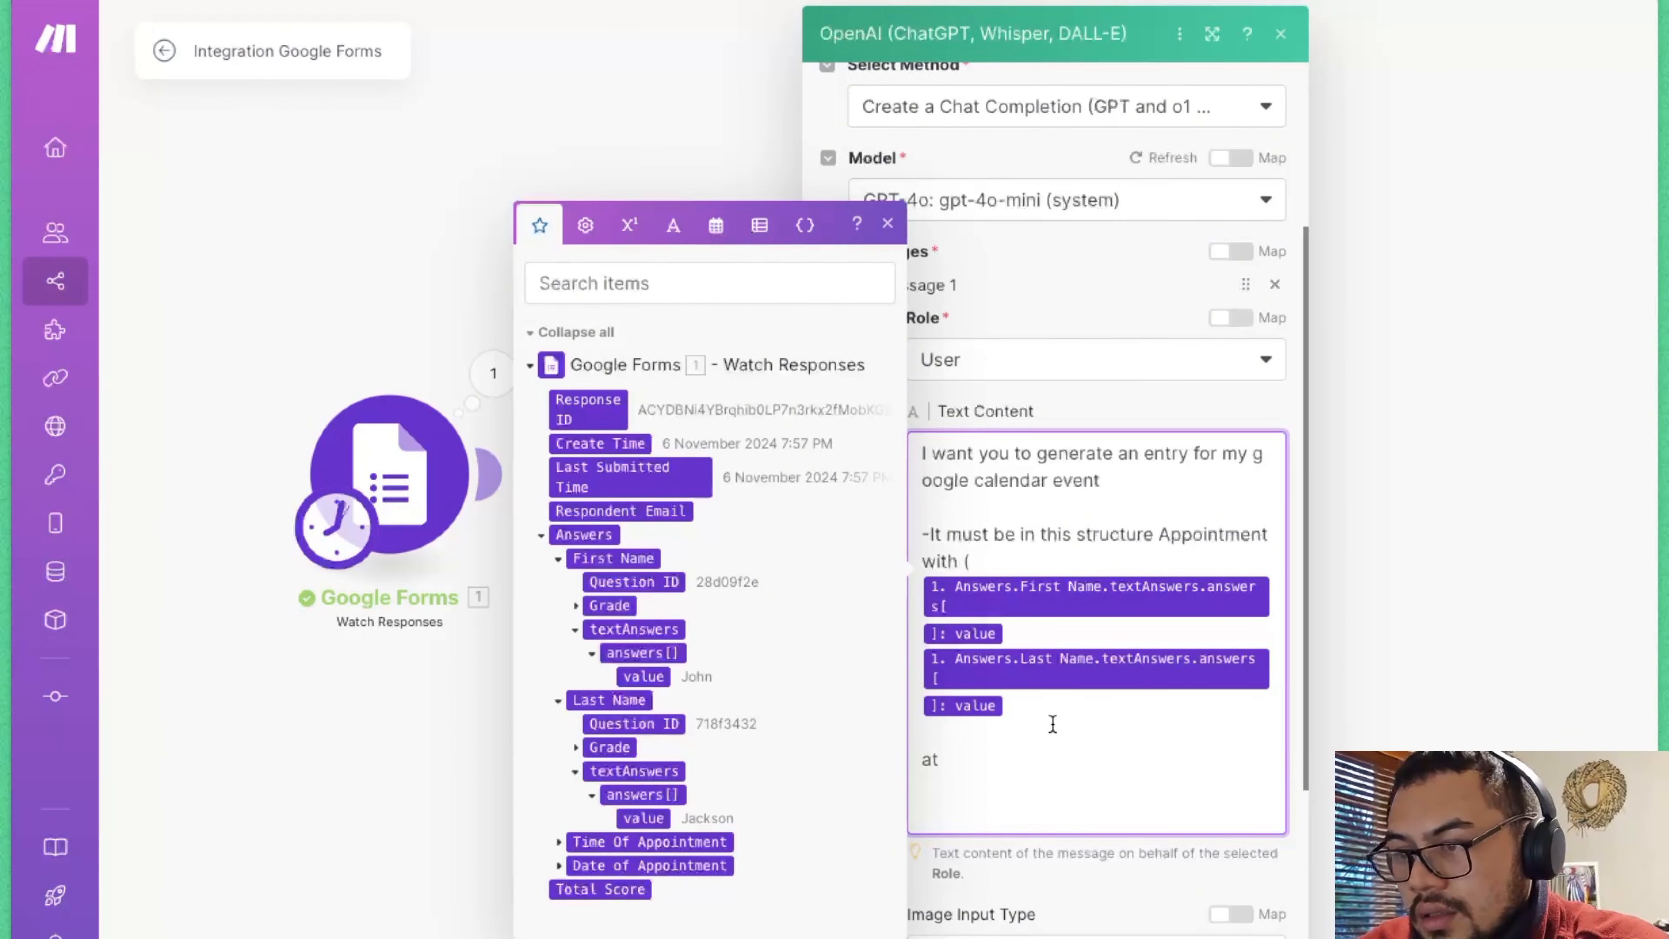
- Move "at" onto the same line as the last name and insert the Time Of Appointment text answer's value after it
click(560, 843)
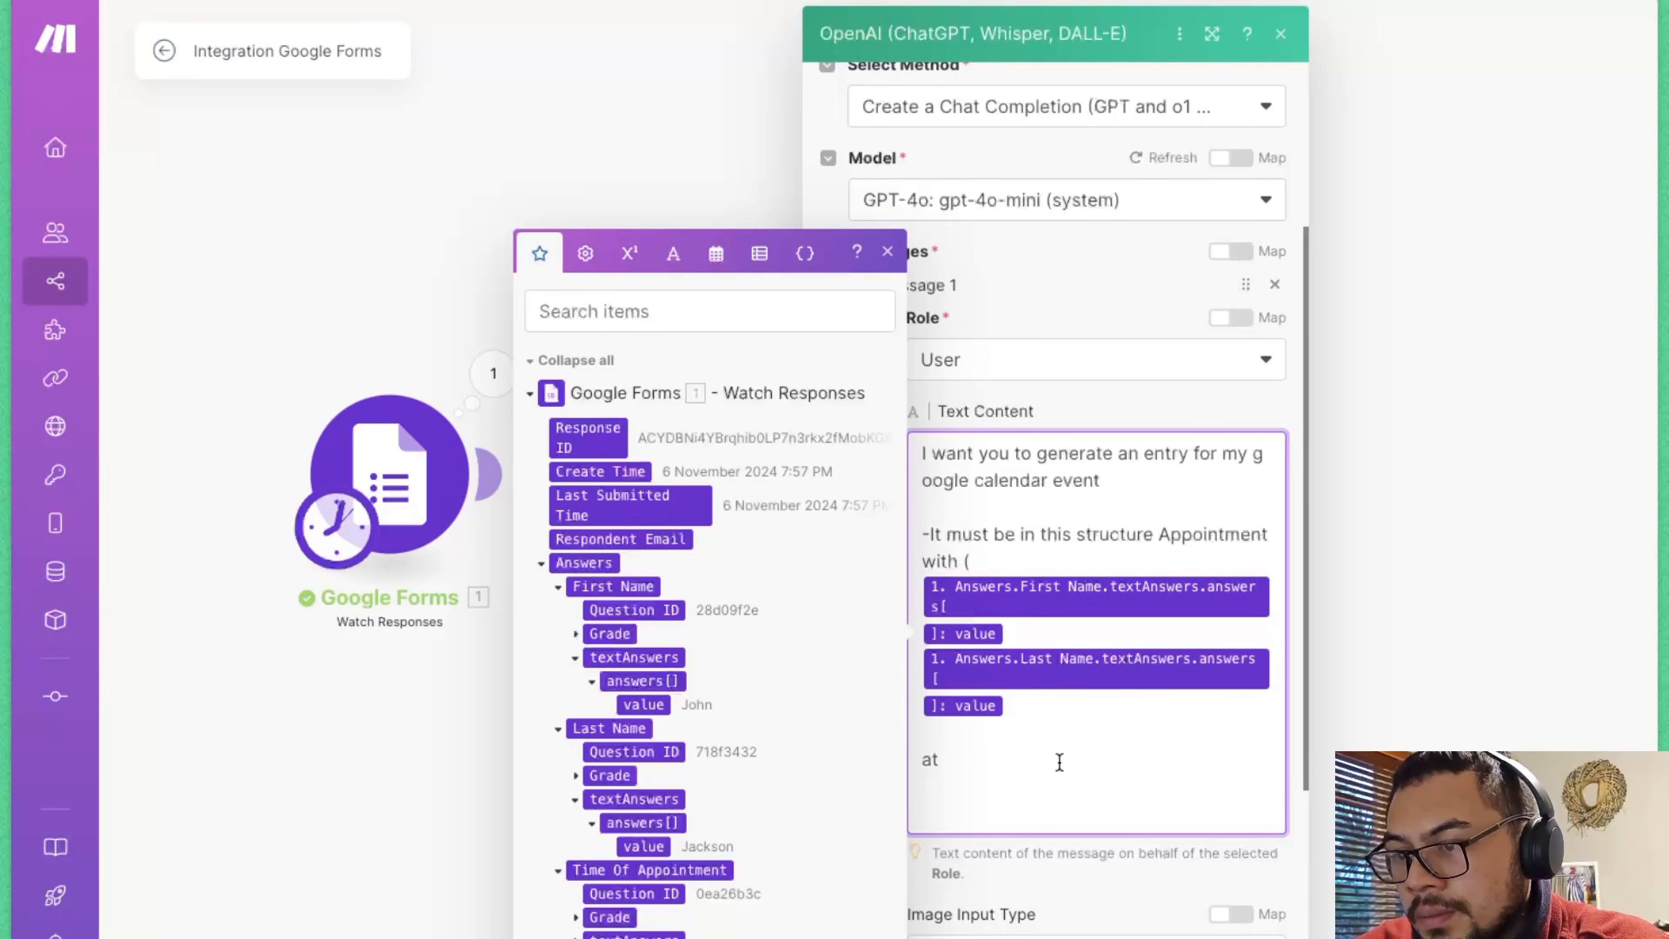
key(BackSpace)
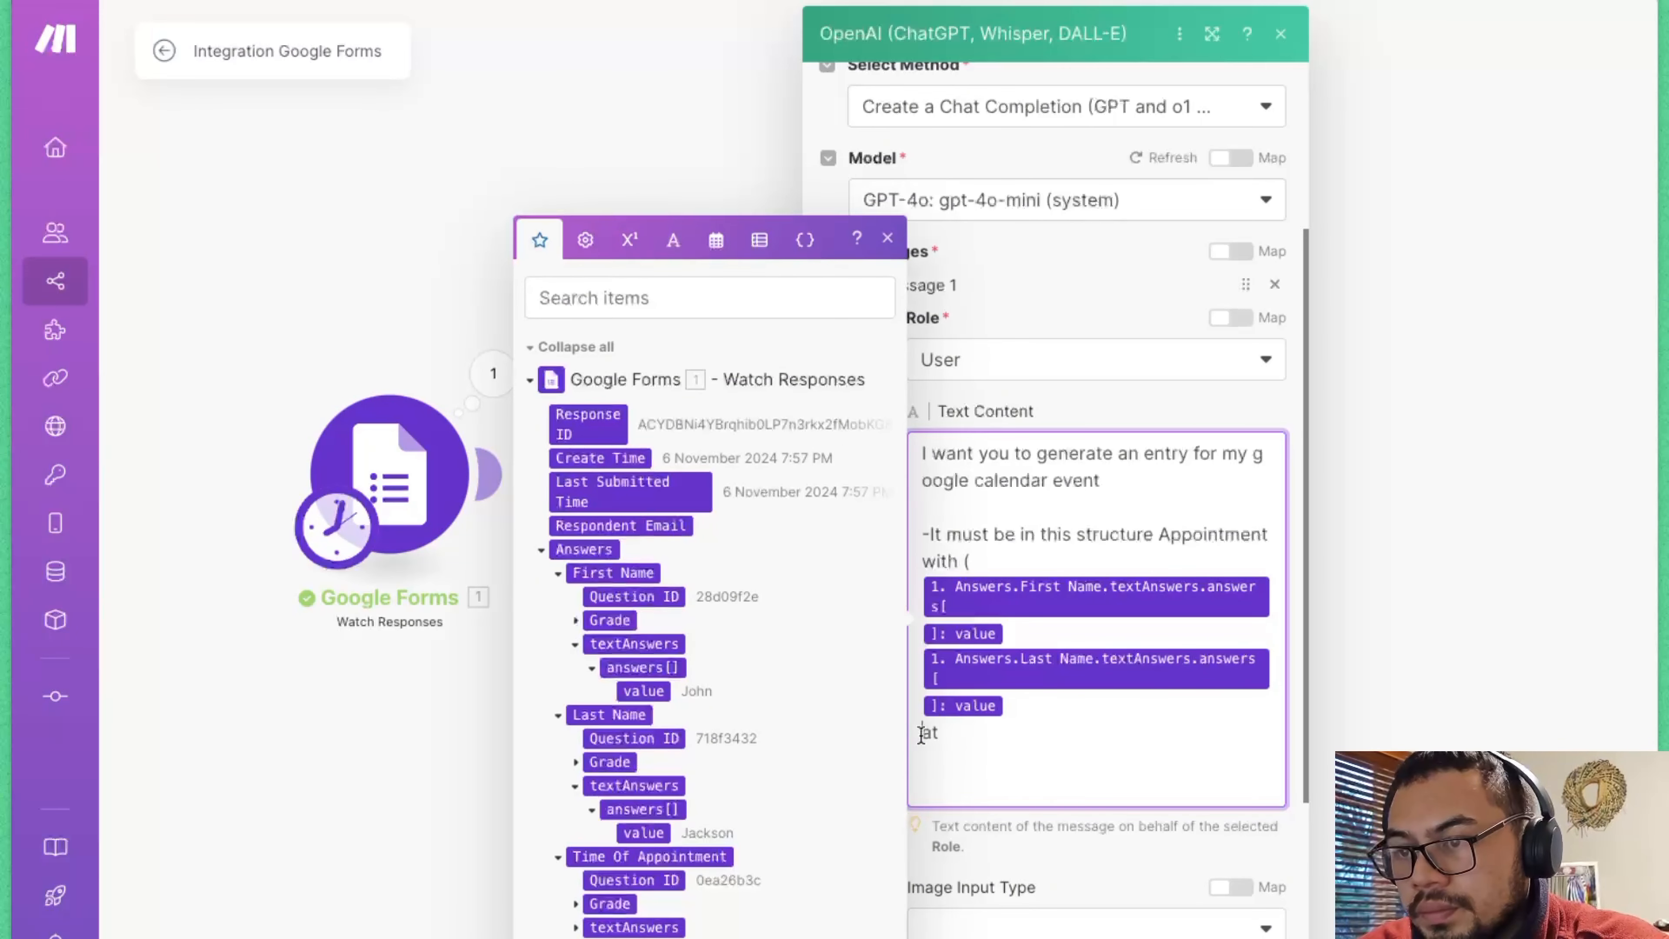
key(BackSpace)
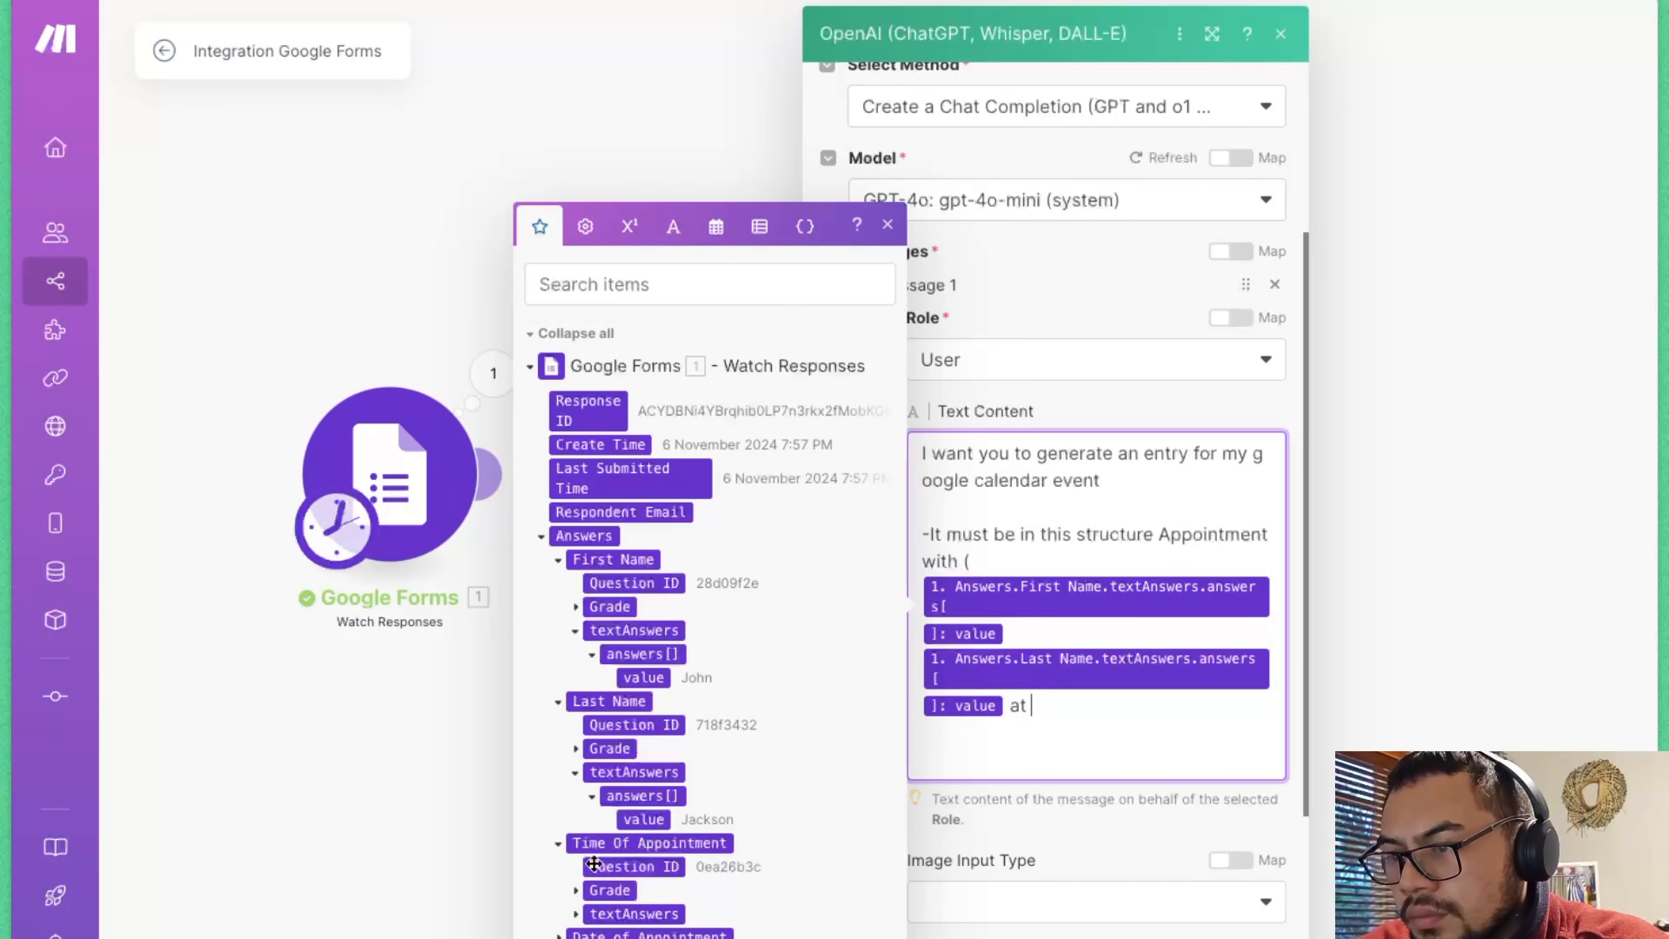
click(577, 913)
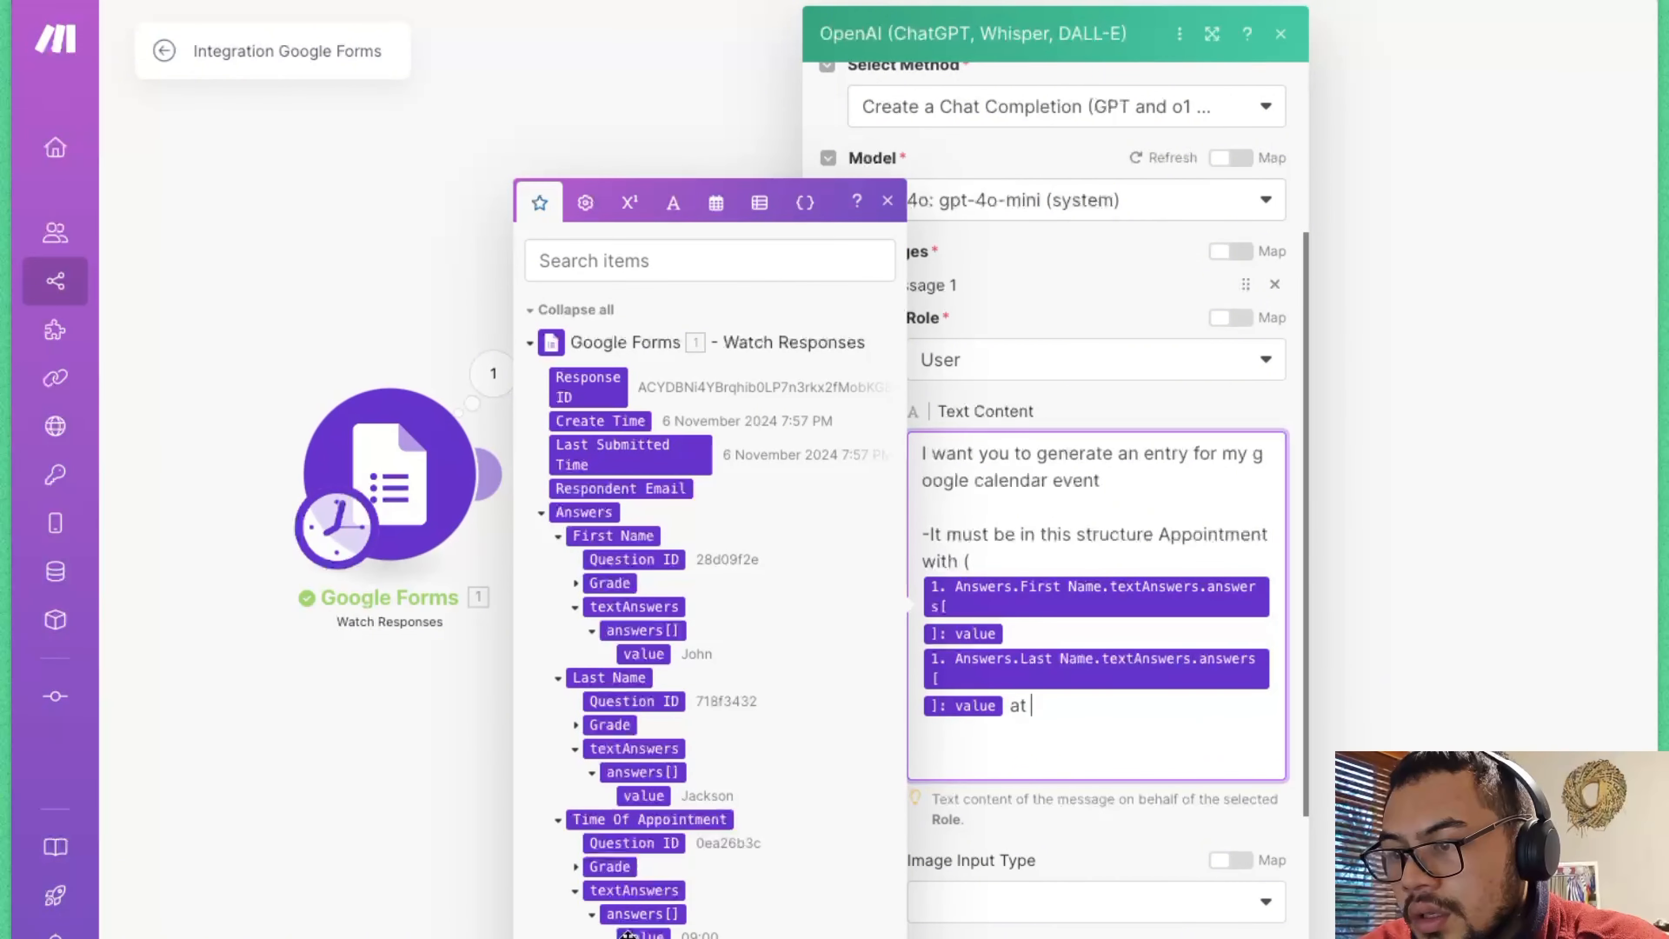
click(643, 934)
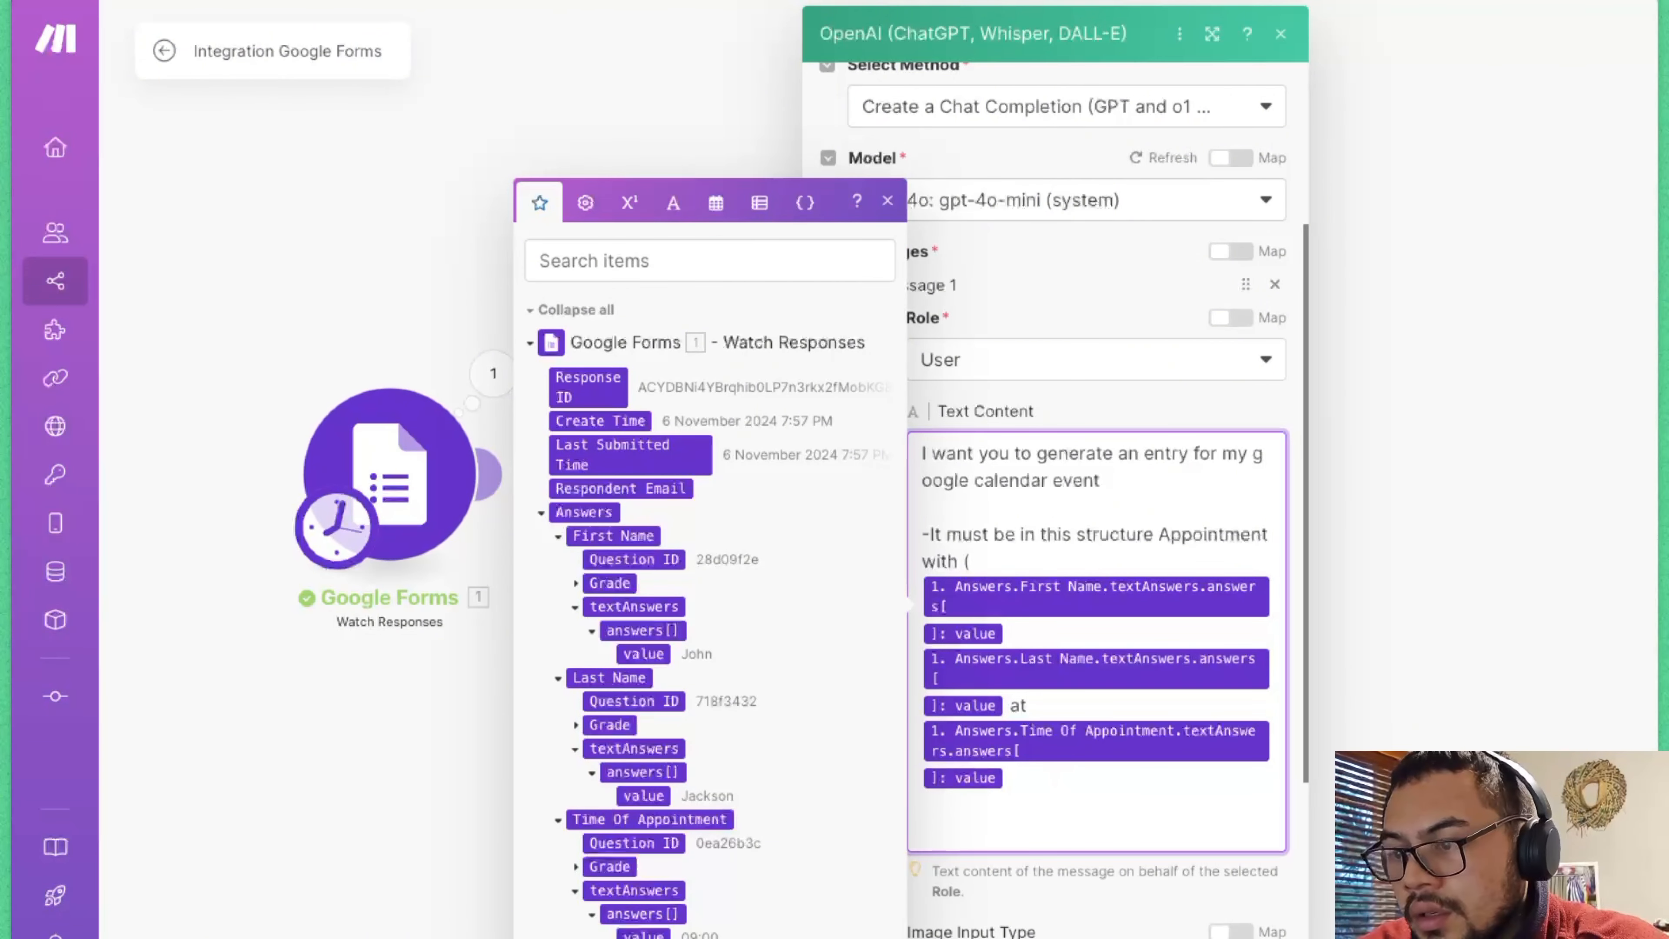
- Insert the Date of Appointment text answer's value after the appointment time in the prompt
scroll(710, 526, down, 1)
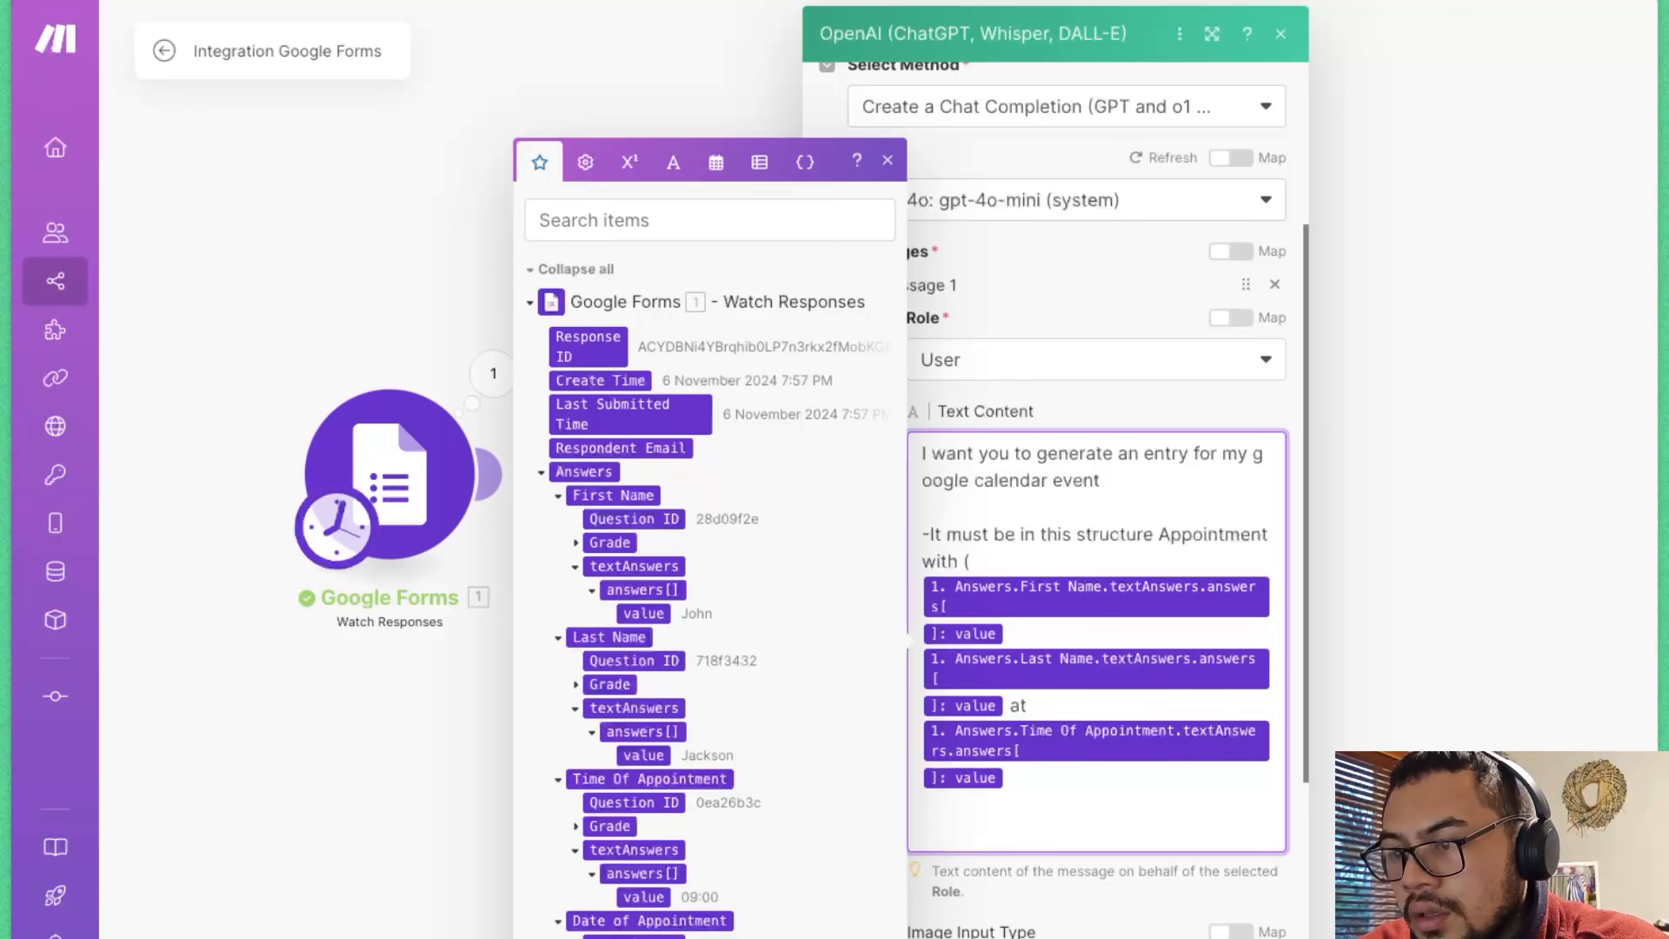
scroll(710, 526, down, 2)
click(643, 934)
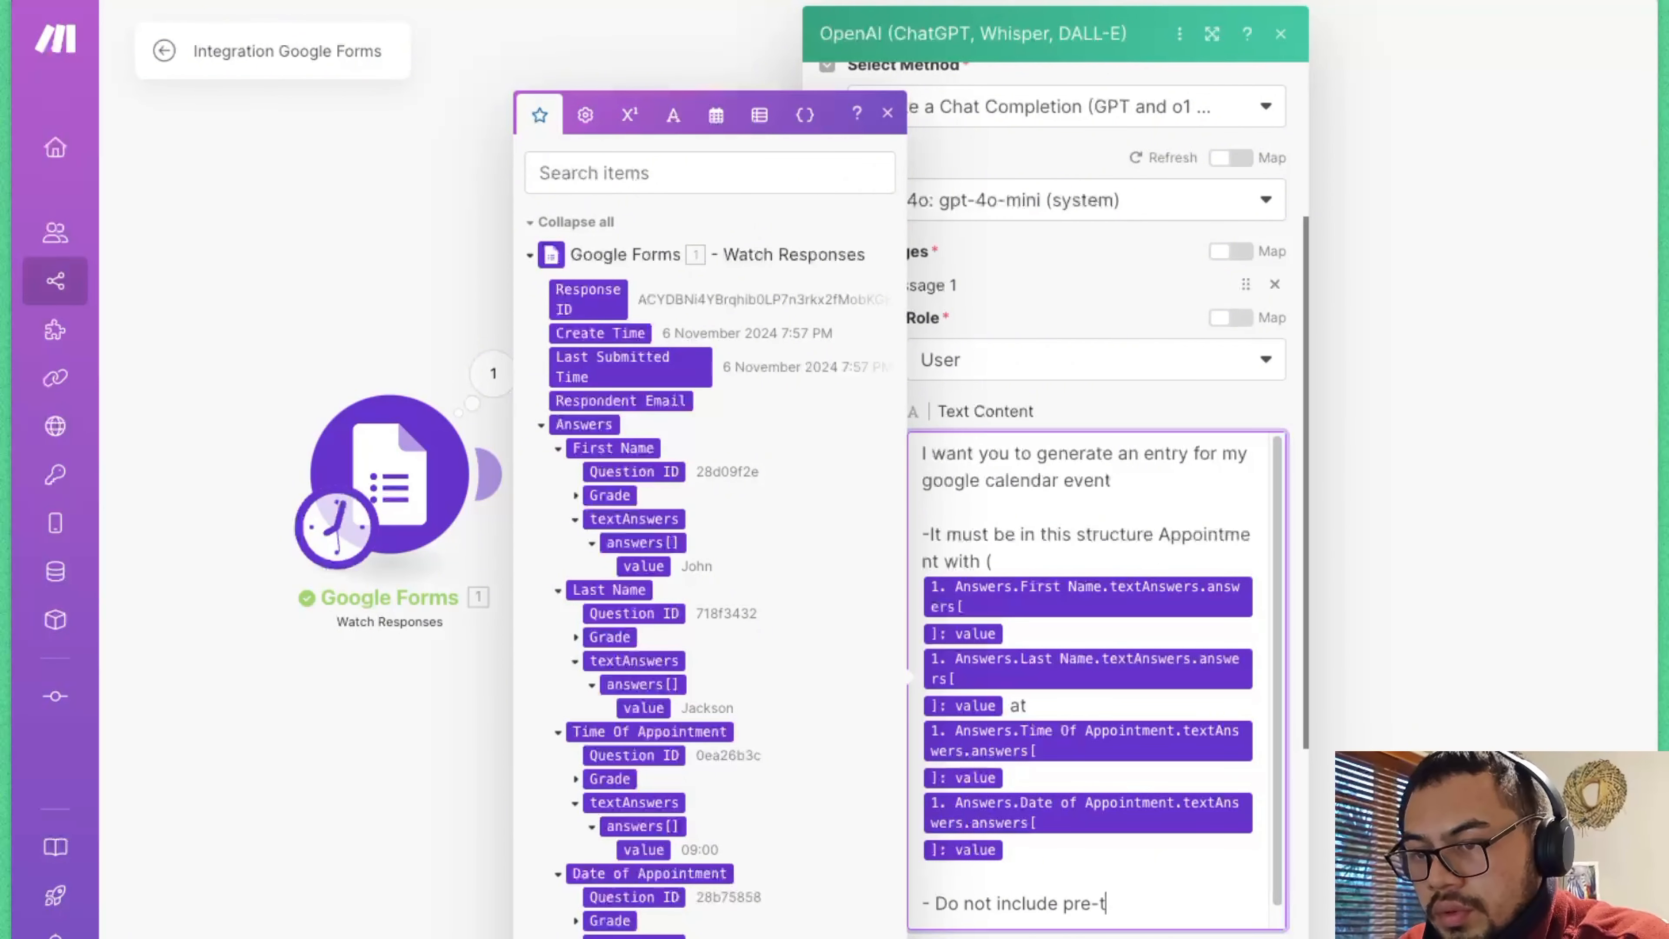
- Finish the prompt with "- Do not include pre-text or prompt just return raw text." and close the OpenAI module's settings
text(pt just return raw text)
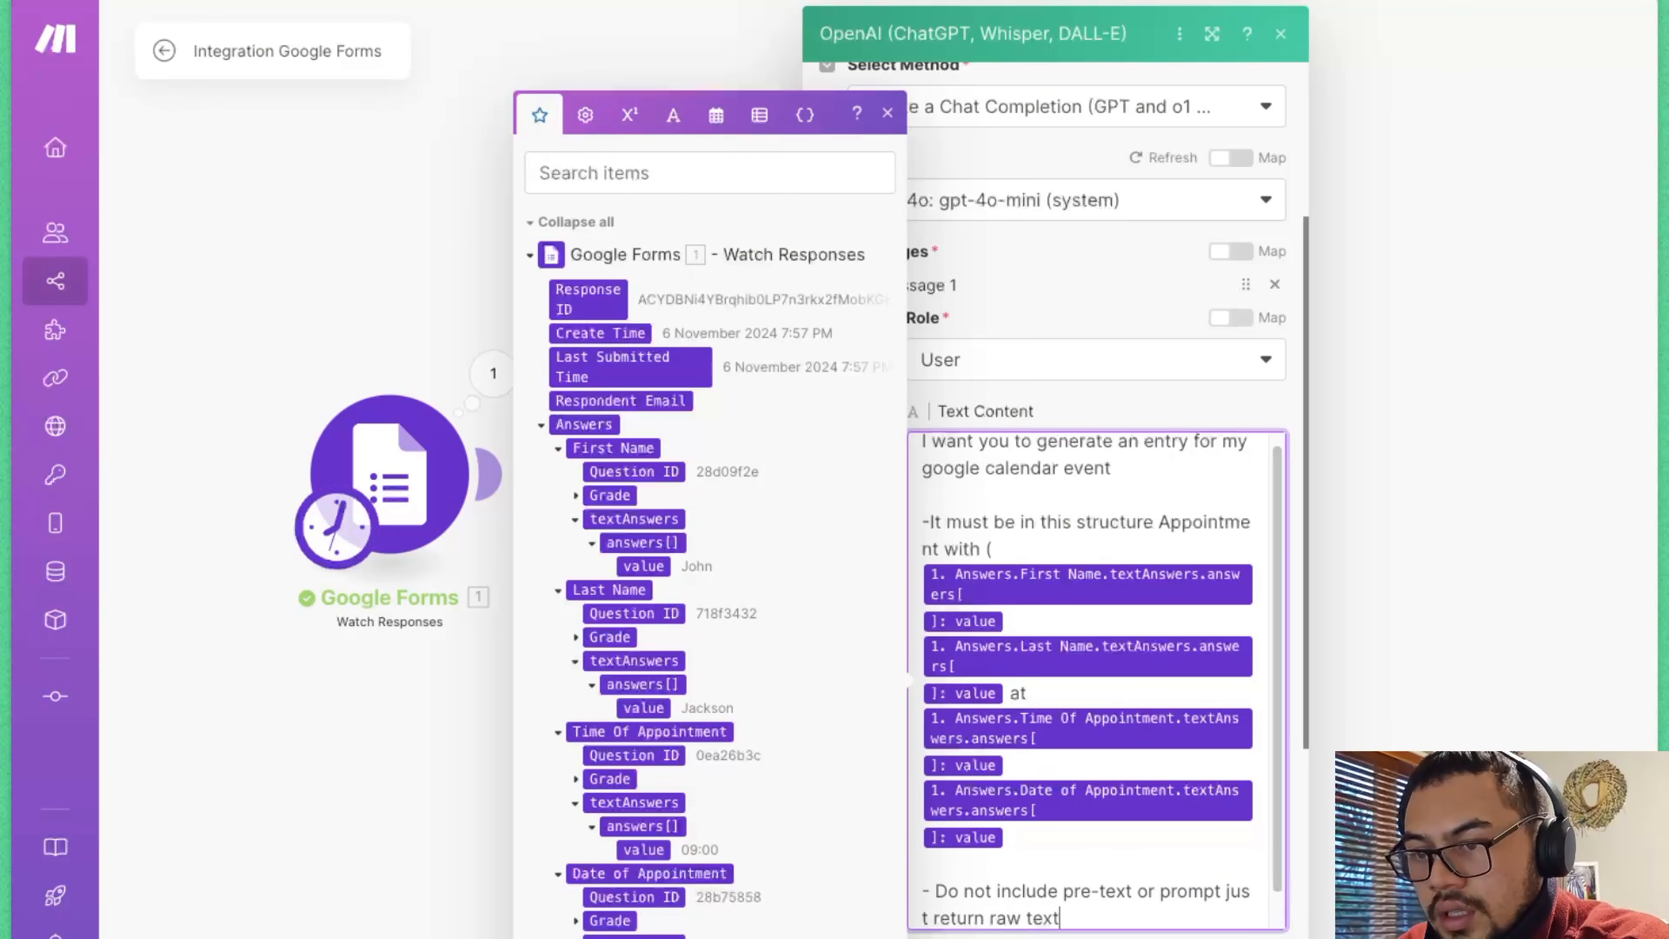
text(.)
key(Escape)
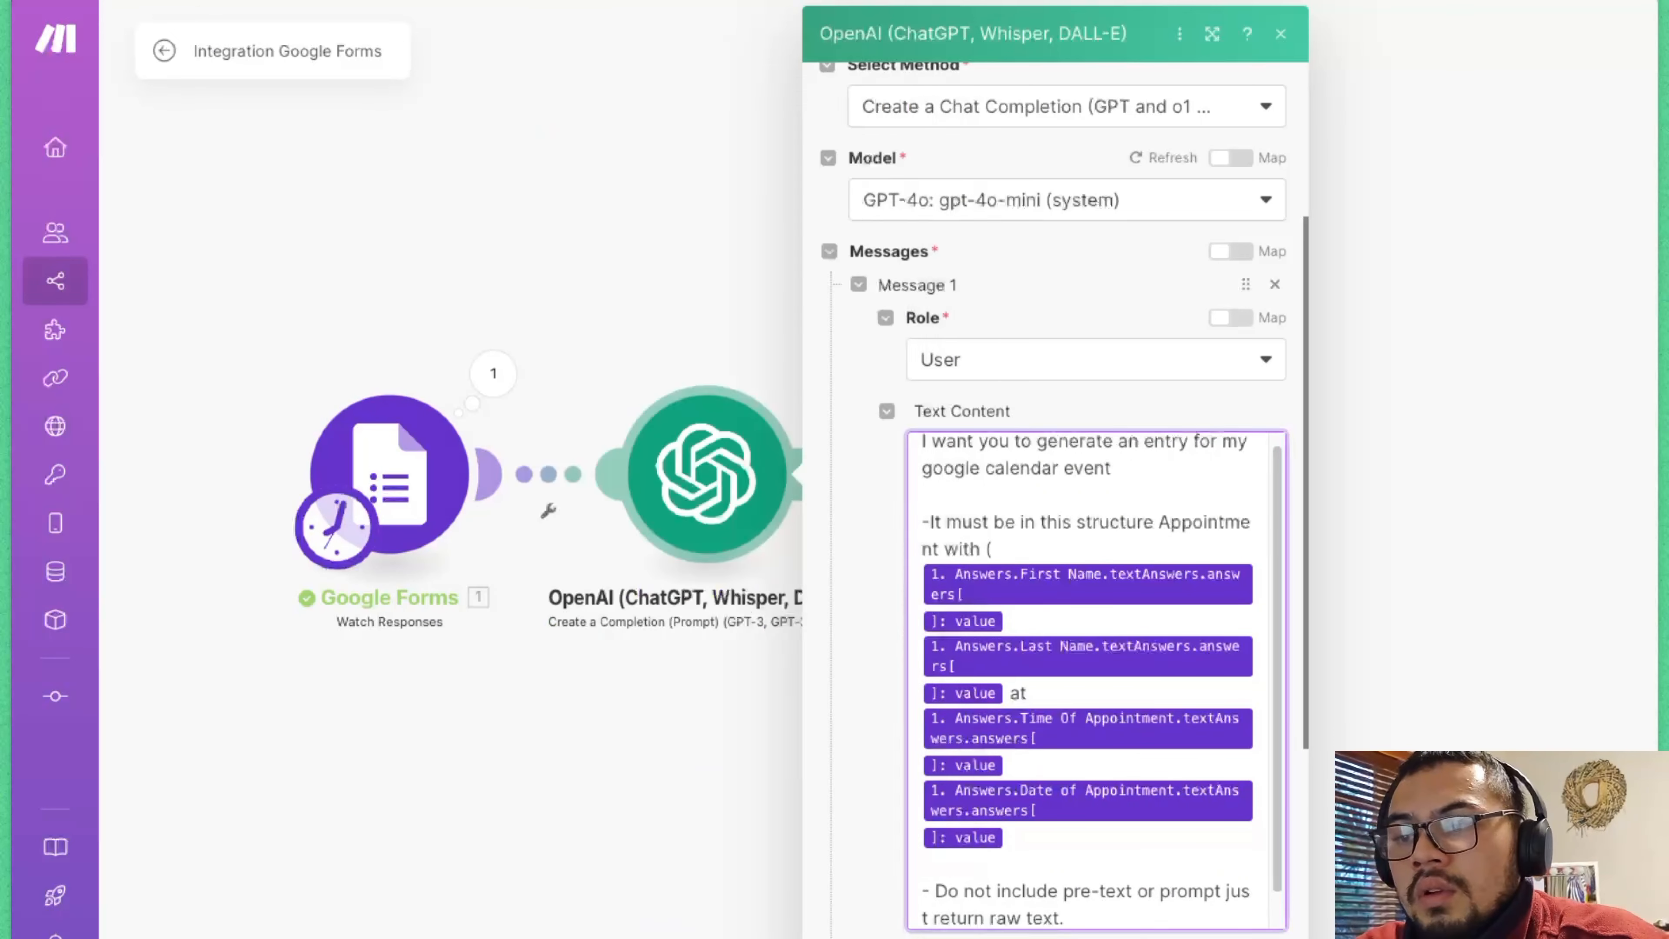
key(Escape)
right_click(693, 428)
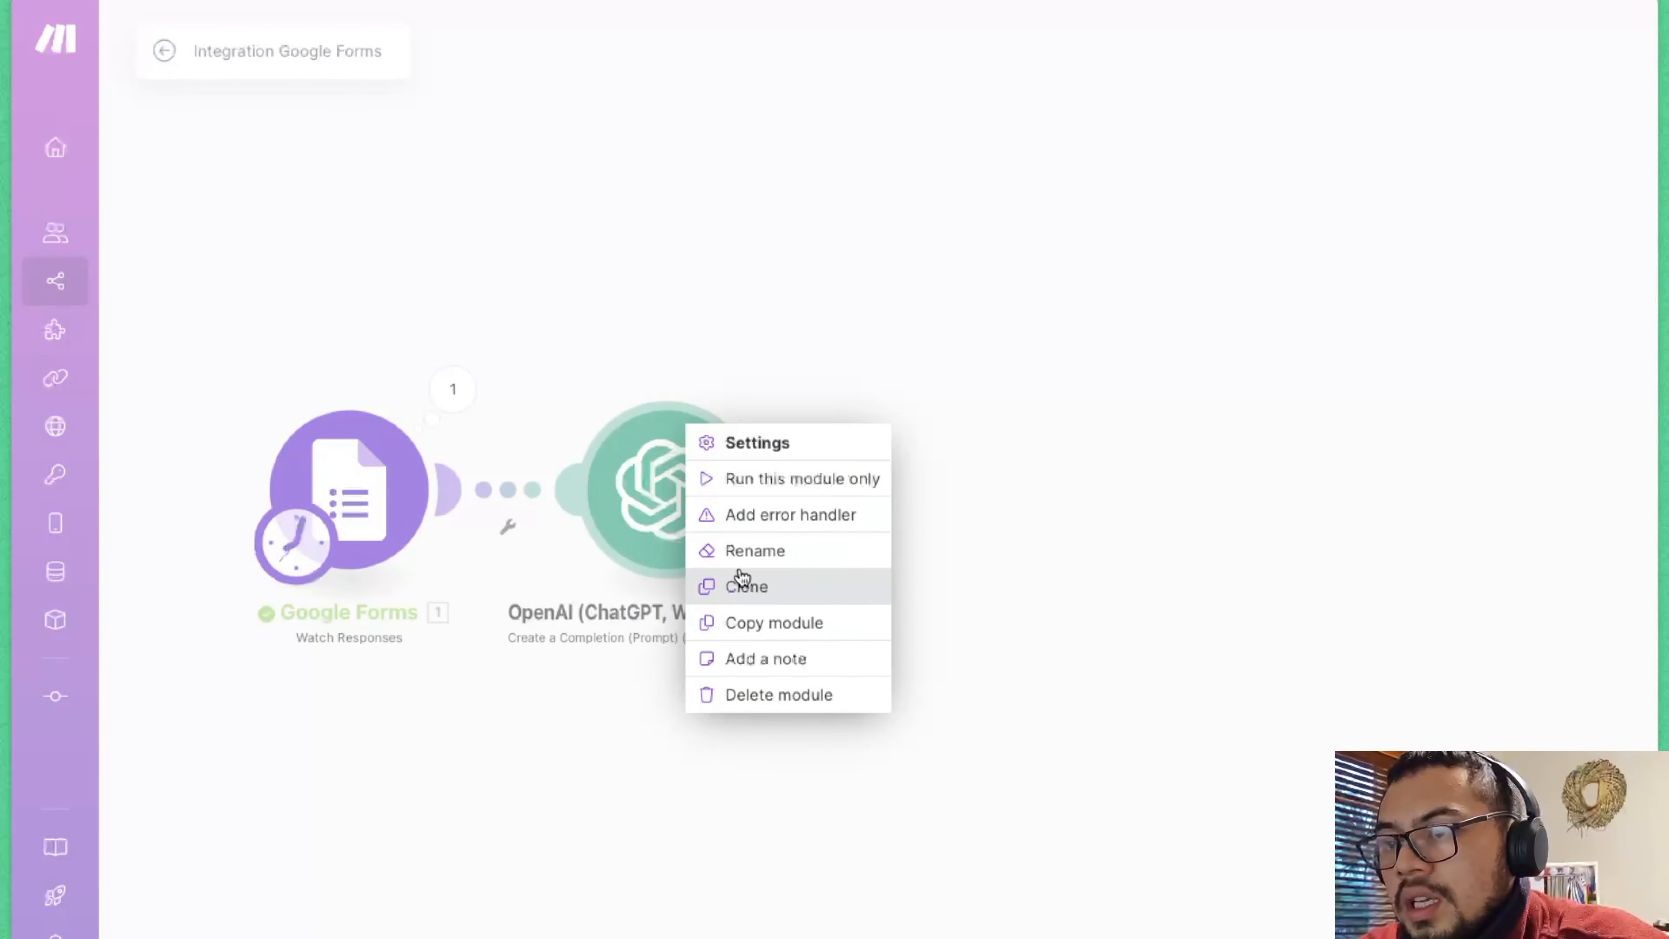
click(745, 582)
click(774, 498)
right_click(850, 582)
click(949, 851)
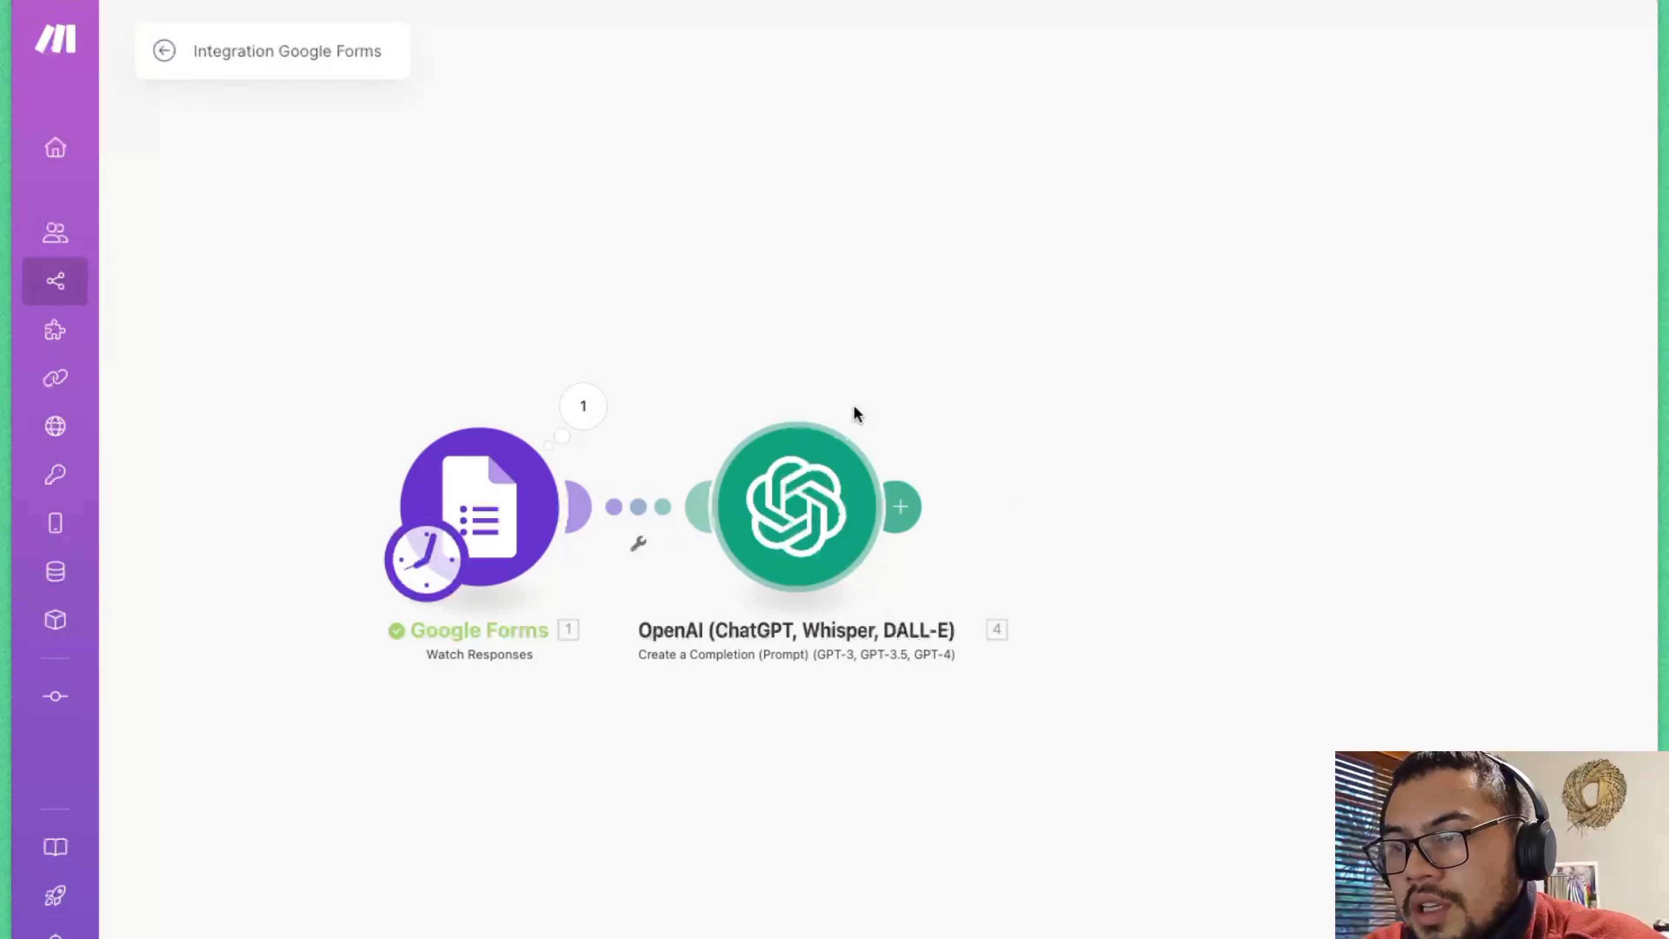
- Rename the OpenAI module as Generate Ticket
click(847, 472)
right_click(823, 520)
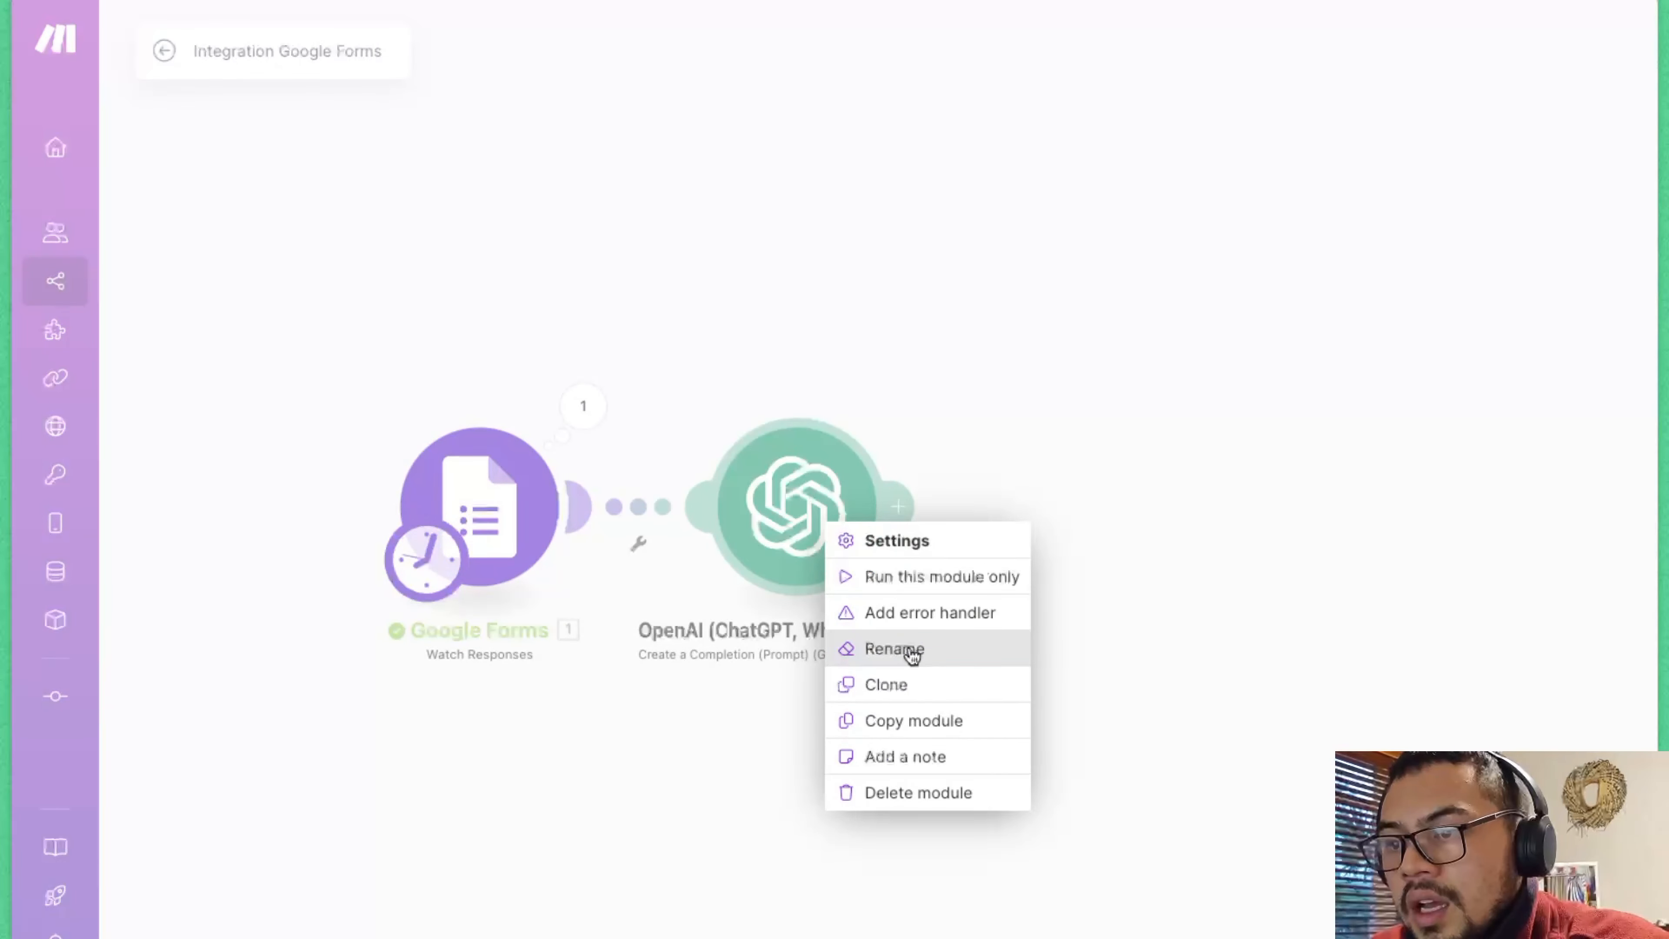
click(912, 651)
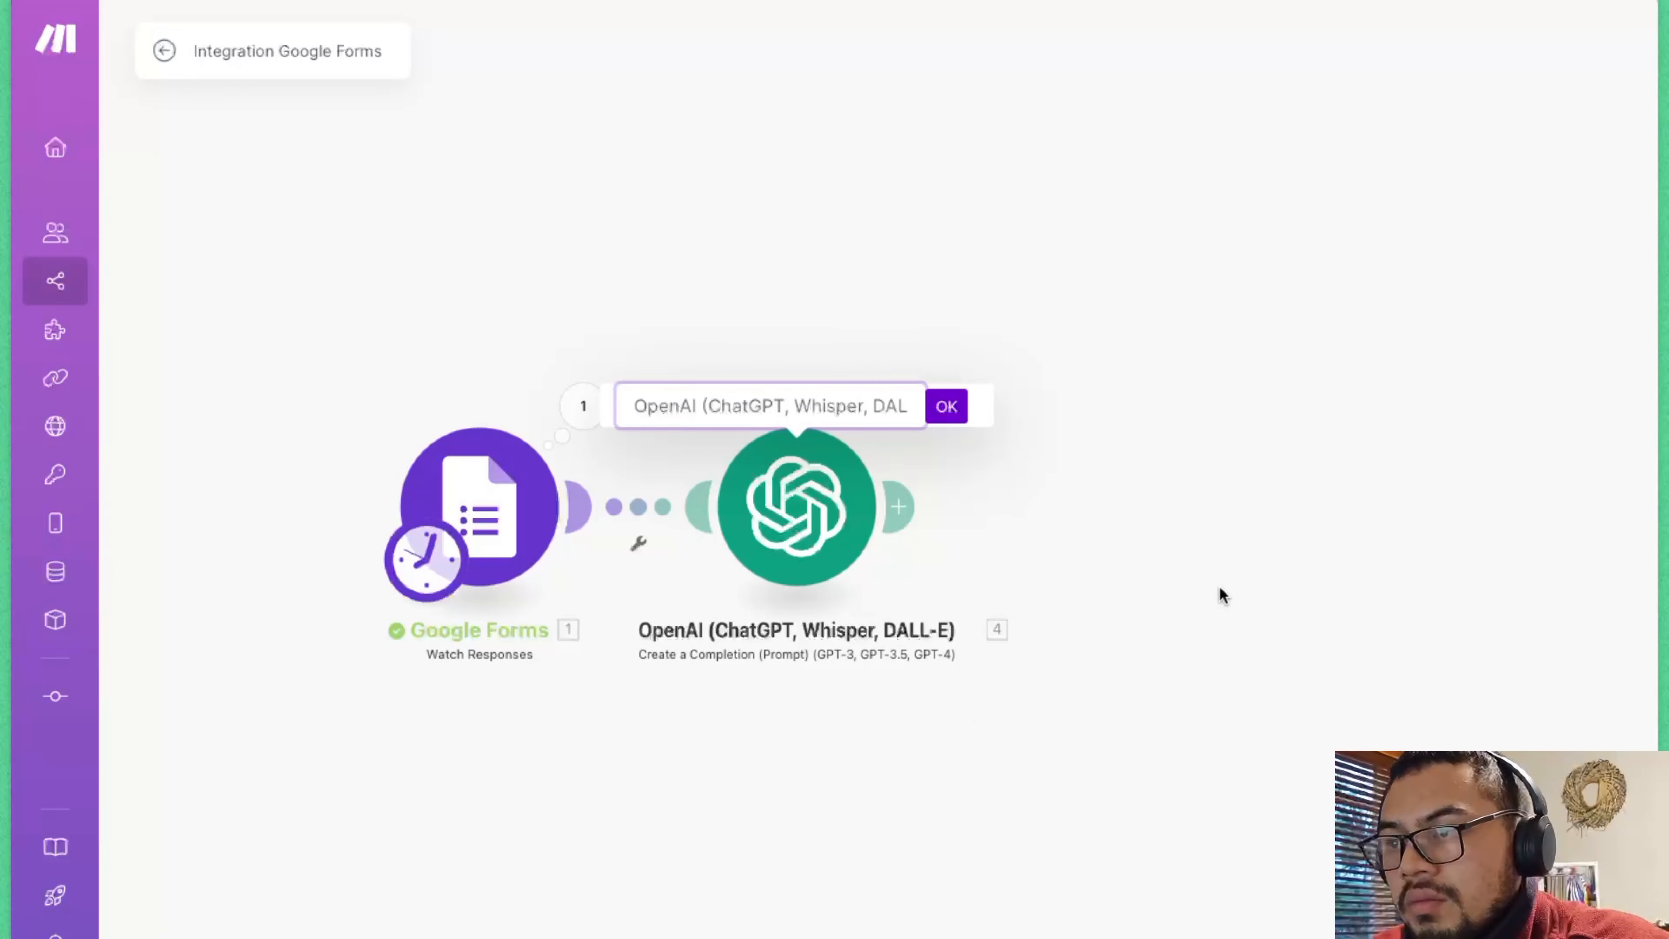
text(Generate )
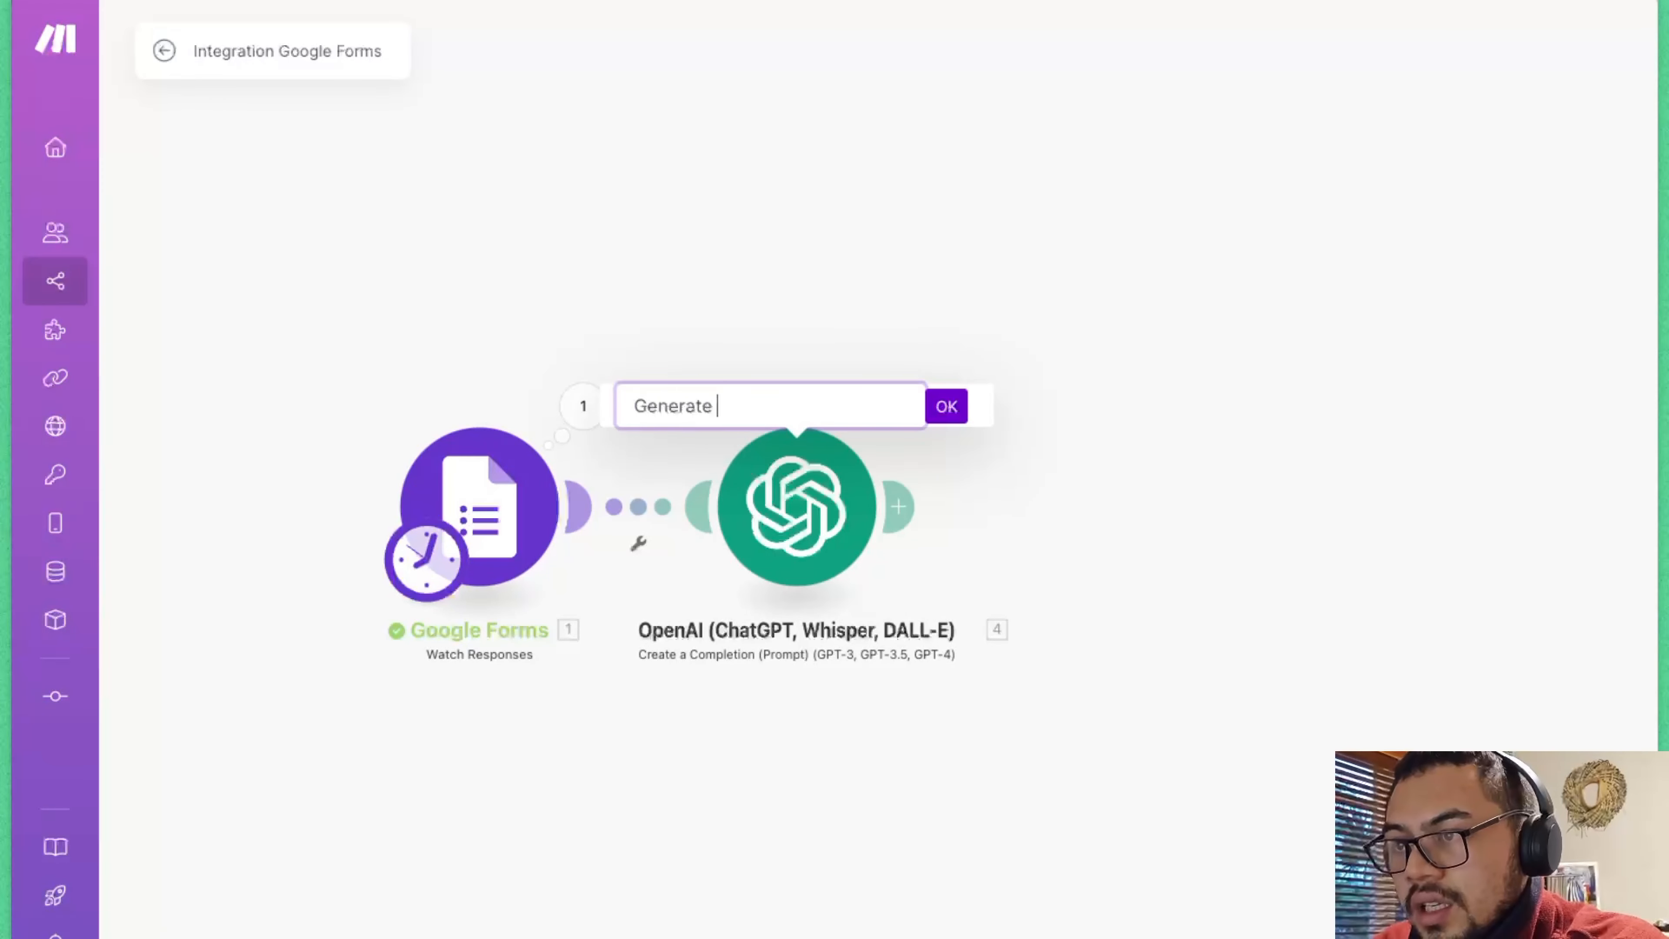
text(Tickety)
key(Return)
right_click(683, 495)
right_click(827, 489)
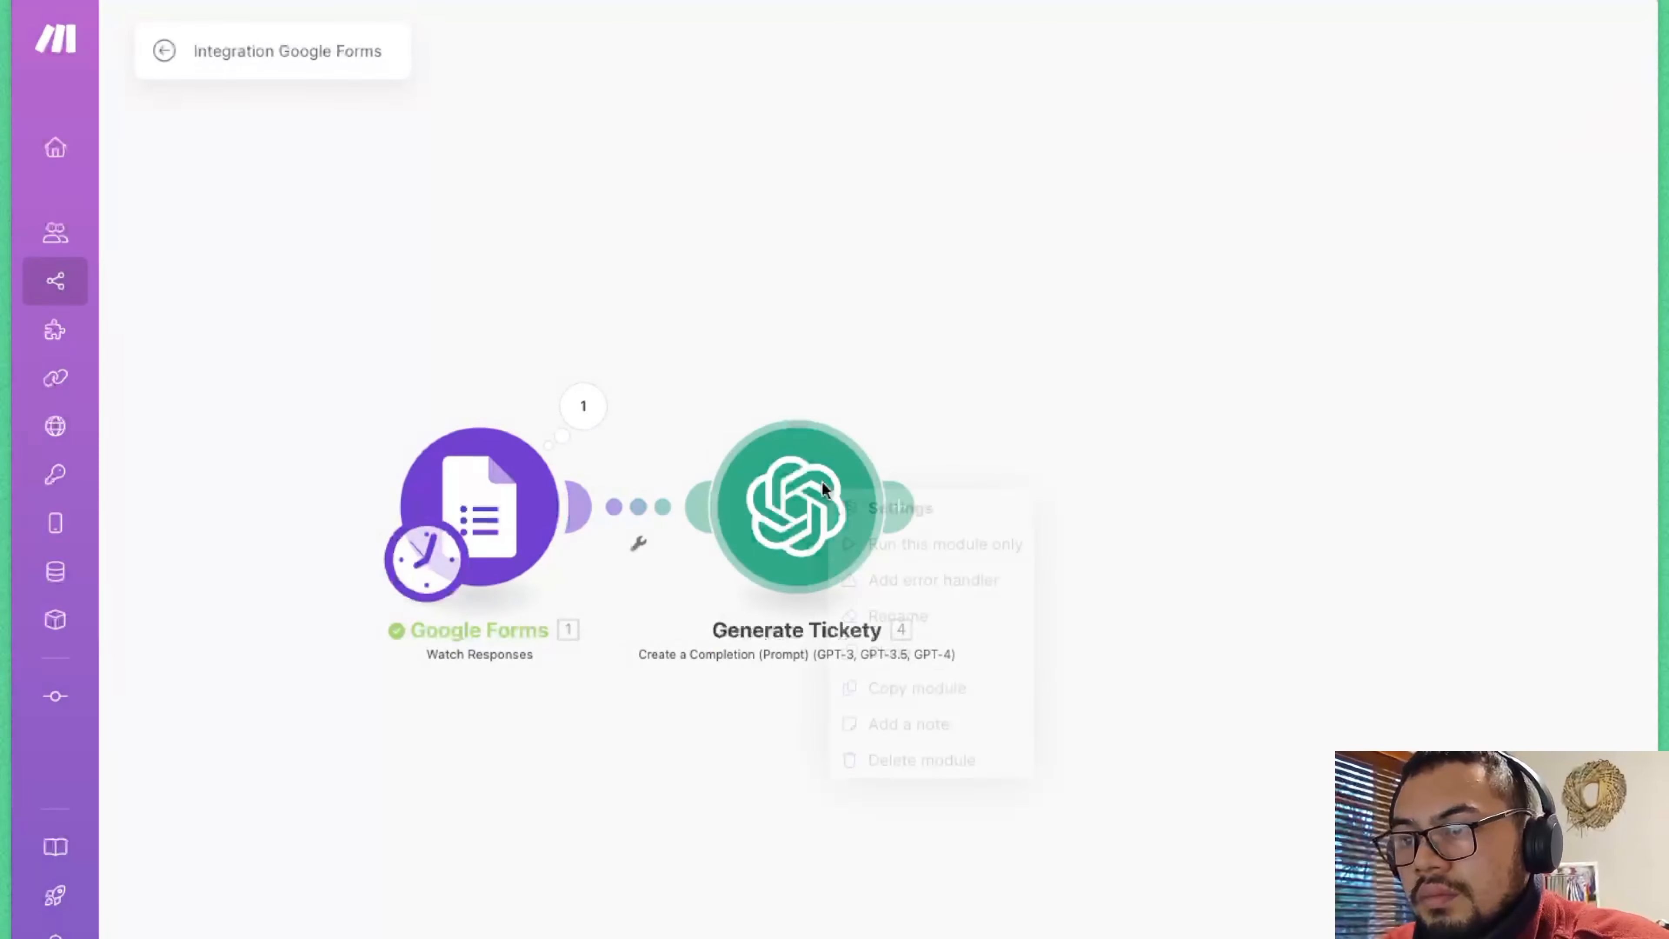
click(880, 621)
key(BackSpace)
key(Return)
- Rename the Google Forms module as Collect Data
right_click(519, 473)
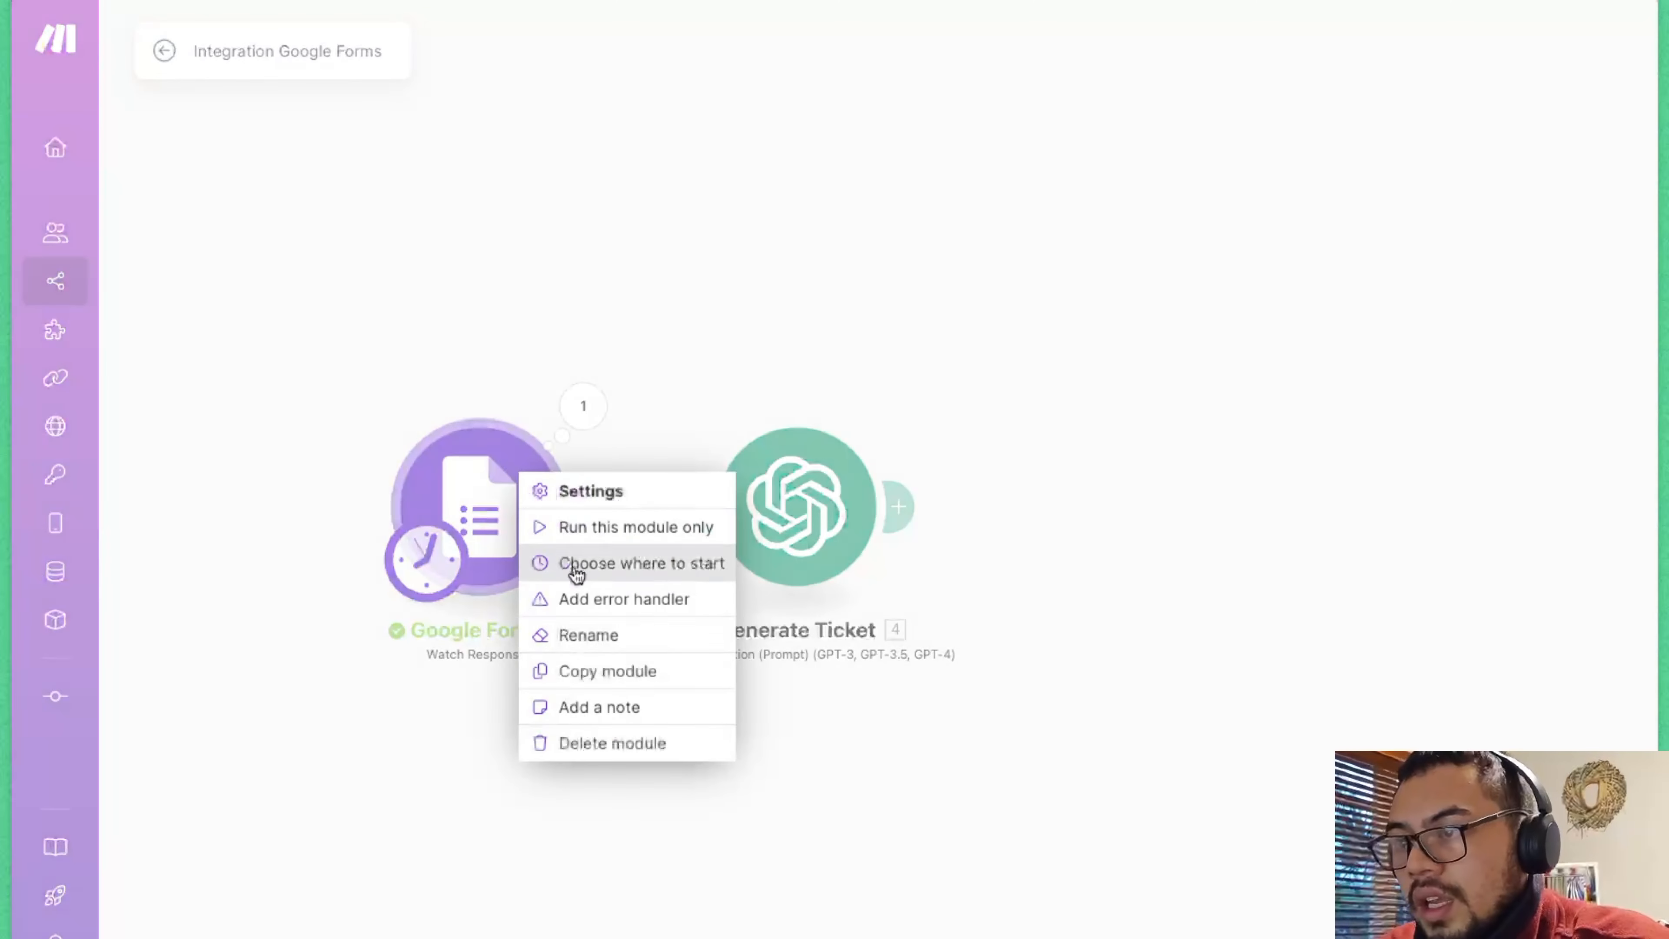
click(588, 634)
text(Collect Data)
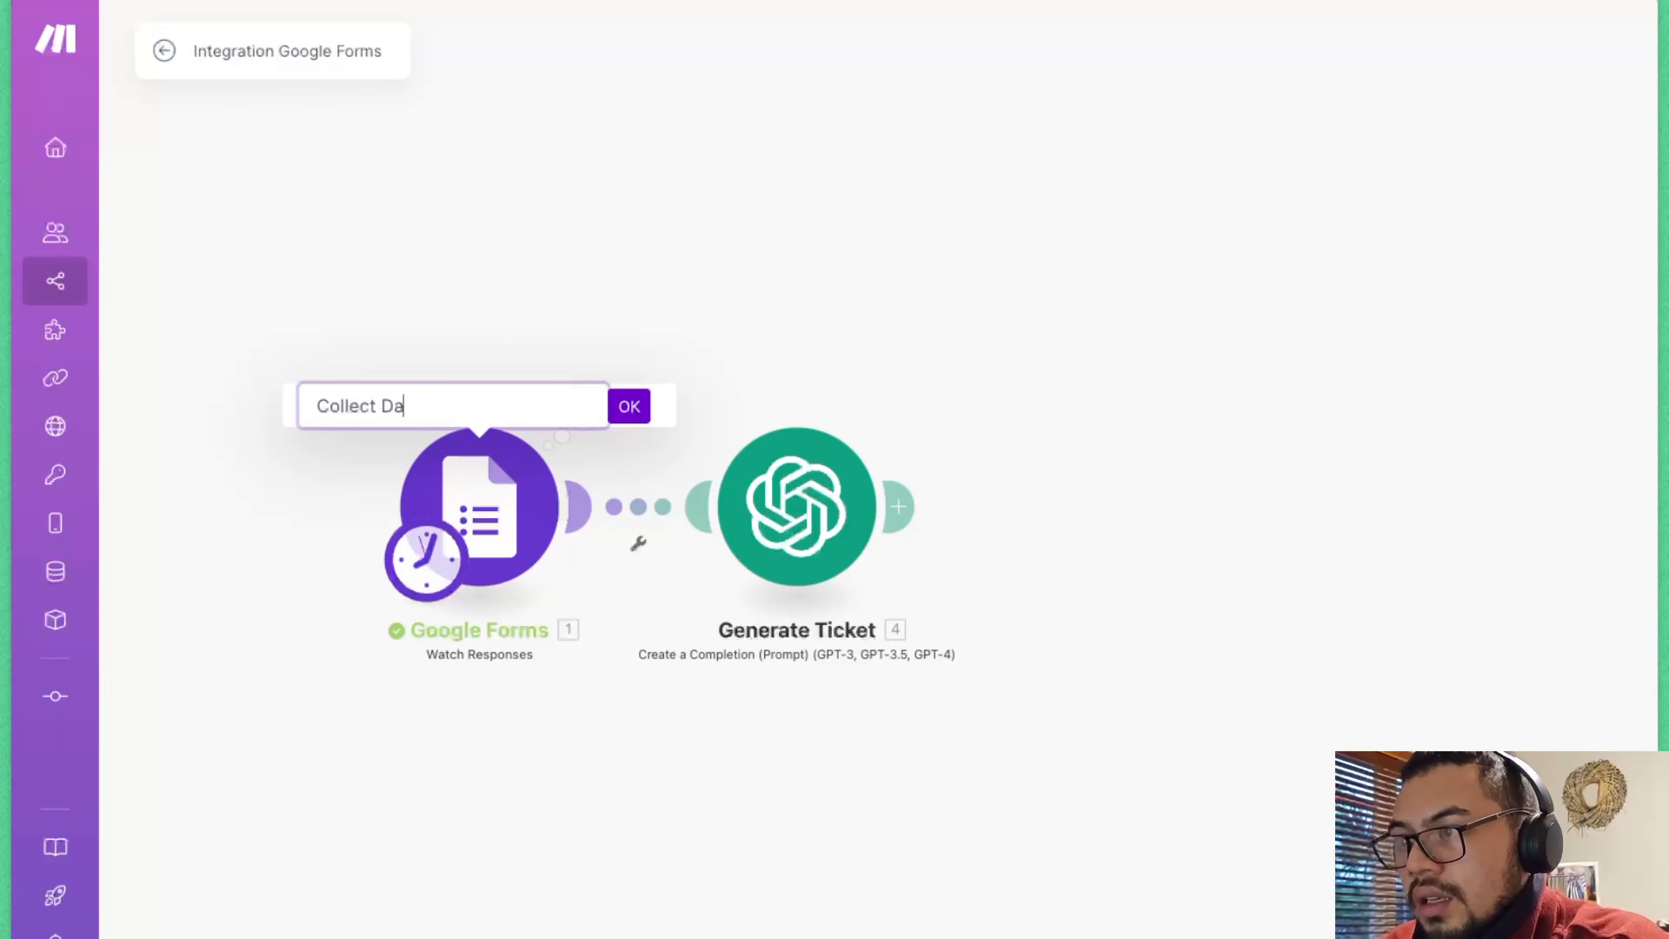
key(Return)
- Add a Google Calendar "Create an Event" module after the Generate Ticket module
click(898, 507)
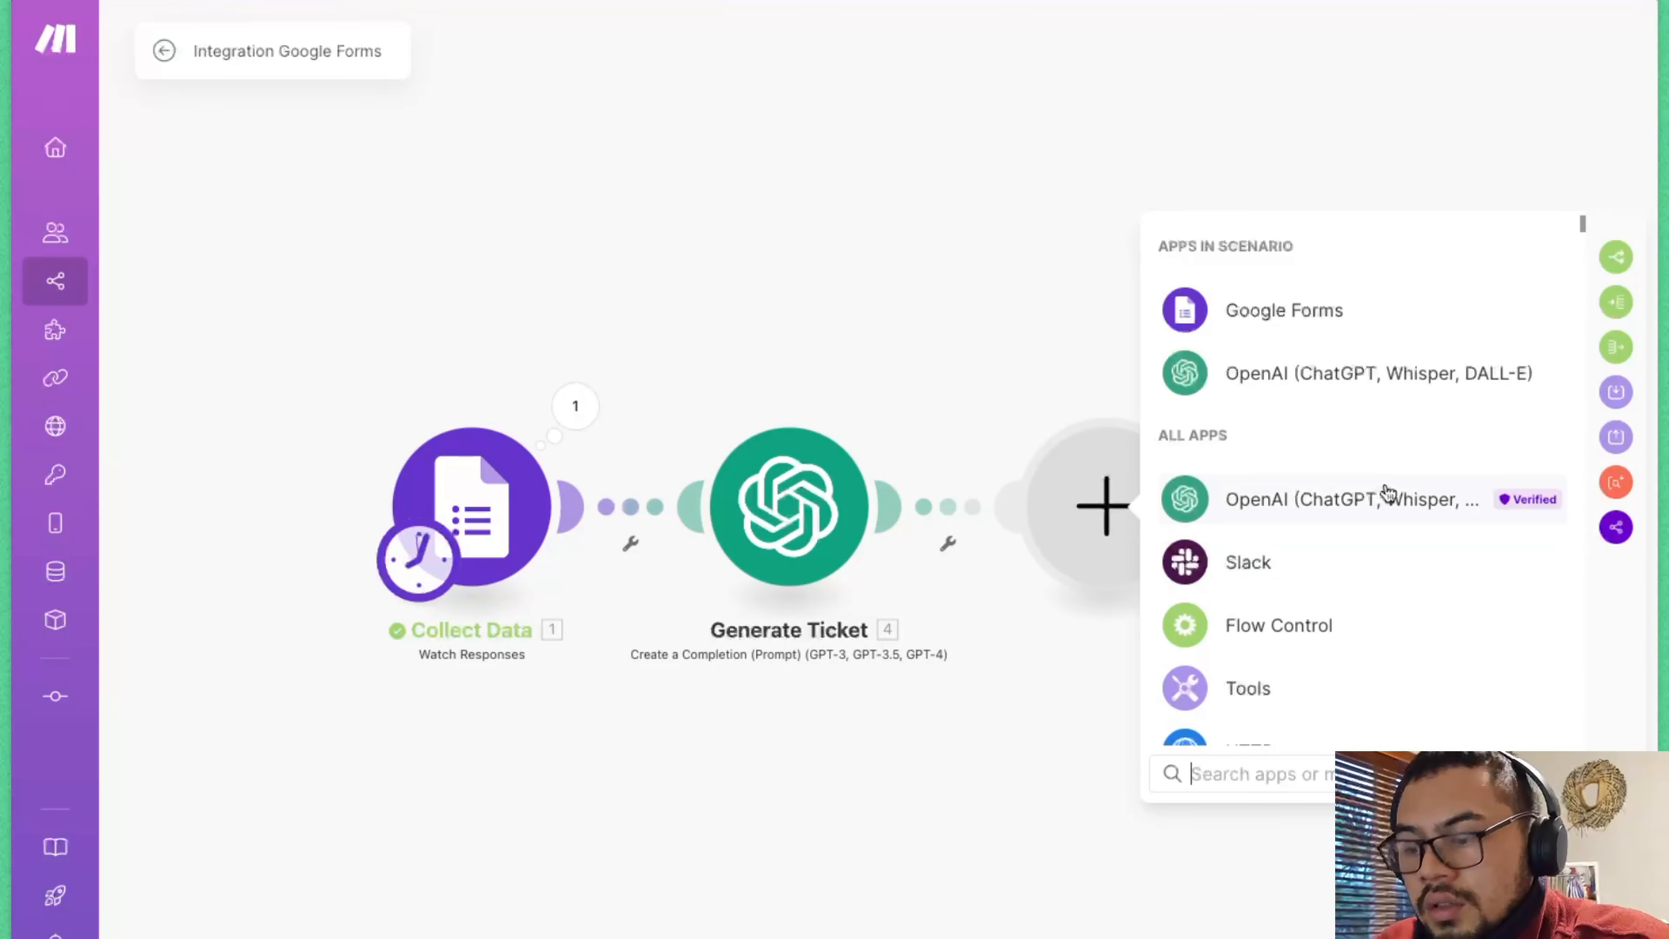
text(Calendar)
click(1433, 243)
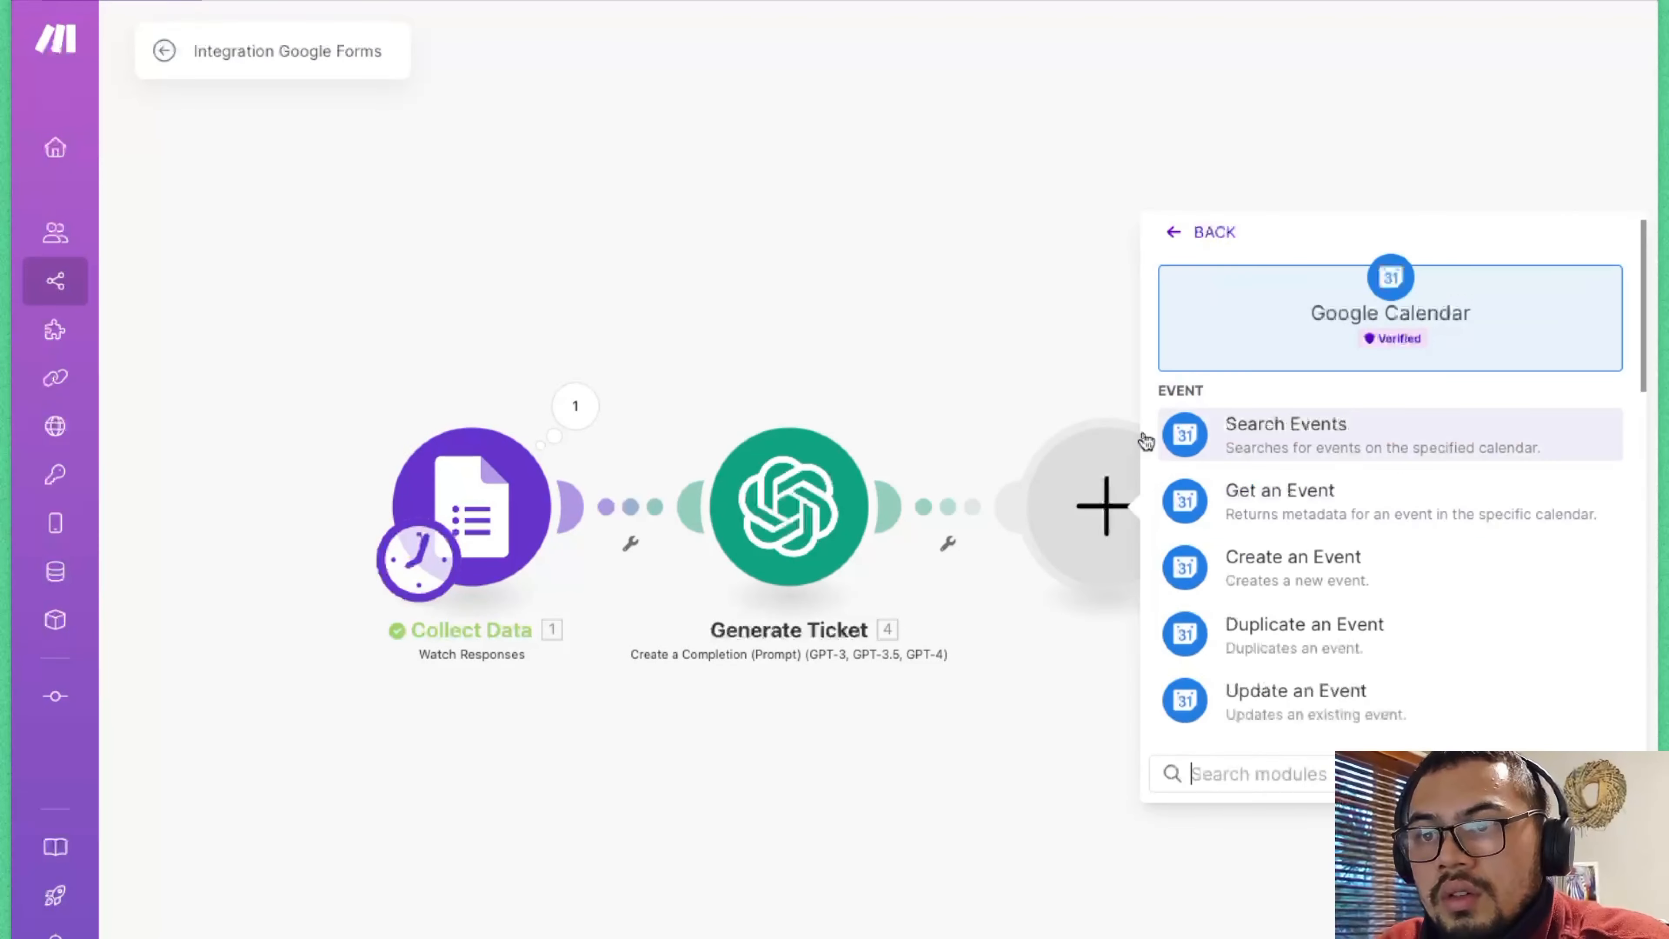
scroll(1248, 526, down, 1)
click(1411, 540)
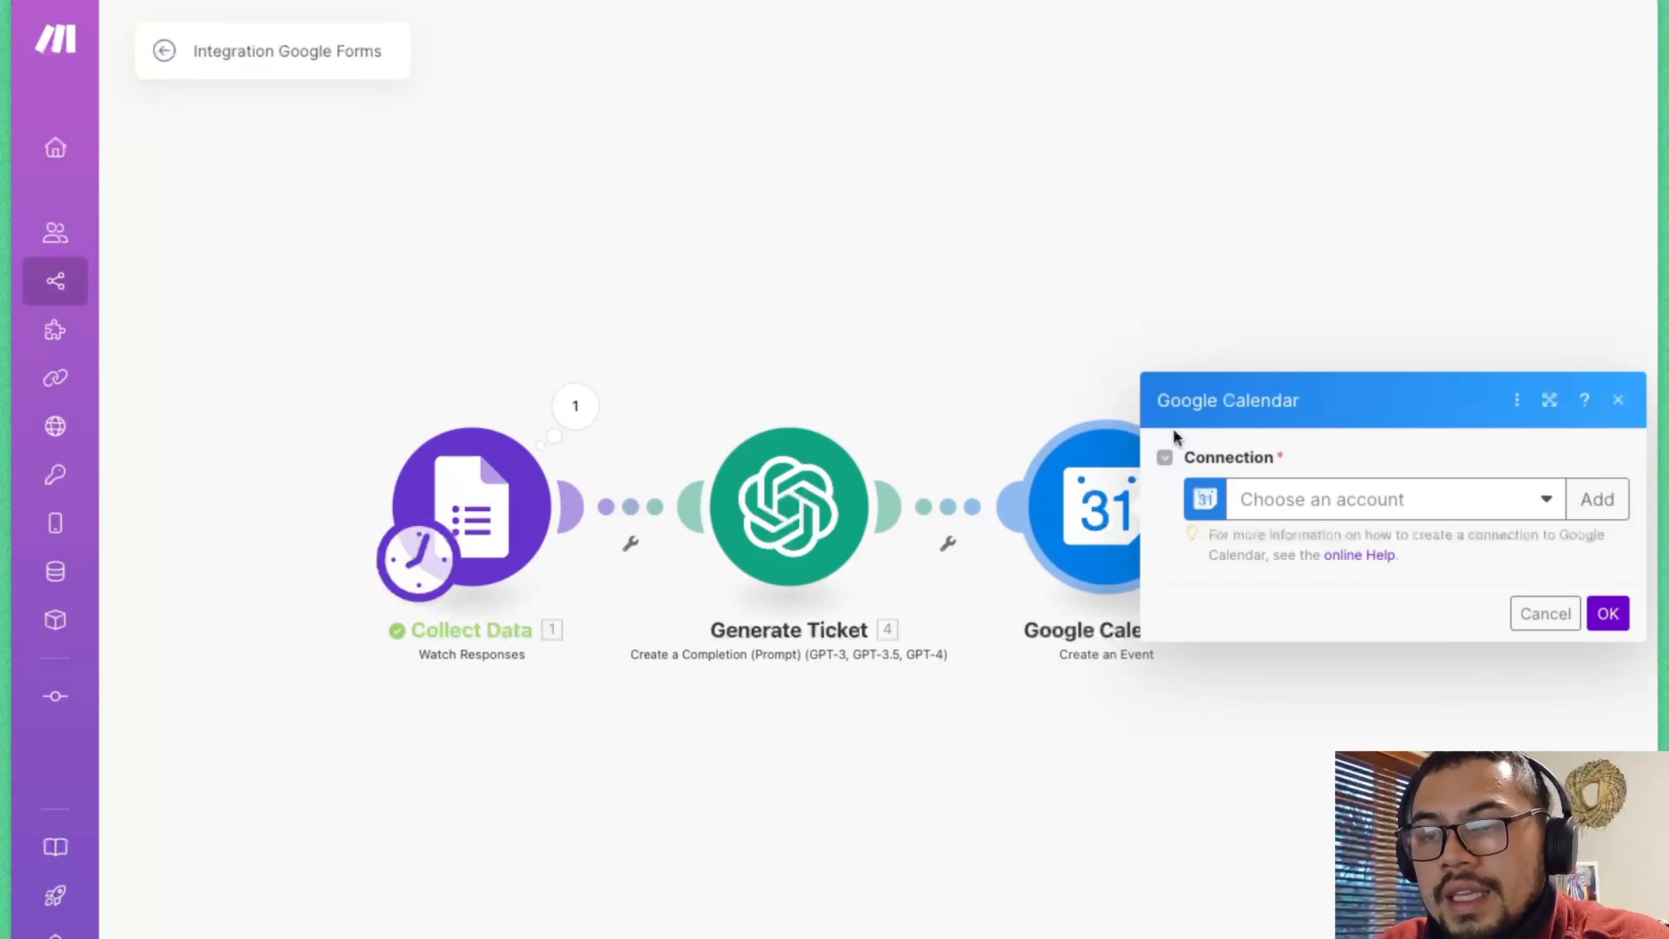
- Use the existing Google connection for the calendar module and set Create an Event to Quickly
click(1274, 505)
click(1355, 616)
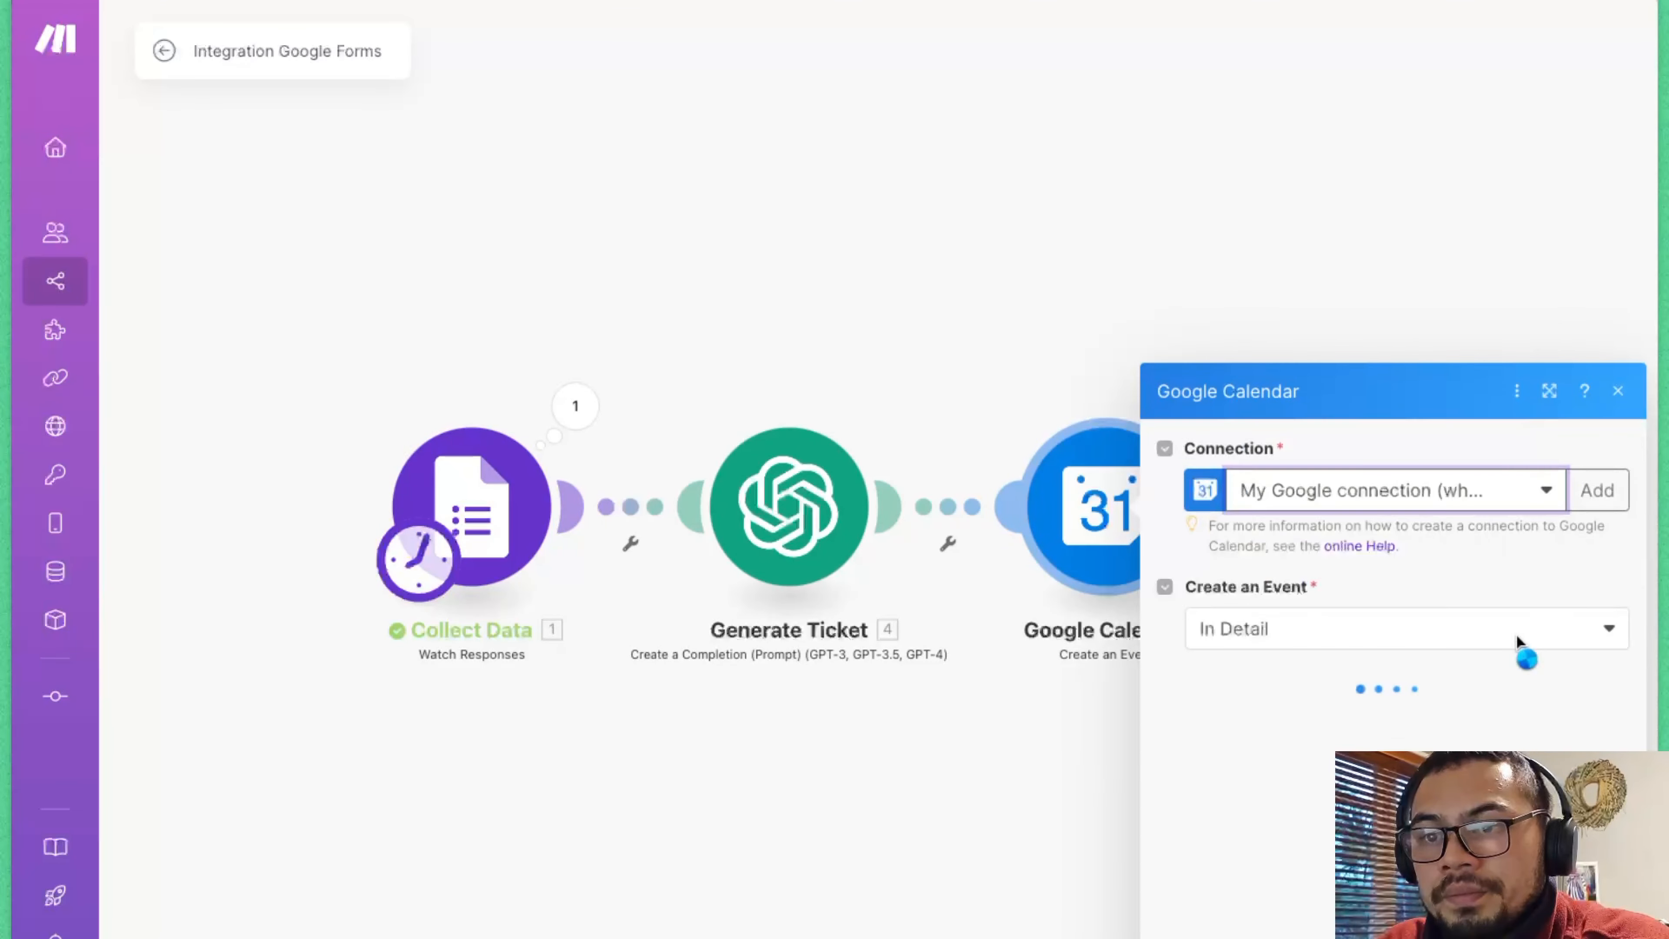
click(1446, 561)
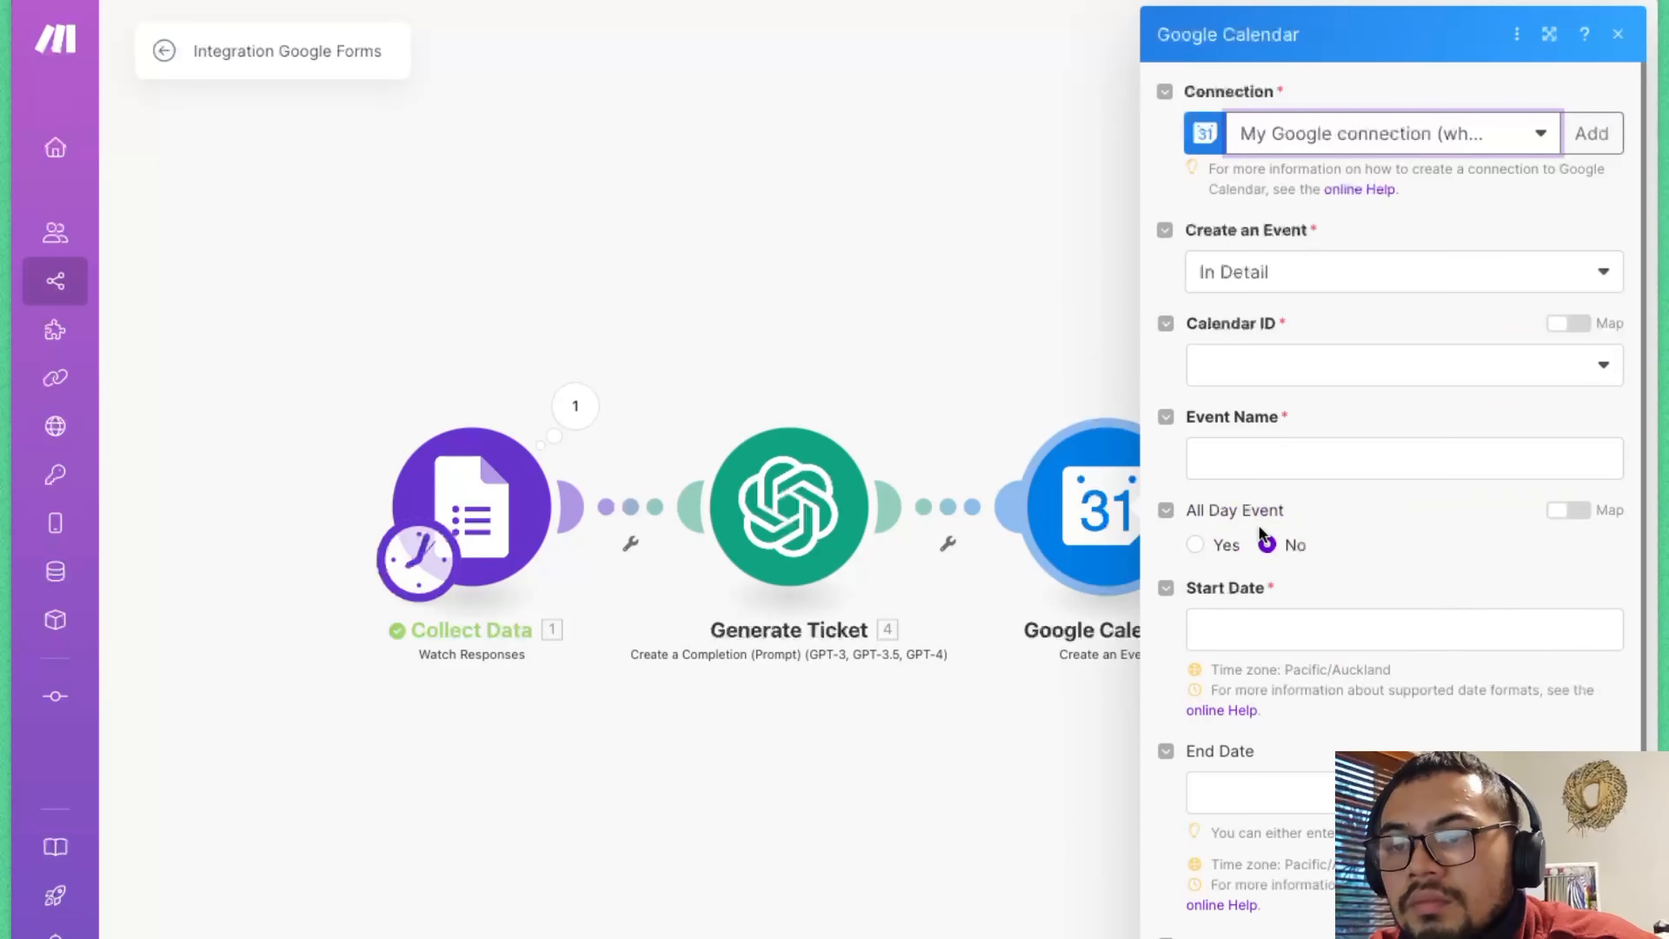
click(1334, 310)
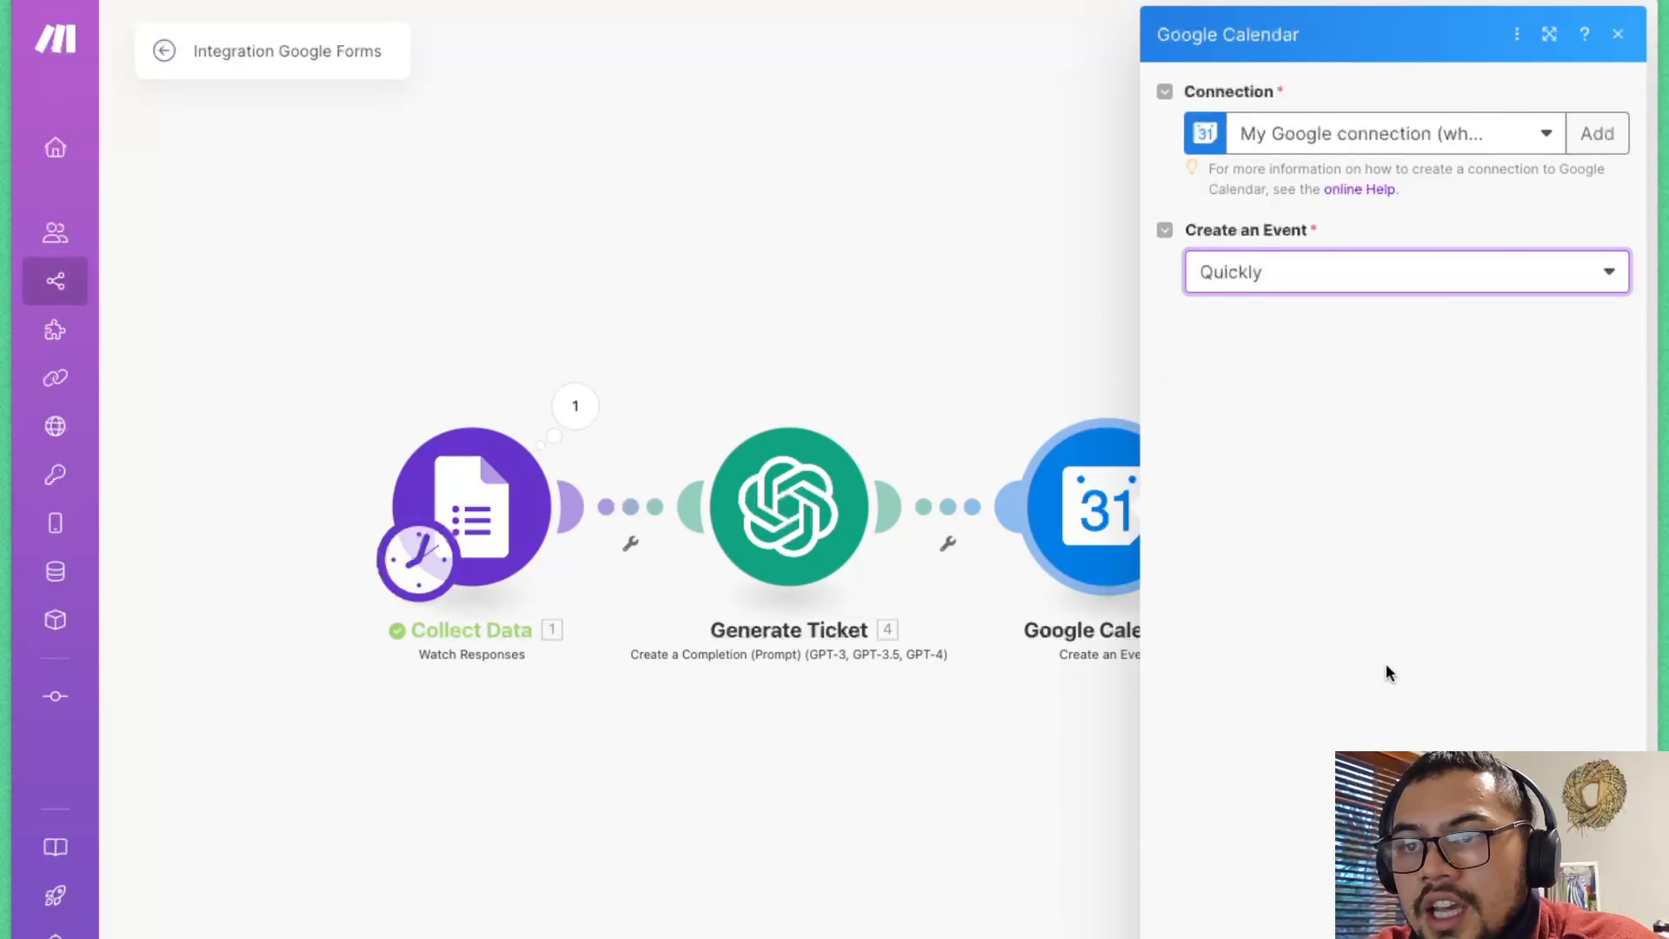
- Select the account's primary calendar as the Calendar ID, keeping the event creation mode on Quickly
click(1354, 547)
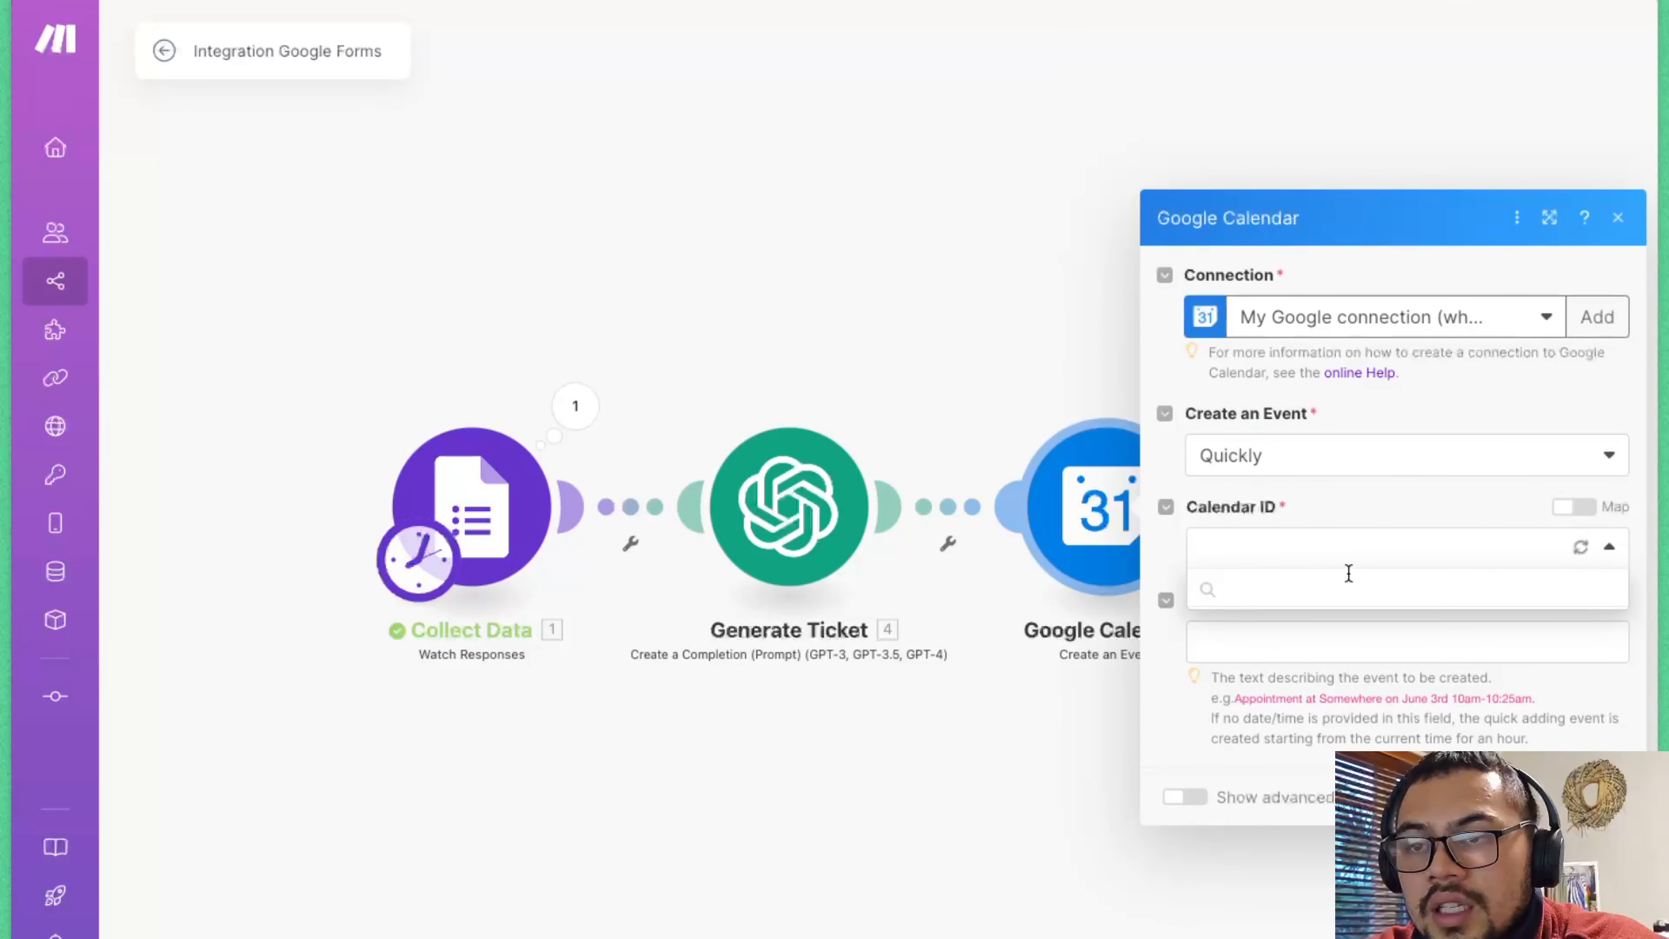
click(1310, 583)
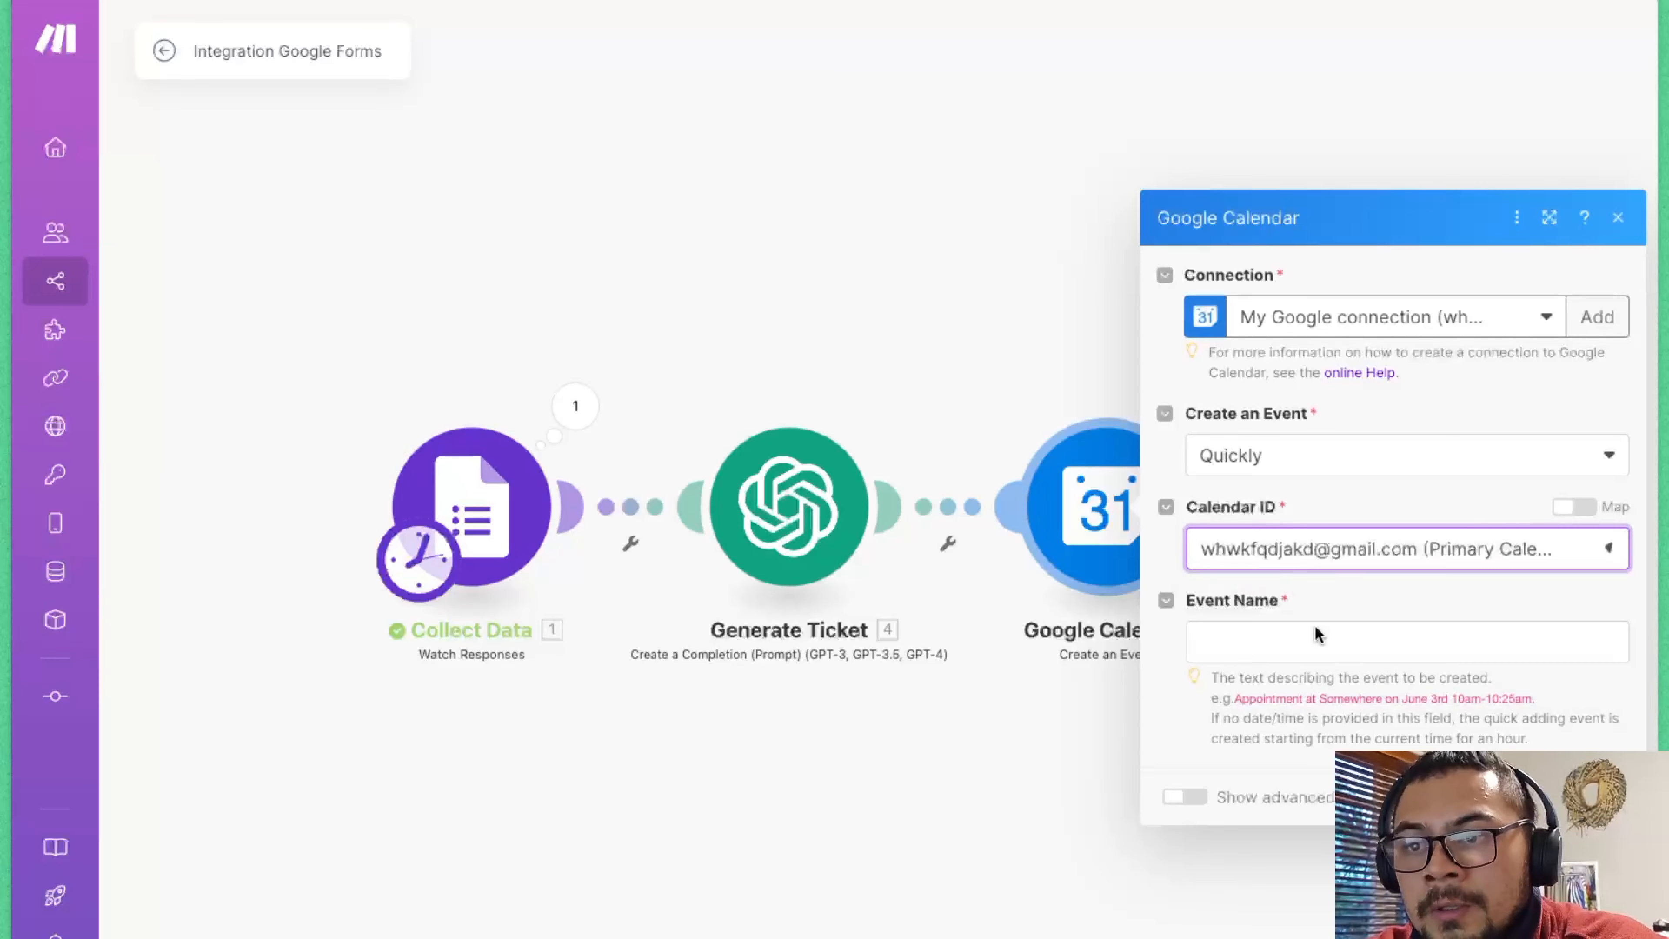
click(1271, 454)
click(1275, 490)
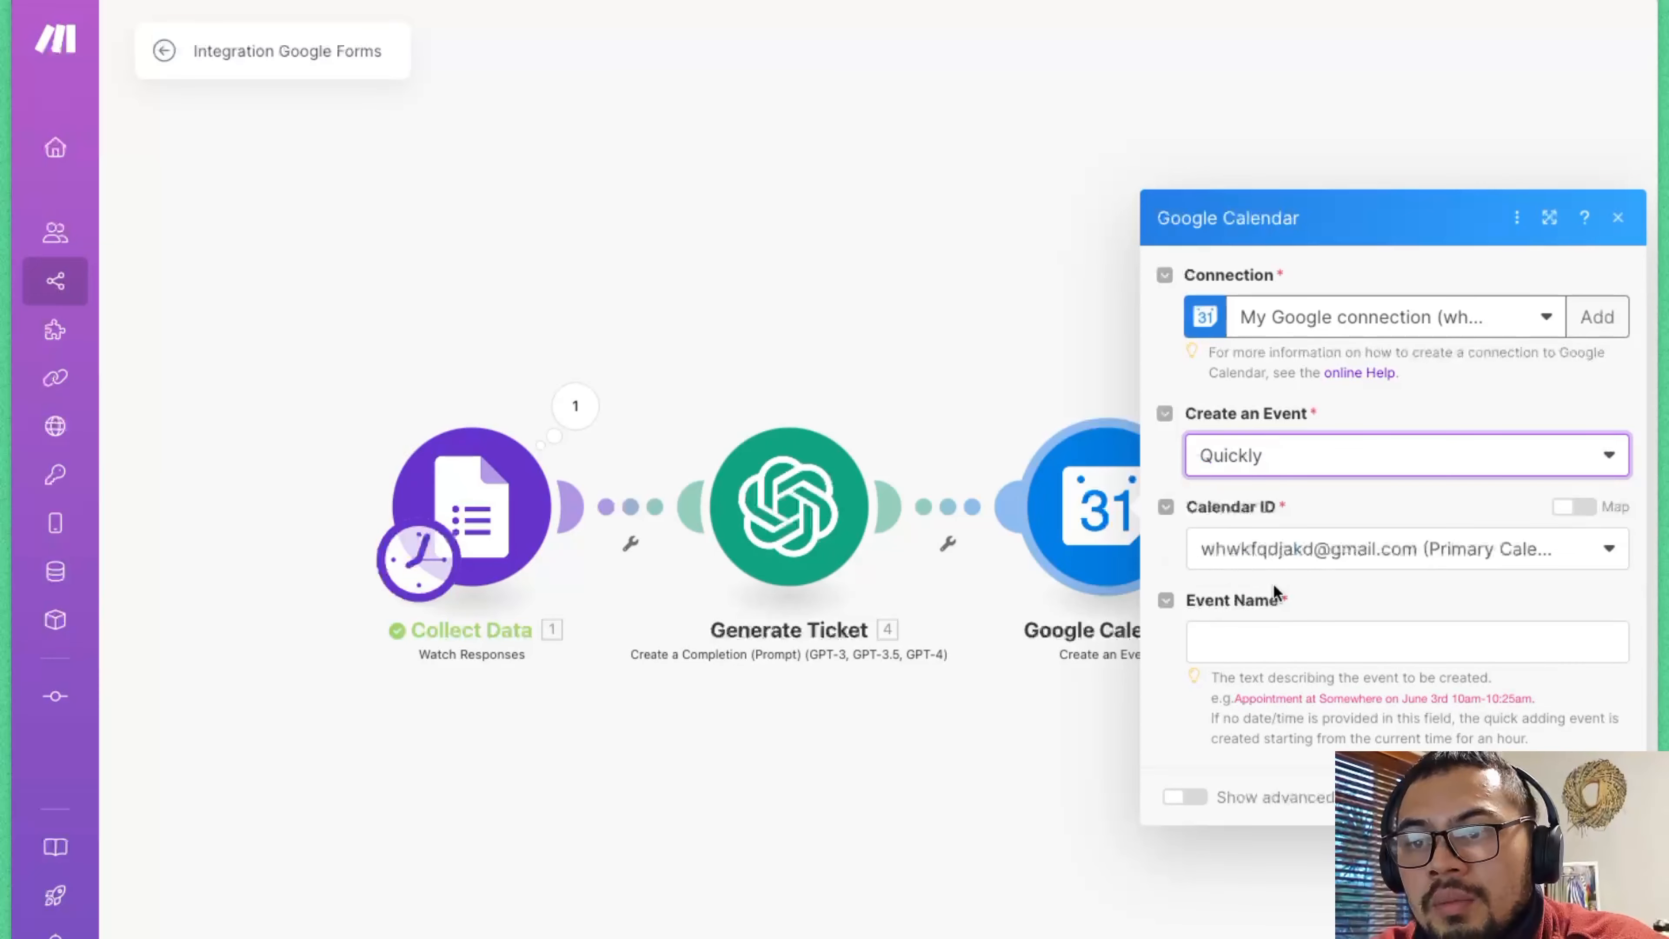
- Map the Generate Ticket module's Result into the Event Name and confirm the calendar module's settings
click(1280, 633)
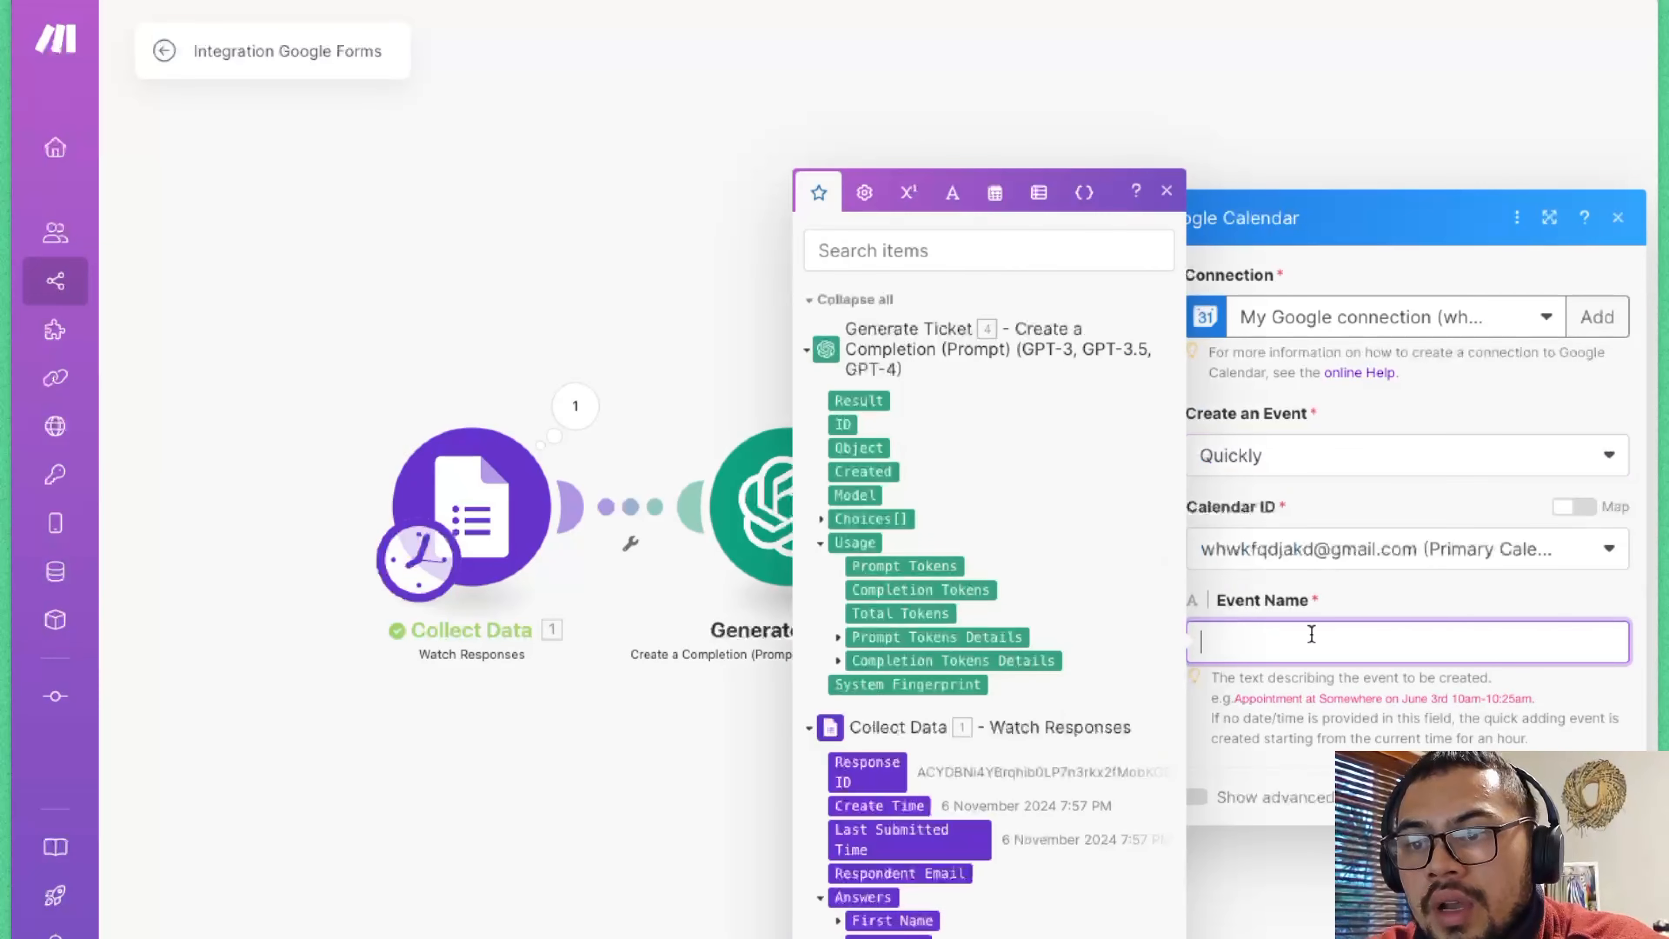
click(874, 402)
click(1601, 798)
- Rename the Google Calendar module as Set Appointment Date
drag(1405, 723, 1125, 701)
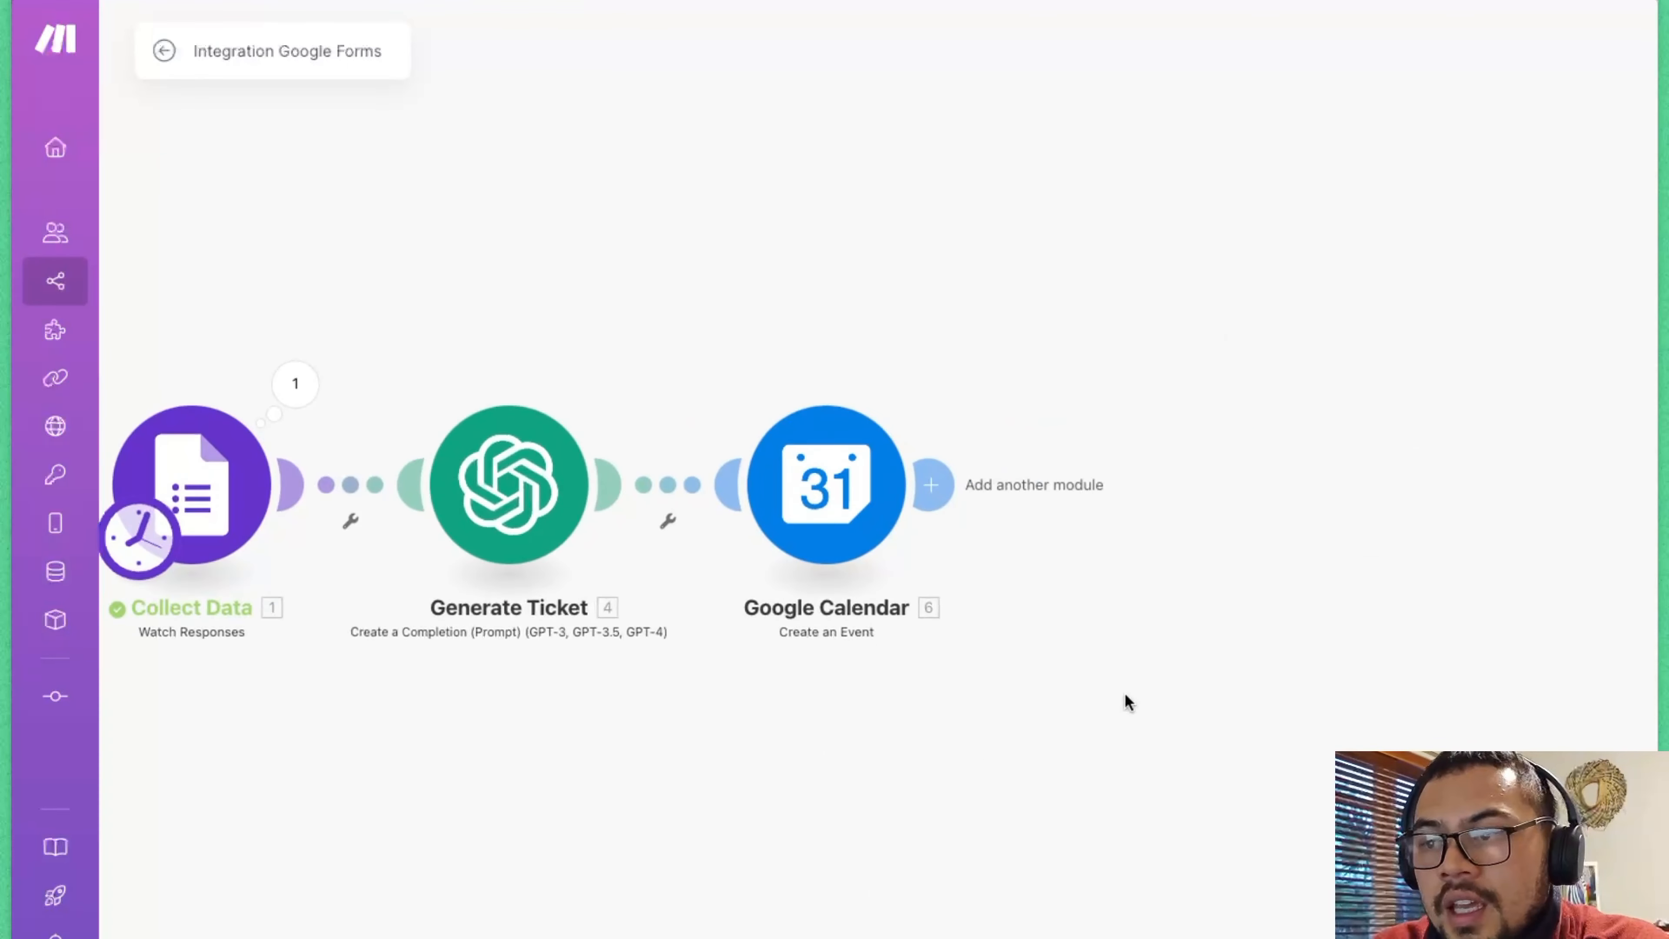
right_click(783, 516)
click(847, 643)
text(Se)
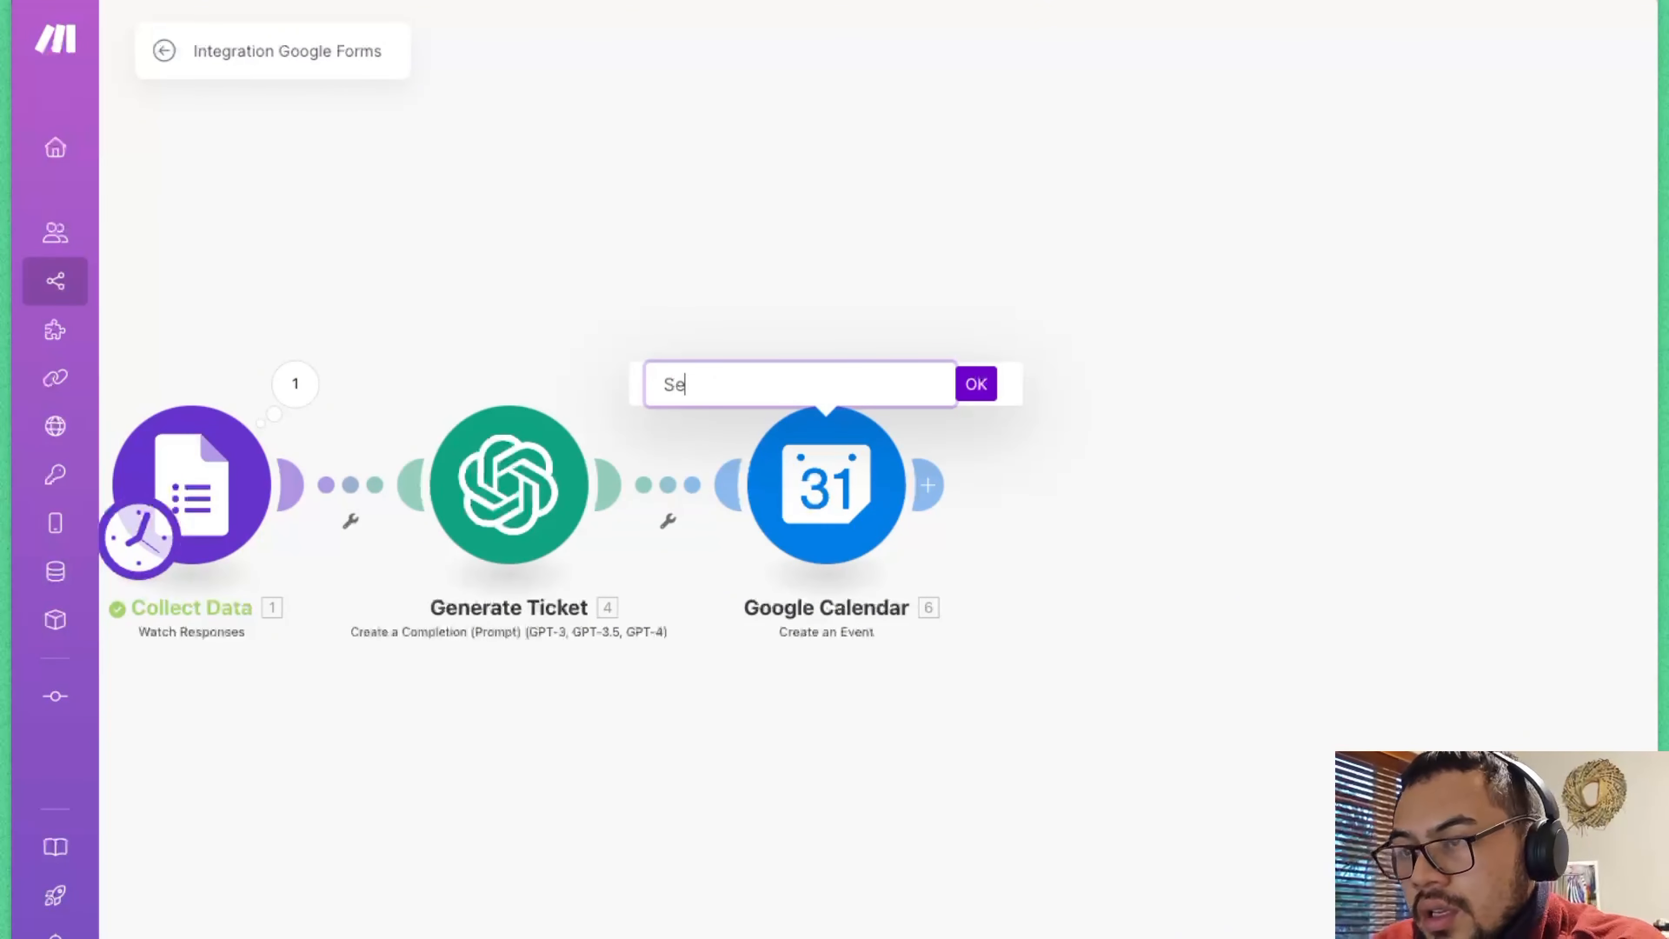
text(t Appointment D)
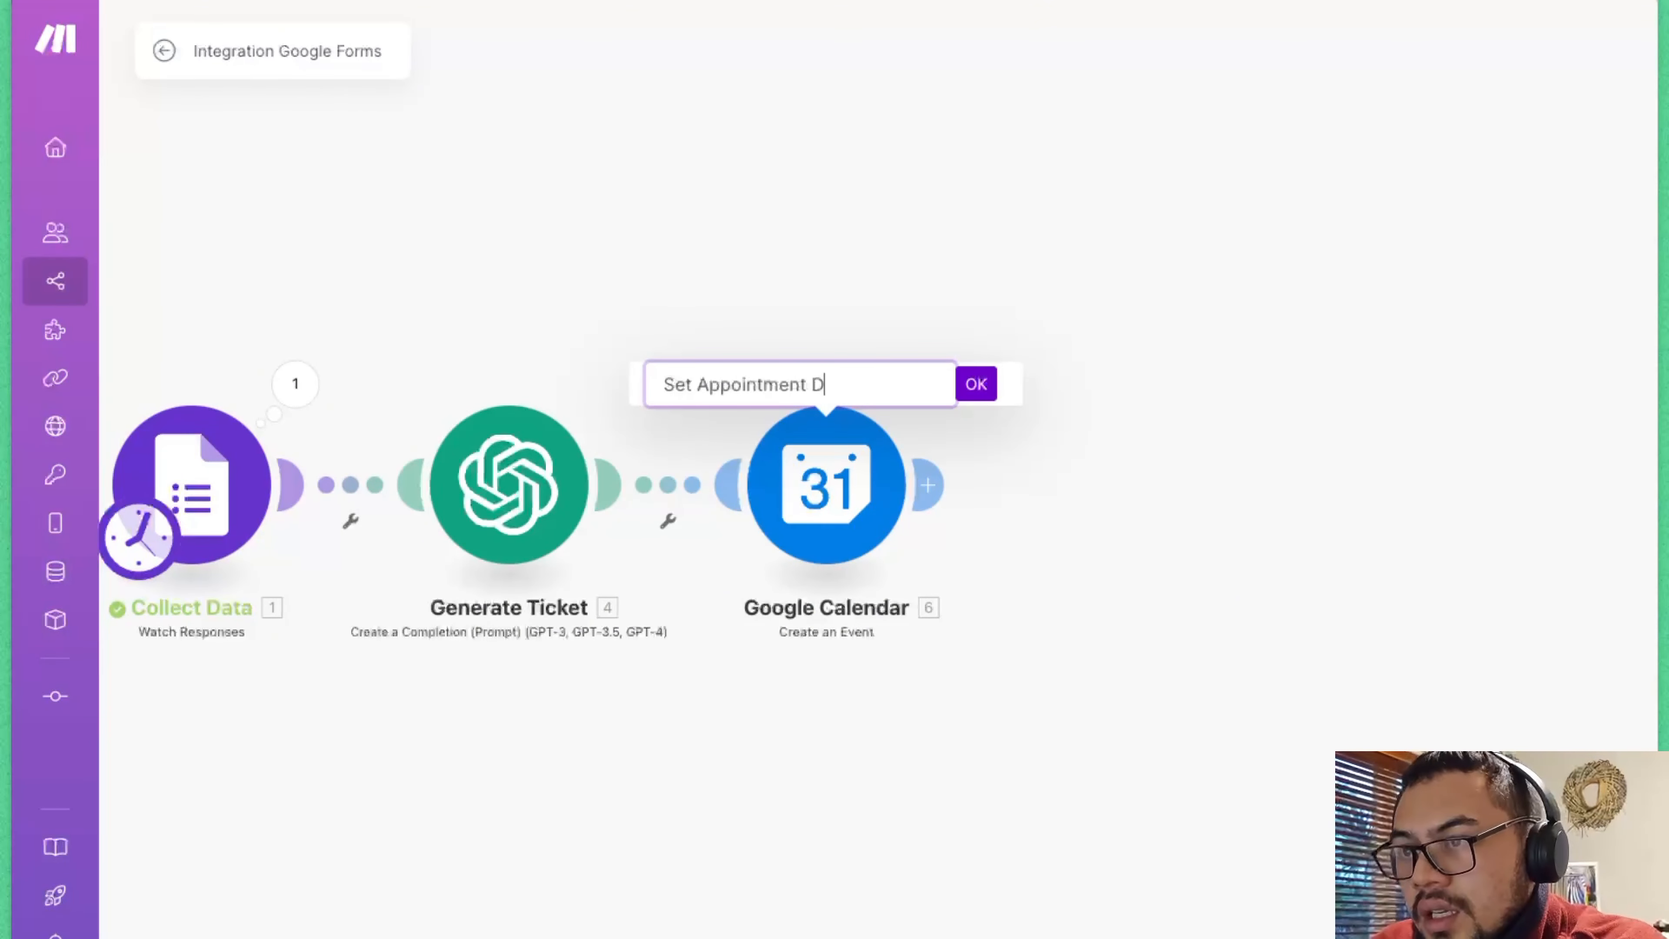
text(ate)
key(Return)
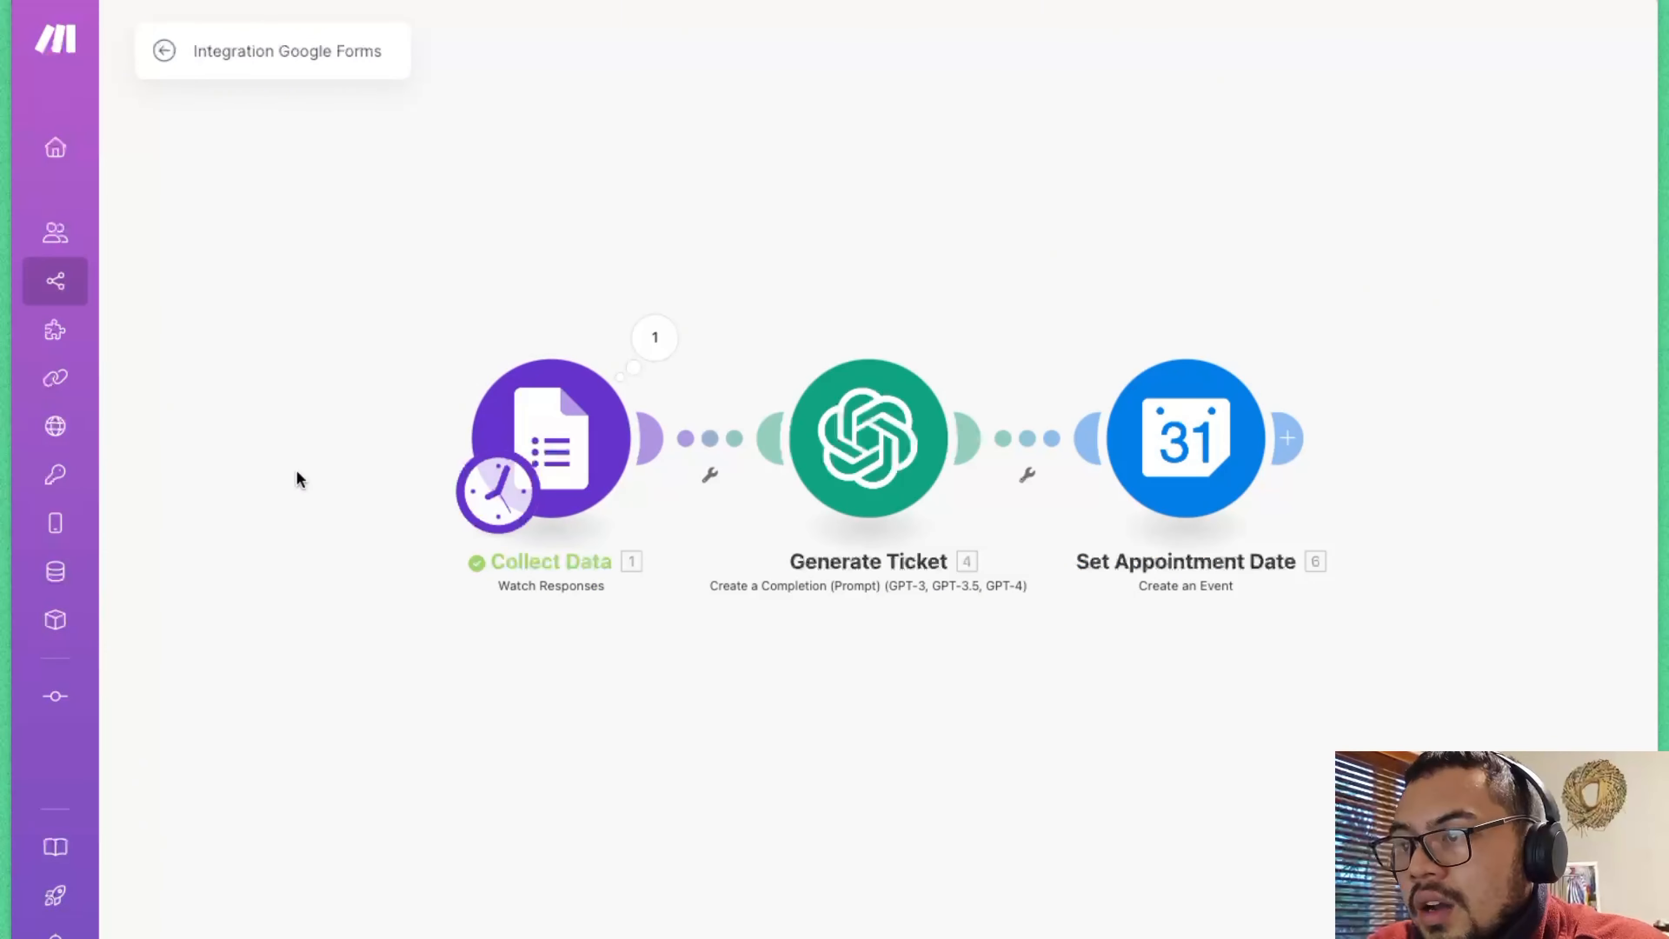
- Switch to Google Calendar, remove the 9–10am appointment on Monday 11 November, and close the blank event form without saving
mouse_move(8, 673)
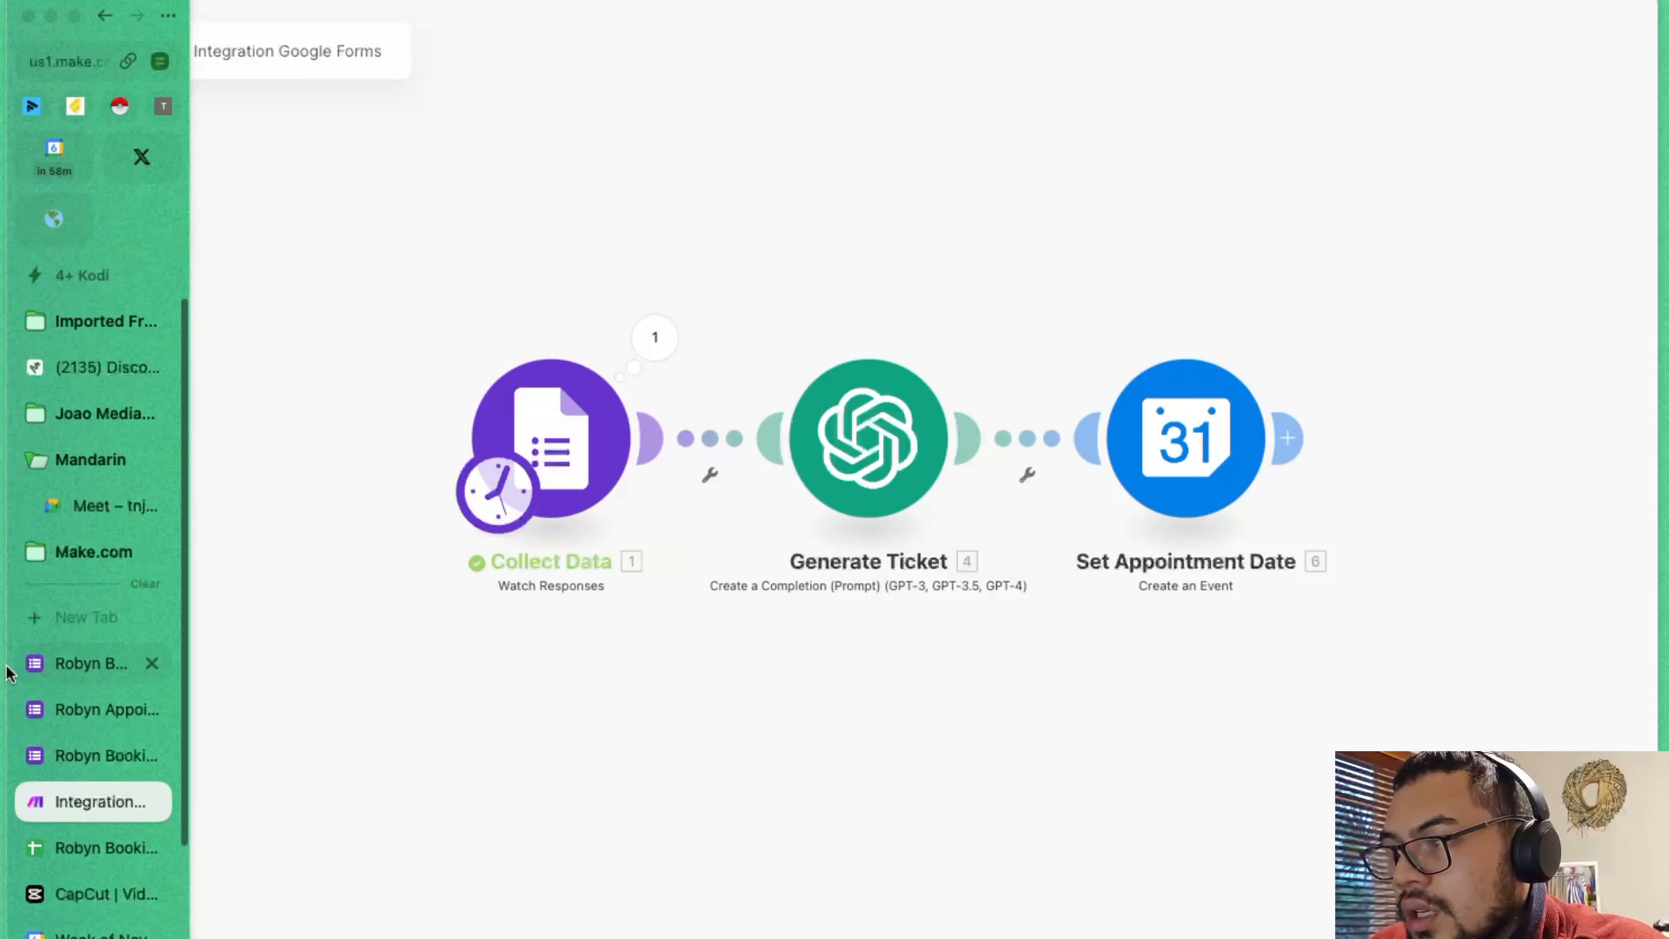
click(102, 932)
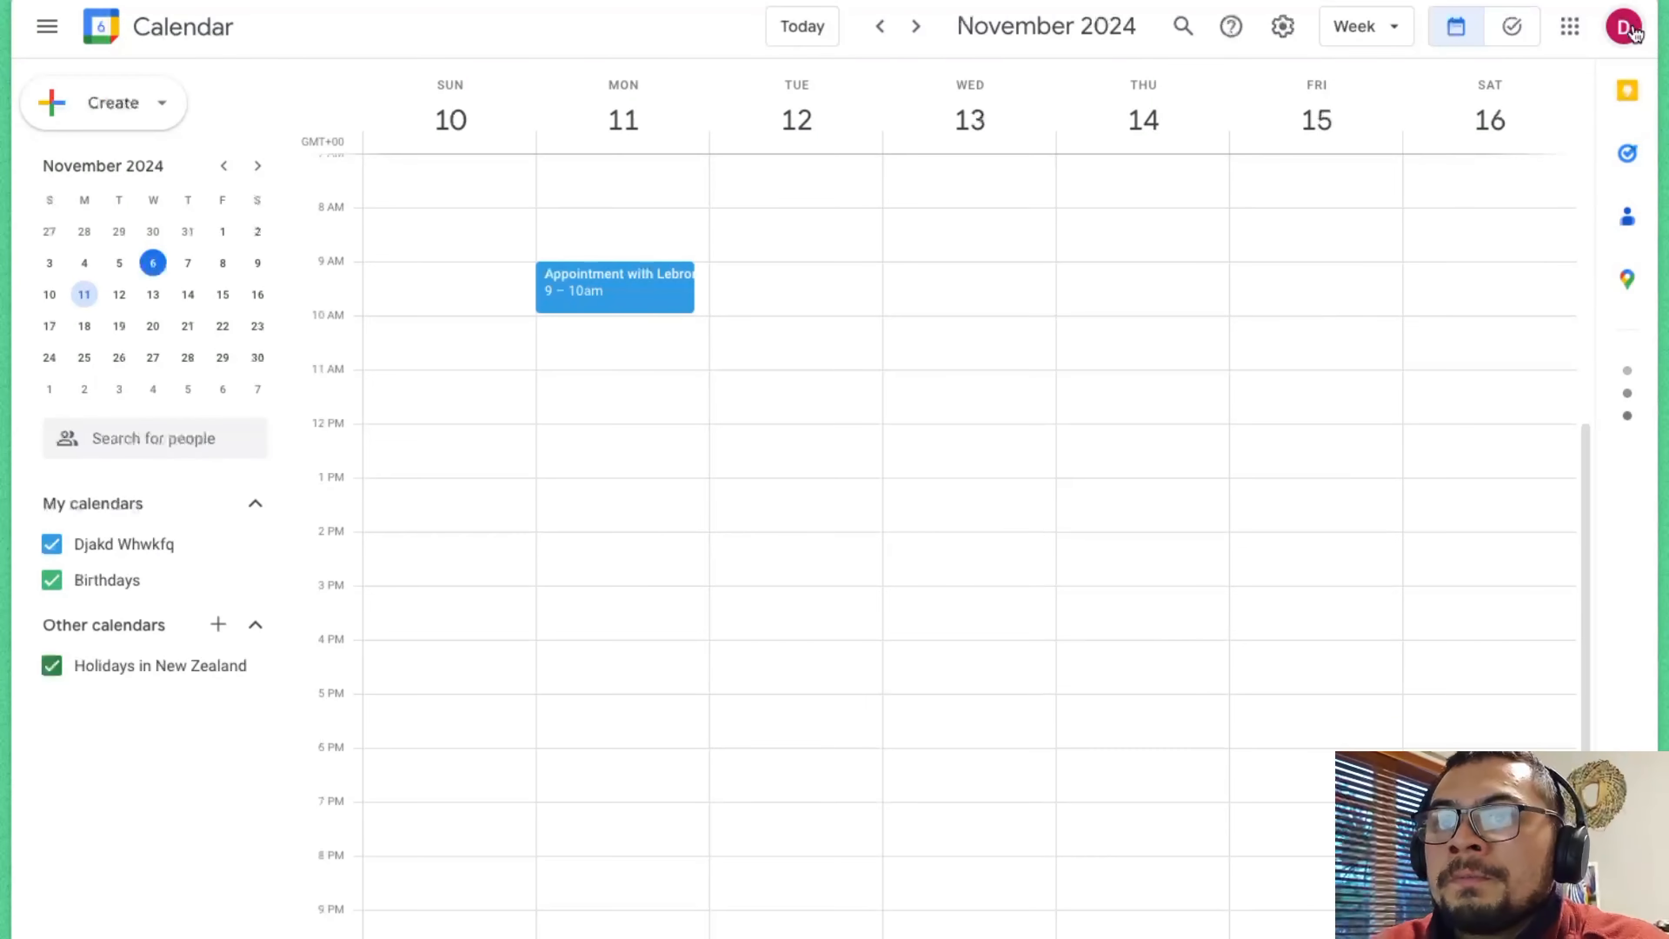
click(663, 279)
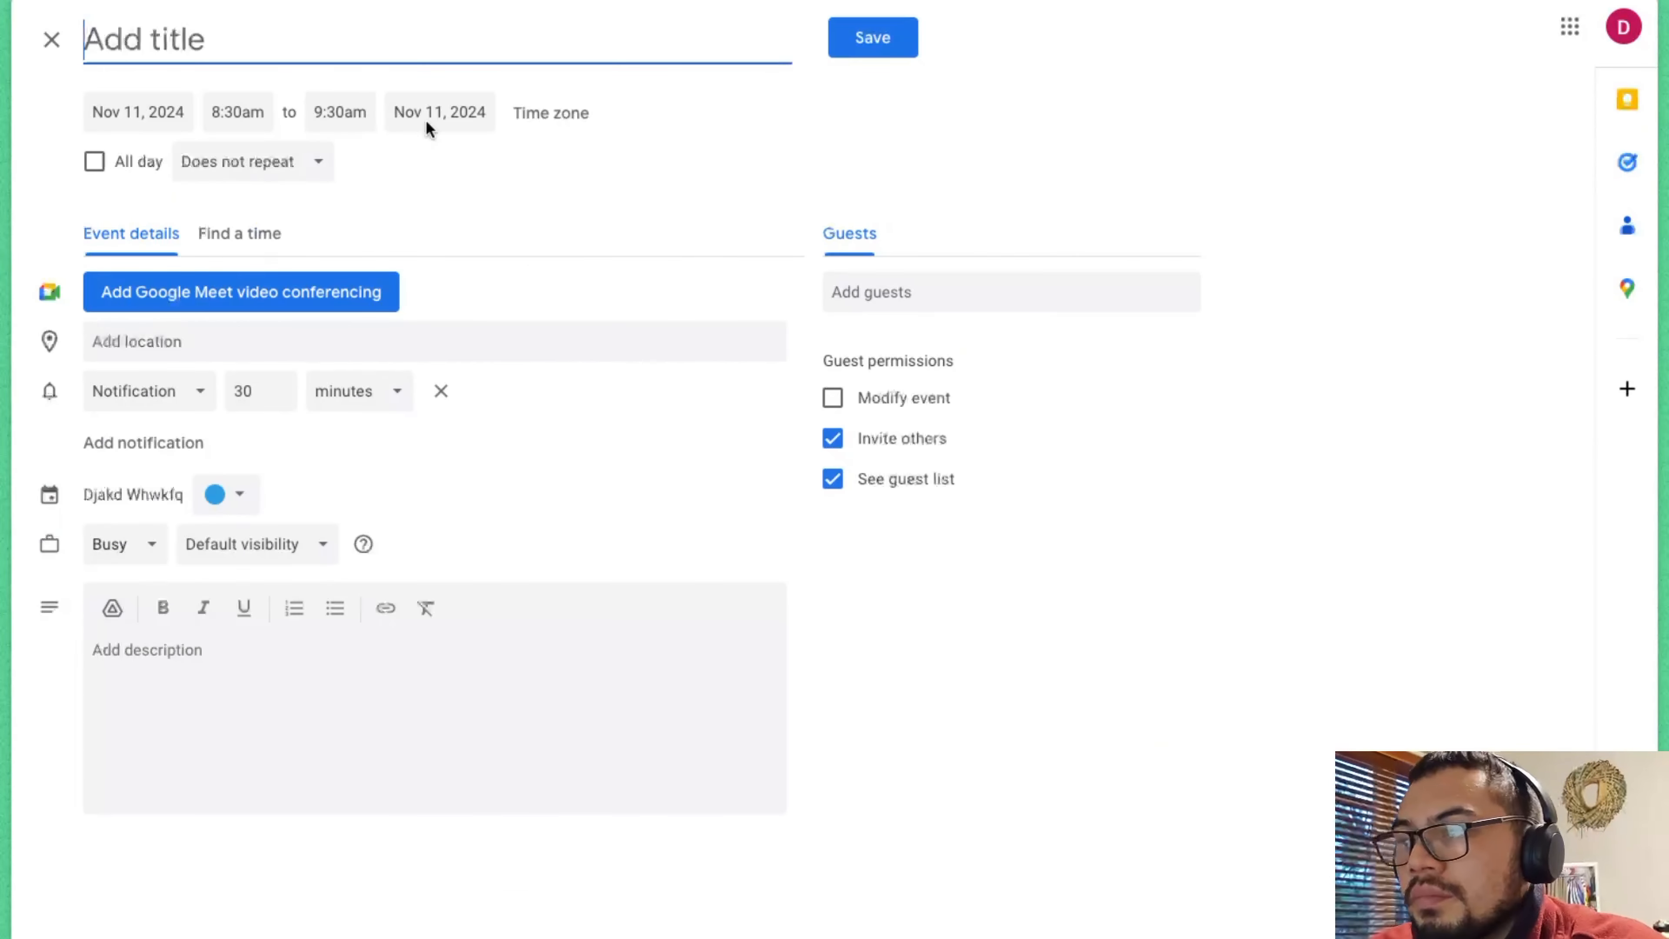
click(50, 39)
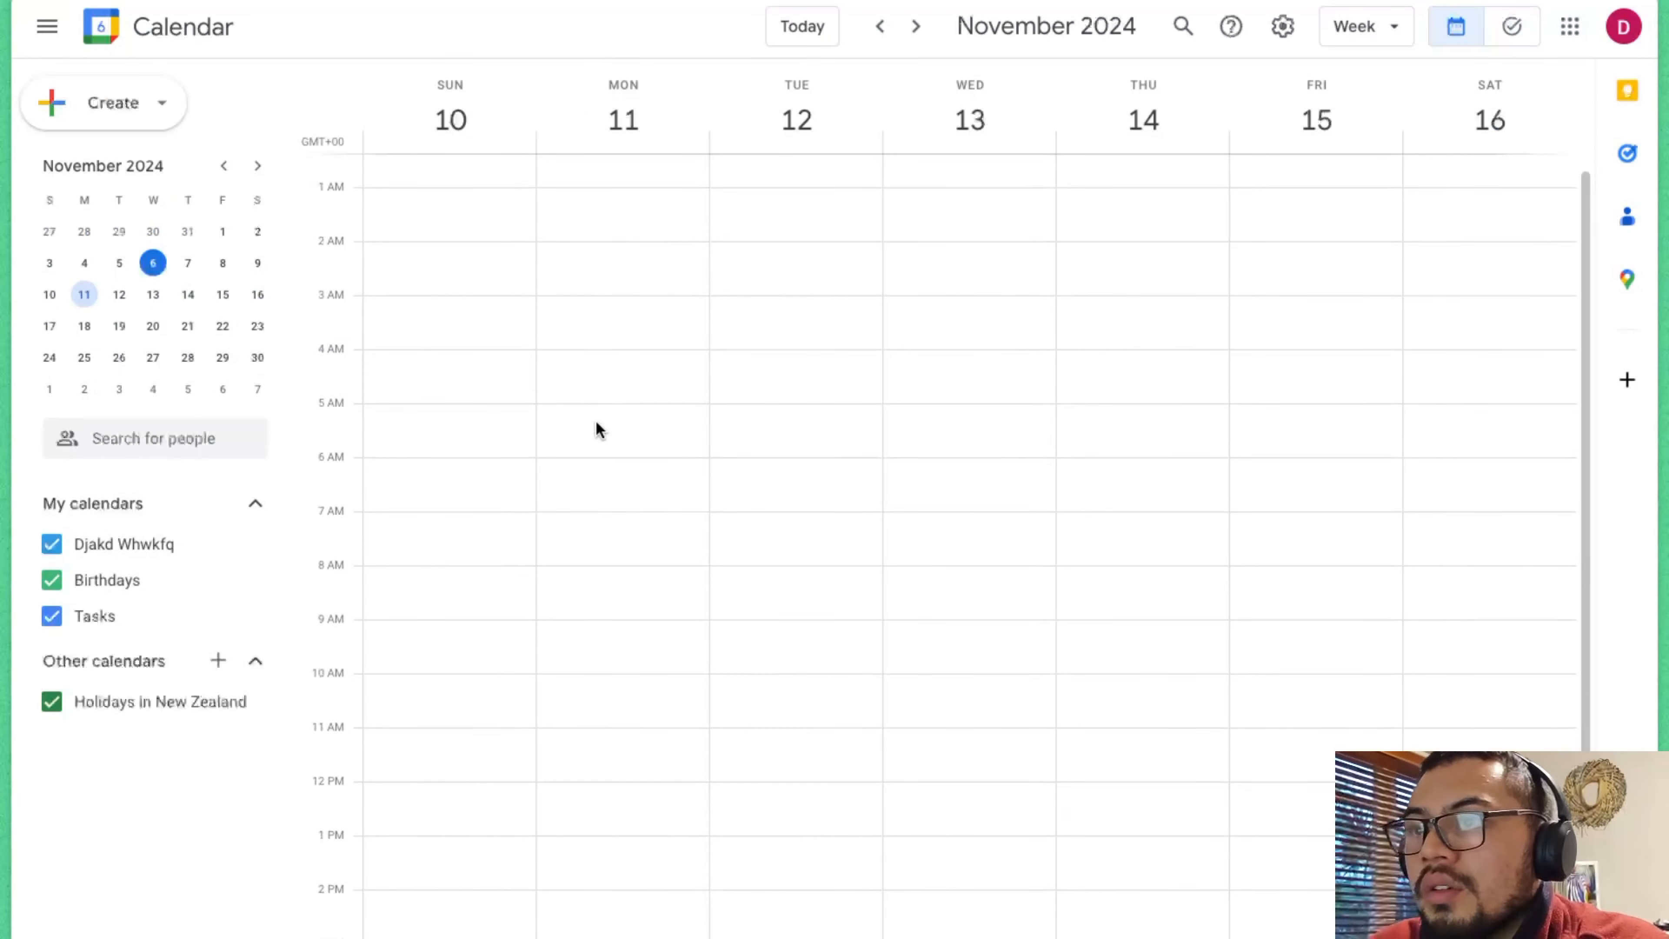
scroll(596, 422, up, 1)
scroll(596, 421, down, 1)
scroll(592, 411, up, 1)
scroll(582, 394, down, 1)
scroll(582, 394, up, 1)
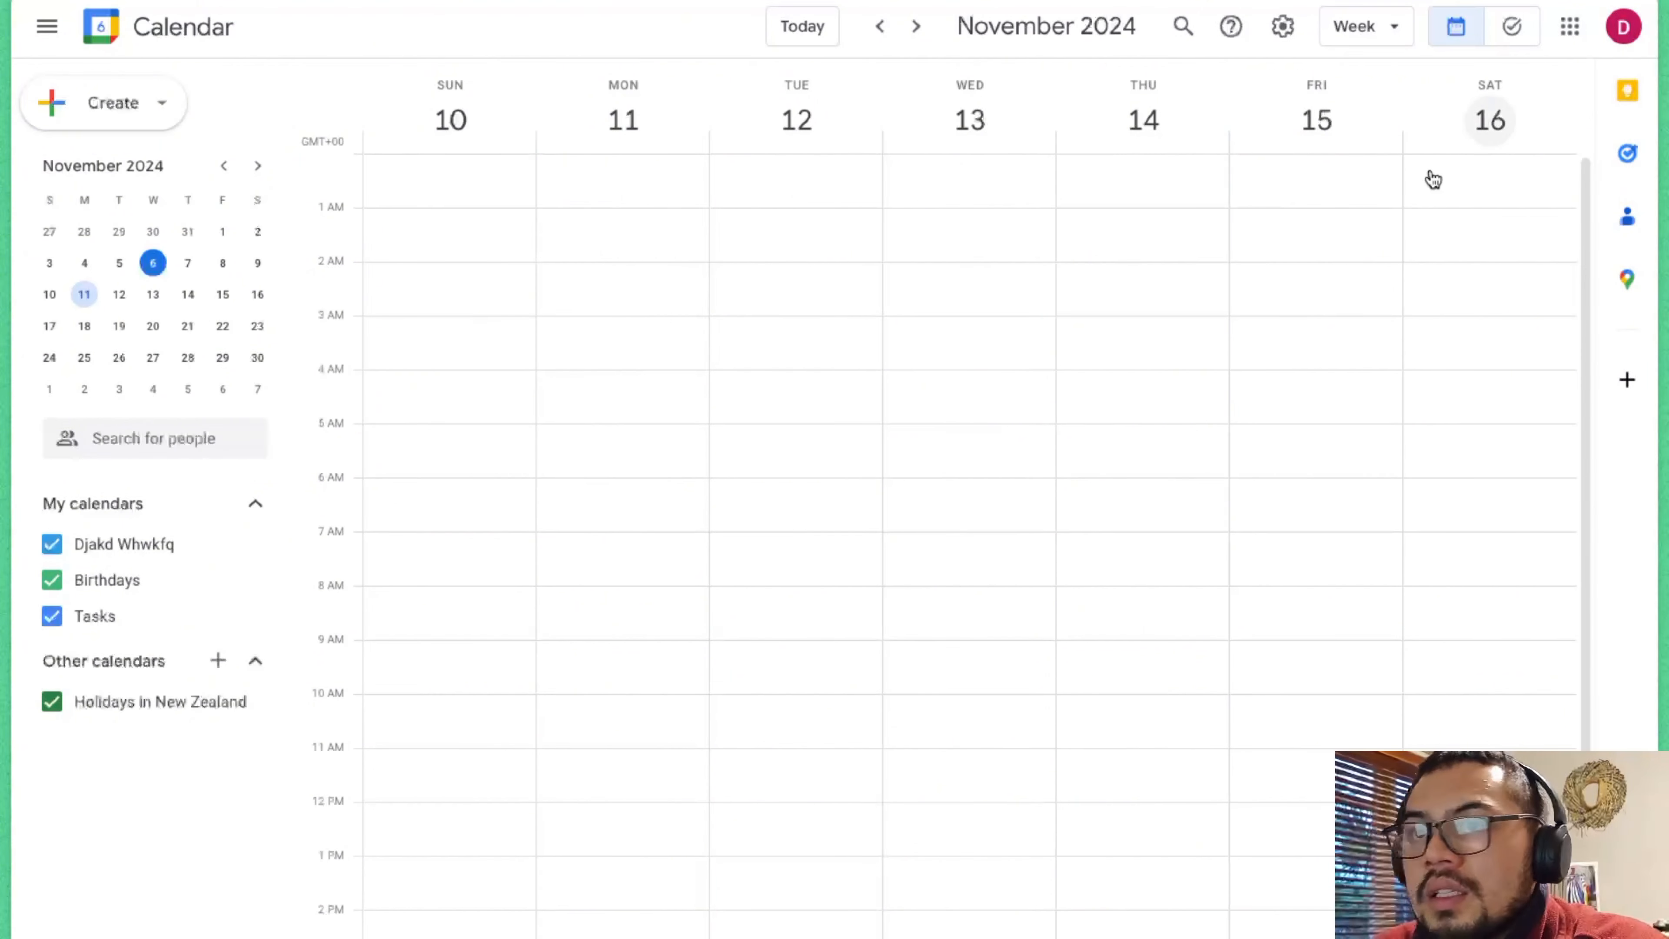
- Close the recorded-response page and the leftover Robyn appointment form tab, returning to the Robyn Booking System form editor
mouse_move(6, 591)
click(103, 748)
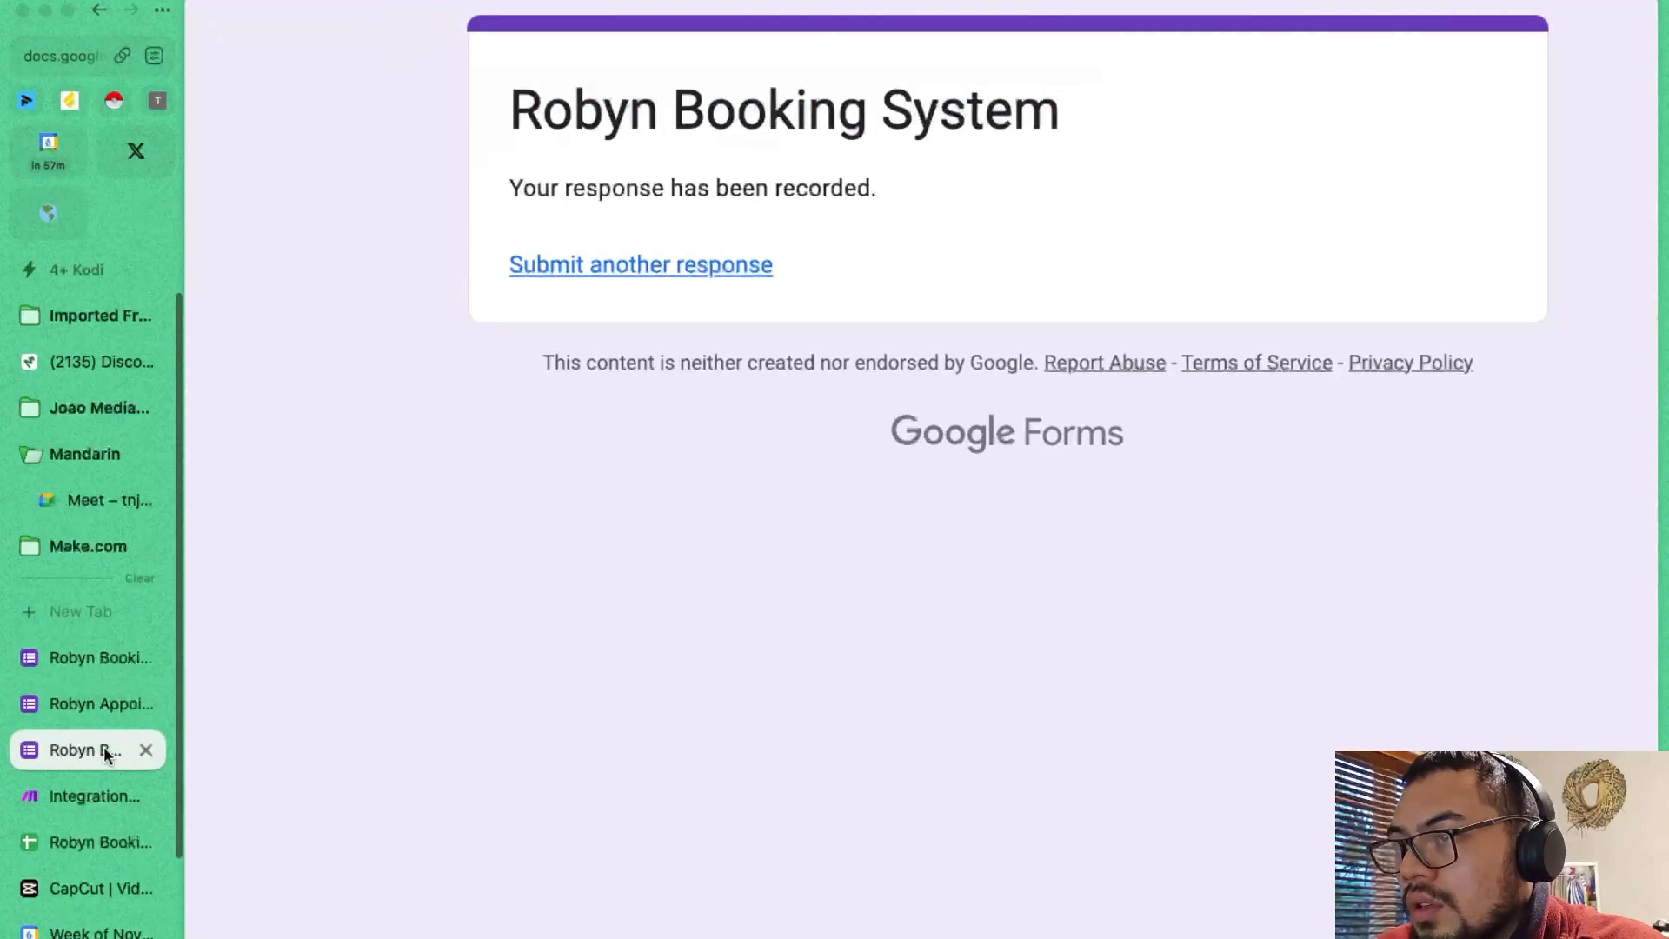
click(146, 705)
click(147, 705)
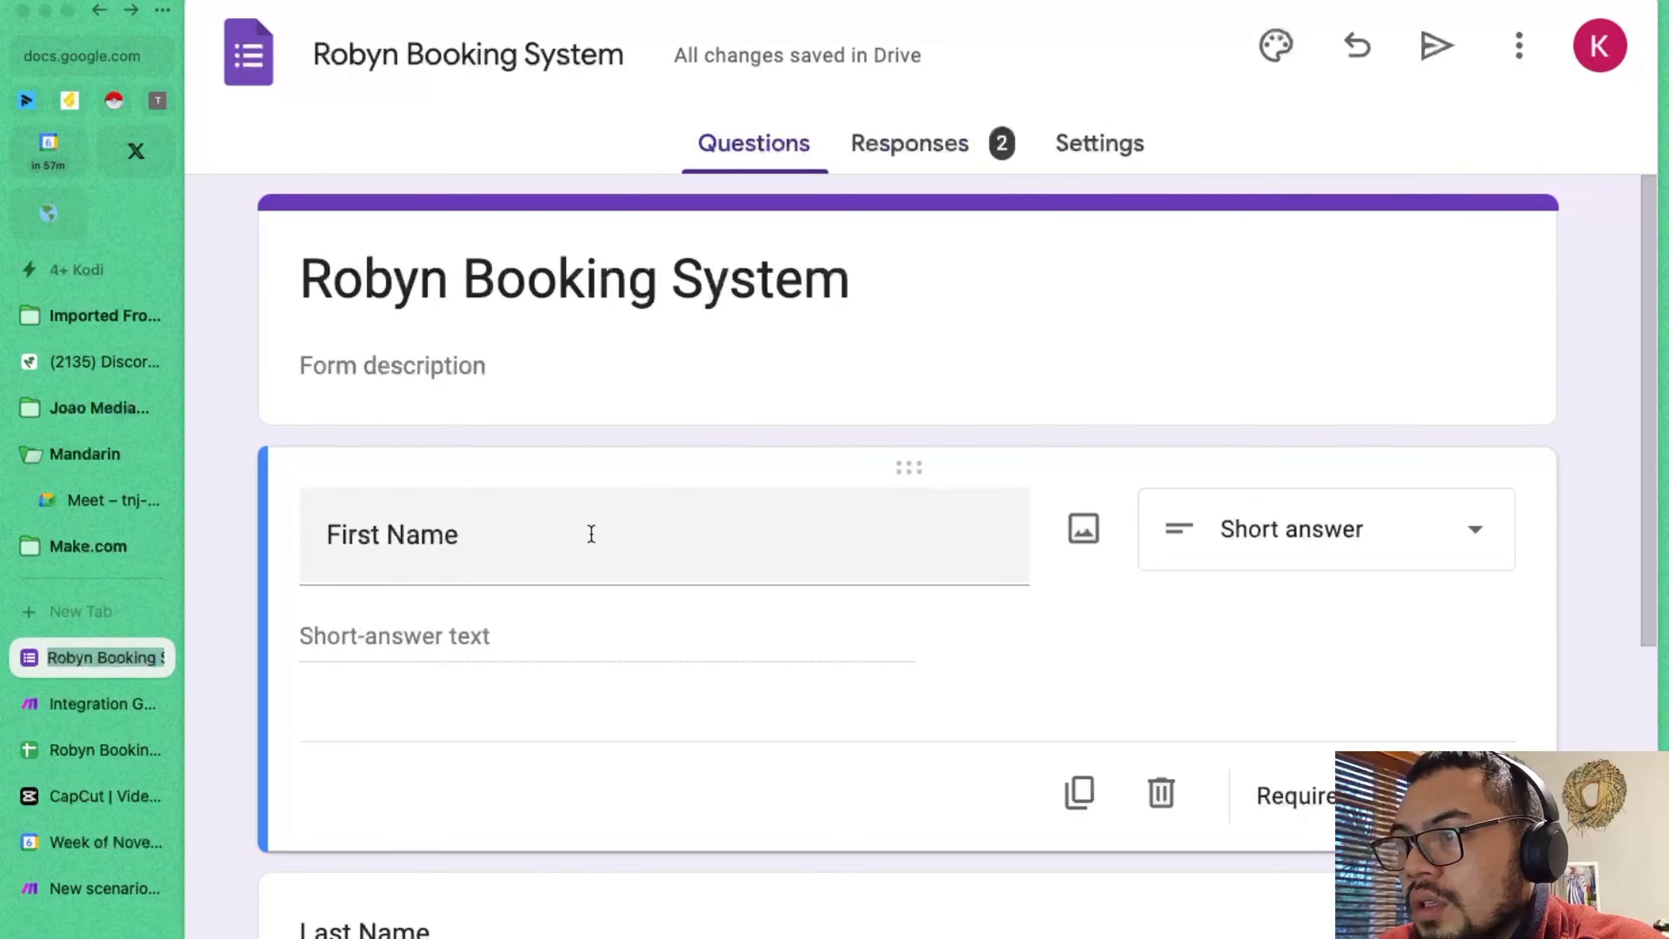
- Open the live respondent view of the Robyn Booking System form, ready for an answer in First Name
scroll(1176, 422, down, 5)
scroll(1148, 526, up, 5)
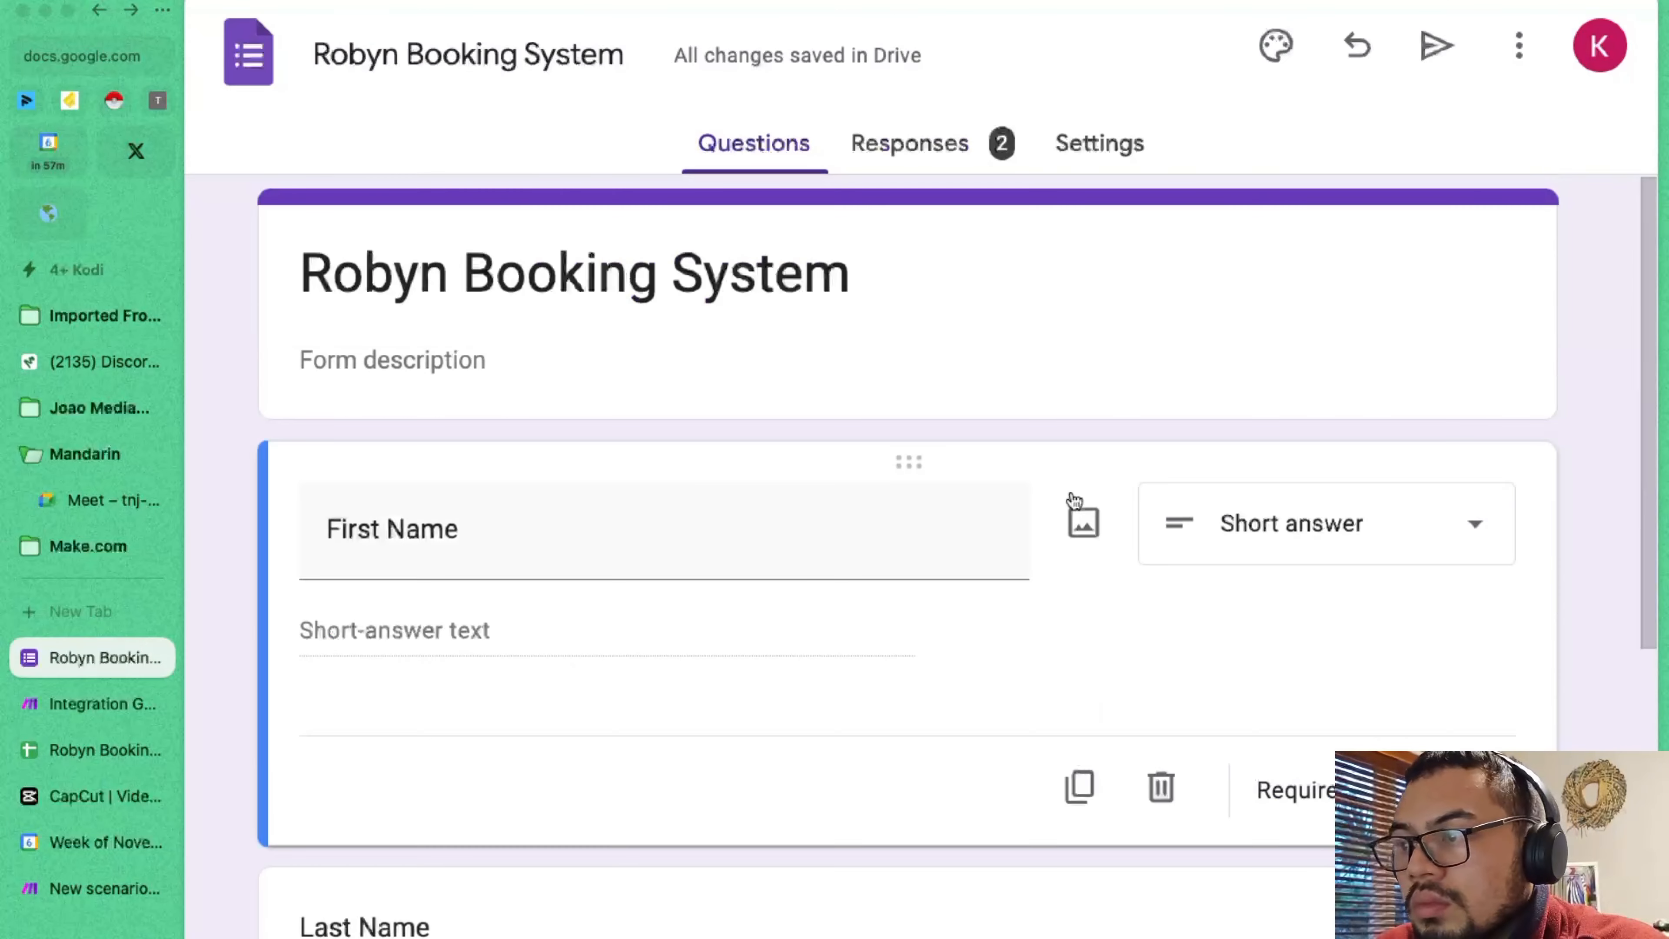
click(945, 271)
click(246, 478)
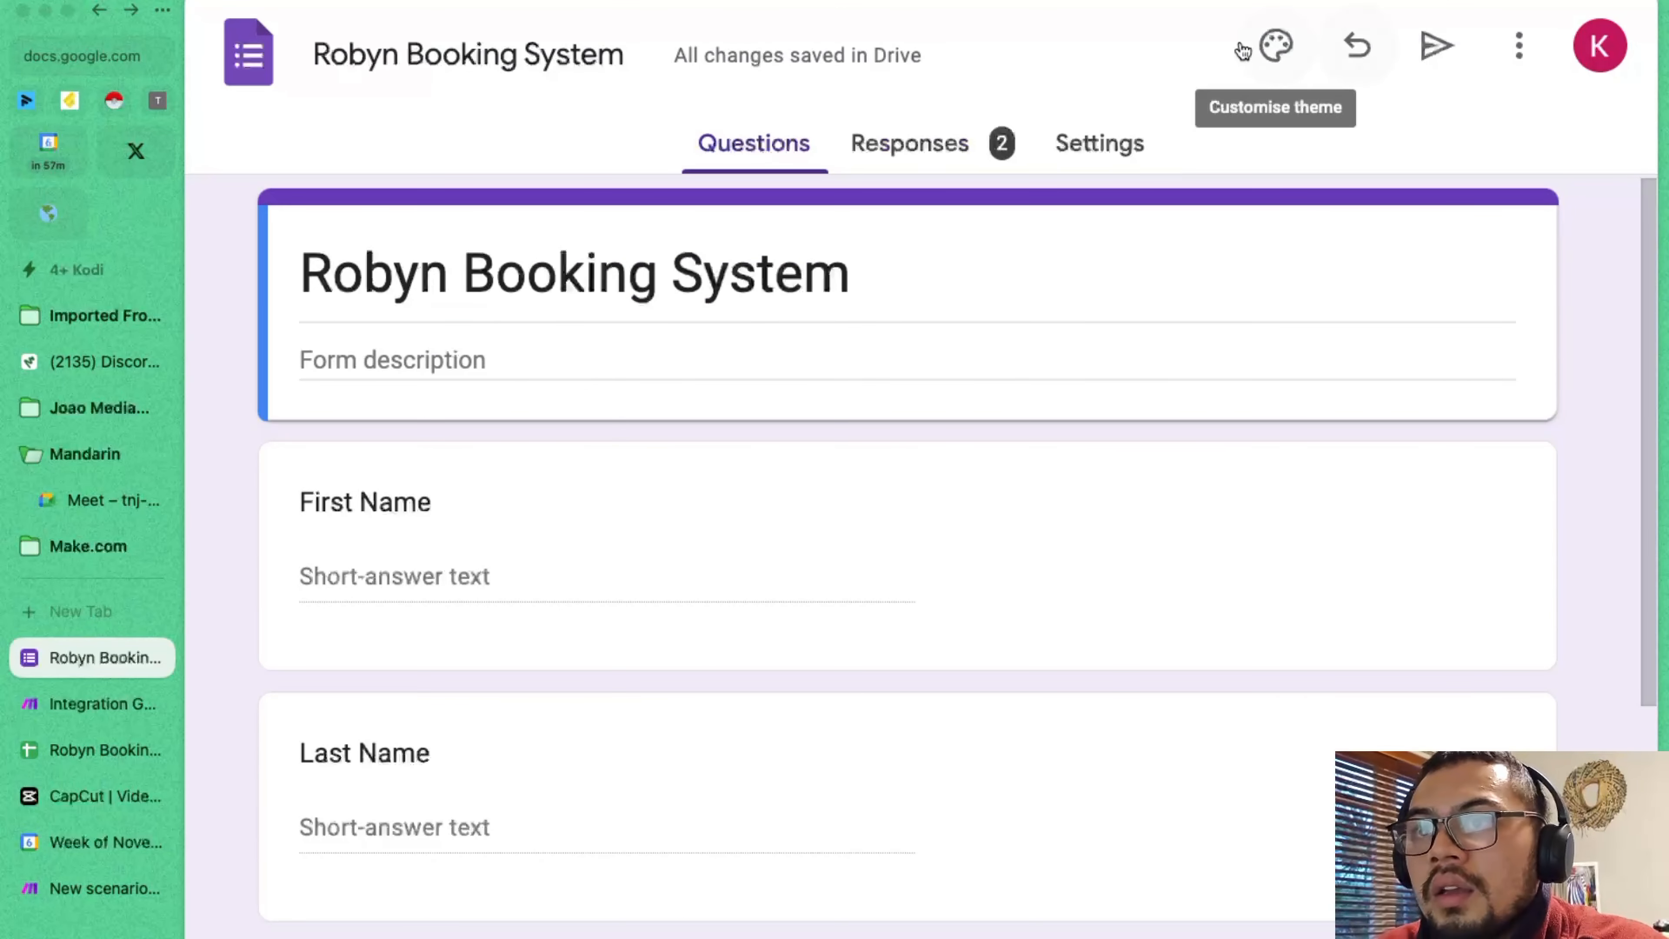
click(1537, 64)
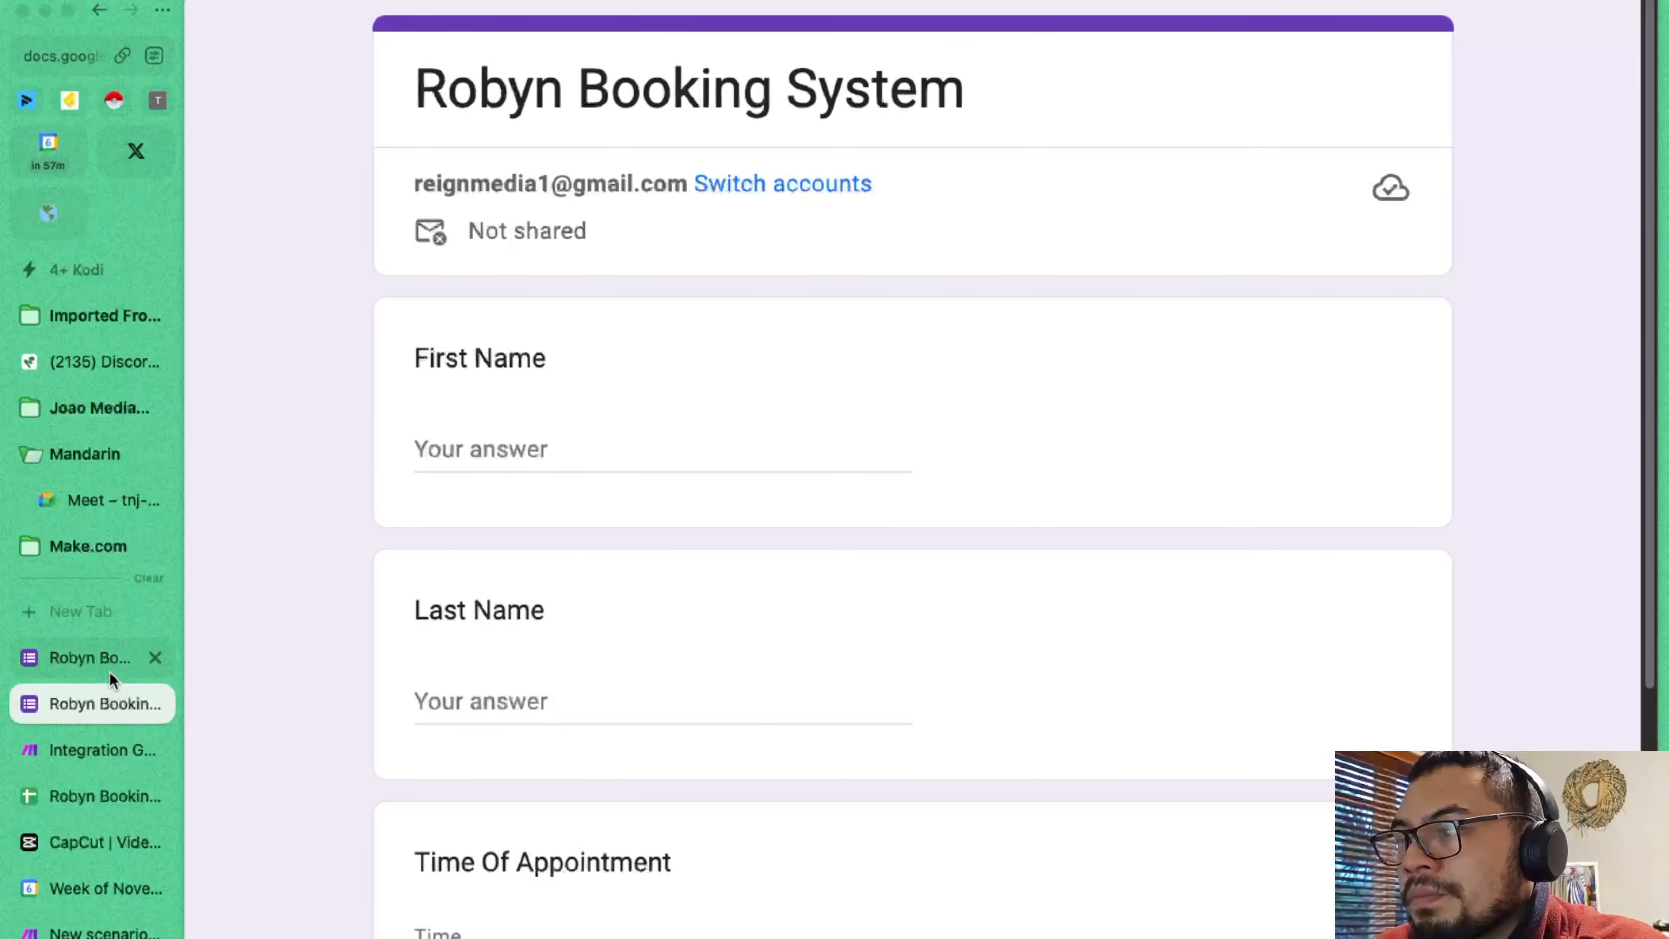
click(604, 468)
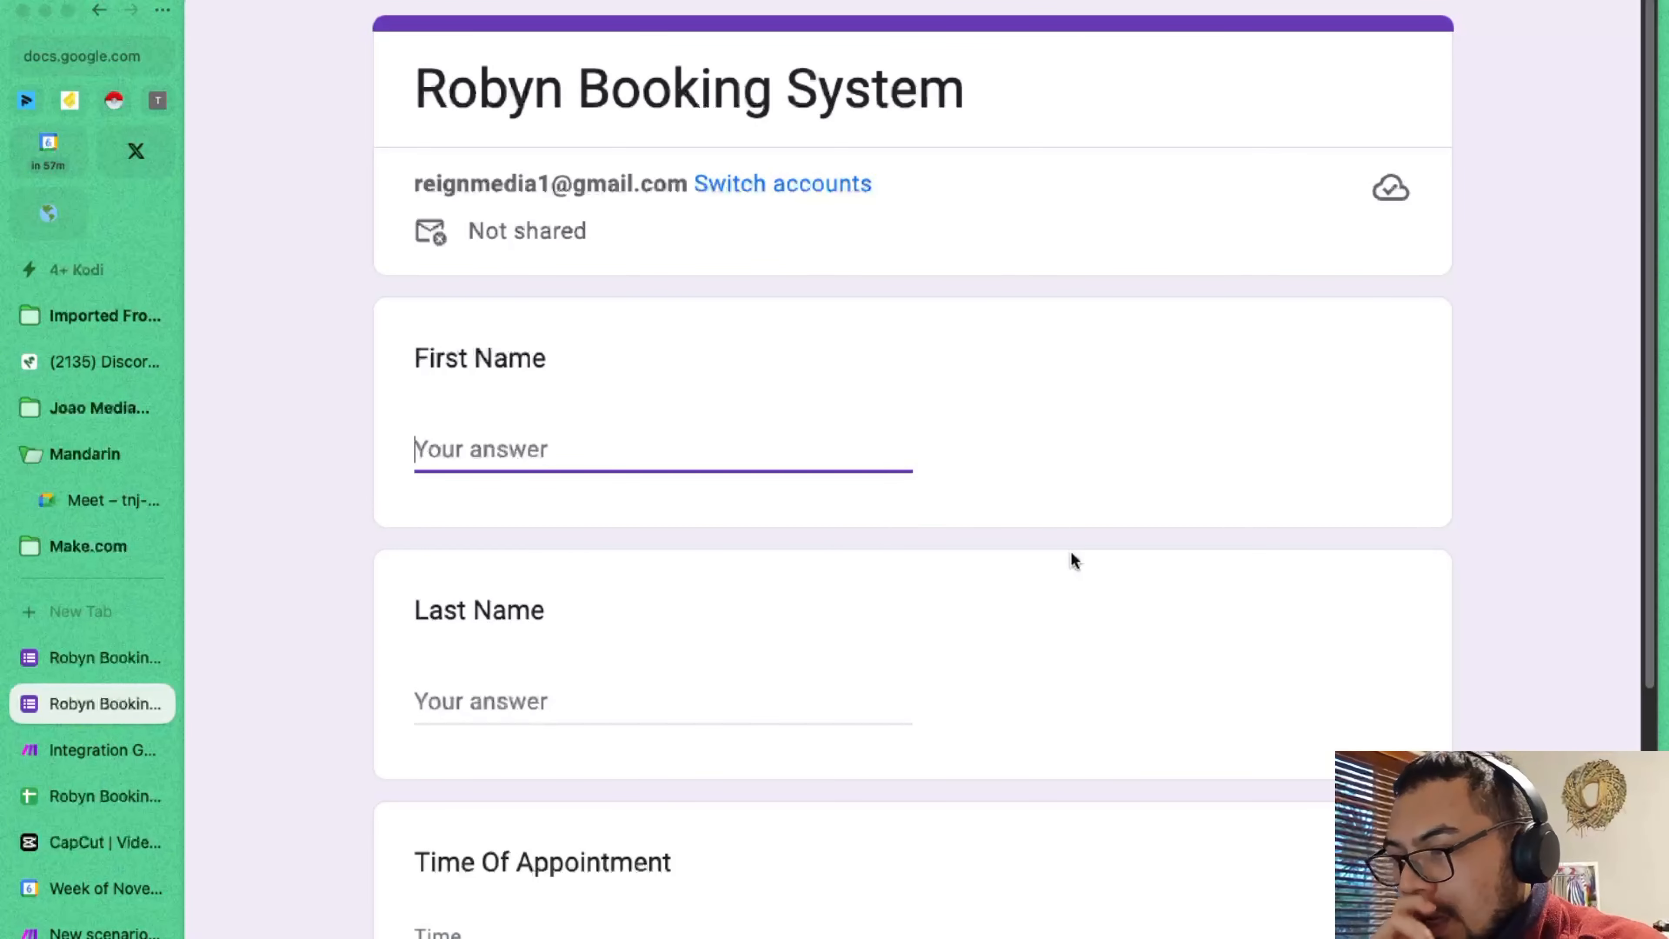
- Look at the Robyn Booking TimeSheet and switch to Google Calendar for the week of 10–16 November 2024
click(111, 748)
click(92, 792)
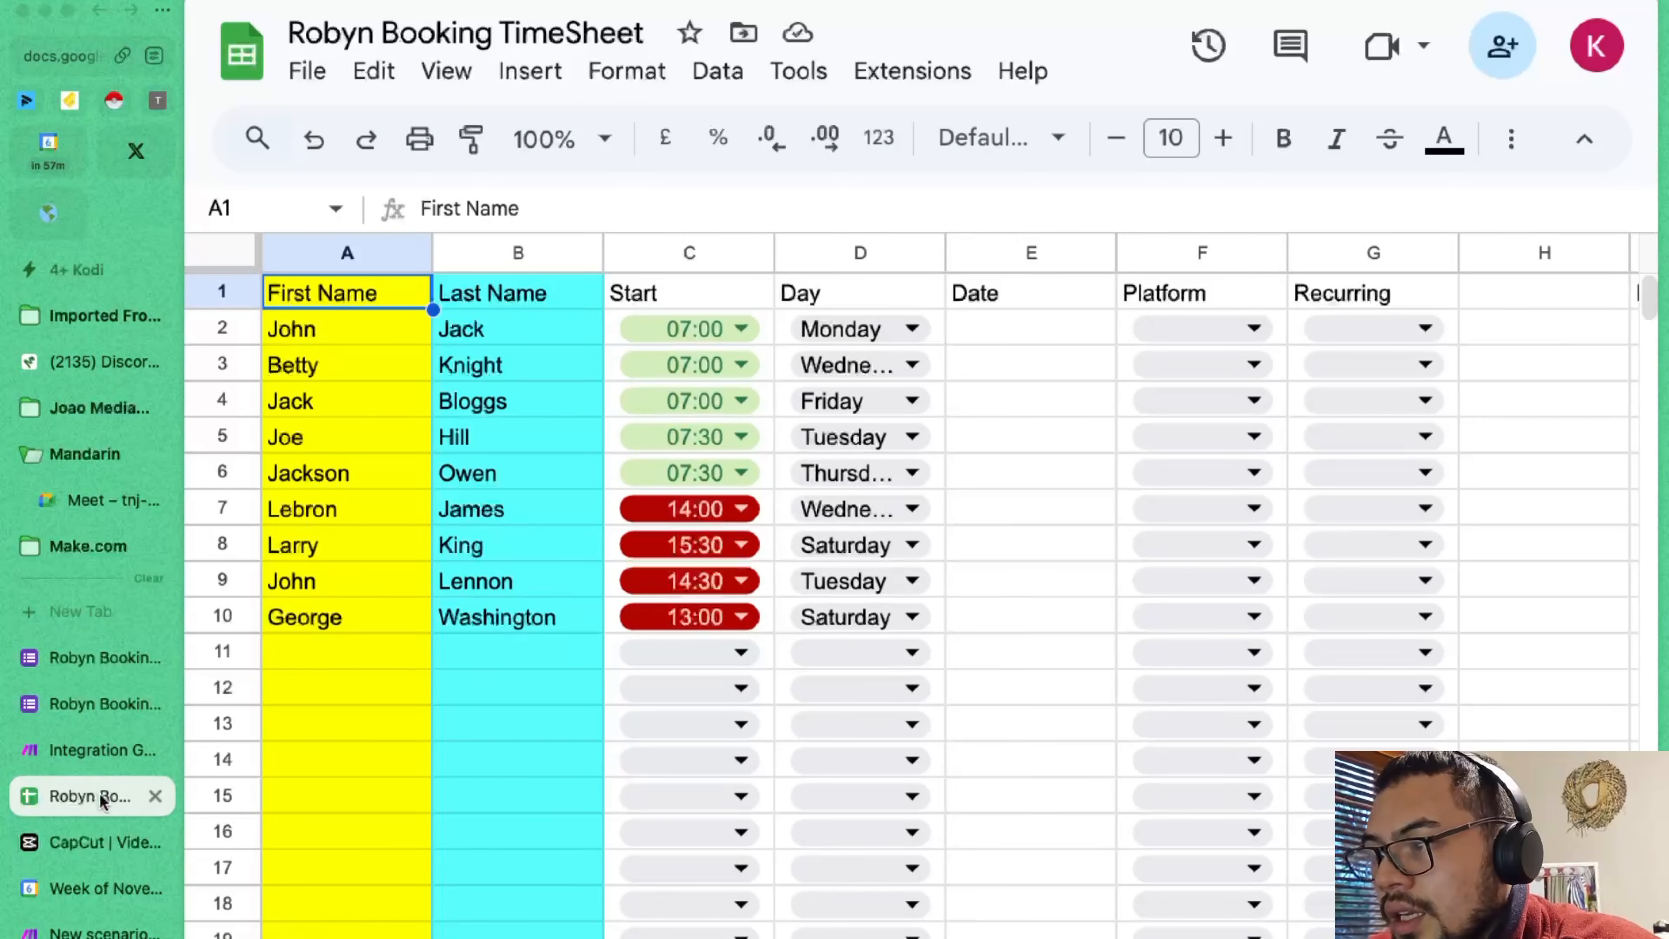
click(97, 666)
click(99, 702)
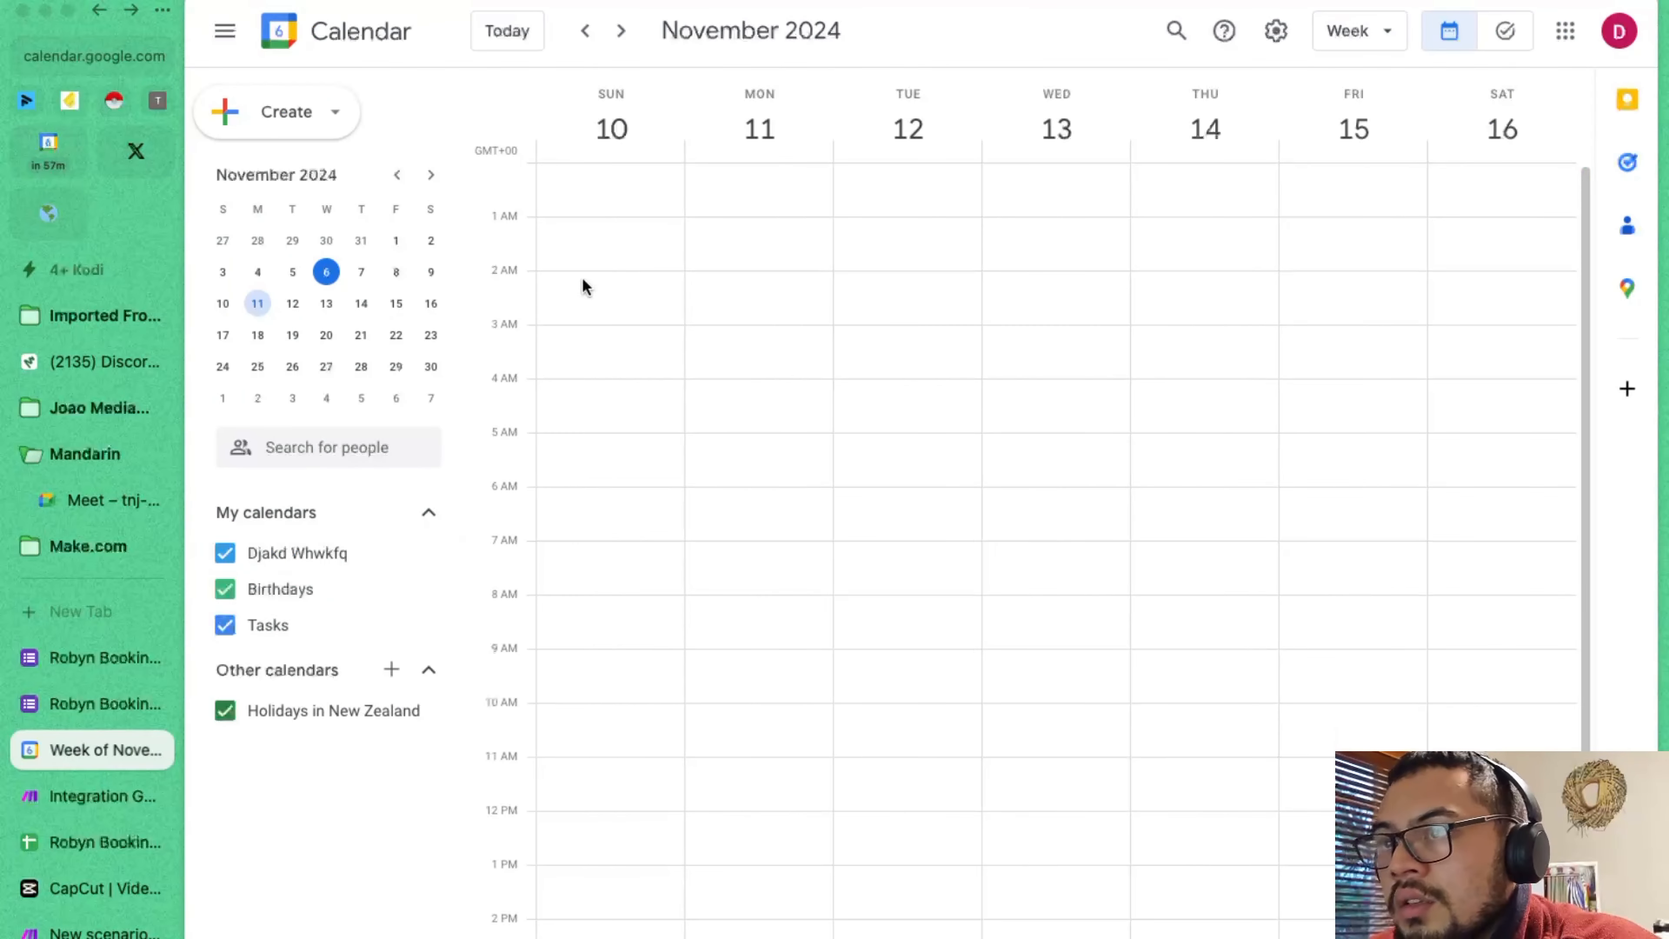
click(753, 371)
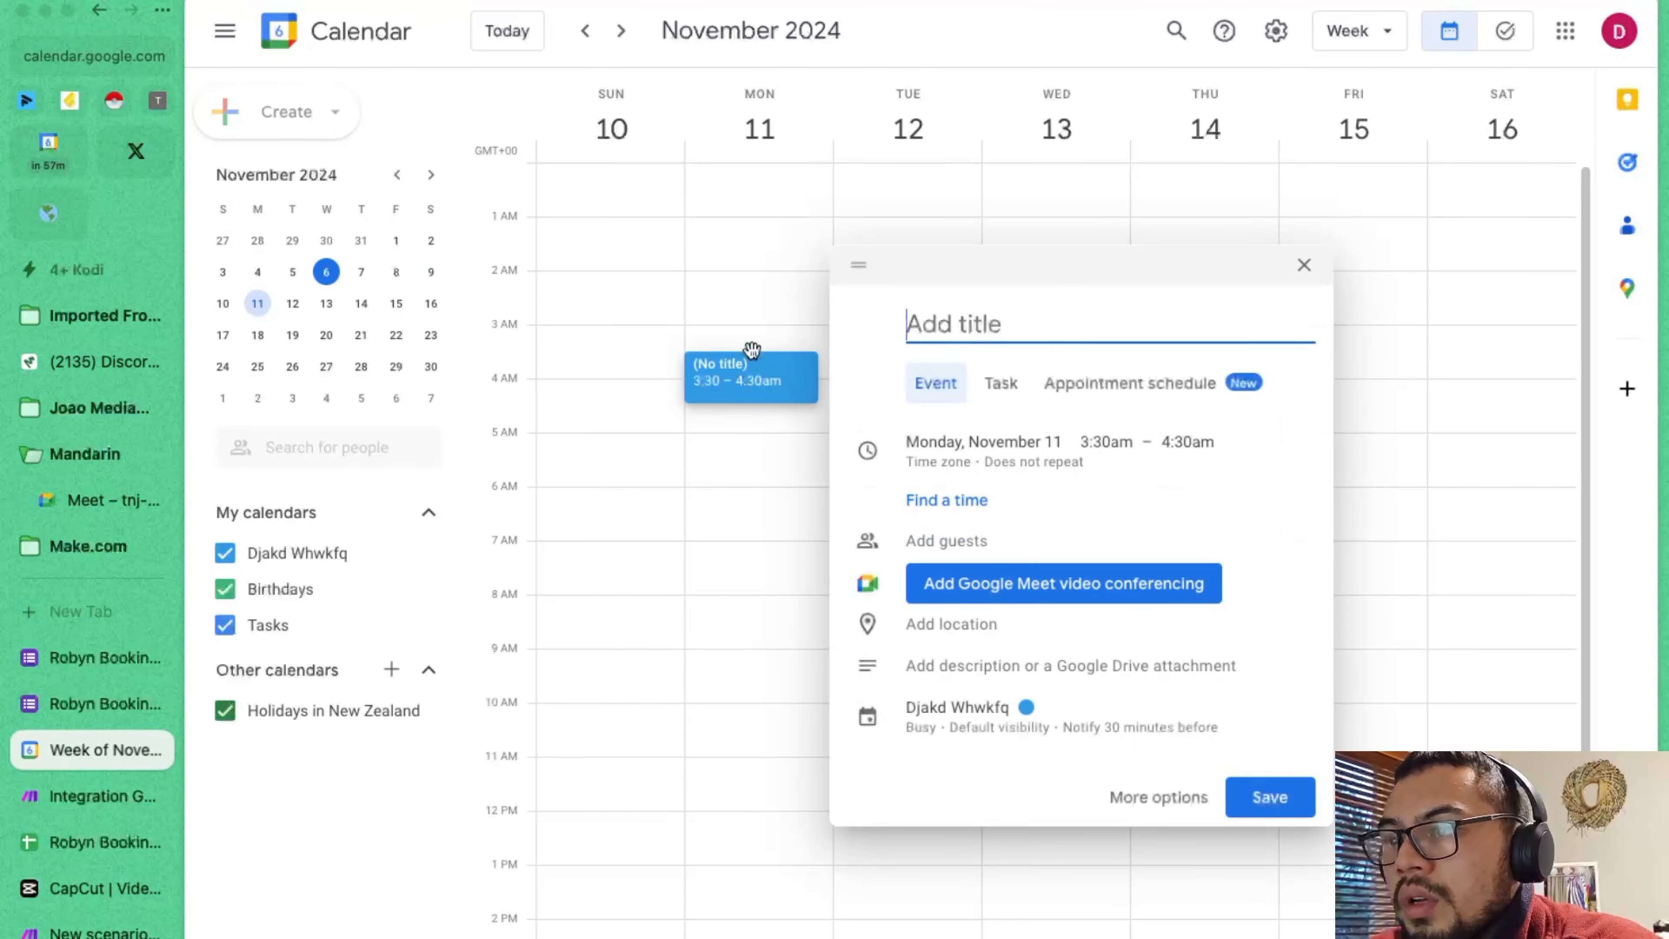
click(754, 371)
click(748, 353)
scroll(727, 741, down, 1)
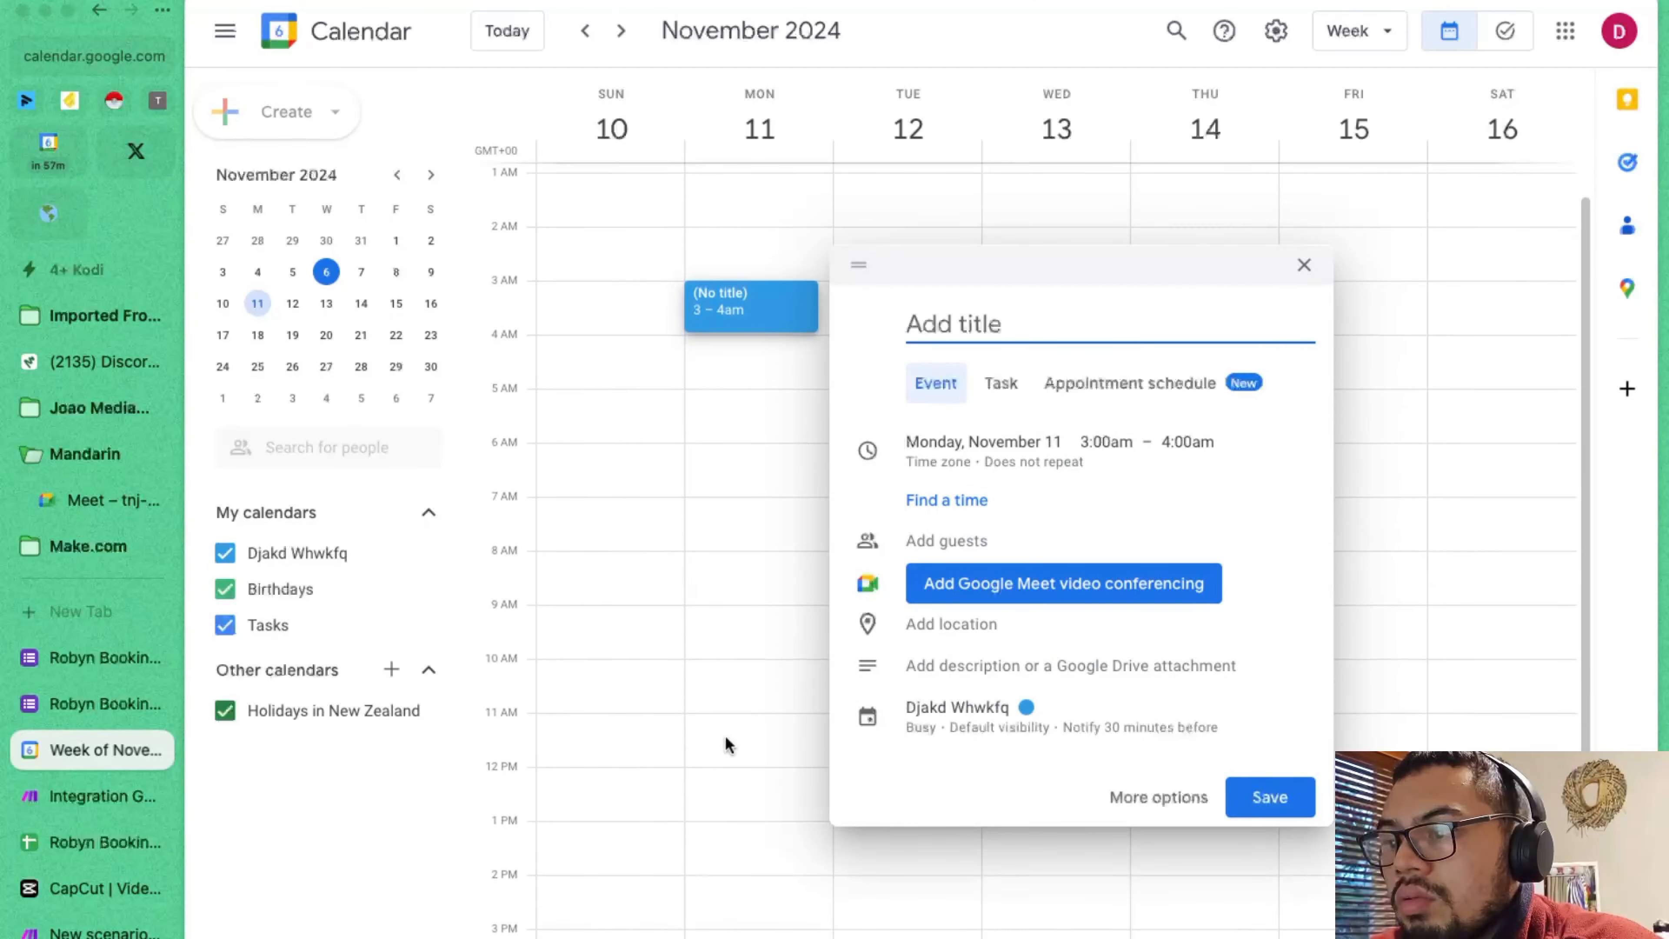
click(746, 524)
click(746, 528)
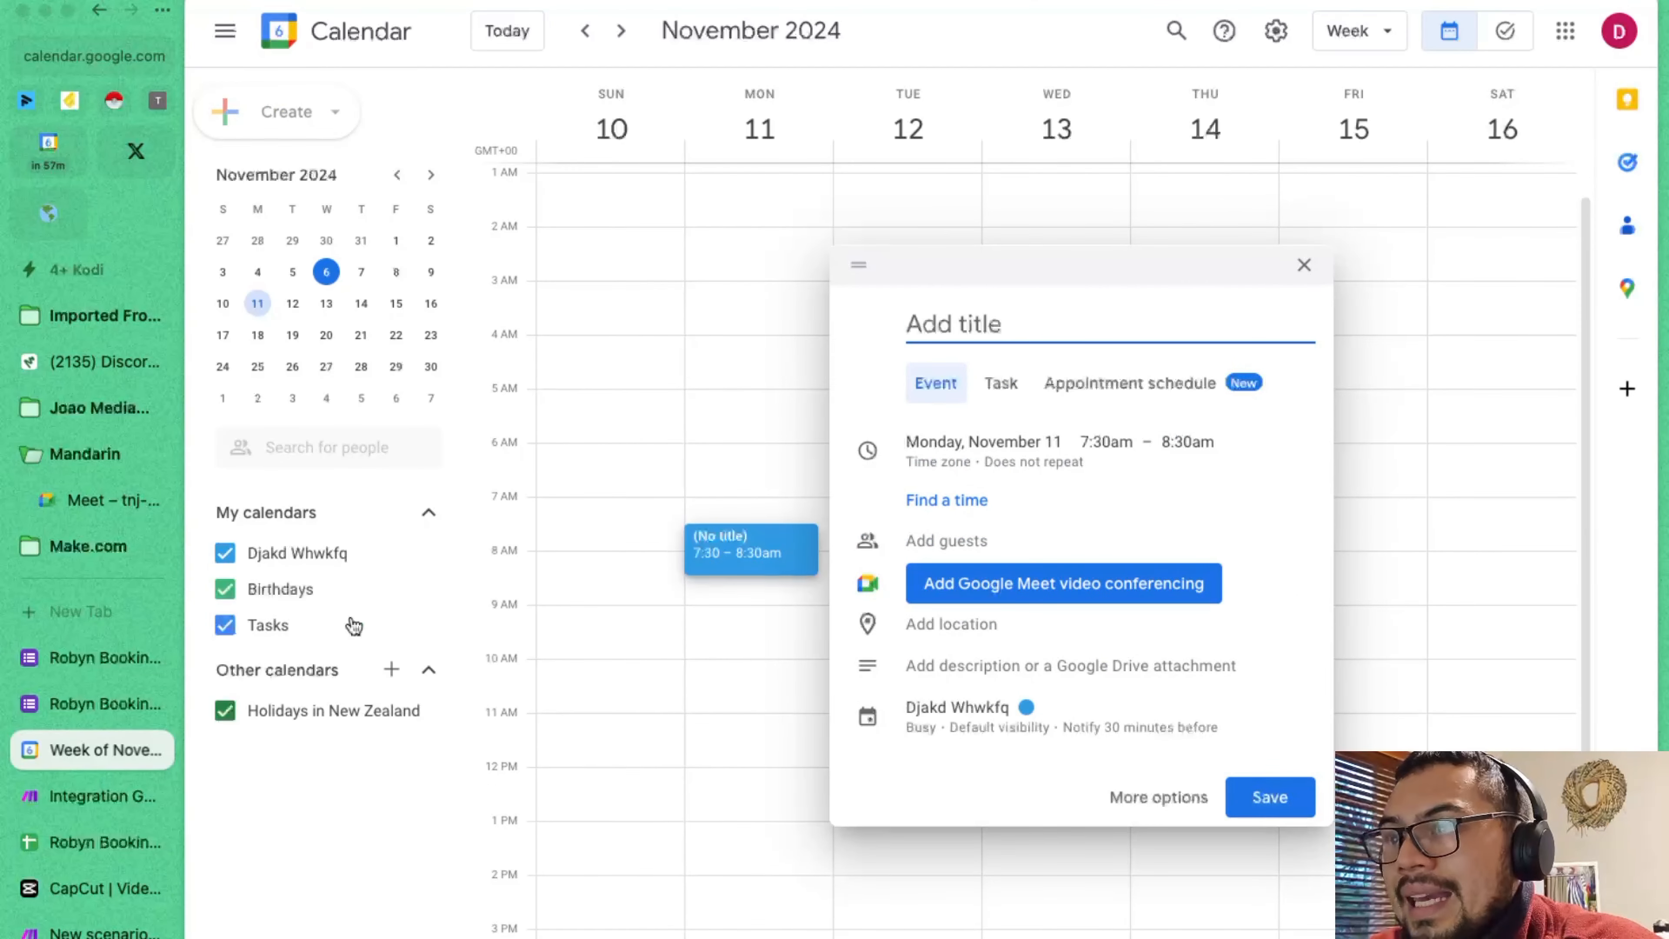
key(Escape)
- Return to the live Robyn Booking System form and enter John as the first name and Lennon as the last name
click(112, 700)
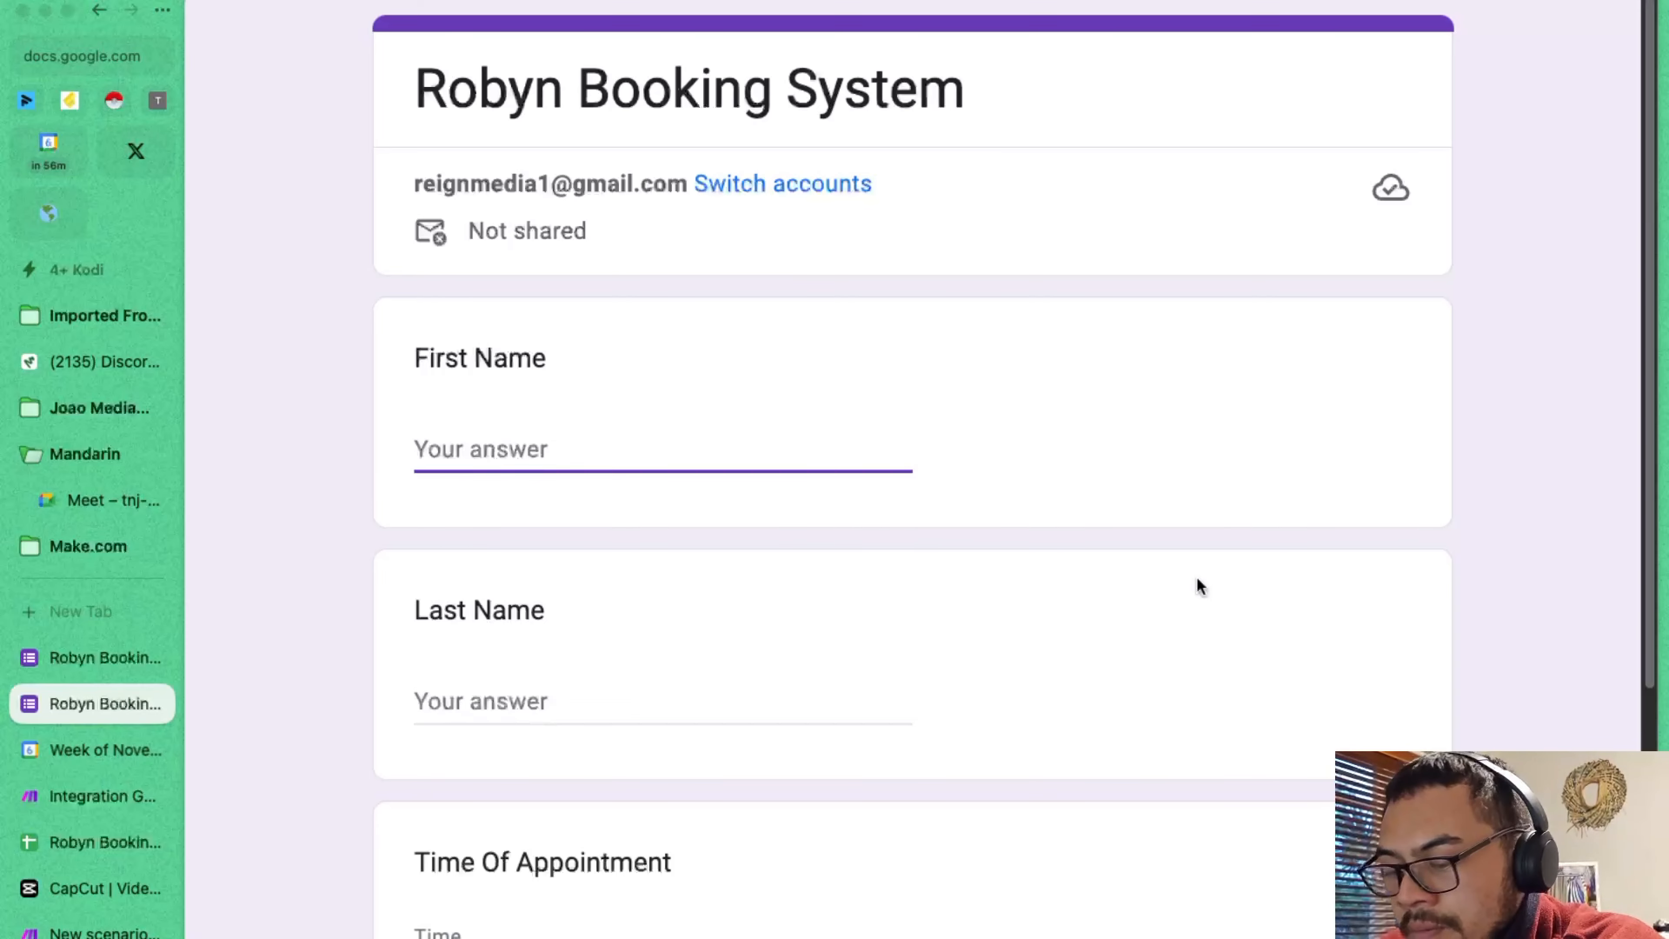
text(John)
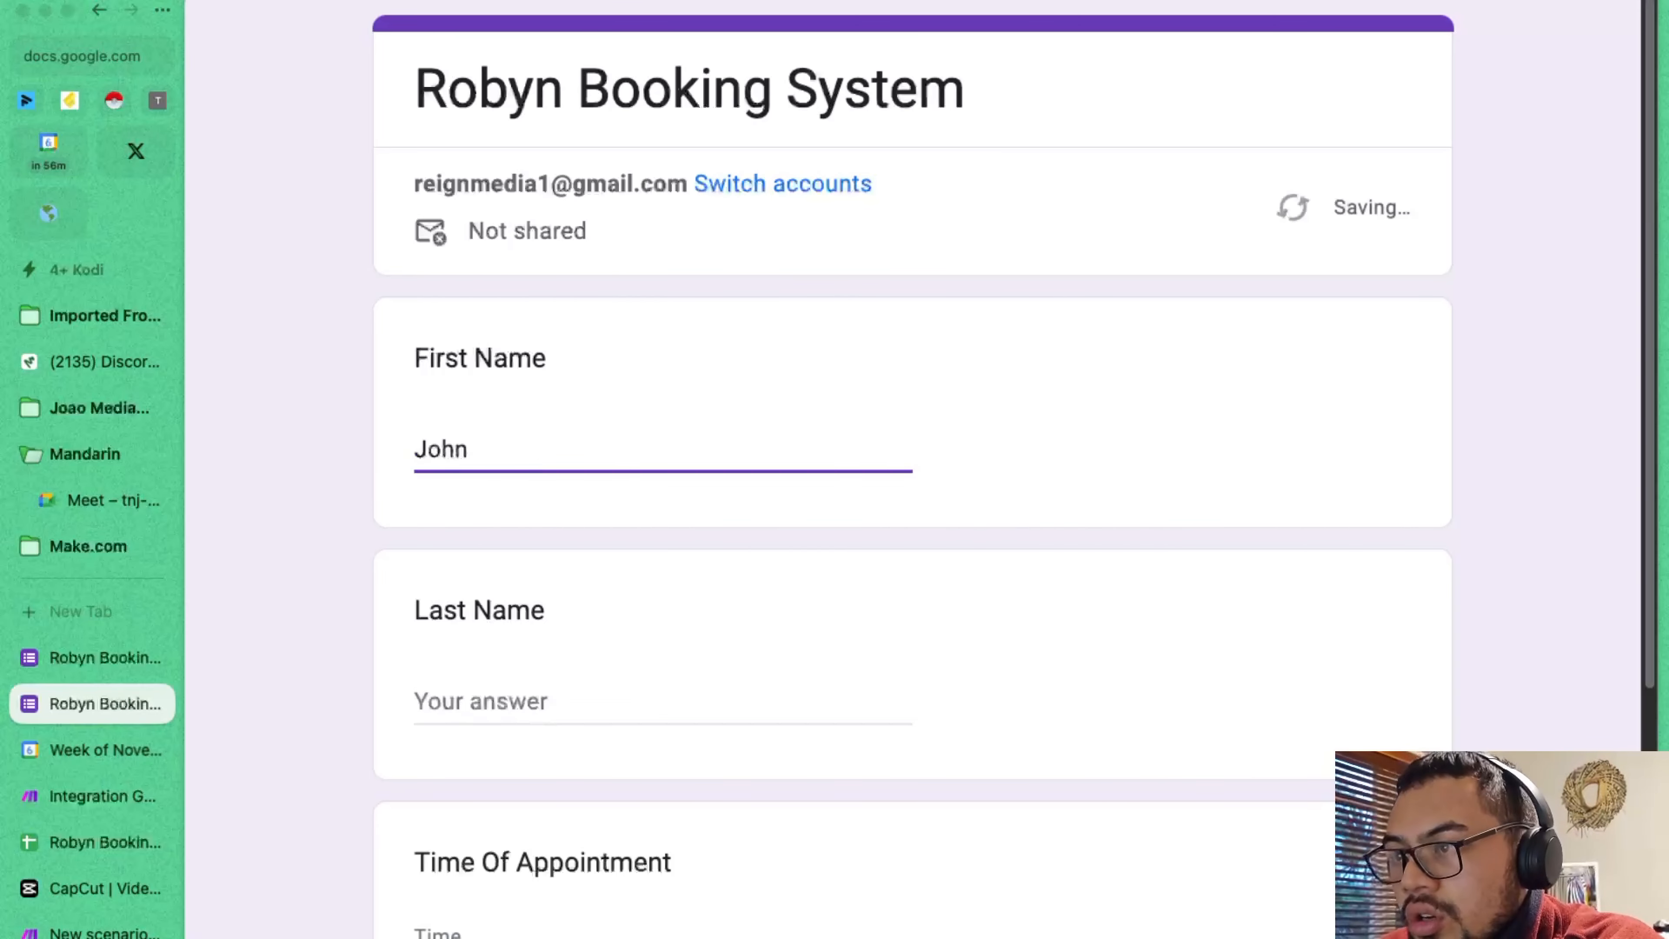
key(Tab)
text(Lenno)
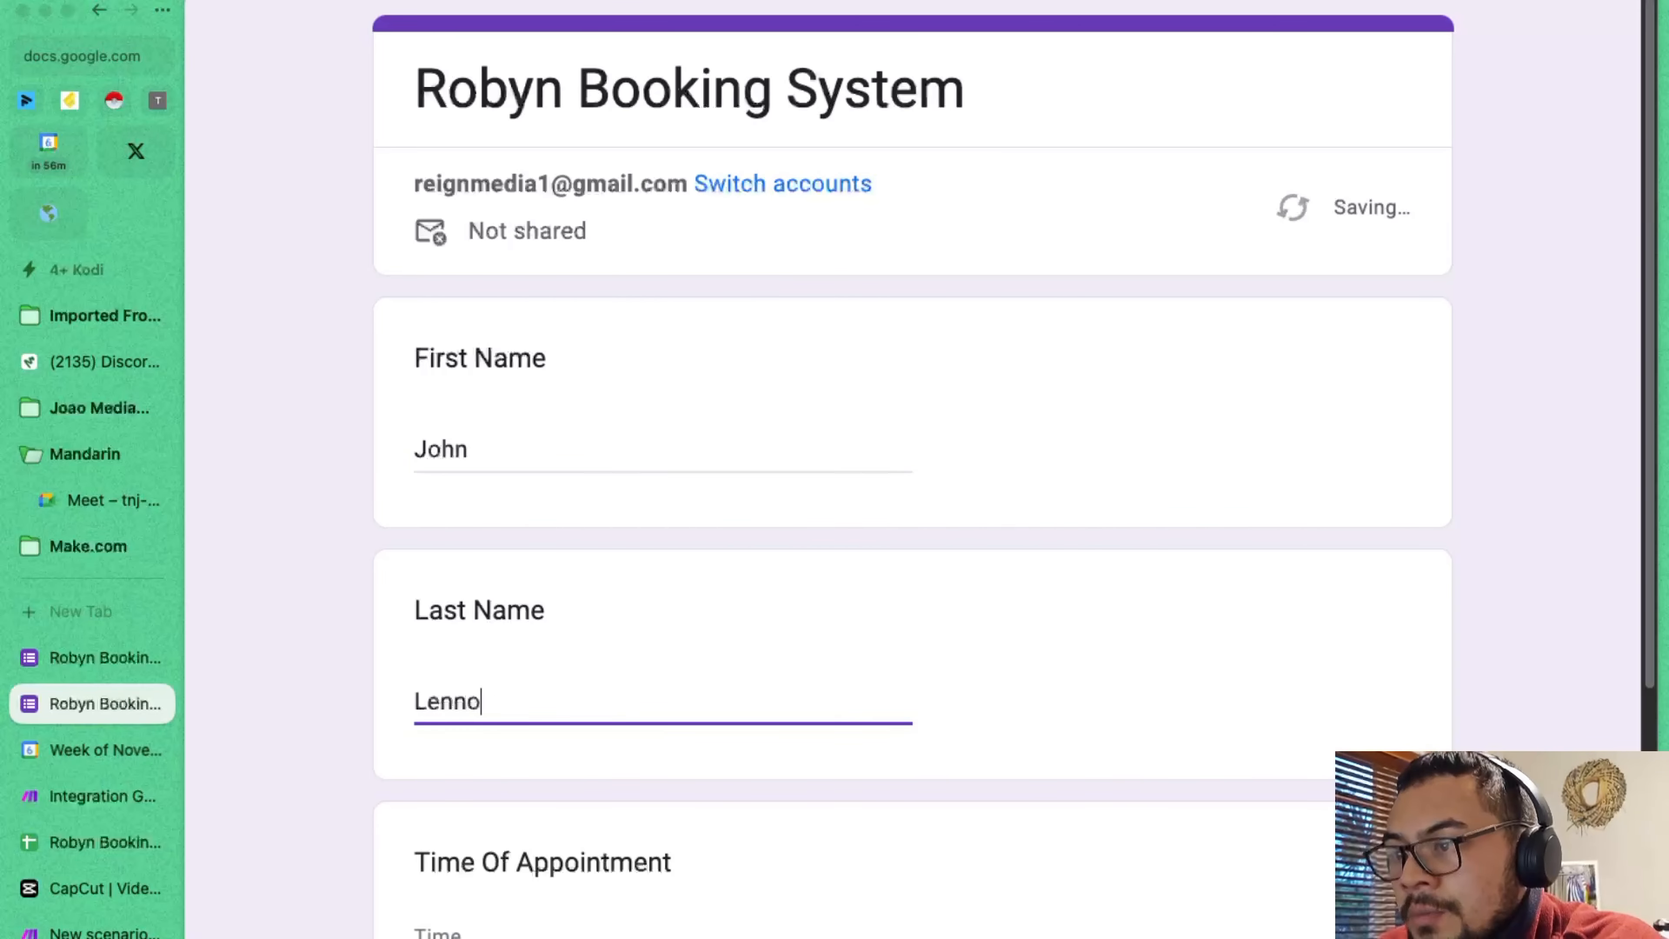
text(n)
key(Tab)
scroll(1335, 448, down, 5)
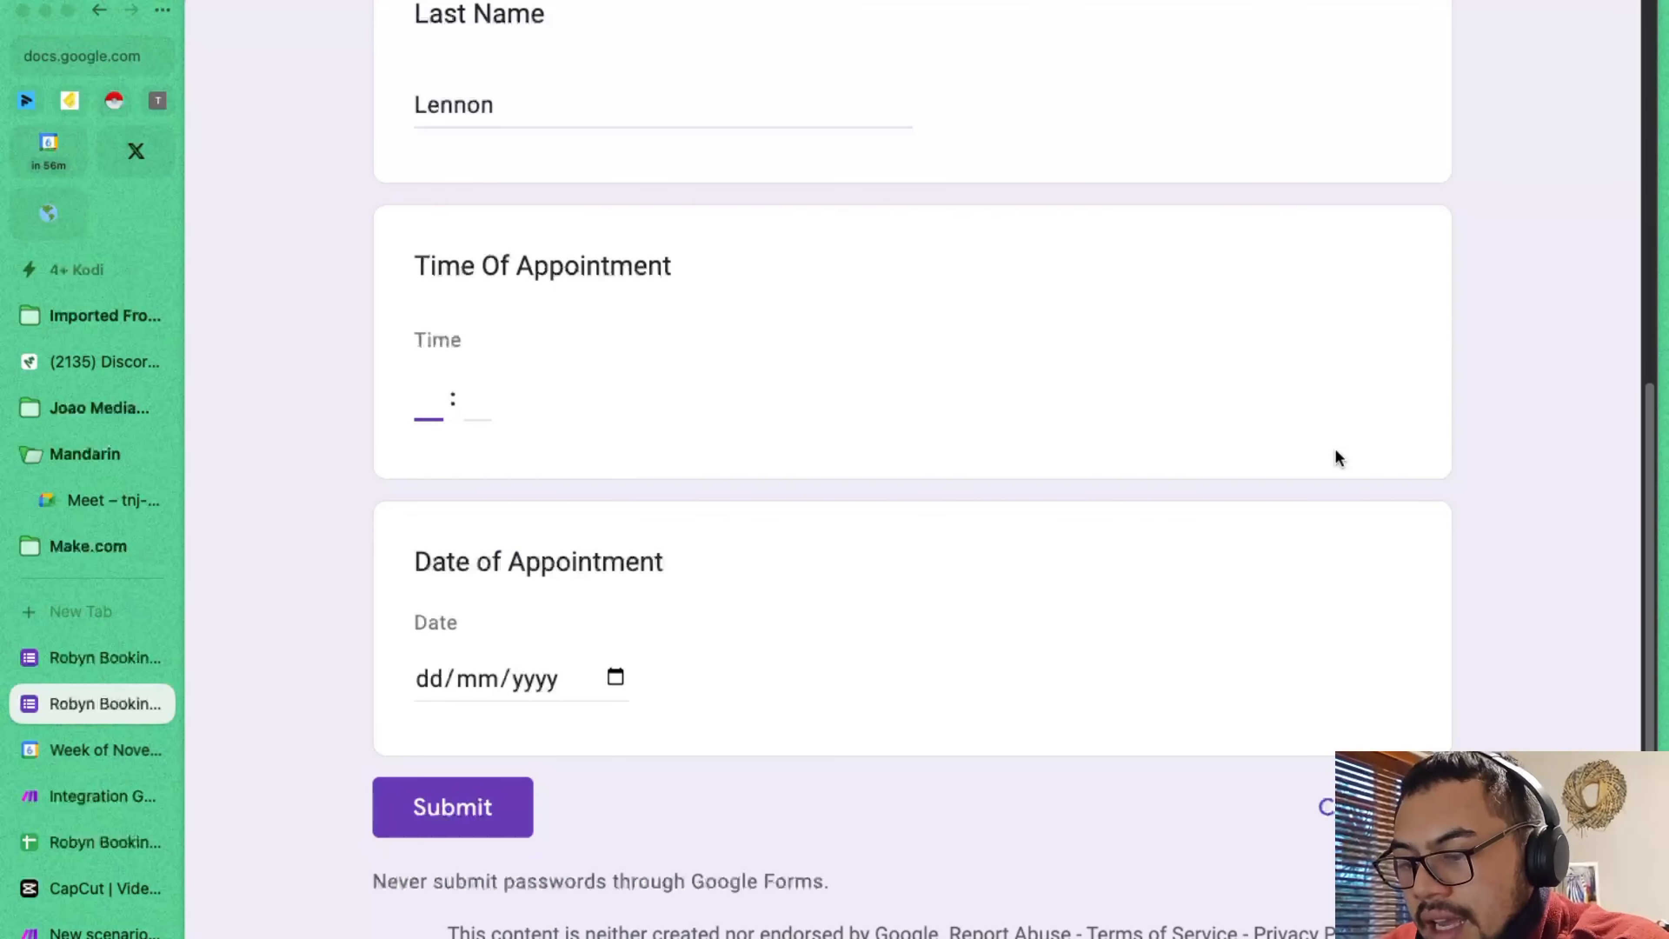
- Set the Time Of Appointment to 08:00 and the Date of Appointment to 11/11/2024
text(080)
key(BackSpace)
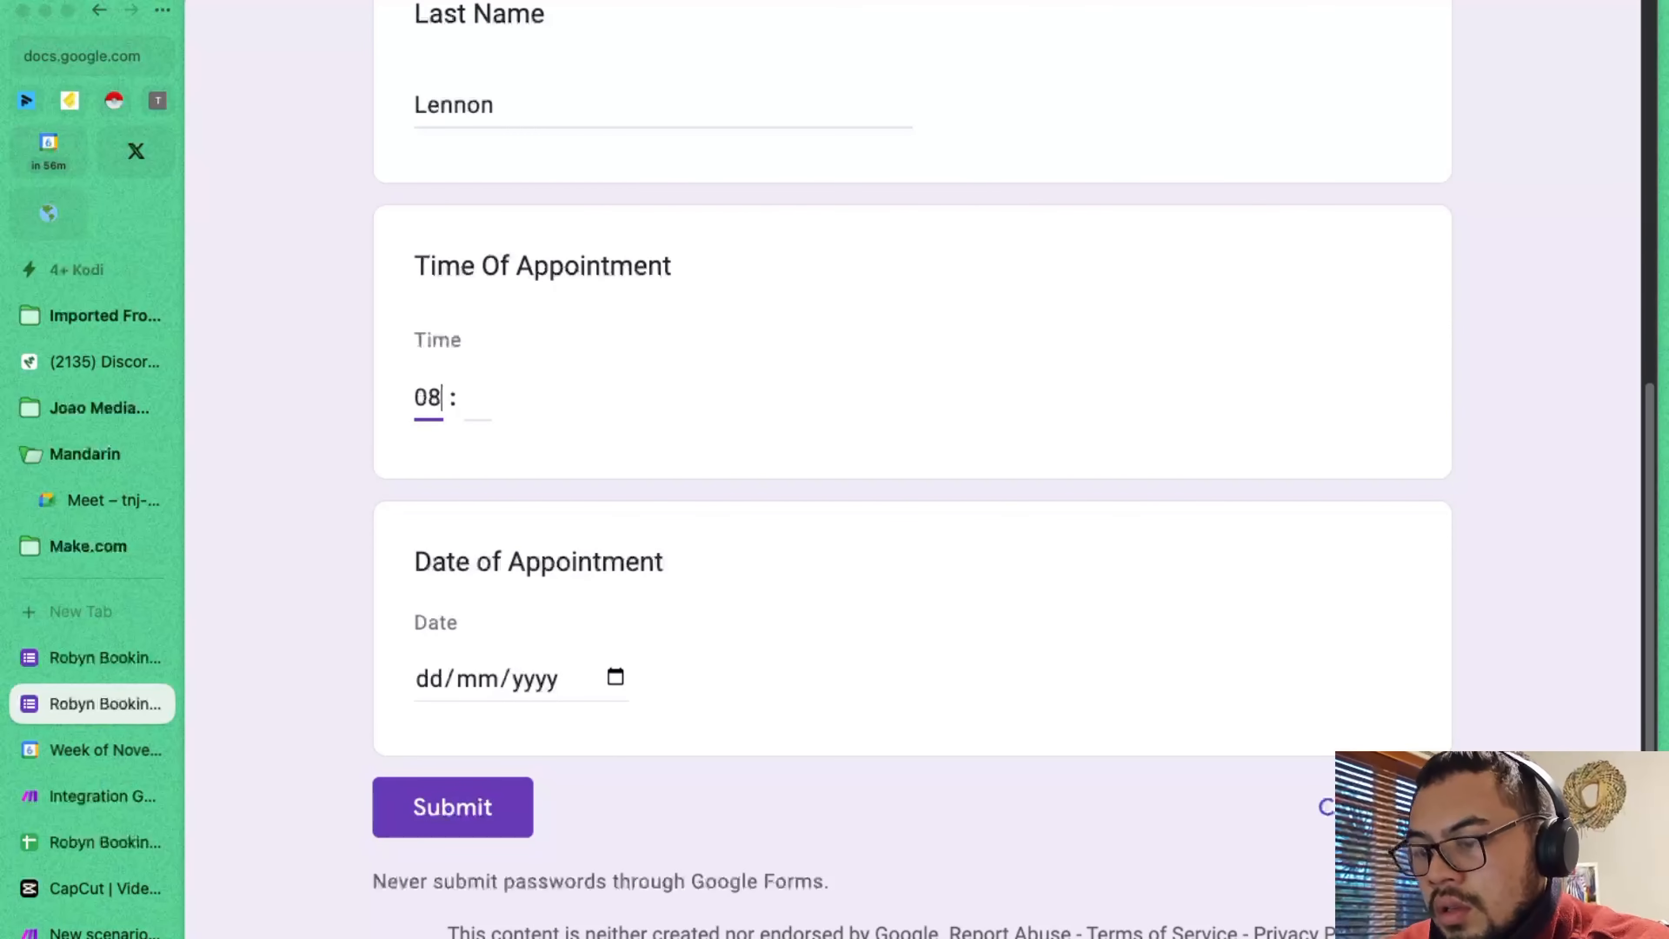
key(Tab)
text(00)
click(578, 698)
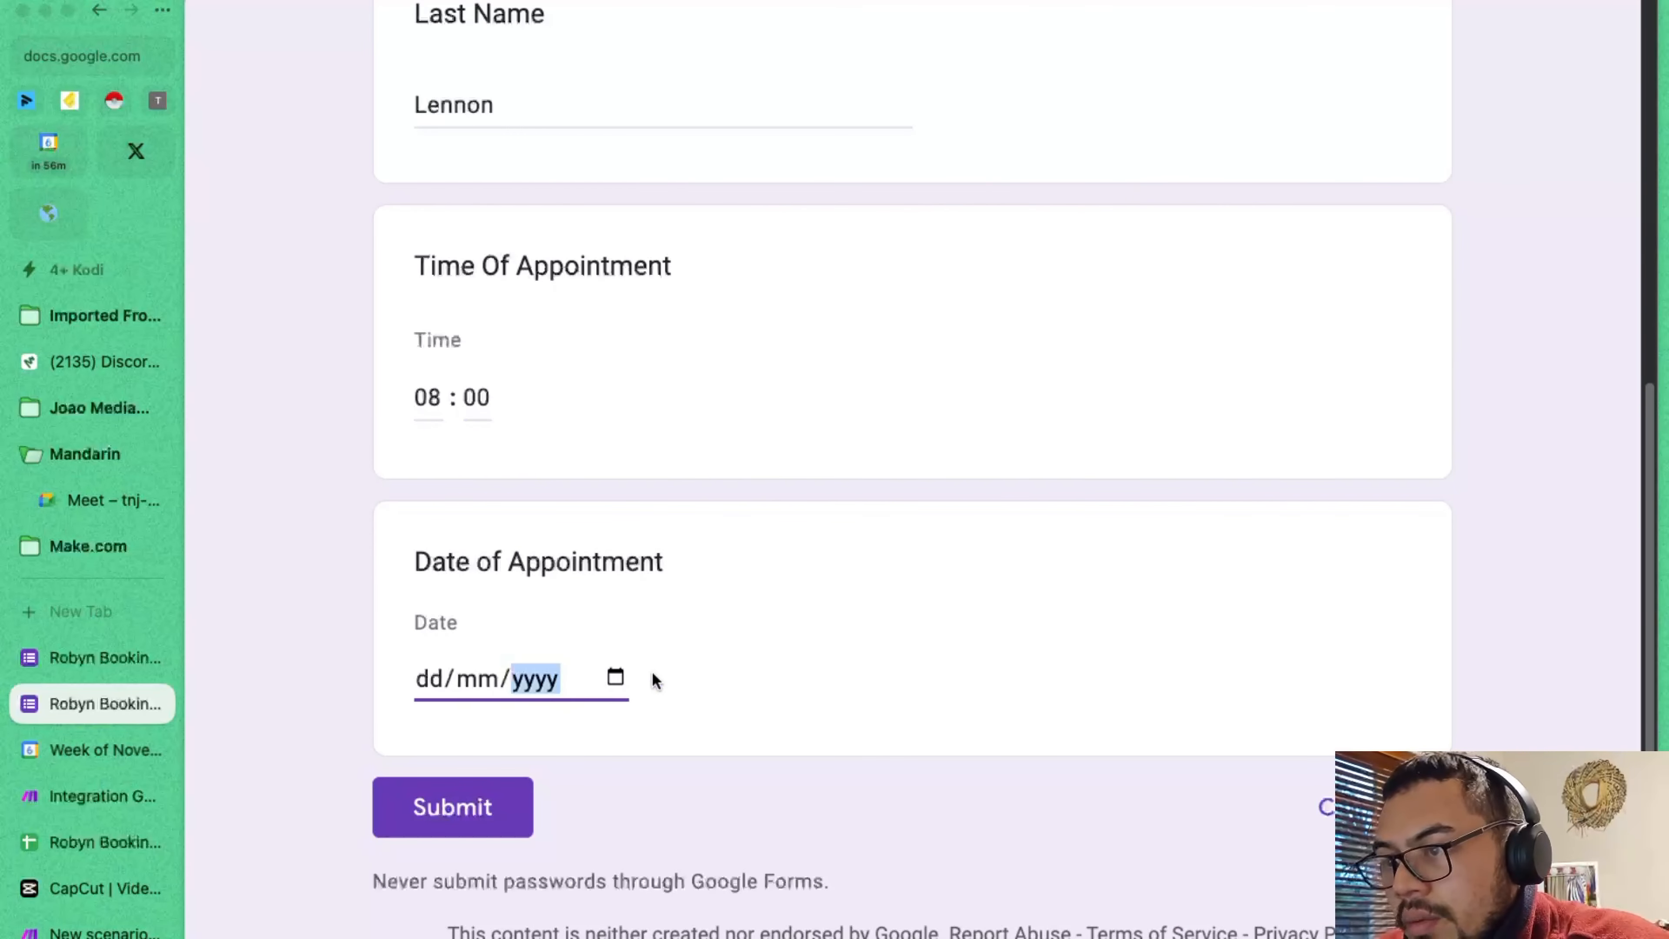
click(439, 426)
- Review the filled-in booking answers and submit the form
scroll(599, 750, up, 3)
scroll(578, 658, down, 2)
scroll(685, 503, up, 2)
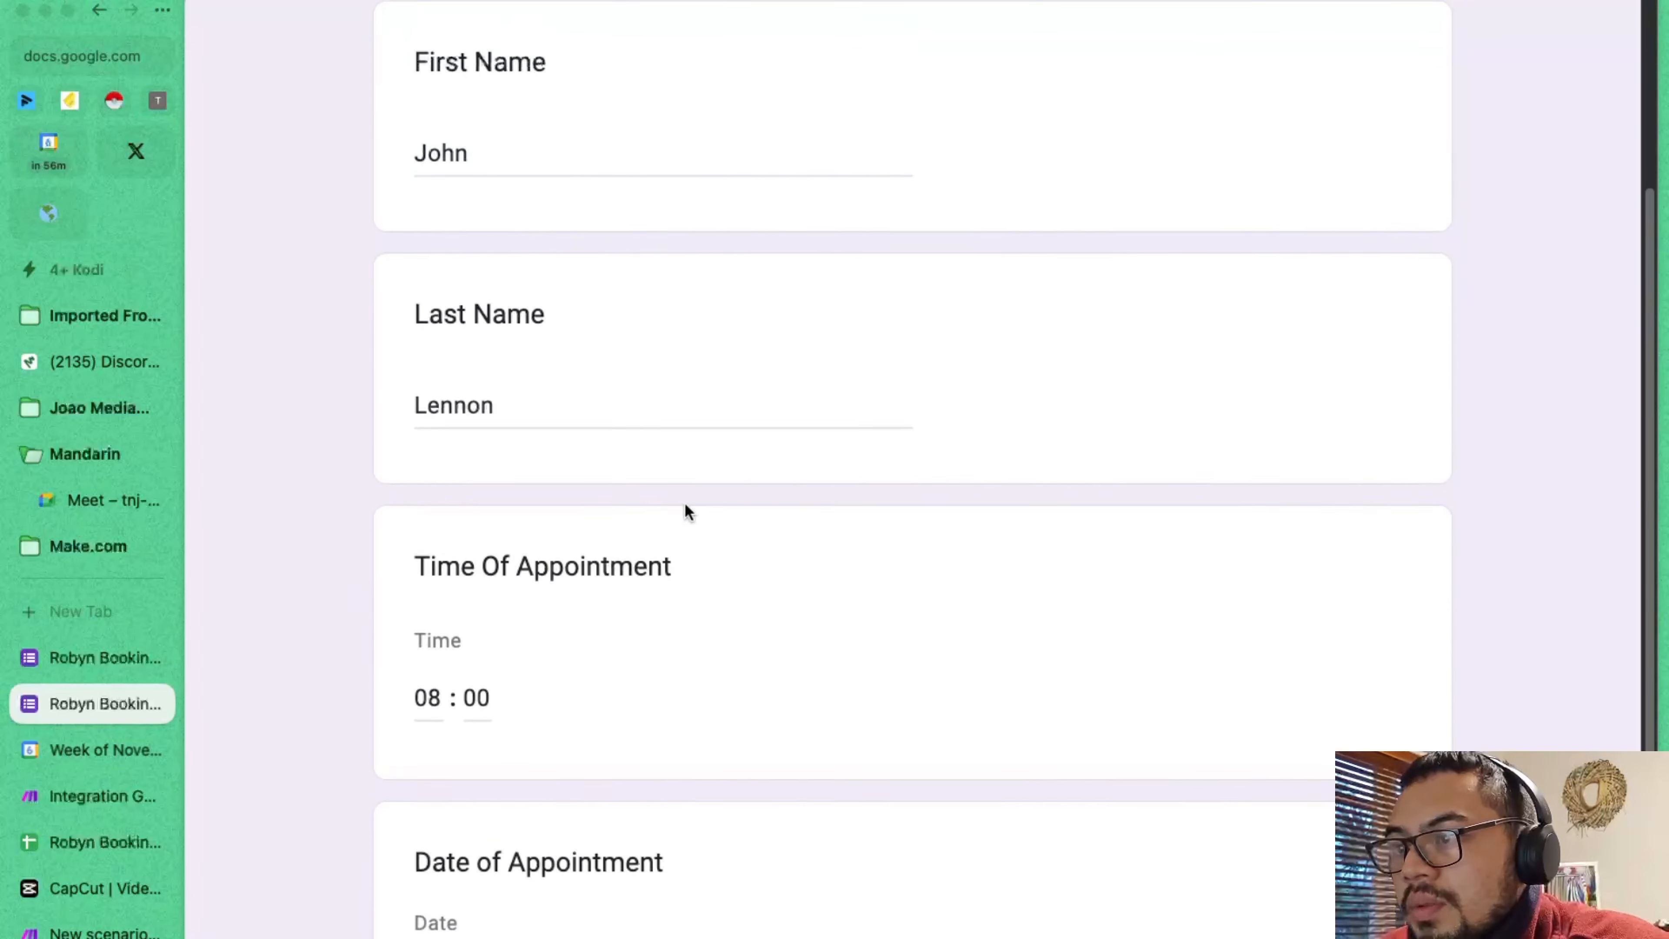
scroll(684, 539, up, 3)
scroll(559, 541, down, 6)
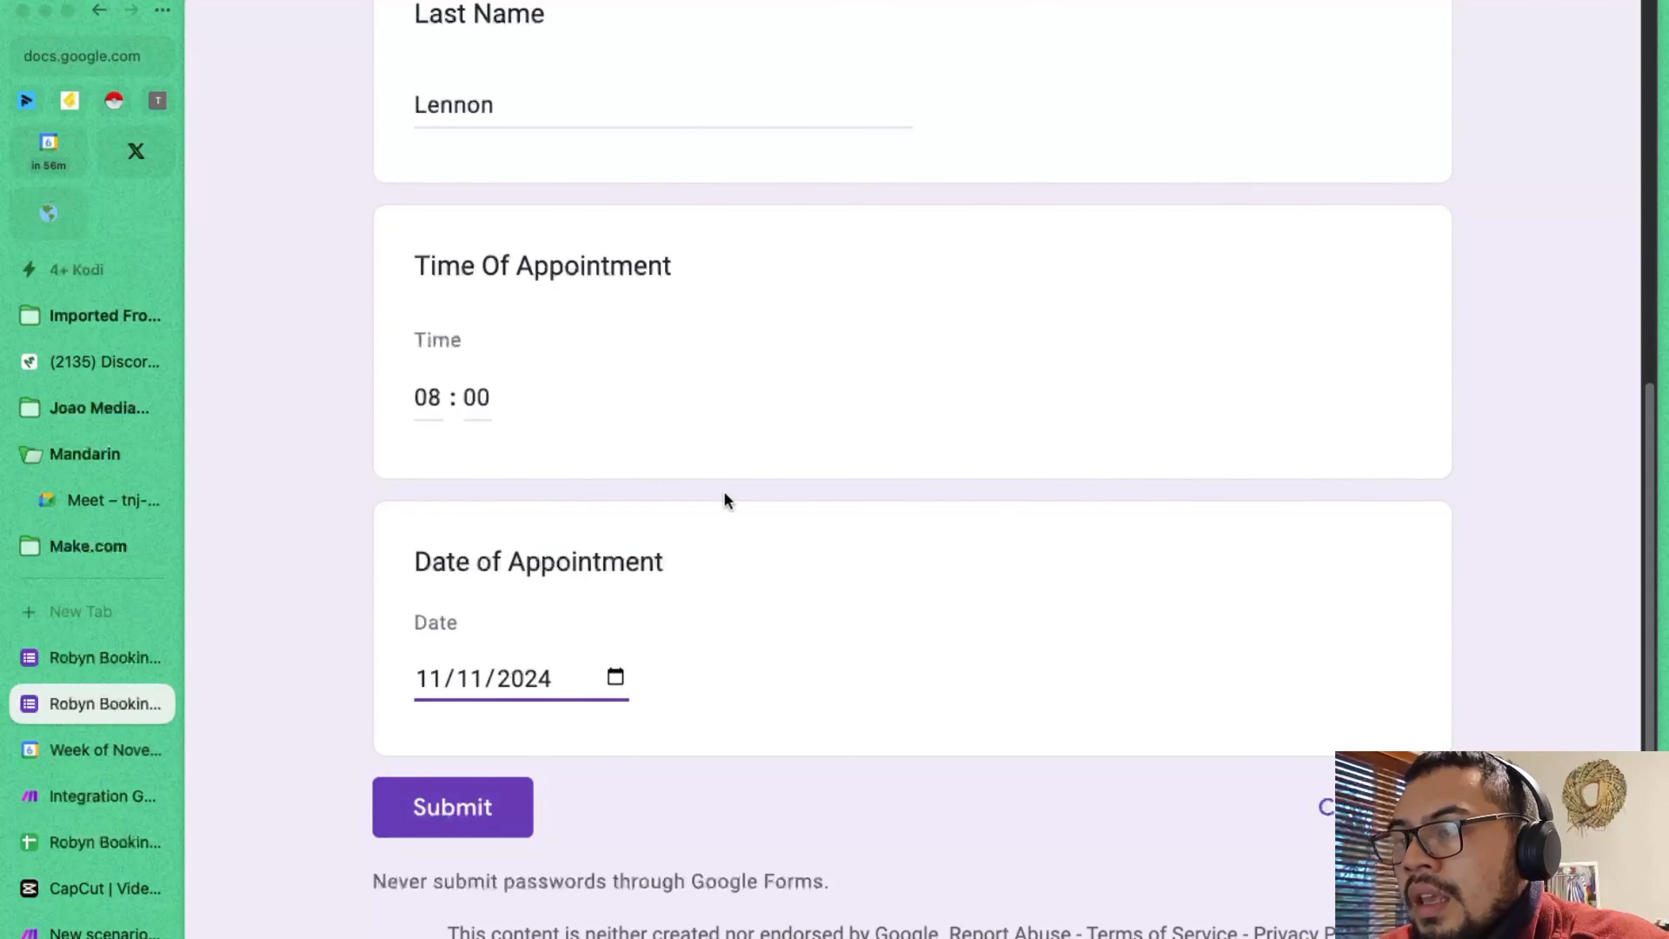
scroll(764, 548, up, 5)
scroll(682, 533, down, 5)
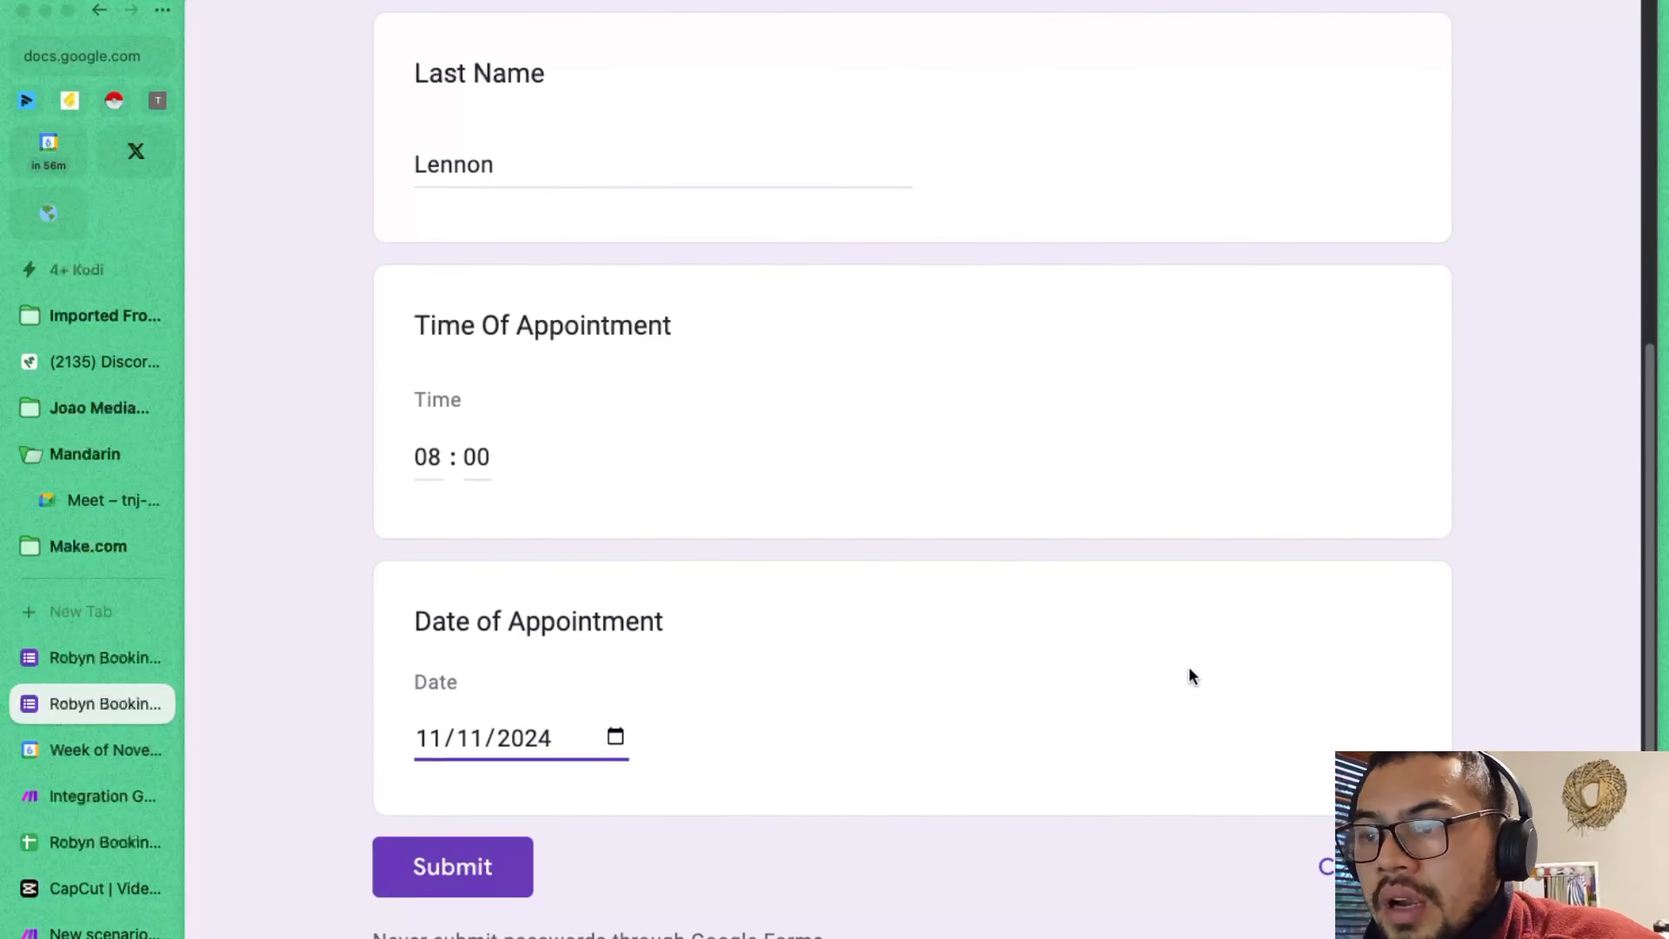
scroll(1187, 665, up, 1)
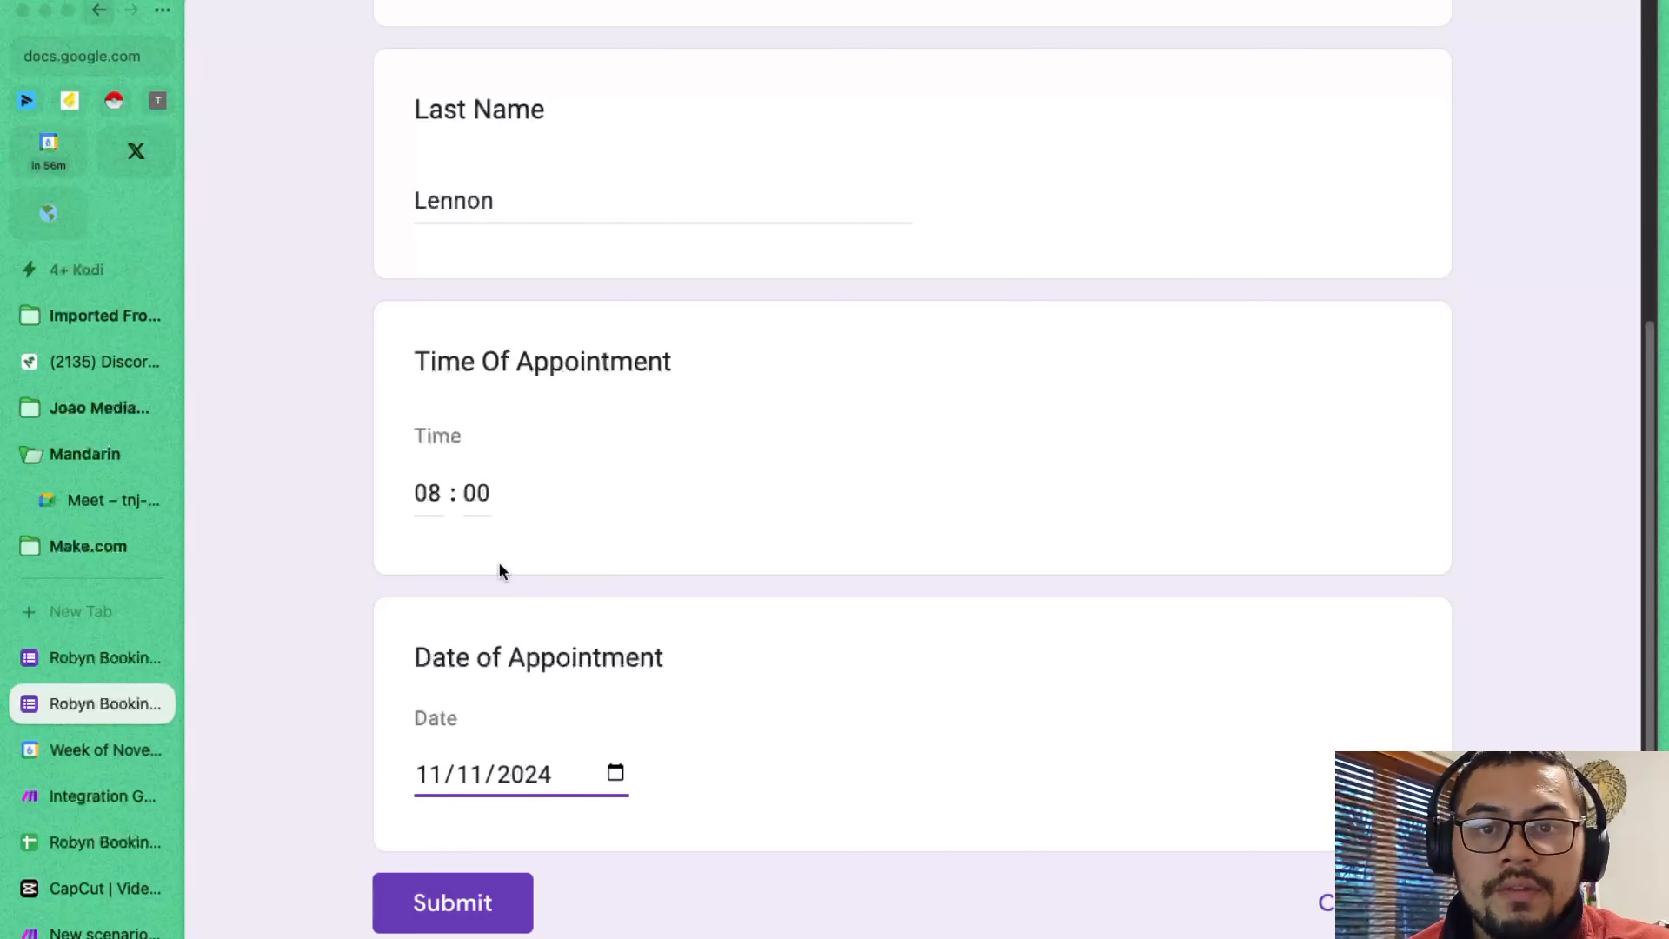
click(496, 916)
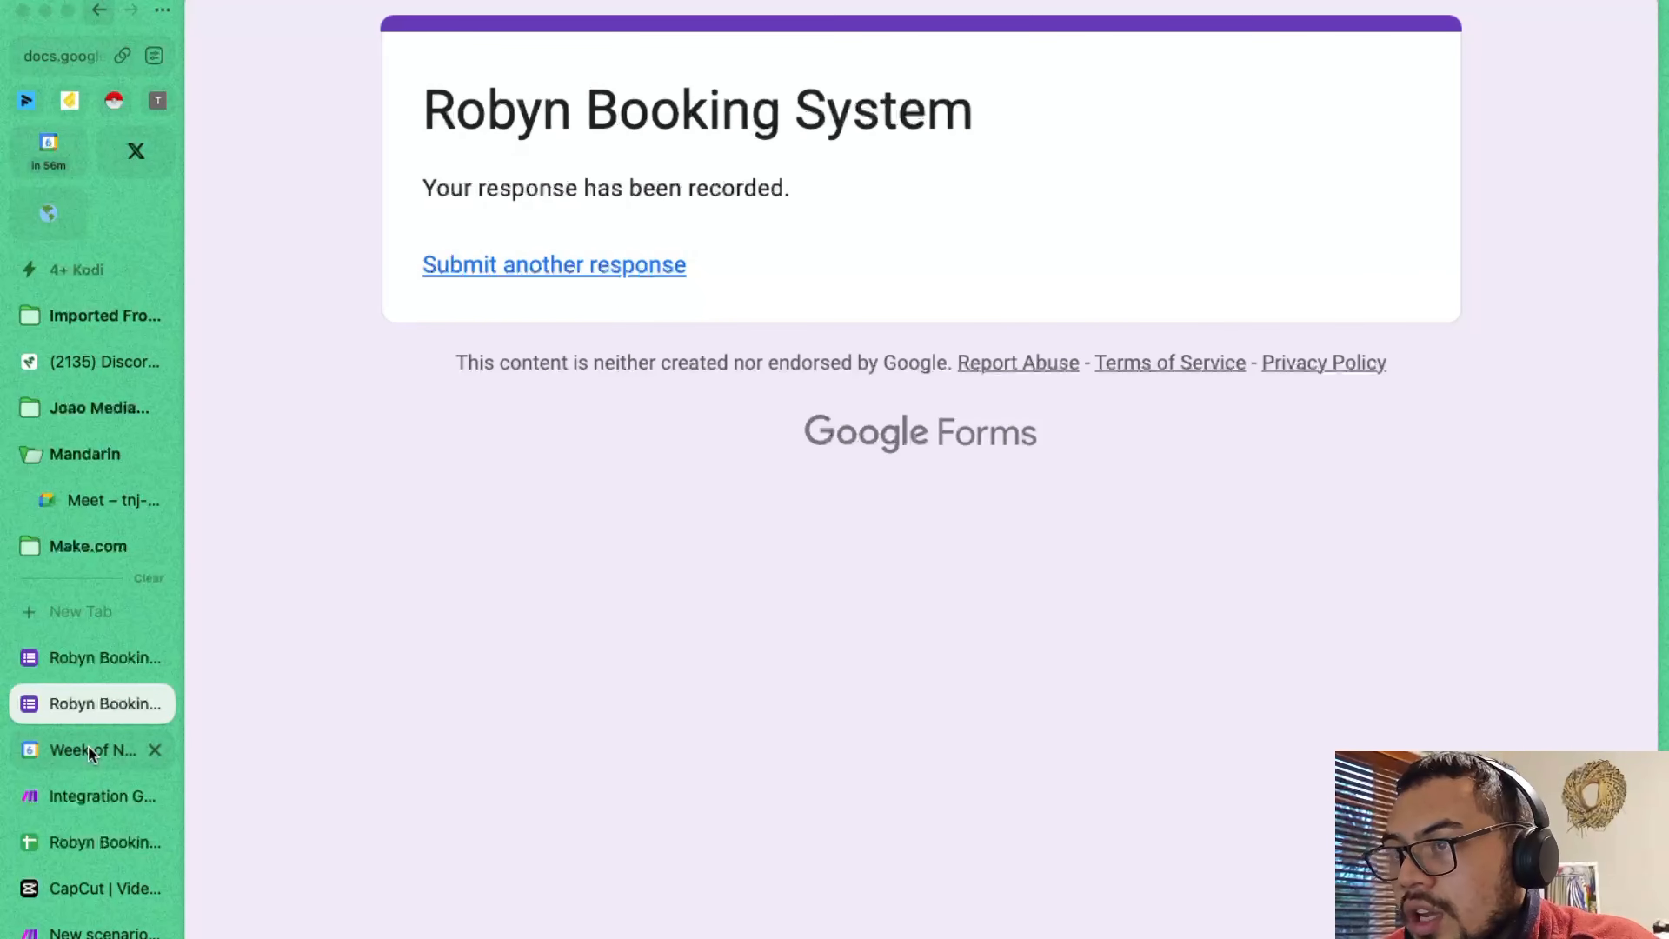
- Switch to the Integration Google Forms scenario in Make and run it once on the new form response
click(93, 796)
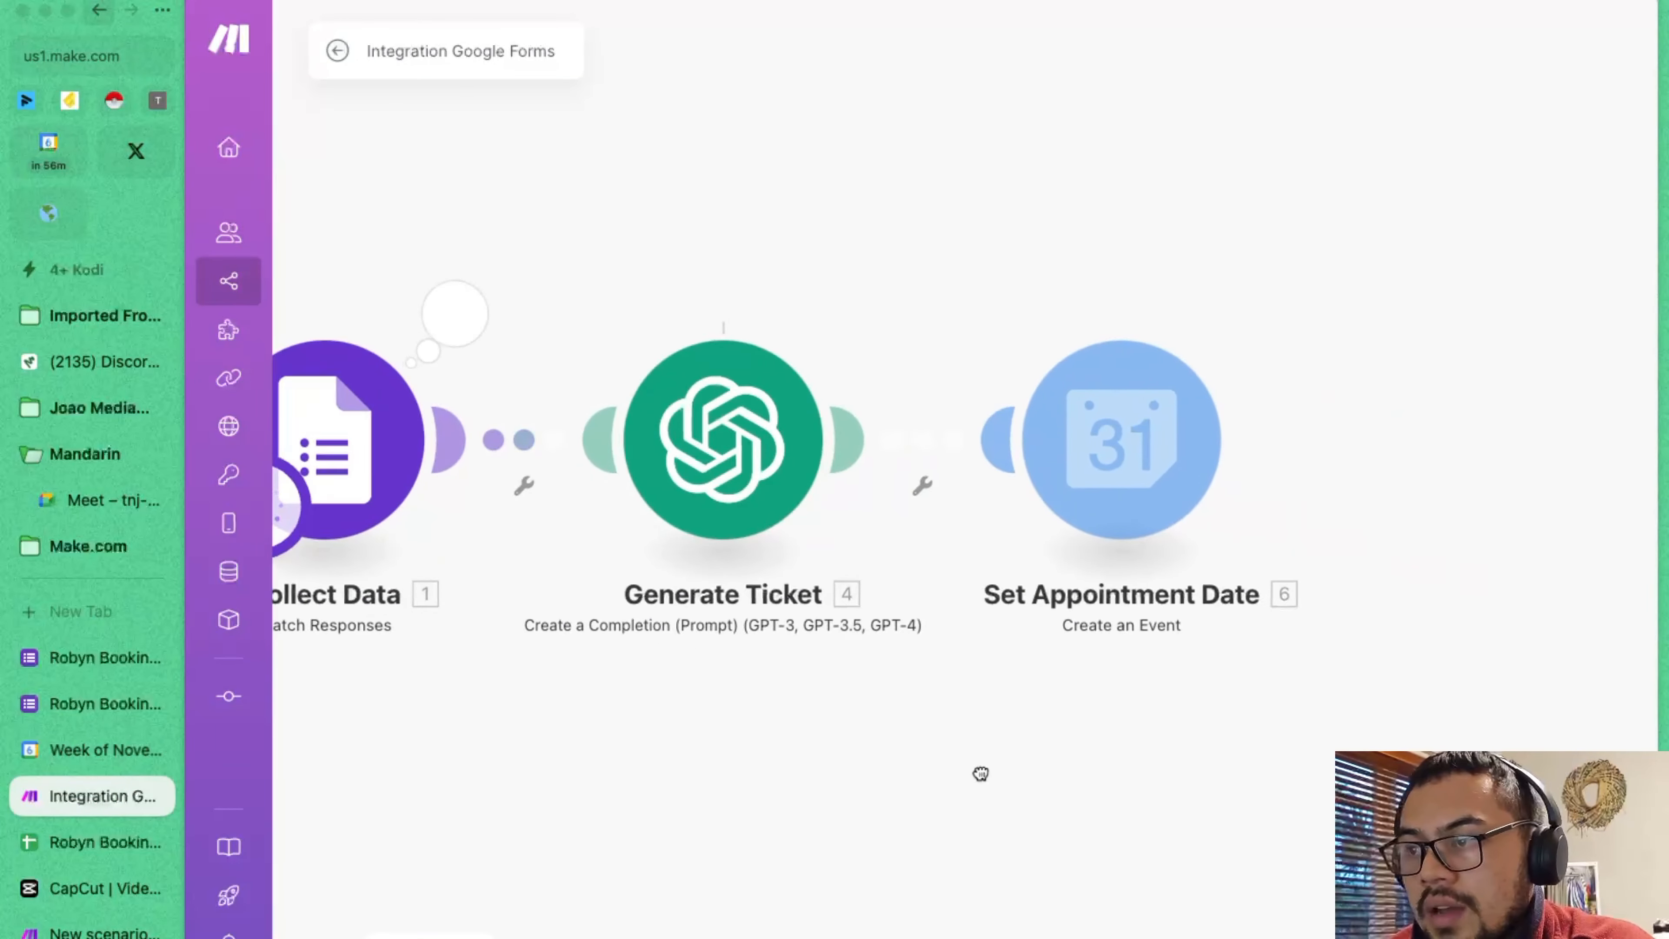
click(715, 390)
click(1243, 698)
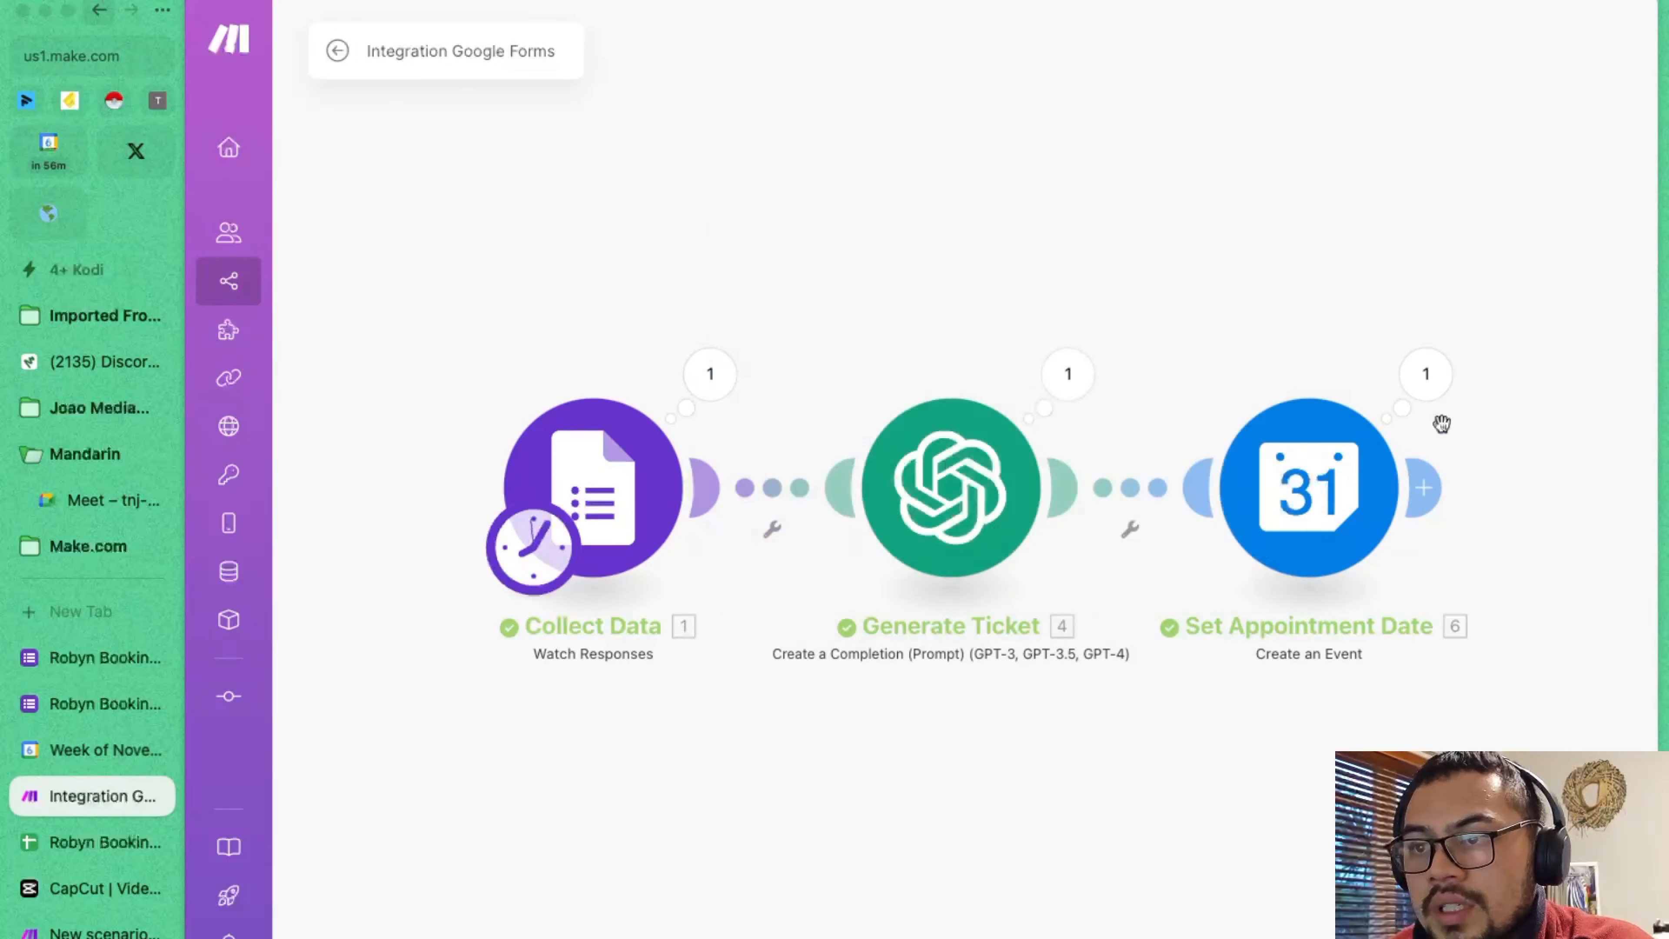
- Inspect the run output of the Set Appointment Date and Collect Data modules, closing each result
click(1430, 384)
click(1542, 265)
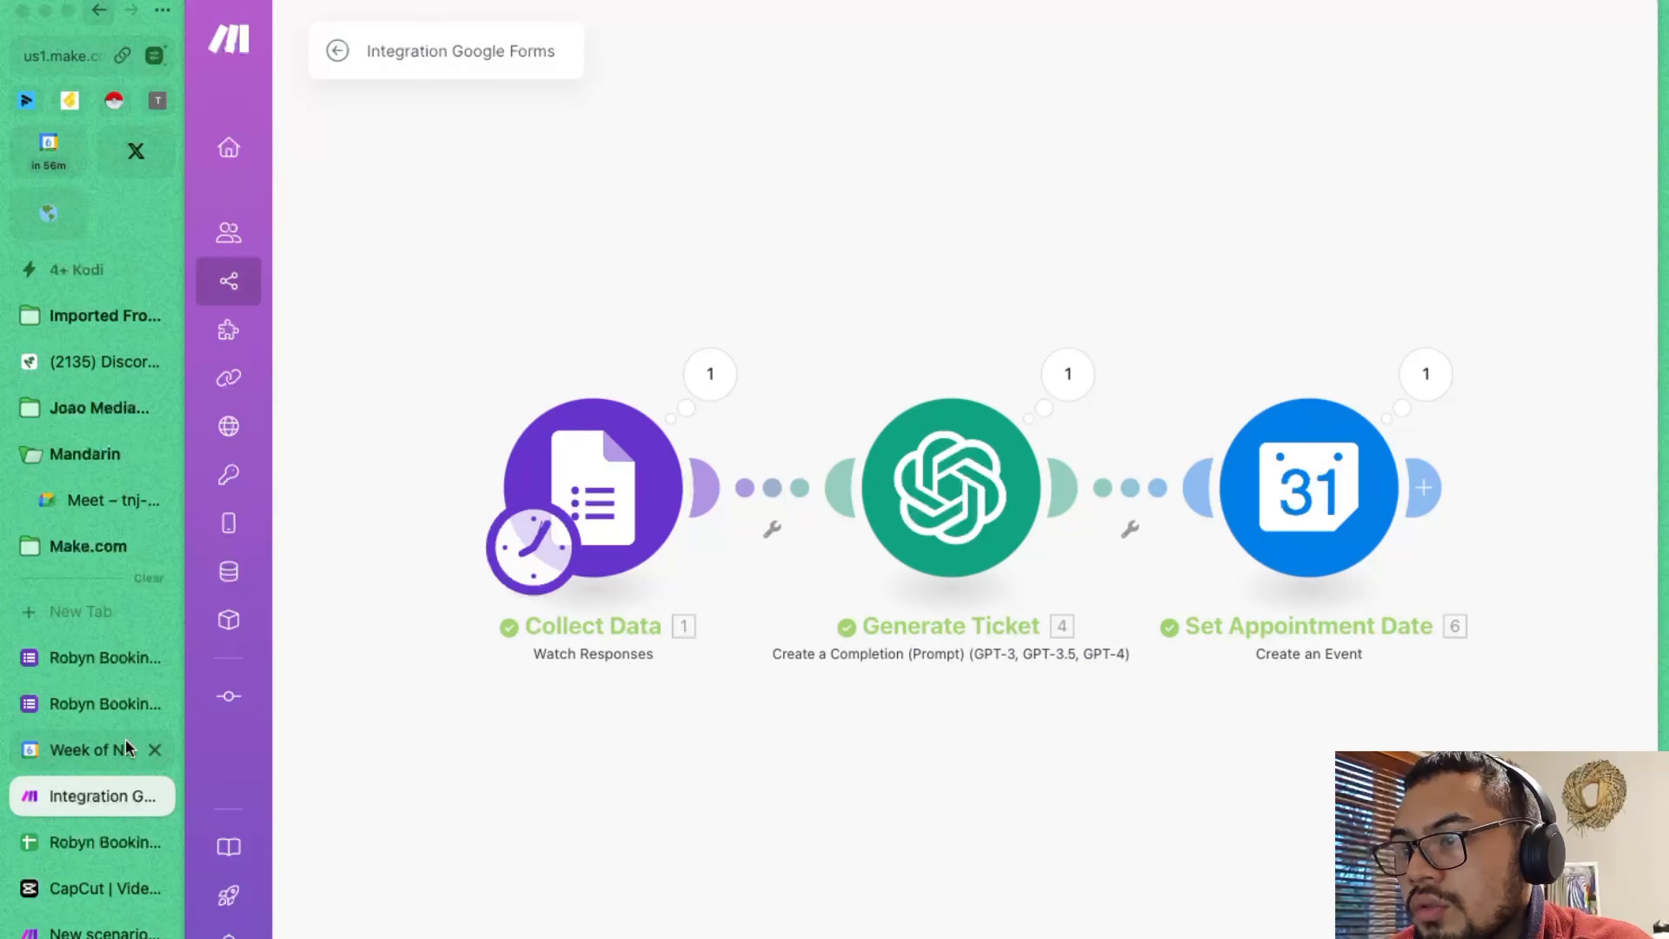
click(715, 399)
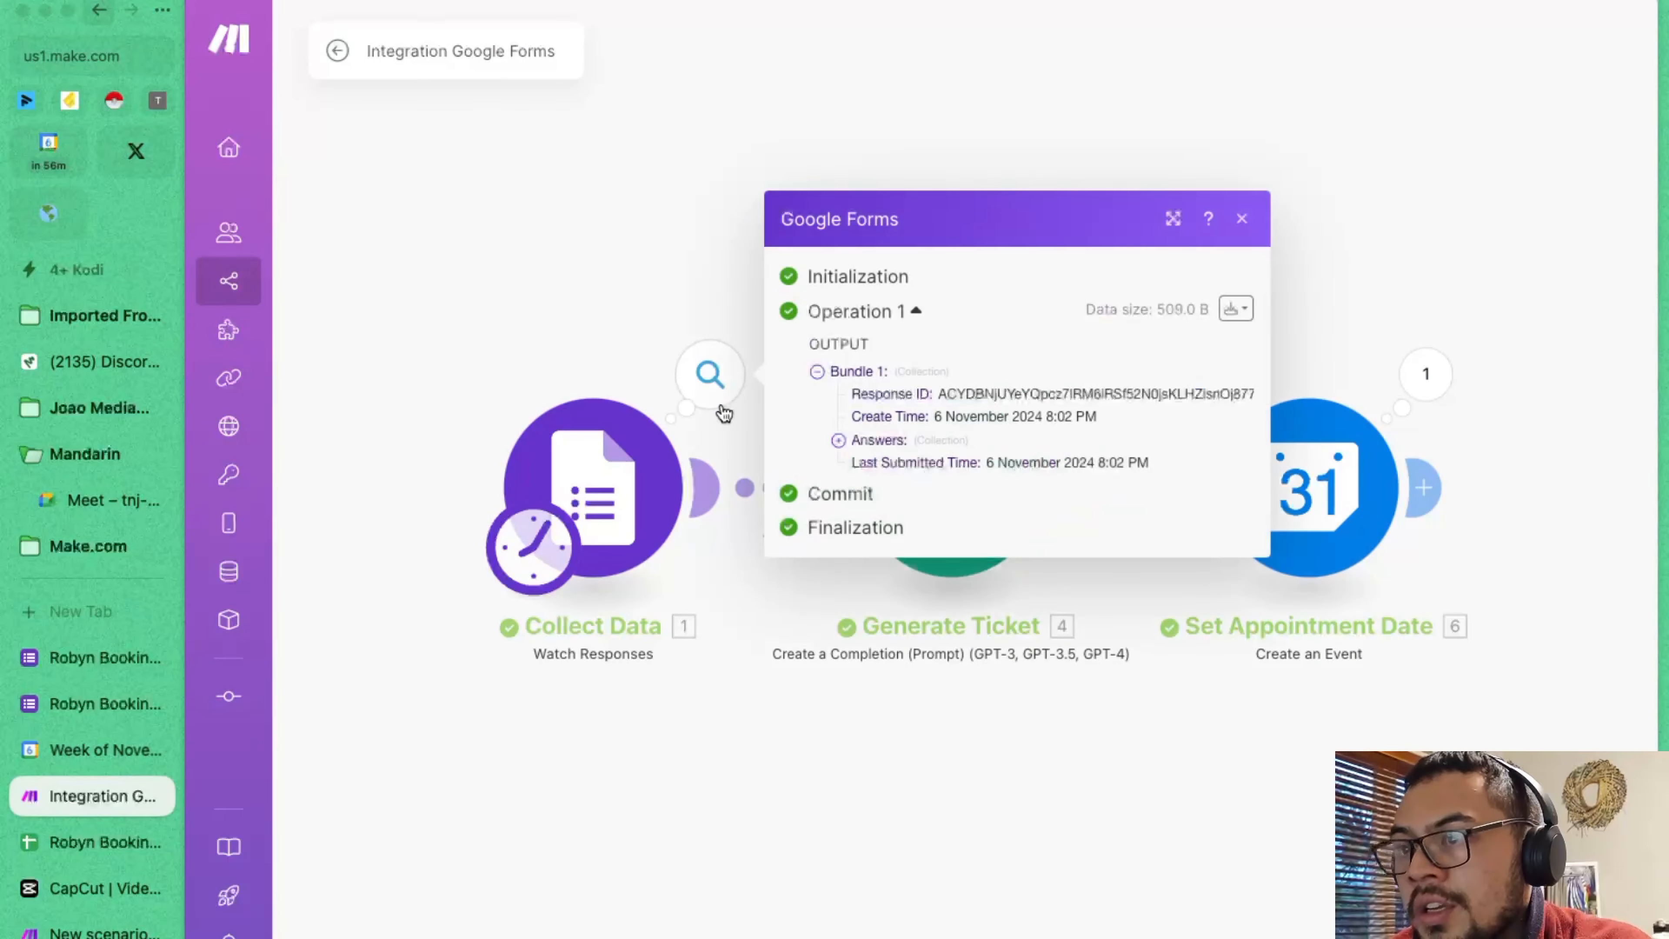
click(657, 539)
click(565, 320)
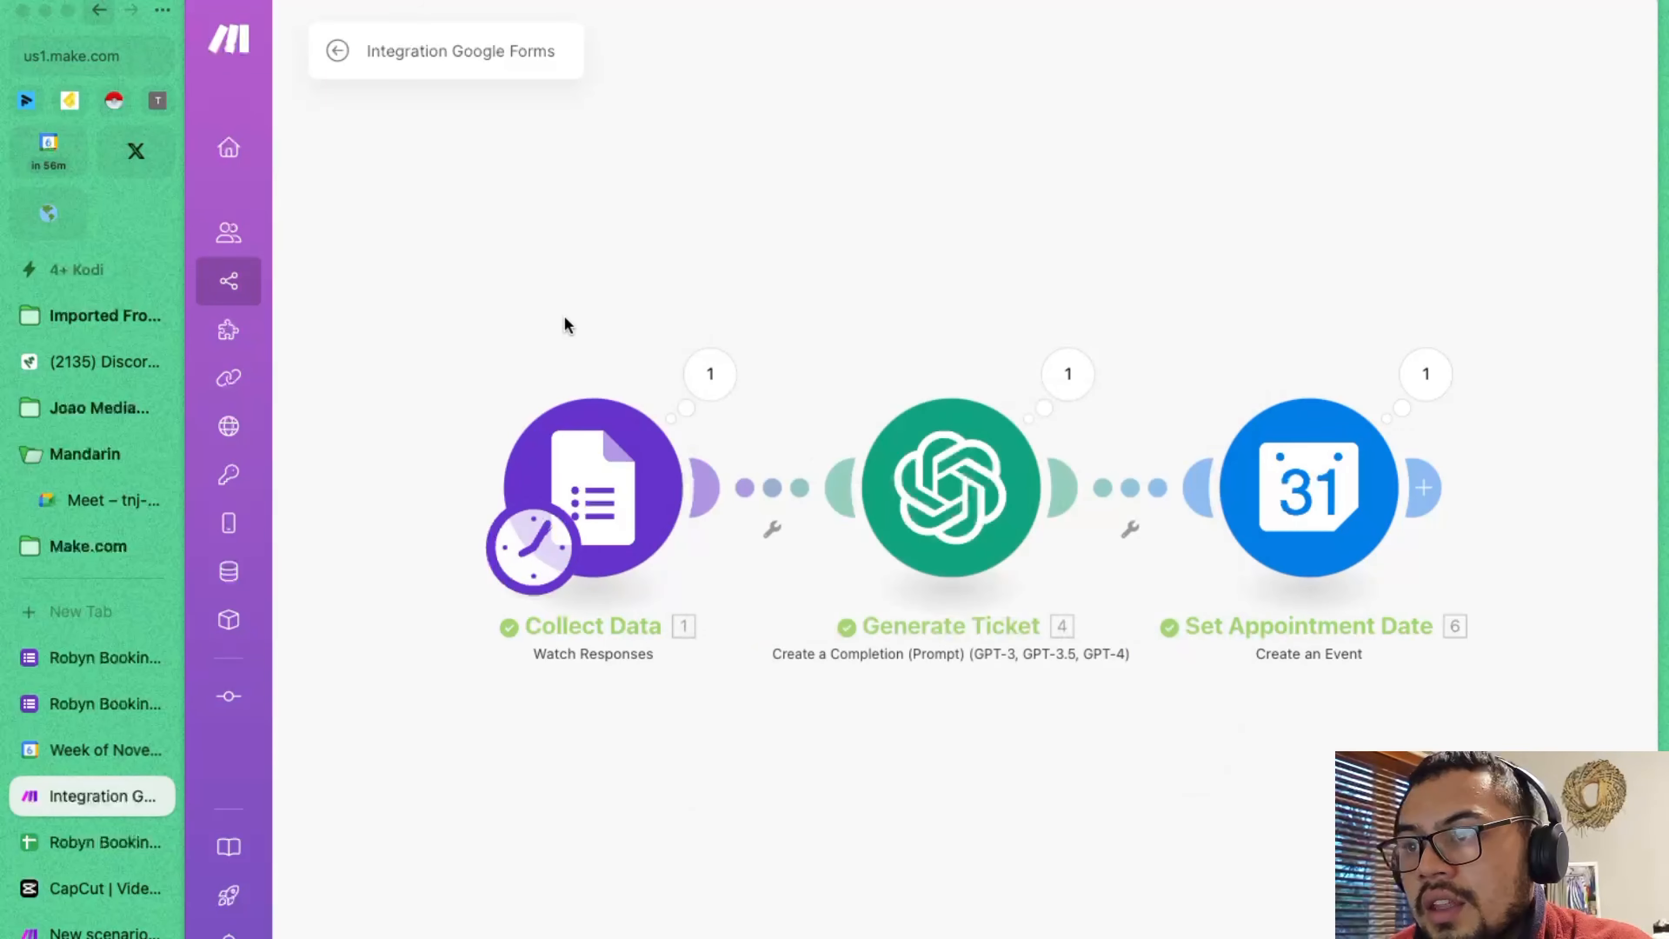
scroll(695, 773, down, 1)
drag(1052, 801, 990, 774)
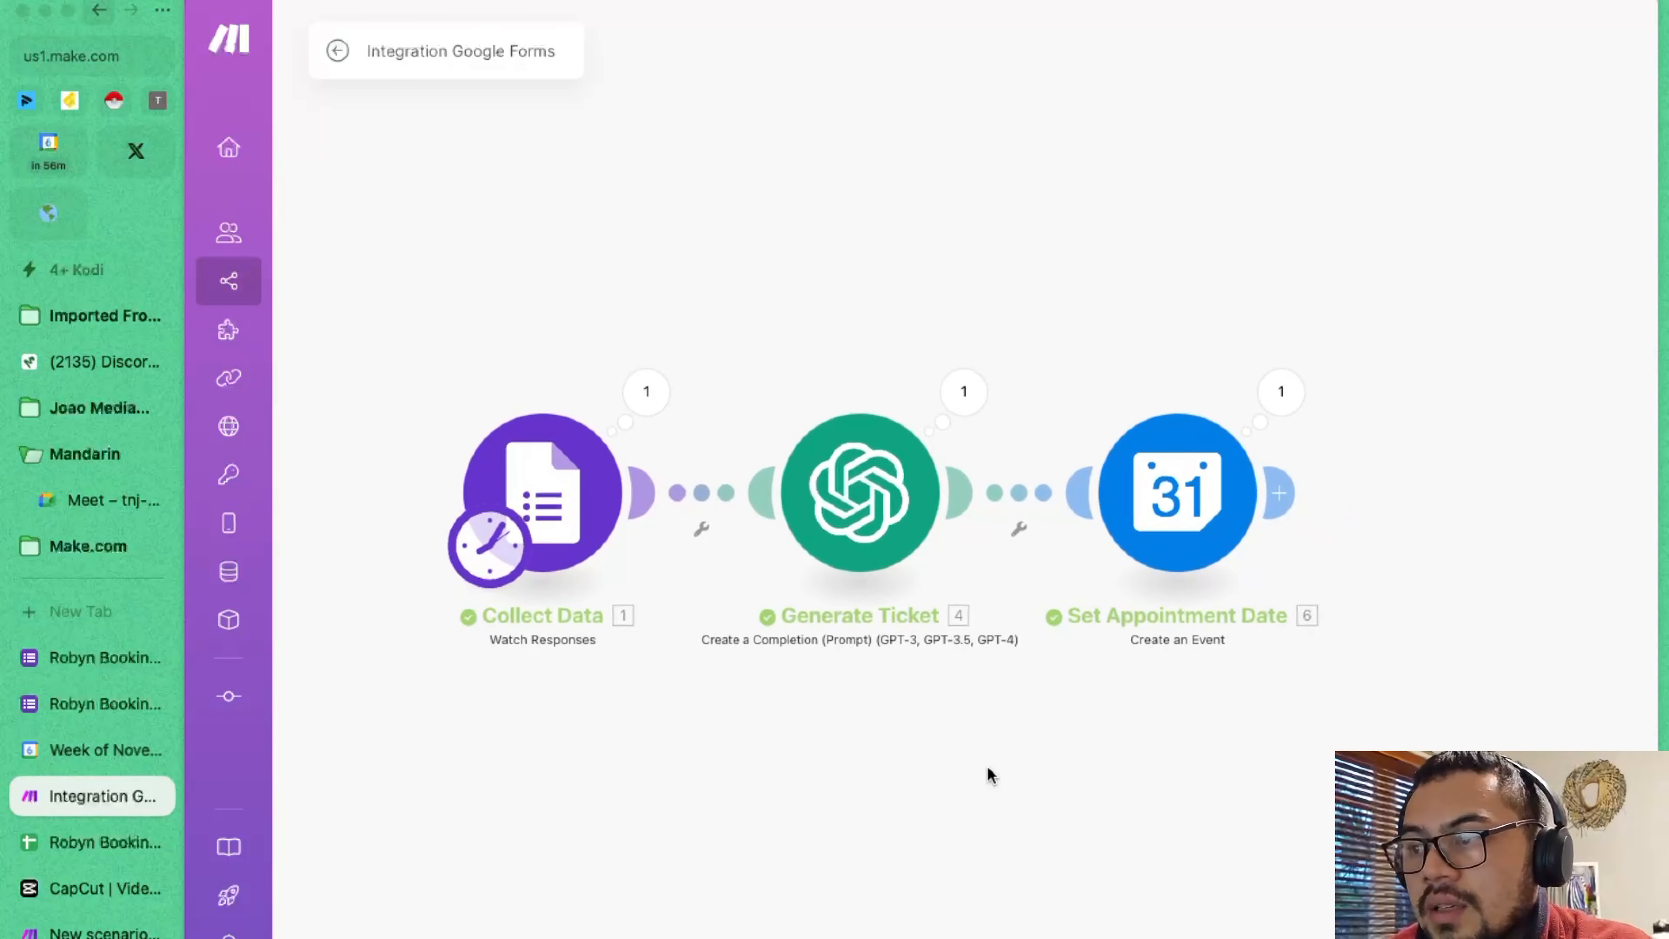
- Switch to Google Calendar, check Monday 11 November for the new appointment, and close the blank event form without saving
click(105, 751)
double_click(779, 593)
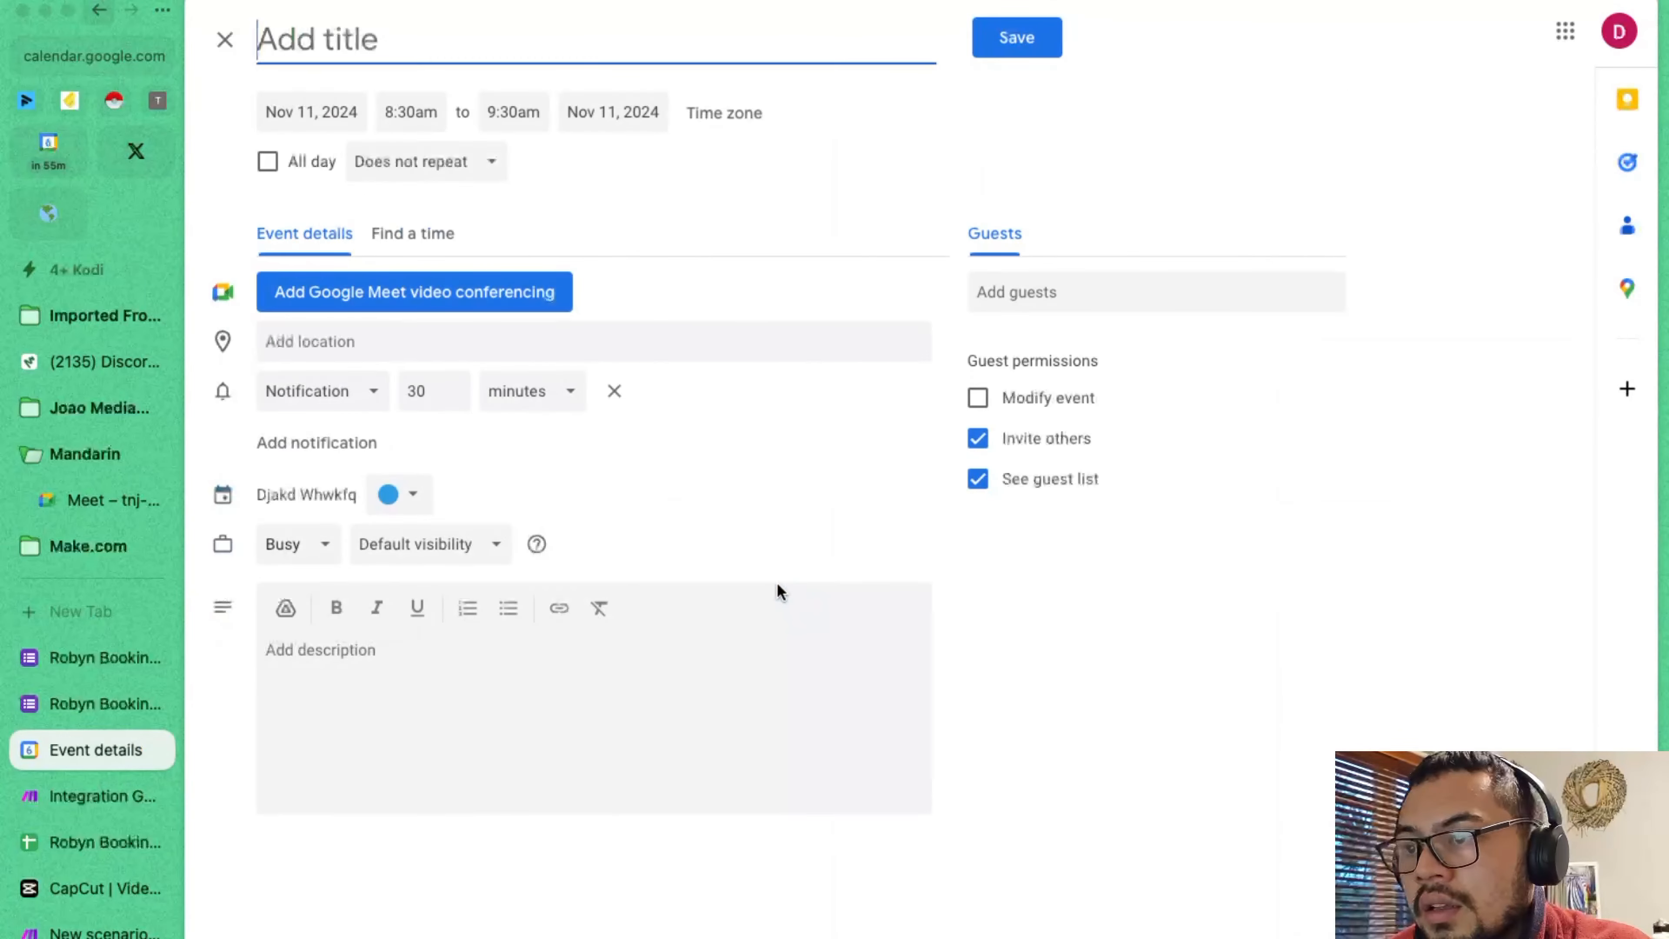
click(227, 43)
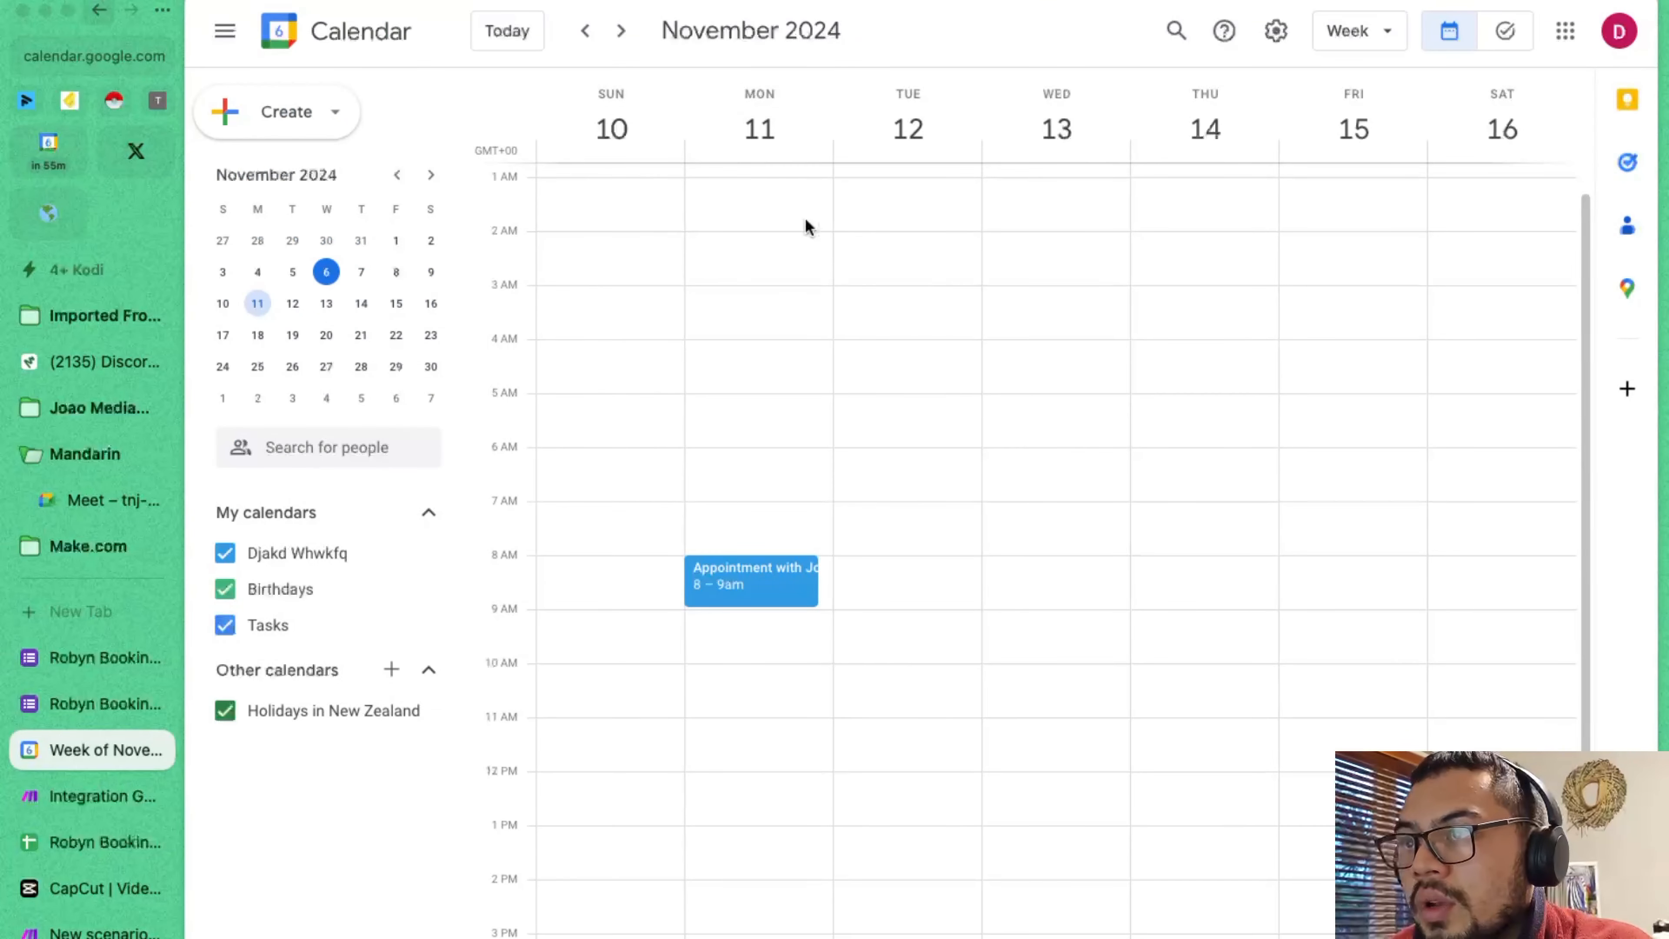
scroll(698, 573, up, 1)
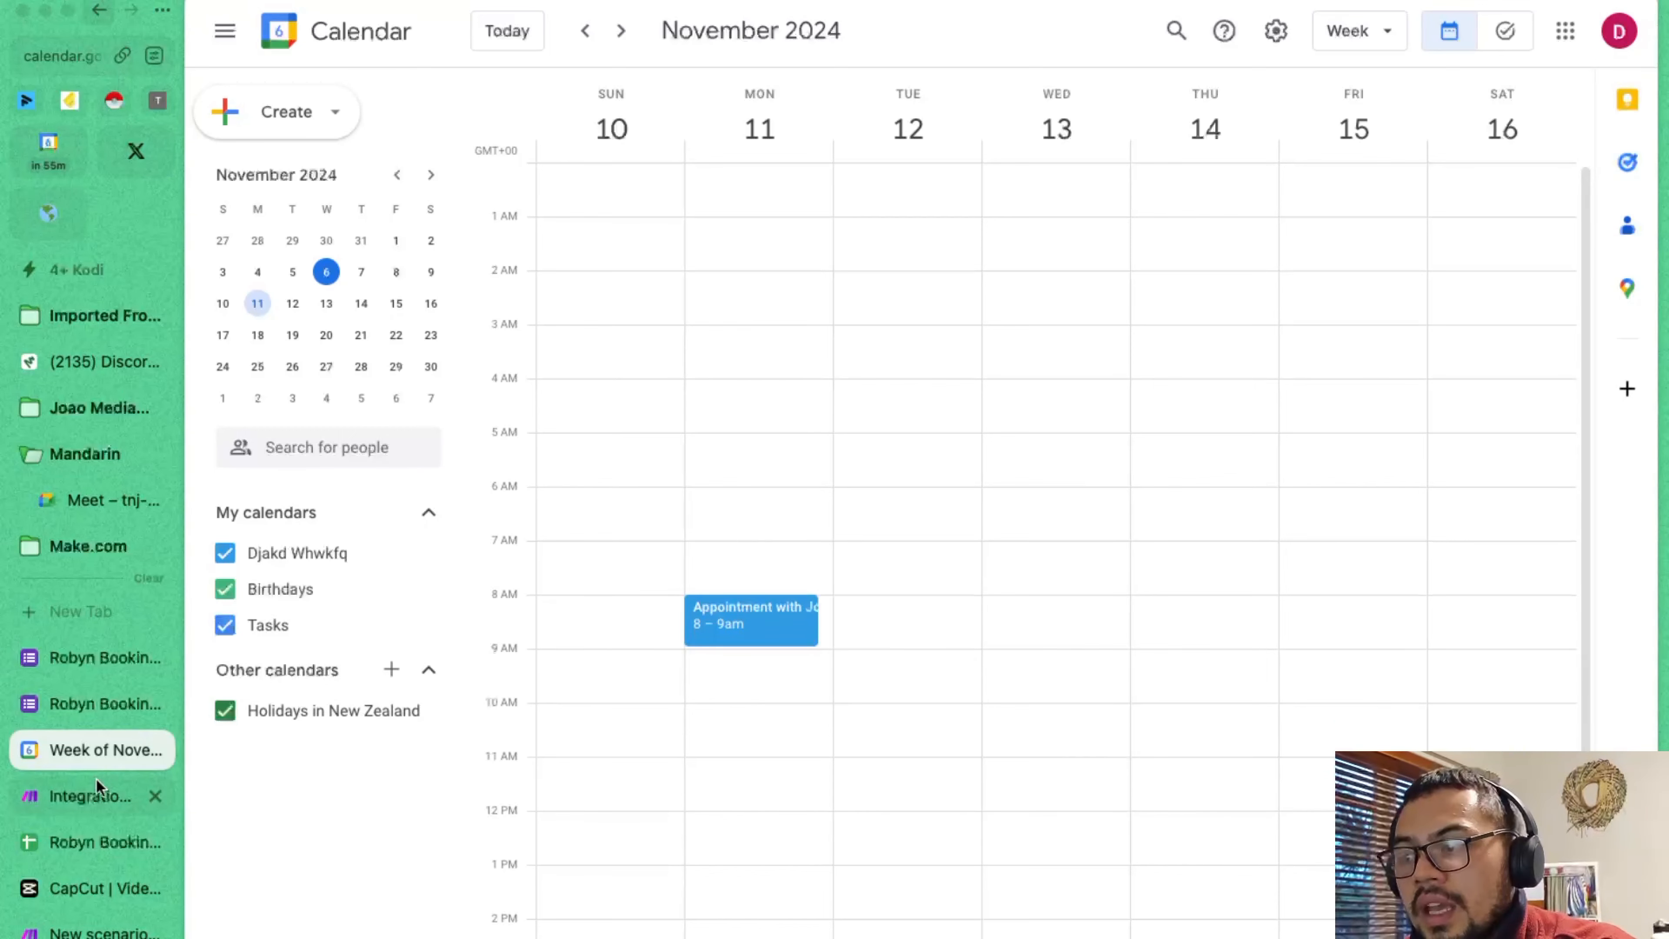
- Switch to the Integration Google Forms scenario in Make and open the Generate Ticket module's message text
click(97, 792)
click(848, 487)
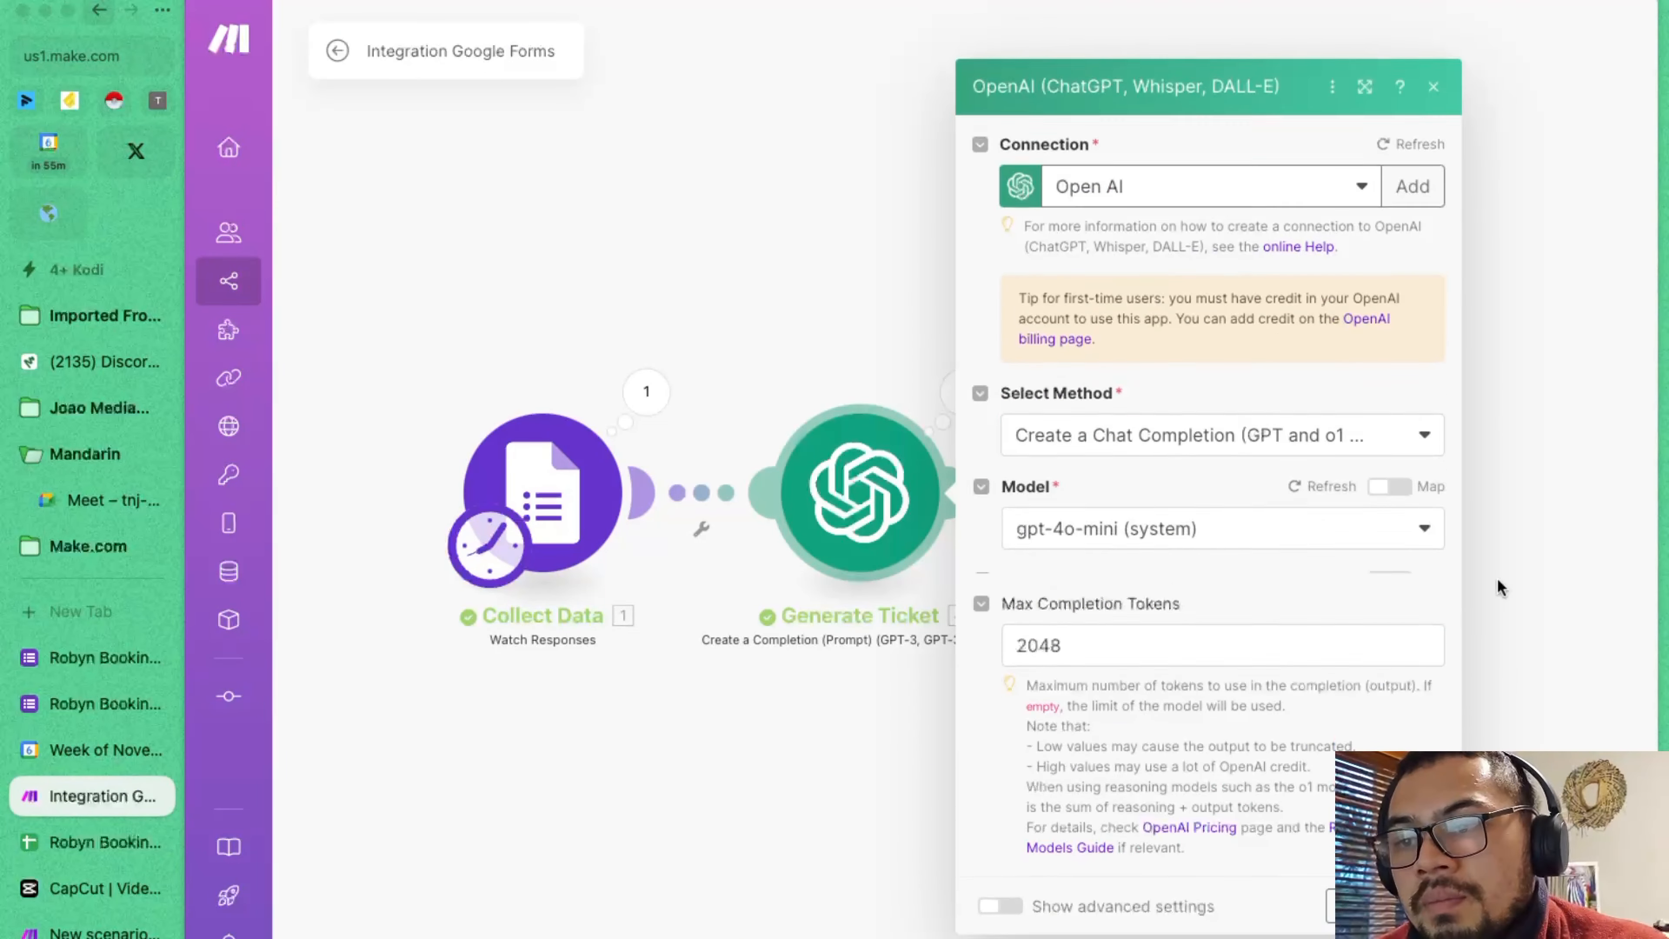
scroll(1298, 690, down, 8)
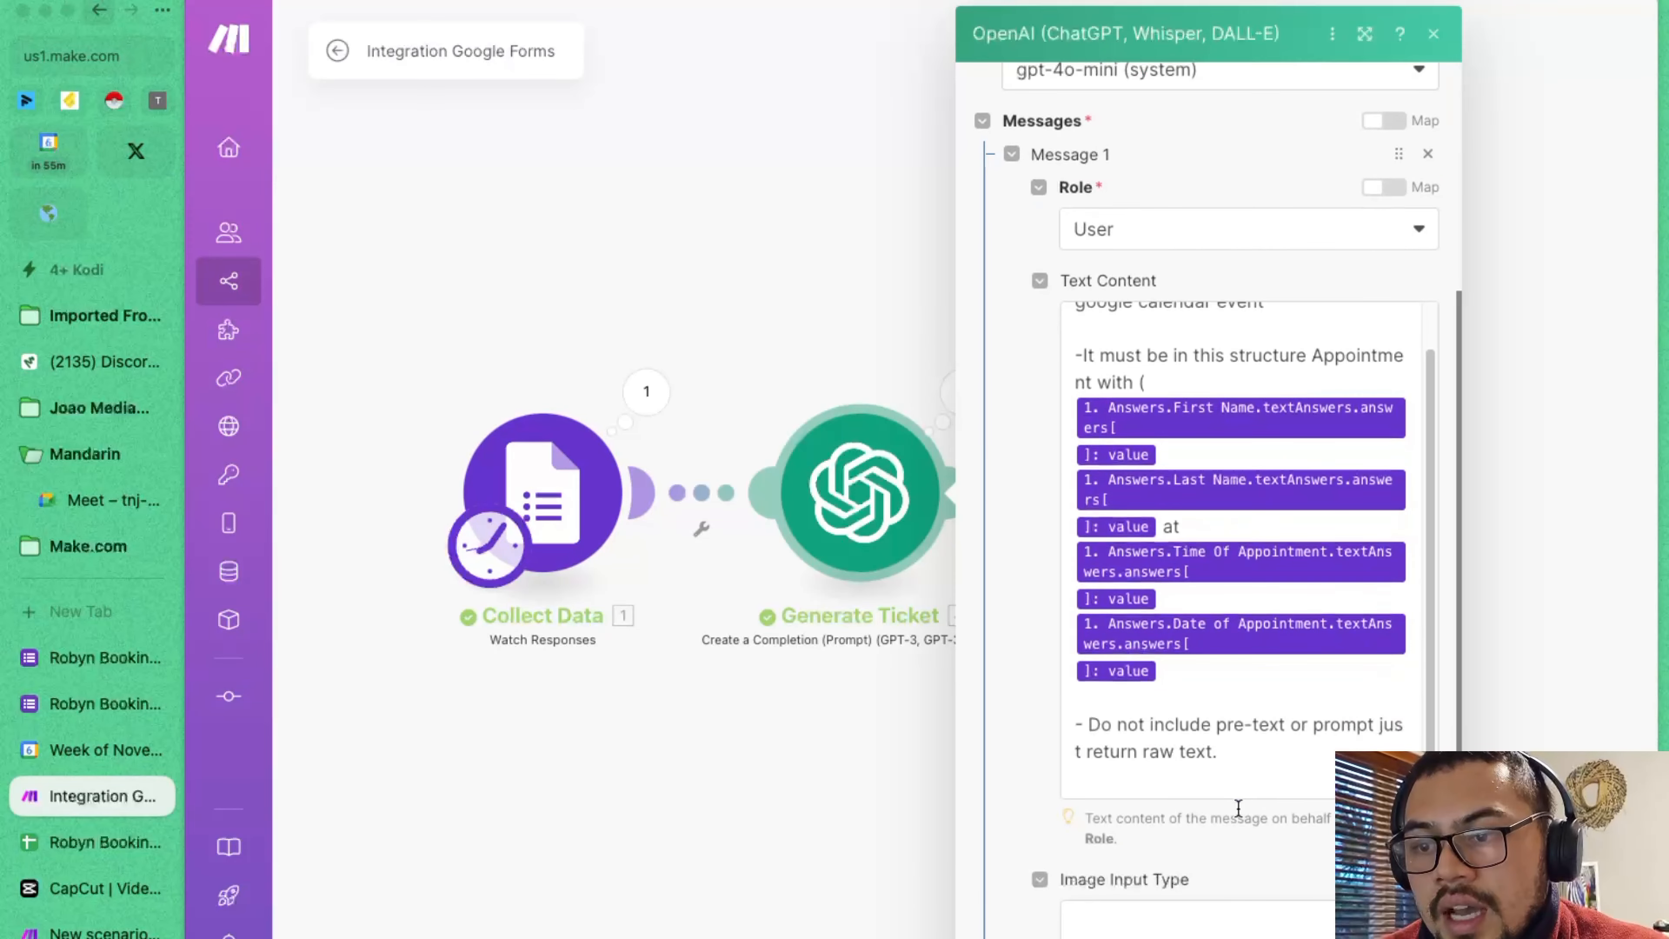
- Try adding "- My appointments are only 45 minutes long, add this as the end time" at the end of the prompt
click(1232, 746)
key(Return)
text(-)
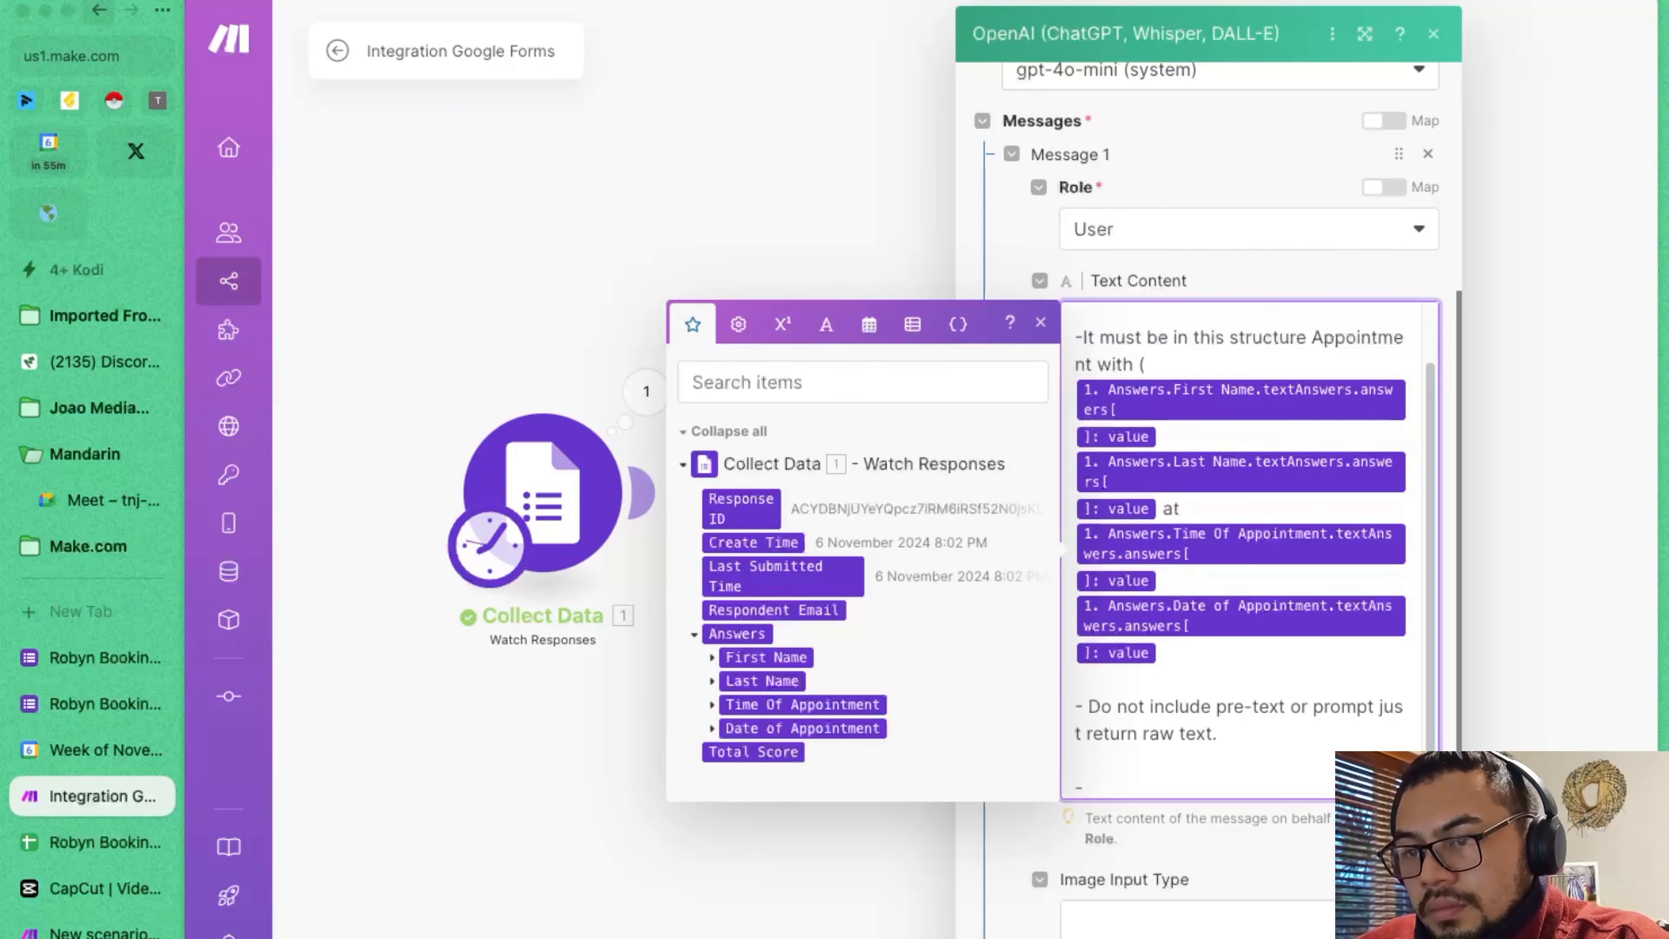
double_click(1083, 791)
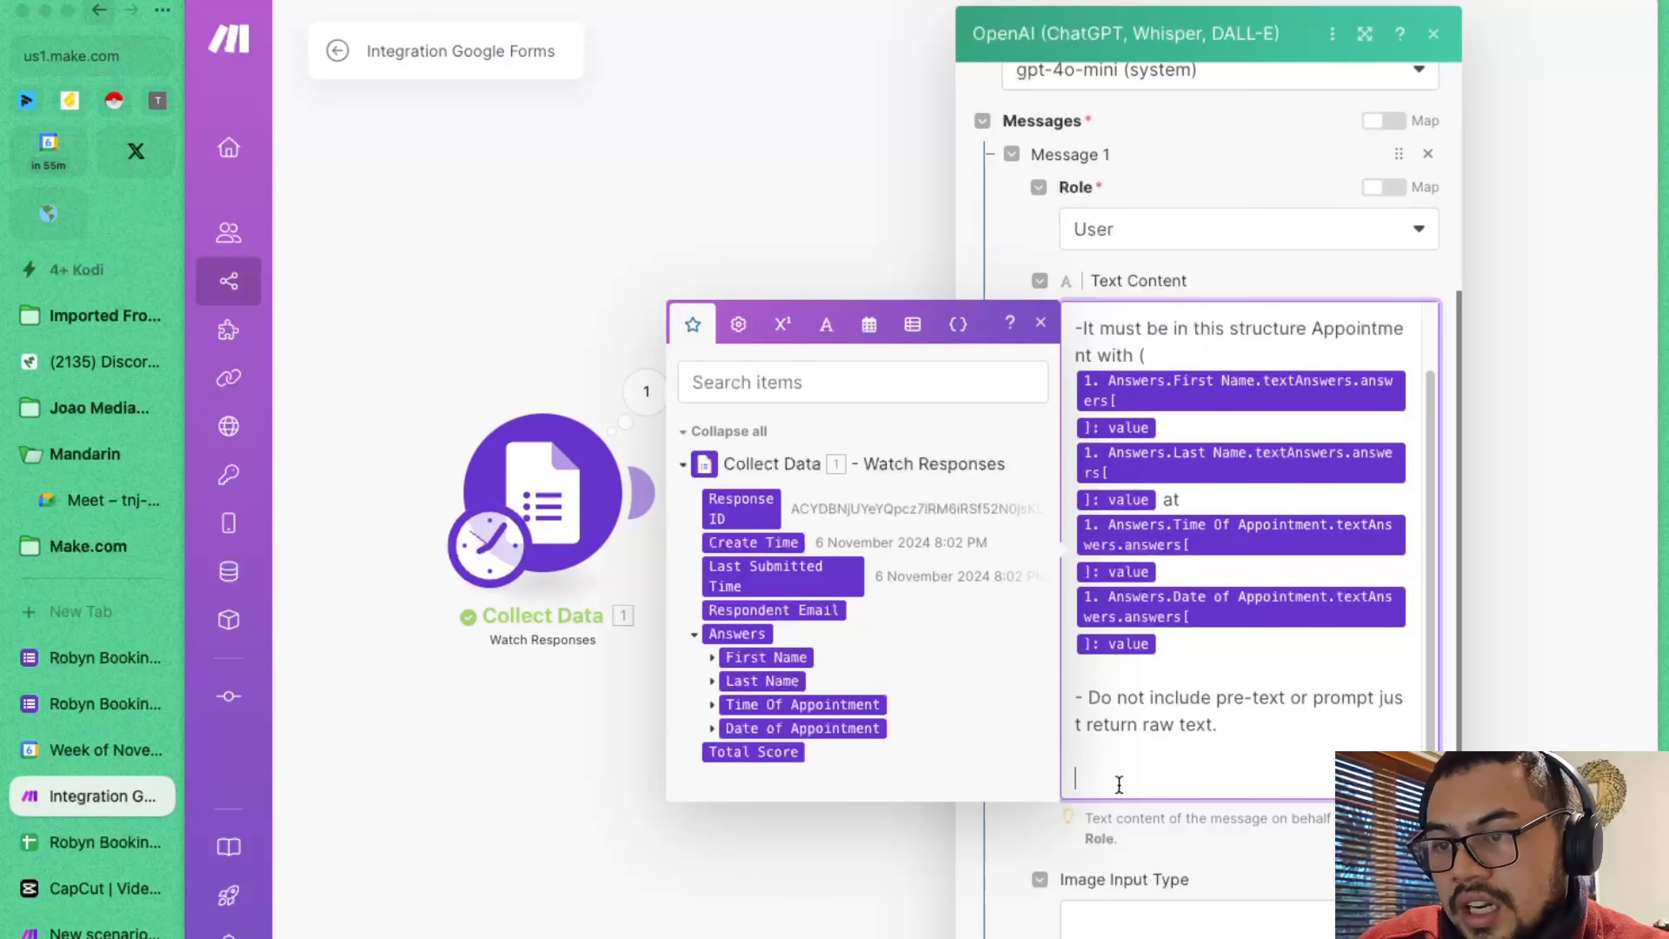
text(- My appoi)
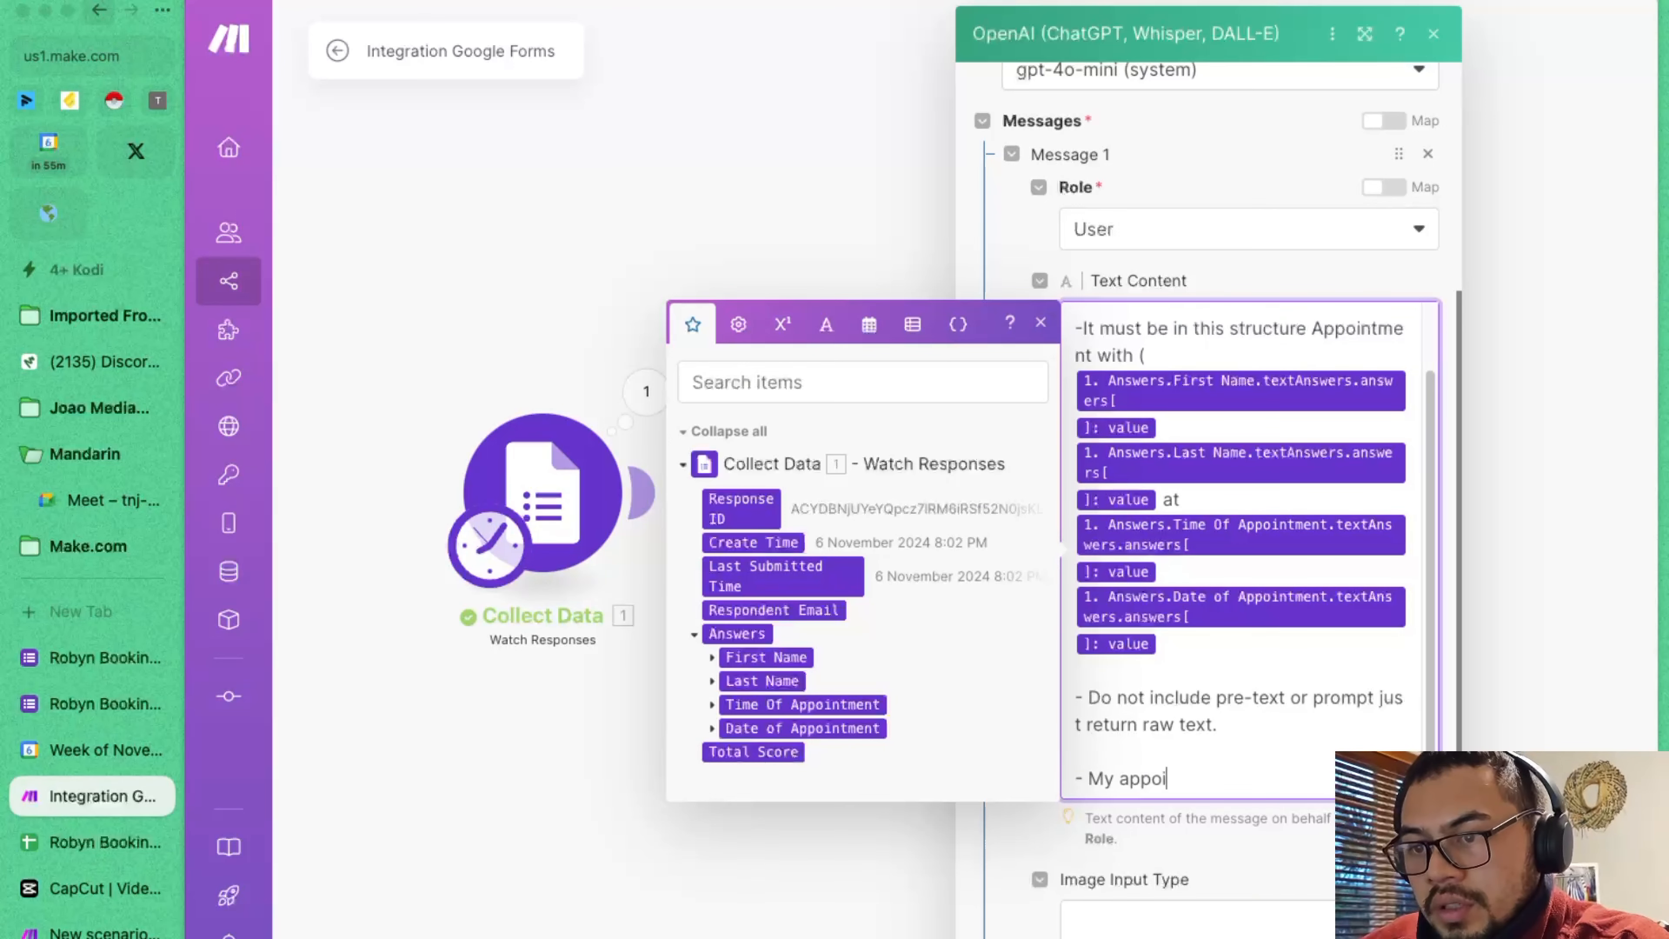
text(ntments ar)
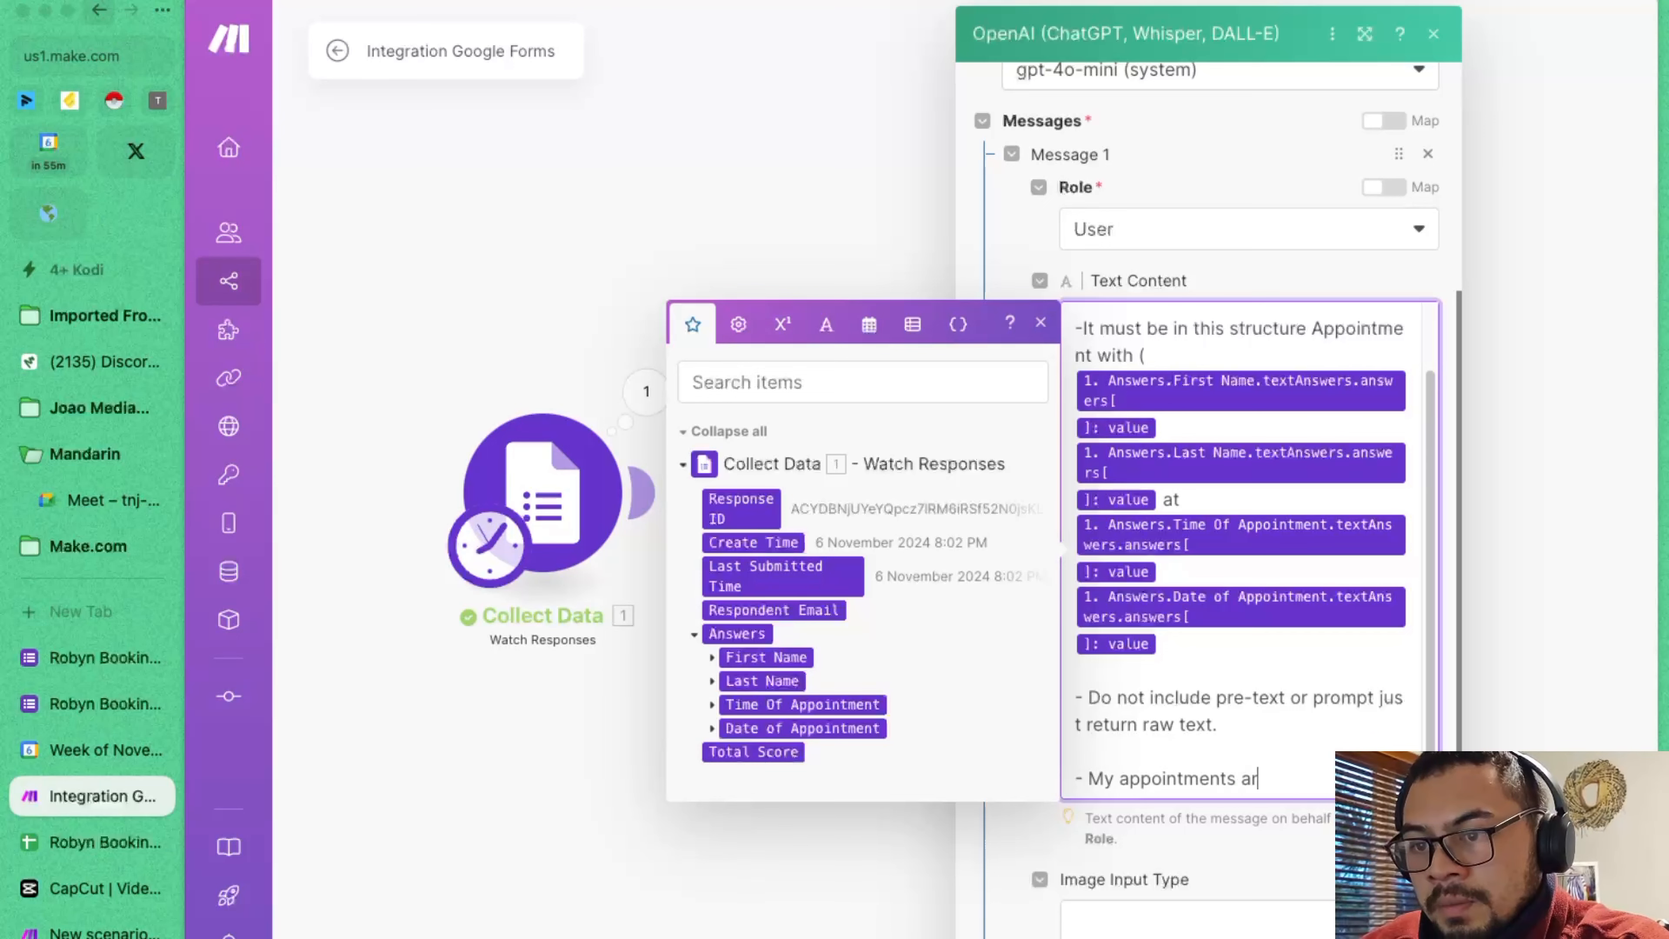
text(e only 45 minutes l)
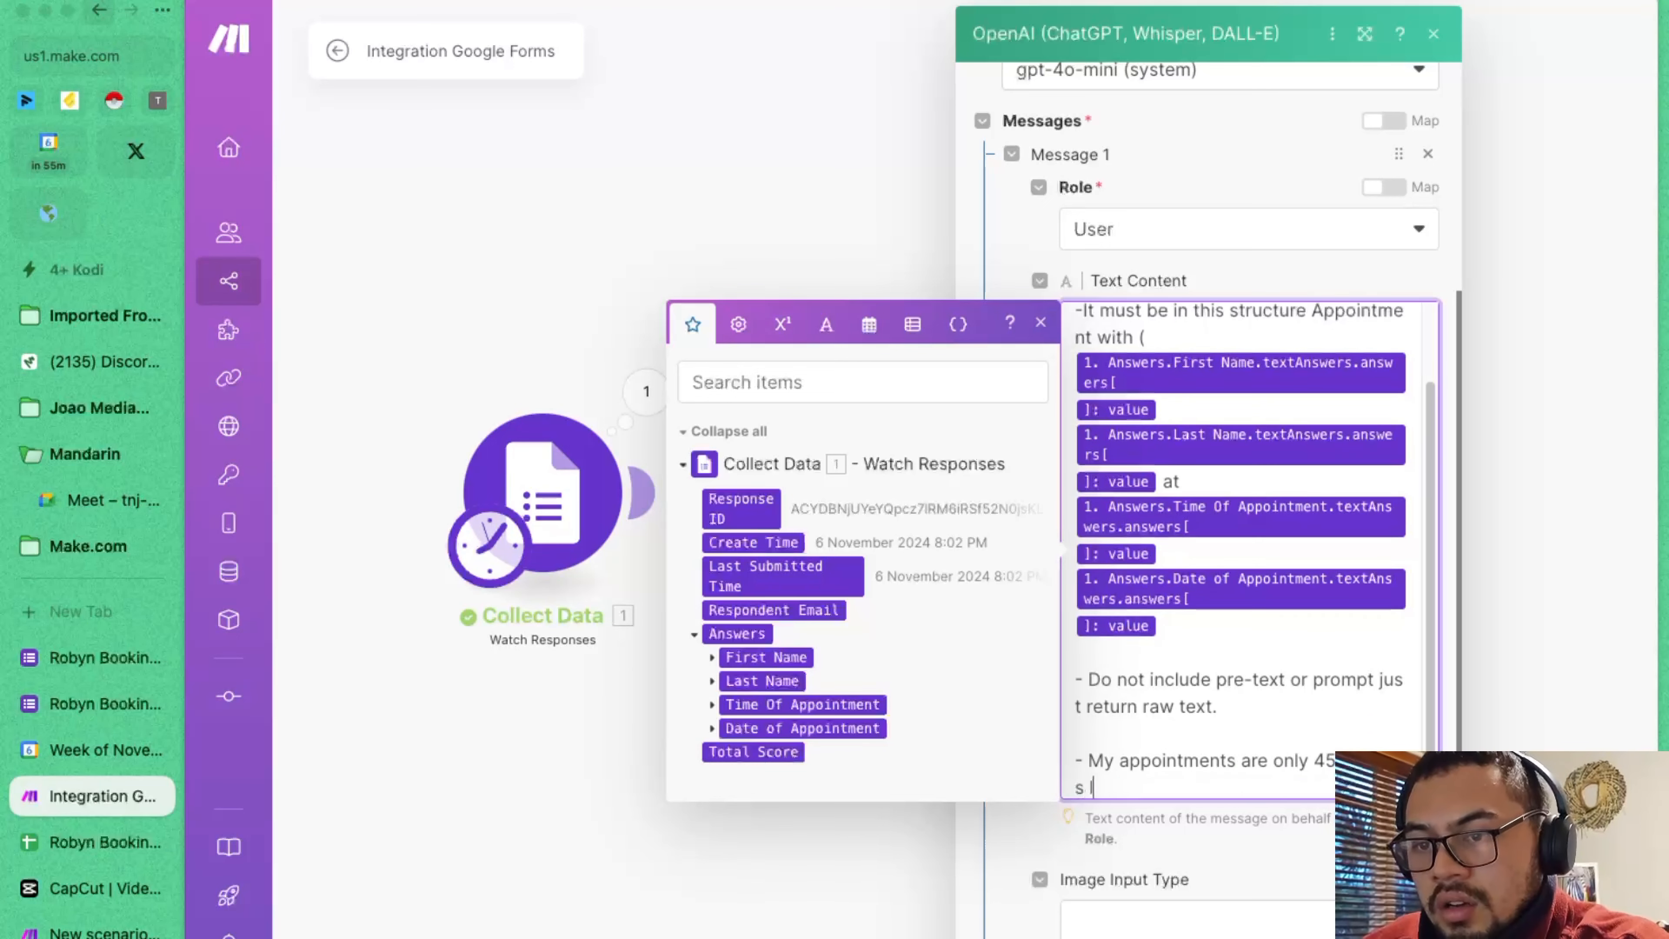
text(ong, add this as the end time)
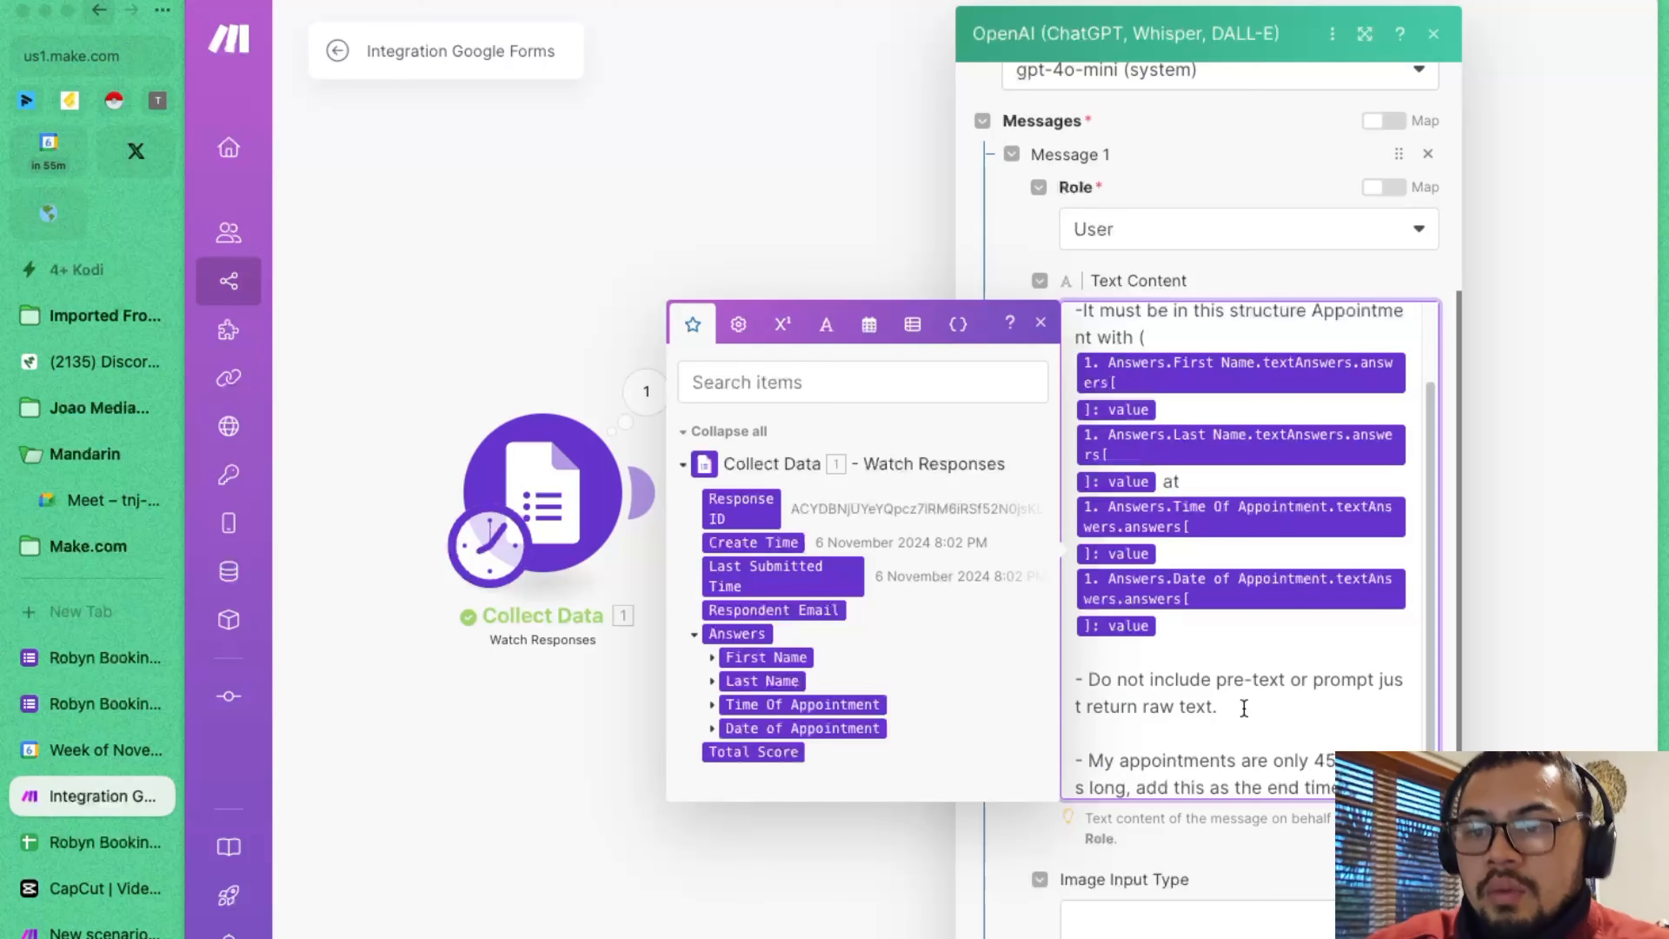
- Delete the 45-minute instruction from the end of the prompt and close the module's settings
drag(1393, 761, 1075, 735)
click(1388, 751)
triple_click(1388, 749)
key(BackSpace)
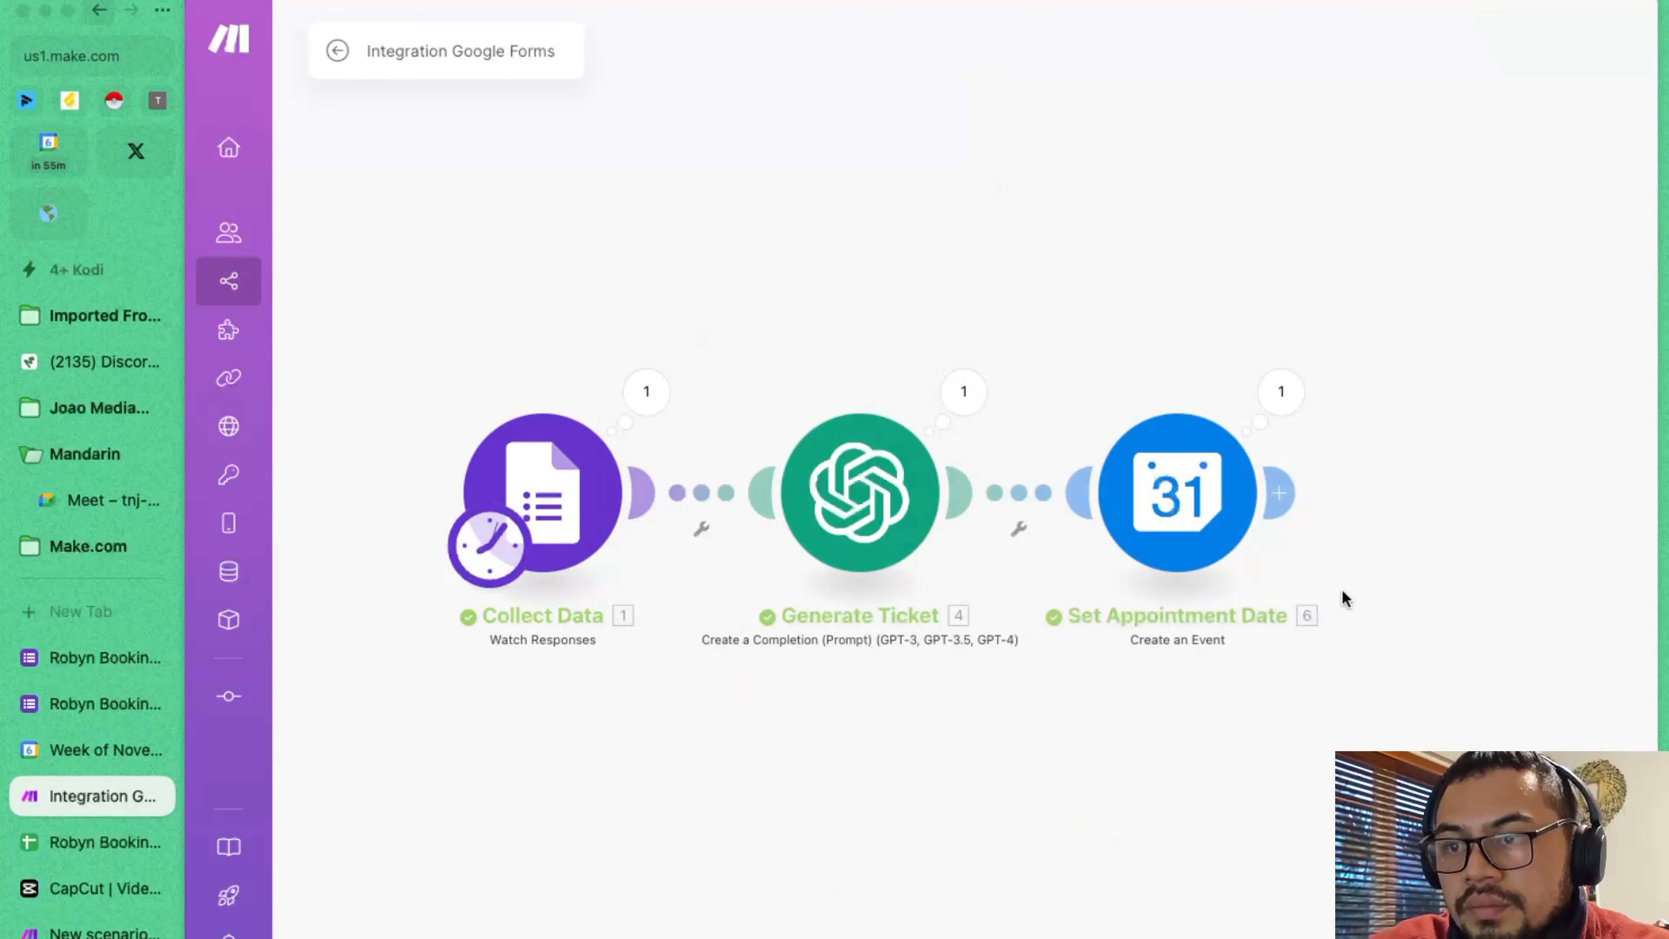
- Examine the event name in the Set Appointment Date run output, close it, and check Generate Ticket's run output
click(1280, 392)
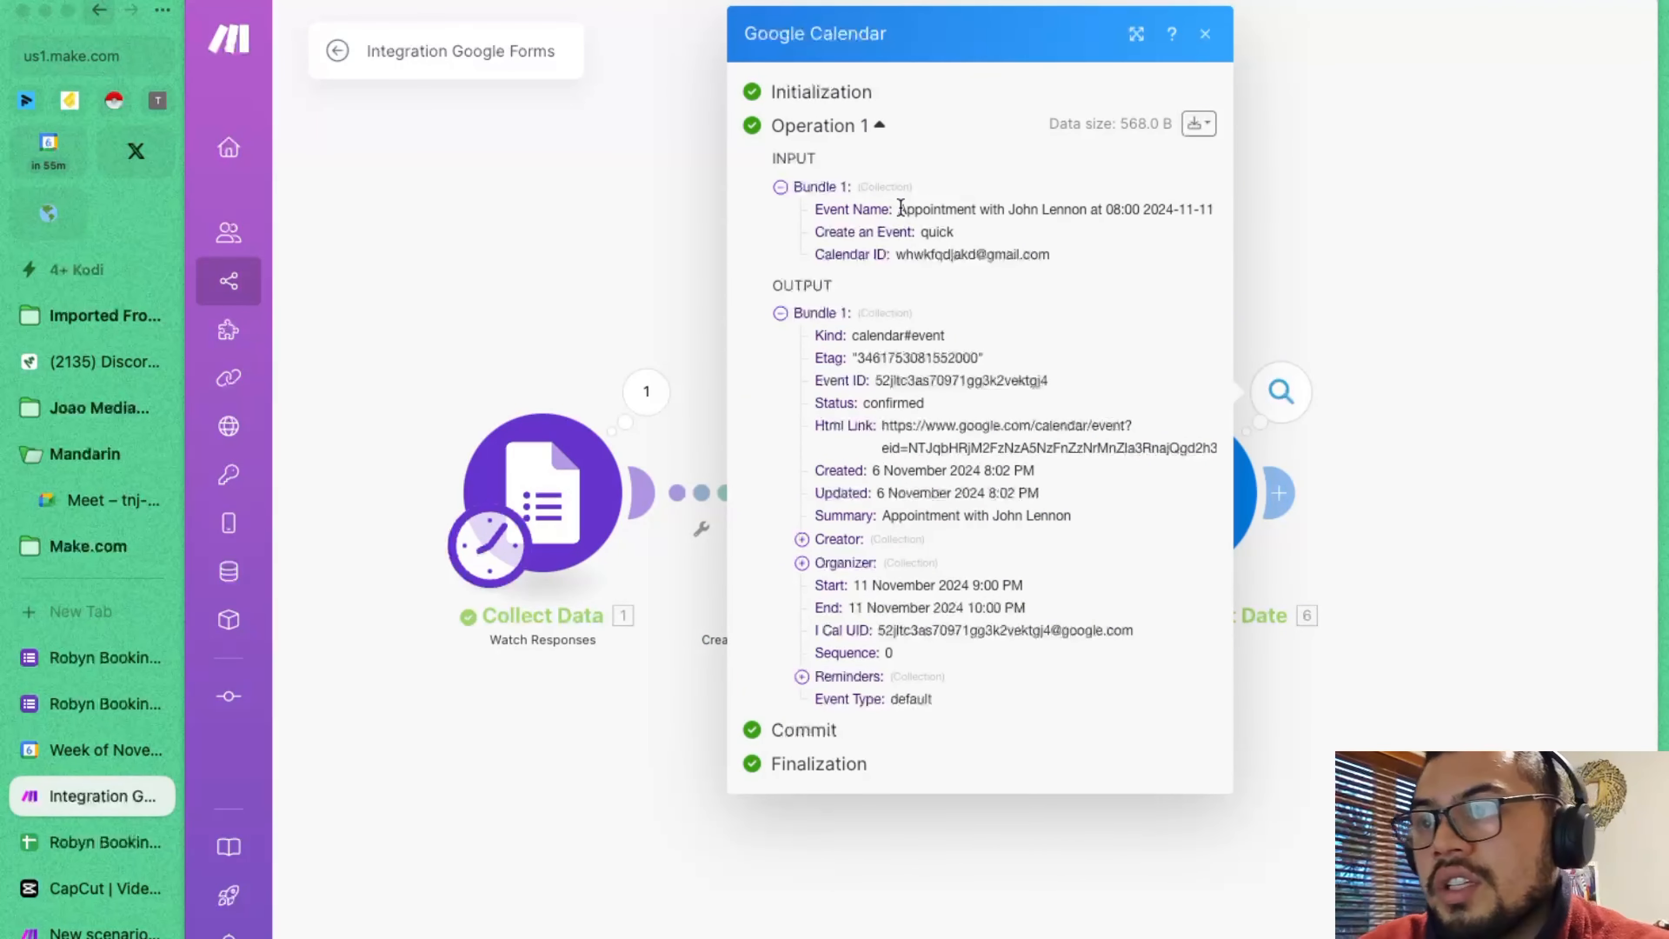
drag(898, 210, 1214, 210)
click(621, 455)
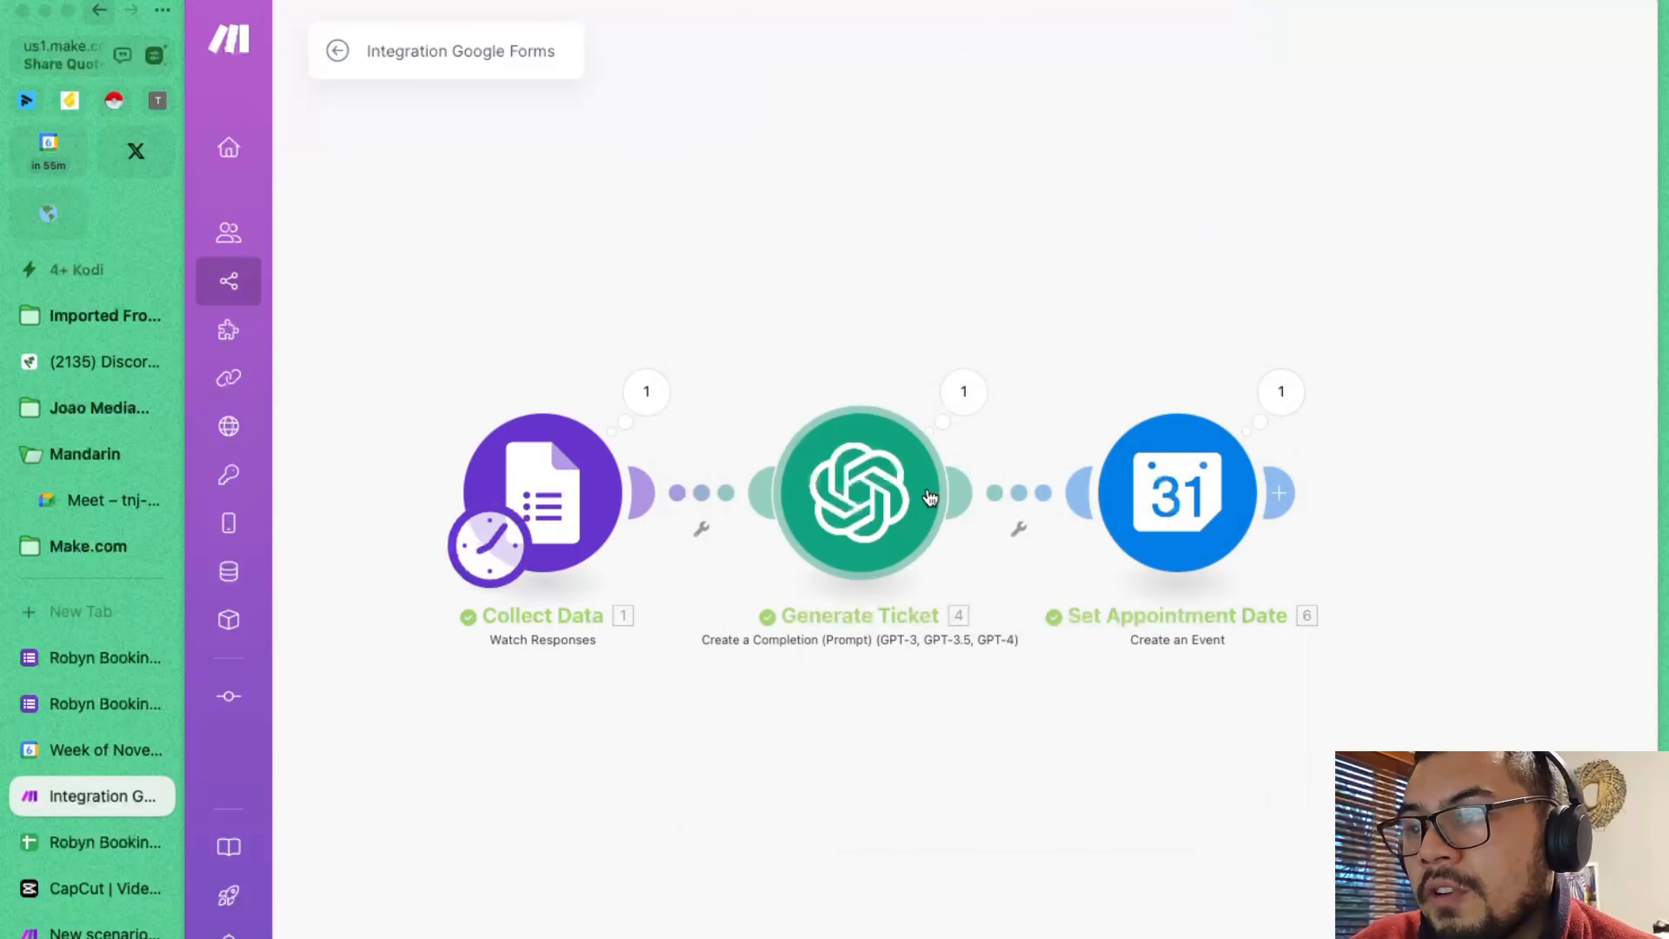
click(963, 393)
- Reopen the Generate Ticket module's settings and start editing the prompt text after the First Name value
click(903, 554)
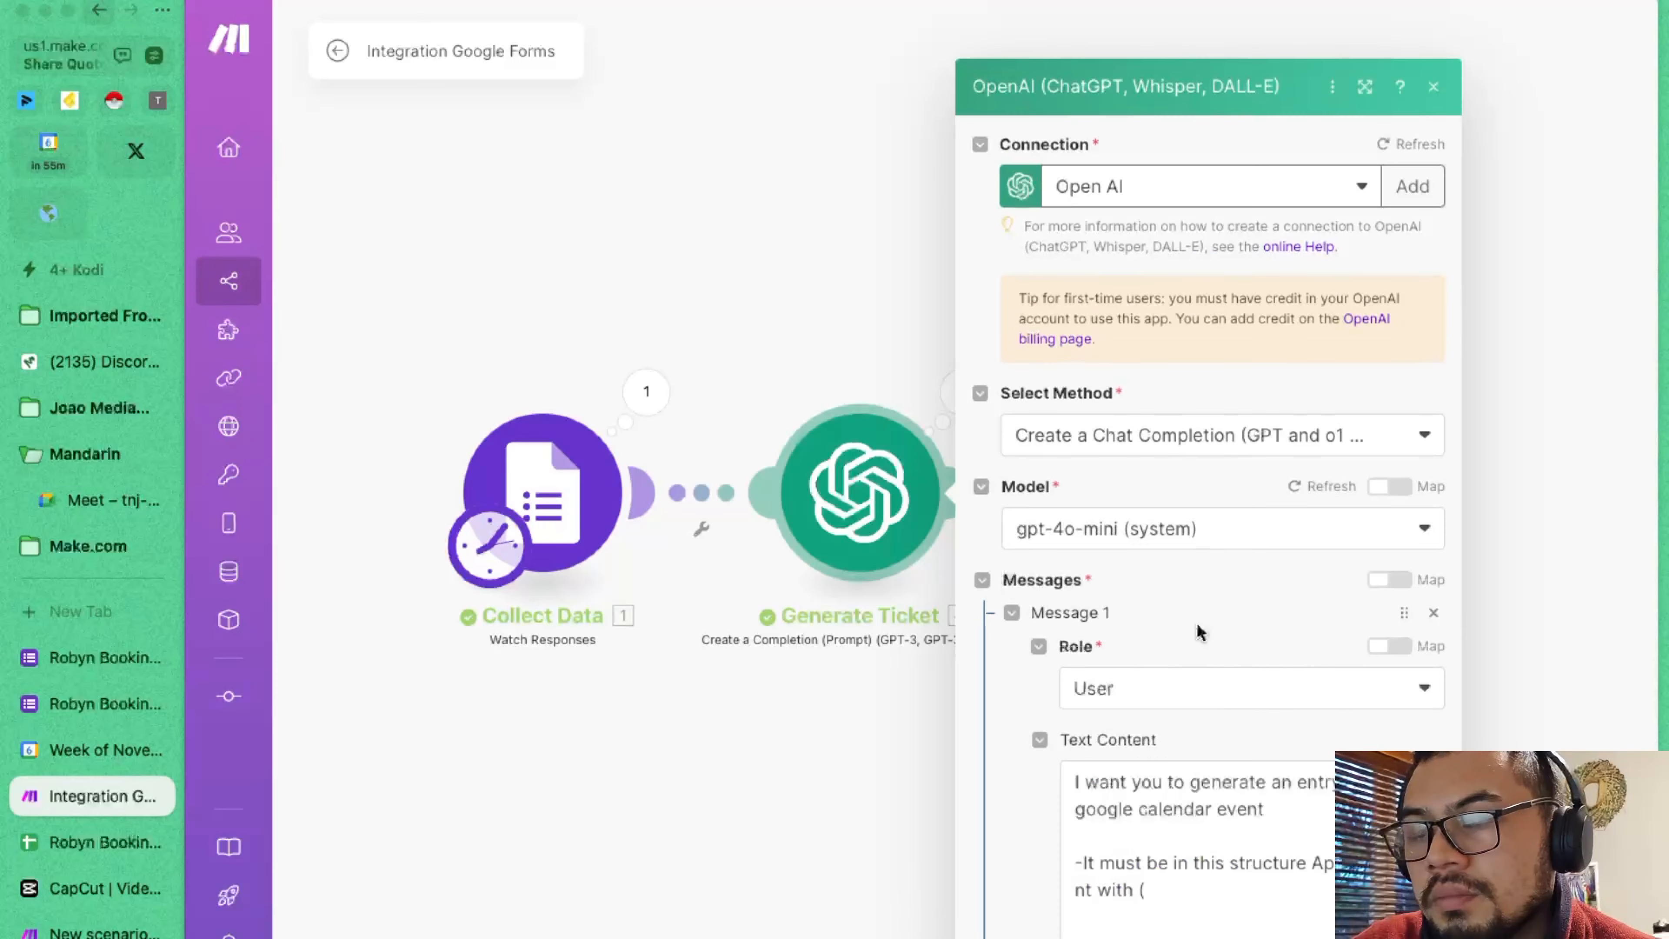
scroll(1196, 622, down, 12)
scroll(1229, 452, up, 4)
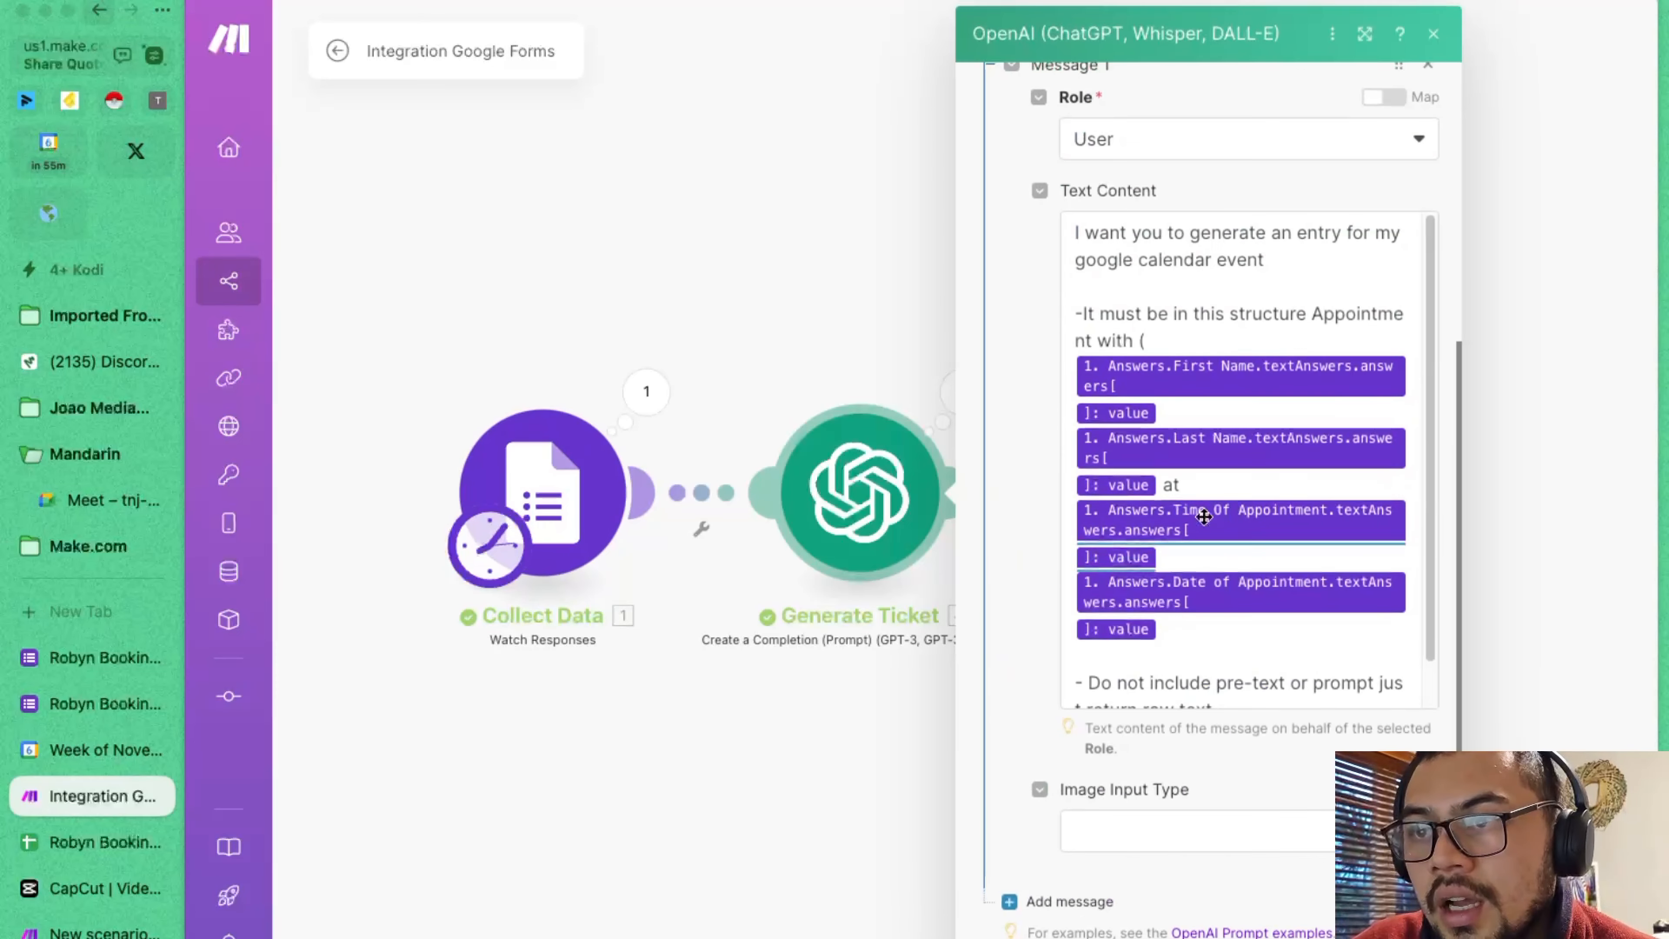
click(1223, 412)
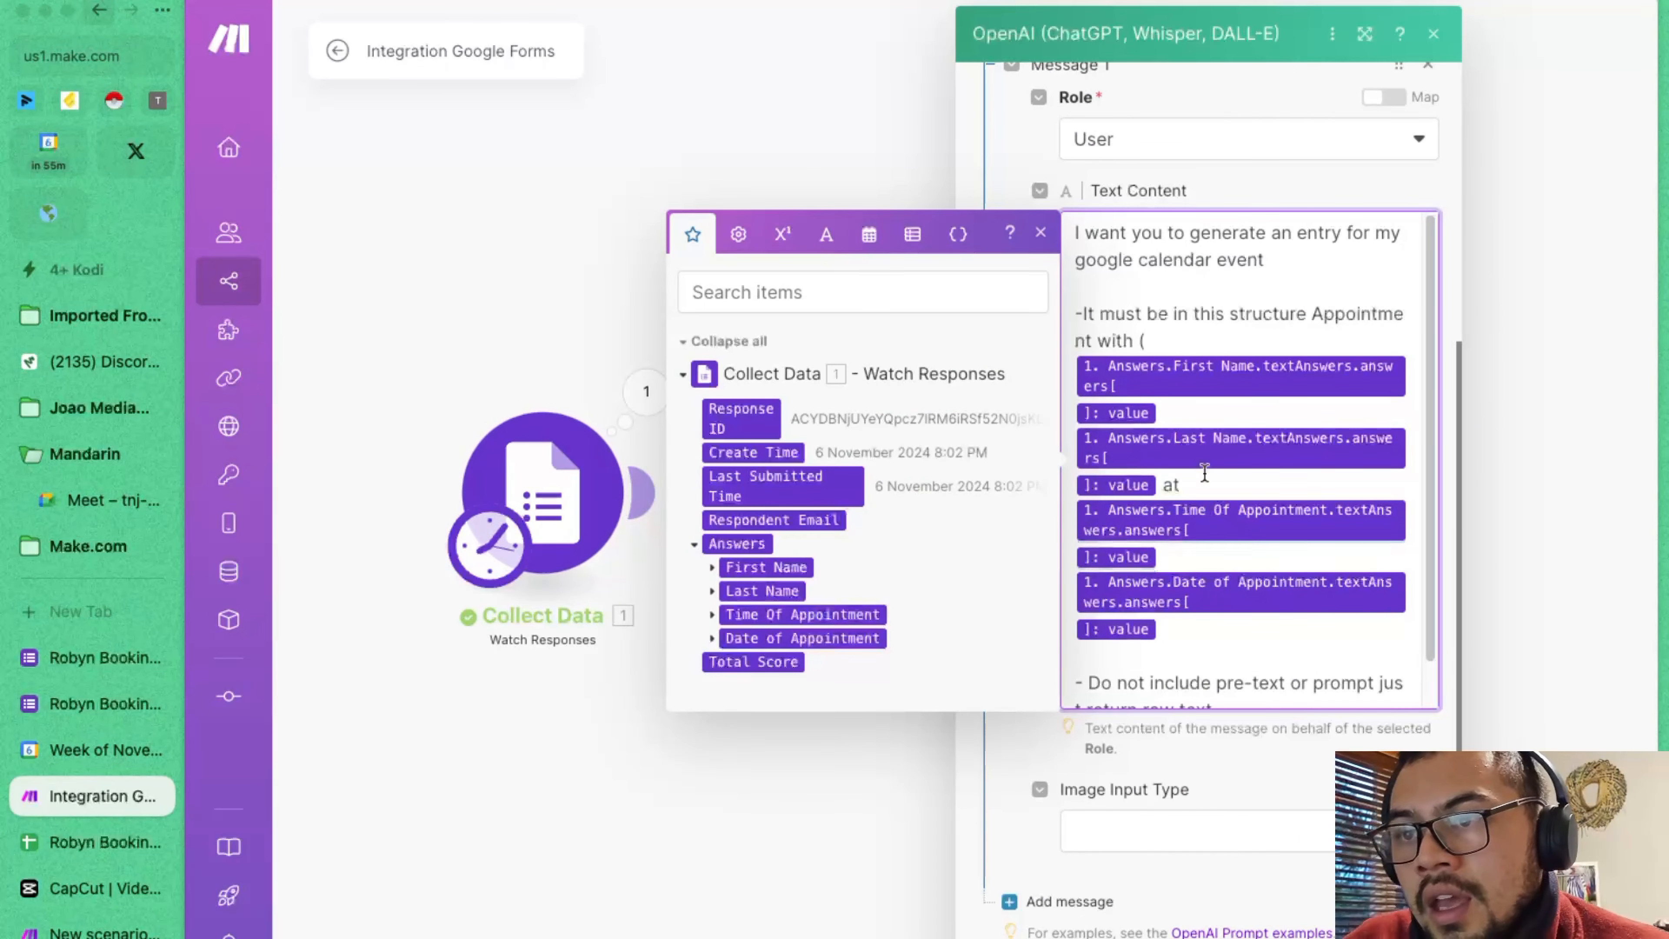